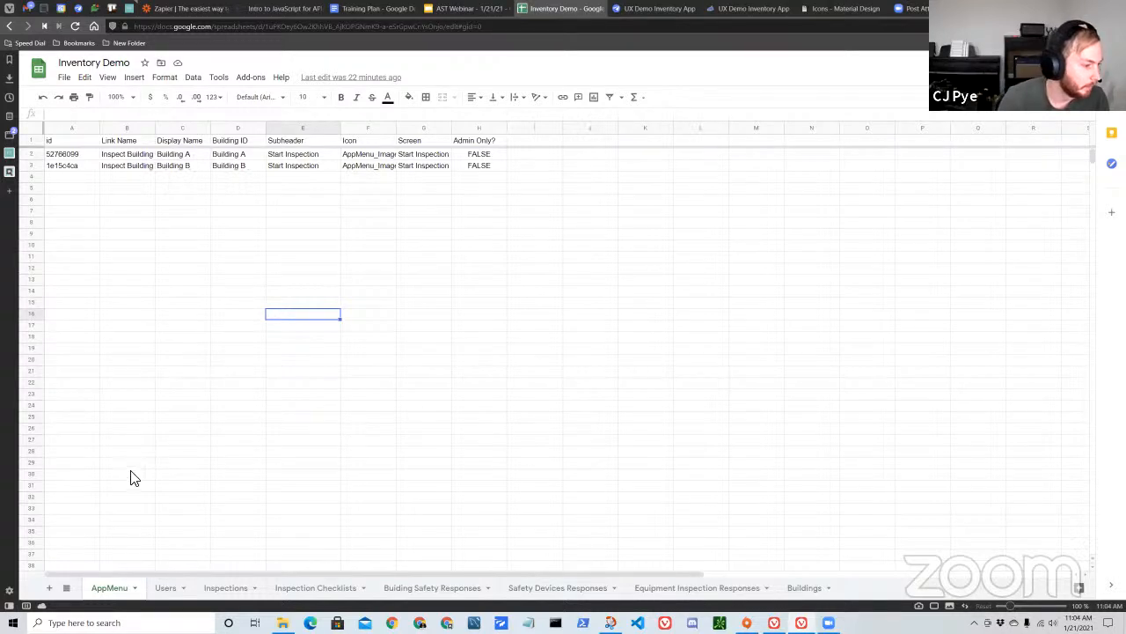
Hide the browser's side panel and widen the Icon column of the AppMenu sheet to fit its image paths.
click(9, 606)
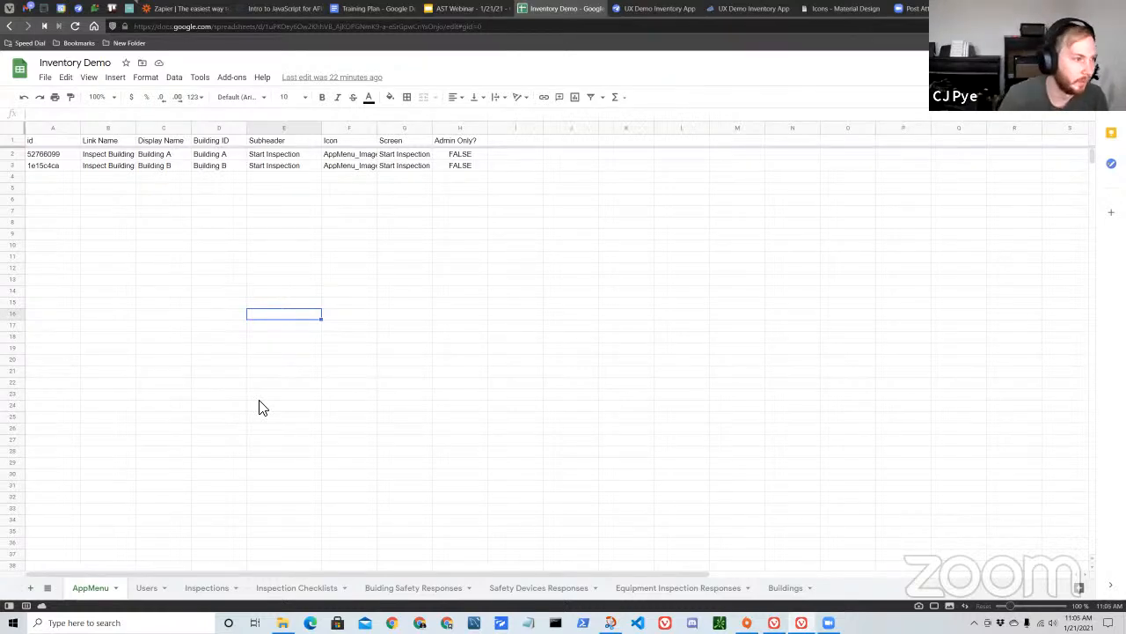
double_click(377, 129)
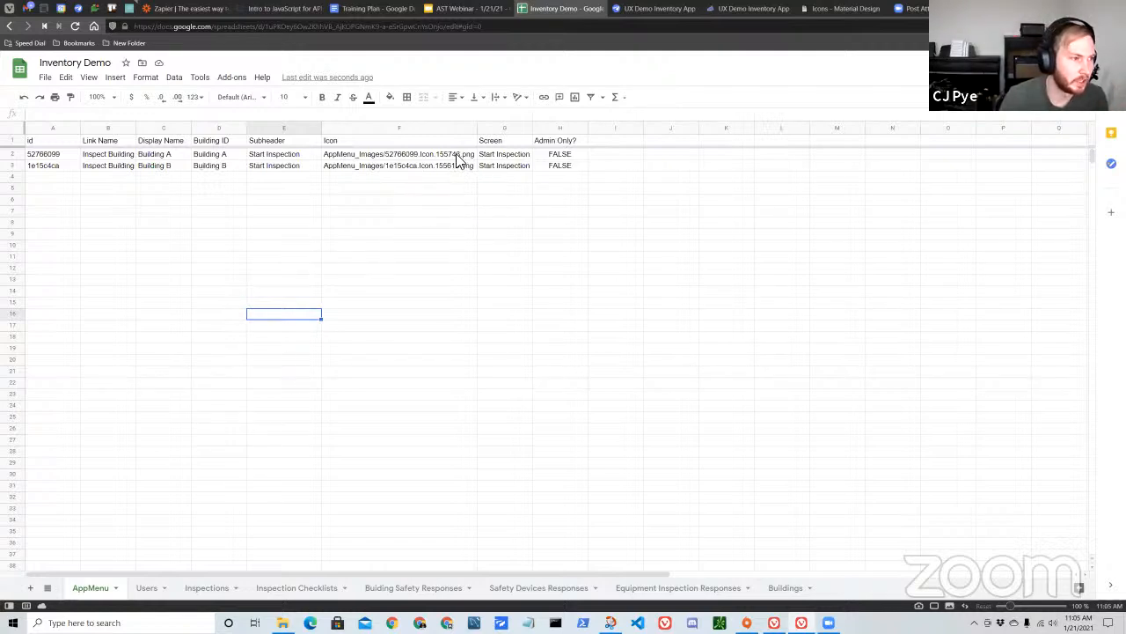
Switch to the UX Demo Inventory App in AppSheet, open its UX views and set the app preview to tablet size.
click(653, 11)
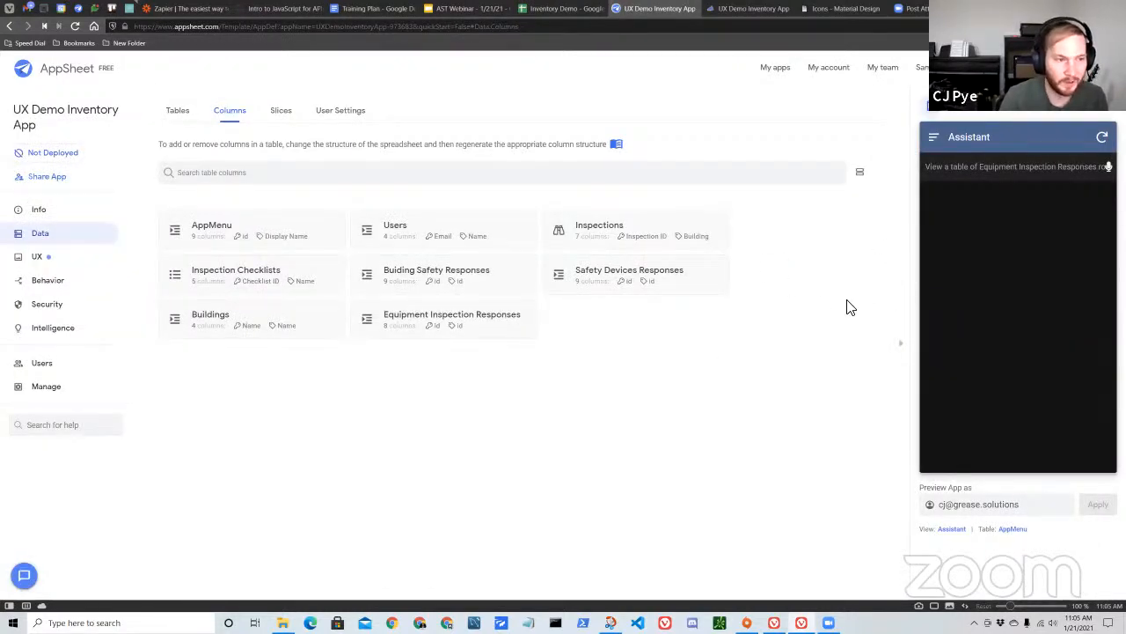
click(72, 258)
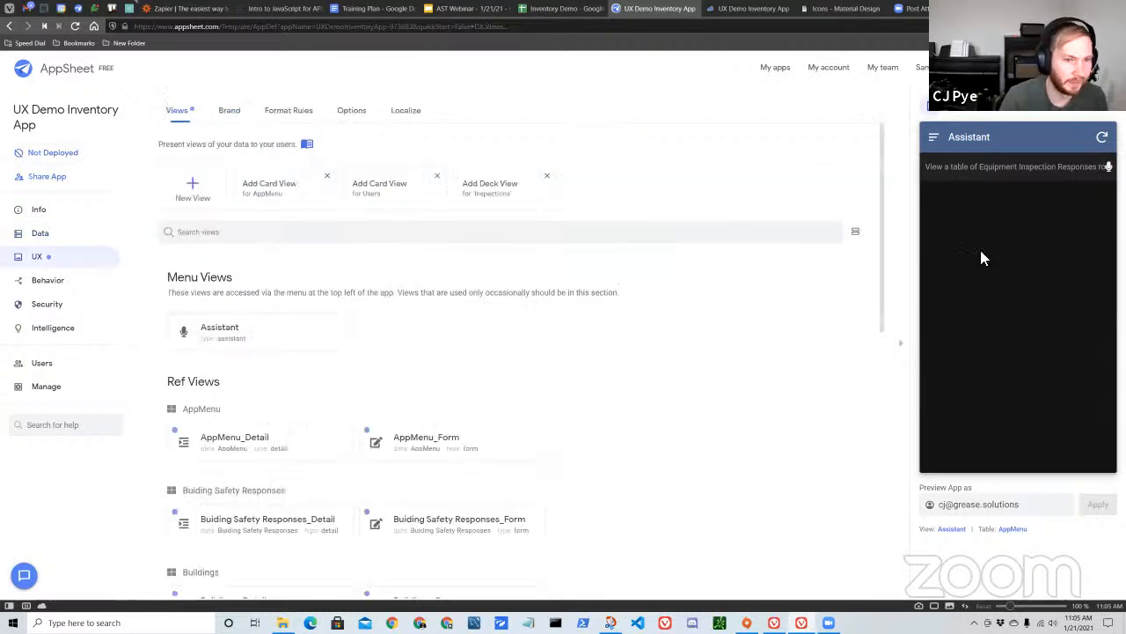
click(952, 106)
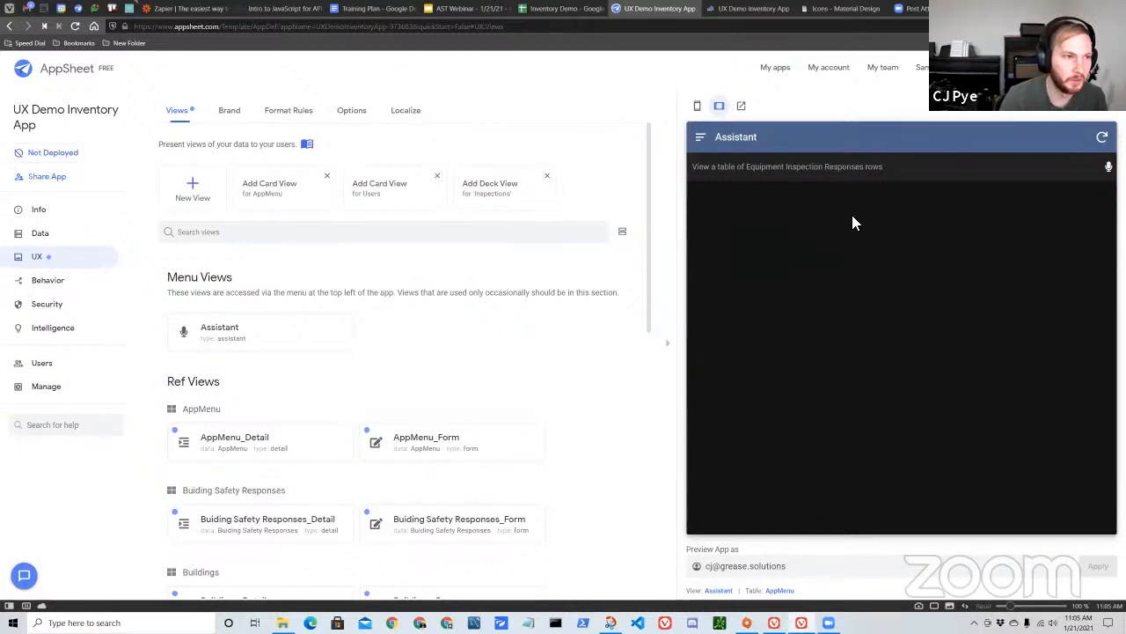
Revisit the Inventory Demo spreadsheet and open AppSheet's My Apps page, highlighting its web address.
click(562, 11)
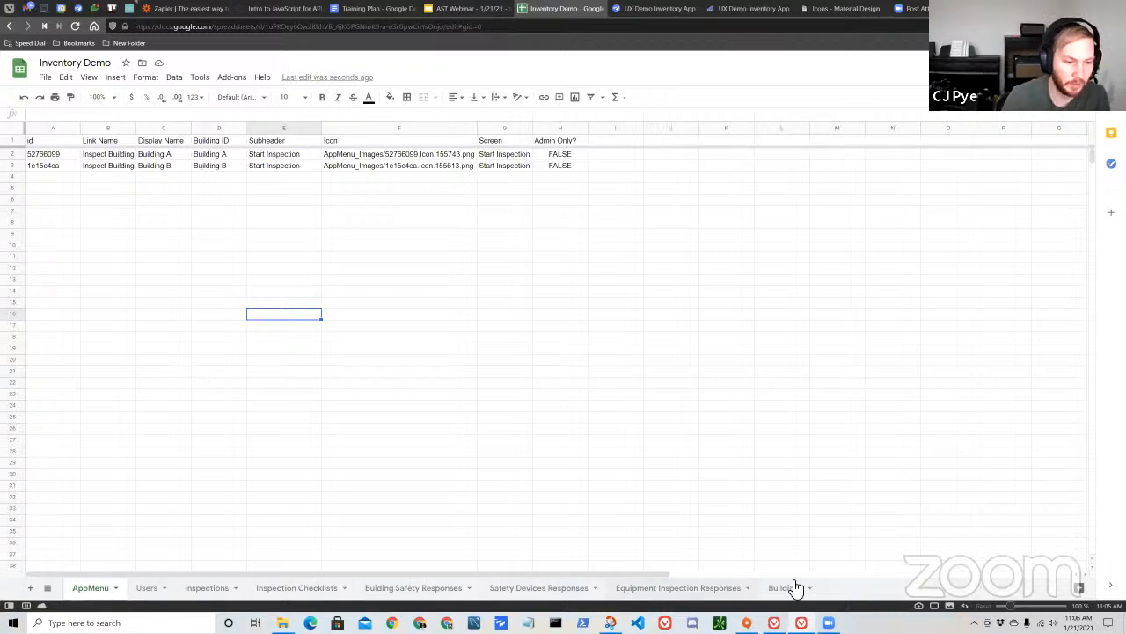
click(77, 11)
drag(171, 30, 229, 32)
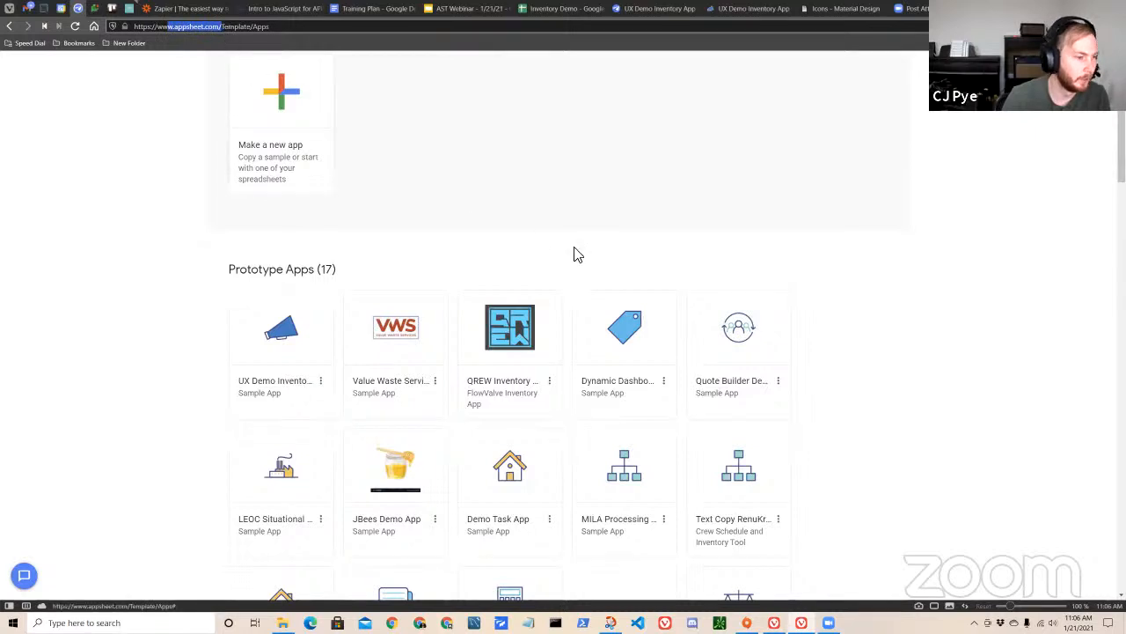
scroll(603, 276, up, 2)
click(547, 137)
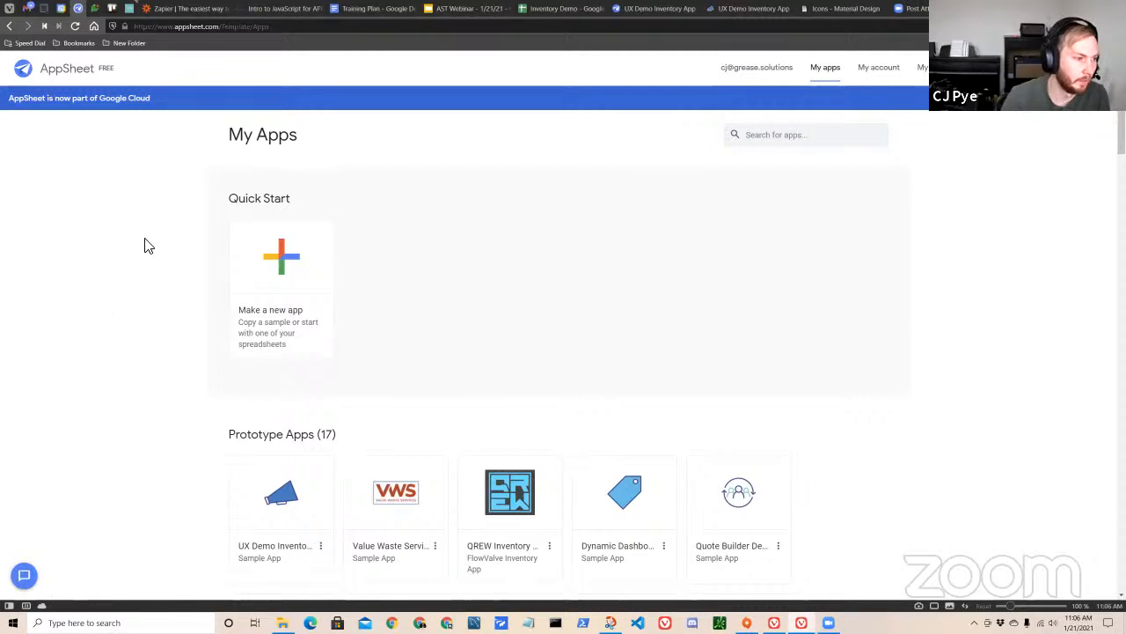
Start a new app from your own data, browse the spreadsheets in Google's My Drive for Inventory Demo, and cancel.
scroll(193, 370, down, 1)
scroll(224, 380, up, 1)
click(297, 273)
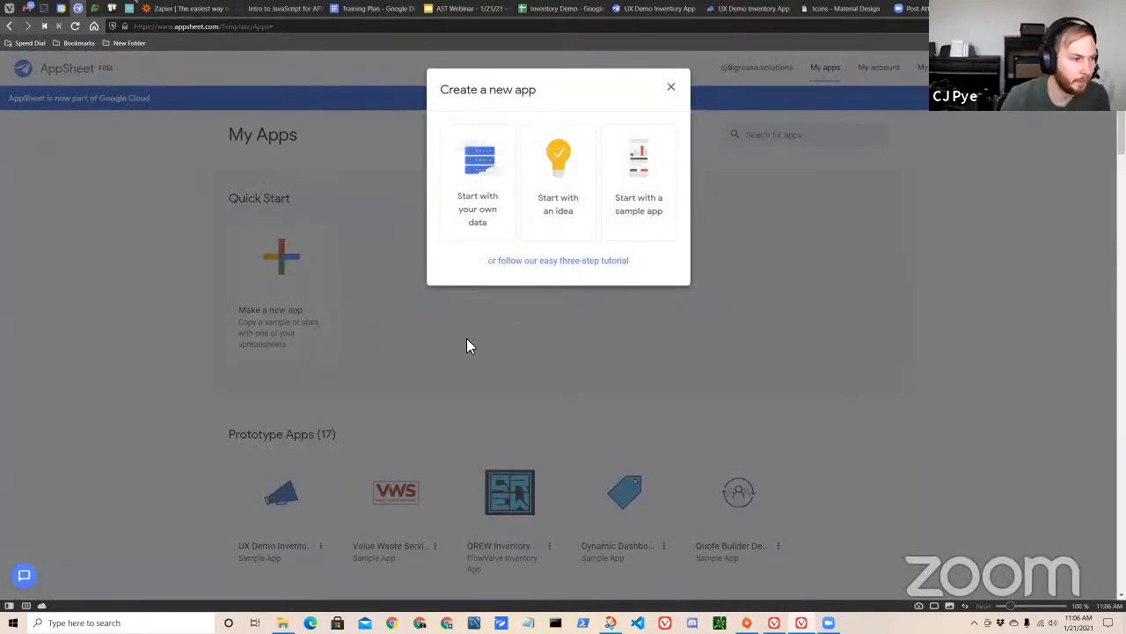
click(479, 195)
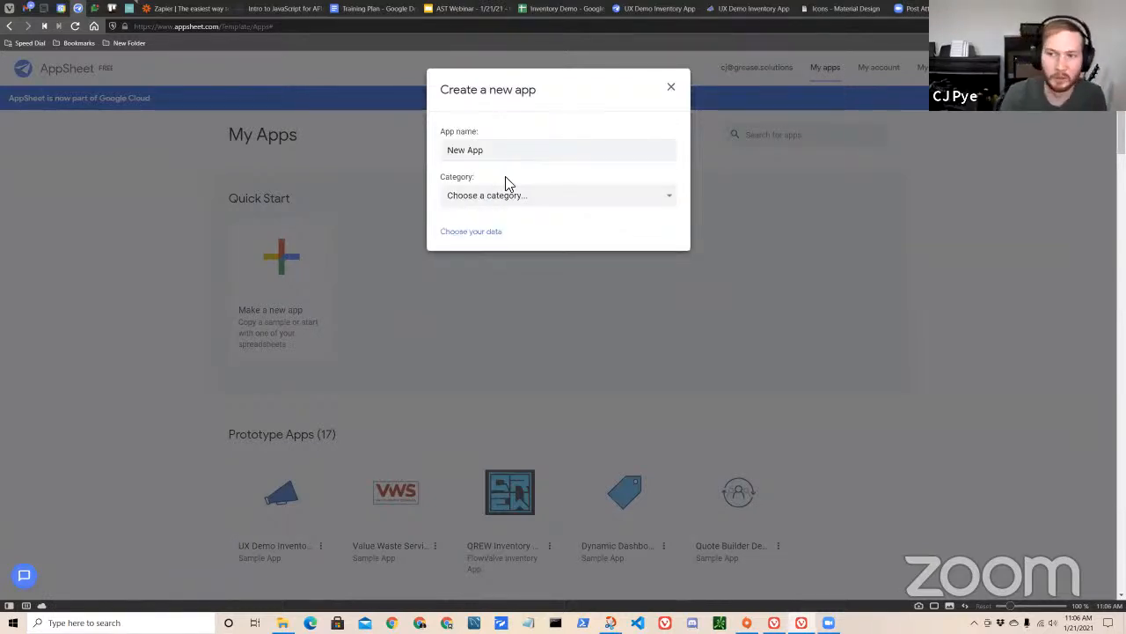
click(484, 233)
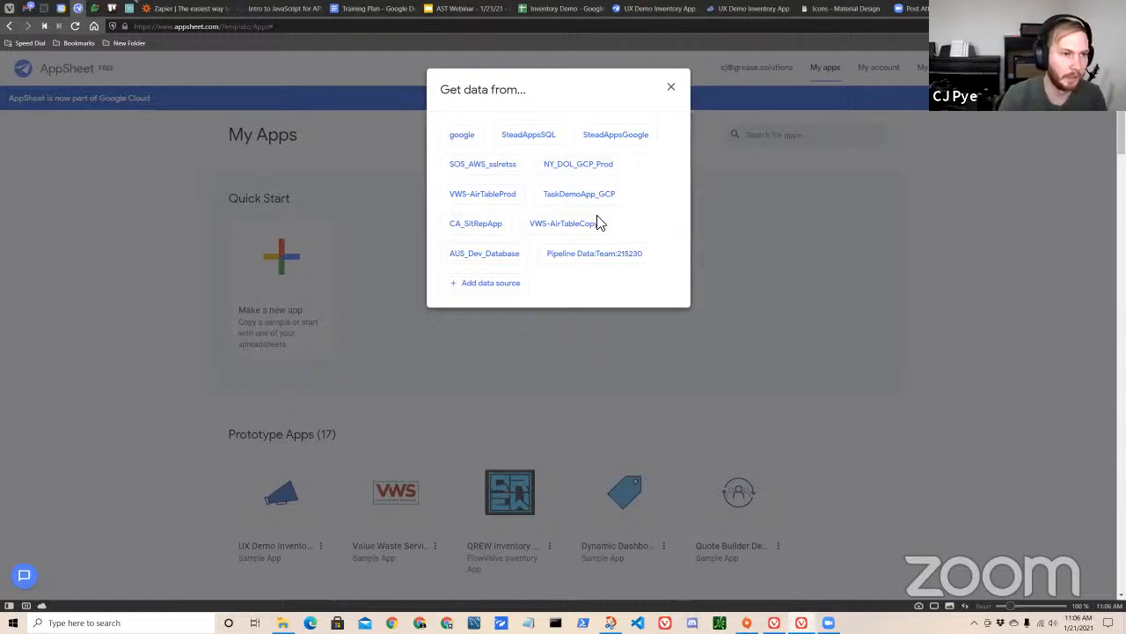
click(465, 140)
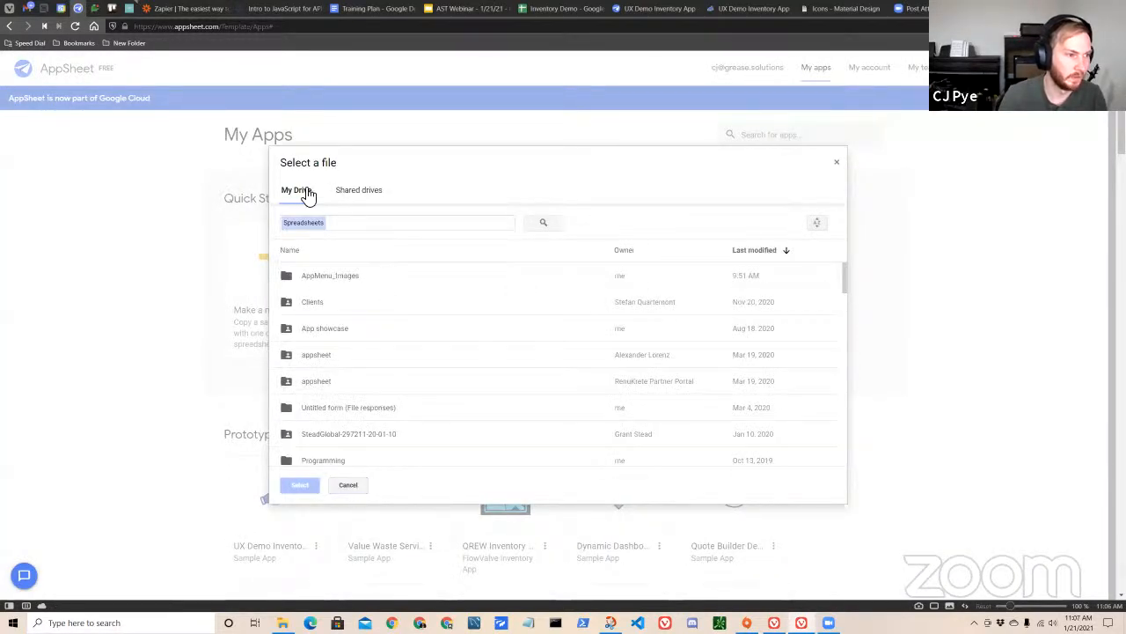
scroll(422, 327, down, 2)
scroll(413, 352, down, 3)
scroll(352, 330, up, 2)
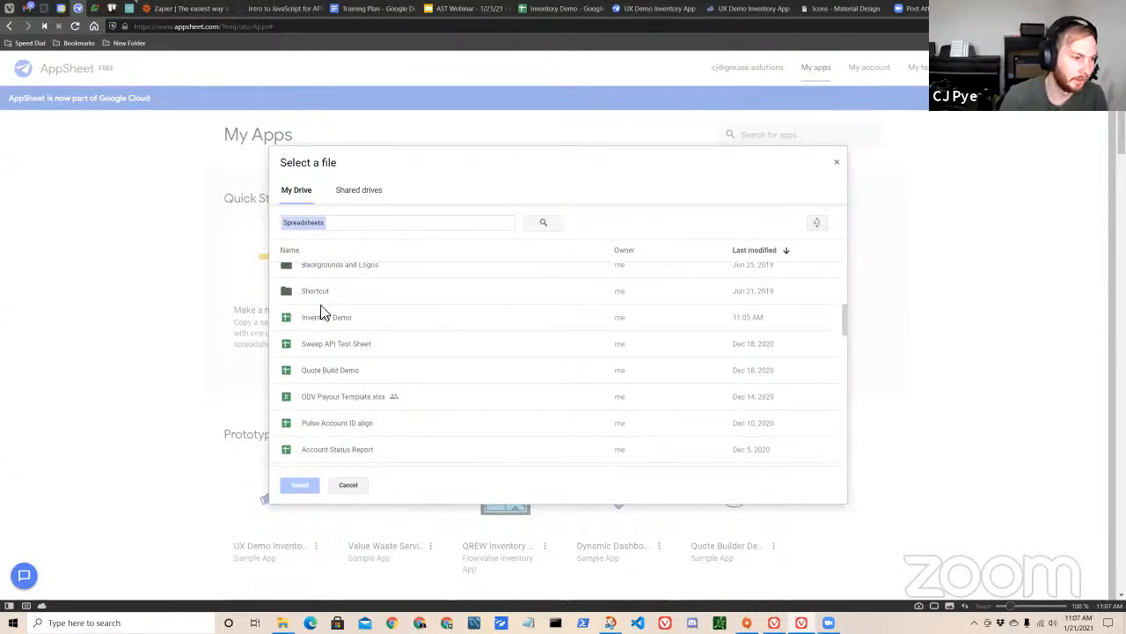
click(837, 168)
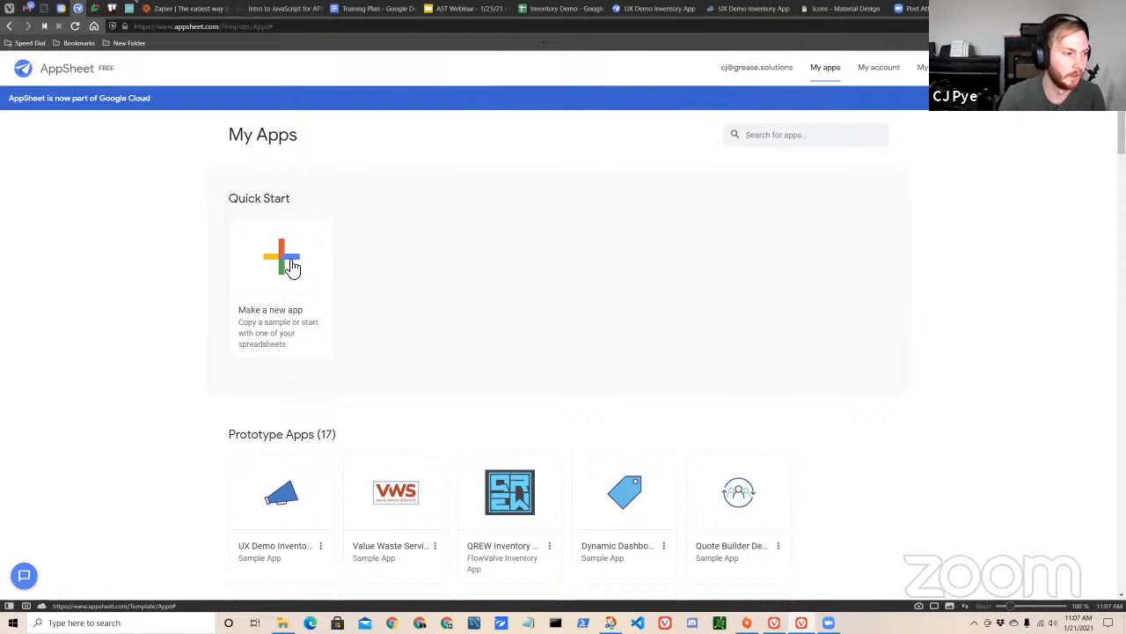
Return to the UX Demo Inventory App editor and examine its list of menu and ref views.
click(656, 10)
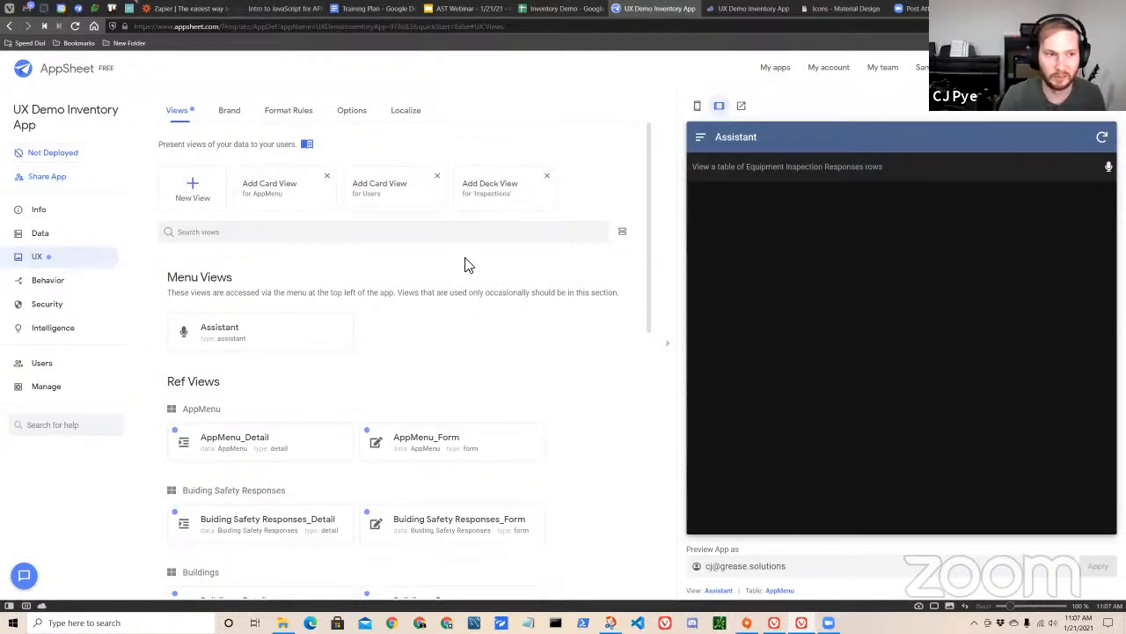
scroll(510, 316, down, 3)
scroll(520, 324, up, 3)
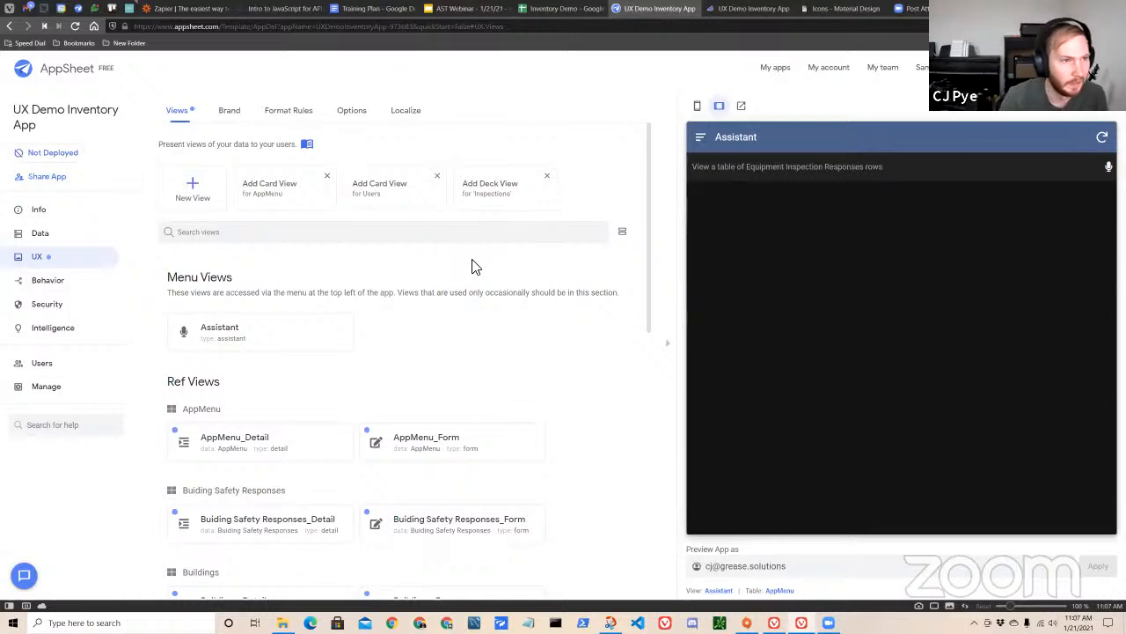
scroll(558, 285, down, 2)
scroll(559, 286, up, 1)
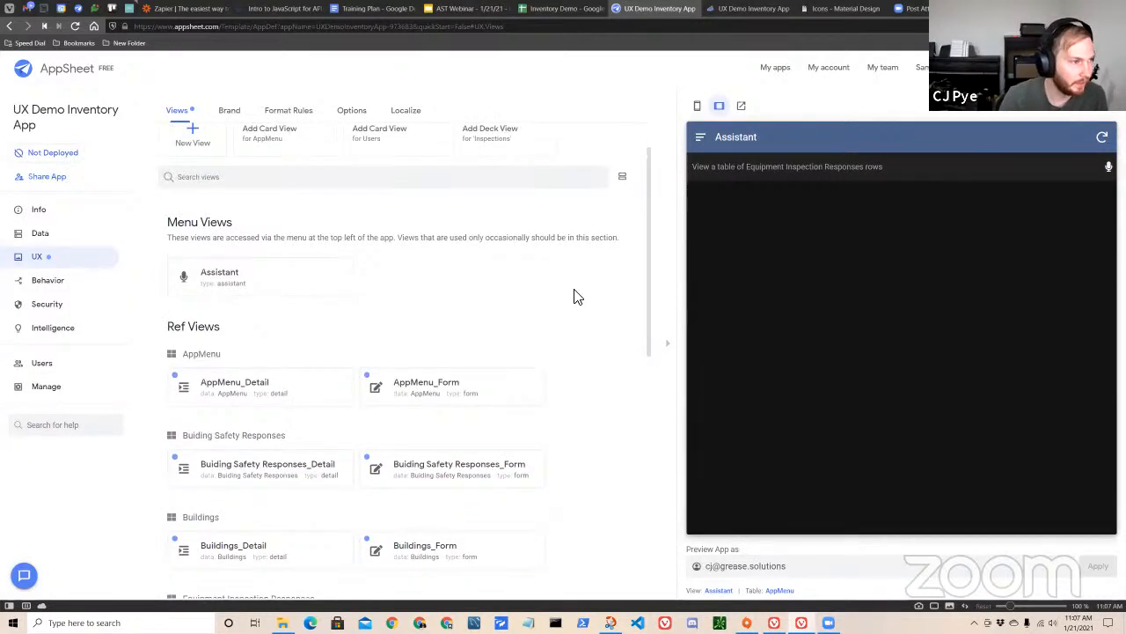
scroll(576, 294, up, 1)
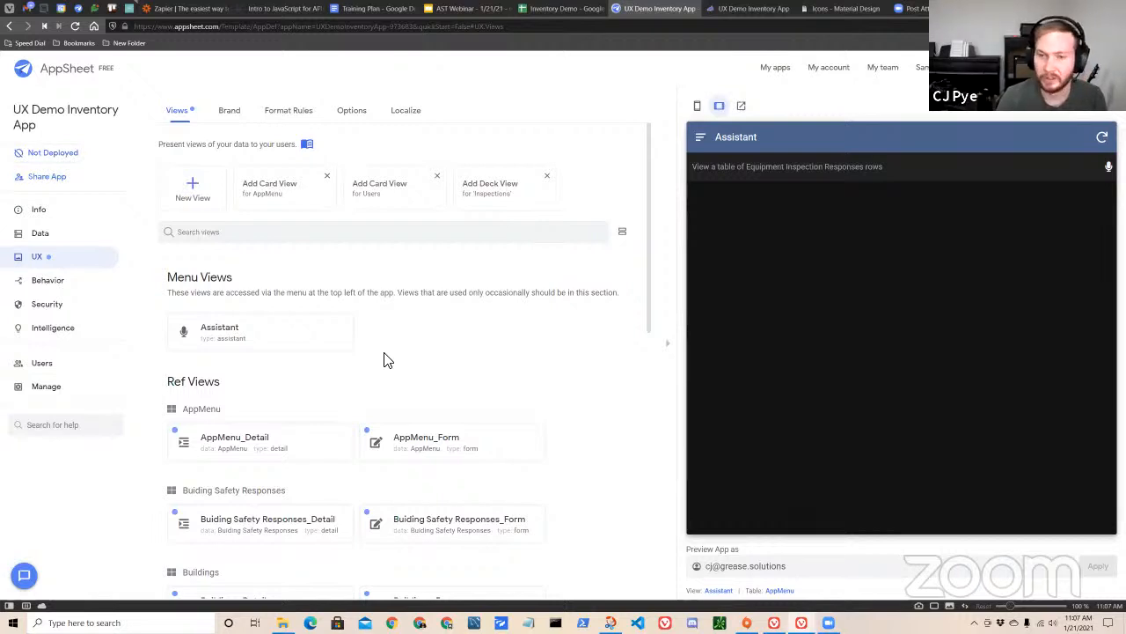
Compare the AppMenu table's settings with its source sheet and check the data sources offered for a new table.
click(79, 236)
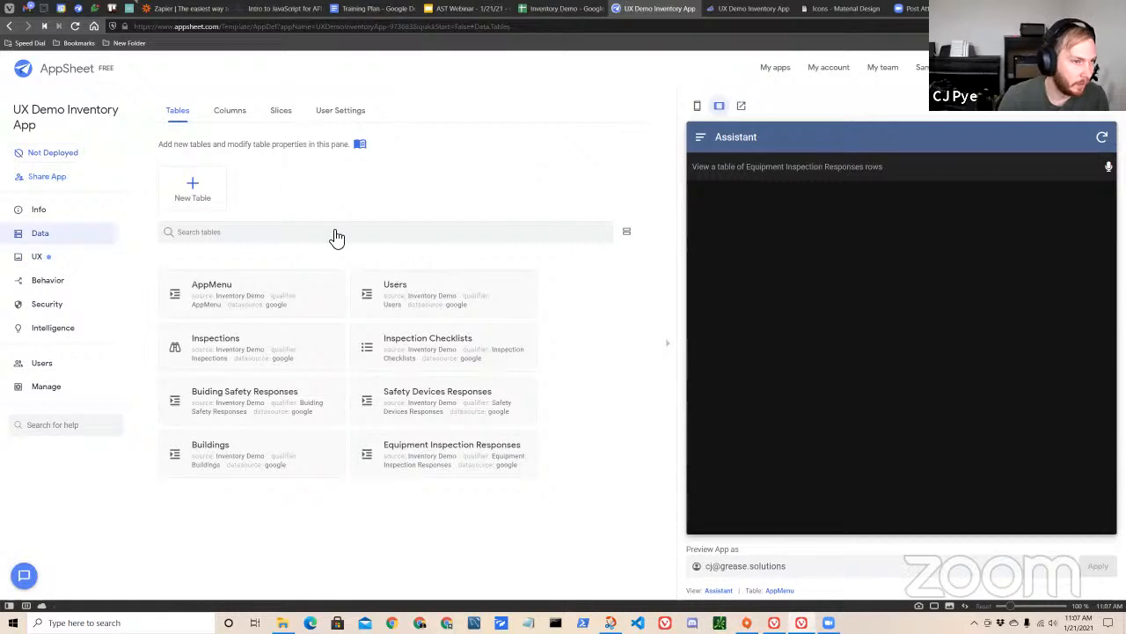
click(260, 297)
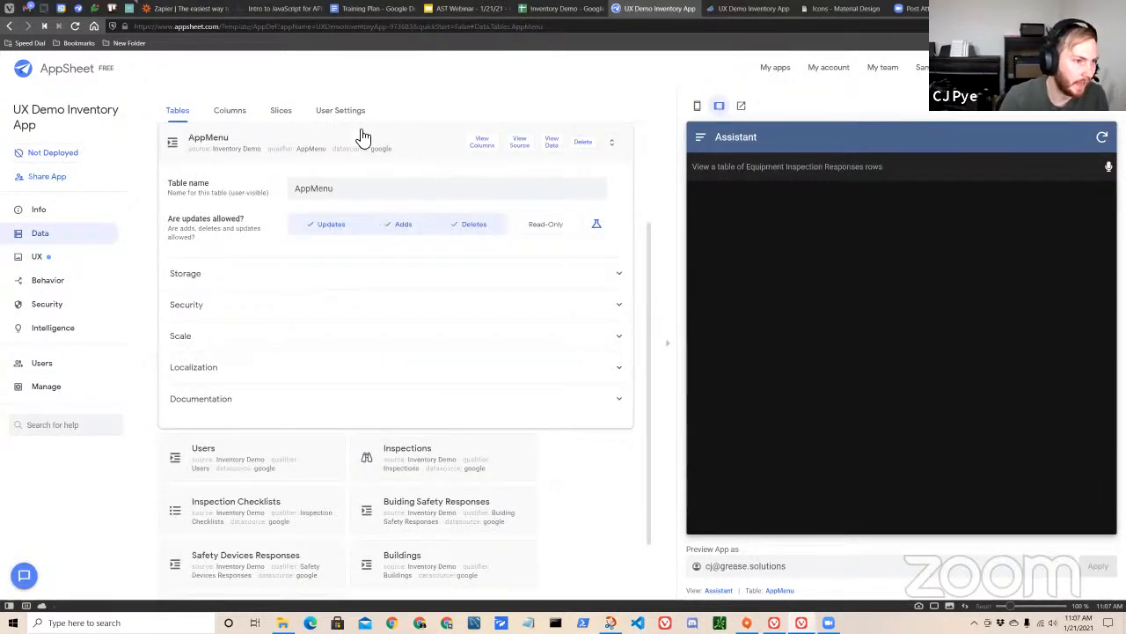
click(556, 11)
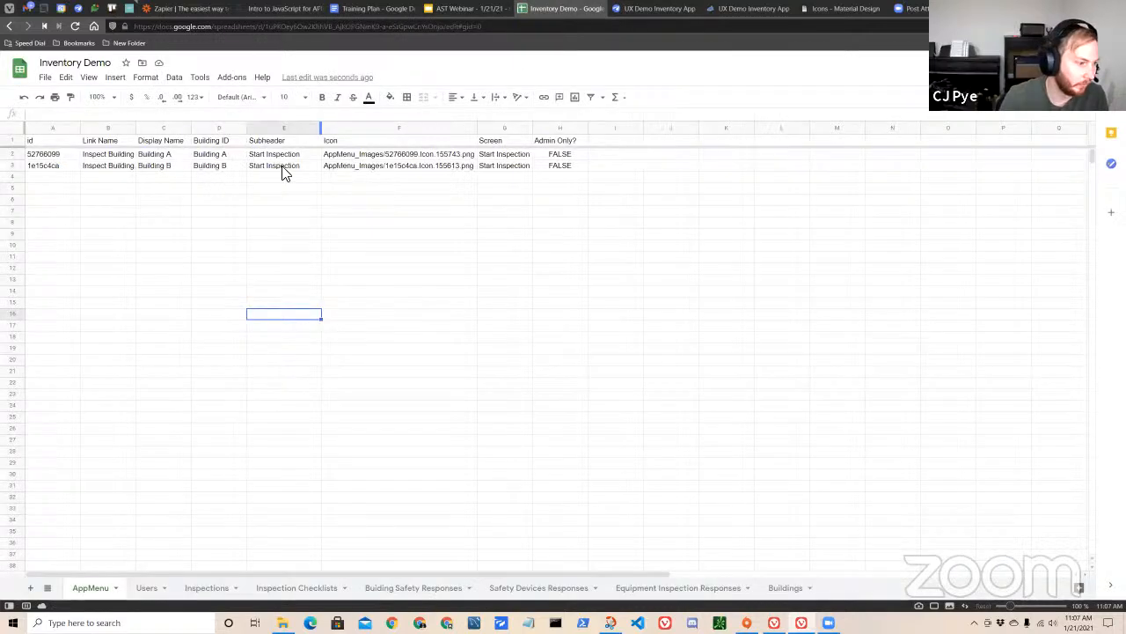
click(635, 12)
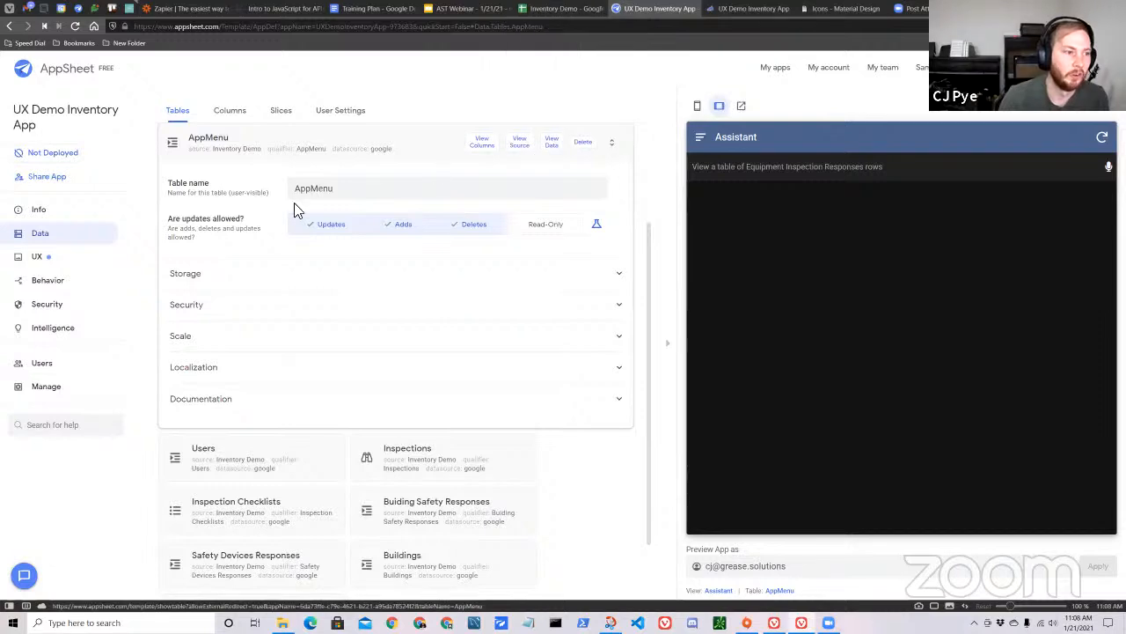
click(293, 145)
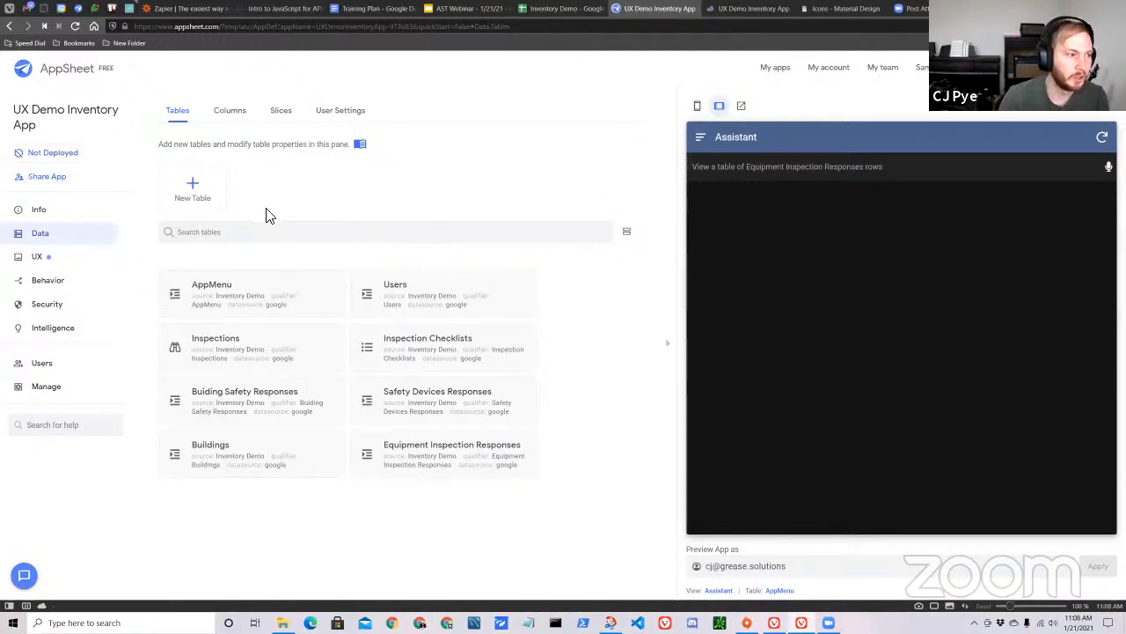
click(180, 202)
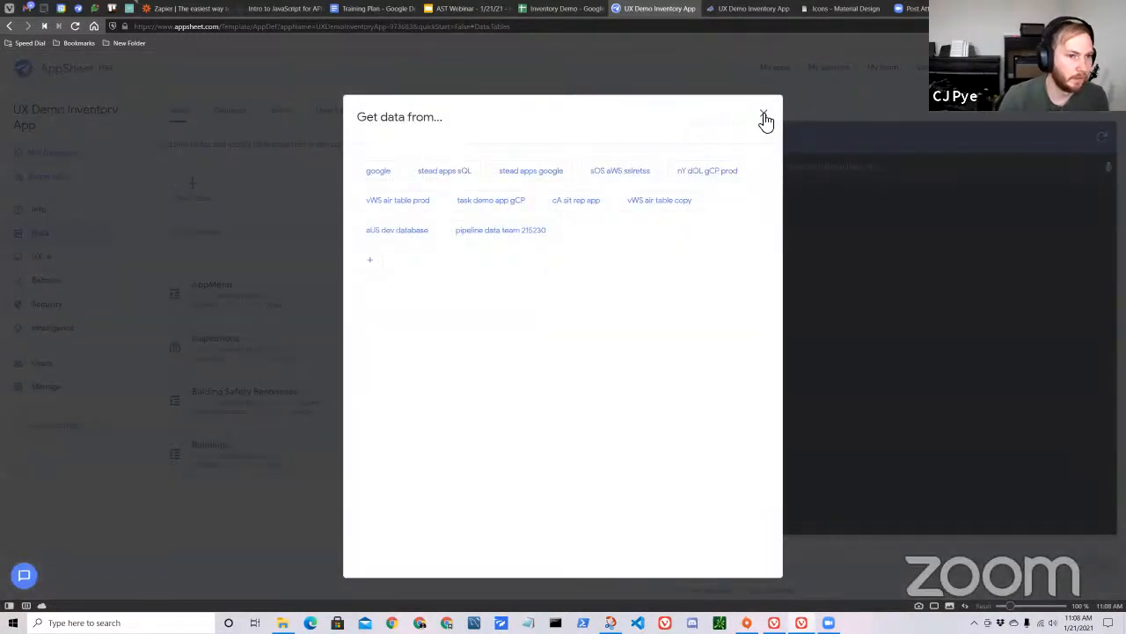
click(765, 118)
Add a new view named Home that displays the AppMenu data as cards in the left position.
click(46, 256)
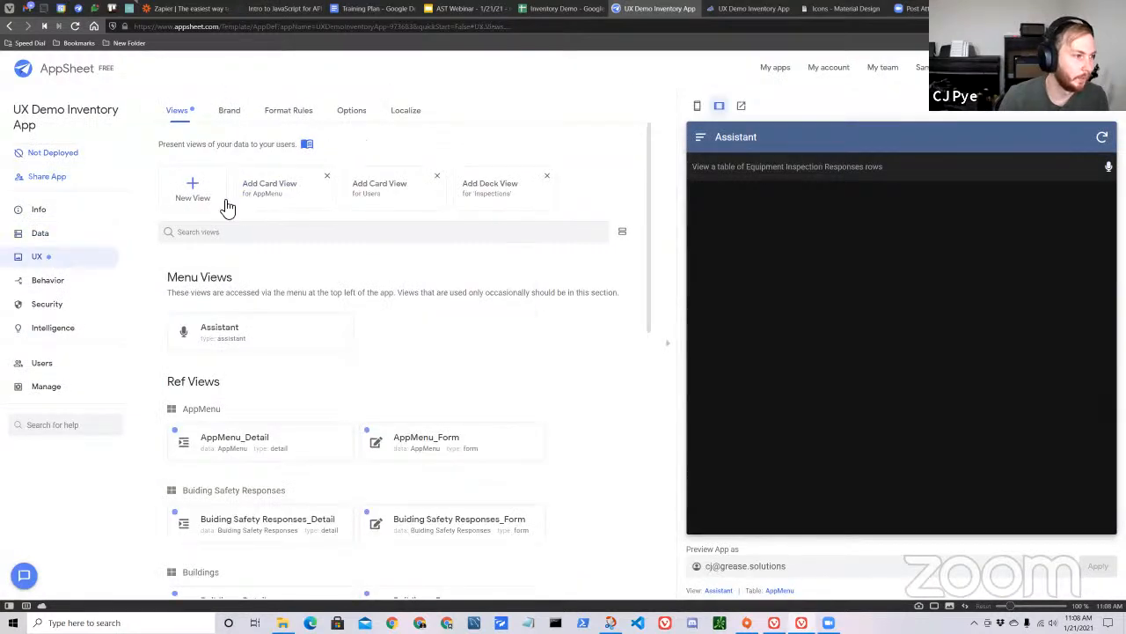
click(192, 199)
double_click(300, 197)
text(Home)
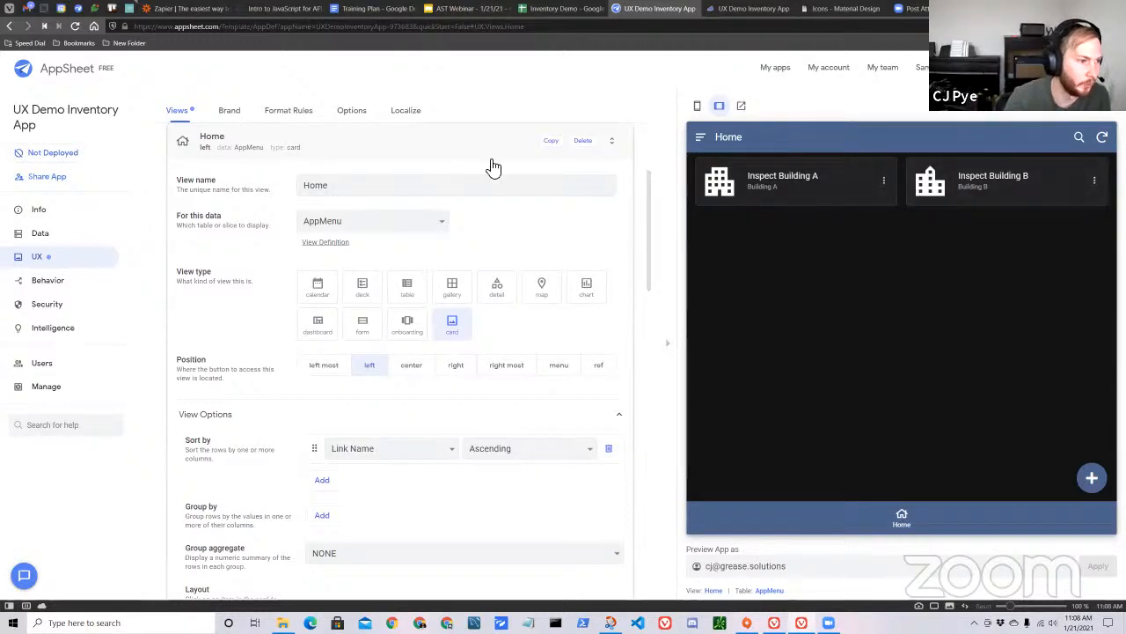
scroll(506, 229, down, 1)
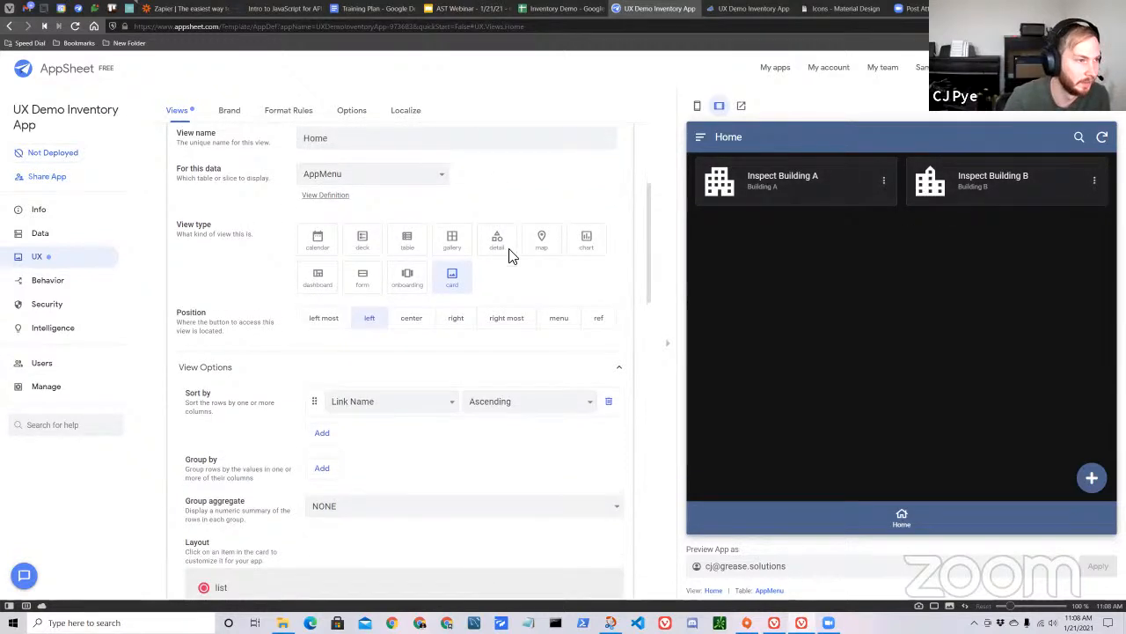
scroll(511, 255, up, 2)
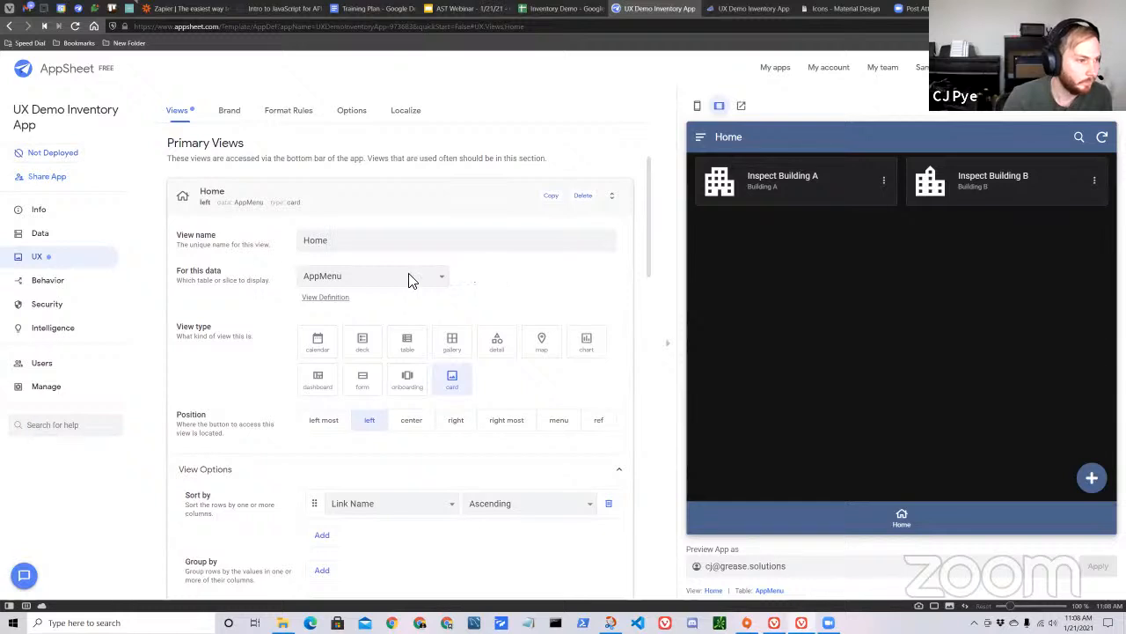
click(364, 280)
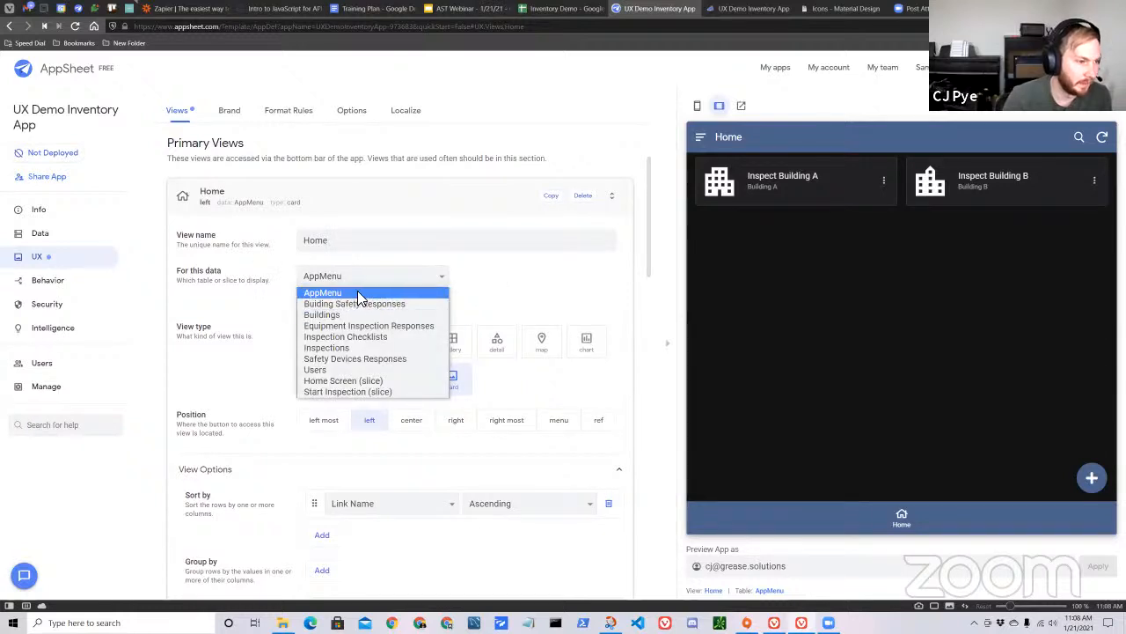
click(506, 295)
scroll(467, 290, up, 1)
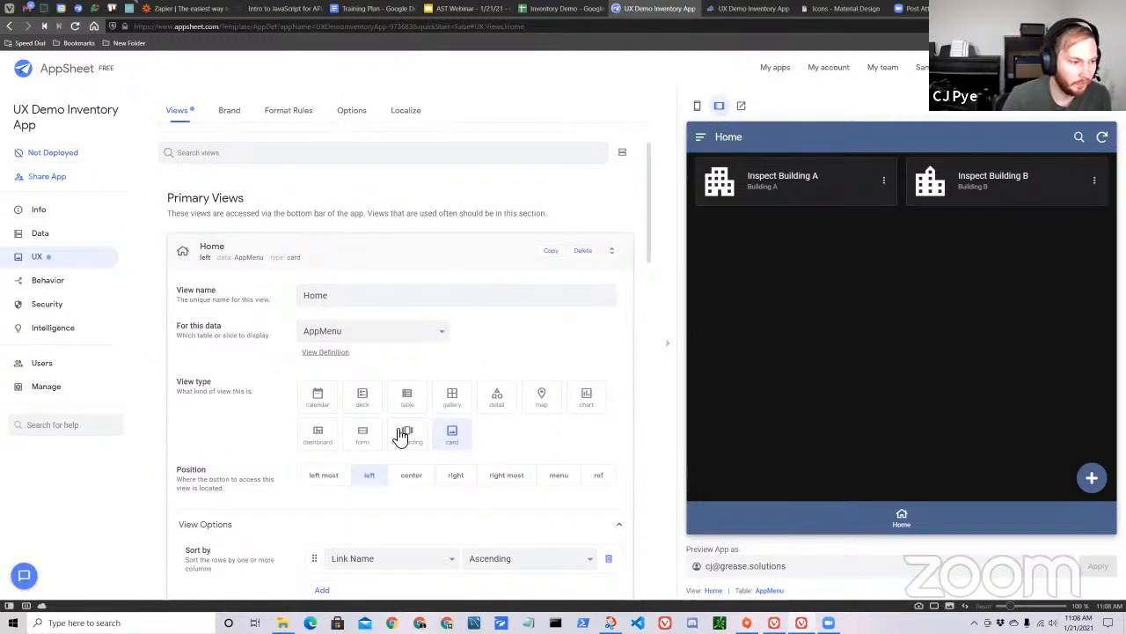
Try the gallery view type for the Home view with the AppMenu data and restore the card type.
click(453, 398)
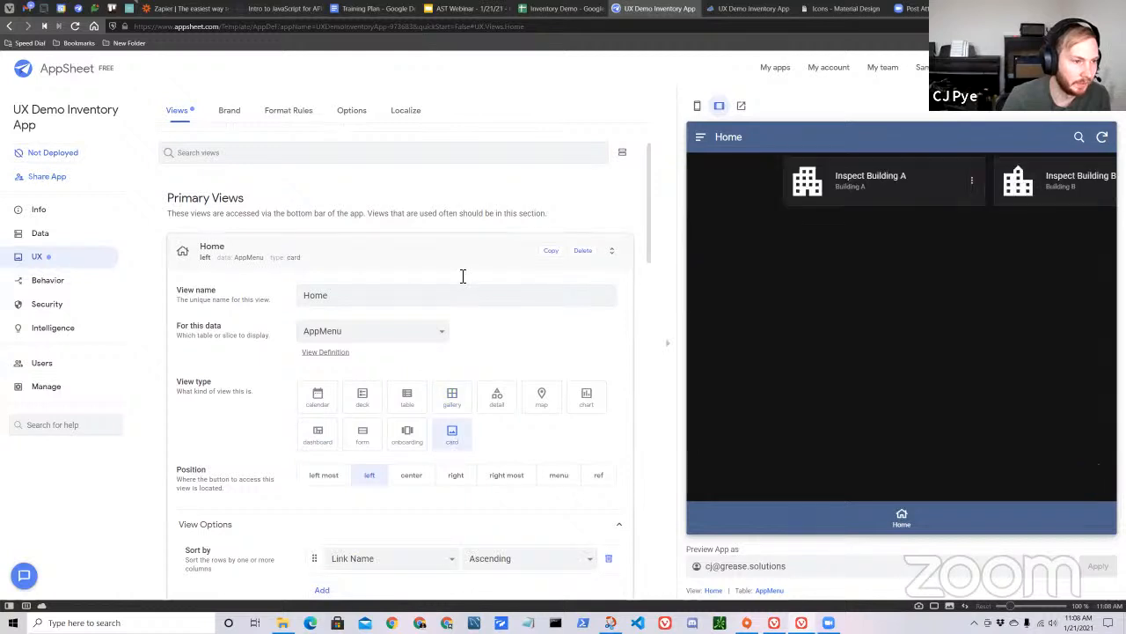
scroll(463, 284, down, 2)
click(465, 288)
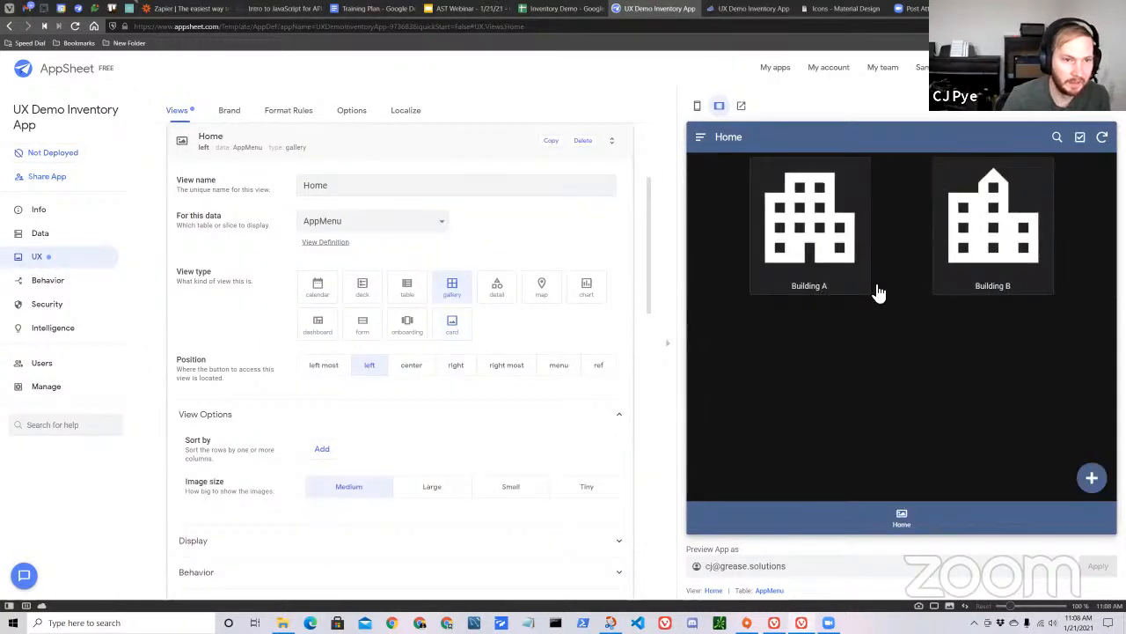
click(465, 335)
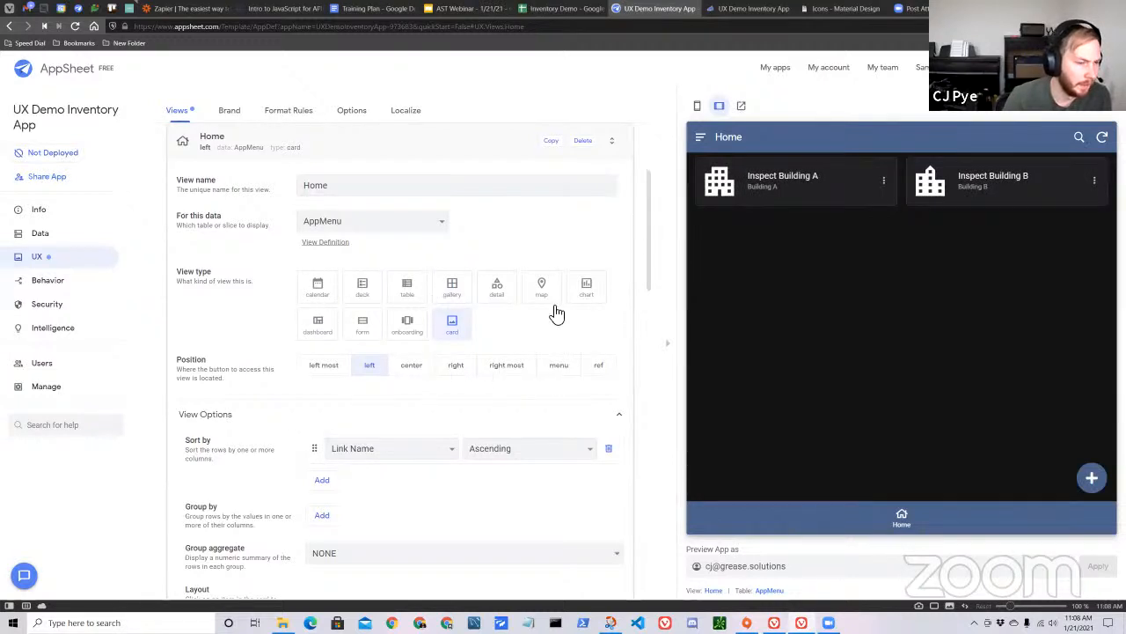
Show the Inspection Checklists data in the Home view, trying the deck type before choosing gallery.
click(366, 302)
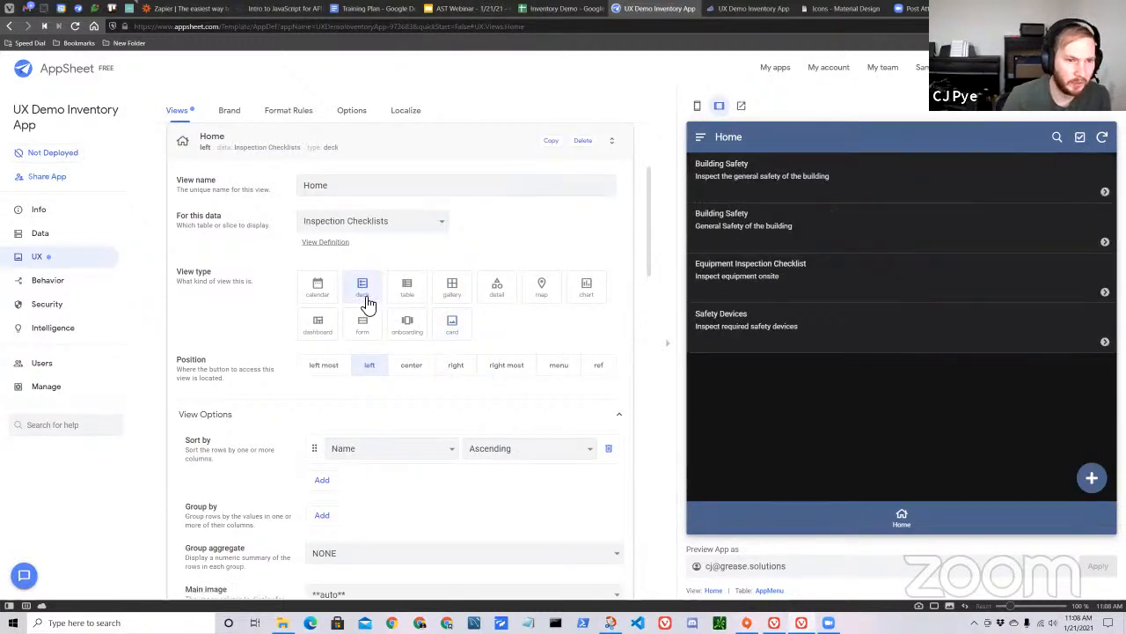
click(459, 297)
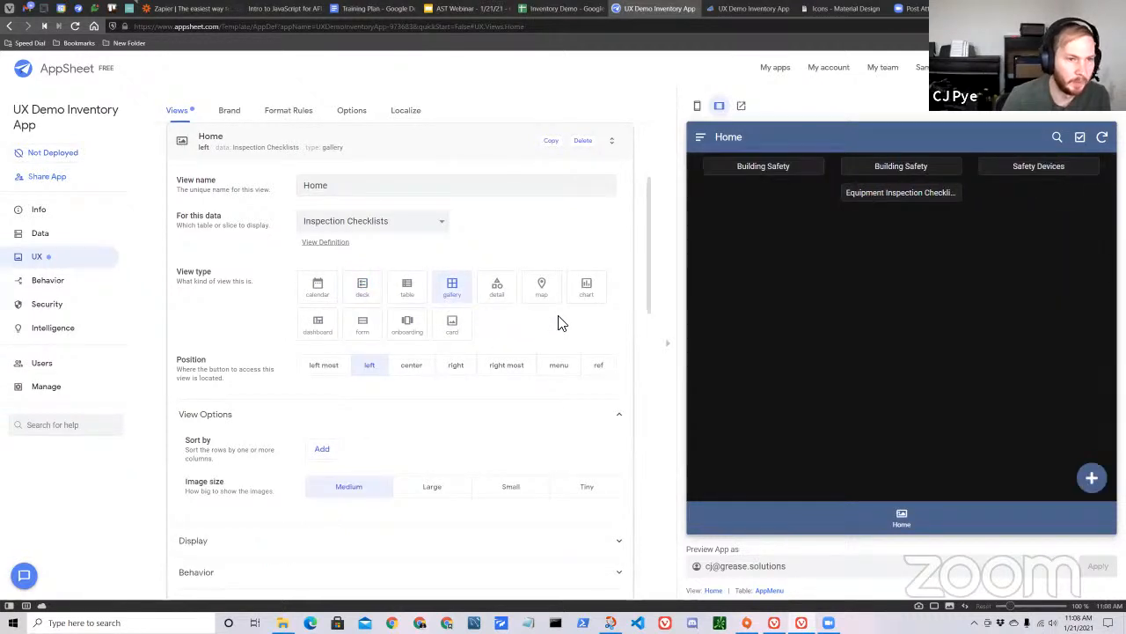
Switch the Home view to the card type and place it in the center position.
click(469, 333)
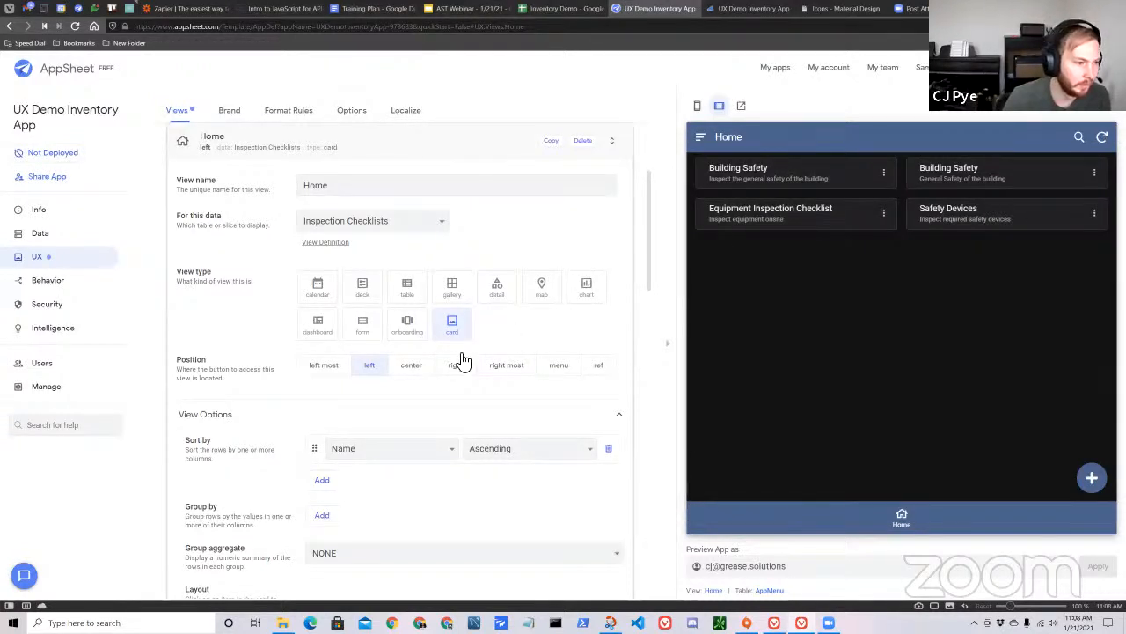
click(426, 368)
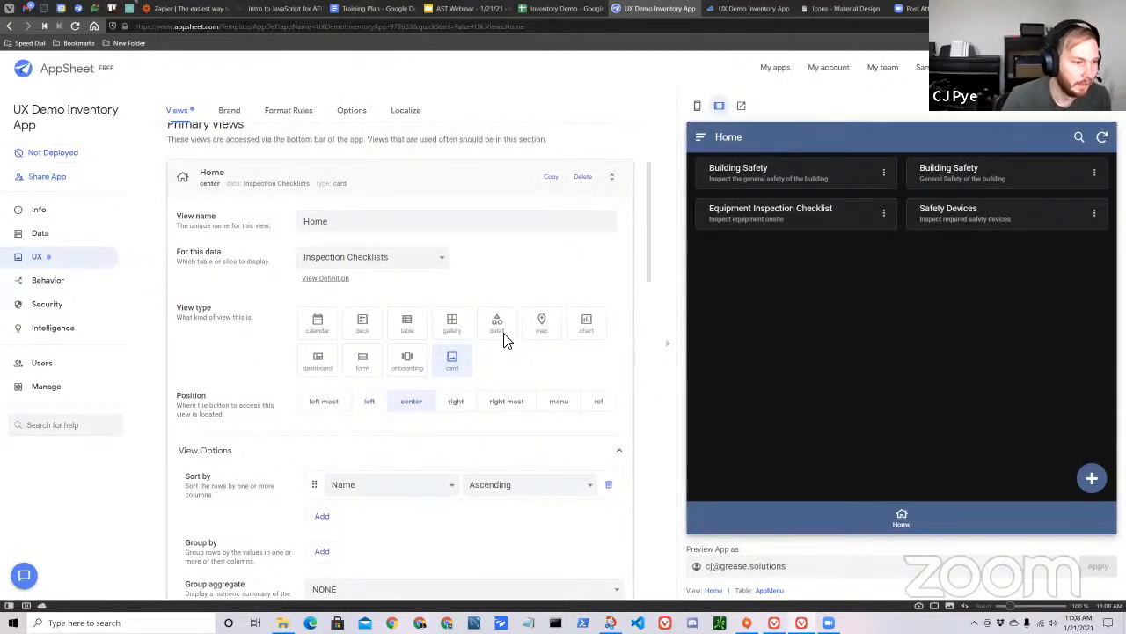
Try the photo and backdrop card layouts for the Home view and choose the large layout.
scroll(509, 352, down, 2)
scroll(509, 359, down, 2)
scroll(502, 356, down, 3)
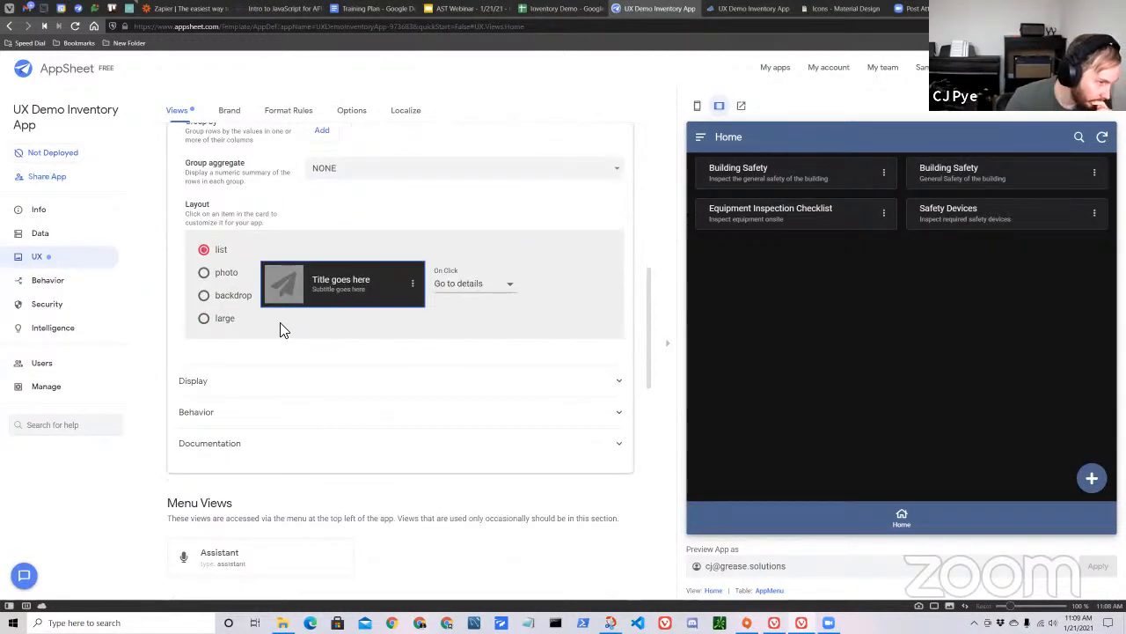
scroll(284, 324, up, 2)
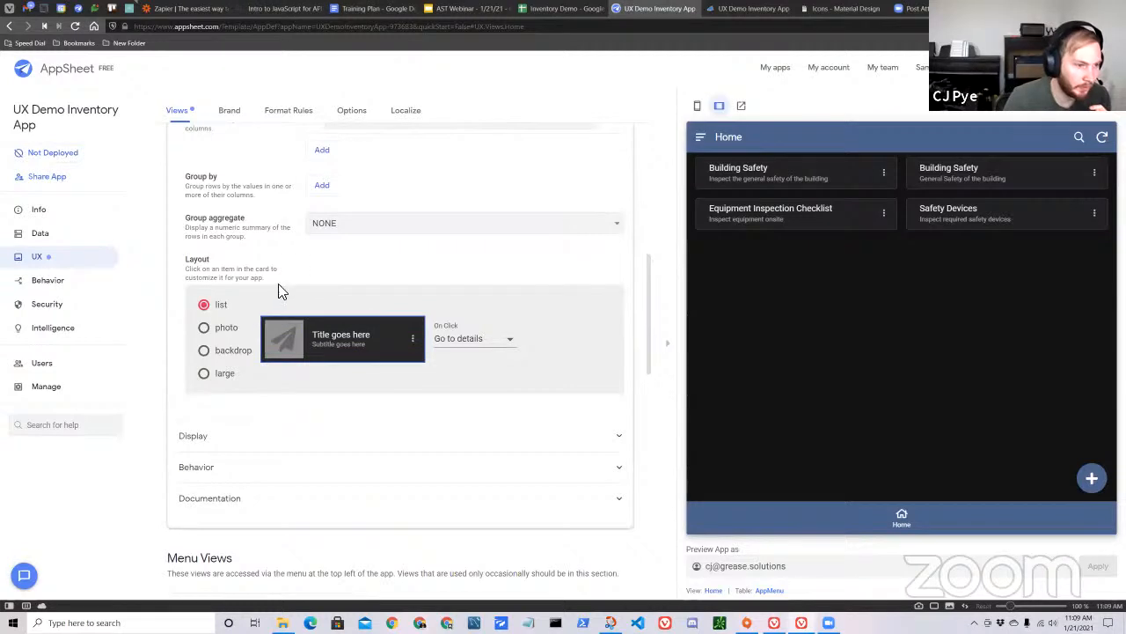
click(220, 331)
click(227, 353)
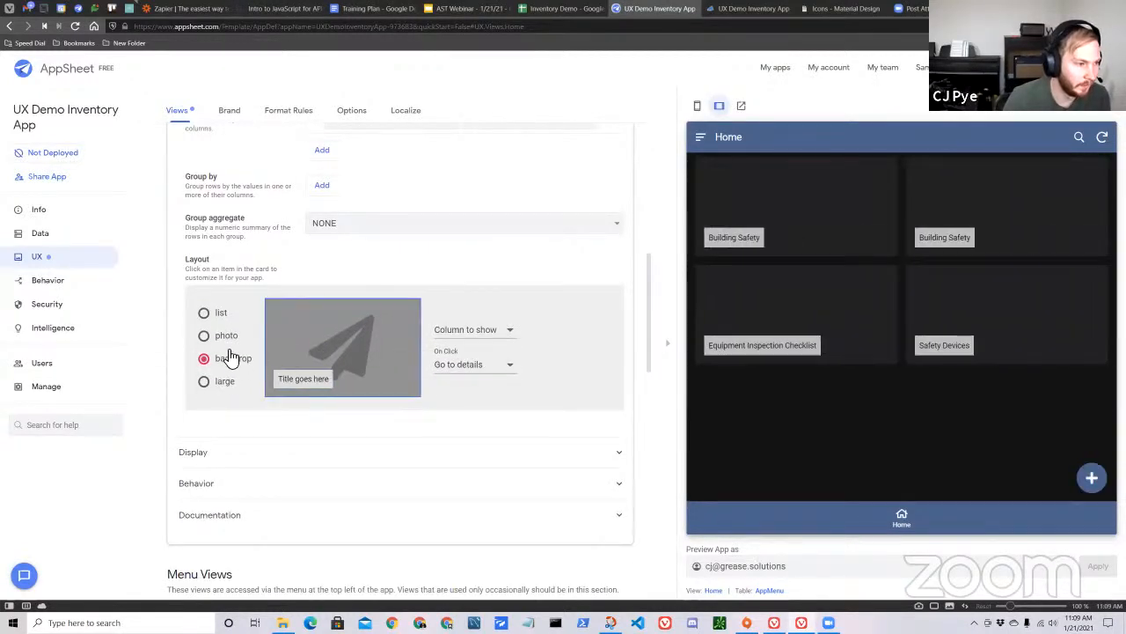
click(220, 383)
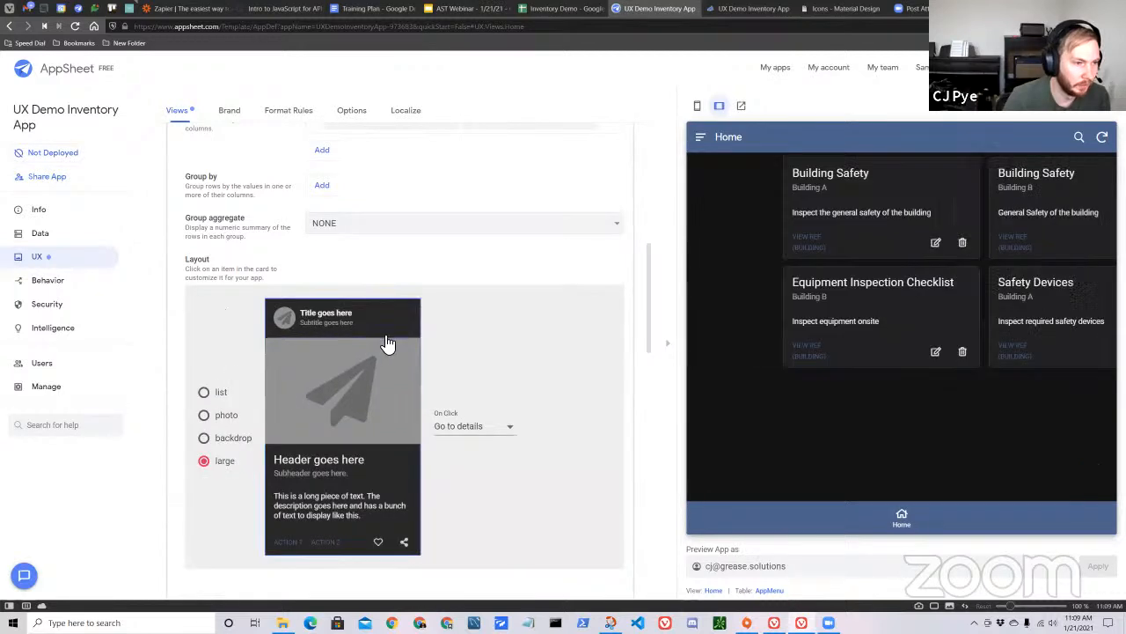
scroll(496, 331, down, 1)
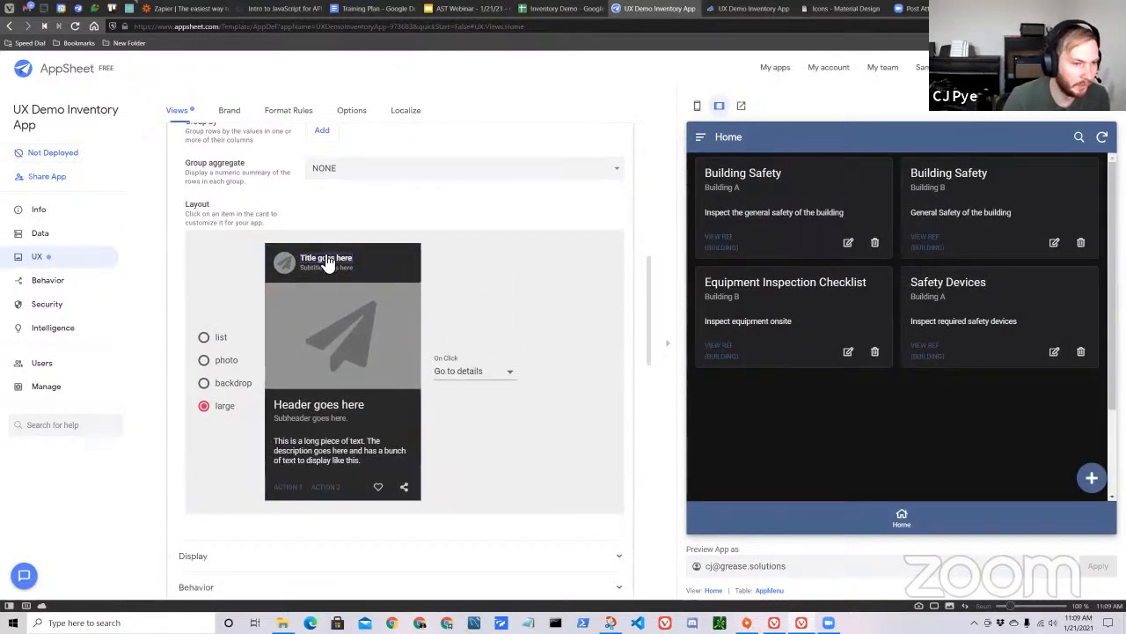
scroll(423, 319, up, 1)
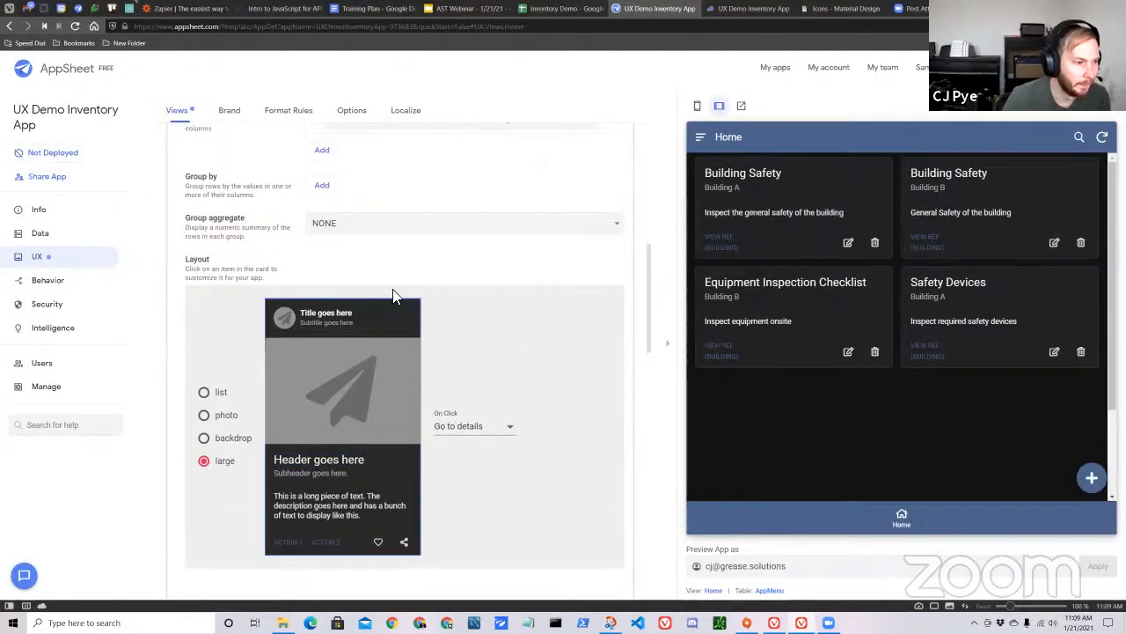
Check the column setting for the large card's image area and close the Home view's settings.
click(335, 387)
scroll(492, 392, down, 4)
scroll(488, 440, up, 6)
scroll(485, 478, down, 3)
click(504, 375)
click(506, 377)
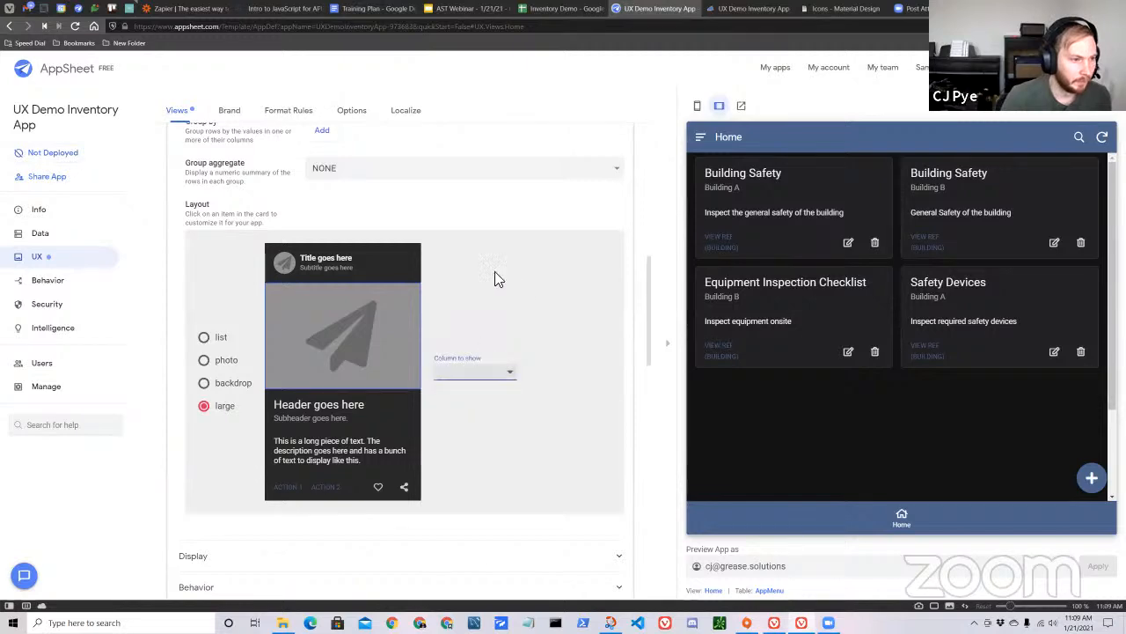
scroll(466, 282, up, 4)
scroll(440, 325, down, 4)
scroll(466, 281, up, 5)
scroll(467, 247, up, 8)
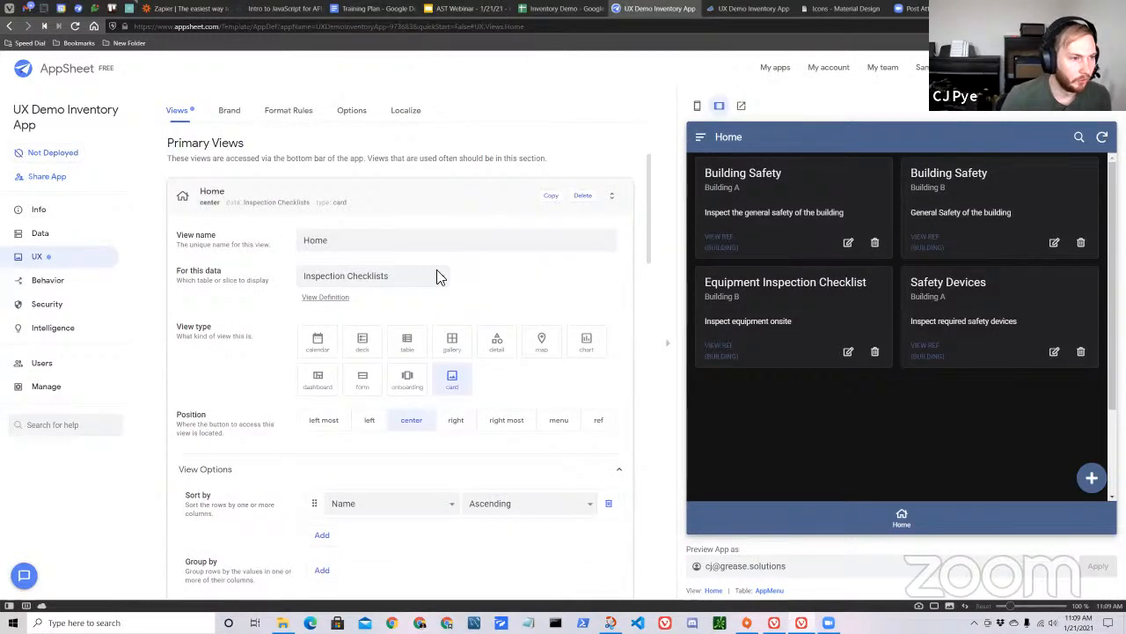
click(460, 324)
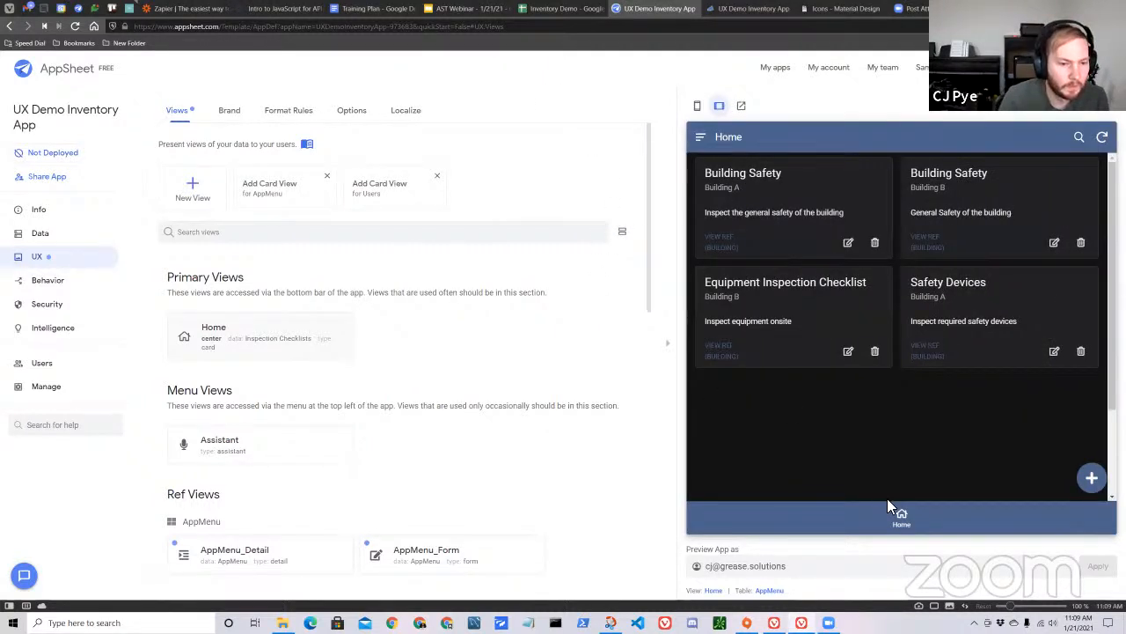
Preview the Home view, look at the blank Inspection Checklists form, and return to Home.
click(889, 507)
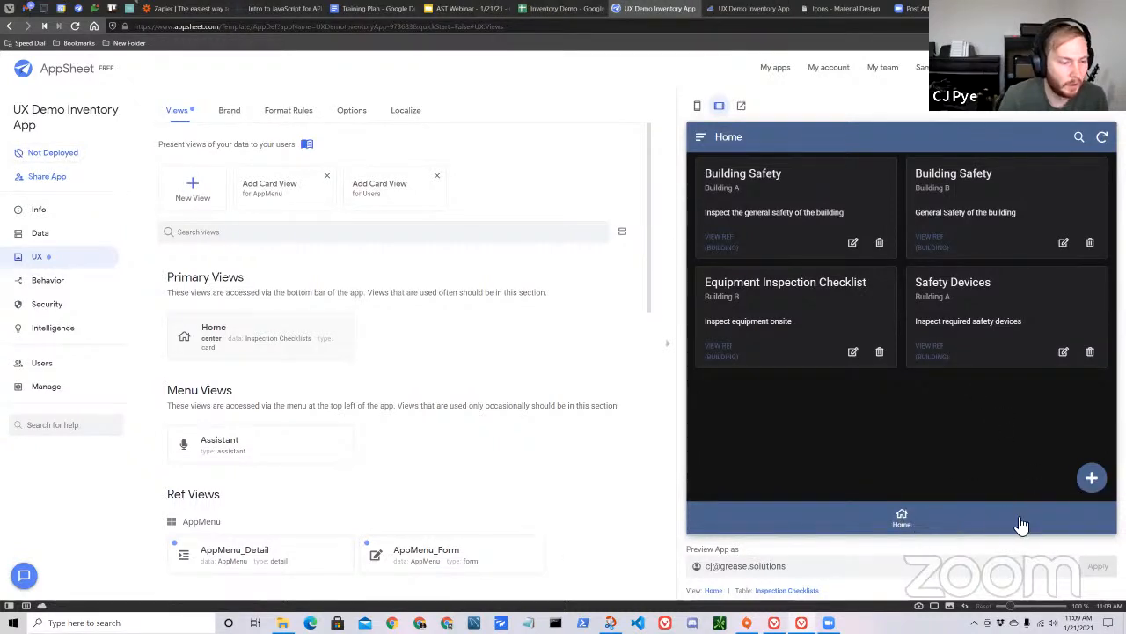
click(1092, 477)
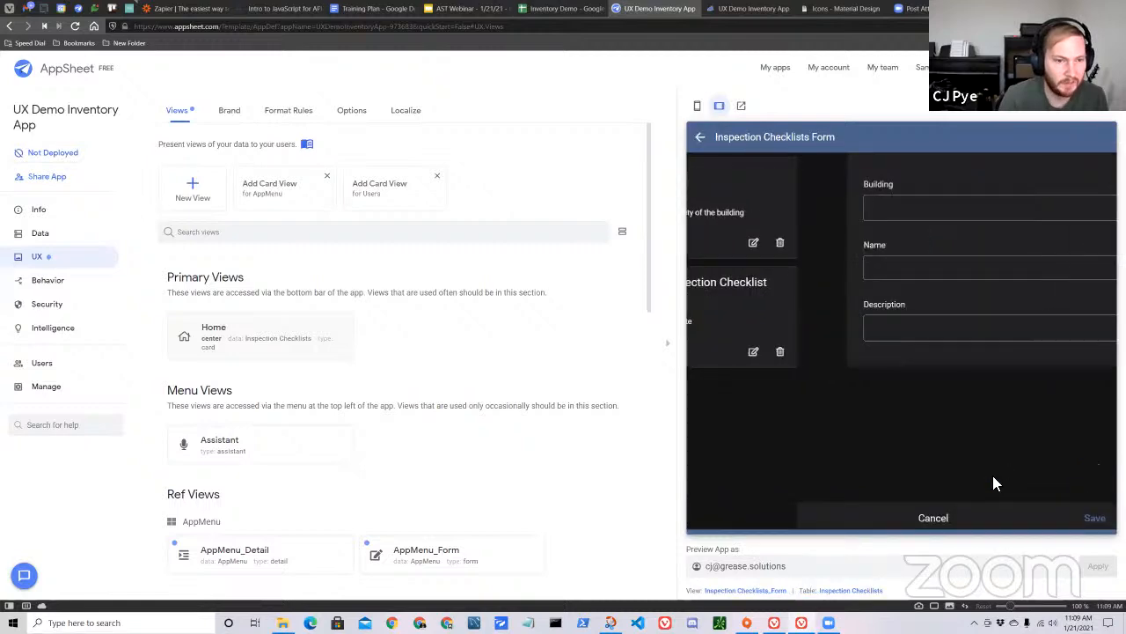
click(701, 139)
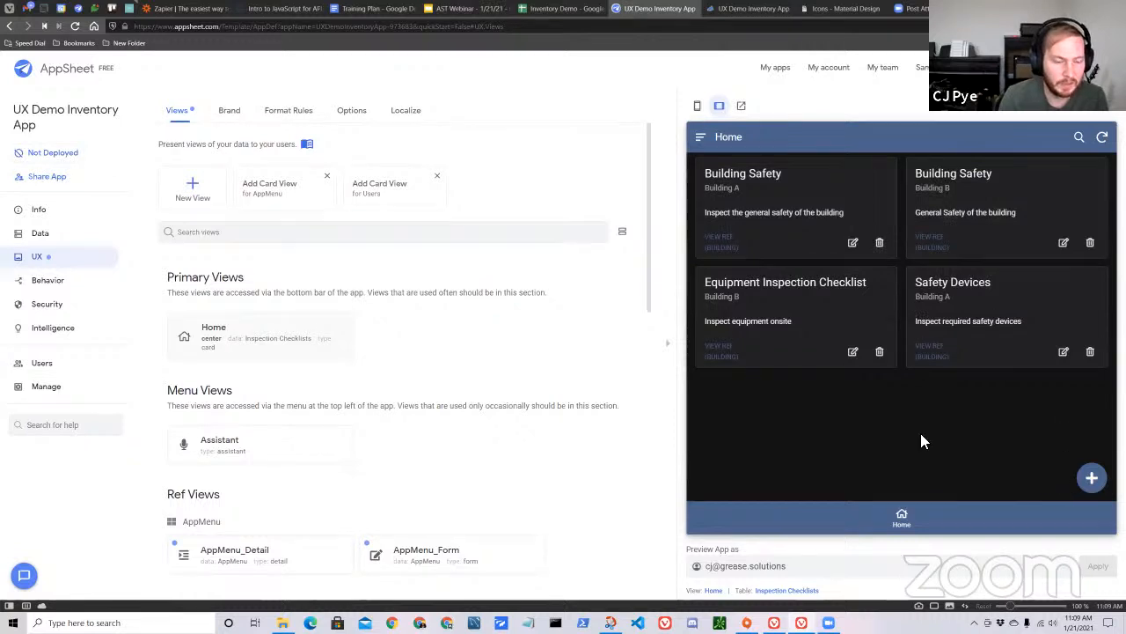
Set the Home view's data source to AppMenu.
scroll(493, 396, down, 2)
scroll(352, 335, up, 2)
click(264, 348)
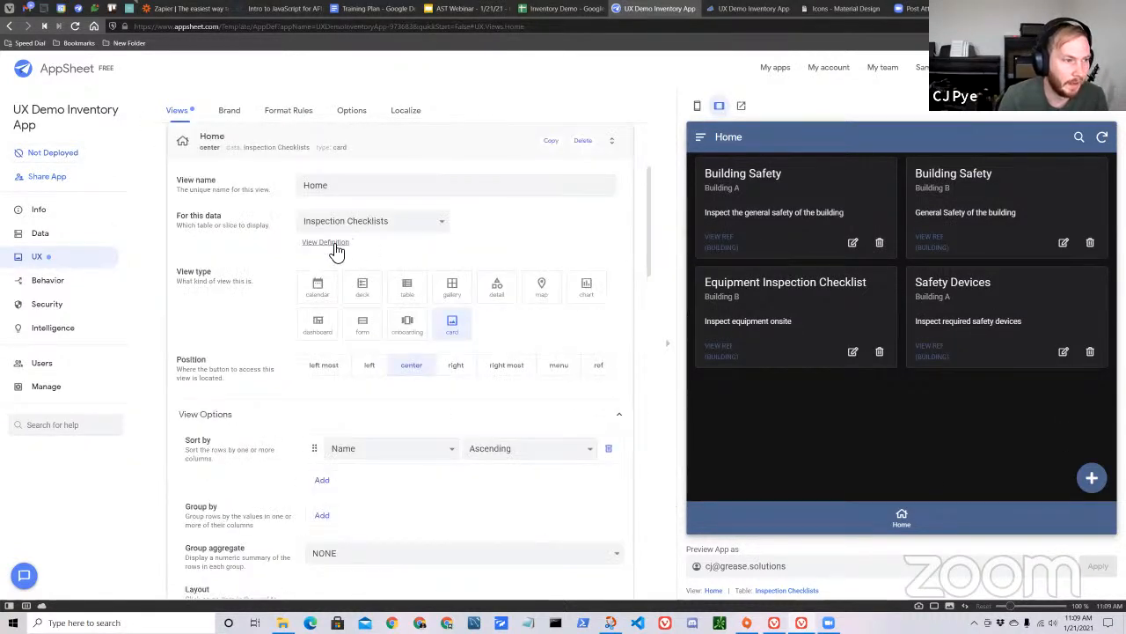
click(364, 223)
click(444, 239)
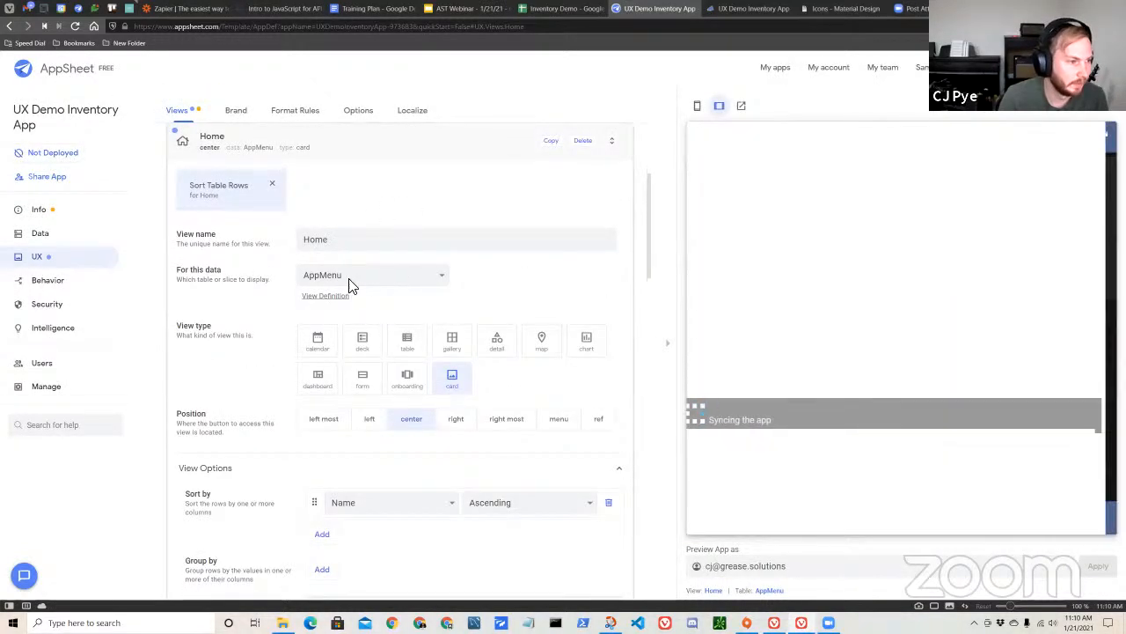
Compare the blank AppMenu form in the preview with the AppMenu source sheet and return to the Home preview.
click(1090, 476)
scroll(880, 352, down, 3)
scroll(893, 395, up, 3)
scroll(872, 378, down, 3)
scroll(854, 324, up, 3)
click(528, 10)
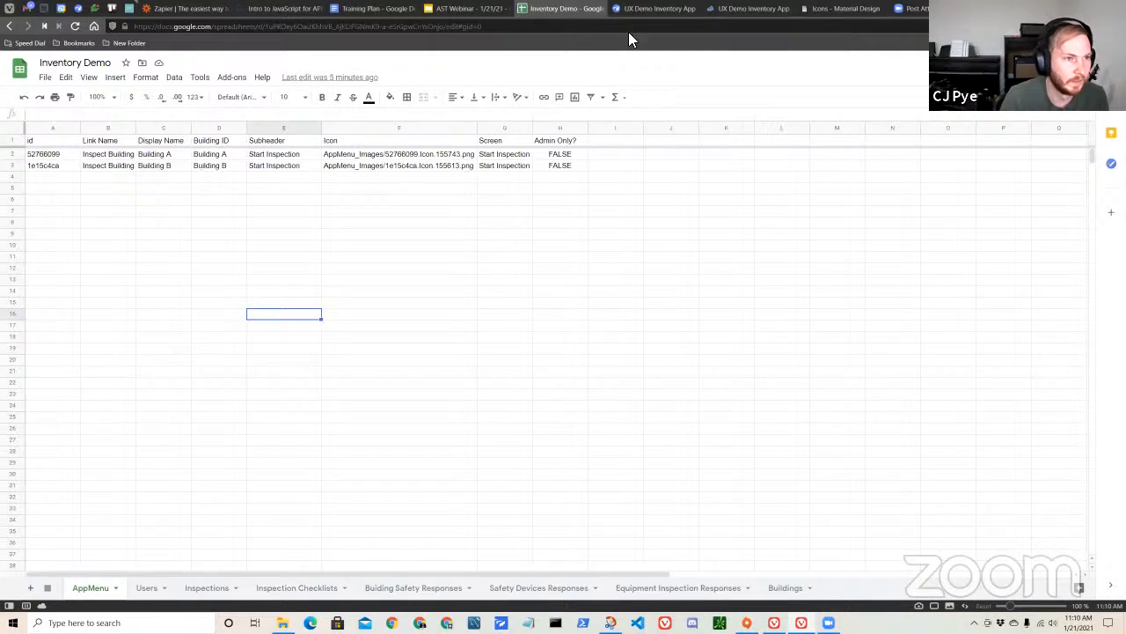
click(638, 9)
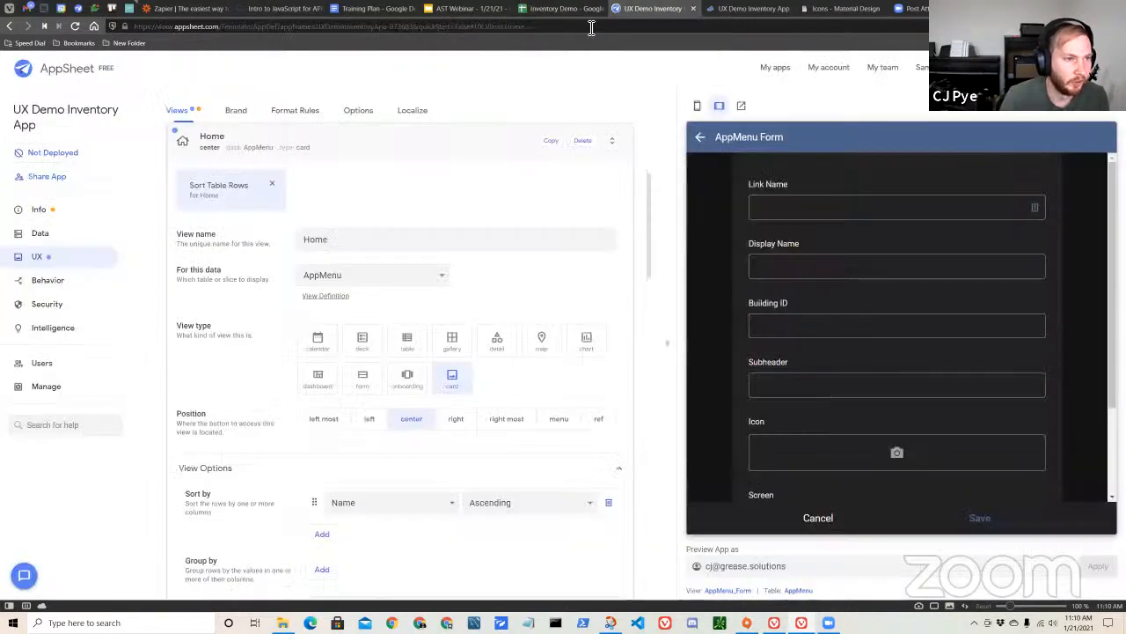
click(700, 137)
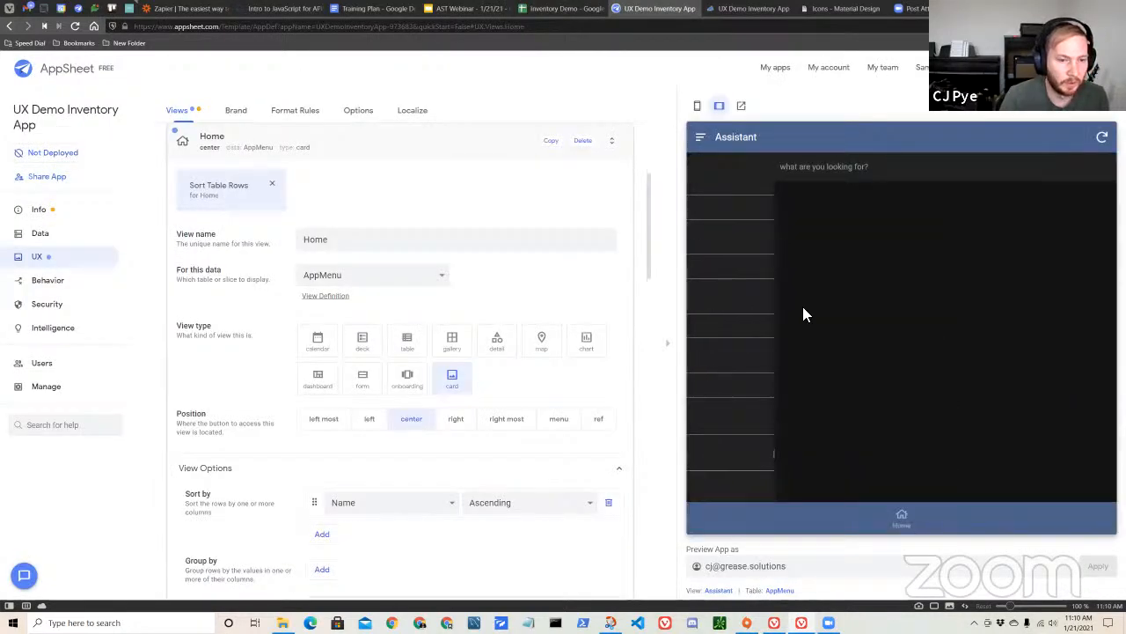
click(899, 526)
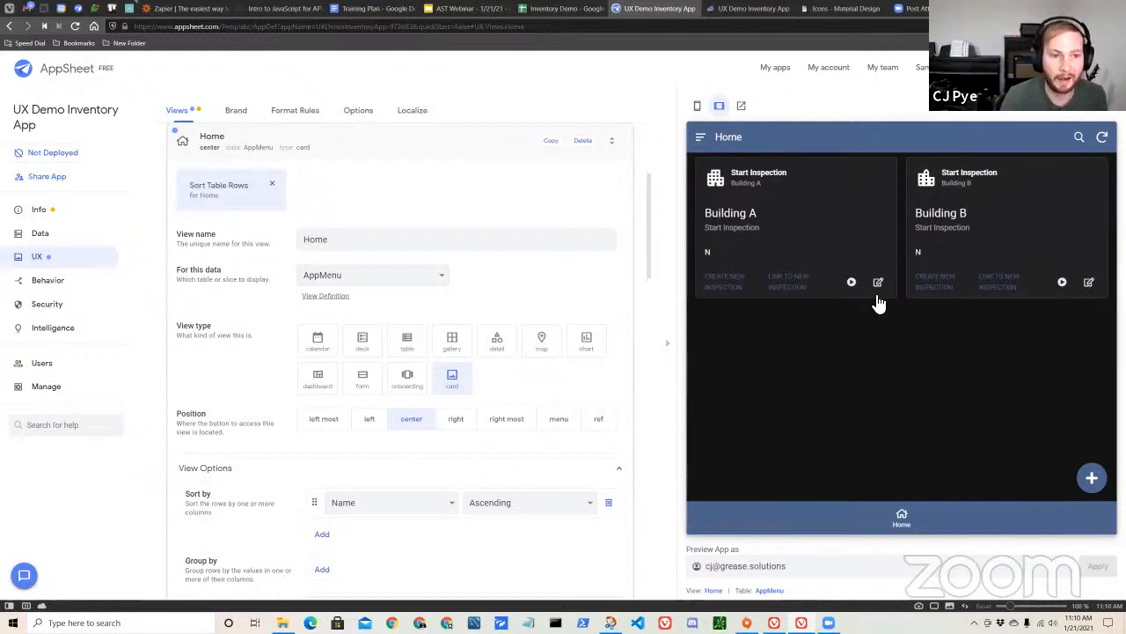
Examine the Building A entry's details in the app preview and return to Home.
click(797, 216)
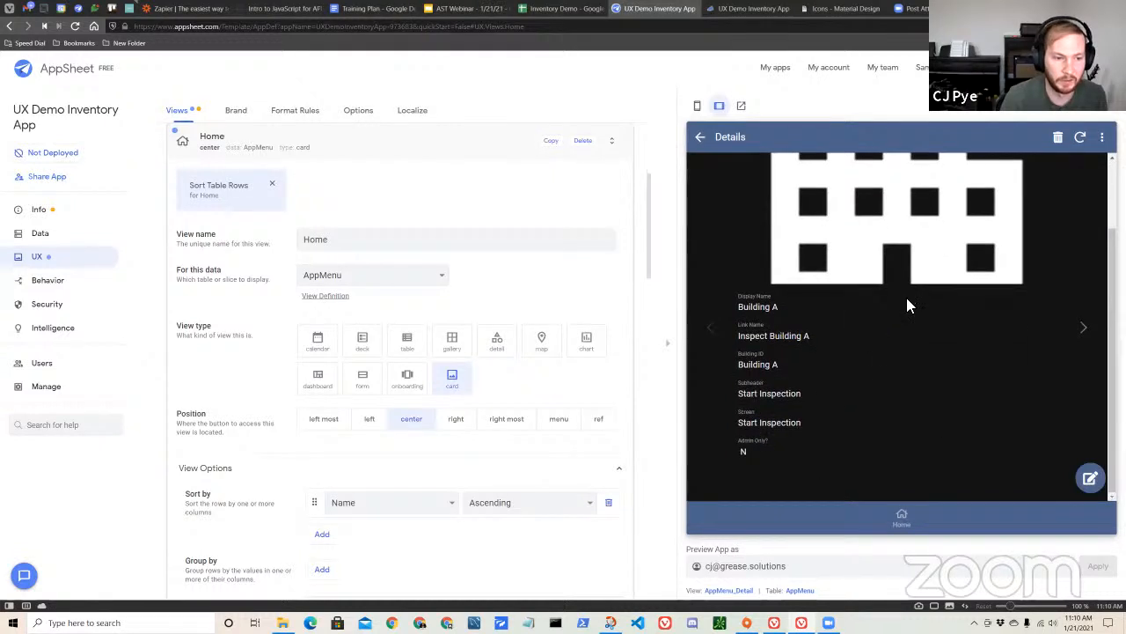
scroll(840, 319, up, 1)
scroll(824, 329, down, 1)
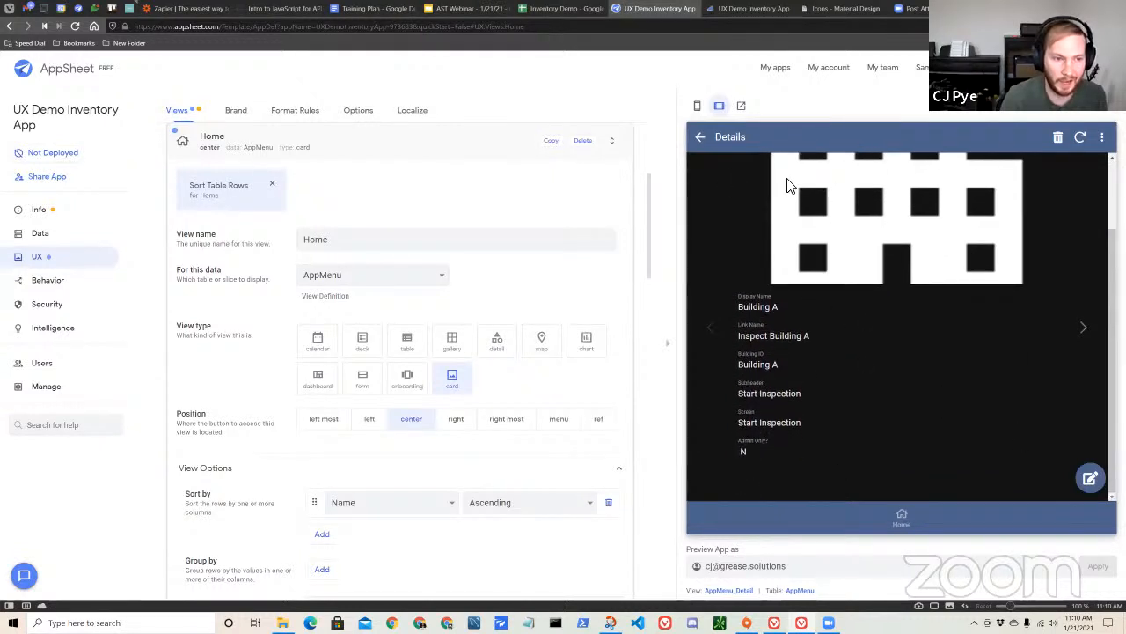
click(700, 137)
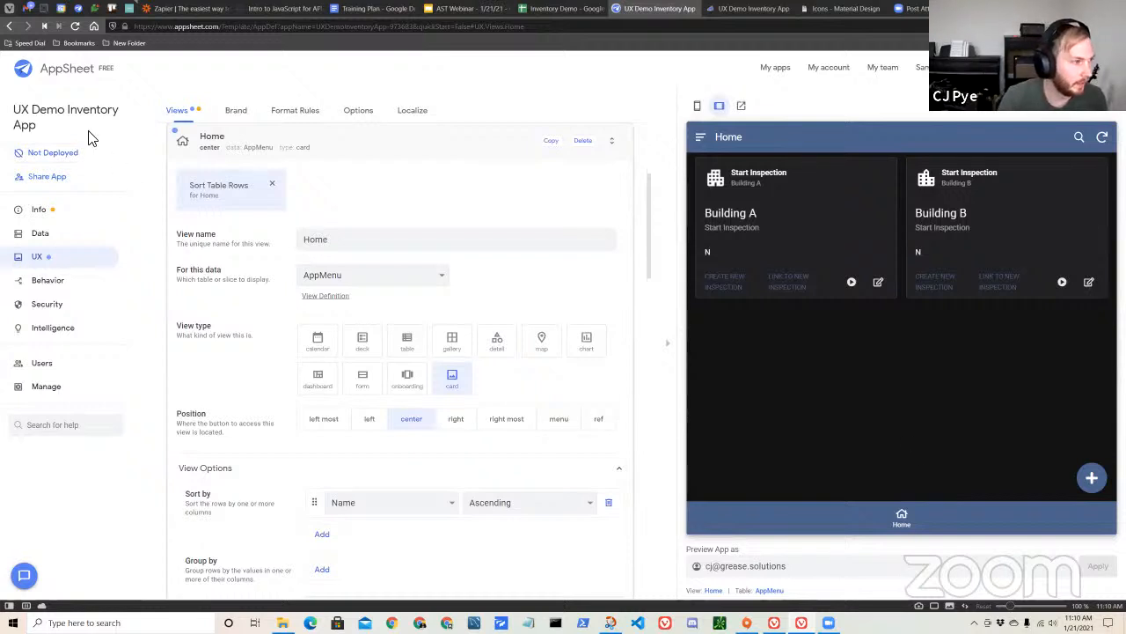
double_click(109, 111)
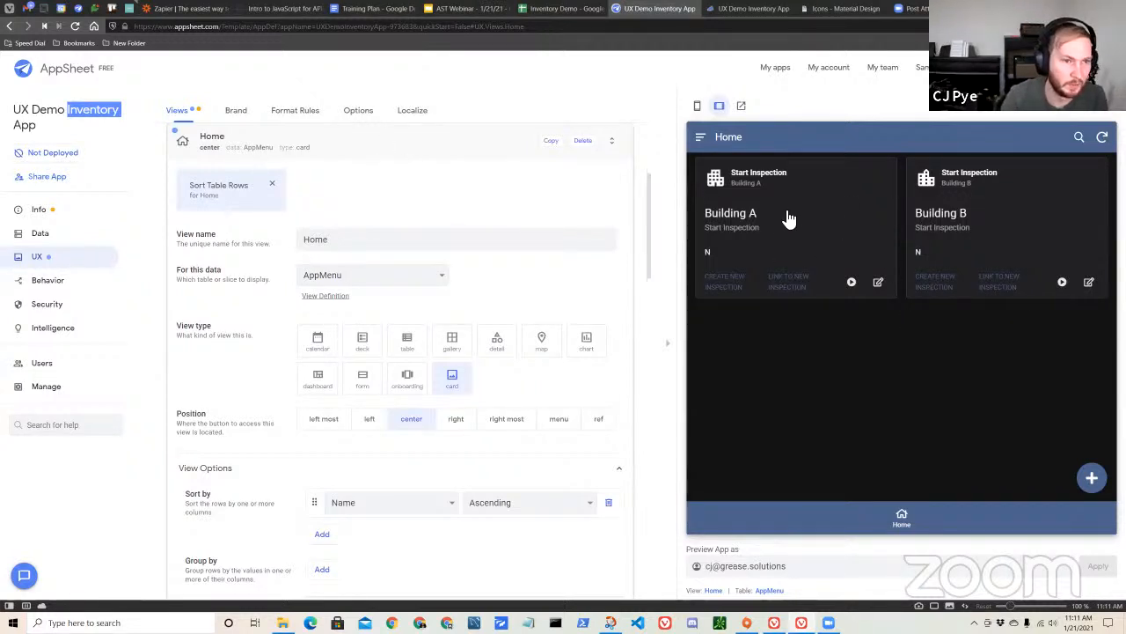
Start a new AppMenu entry in the preview and set its link name to "Start Inspection".
click(463, 154)
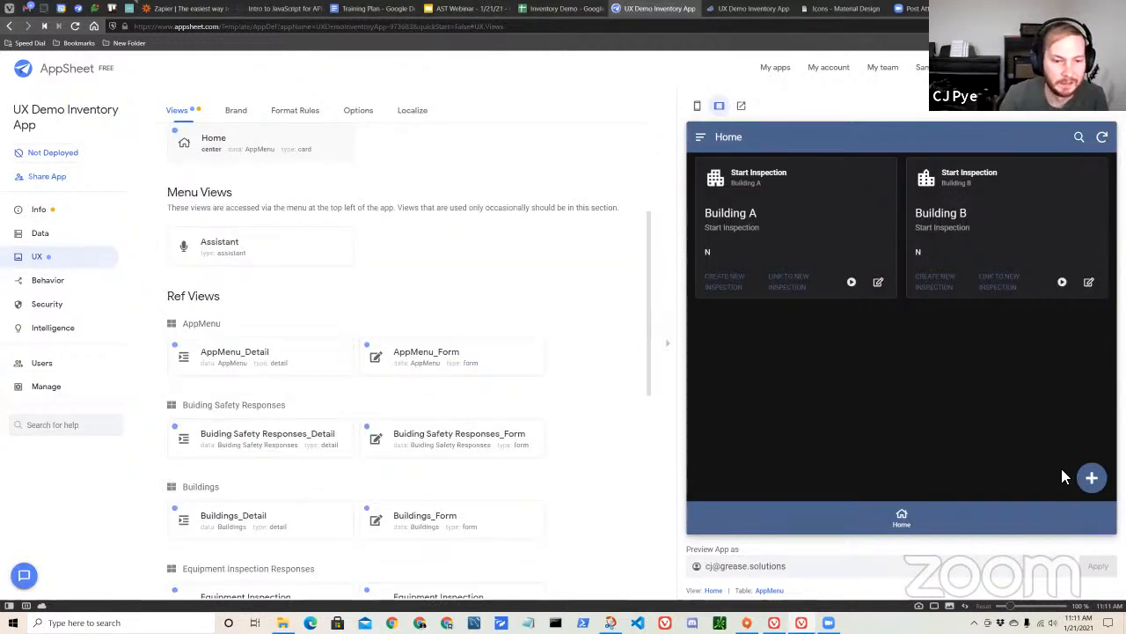
click(1092, 477)
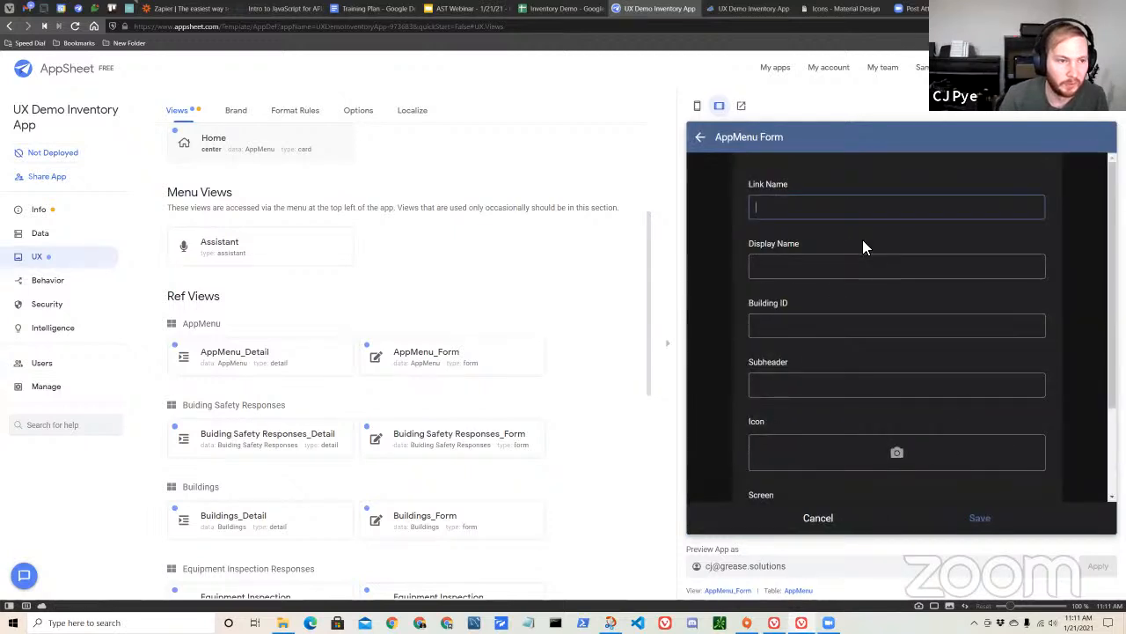
scroll(857, 208, down, 2)
scroll(803, 327, up, 1)
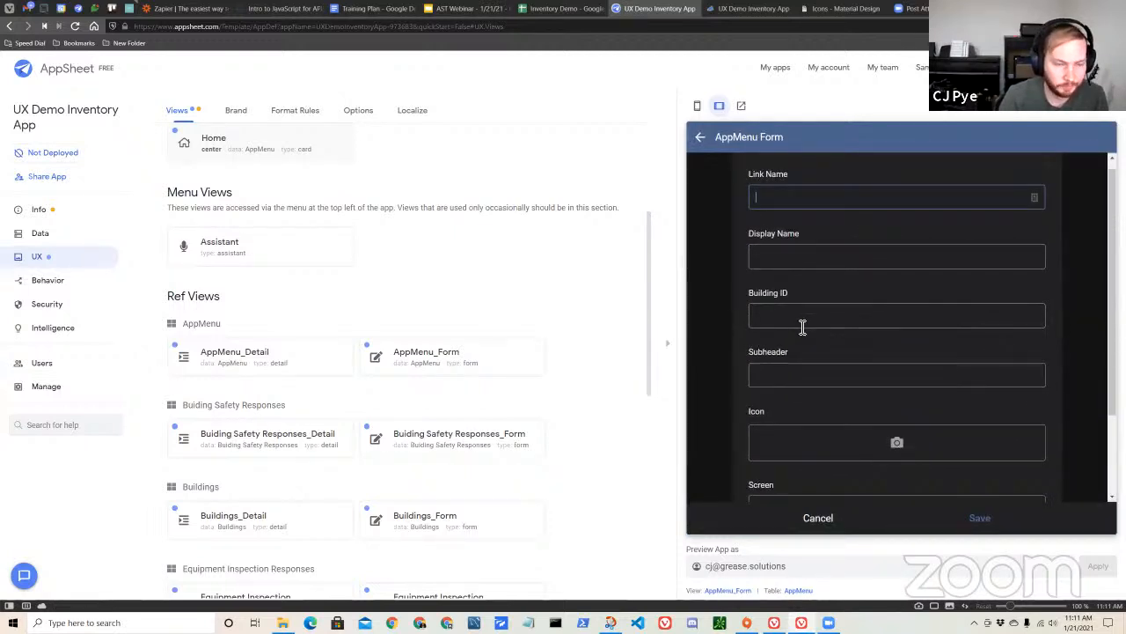
text(Start Ne)
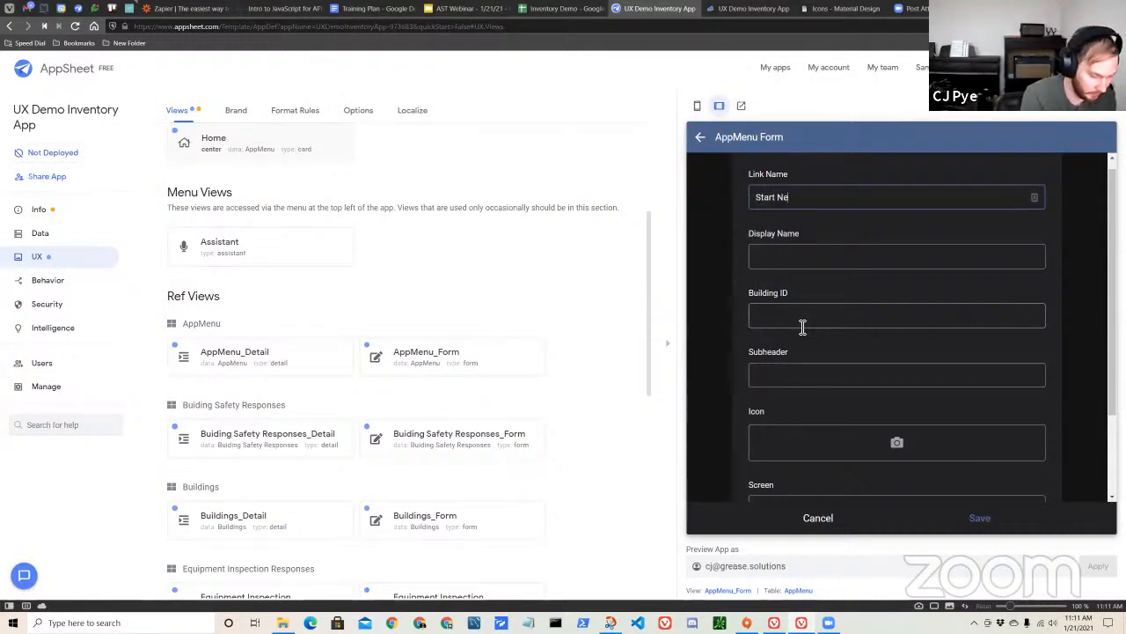
text(w INspection)
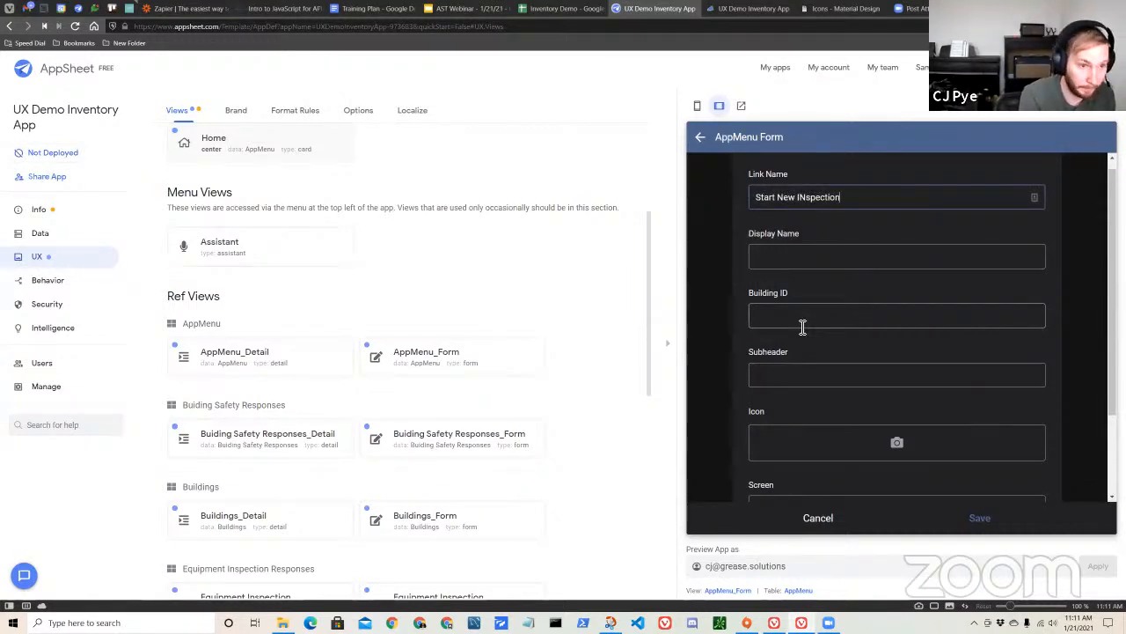
key(BackSpace)
key(BackSpace)
key(BackSpace)
key(BackSpace)
key(BackSpace)
key(BackSpace)
key(BackSpace)
key(BackSpace)
key(BackSpace)
key(BackSpace)
key(BackSpace)
key(BackSpace)
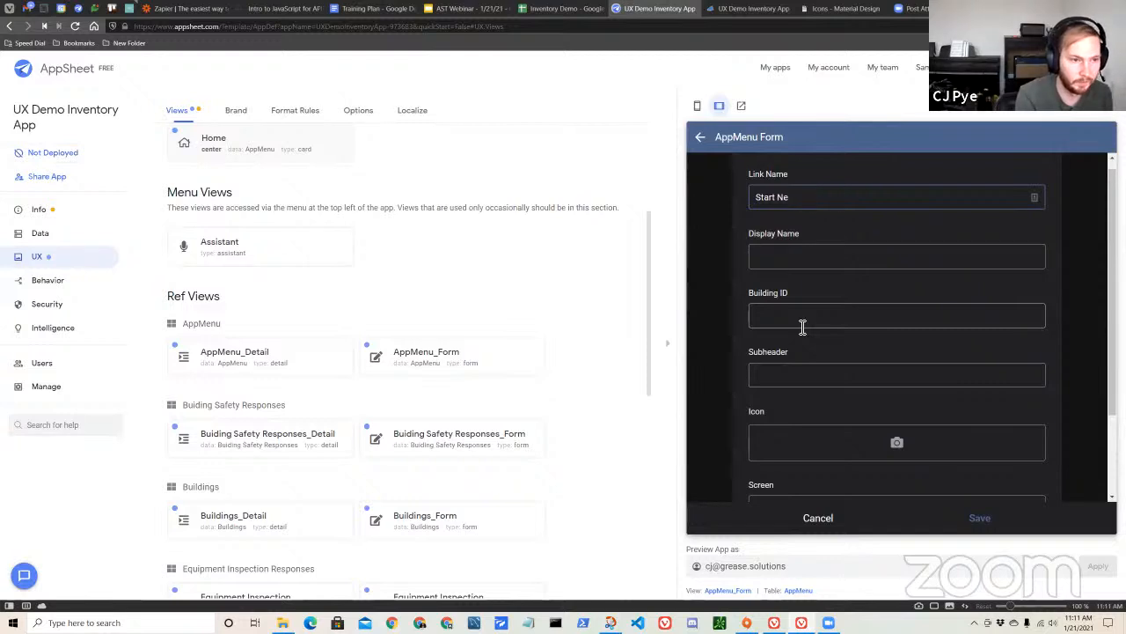
text(In)
key(BackSpace)
key(BackSpace)
text(nspection)
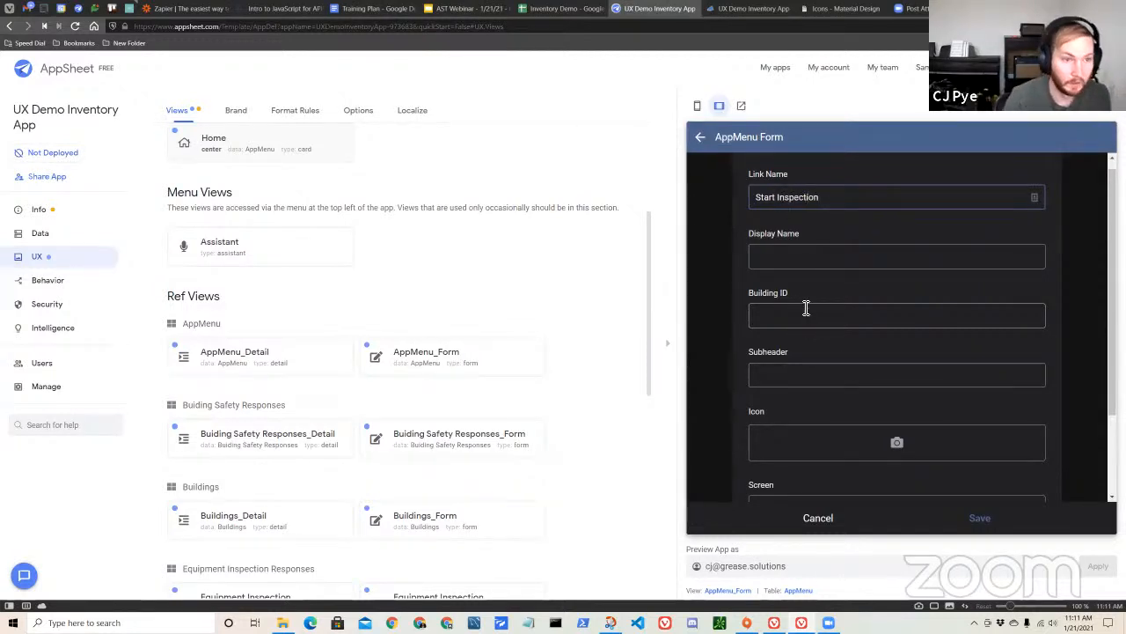
Fill in the new AppMenu entry's display name as "Start New Inspection" and select the link name text.
click(810, 254)
scroll(829, 220, up, 1)
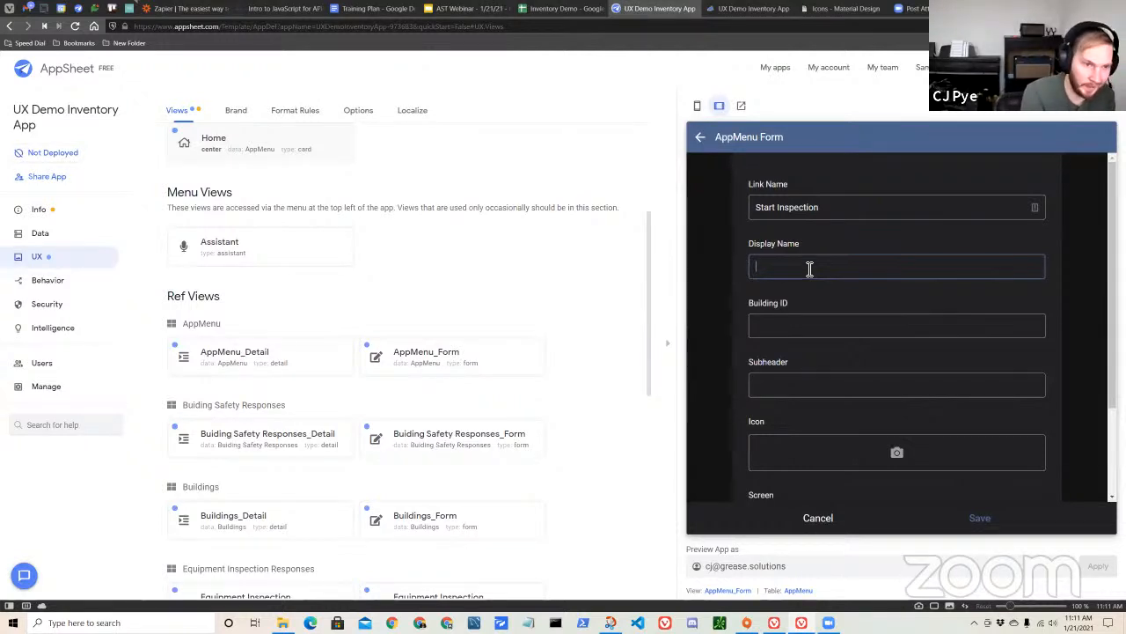
text(Start)
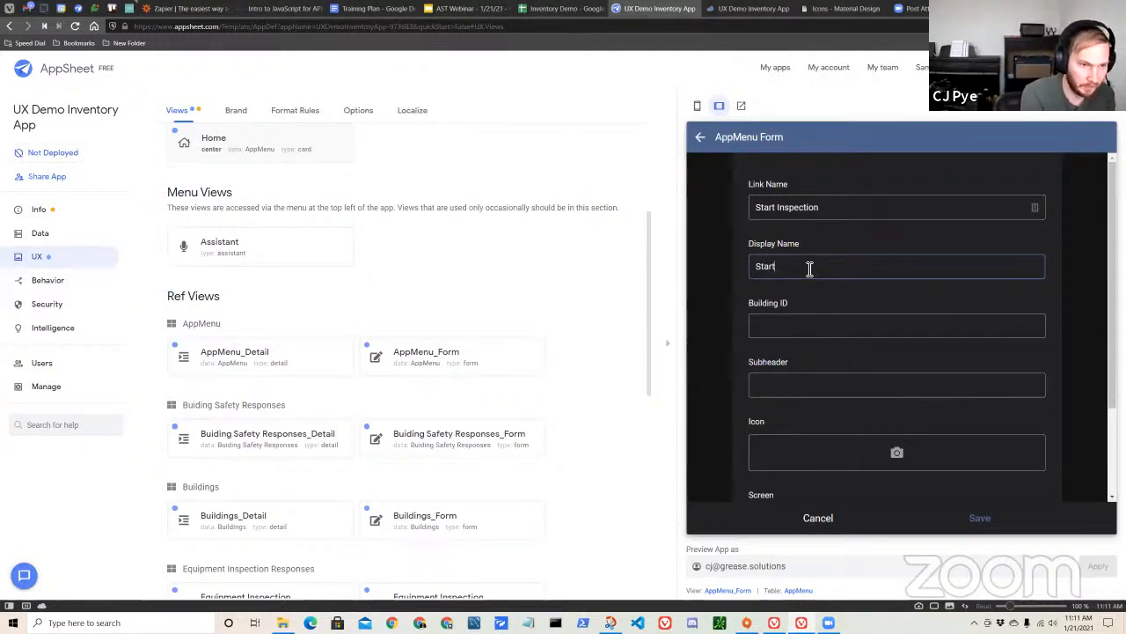
text( New Inspection)
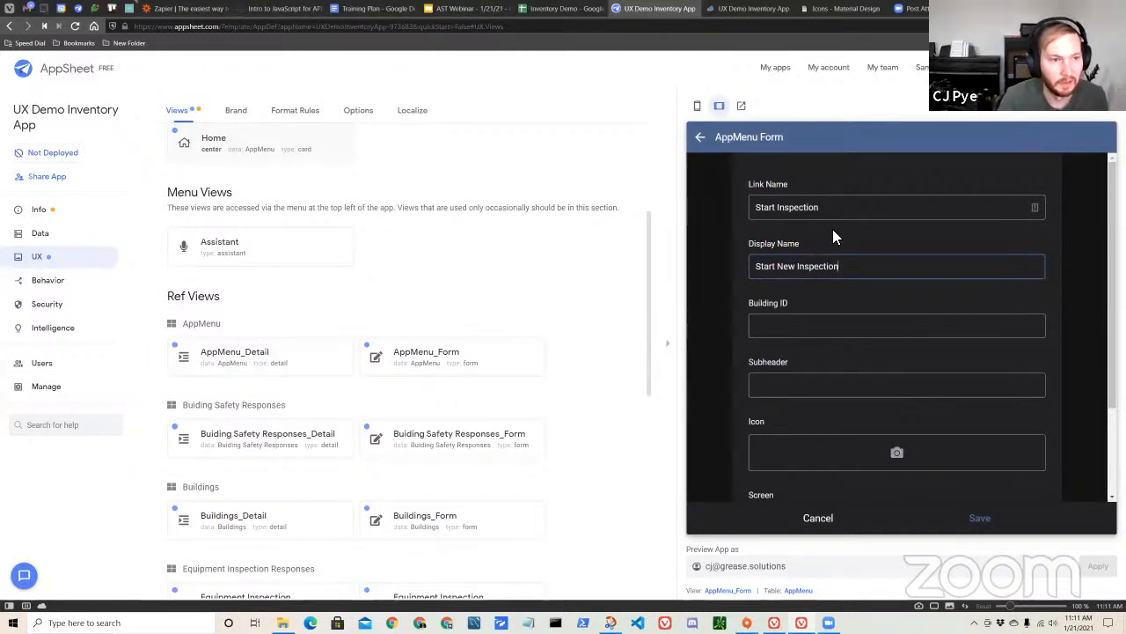
drag(847, 206, 752, 207)
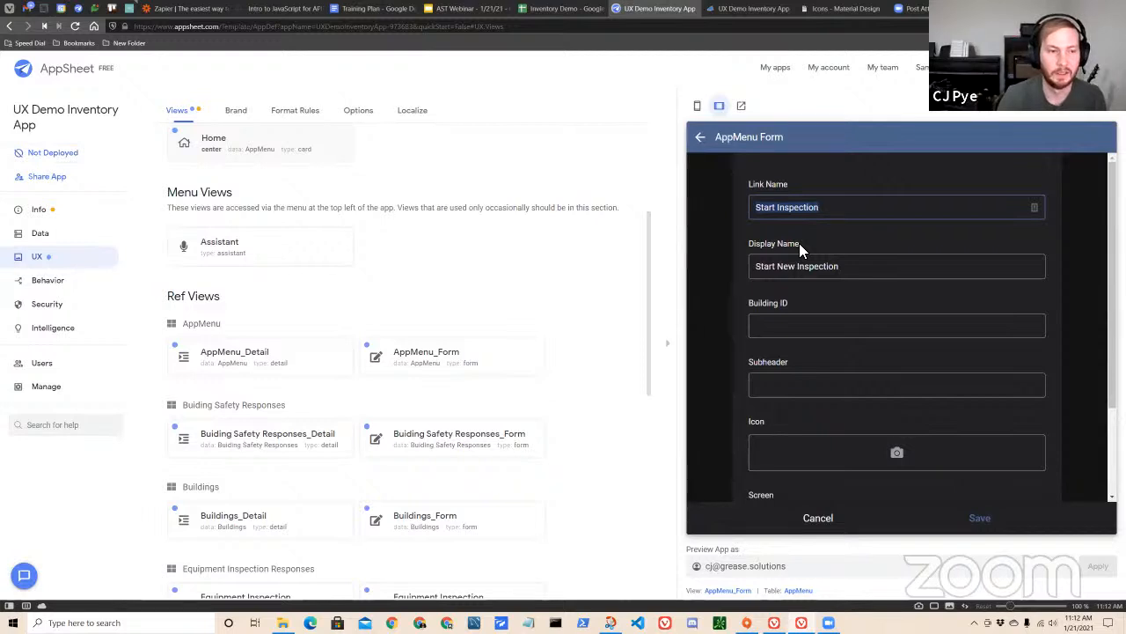
Review the link name and display name values in the new AppMenu form and glance over its other fields.
click(814, 211)
drag(763, 209, 832, 214)
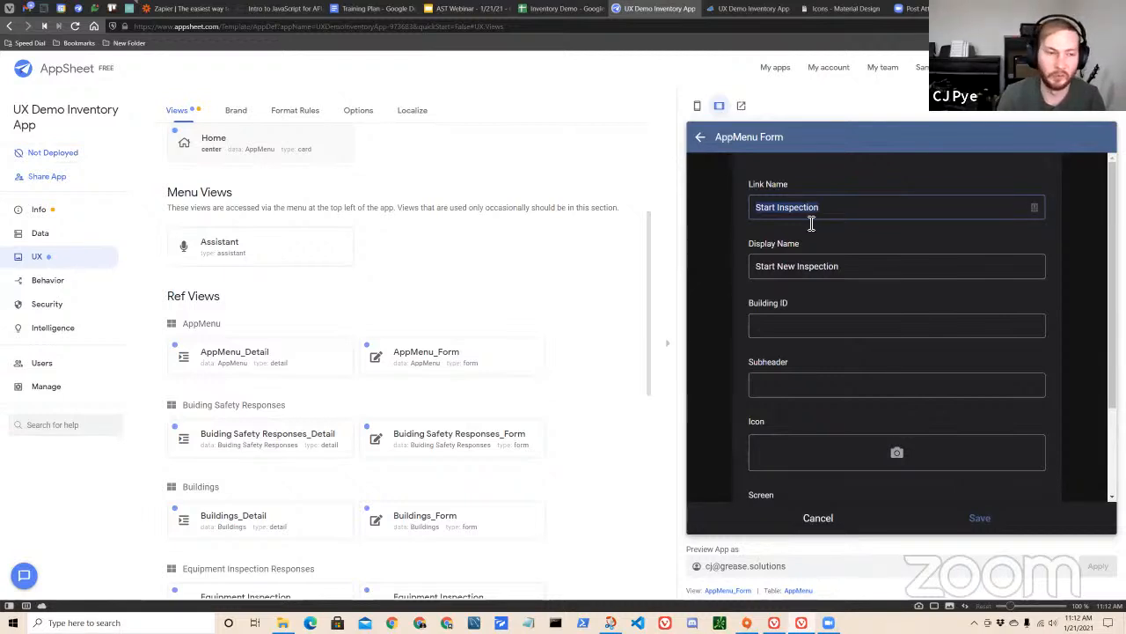
click(826, 208)
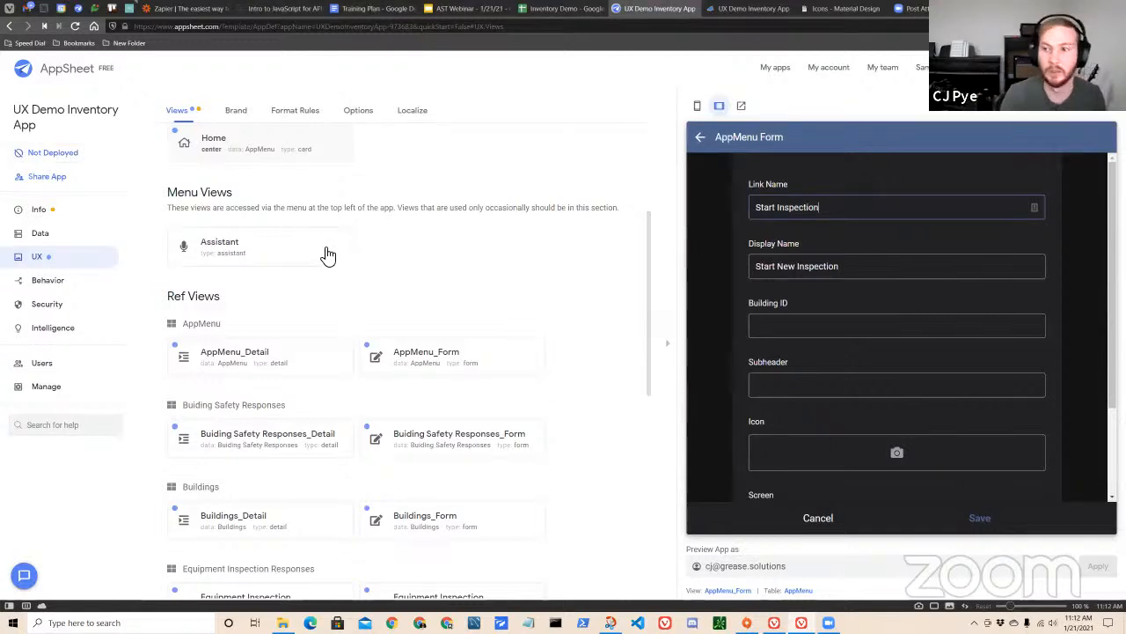
drag(848, 267, 756, 267)
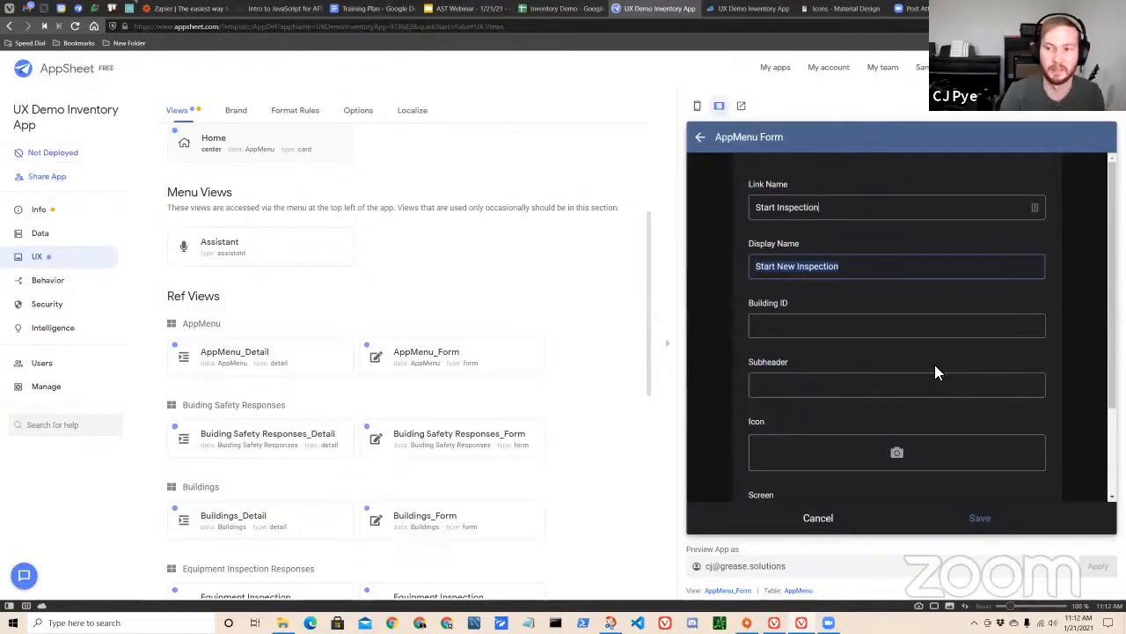
click(853, 206)
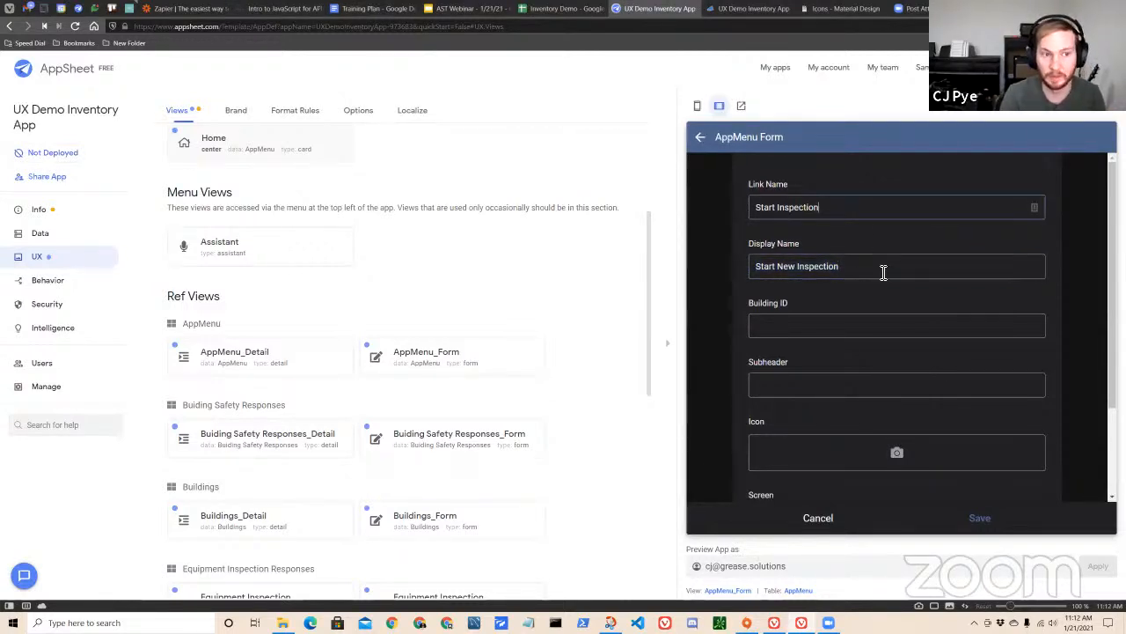
scroll(859, 335, down, 2)
scroll(861, 326, up, 2)
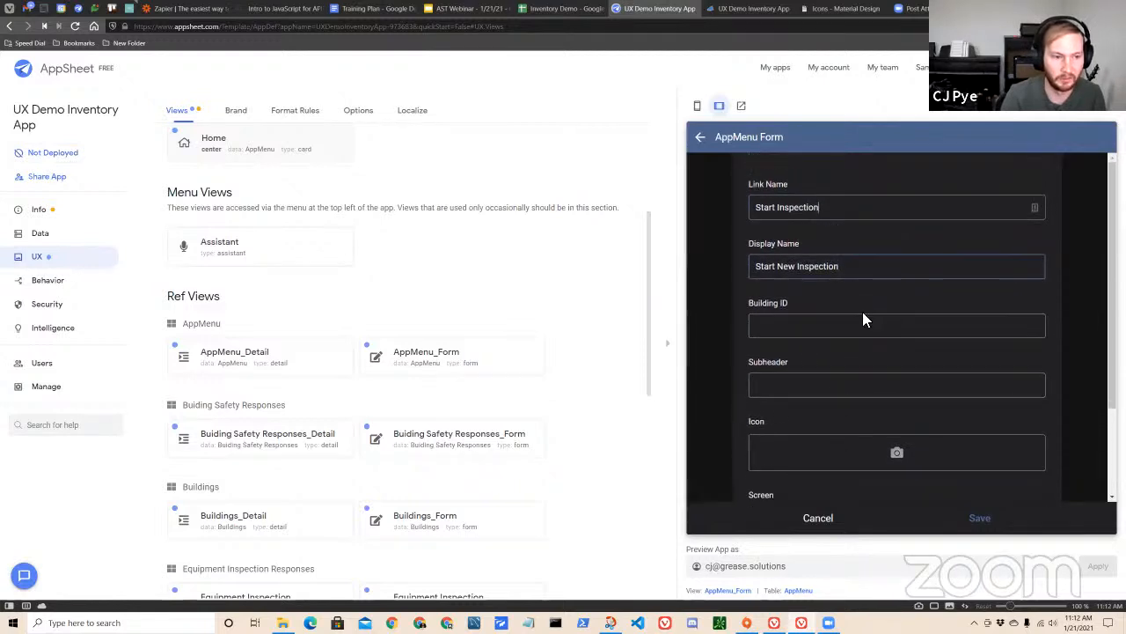
scroll(807, 319, down, 2)
scroll(785, 263, up, 1)
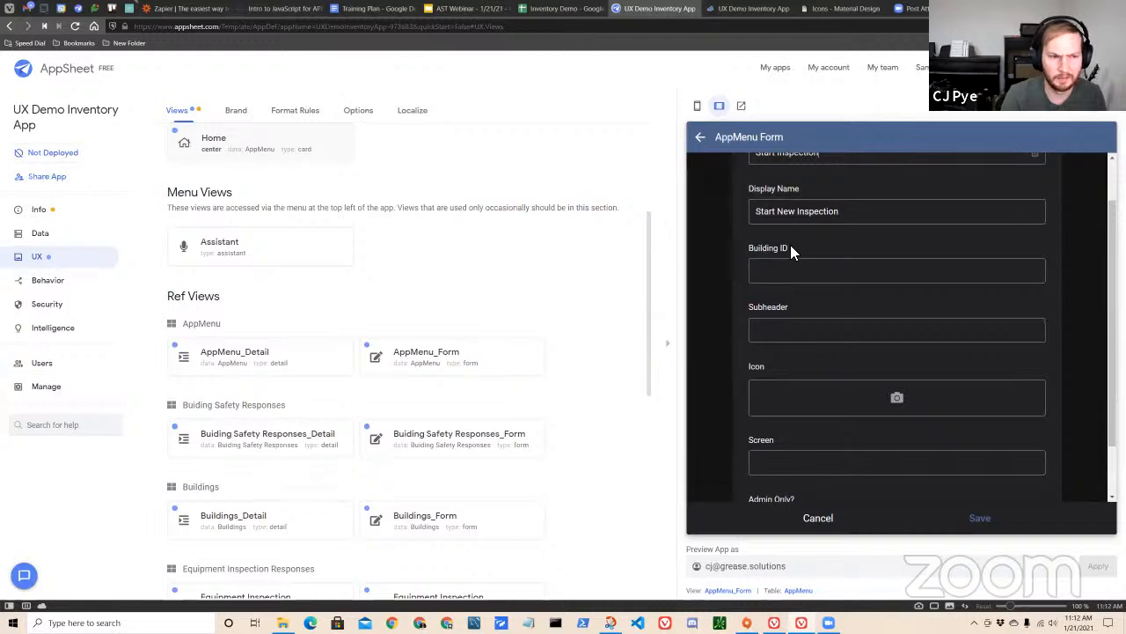
Fill in the new AppMenu entry's subheader as "Start a new building inspection".
scroll(834, 281, down, 1)
click(820, 282)
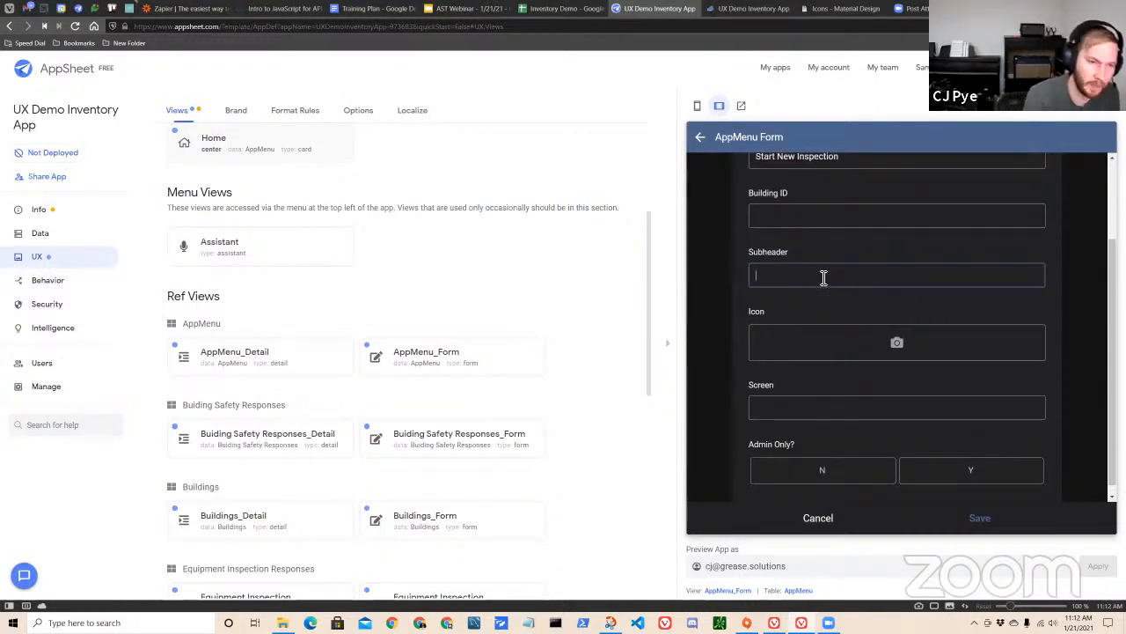
text(ST)
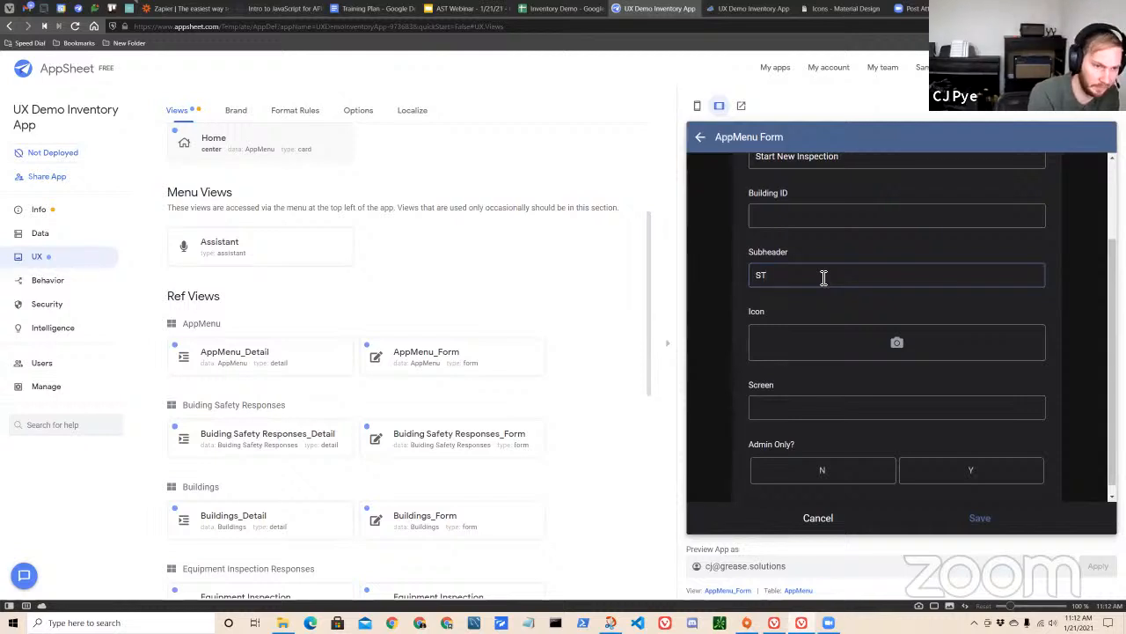
text(tart)
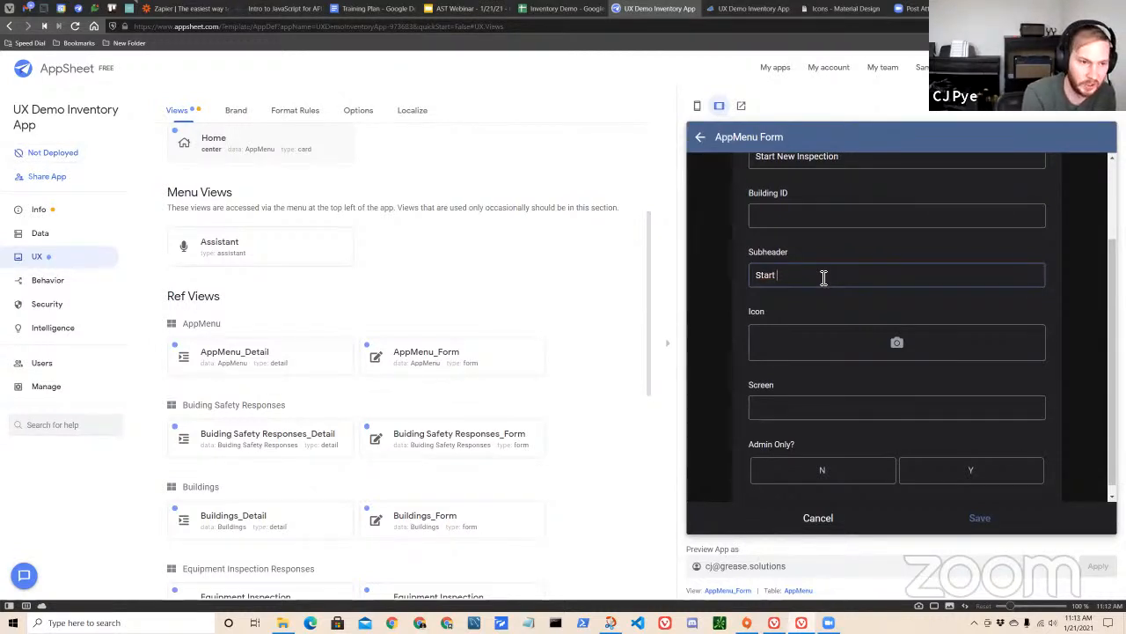
text( a new building )
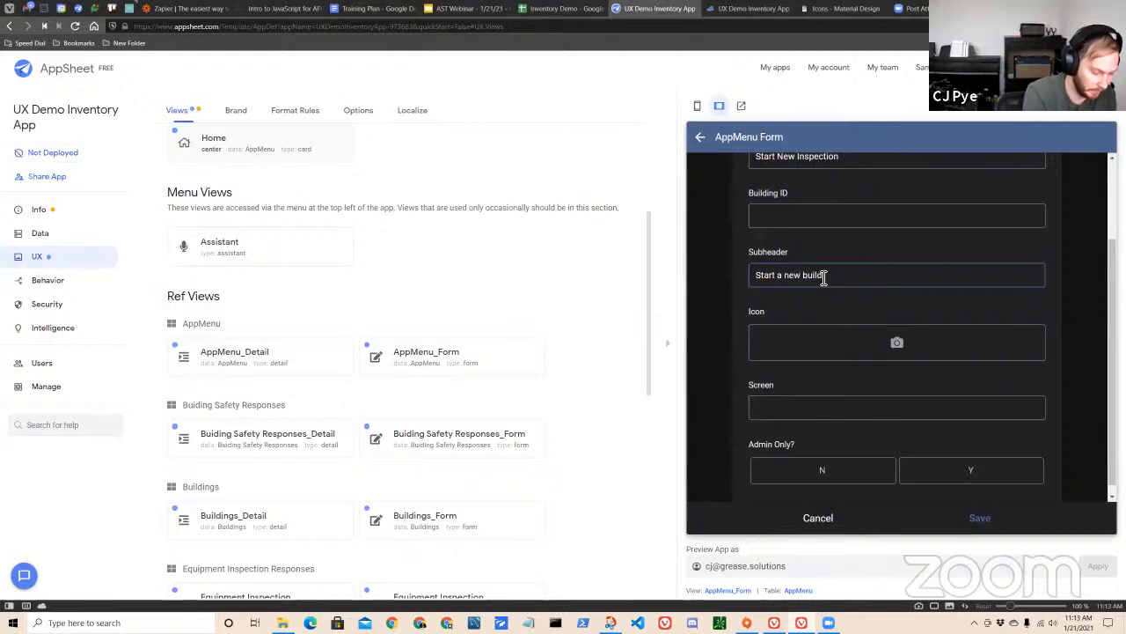
text(inspection)
Look over the remaining Icon, Screen and Admin Only? fields of the AppMenu form.
scroll(789, 332, down, 1)
scroll(805, 365, up, 1)
scroll(819, 369, down, 1)
scroll(834, 345, up, 2)
scroll(841, 369, down, 2)
scroll(858, 317, up, 2)
scroll(863, 405, down, 2)
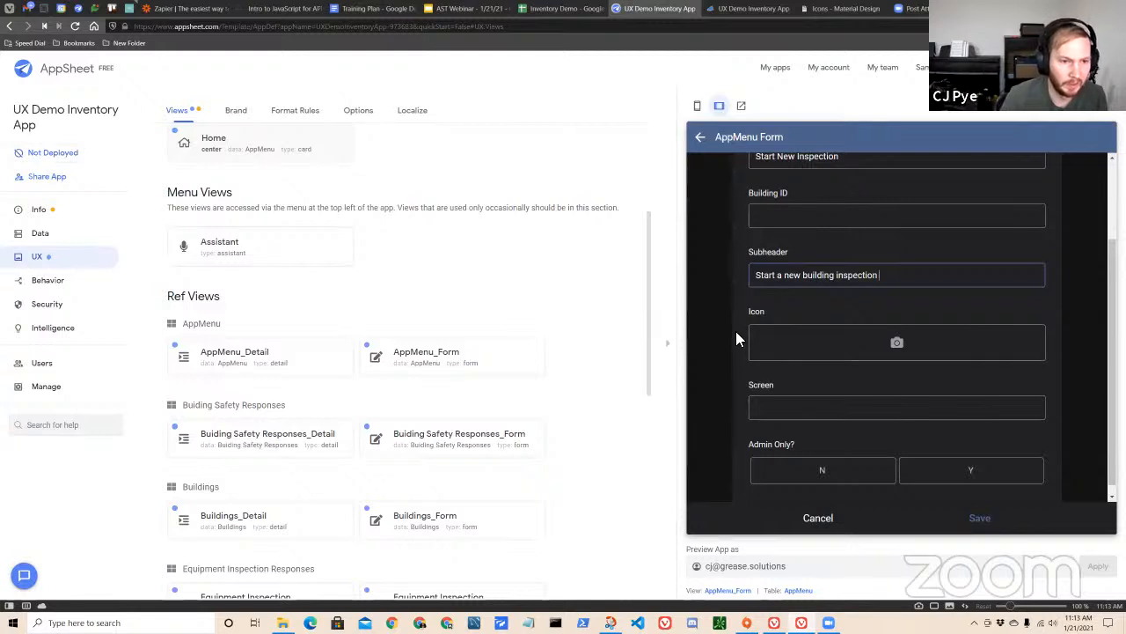
scroll(725, 341, down, 1)
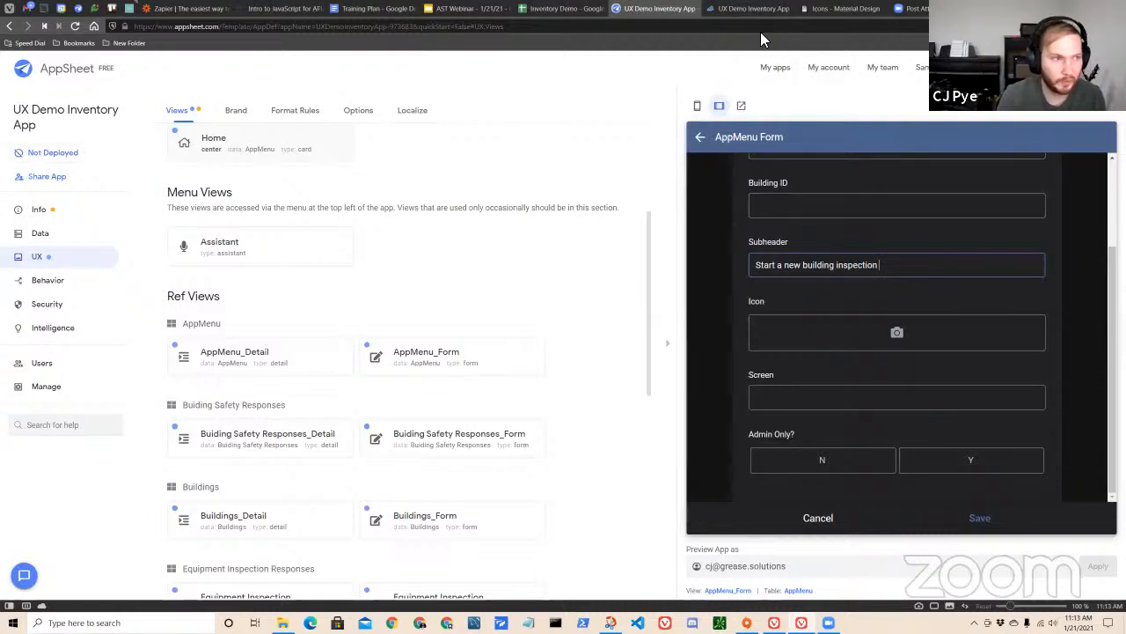
Switch to the Material Design icons page and examine its web address, heading and building icons.
click(827, 11)
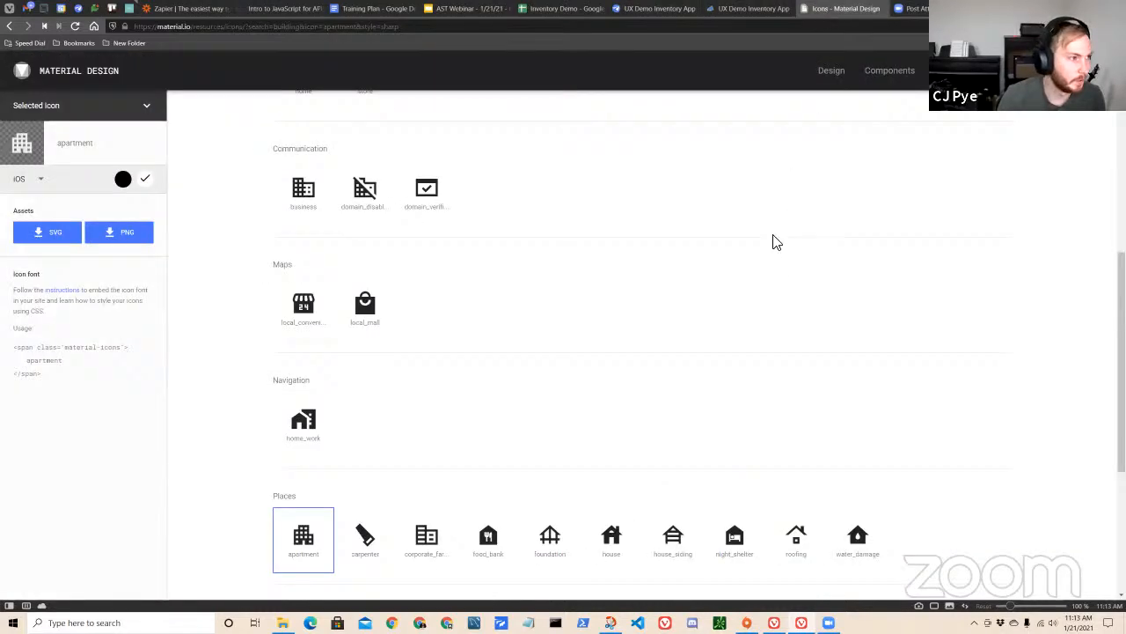
scroll(739, 204, up, 2)
scroll(704, 291, down, 2)
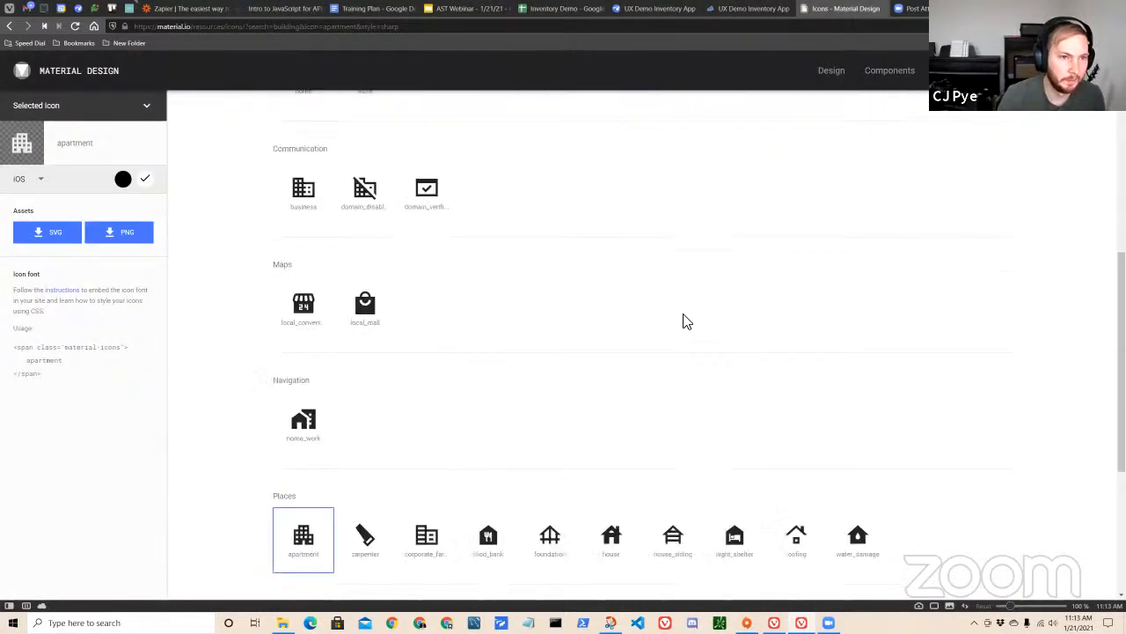
scroll(566, 324, up, 1)
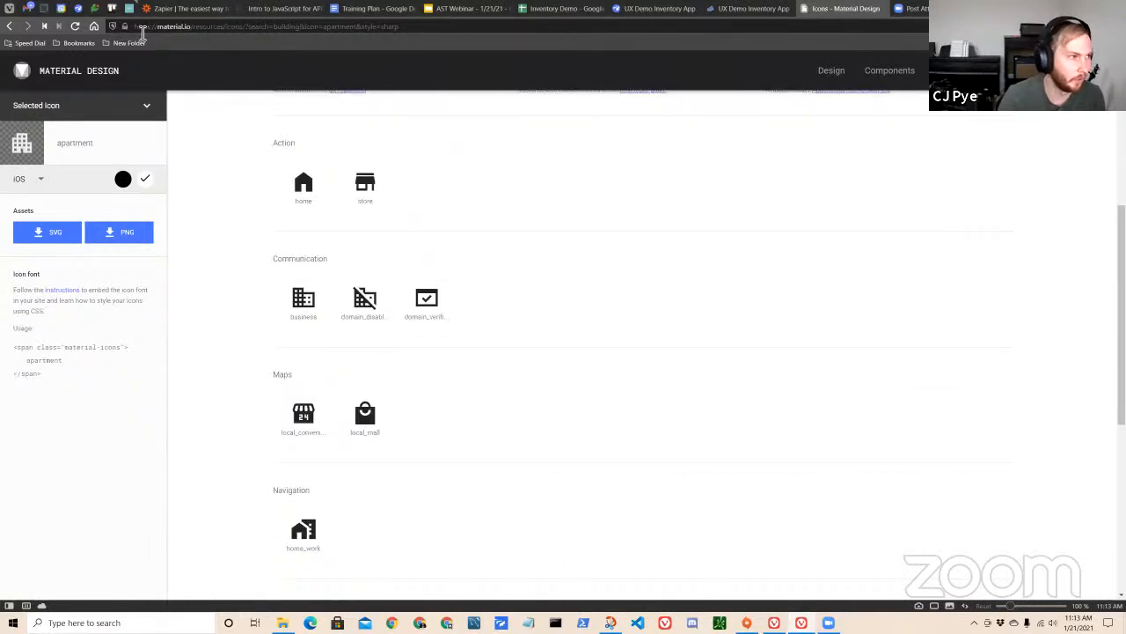
drag(157, 27, 195, 29)
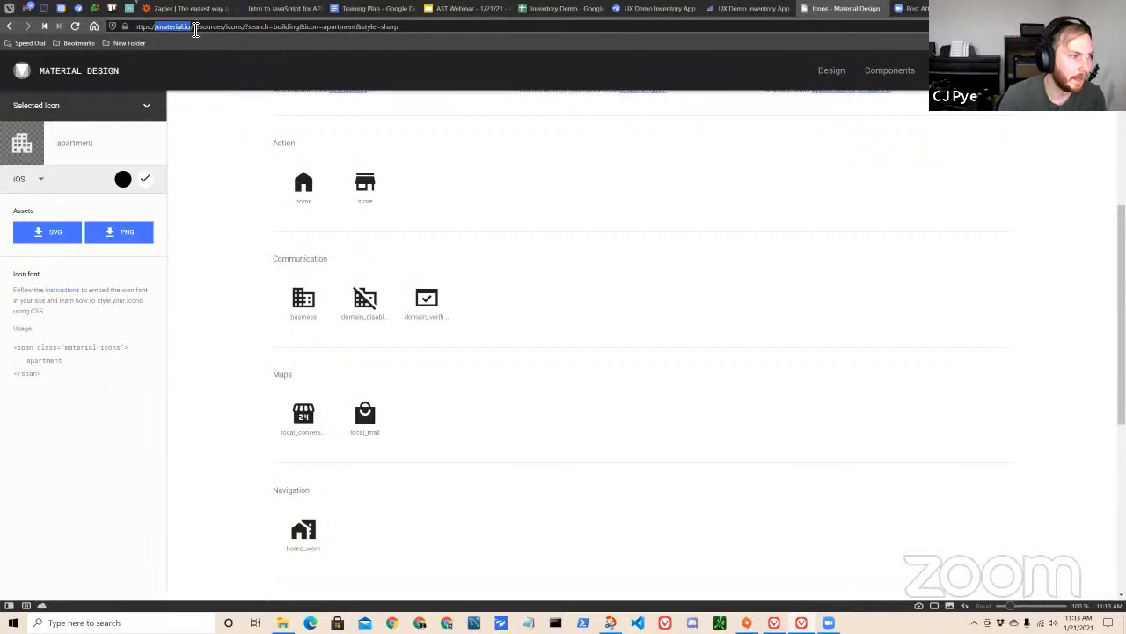
click(570, 214)
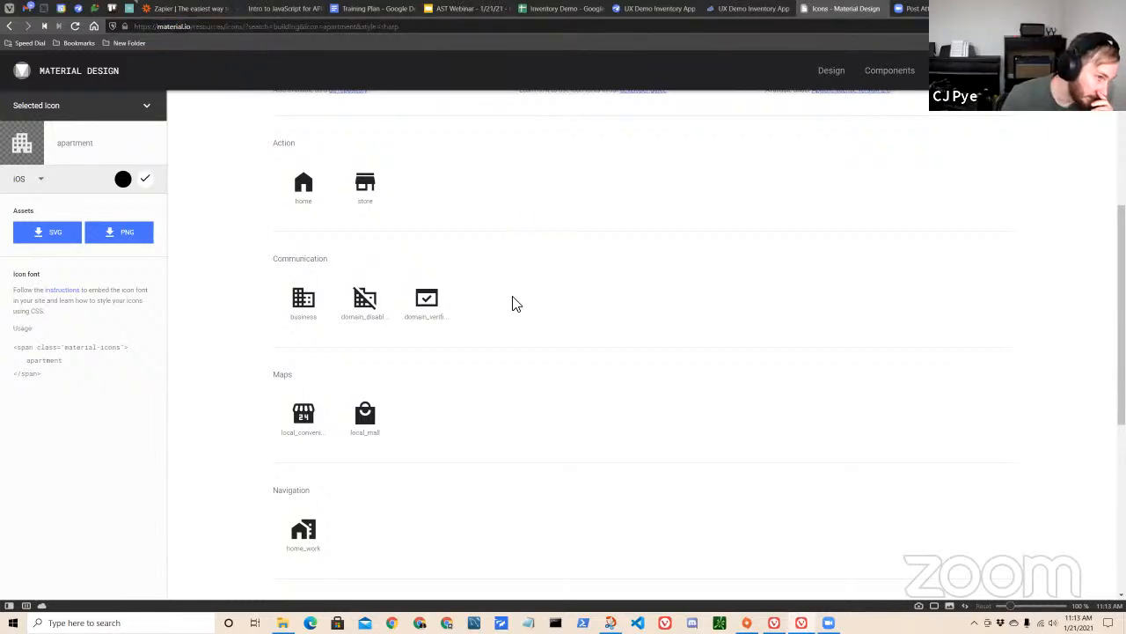
scroll(515, 303, up, 3)
drag(338, 172, 431, 183)
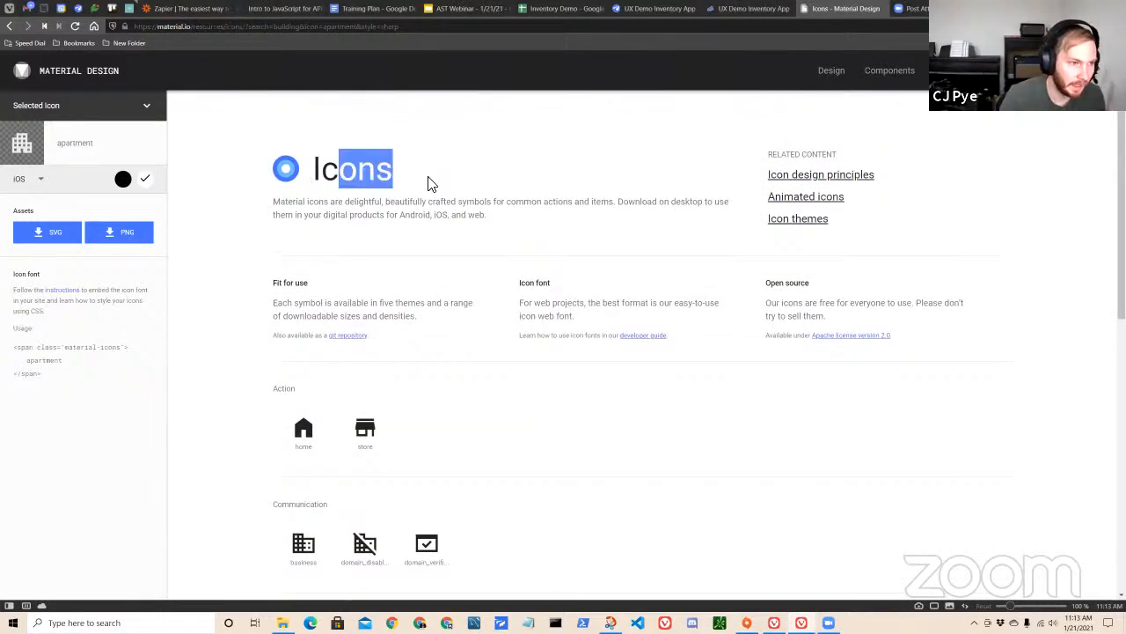
click(432, 200)
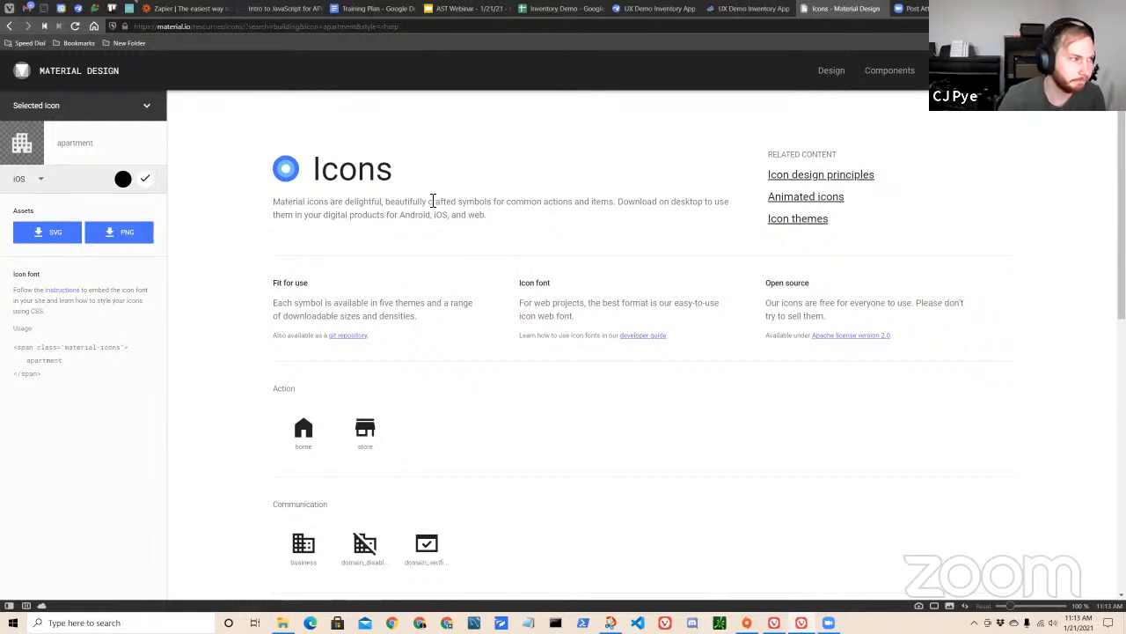
Leave the selected icon's details and clear the "building" name filter to list the whole icon library.
click(146, 107)
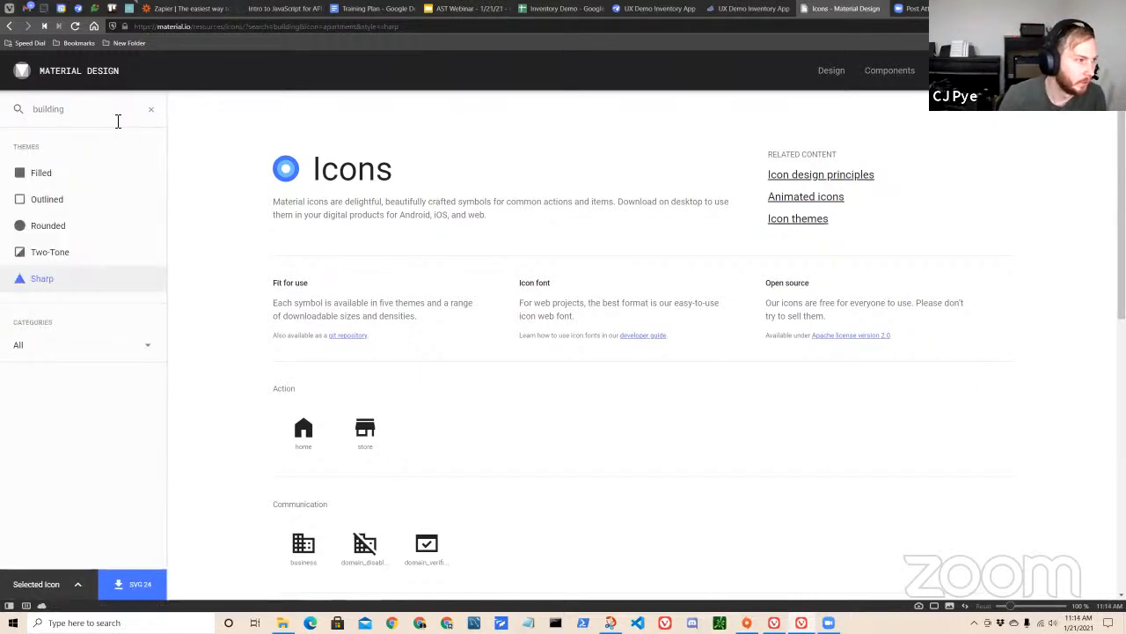
click(150, 108)
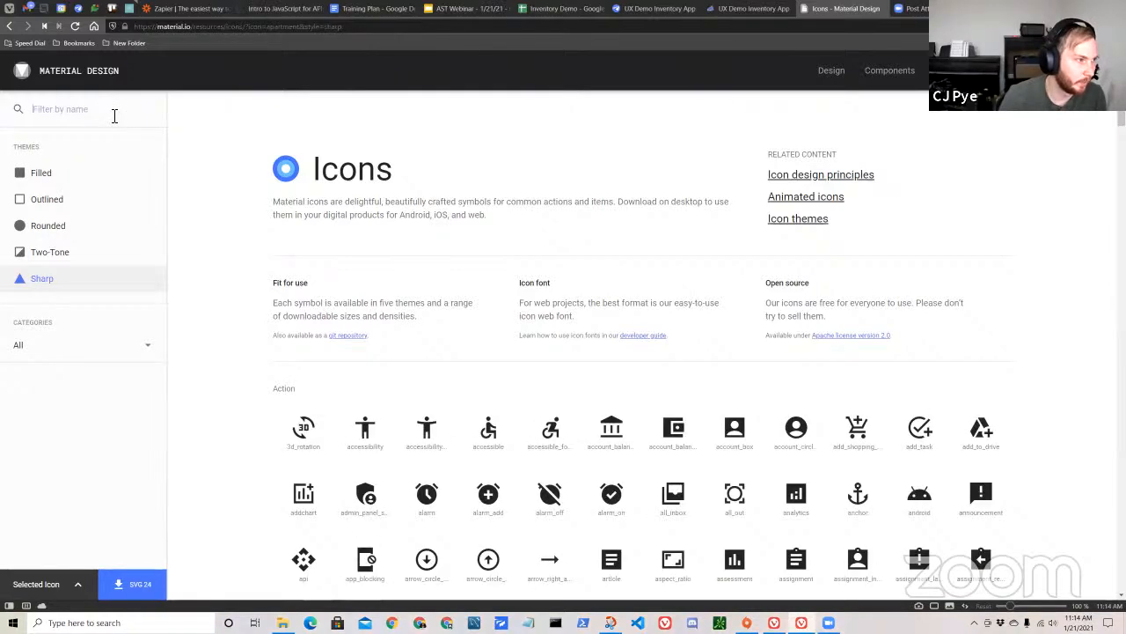
scroll(415, 364, down, 6)
scroll(640, 391, up, 6)
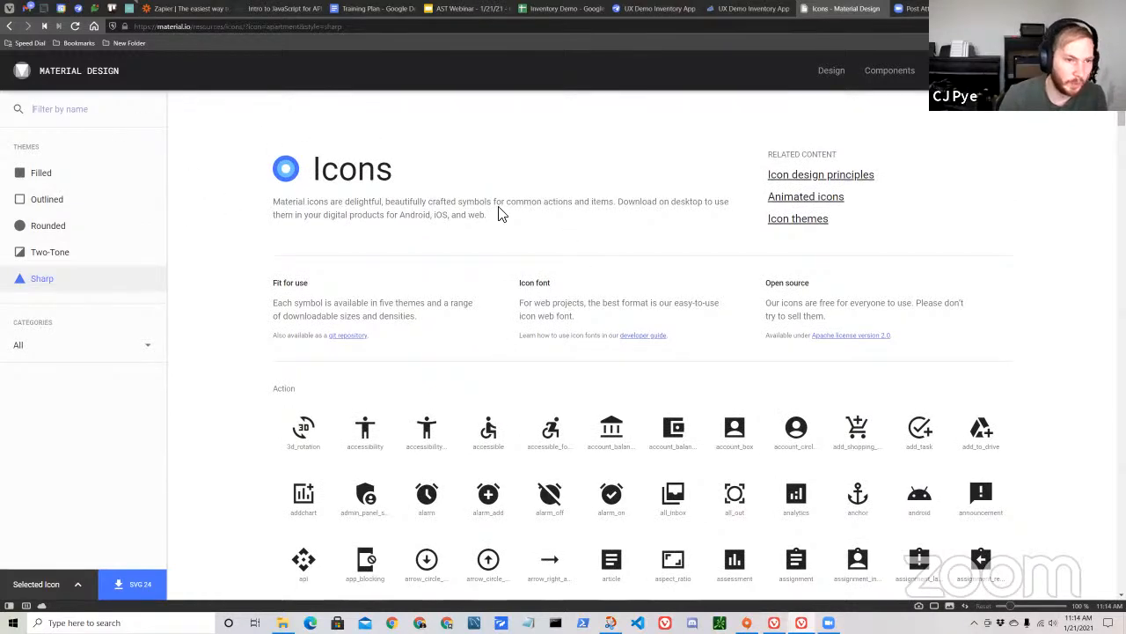
Compare the Filled, Outlined and Two-Tone icon themes, return to the Sharp theme and browse its icons.
click(50, 174)
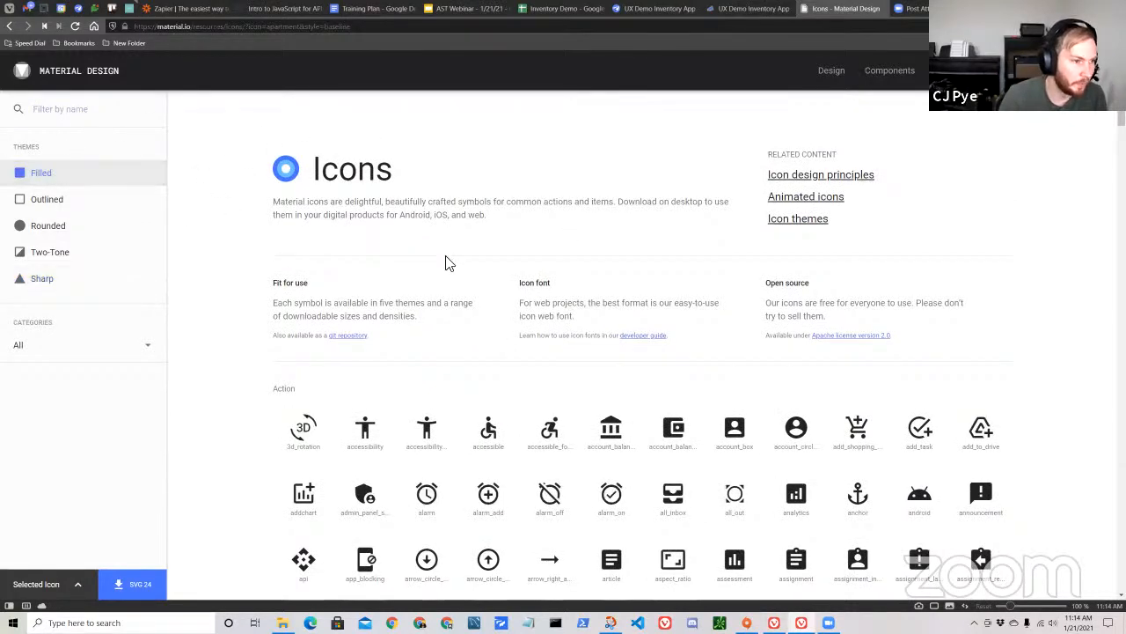
scroll(677, 428, down, 10)
scroll(696, 416, up, 12)
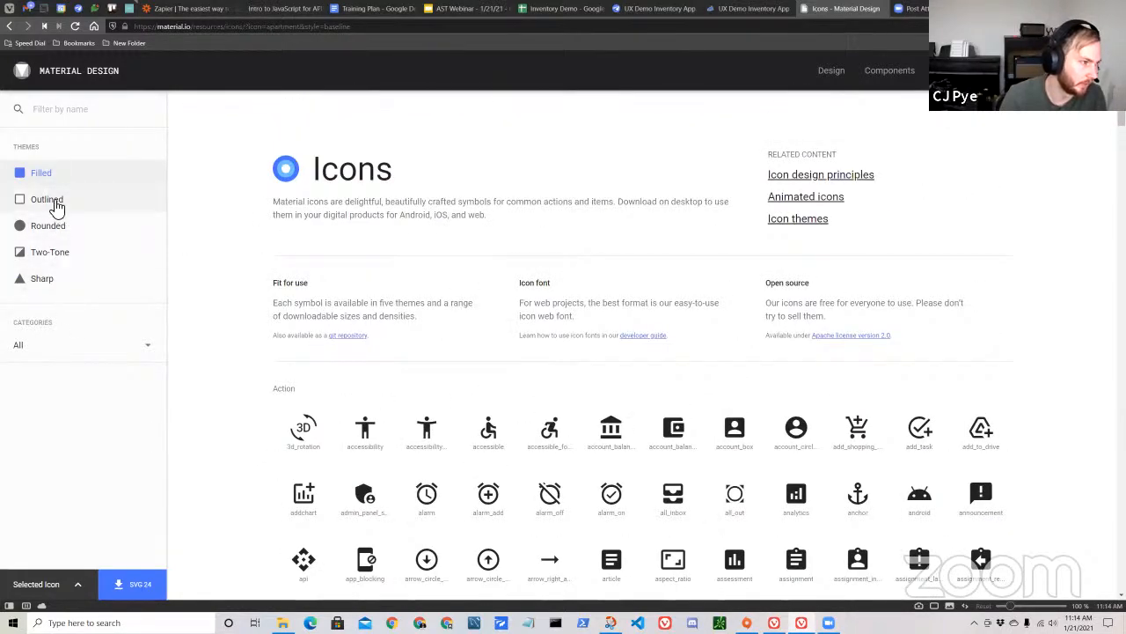
click(53, 202)
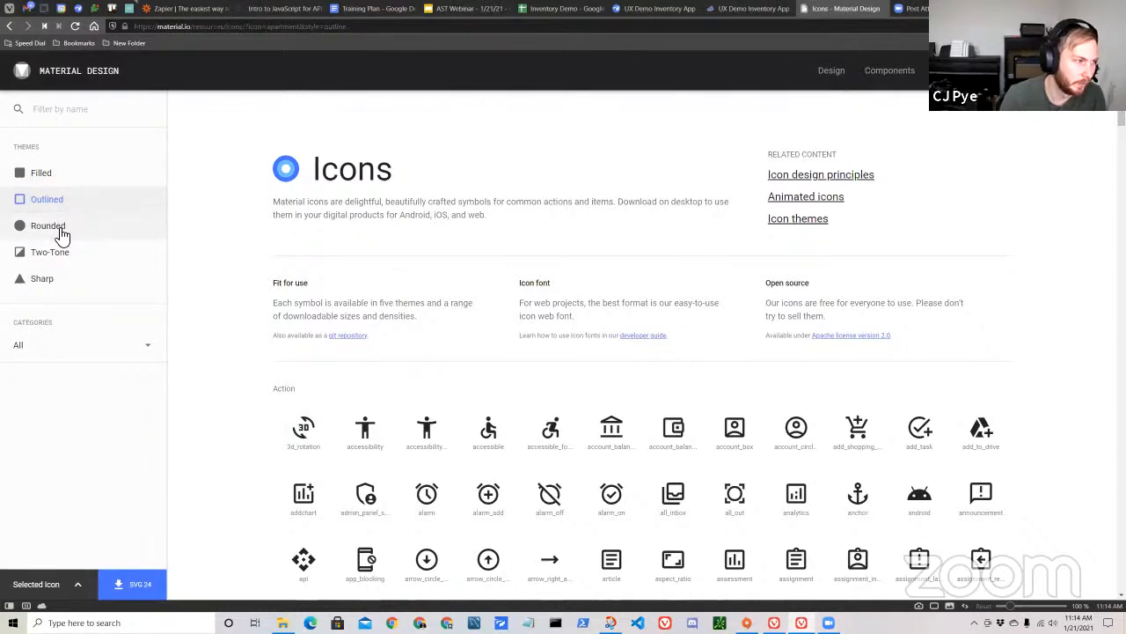
click(80, 260)
scroll(414, 431, down, 2)
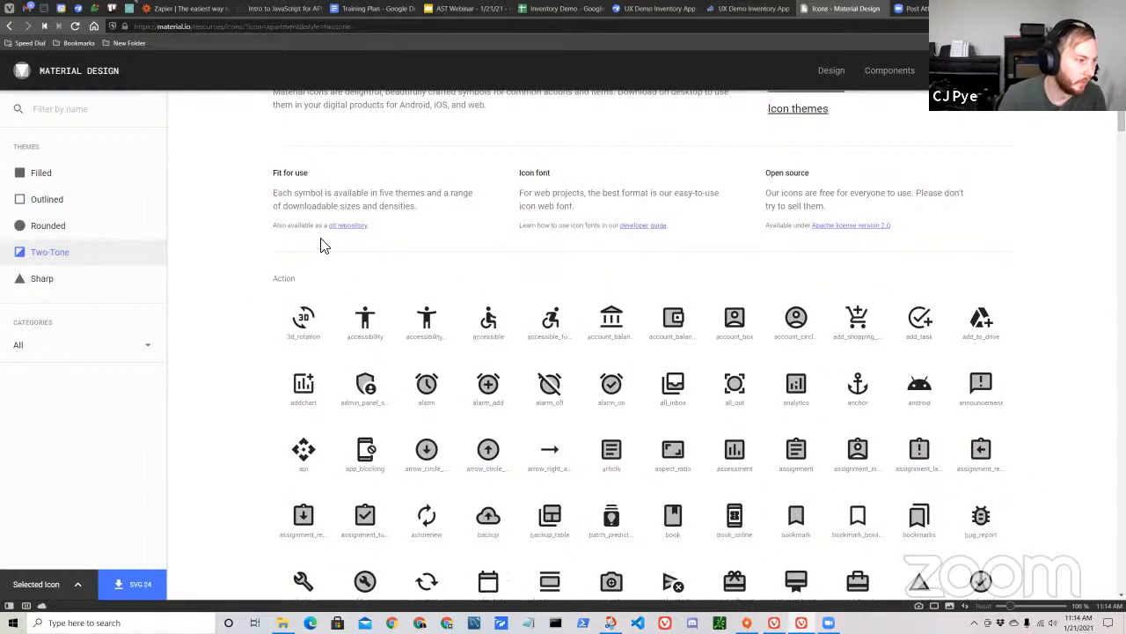
scroll(352, 235, up, 2)
click(93, 283)
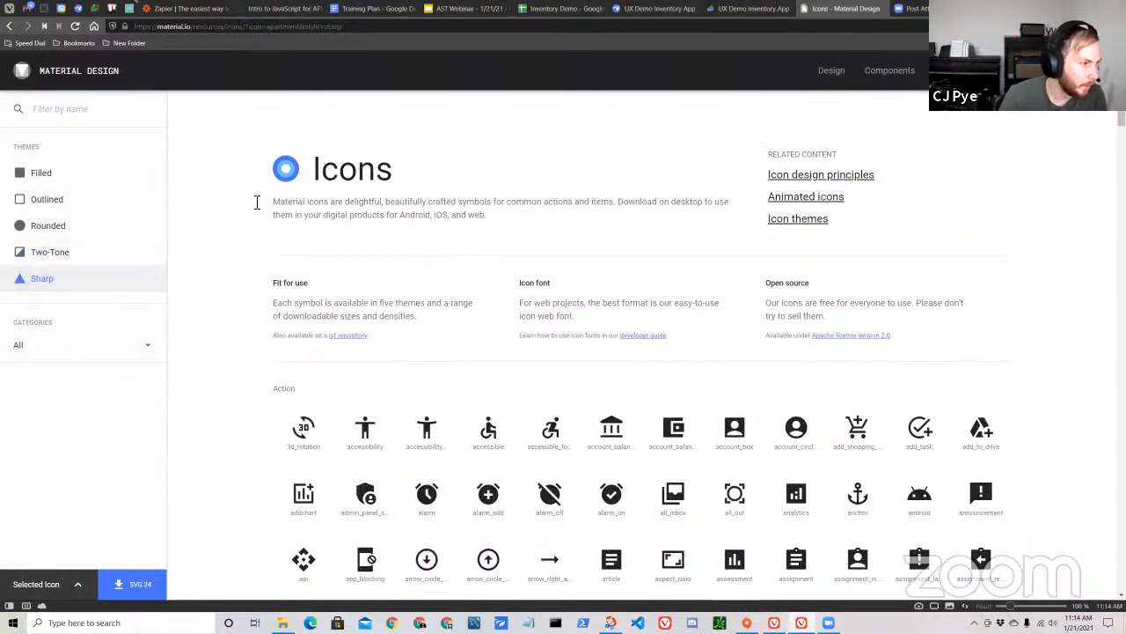
scroll(370, 334, down, 3)
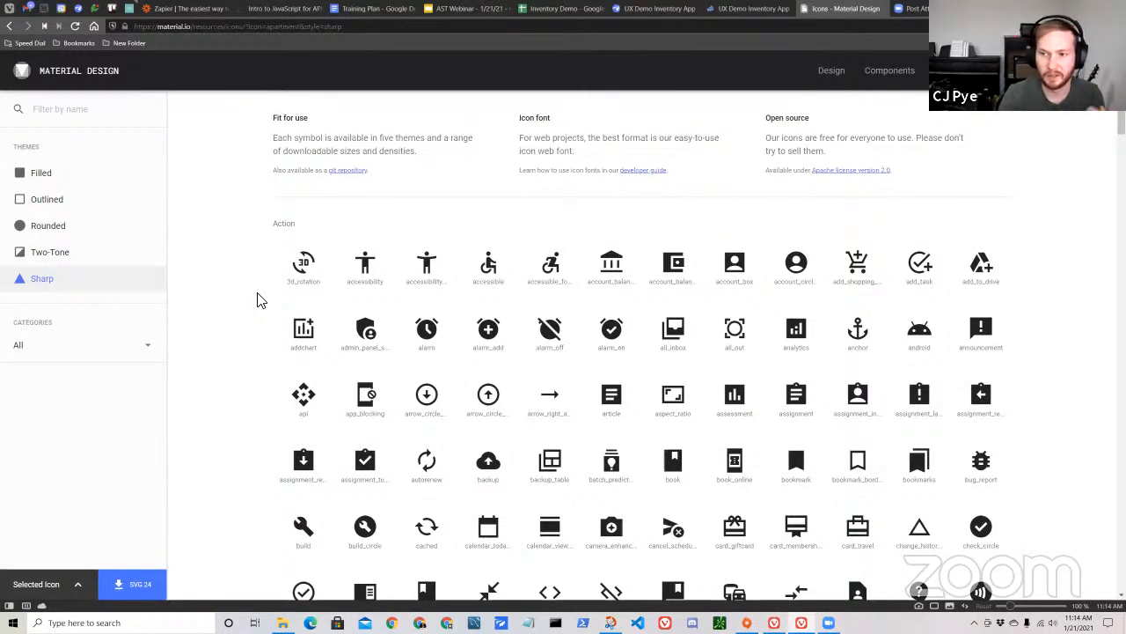
Filter the icon library by the name "Start" and look through the matching icons.
click(86, 124)
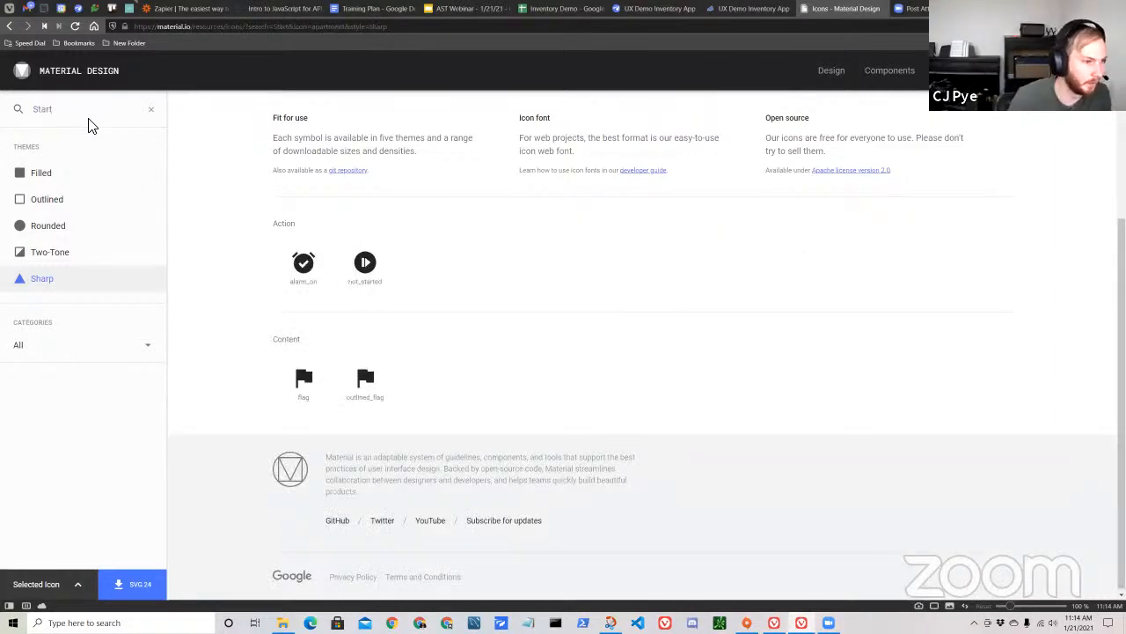
scroll(392, 321, up, 2)
scroll(432, 361, down, 2)
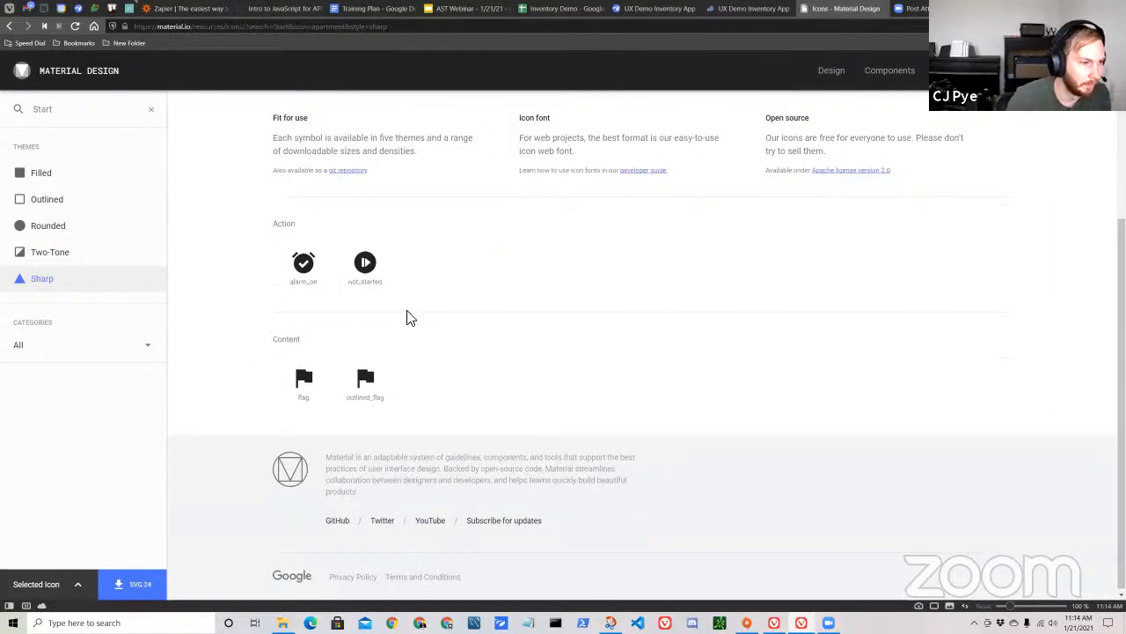
scroll(403, 352, up, 2)
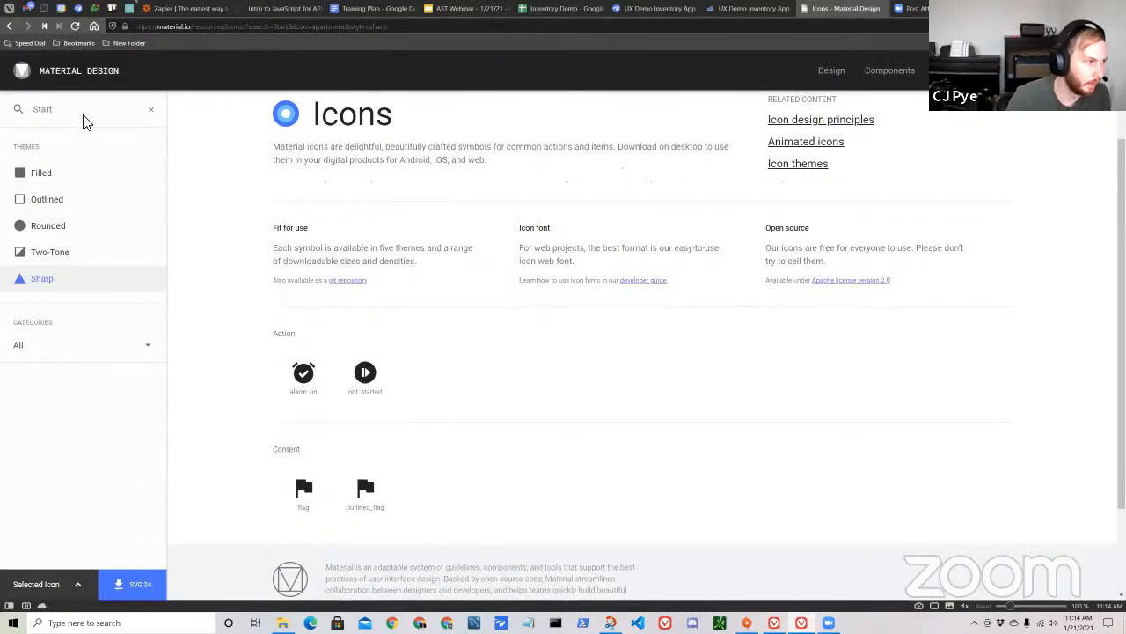
Replace the icon name filter with "new" and browse the matching icons.
key(BackSpace)
key(BackSpace)
key(BackSpace)
key(BackSpace)
key(BackSpace)
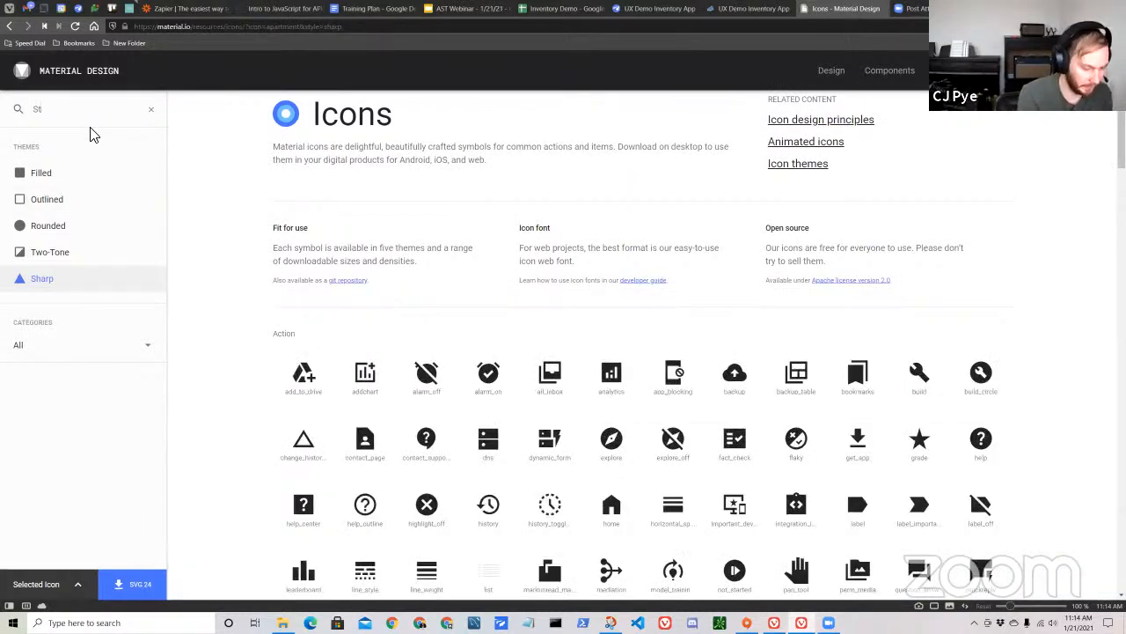
text(new)
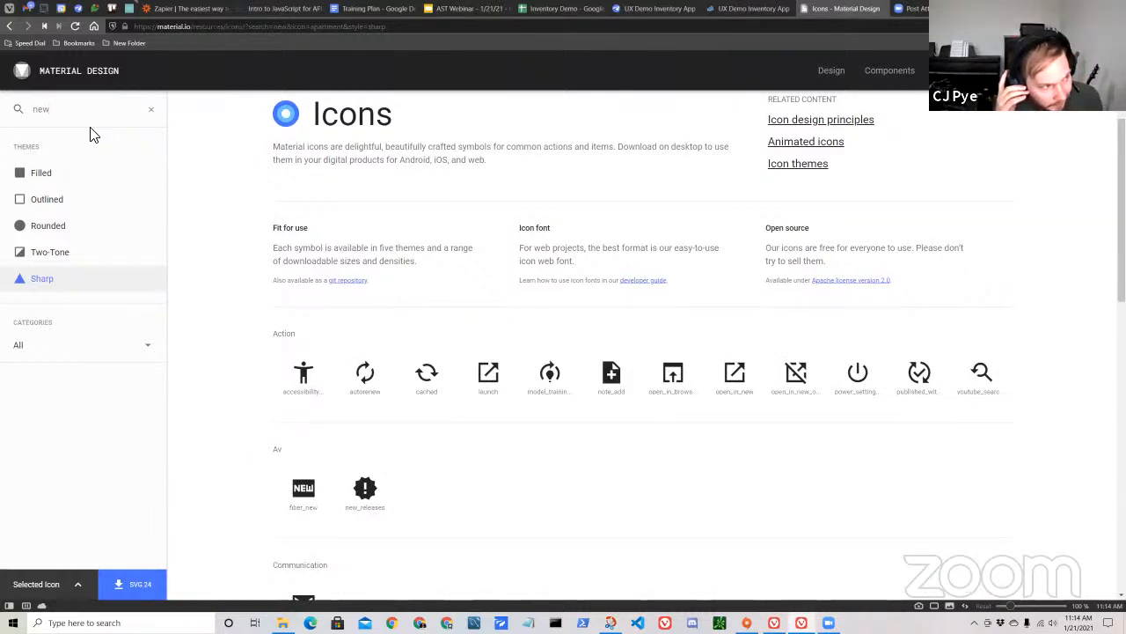
scroll(440, 320, down, 3)
scroll(501, 353, up, 2)
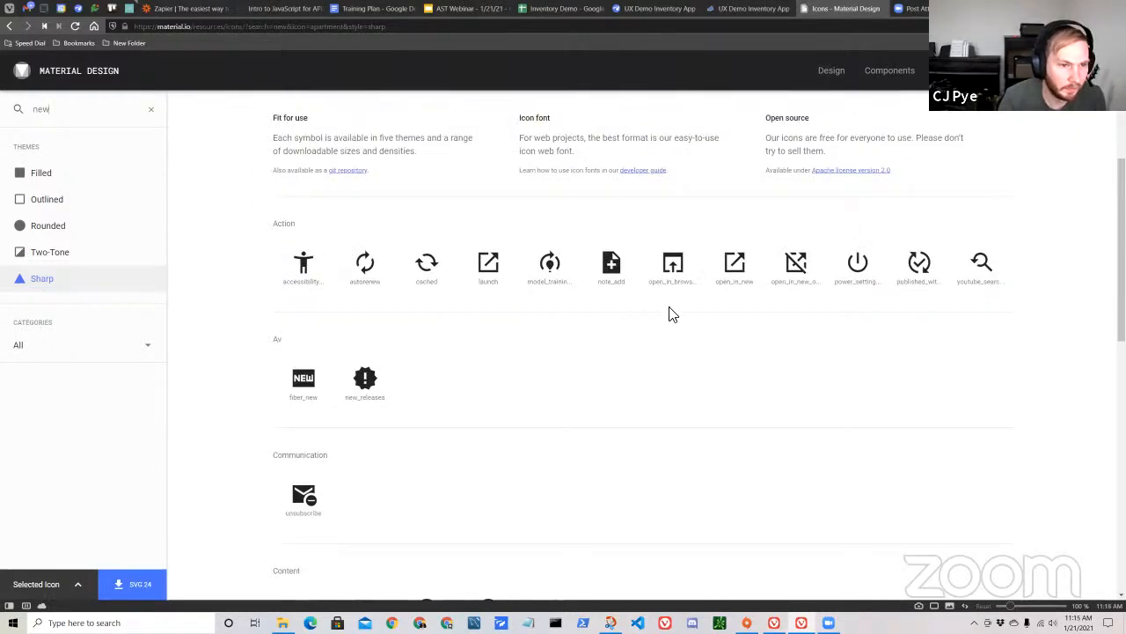
scroll(598, 302, down, 3)
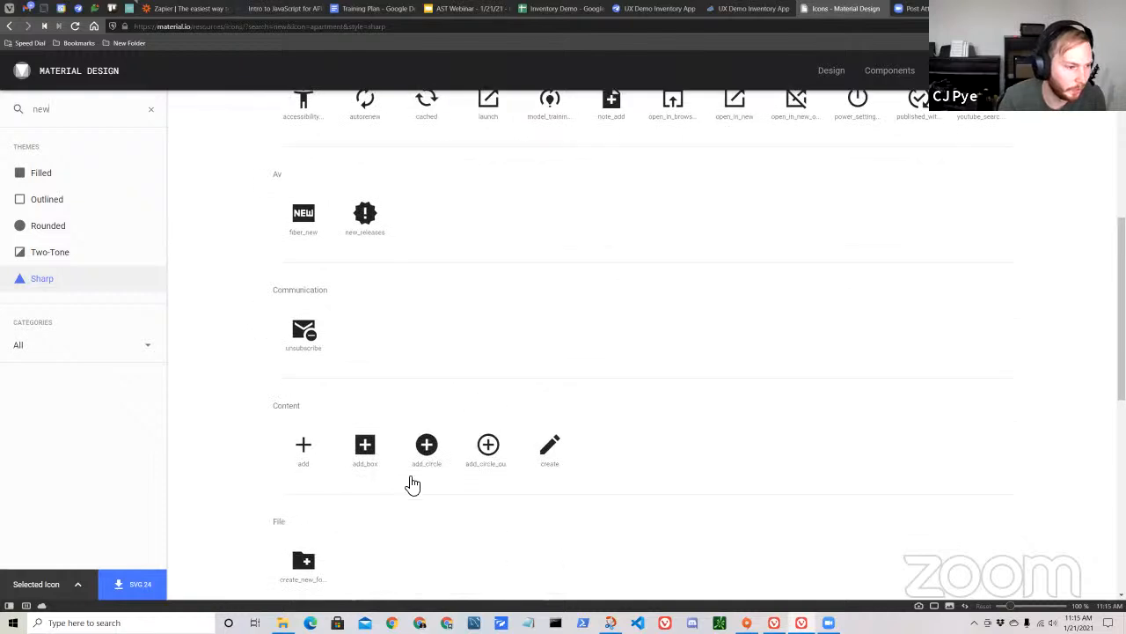
Look through the "new" icon results and select the note_add icon in the Action category.
scroll(418, 458, down, 2)
scroll(367, 355, down, 4)
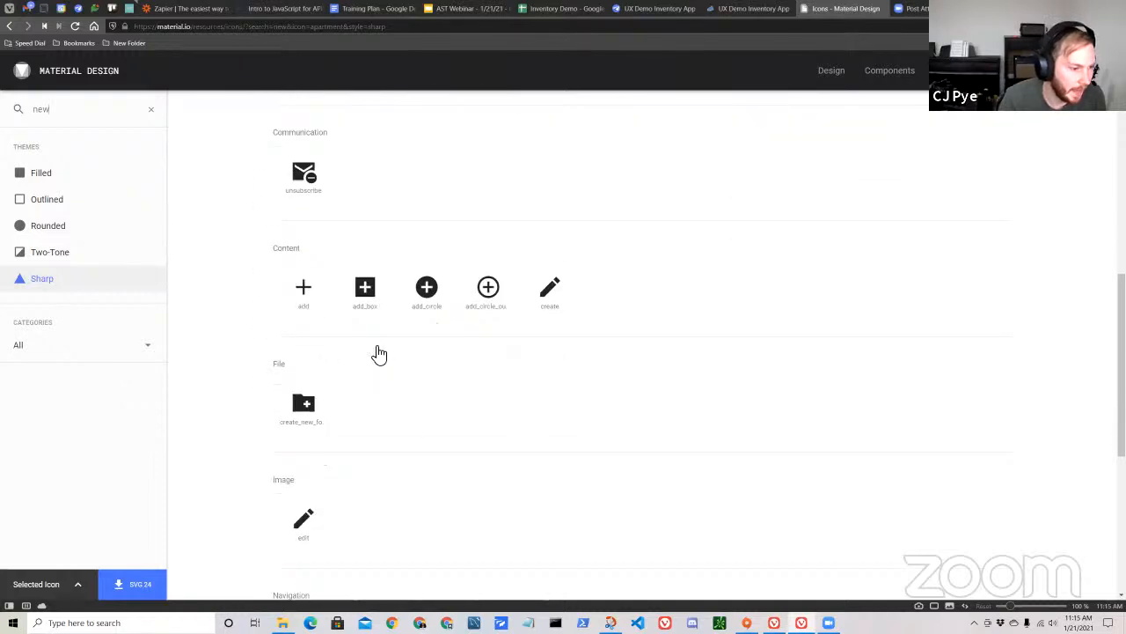
scroll(396, 341, up, 8)
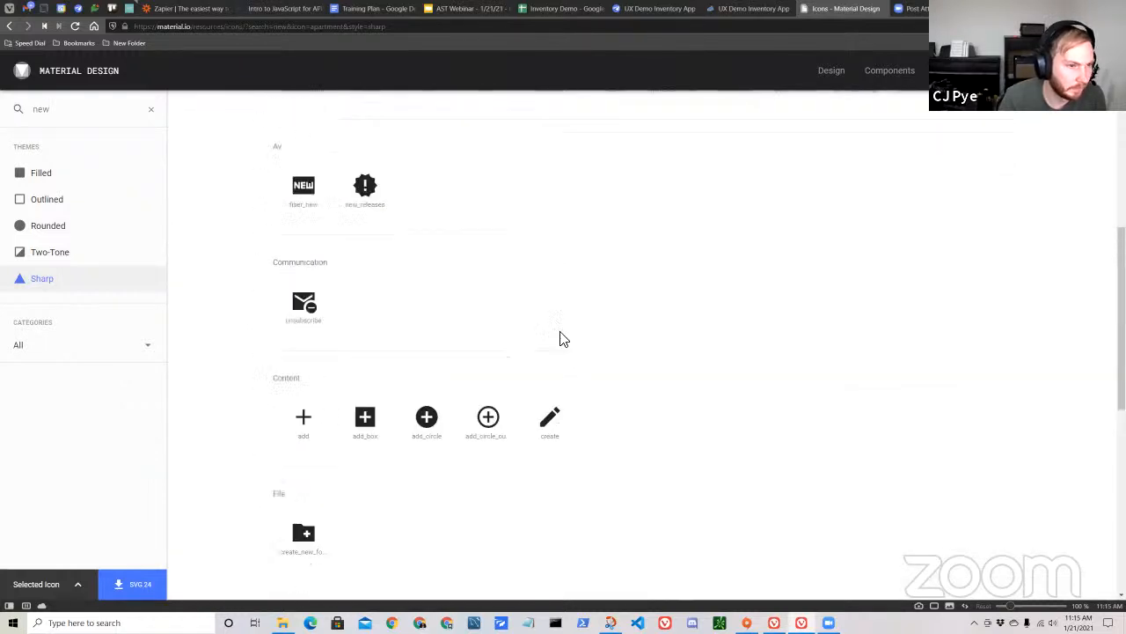
click(626, 219)
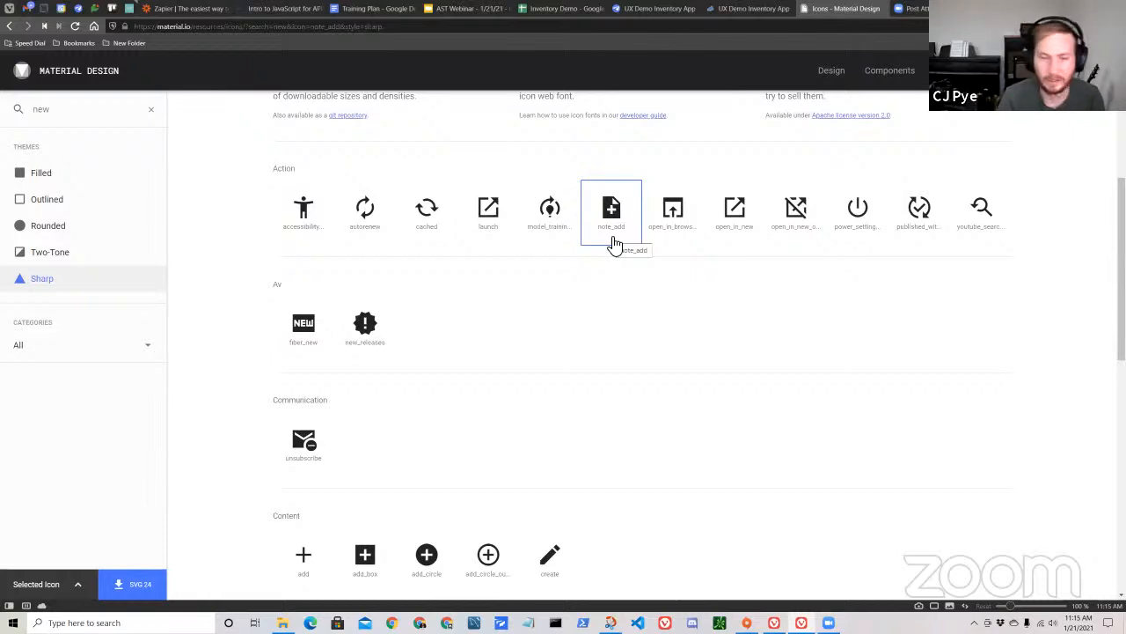
scroll(689, 339, up, 3)
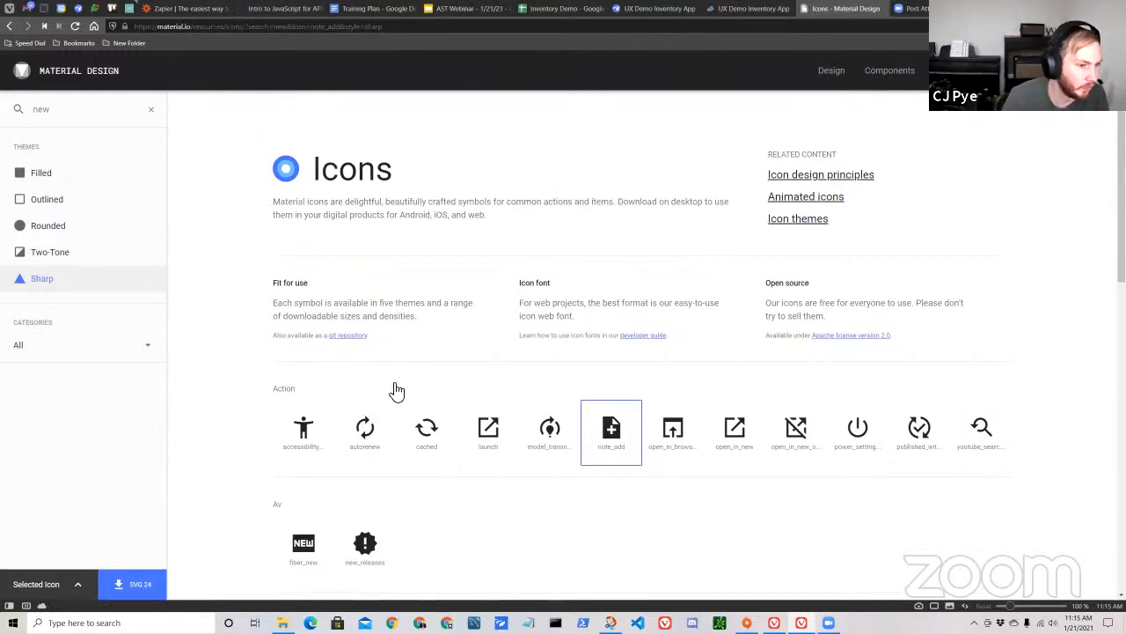
scroll(563, 414, down, 1)
scroll(530, 449, down, 1)
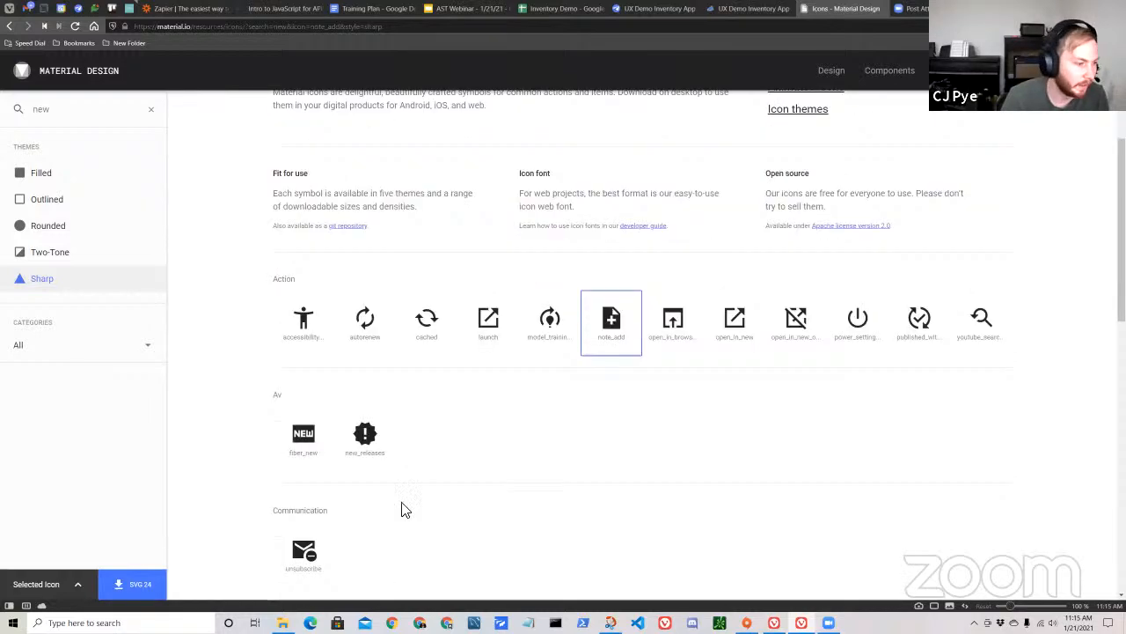
scroll(530, 449, down, 1)
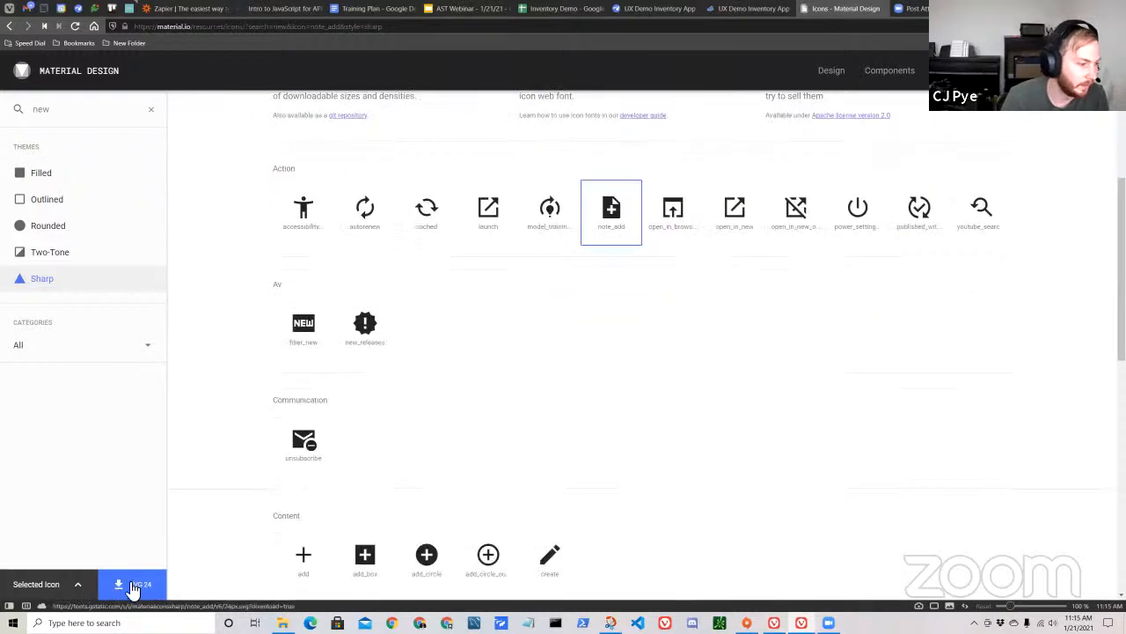
Open the details of the selected note_add icon and set its export size option to Android.
click(79, 585)
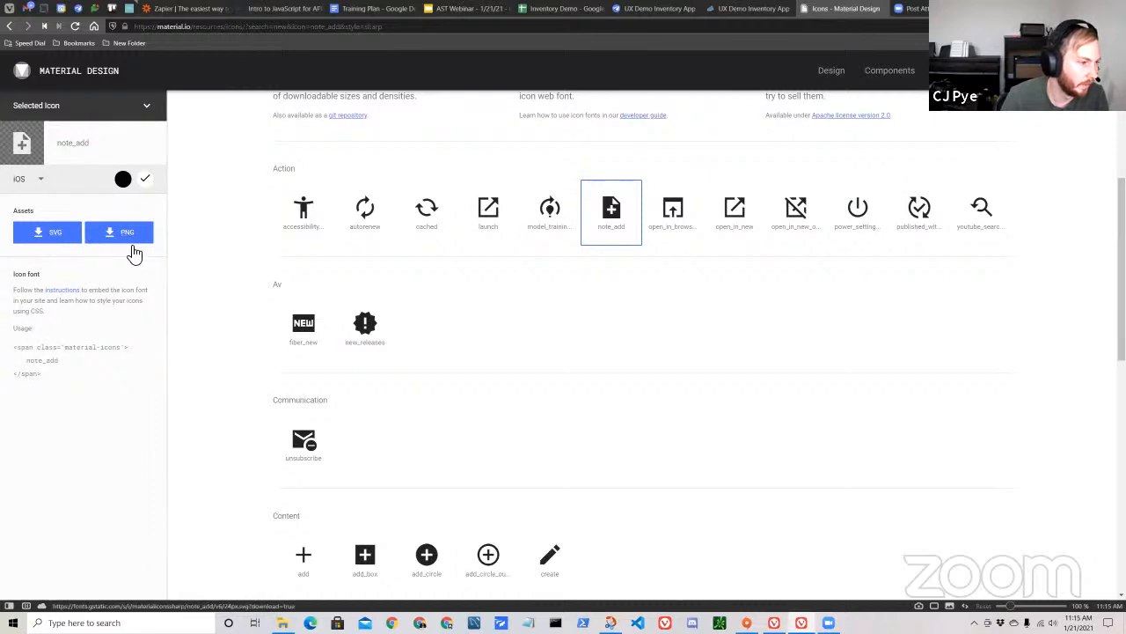
click(42, 181)
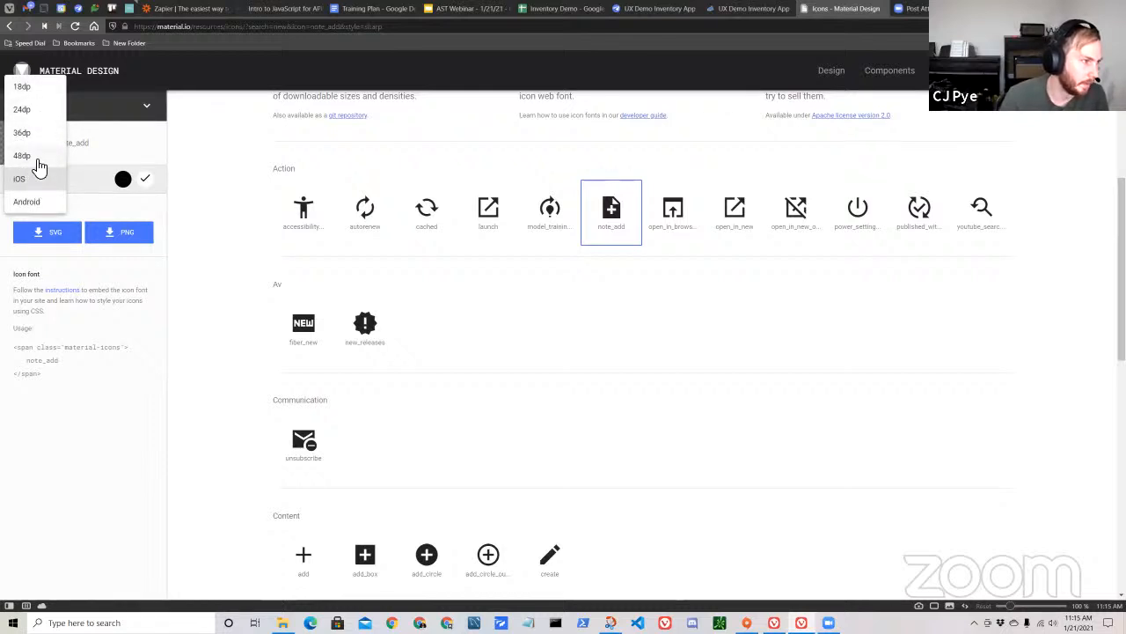
click(36, 162)
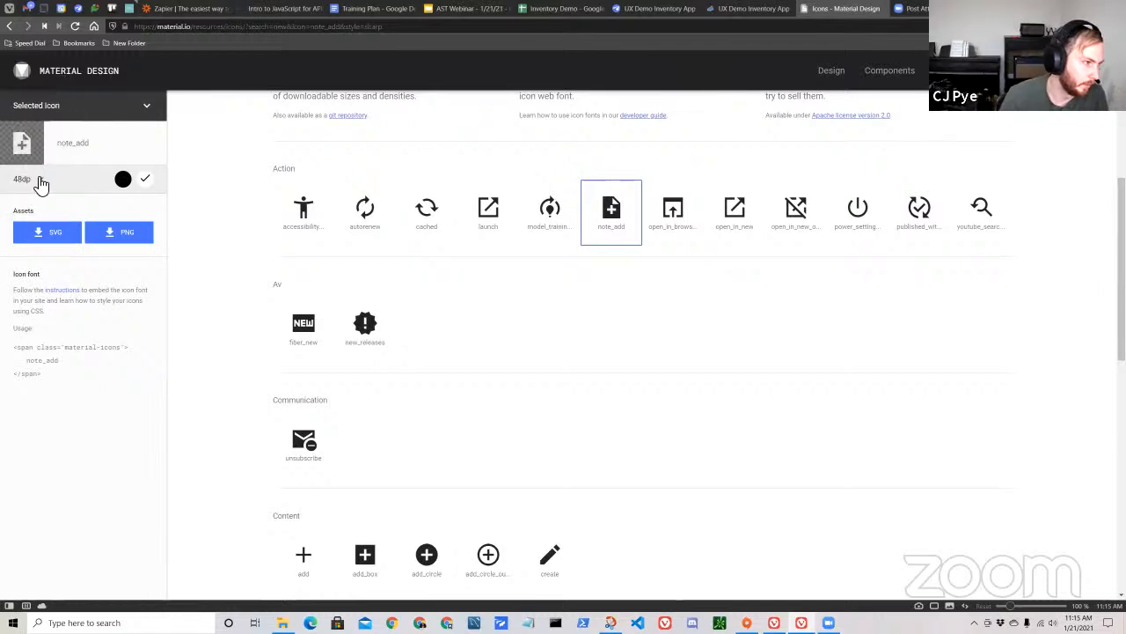
click(37, 183)
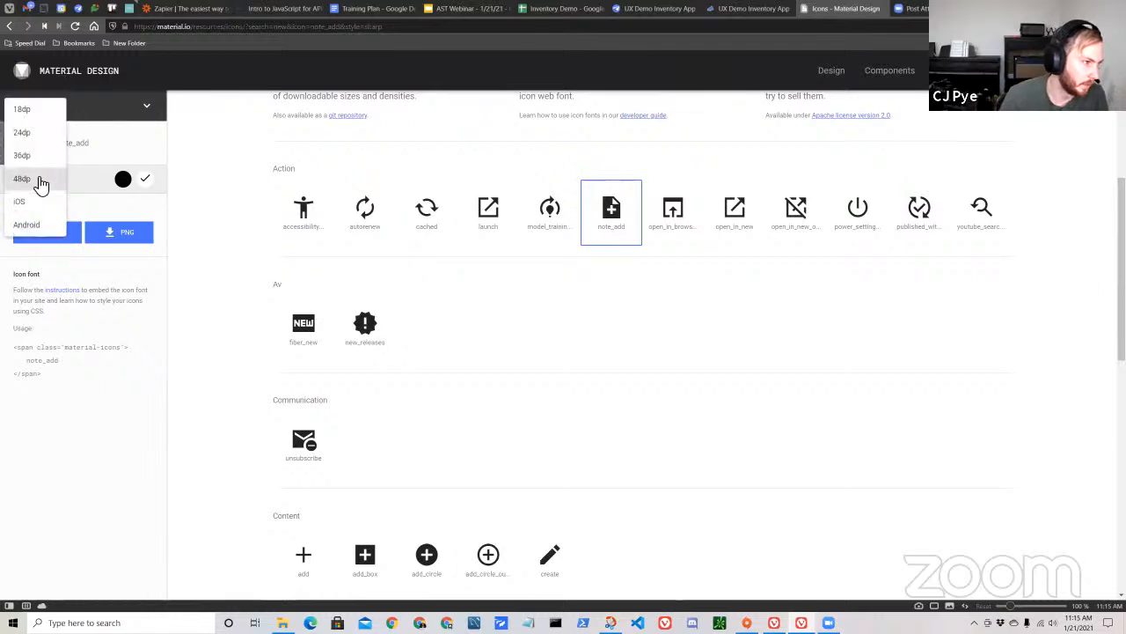
click(26, 225)
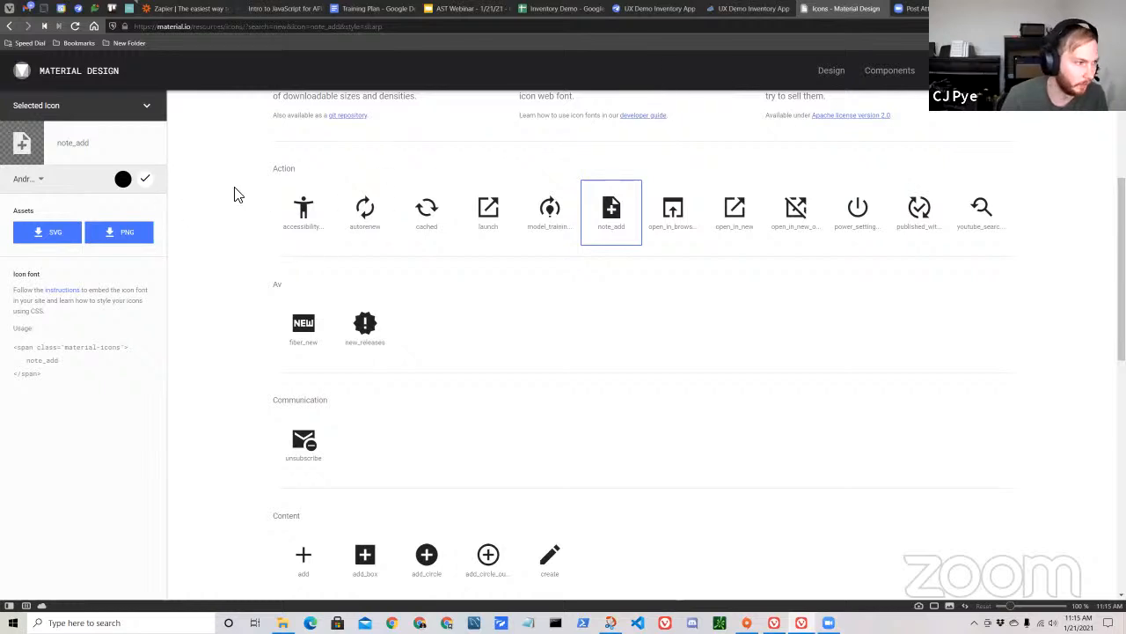
Download the note_add PNG assets as note_add-white-android into the App Icons folder and hide the downloads list.
click(128, 239)
click(528, 155)
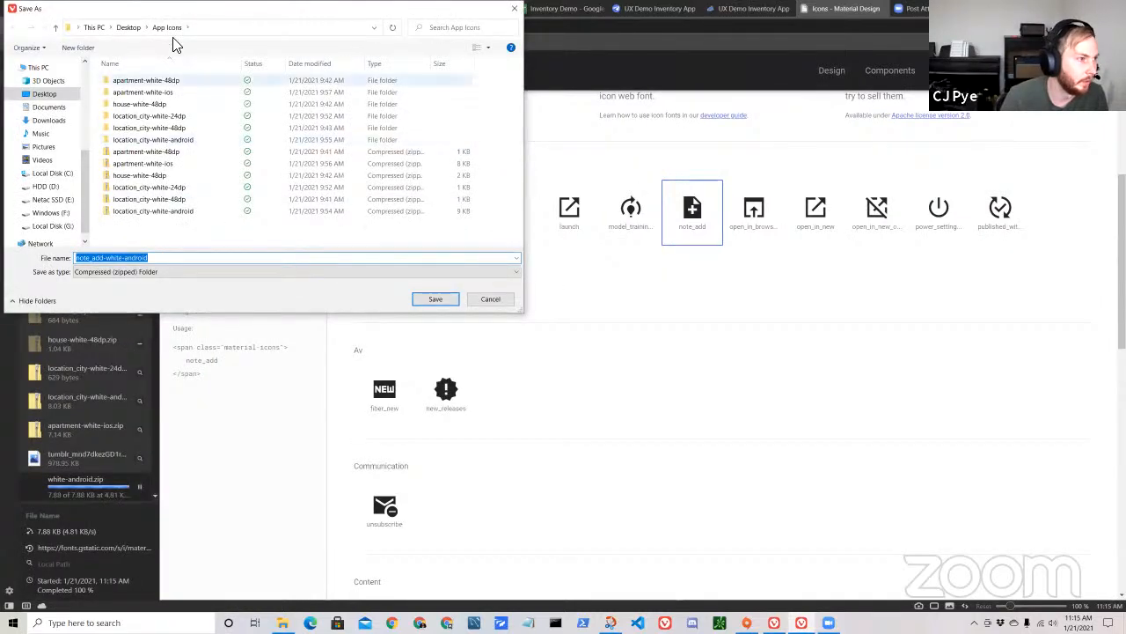
click(431, 299)
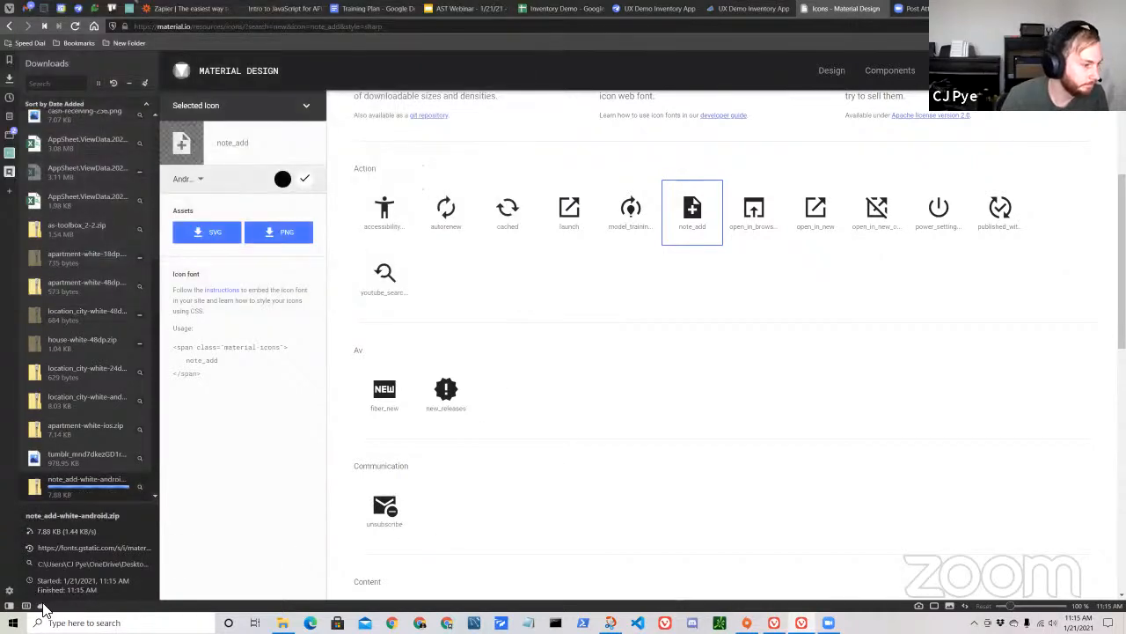
click(10, 605)
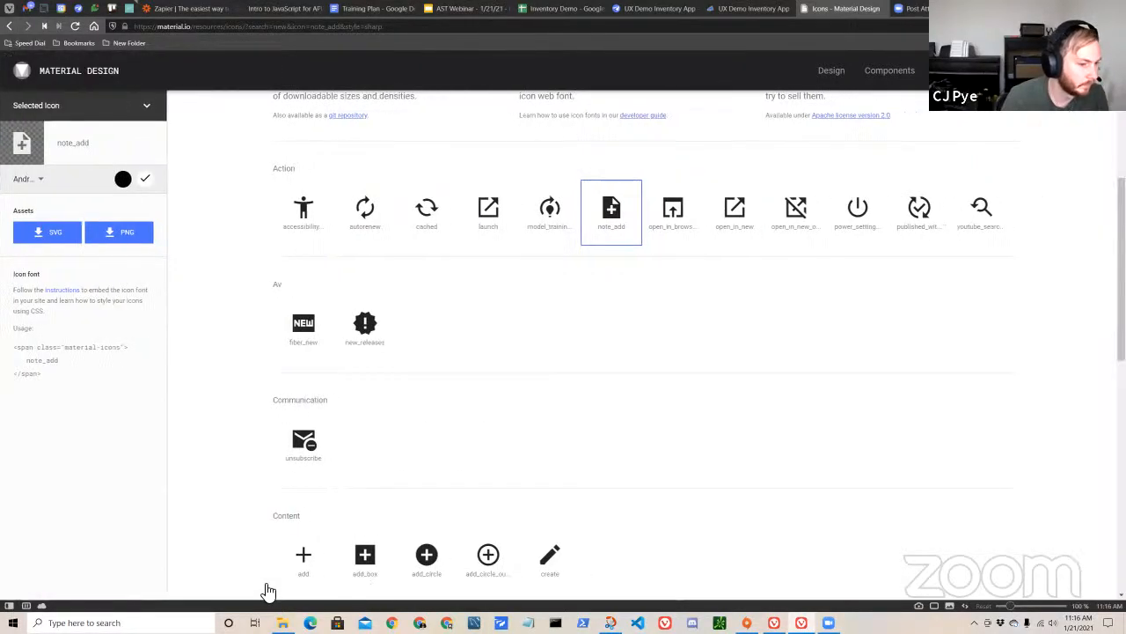
Extract the note_add-white-android archive into its own folder inside the desktop App Icons folder.
click(283, 621)
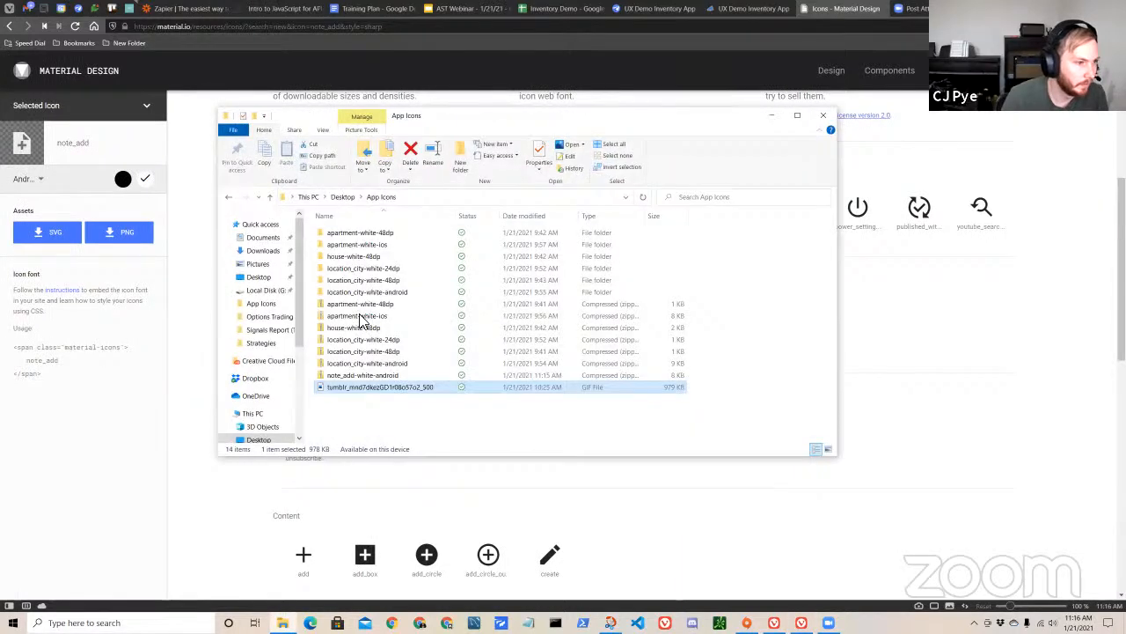
click(399, 376)
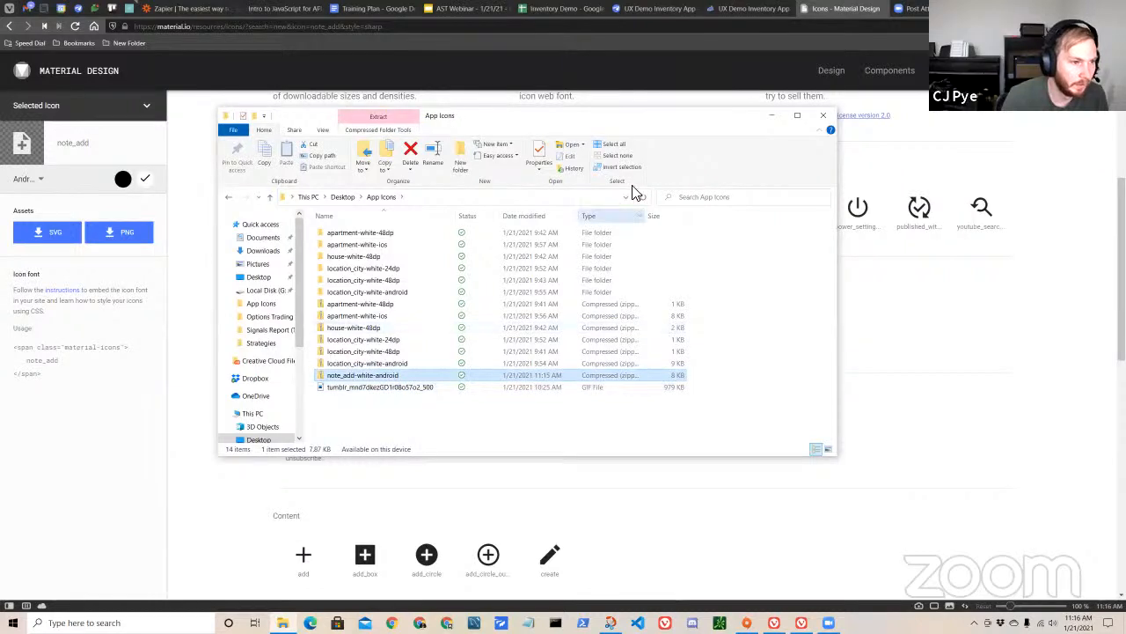
click(390, 128)
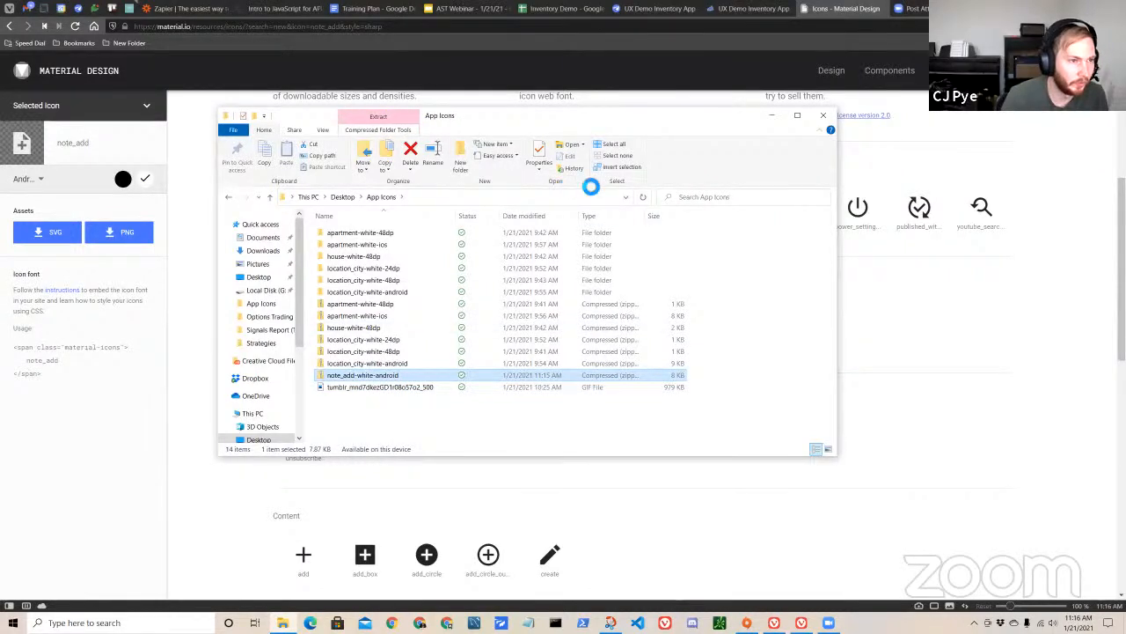
click(709, 158)
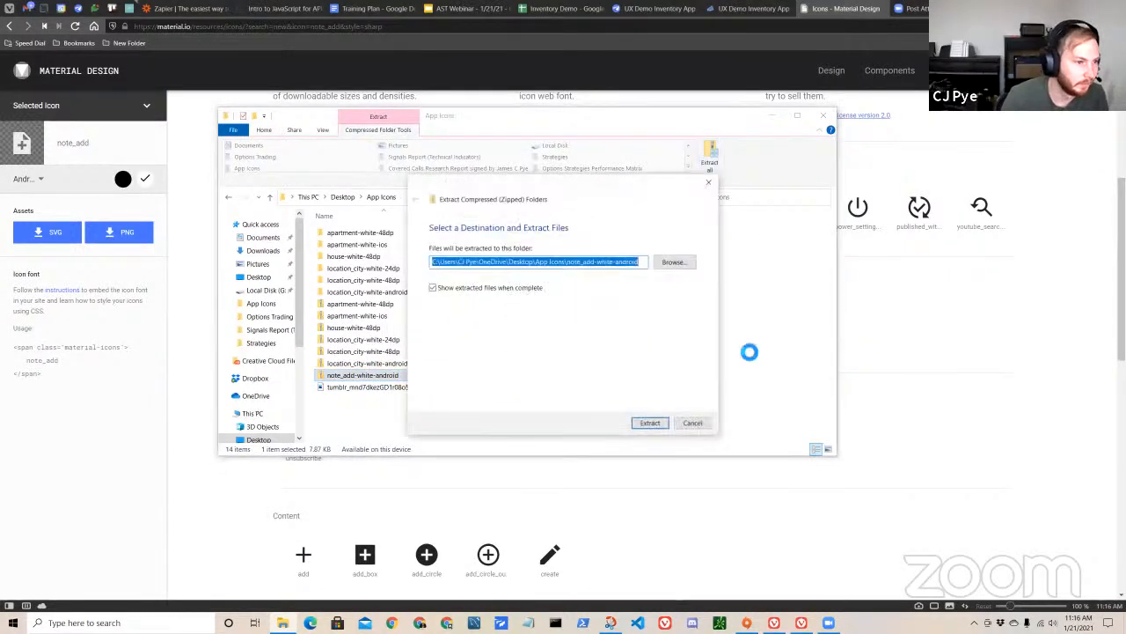
click(643, 424)
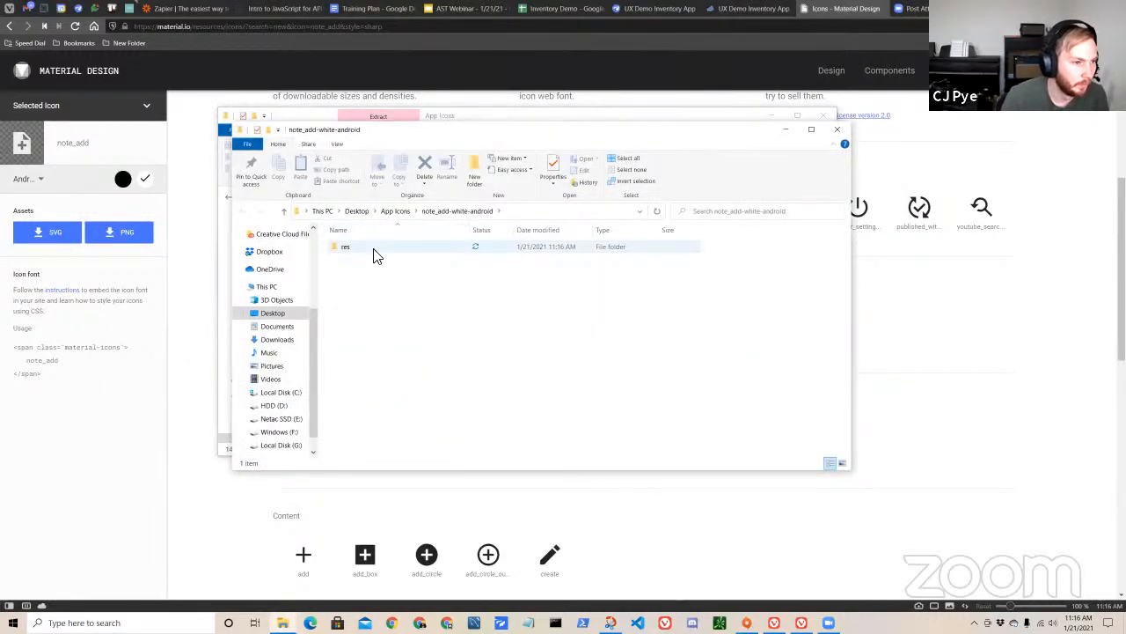
Inspect the icon sizes in the extracted res/drawable-xxxhdpi folder, then close the folder window.
double_click(374, 250)
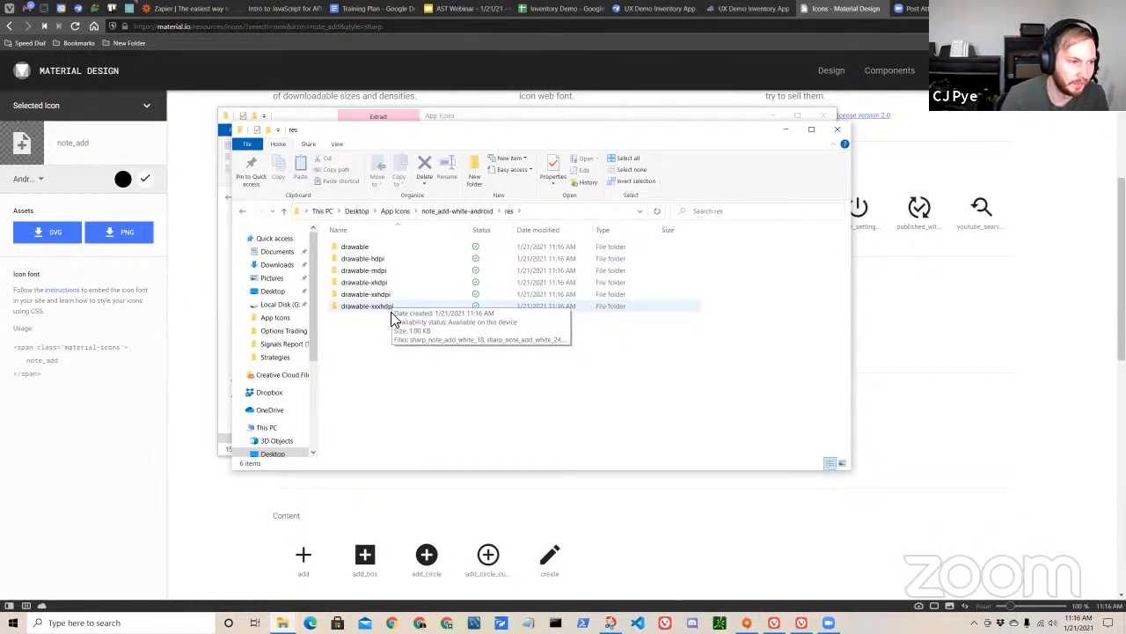
double_click(398, 310)
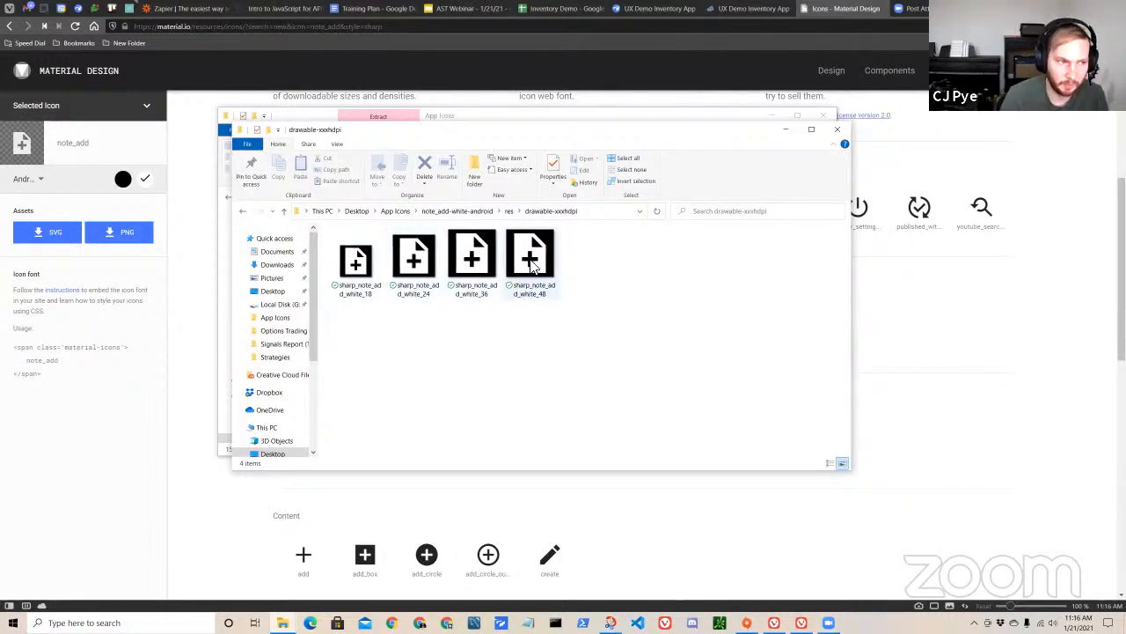
click(828, 129)
Return to the AppSheet editor and upload sharp_note_add_white_48 from note_add-white-android/res/drawable-xxxhdpi as the AppMenu form's Icon.
click(757, 9)
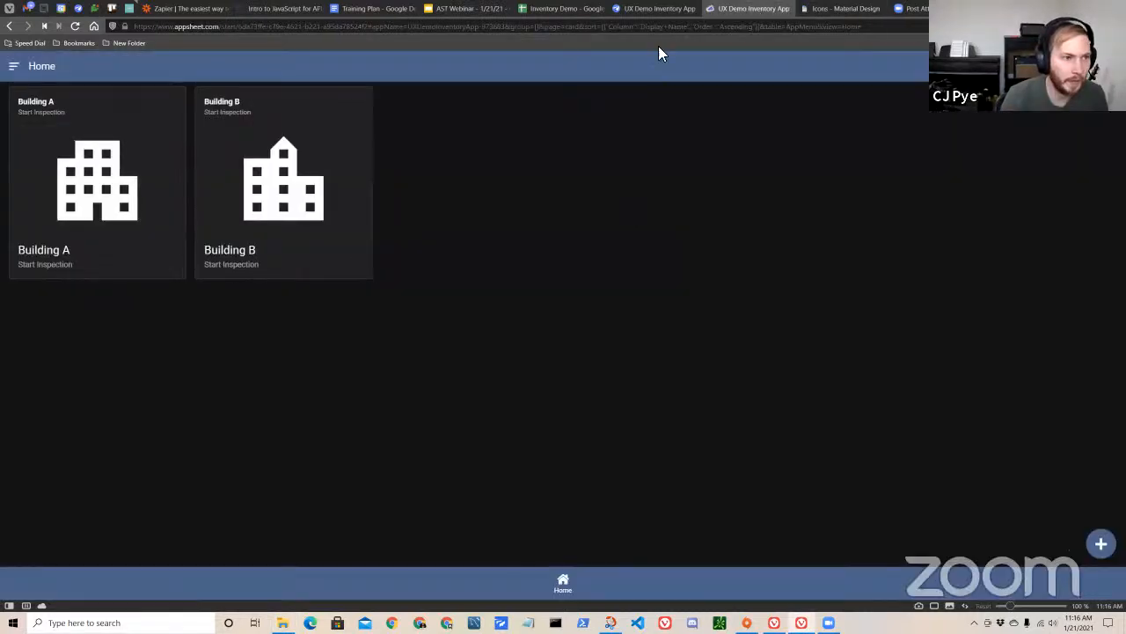
click(655, 8)
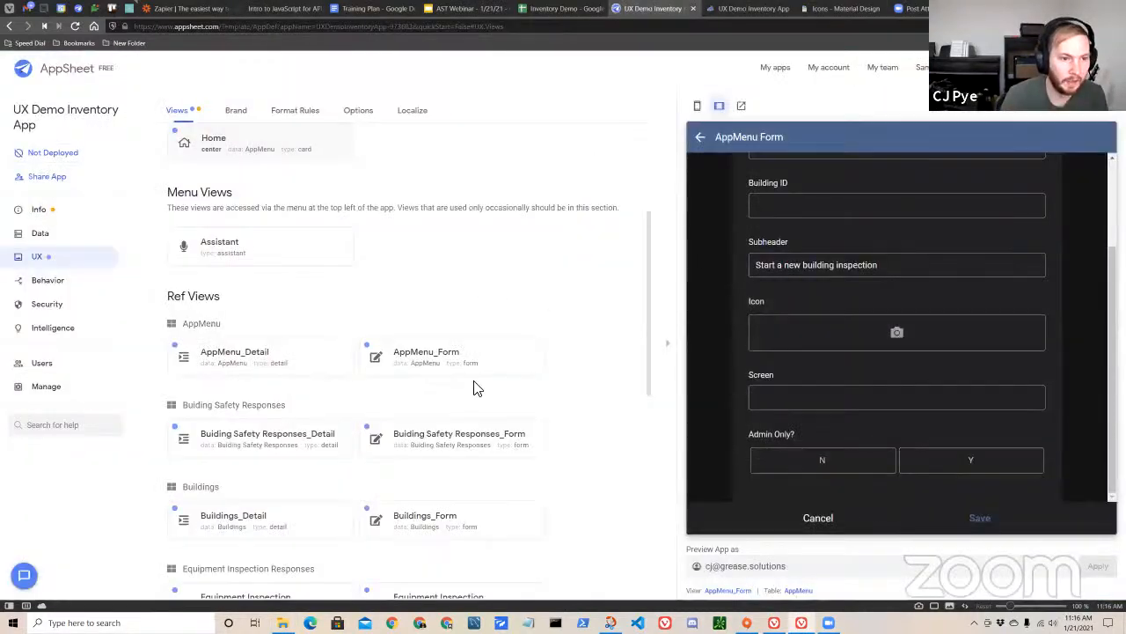
click(872, 332)
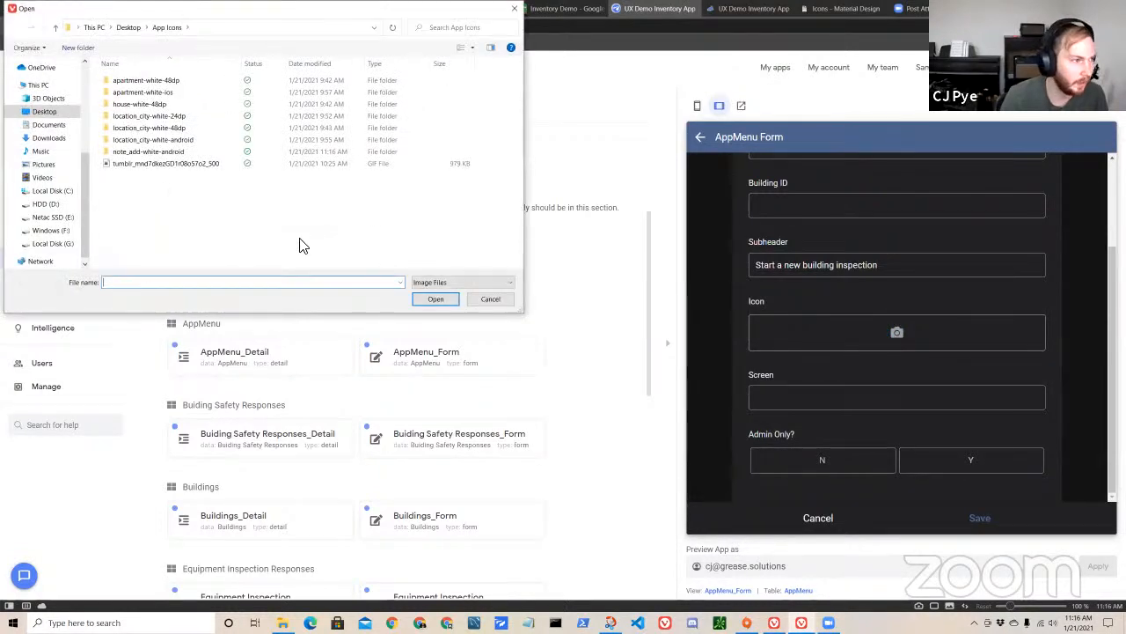
click(193, 153)
double_click(194, 155)
double_click(181, 82)
double_click(163, 141)
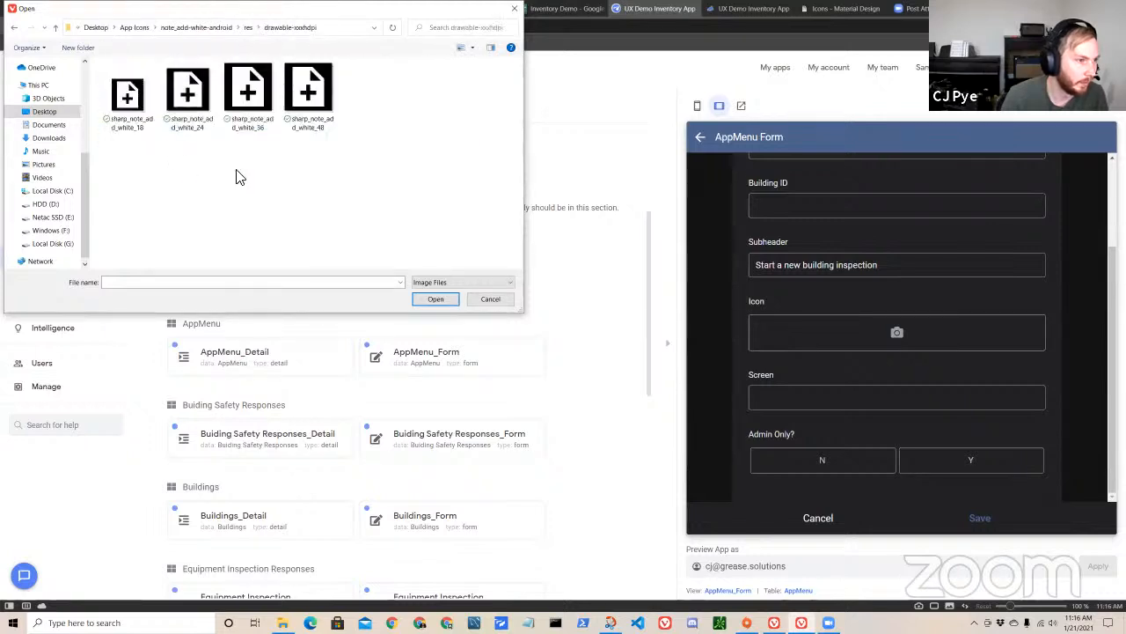
double_click(315, 117)
Set the new AppMenu entry's Screen to Home and Admin Only? to N, and review the filled-in form.
scroll(976, 387, up, 1)
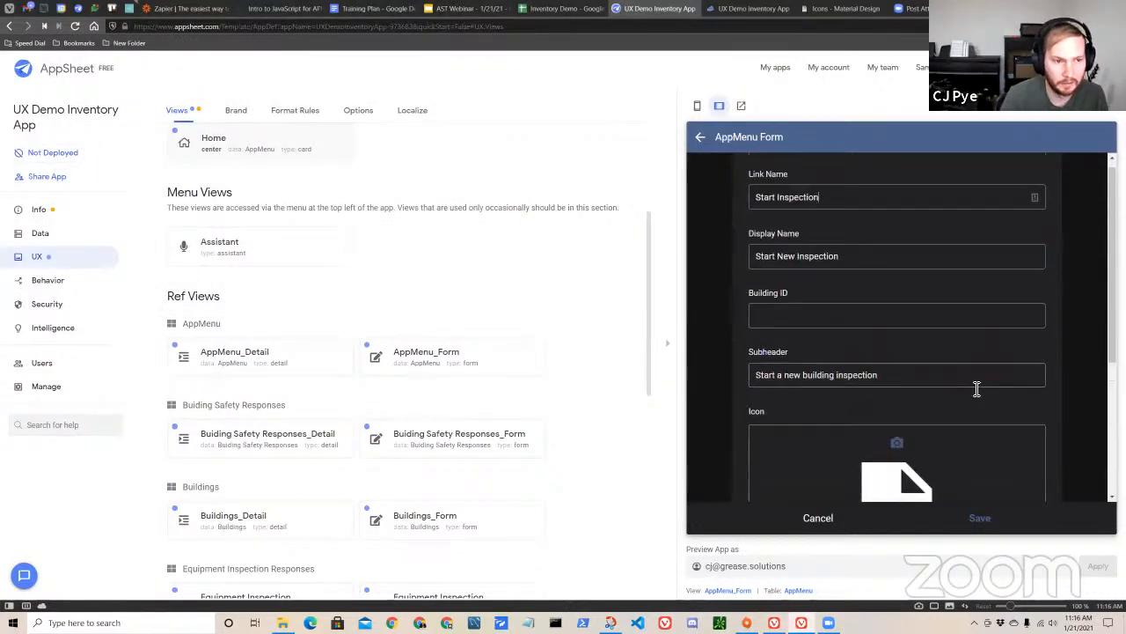
scroll(970, 387, down, 2)
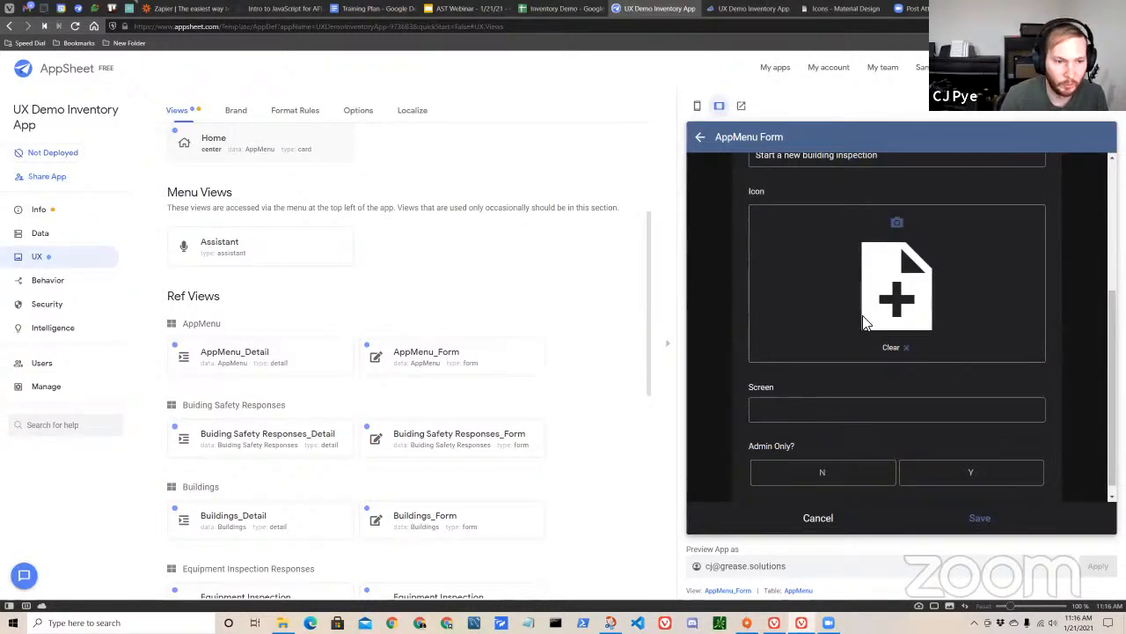
scroll(843, 394, up, 2)
scroll(891, 339, down, 3)
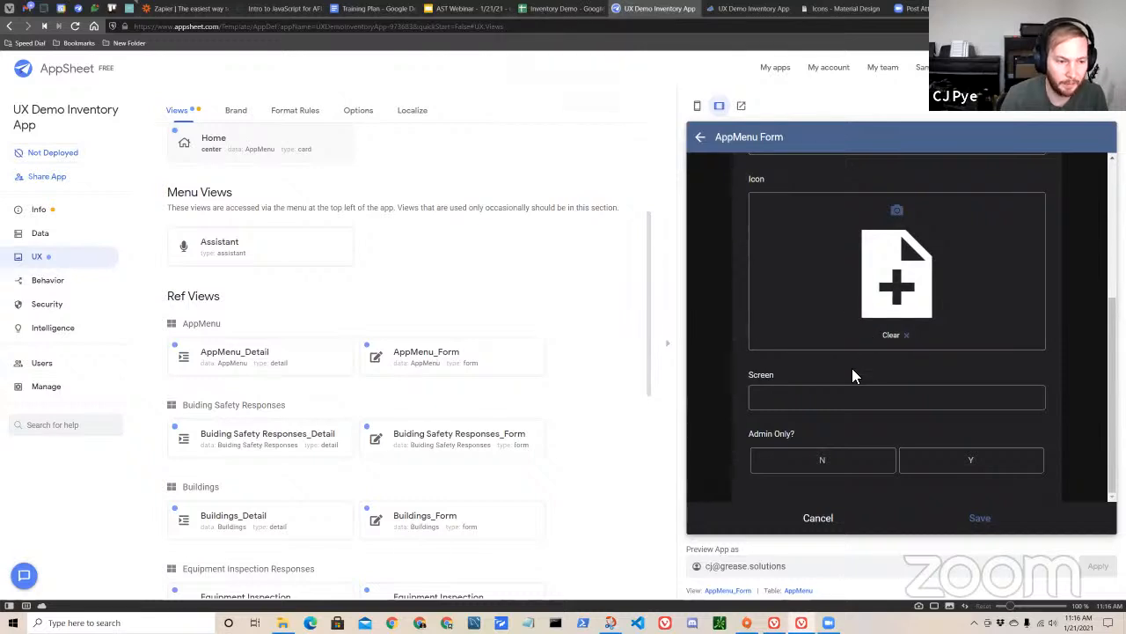
click(801, 401)
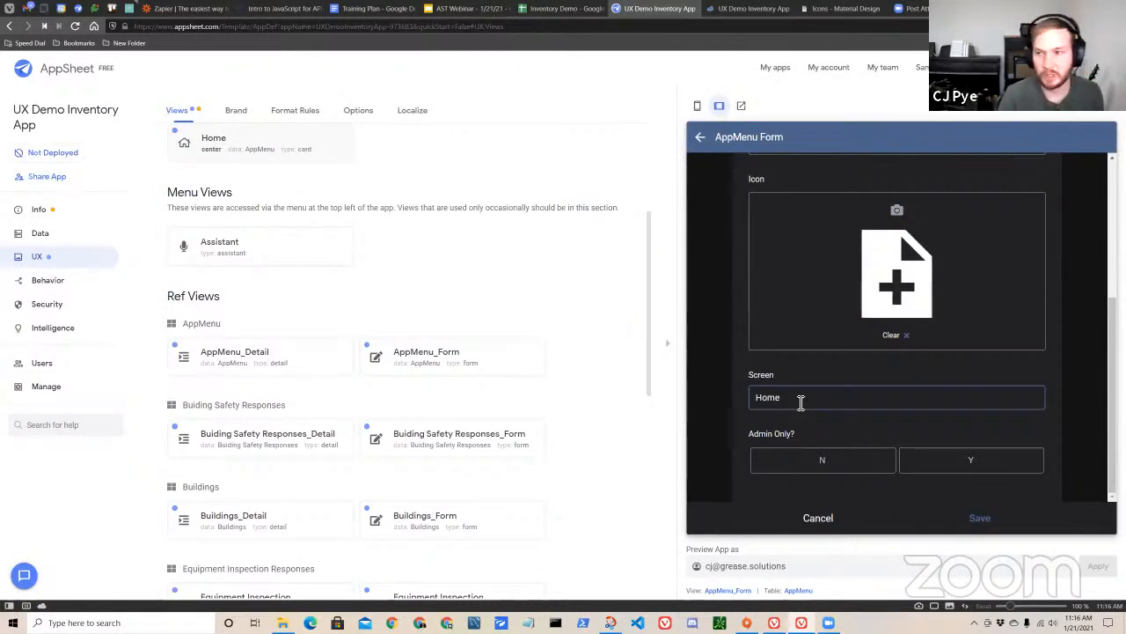
click(756, 475)
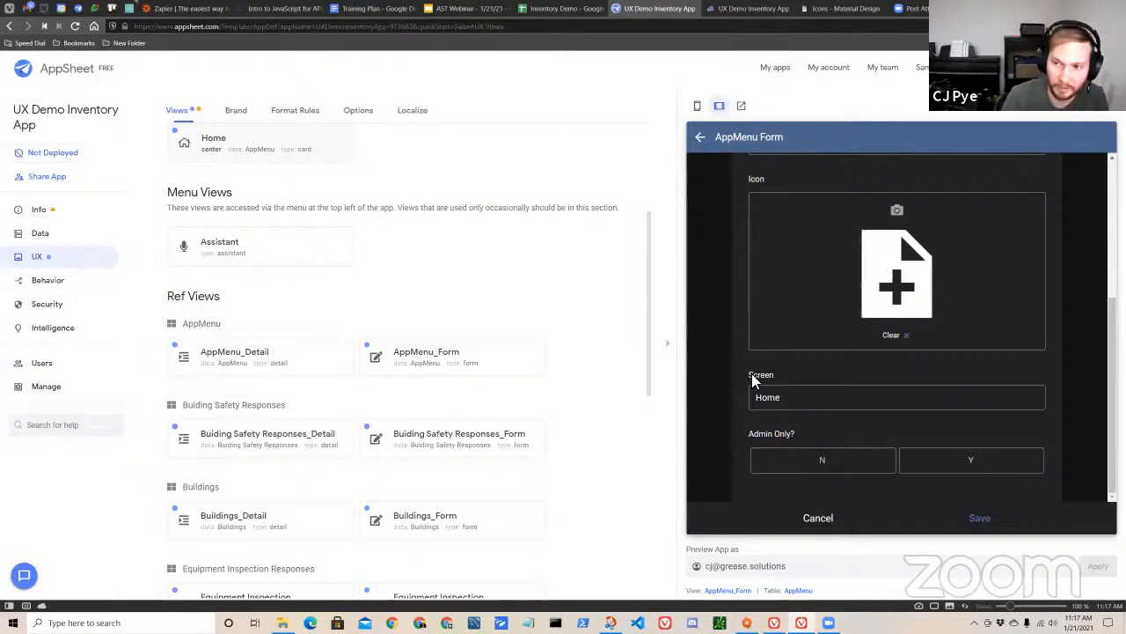
double_click(795, 398)
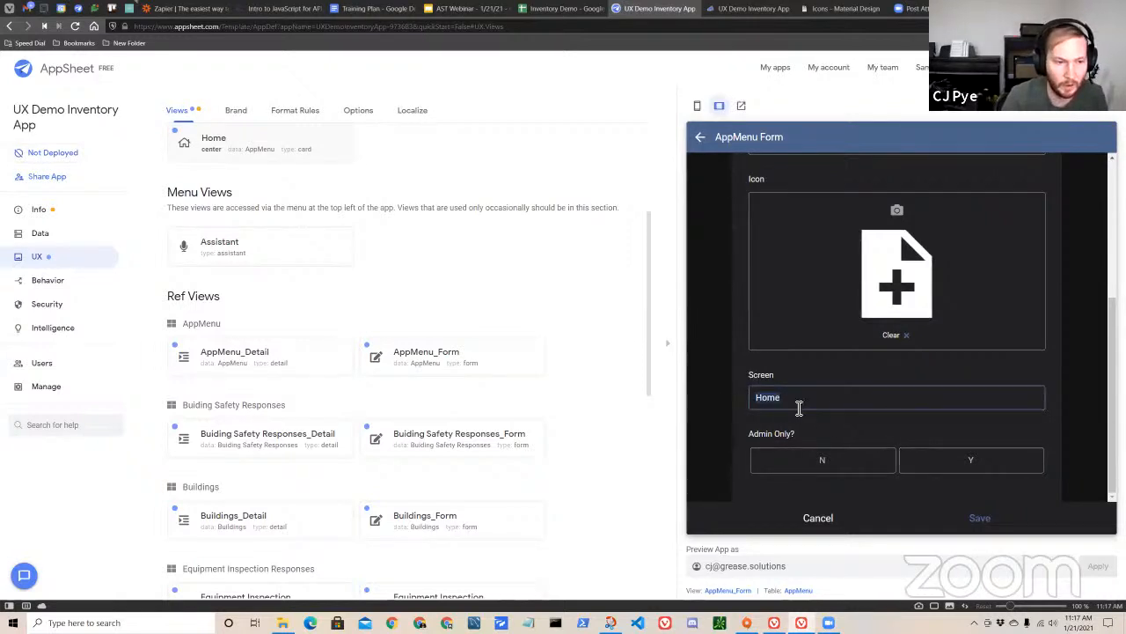
click(836, 462)
scroll(898, 441, up, 3)
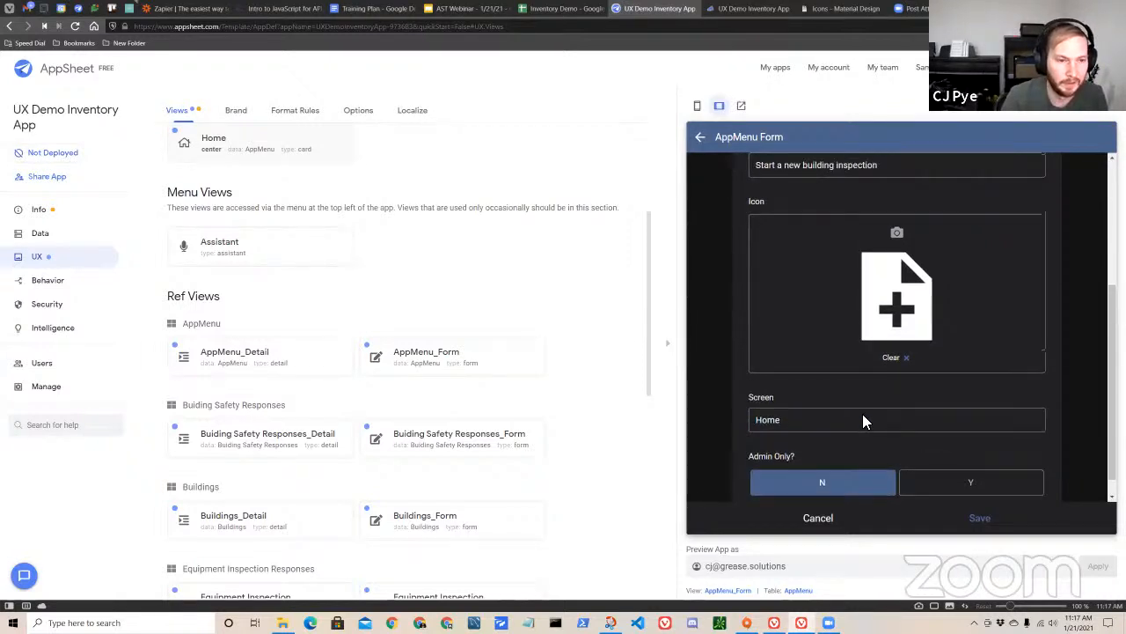
scroll(868, 403, down, 3)
scroll(816, 400, up, 3)
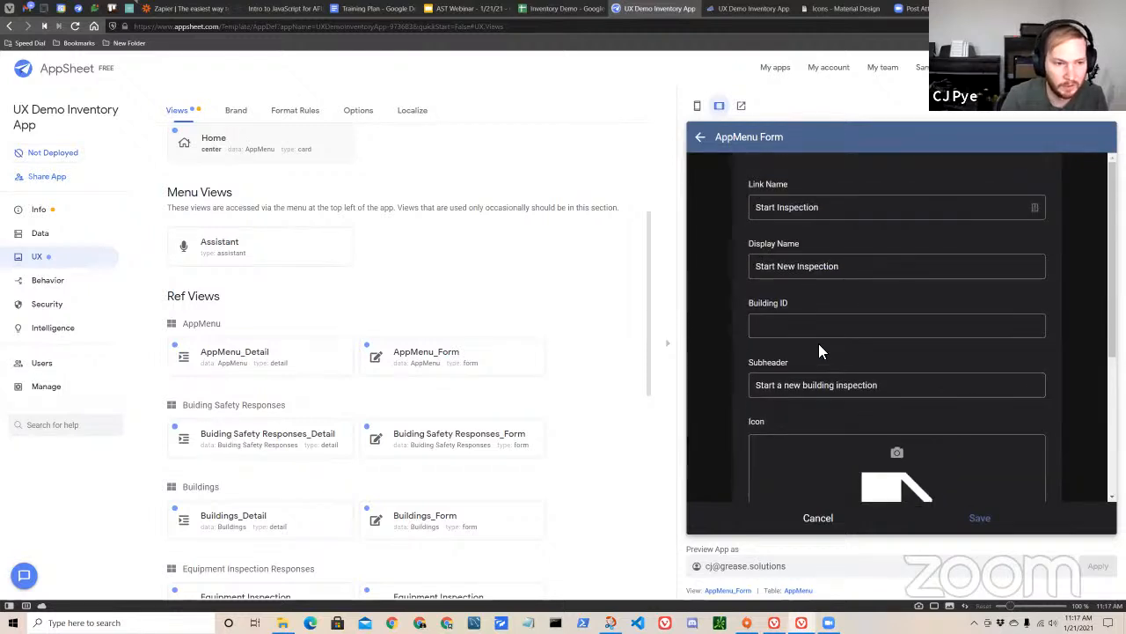
scroll(889, 361, down, 3)
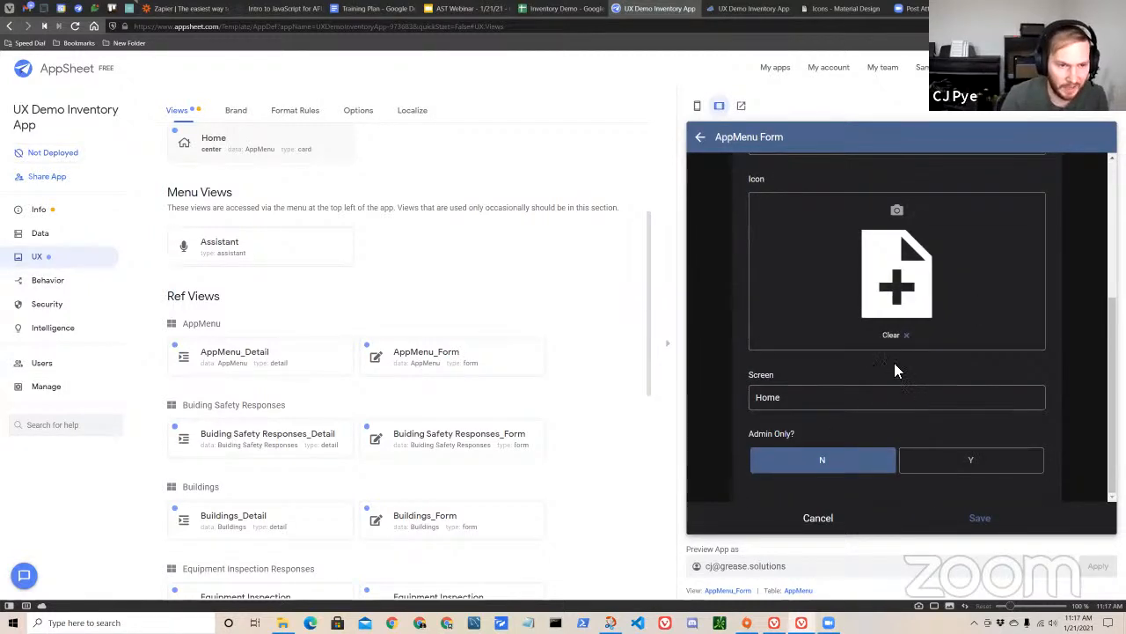
scroll(892, 398, up, 3)
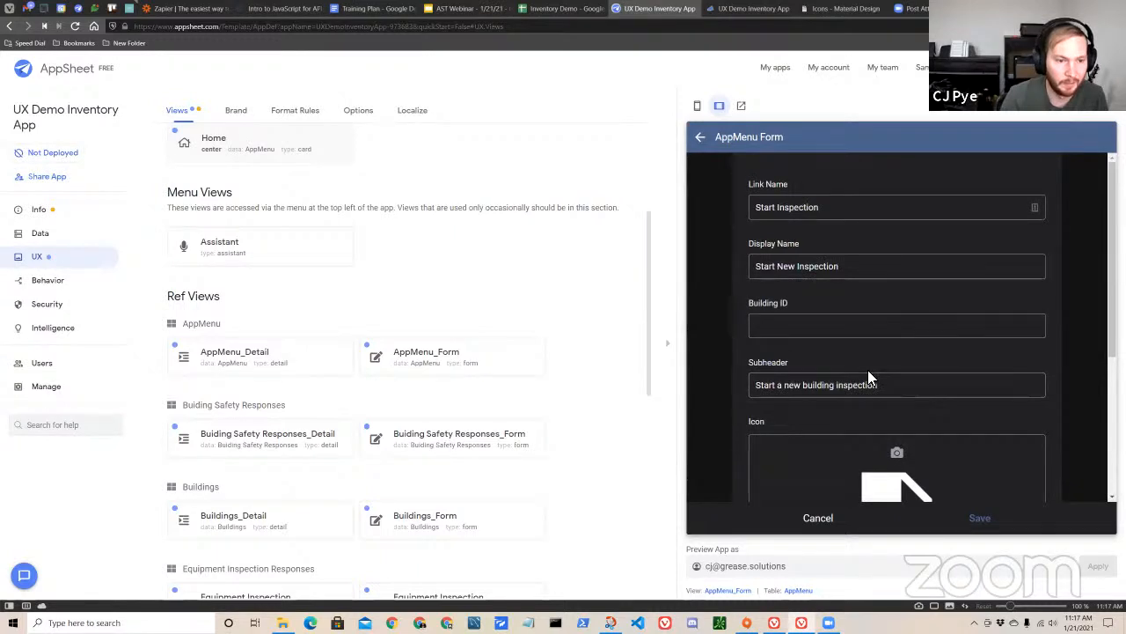
Save the new Start Inspection entry in the AppMenu form and look over the Home cards in the app preview.
scroll(863, 377, down, 1)
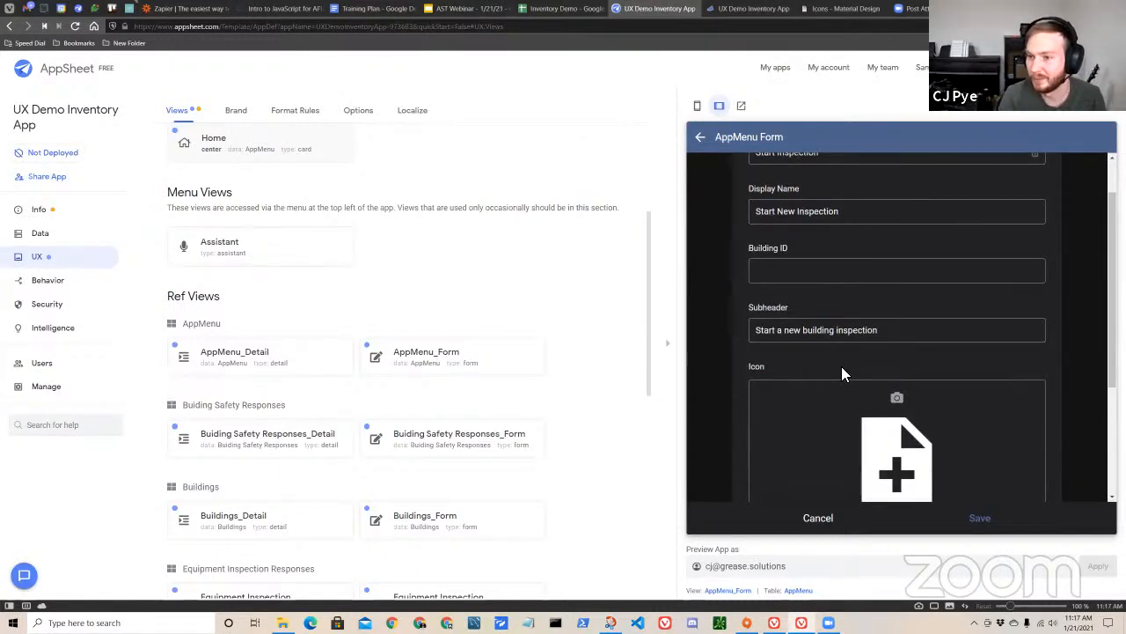
scroll(852, 389, down, 3)
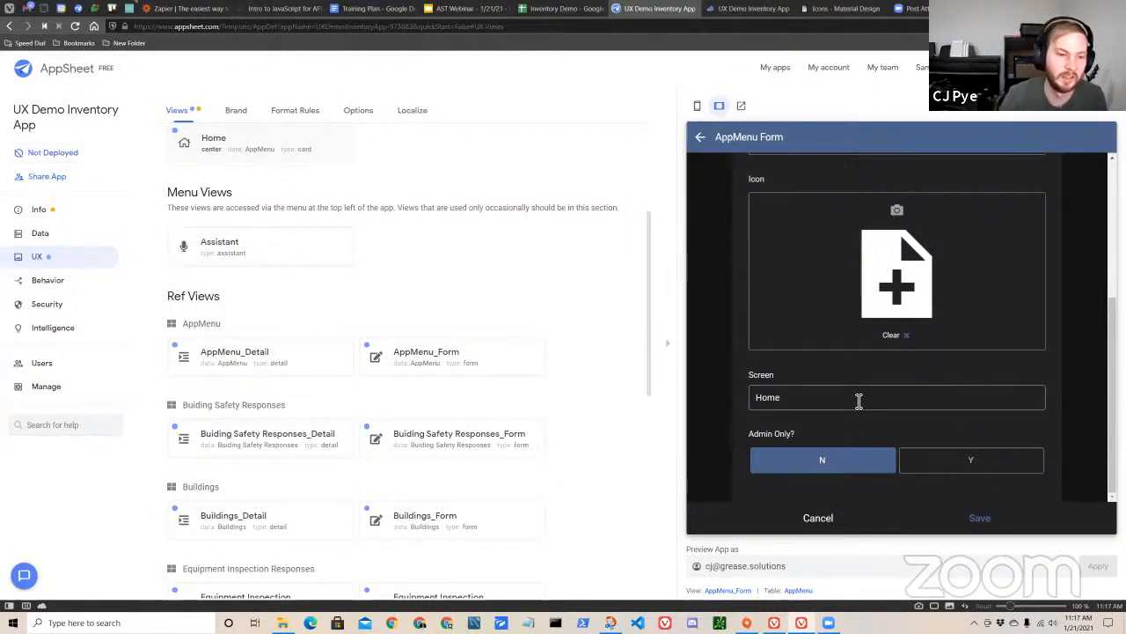
click(979, 519)
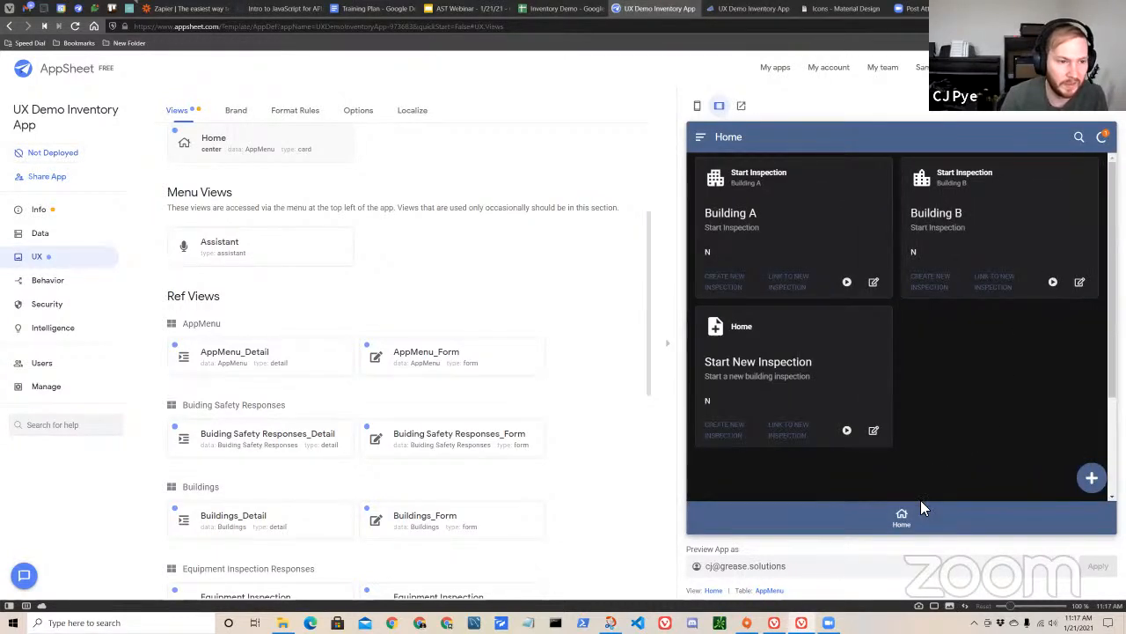
scroll(767, 389, down, 1)
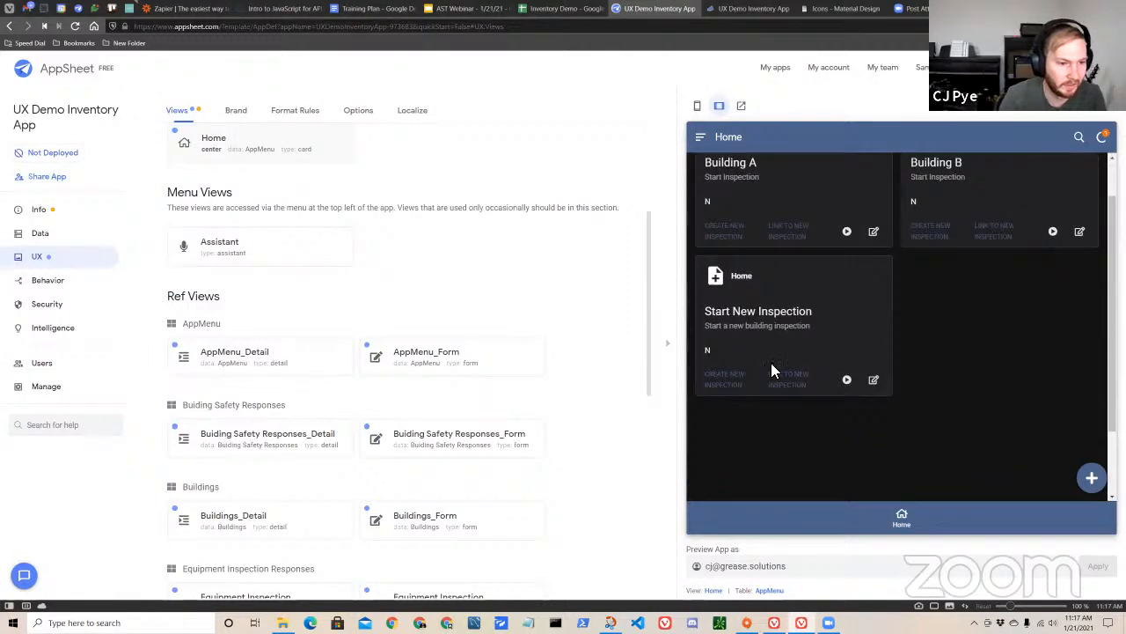
scroll(792, 352, down, 1)
scroll(734, 360, up, 2)
scroll(792, 348, up, 1)
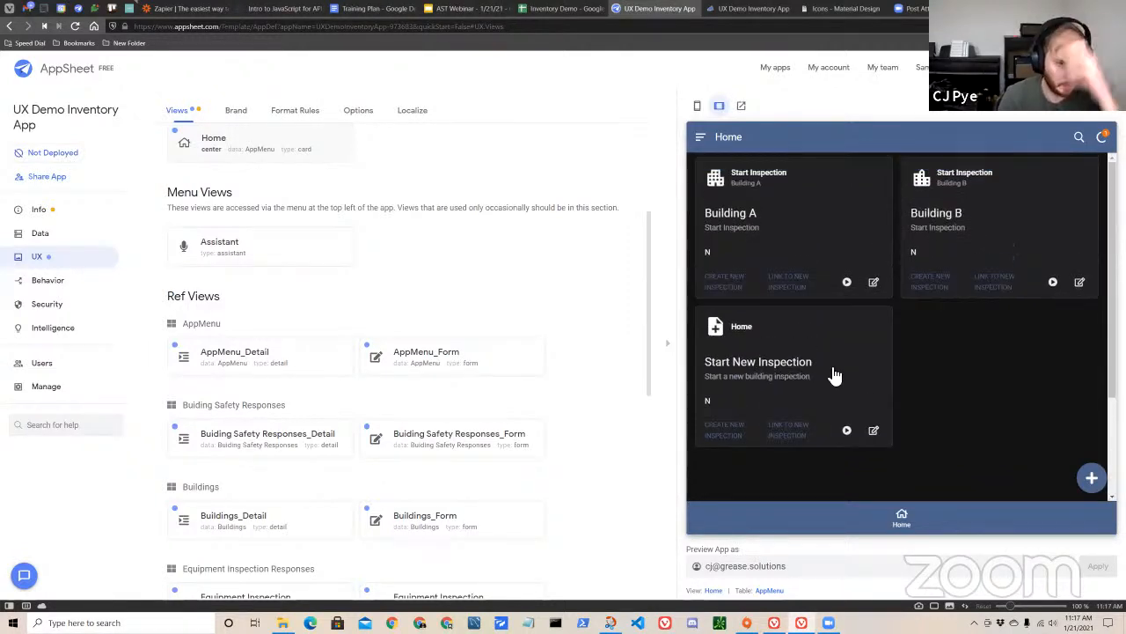
Open the row filter condition of the Home Screen slice for viewing among the app's data slices.
scroll(546, 352, up, 3)
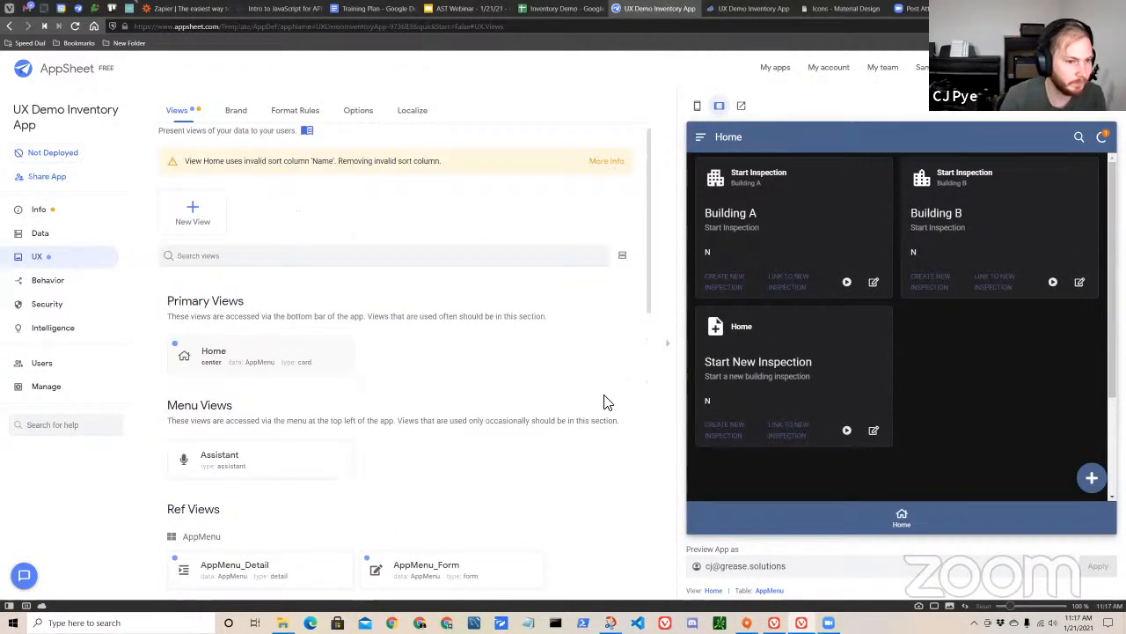
scroll(440, 445, down, 2)
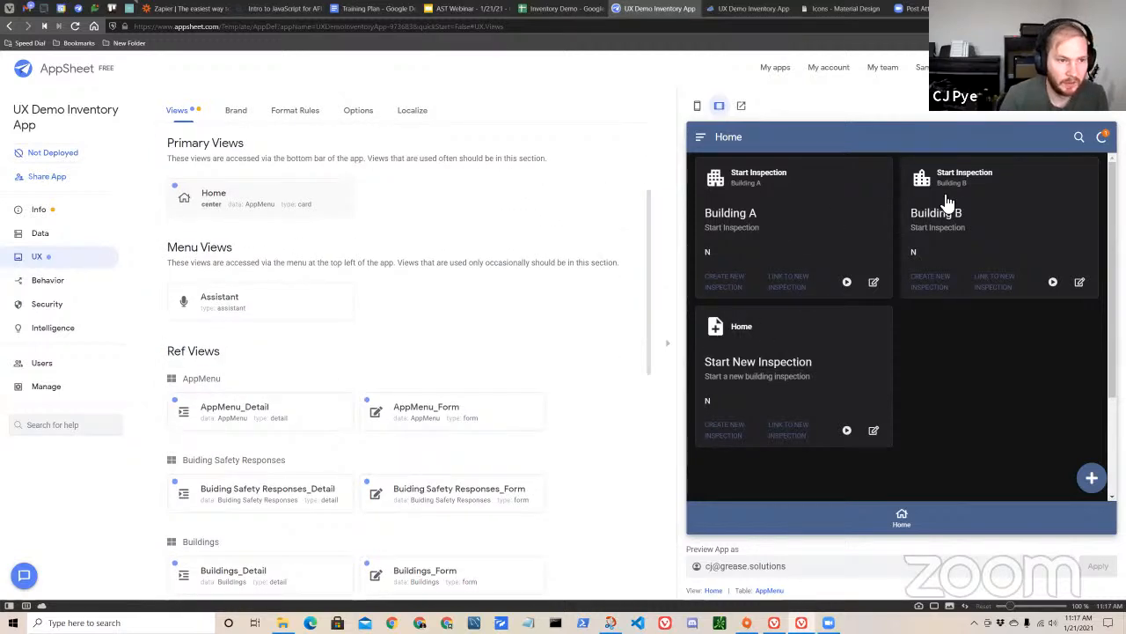
scroll(400, 352, up, 2)
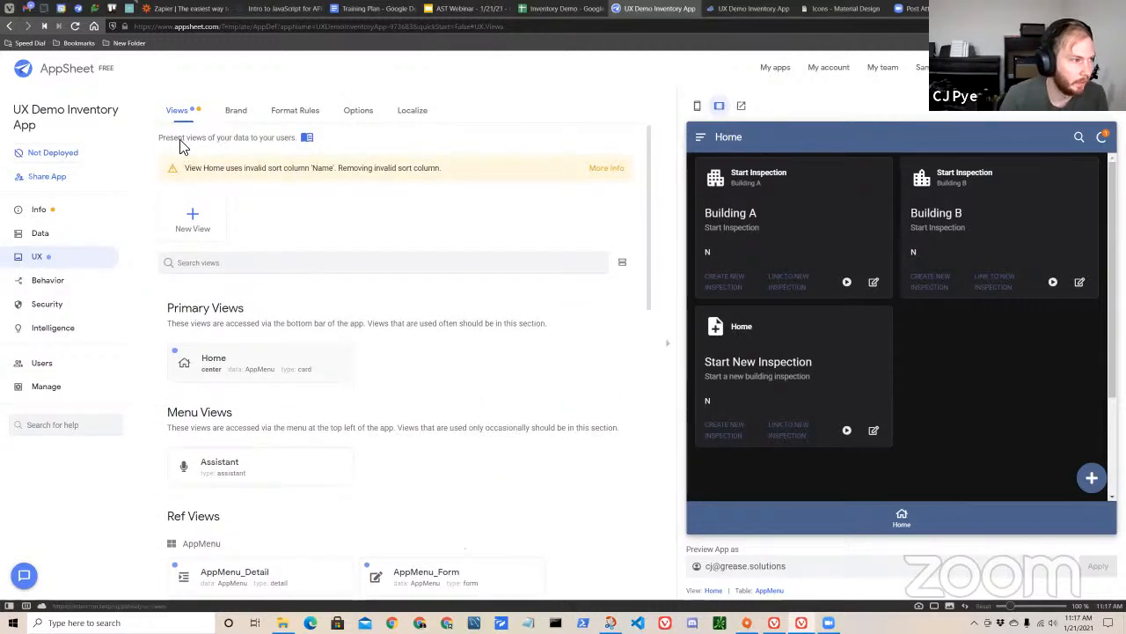
click(64, 236)
click(280, 111)
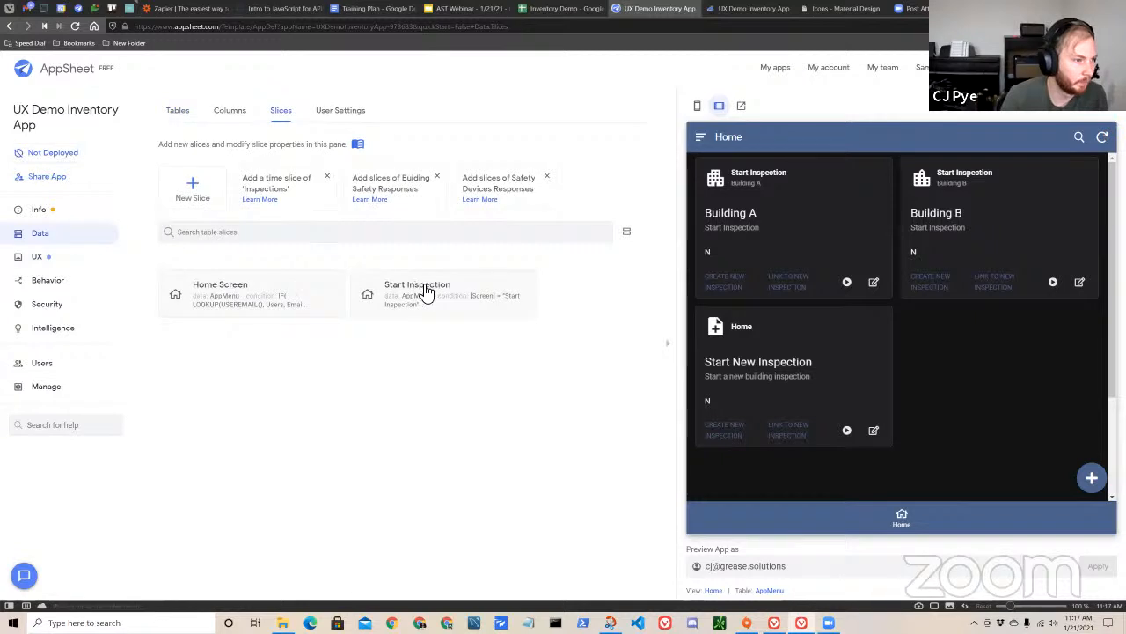
click(299, 315)
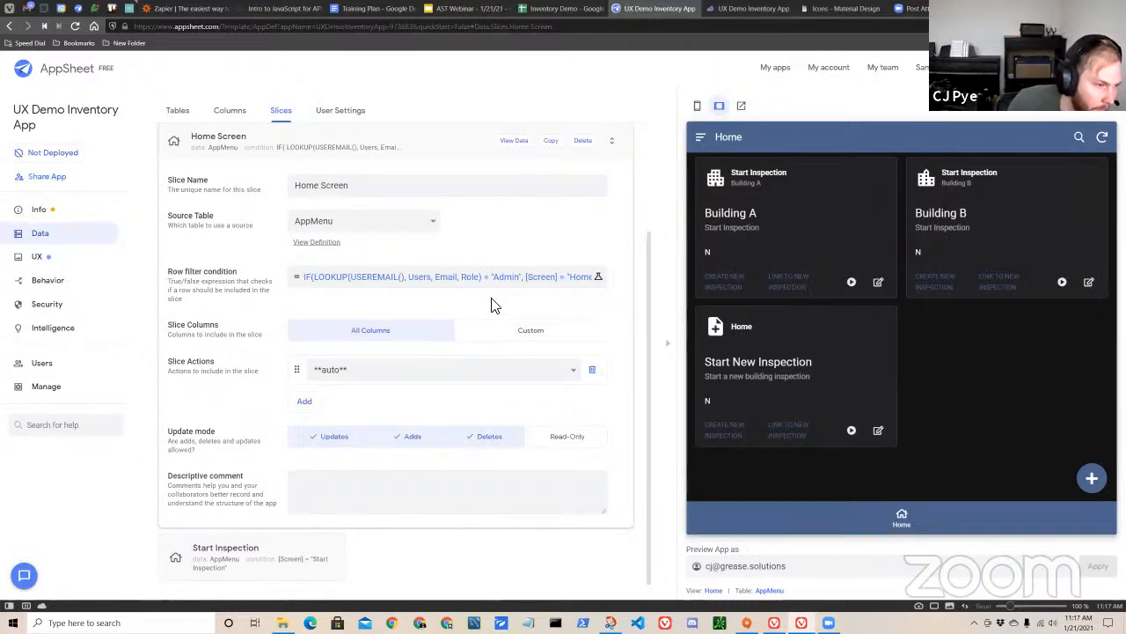
click(510, 284)
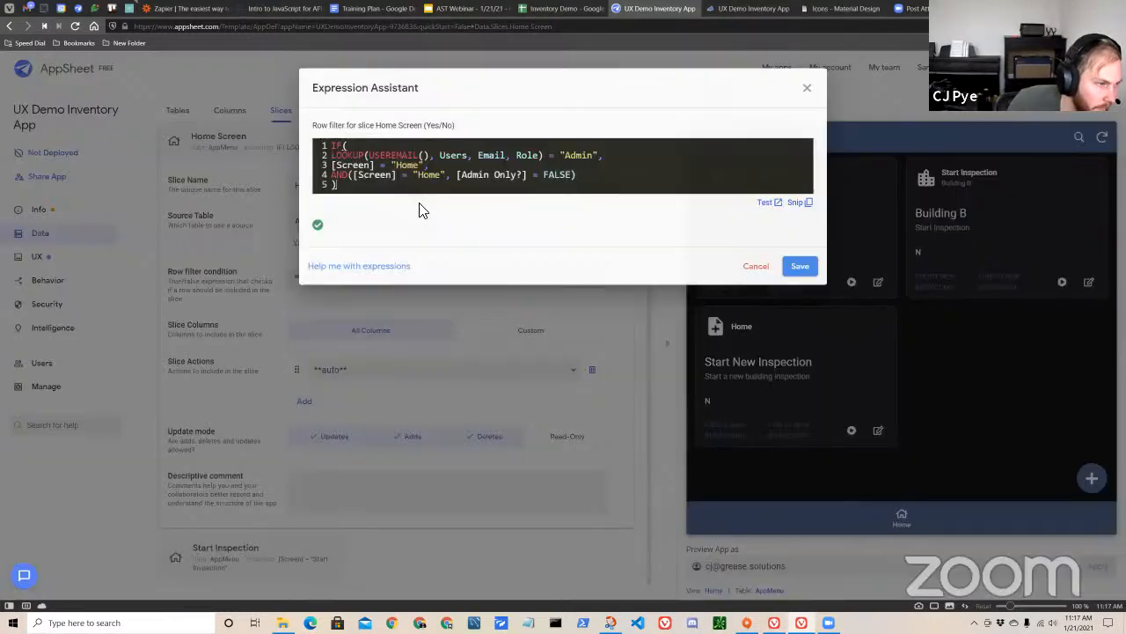
Examine the Home Screen row filter's LOOKUP of the signed-in user's Role against "Admin".
drag(324, 162, 318, 145)
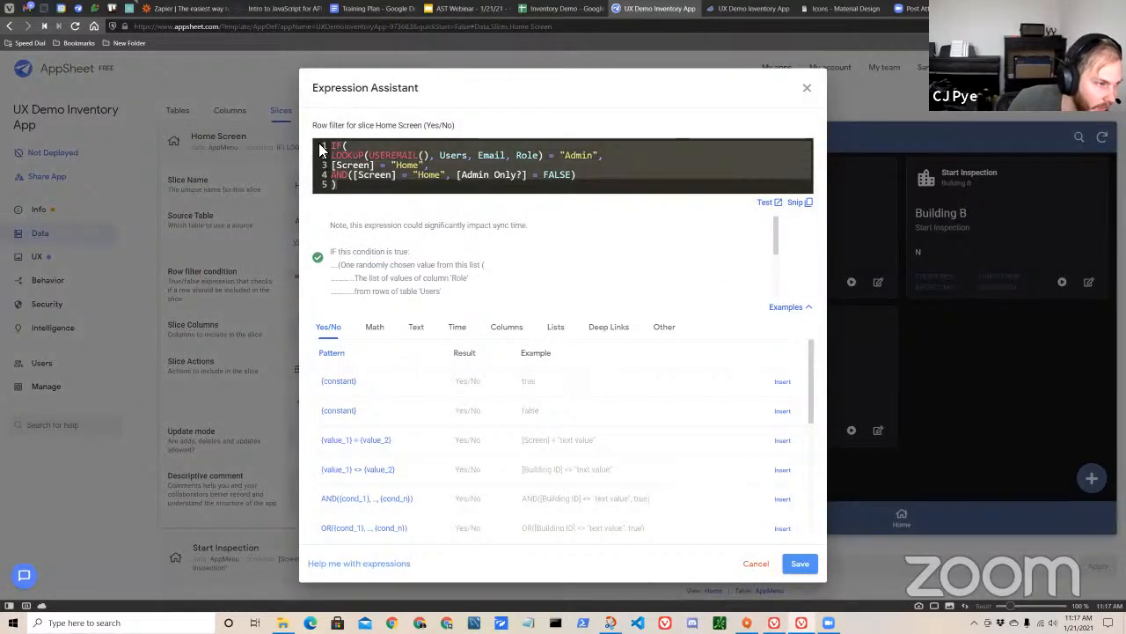
click(395, 188)
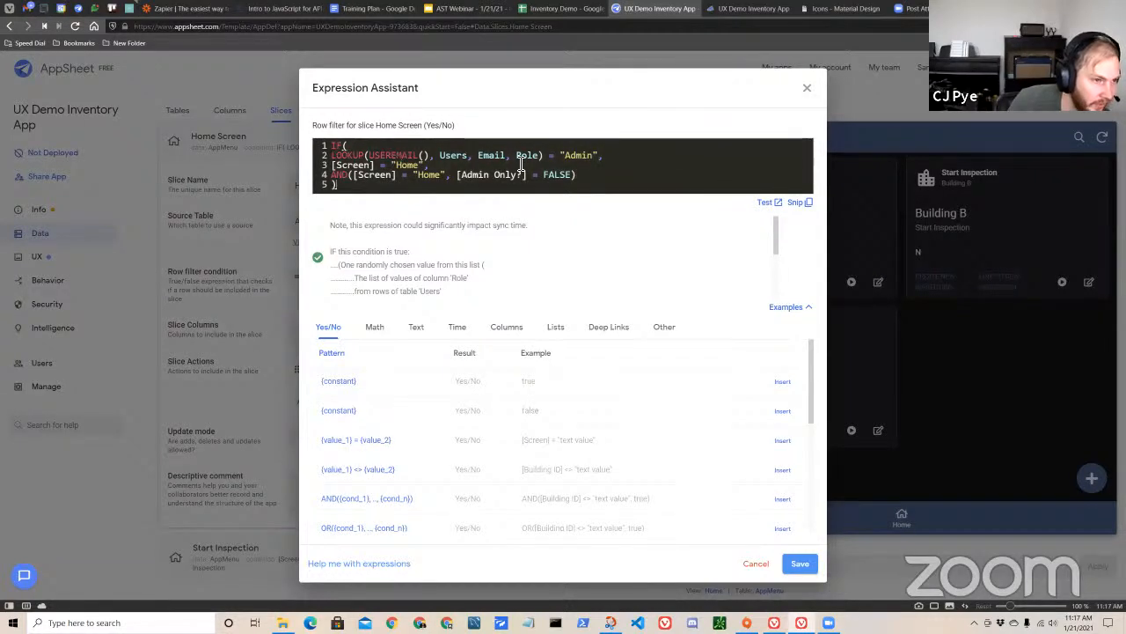
drag(333, 156, 549, 161)
click(595, 160)
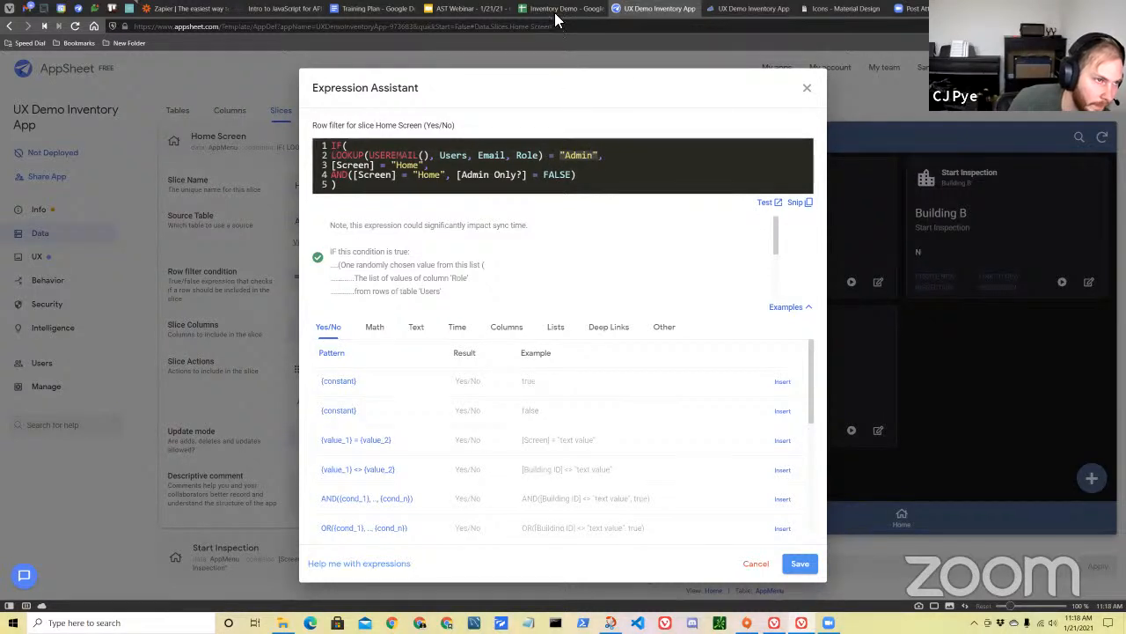
Switch to the Inventory Demo spreadsheet and examine the Role assigned to each person in the Users sheet.
click(148, 588)
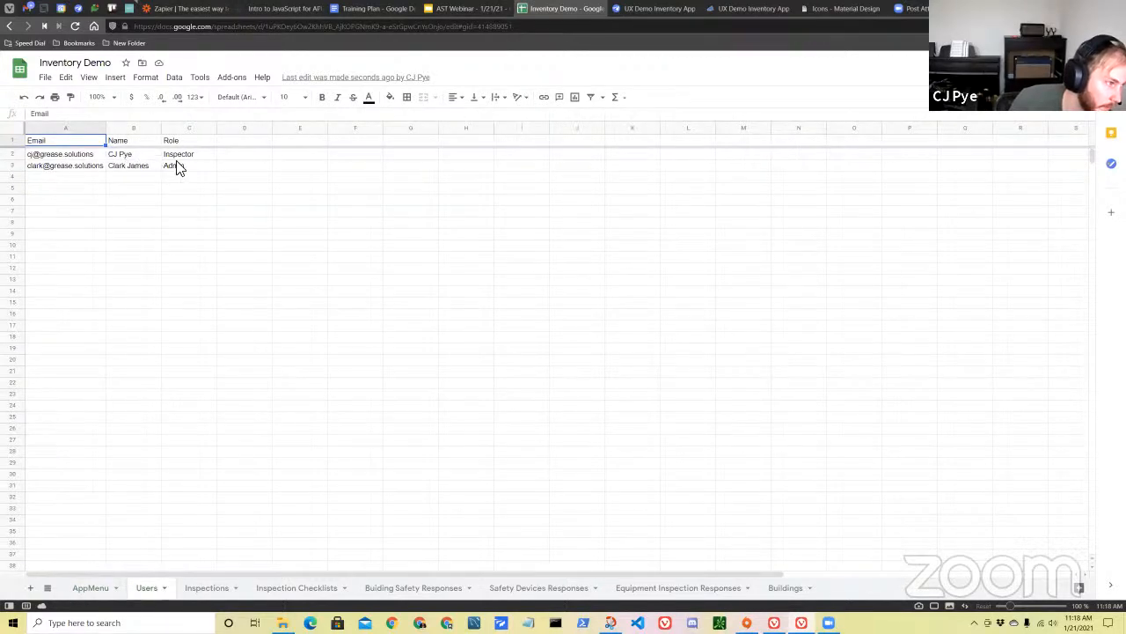
click(16, 154)
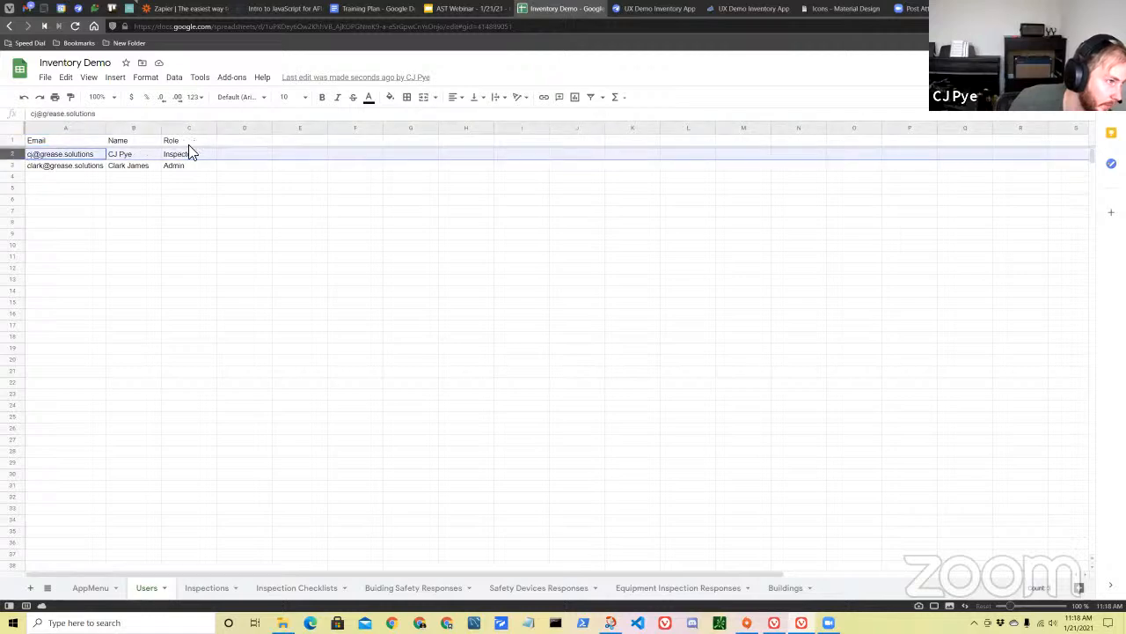
click(192, 129)
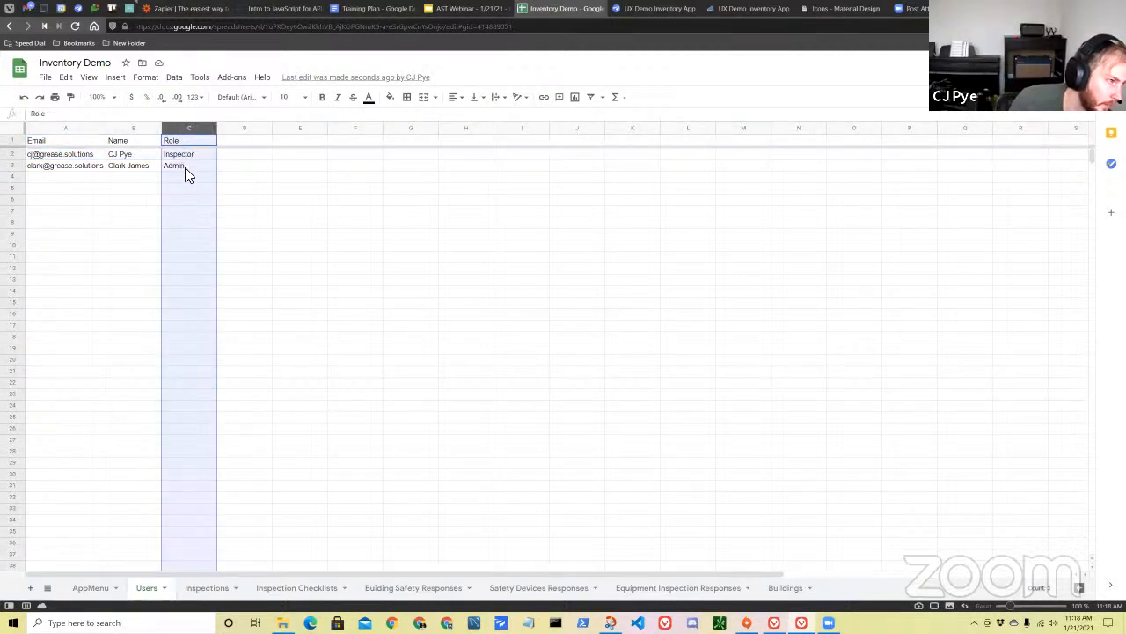
click(201, 154)
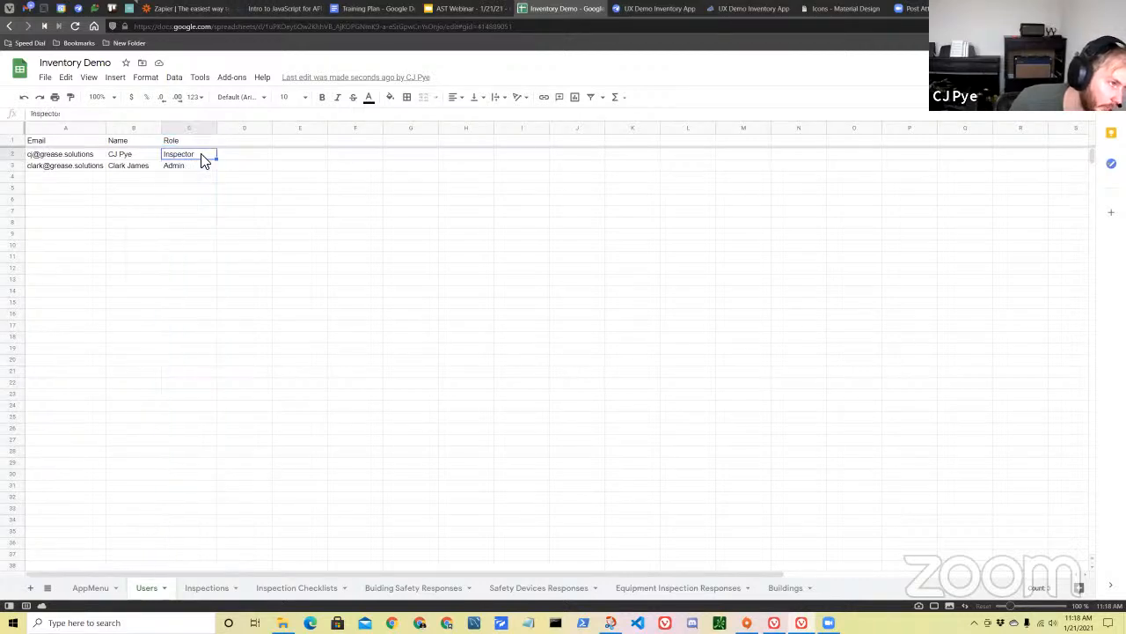
click(185, 166)
key(Up)
click(192, 167)
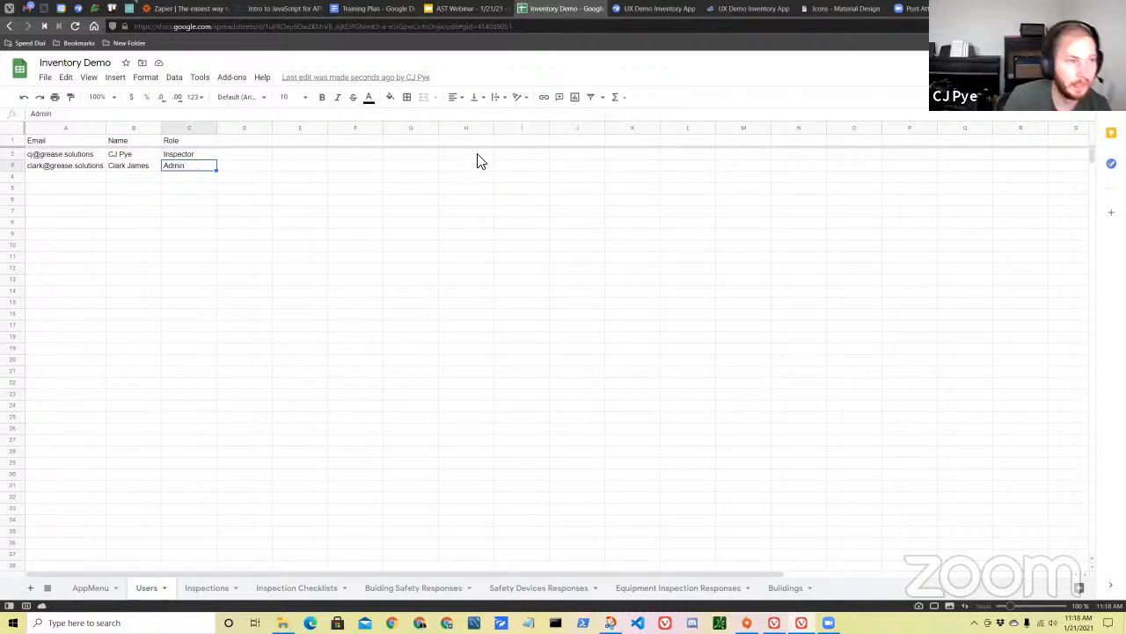
Return to the AppSheet editor and examine how the filter's "Admin" condition leads to the [Screen] = "Home" result.
click(674, 13)
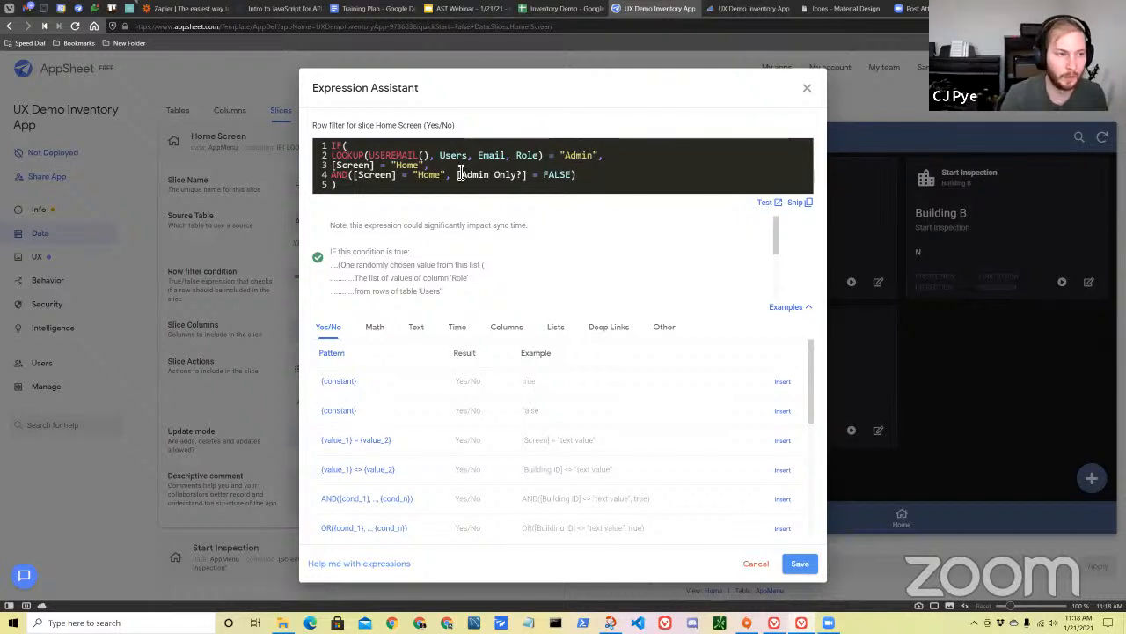
drag(553, 155, 615, 155)
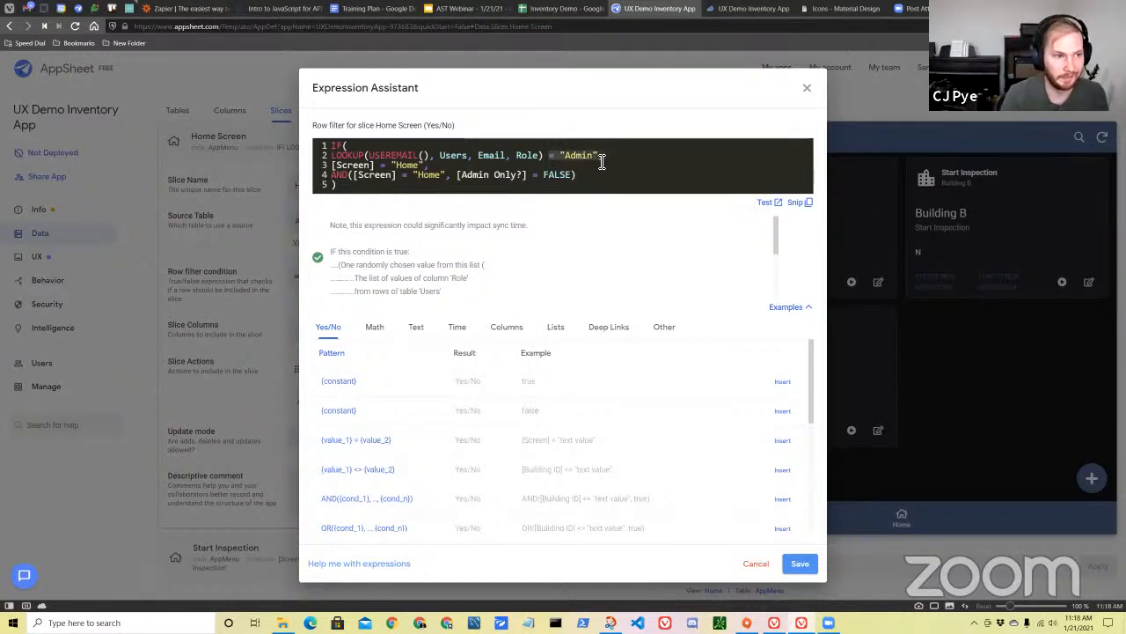
double_click(364, 175)
drag(371, 157, 583, 156)
click(566, 159)
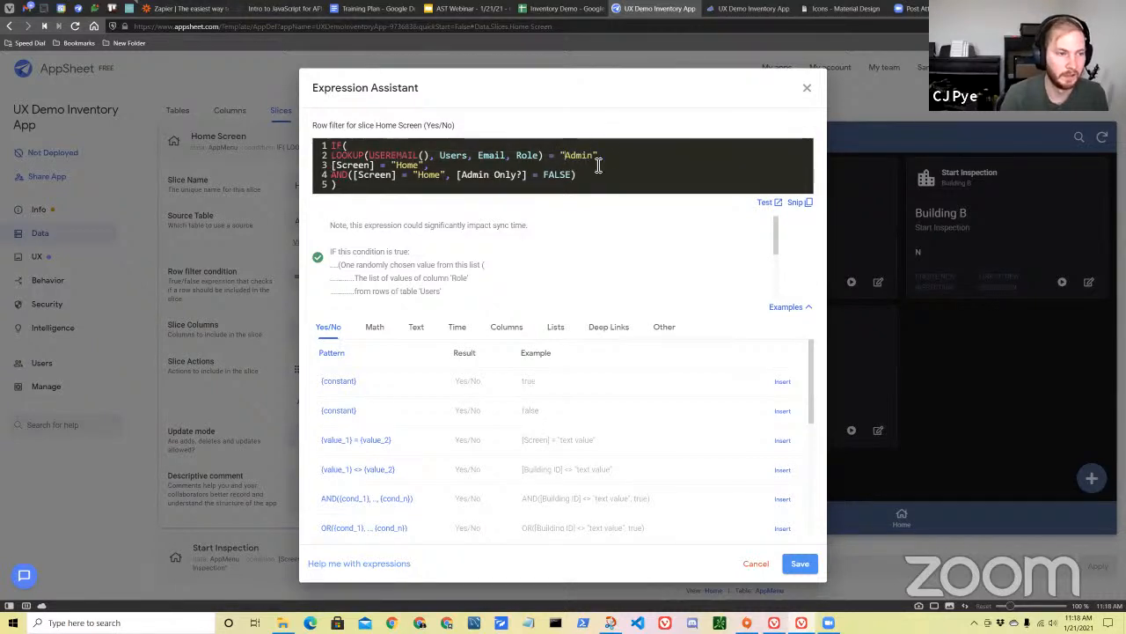
drag(331, 168, 440, 169)
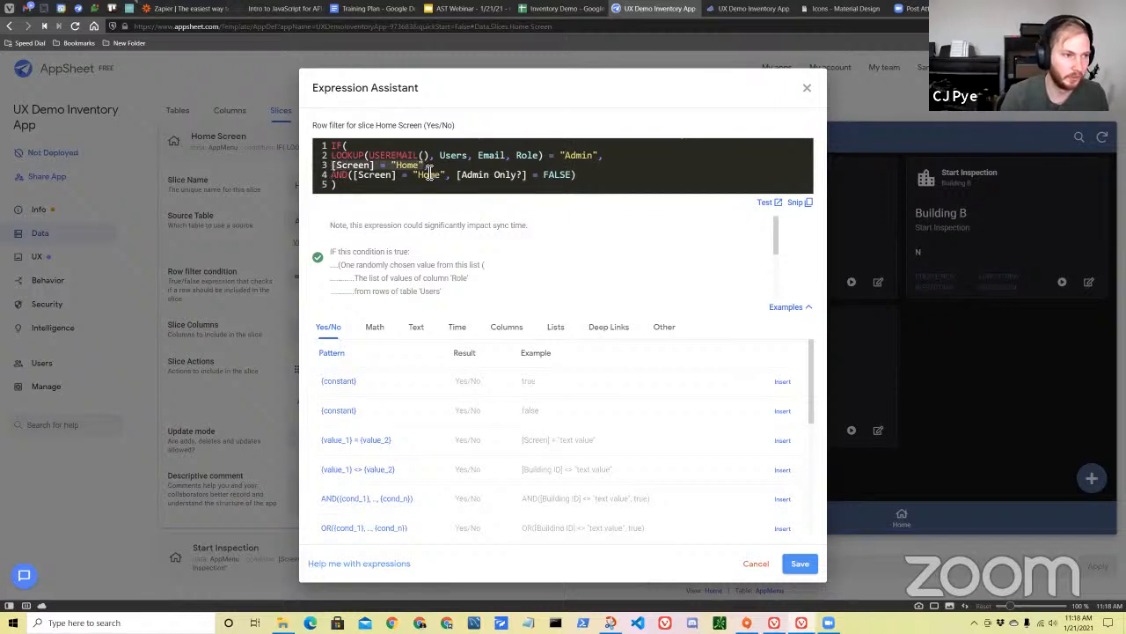
Switch to the Inventory Demo spreadsheet's AppMenu sheet and examine the Screen column and the Start New Inspection row.
click(563, 10)
click(101, 587)
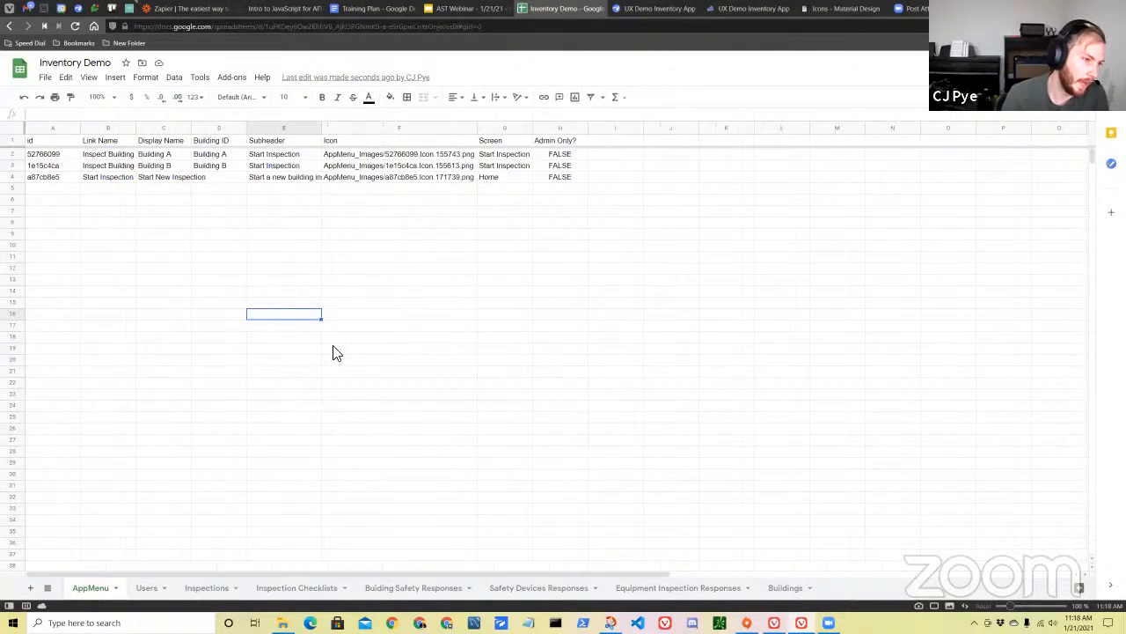
click(502, 128)
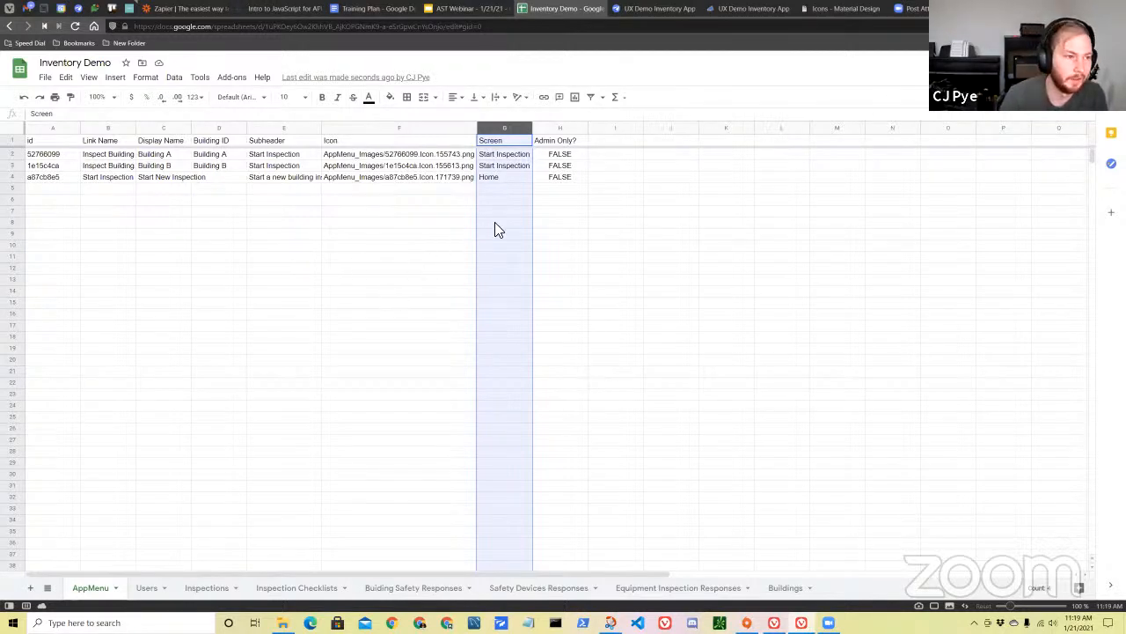
click(16, 177)
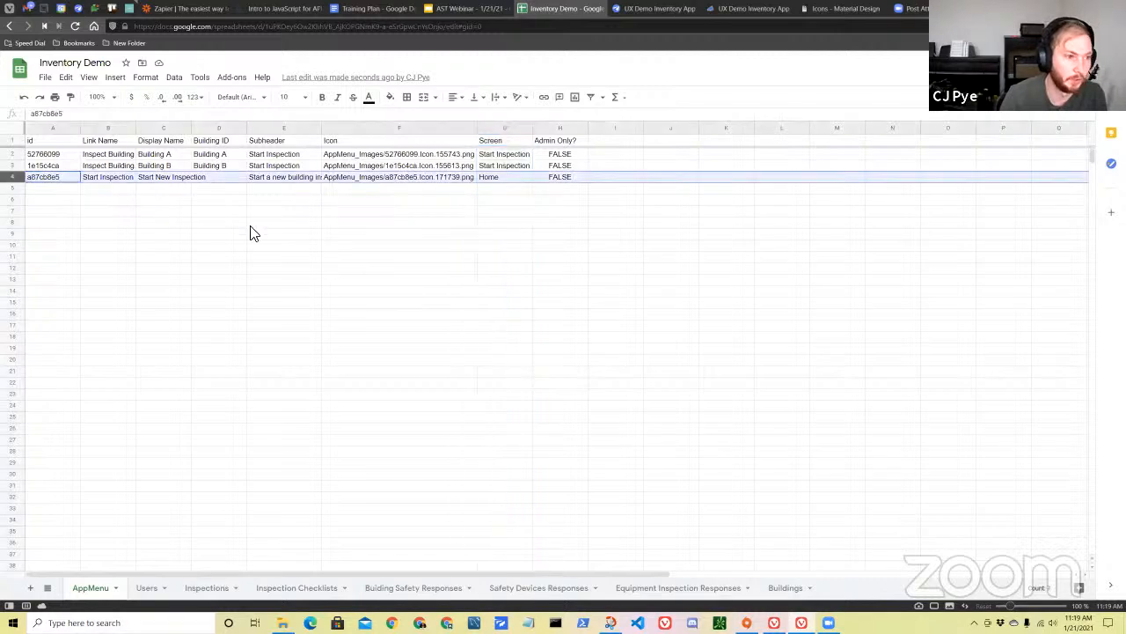
click(510, 178)
click(151, 179)
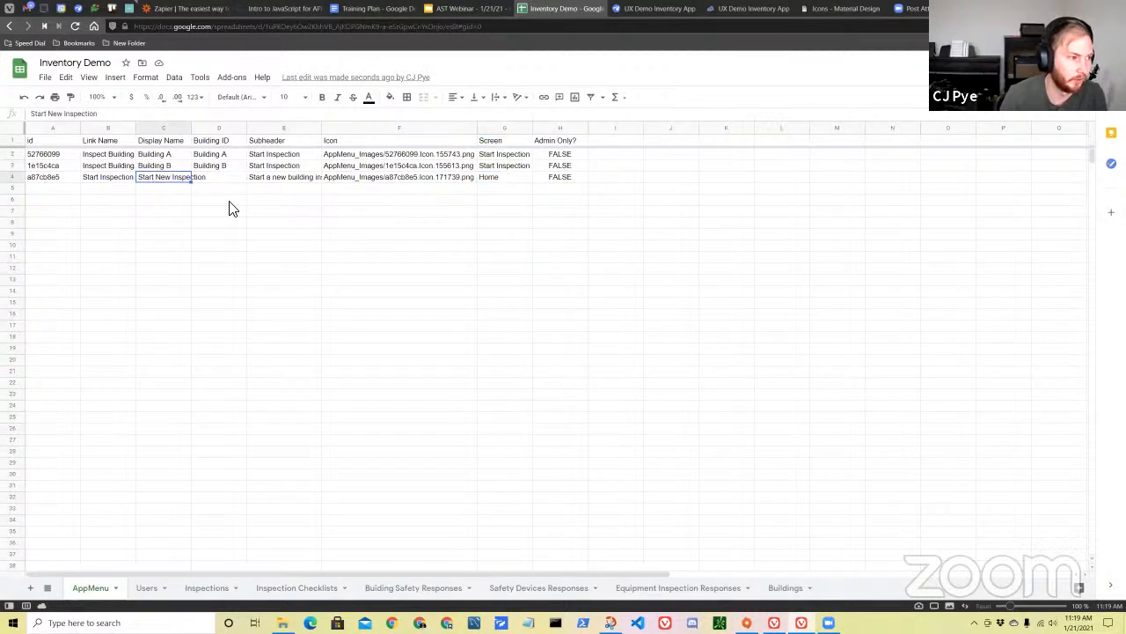
click(519, 181)
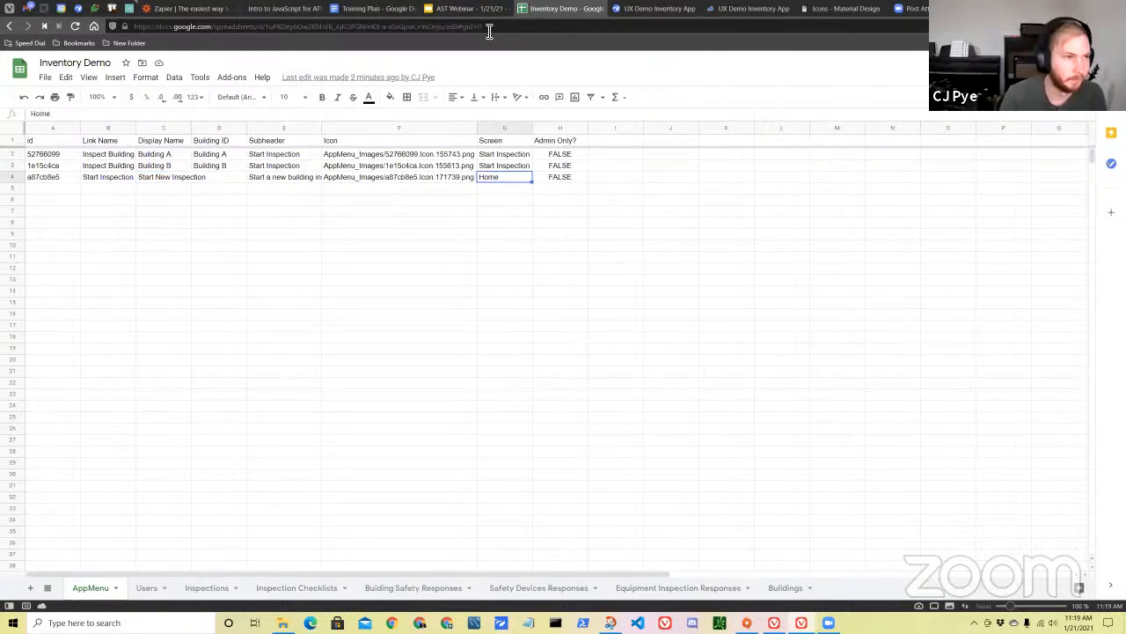
Return to the AppSheet editor and examine the filter's AND branch combining [Screen] = "Home" with [Admin Only?] = FALSE.
click(646, 14)
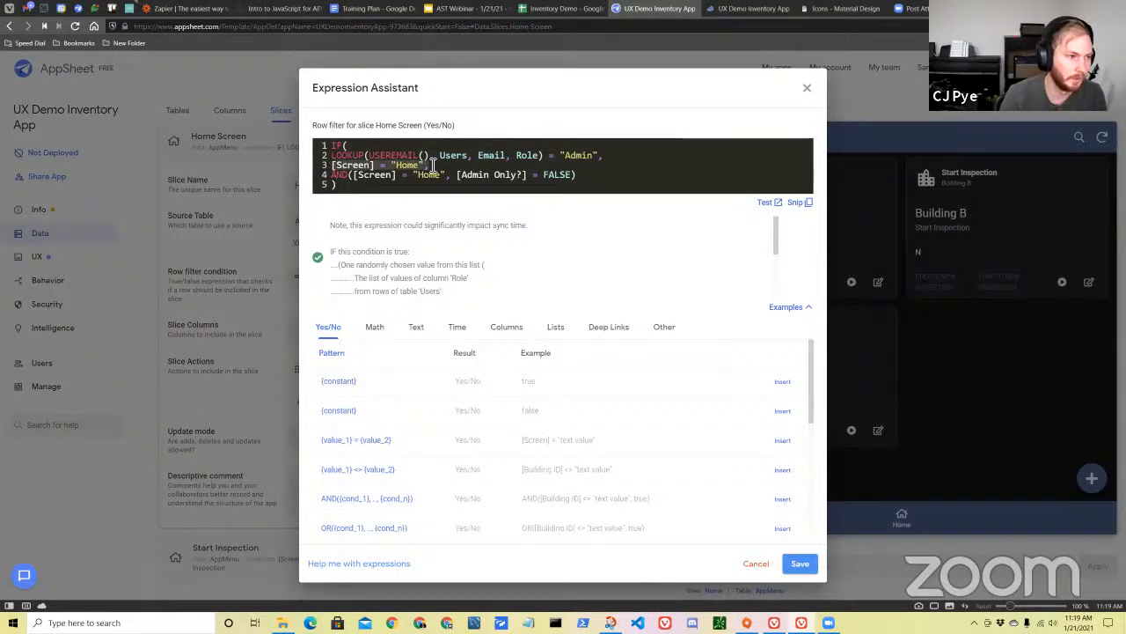
click(600, 155)
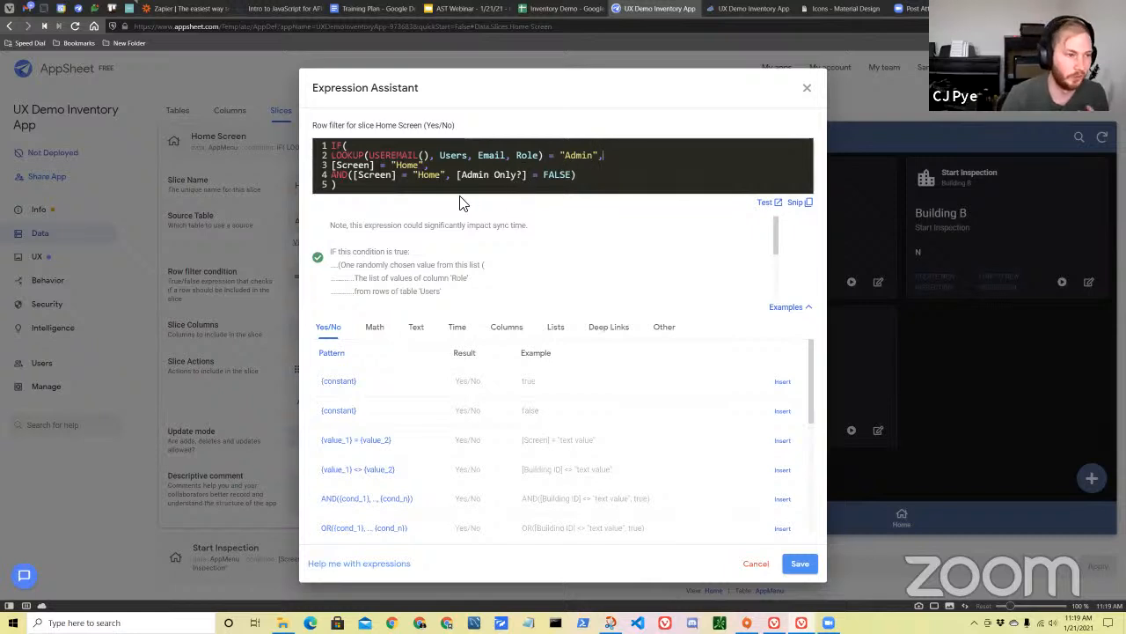
drag(331, 176, 587, 181)
click(403, 176)
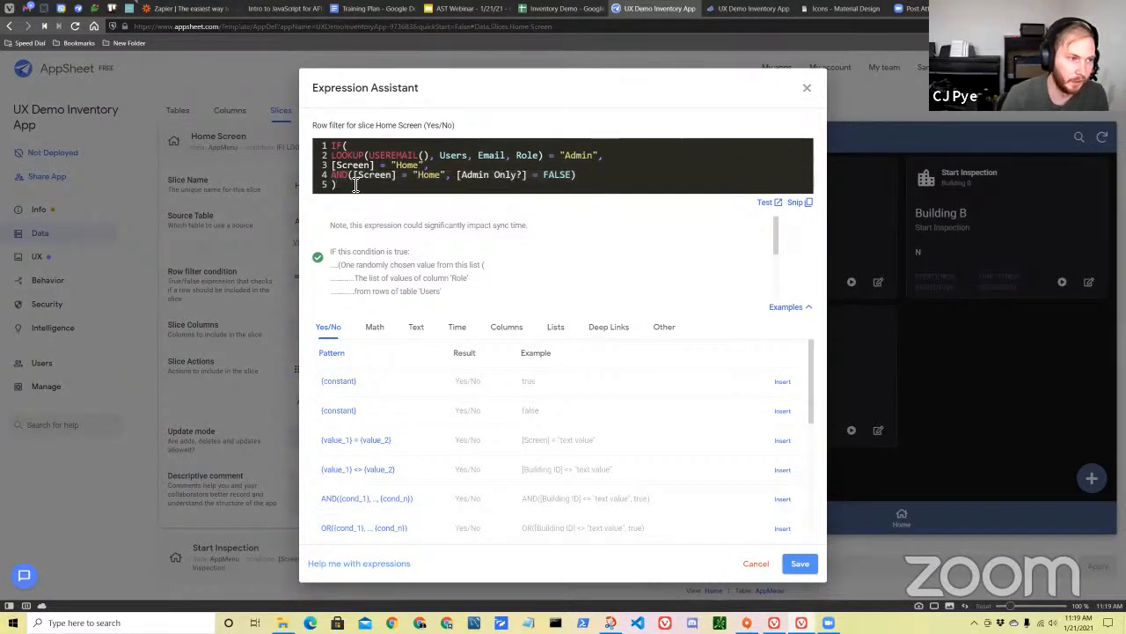
click(356, 185)
click(449, 180)
drag(438, 178, 354, 181)
click(463, 186)
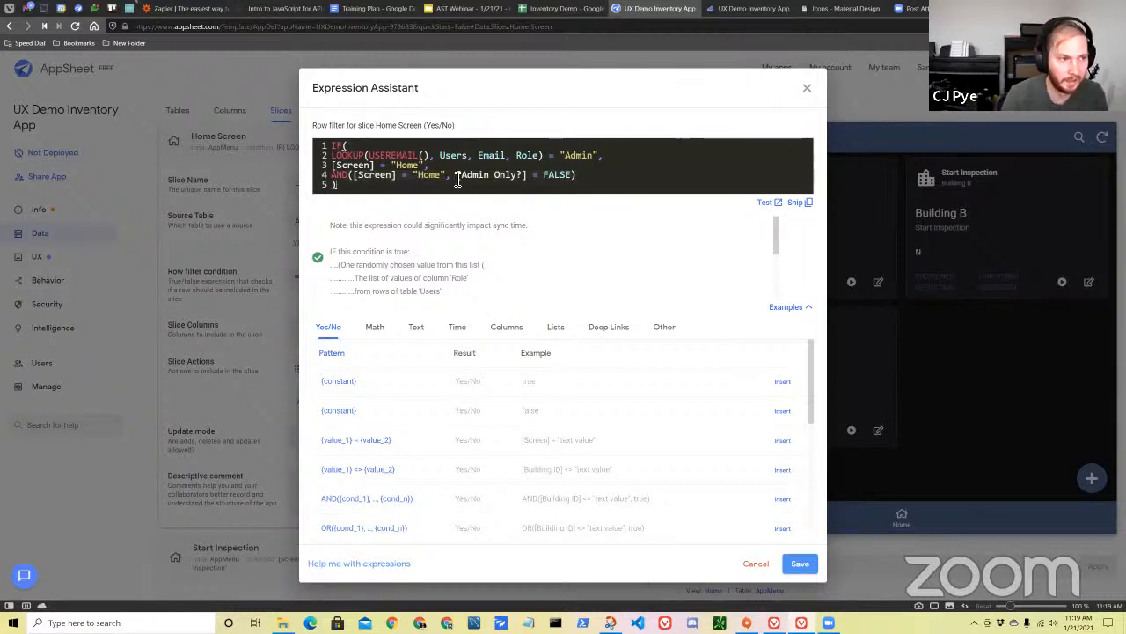
drag(456, 177, 574, 179)
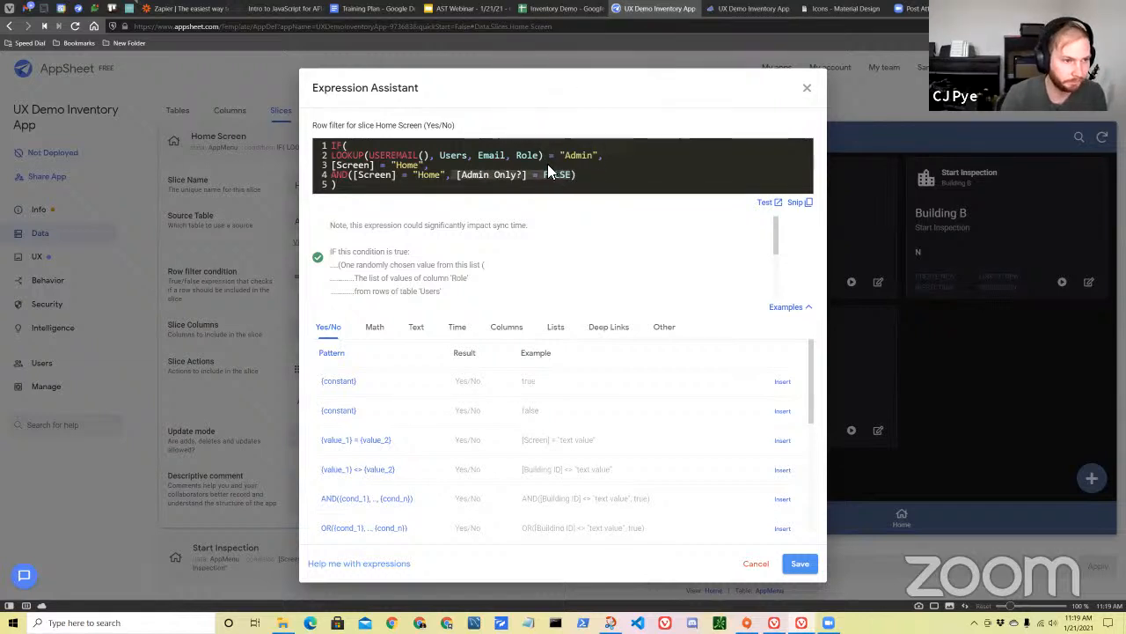
Switch to the Inventory Demo spreadsheet and examine the AppMenu sheet's Admin Only? column and the empty row below the entries.
click(559, 9)
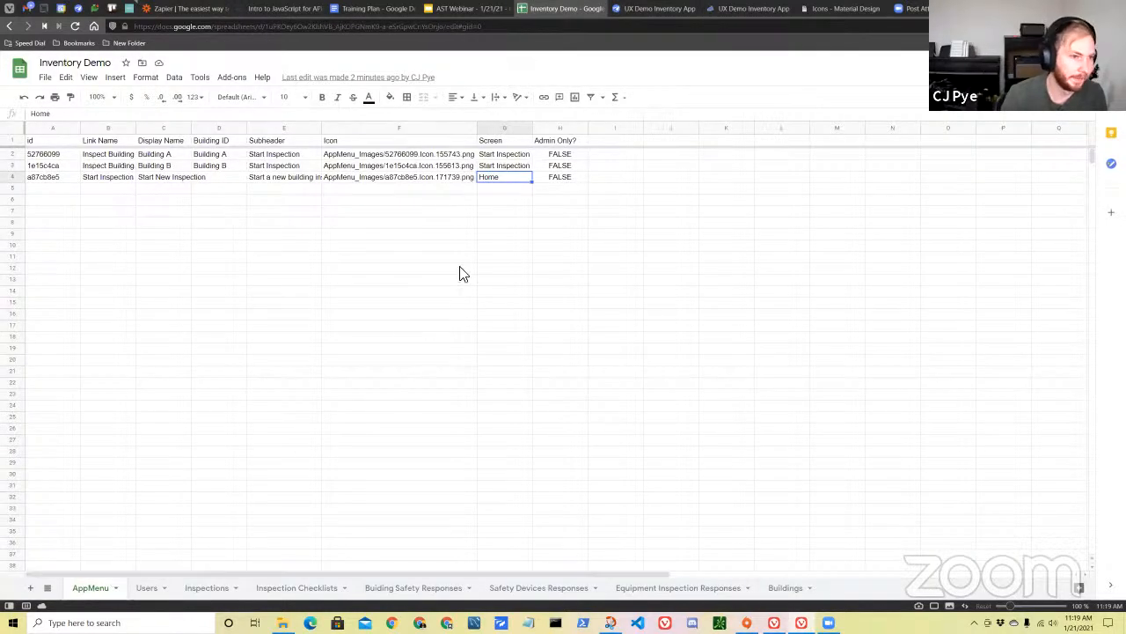
click(542, 130)
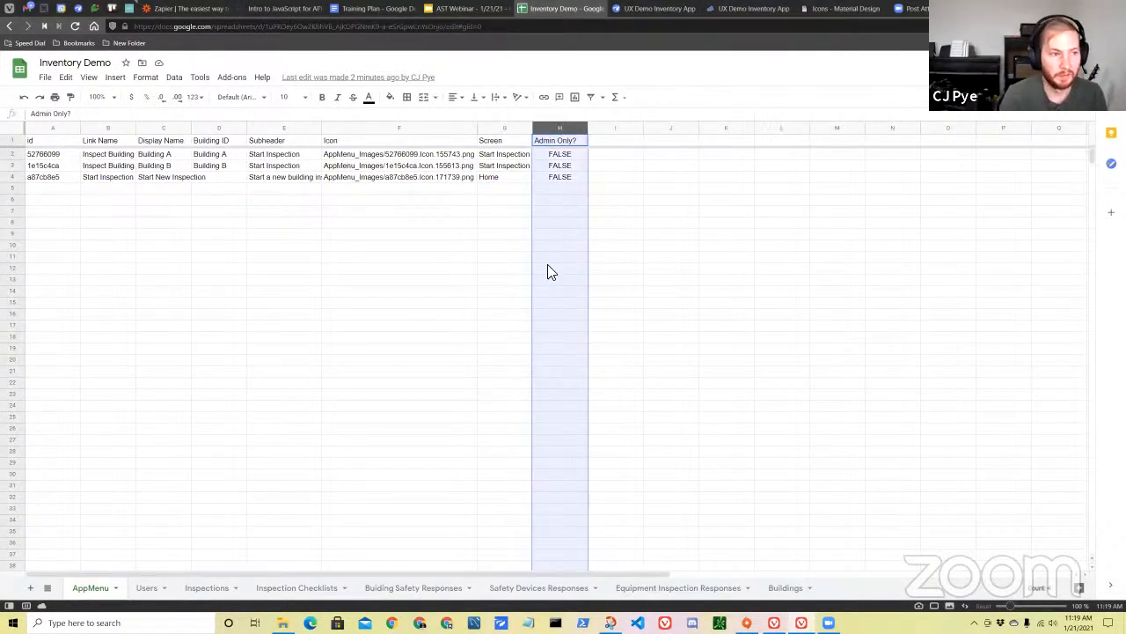
drag(562, 155, 565, 181)
click(567, 200)
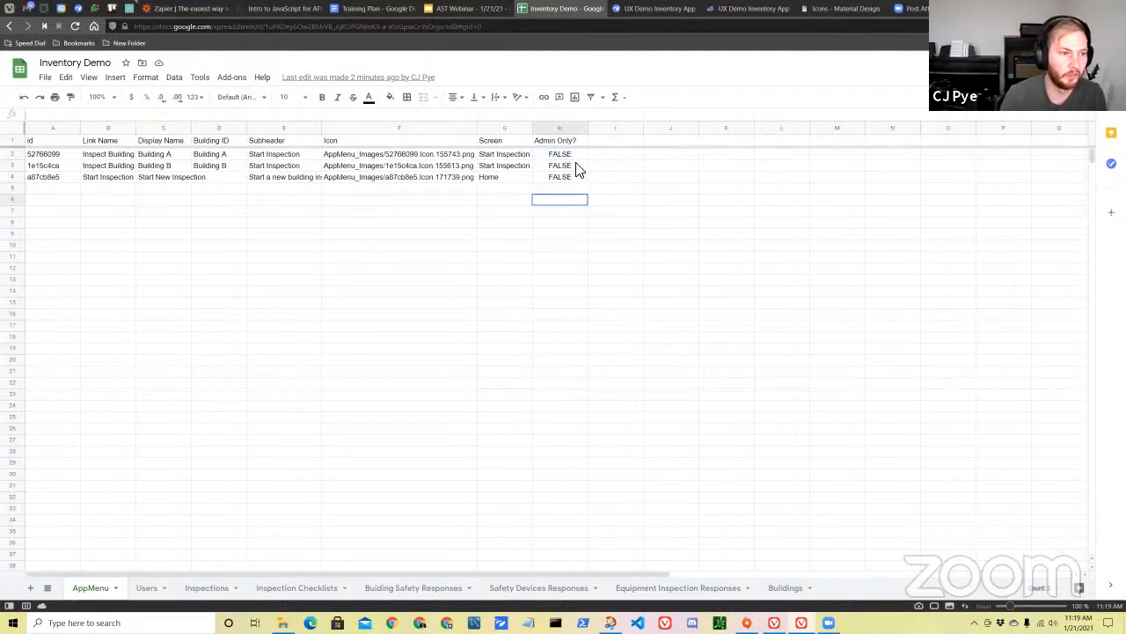
click(14, 189)
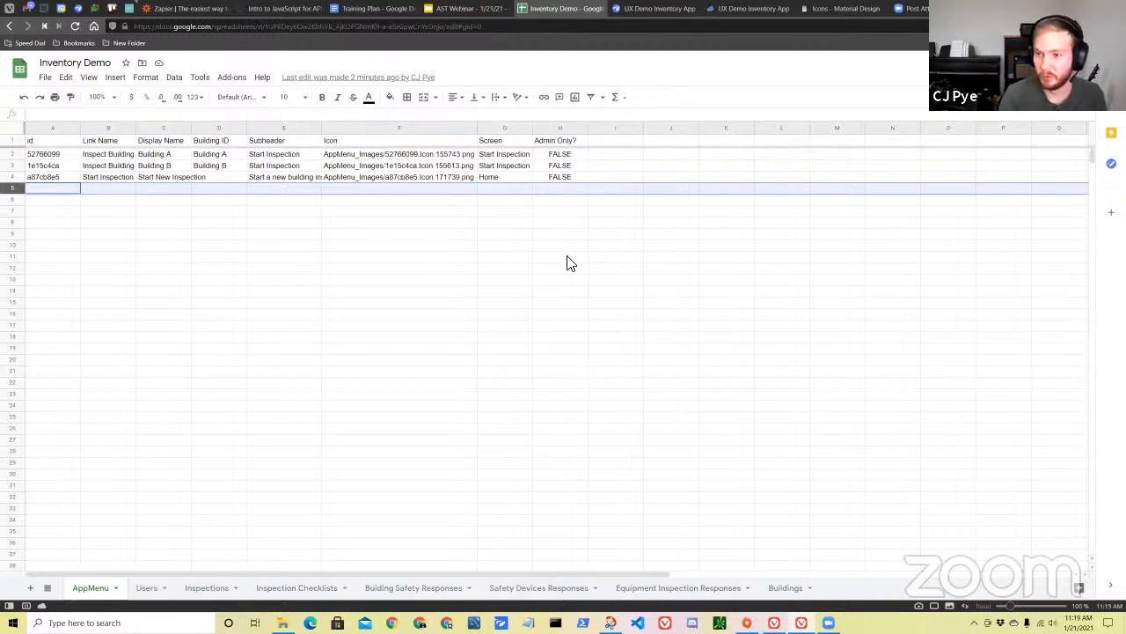
Return to the AppSheet editor, close the slice's filter expression, and set the Home view's data source to Home Screen (slice).
click(652, 10)
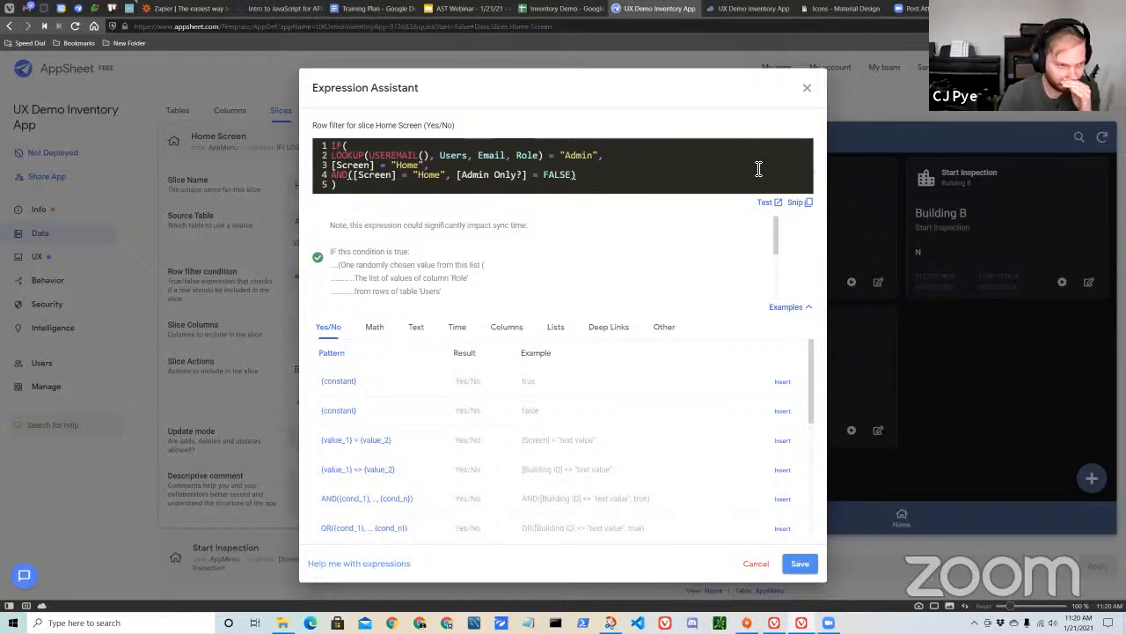
click(808, 90)
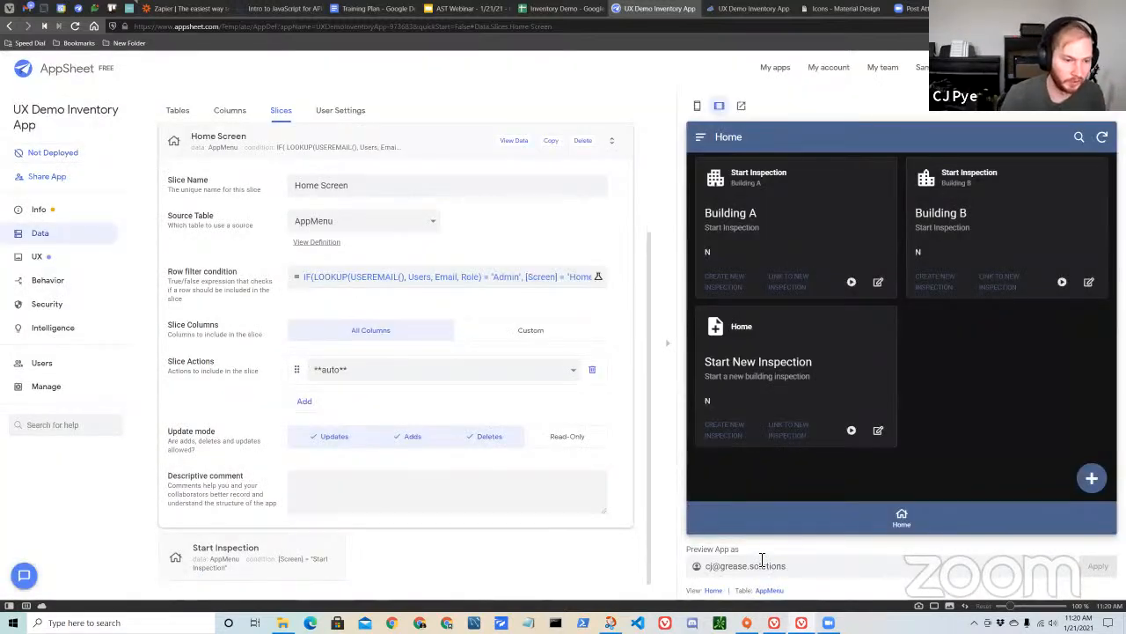
click(715, 592)
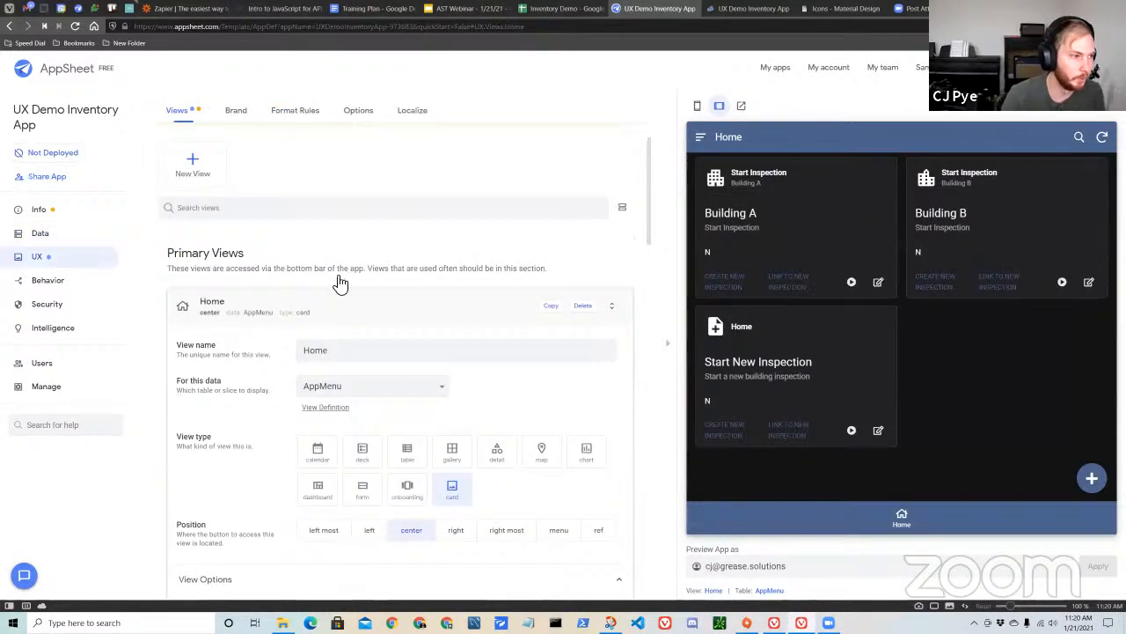
click(312, 322)
click(345, 305)
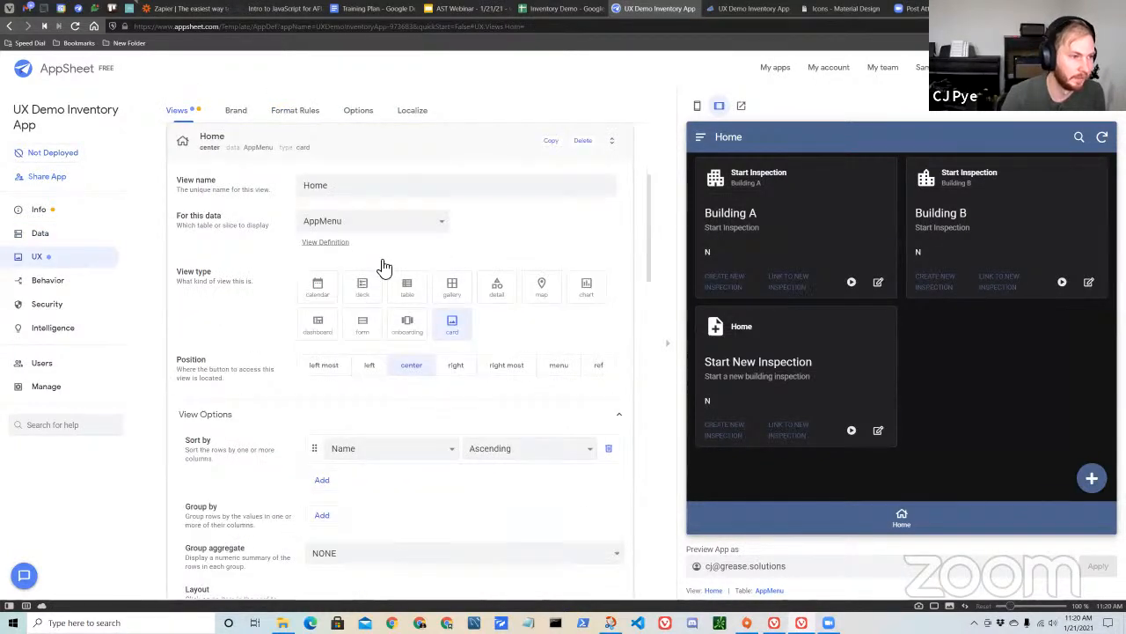
click(393, 227)
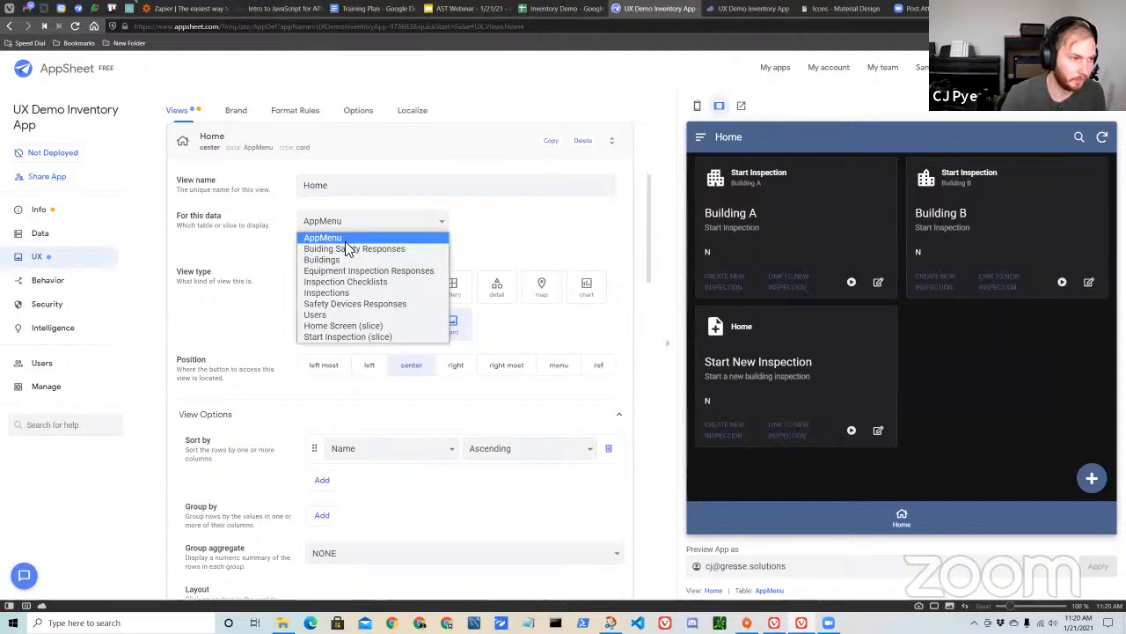
click(377, 326)
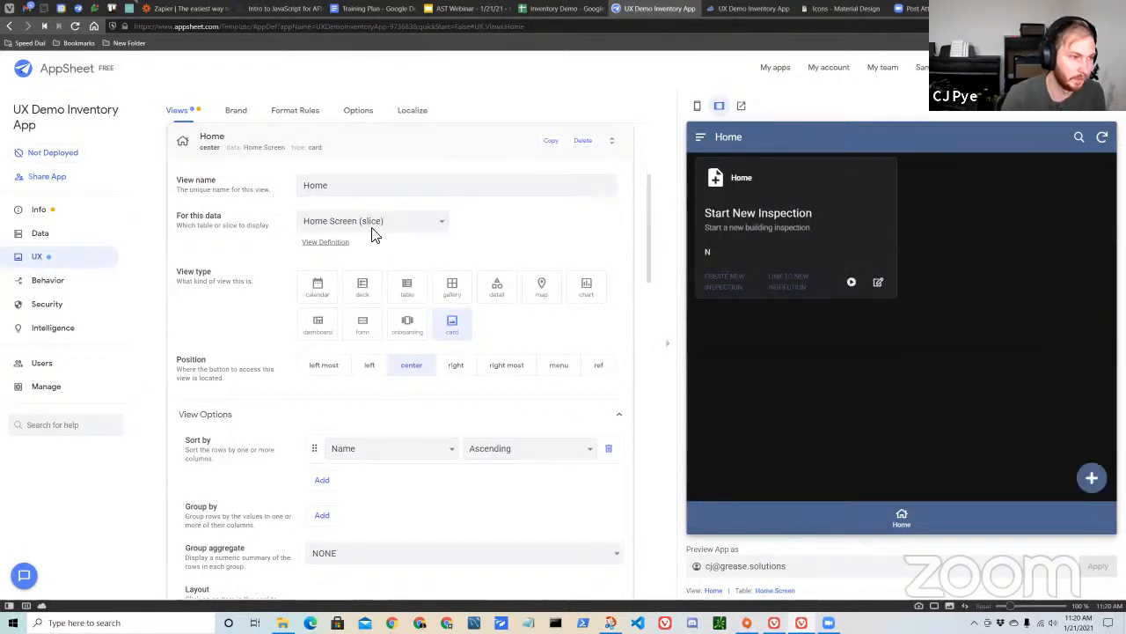
Reopen the Home view's settings from the preview and examine its view type and card layout options.
click(402, 148)
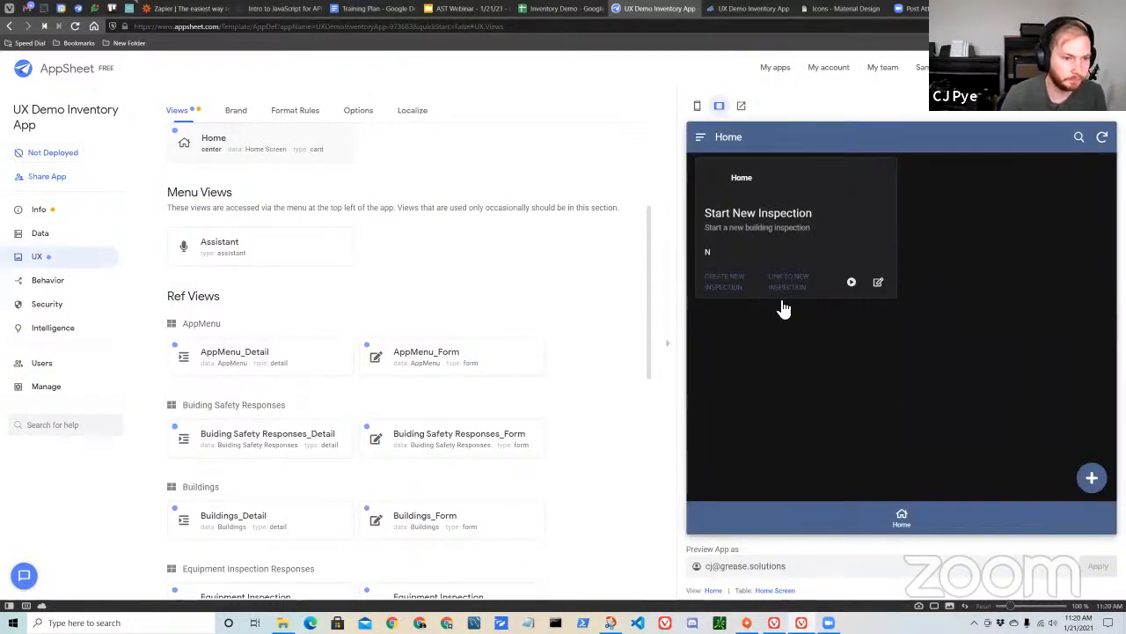
scroll(562, 416, up, 1)
click(714, 591)
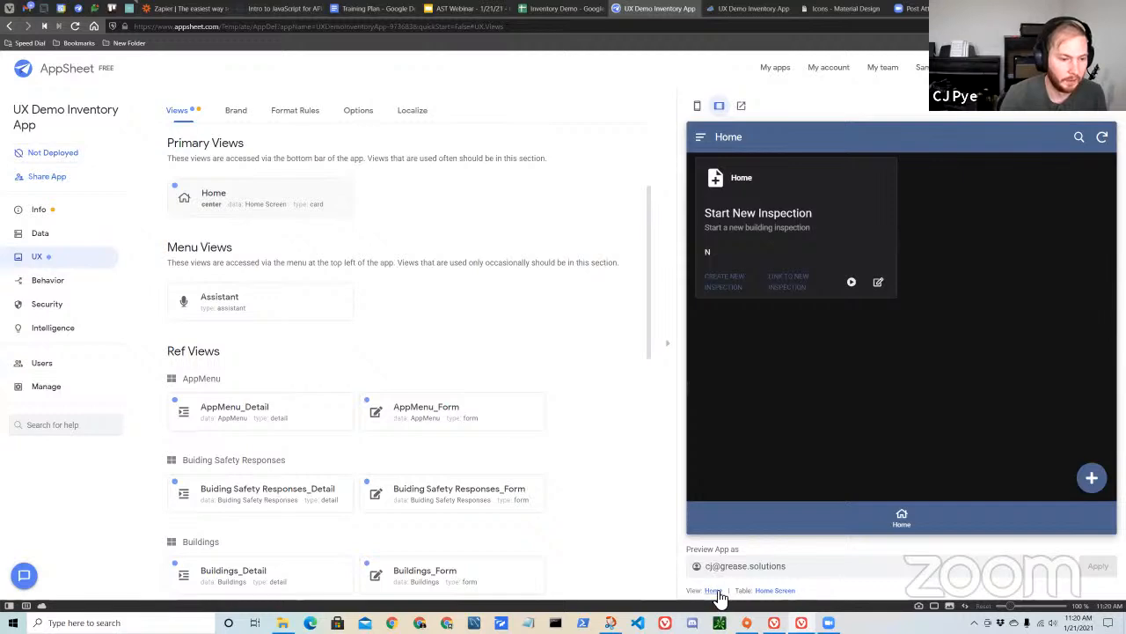
scroll(477, 387, down, 4)
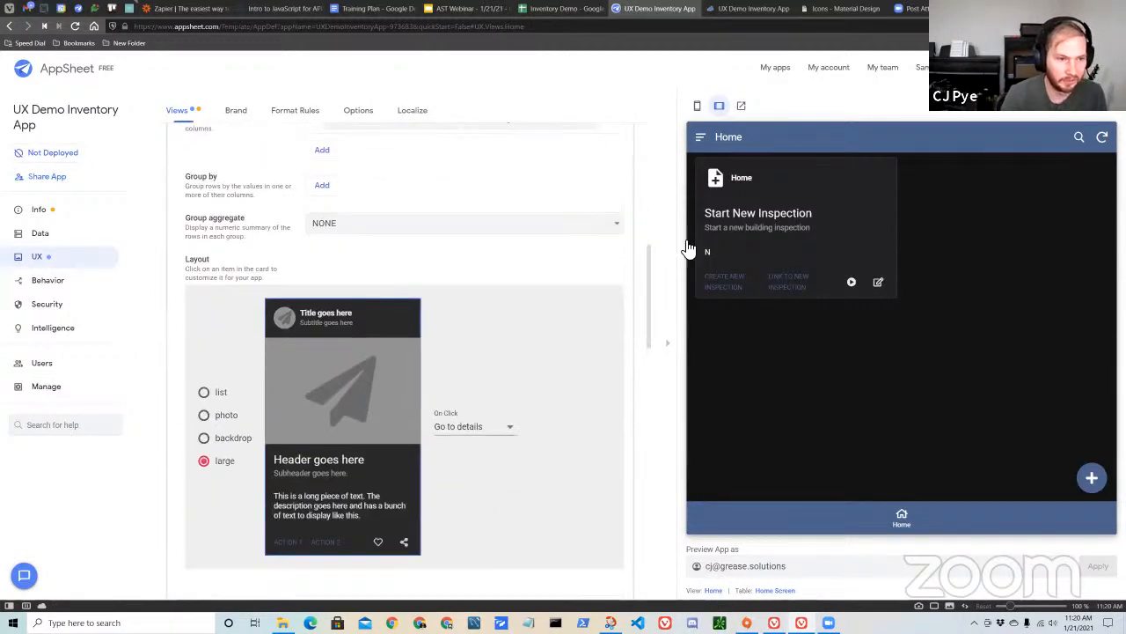
scroll(473, 322, down, 2)
scroll(443, 352, up, 1)
scroll(235, 385, up, 1)
scroll(231, 397, down, 1)
scroll(425, 335, up, 3)
scroll(424, 335, up, 1)
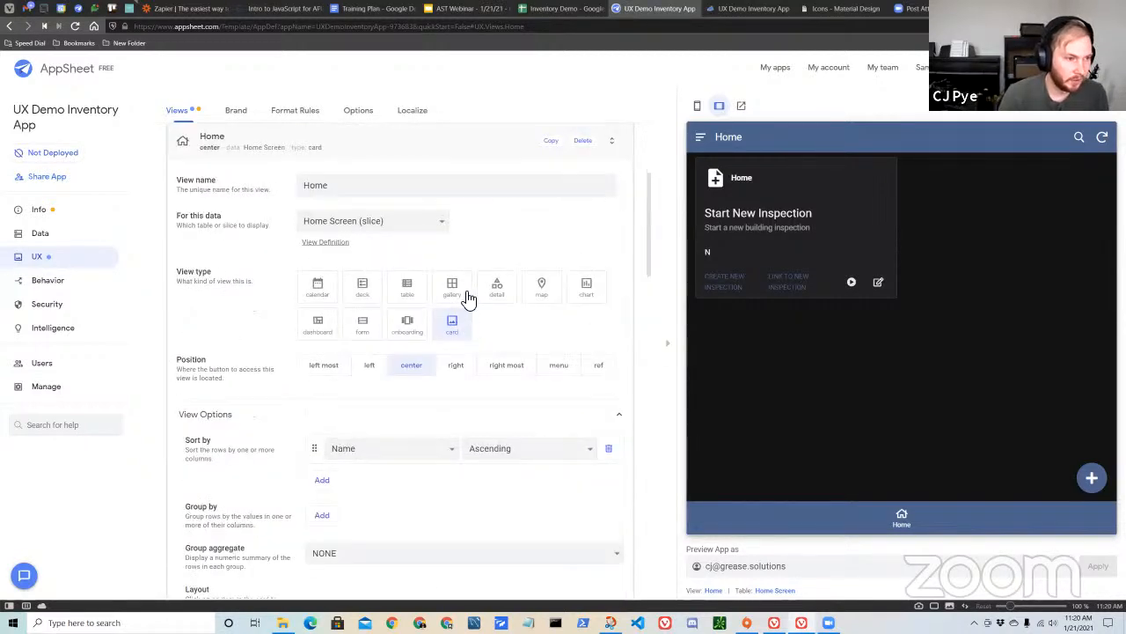
Try the gallery view type for the Home view and return it to card.
click(453, 286)
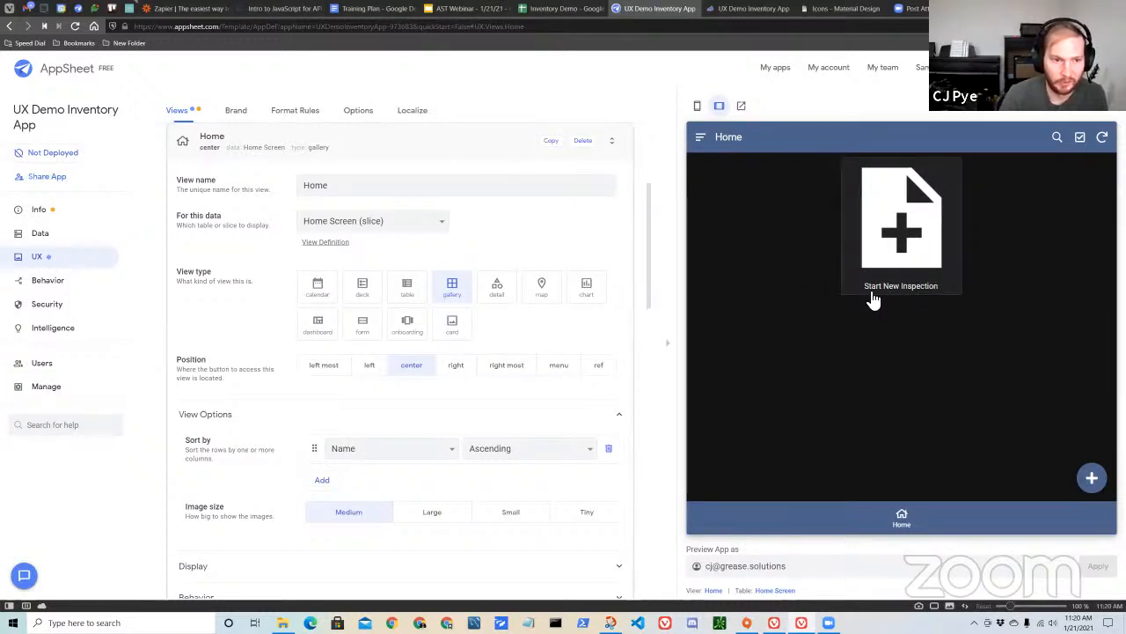
scroll(482, 336, down, 2)
scroll(486, 336, down, 3)
scroll(490, 335, up, 4)
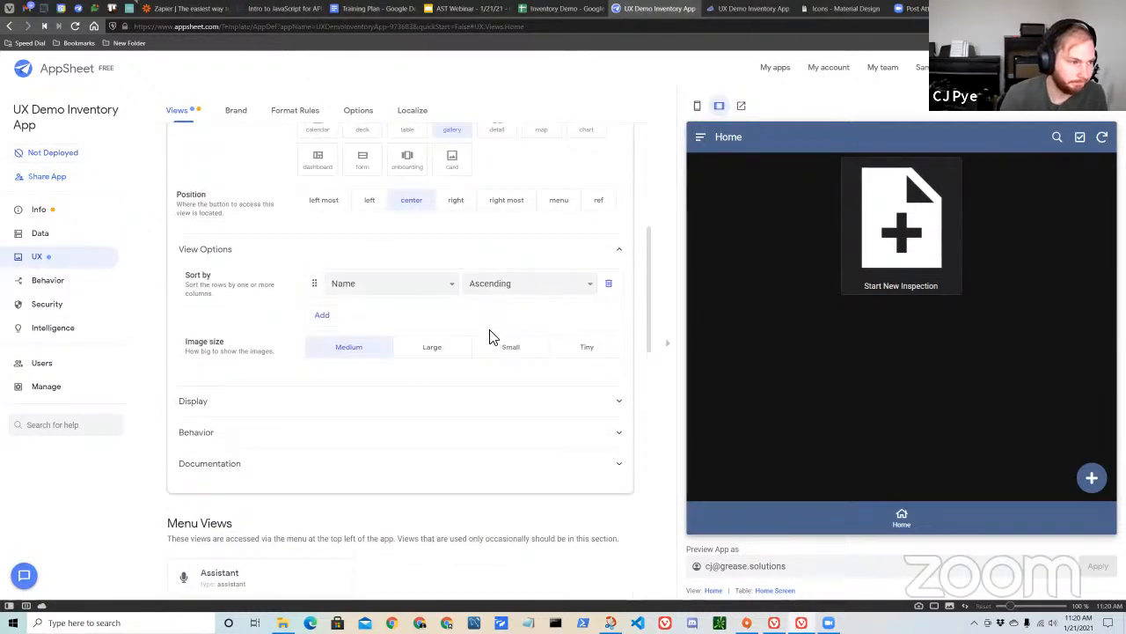
click(458, 270)
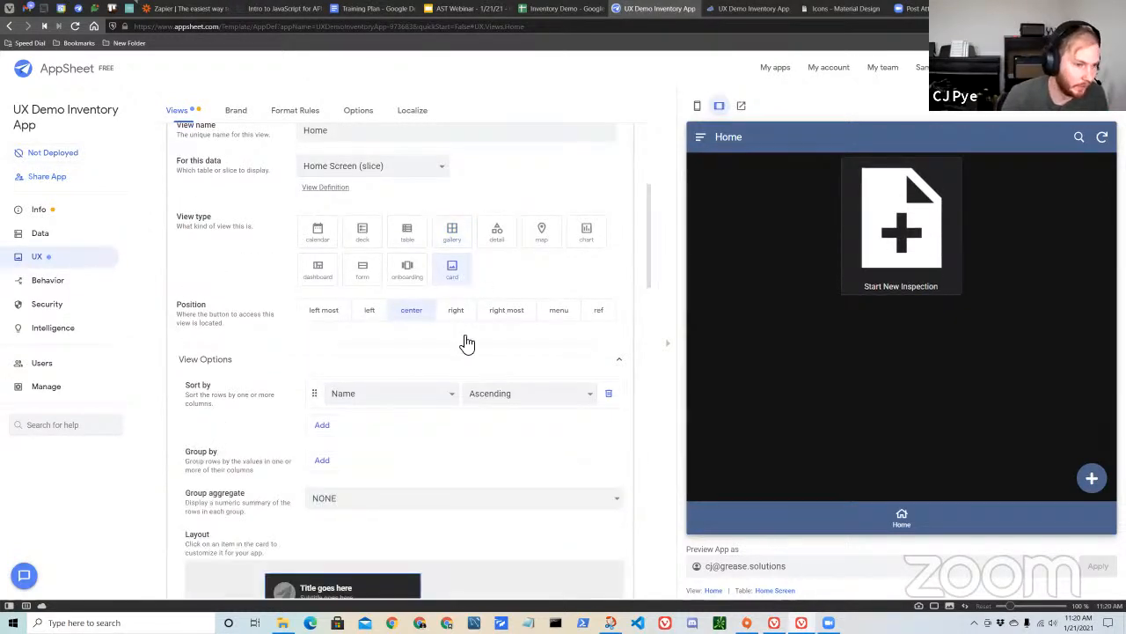
Try the backdrop, photo and list card layouts for the Home view and return to the large layout.
scroll(414, 405, down, 2)
scroll(404, 426, down, 2)
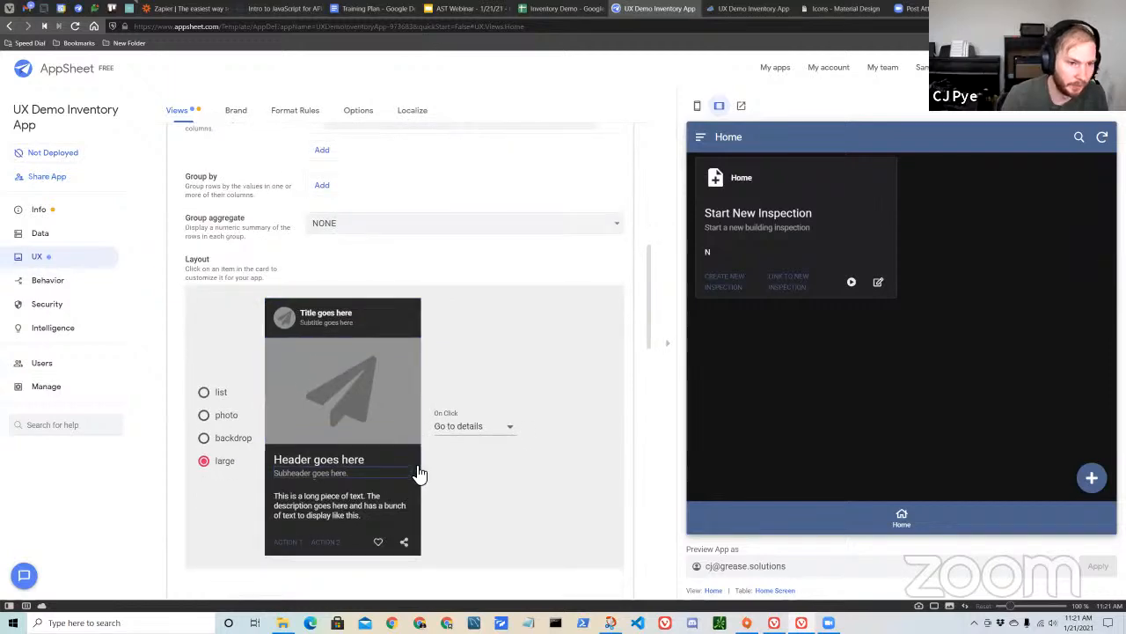
scroll(420, 472, down, 1)
click(221, 327)
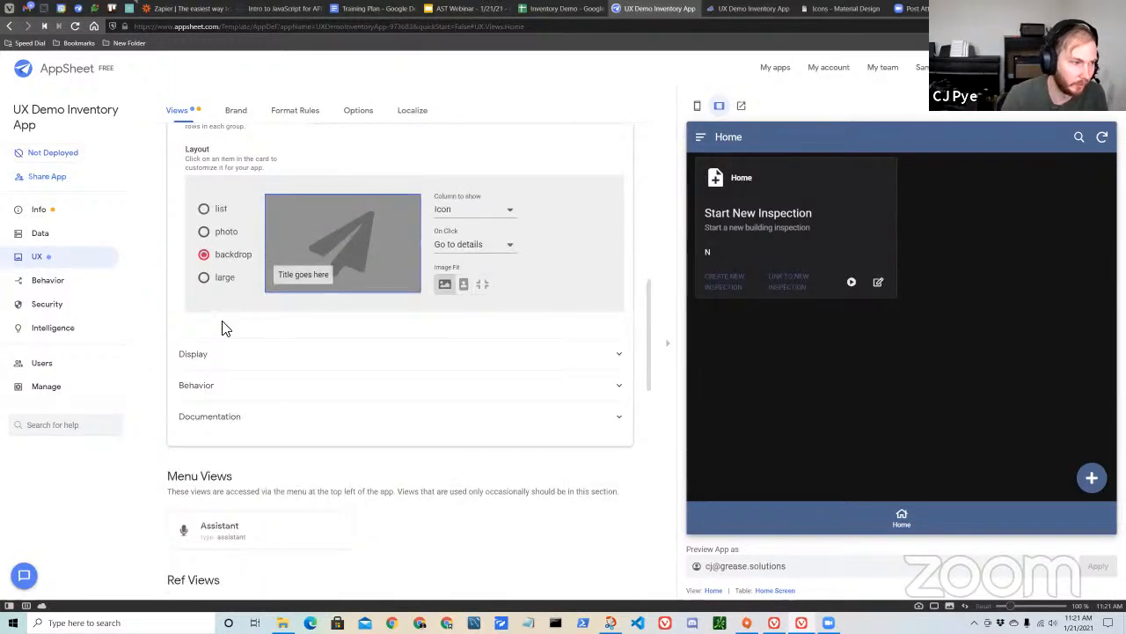
click(222, 233)
click(219, 215)
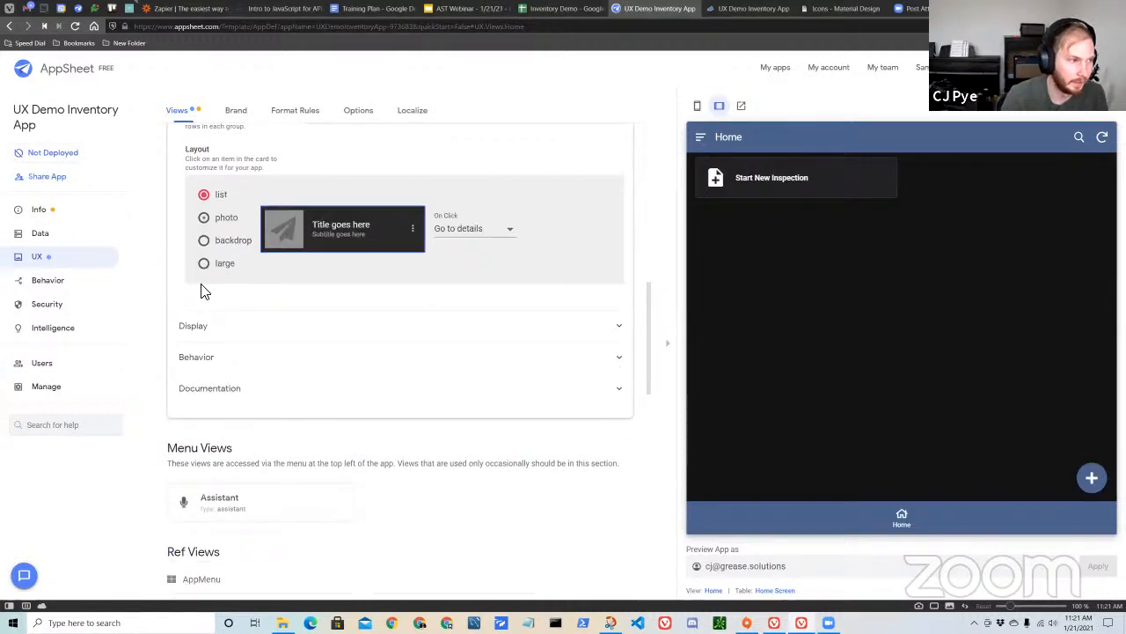
click(204, 264)
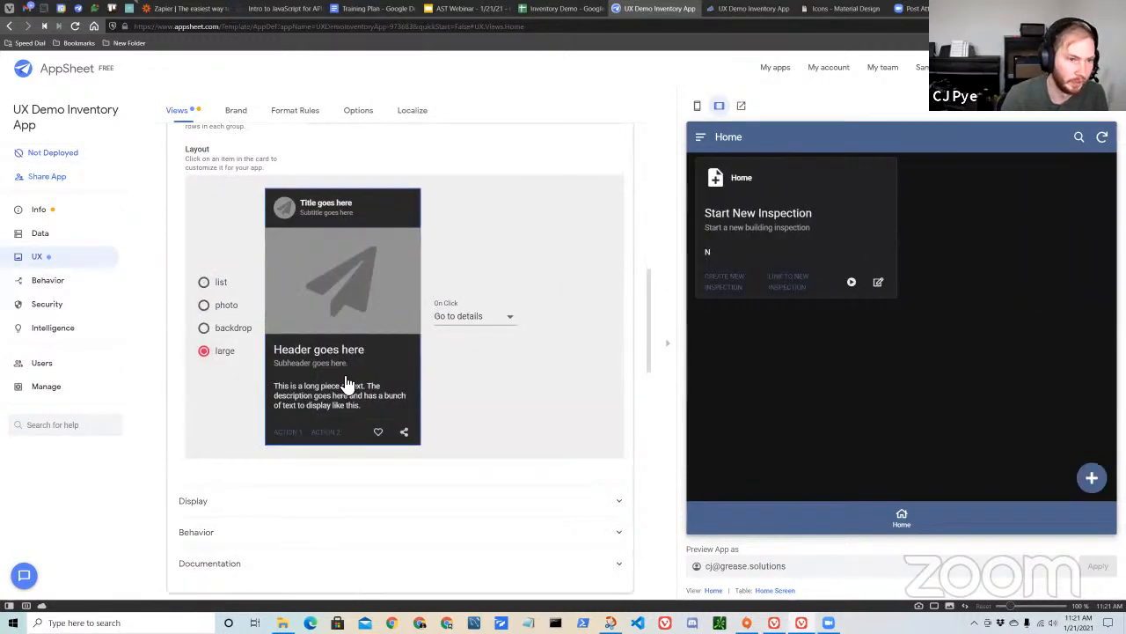
Set the on-click behaviors of Action 1 and Action 2 on the Home card to None.
click(296, 440)
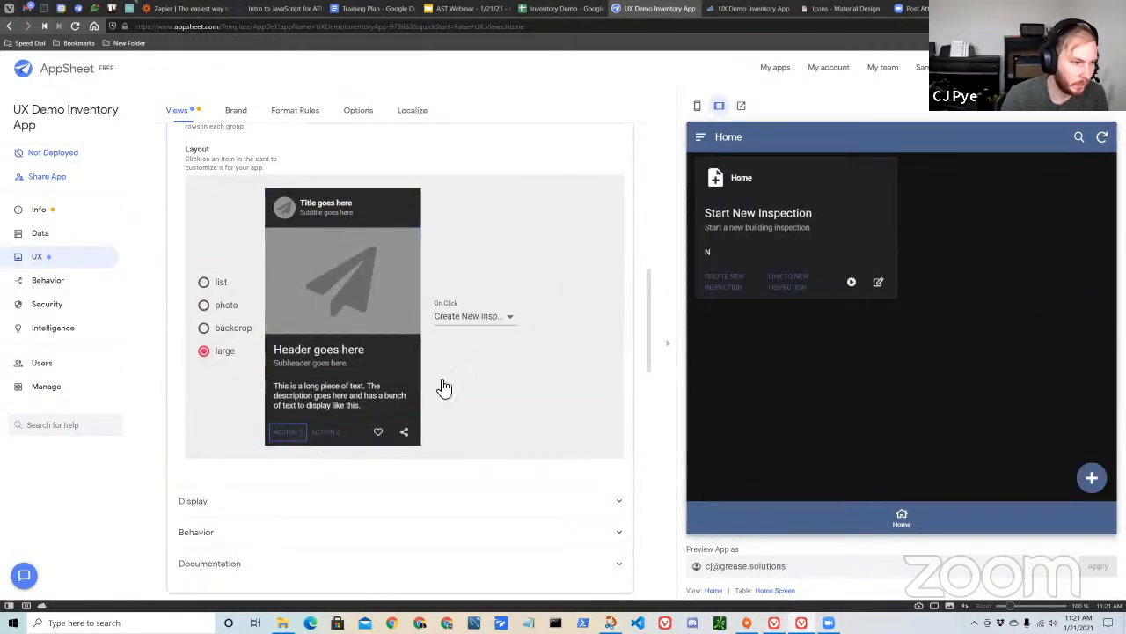
click(485, 318)
click(488, 267)
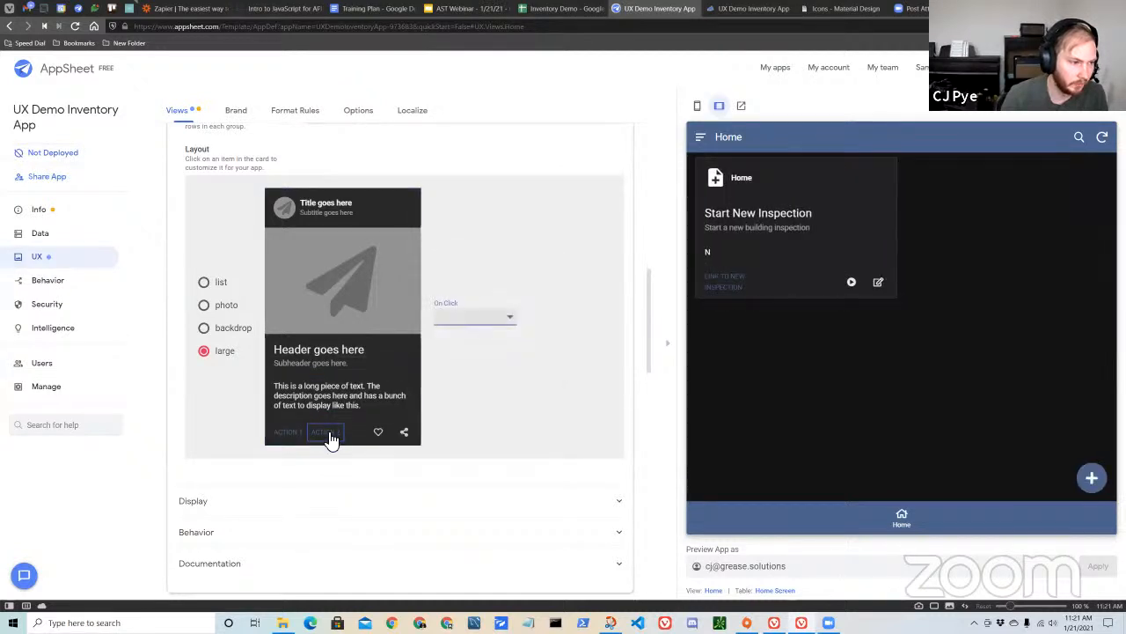
click(325, 433)
click(474, 318)
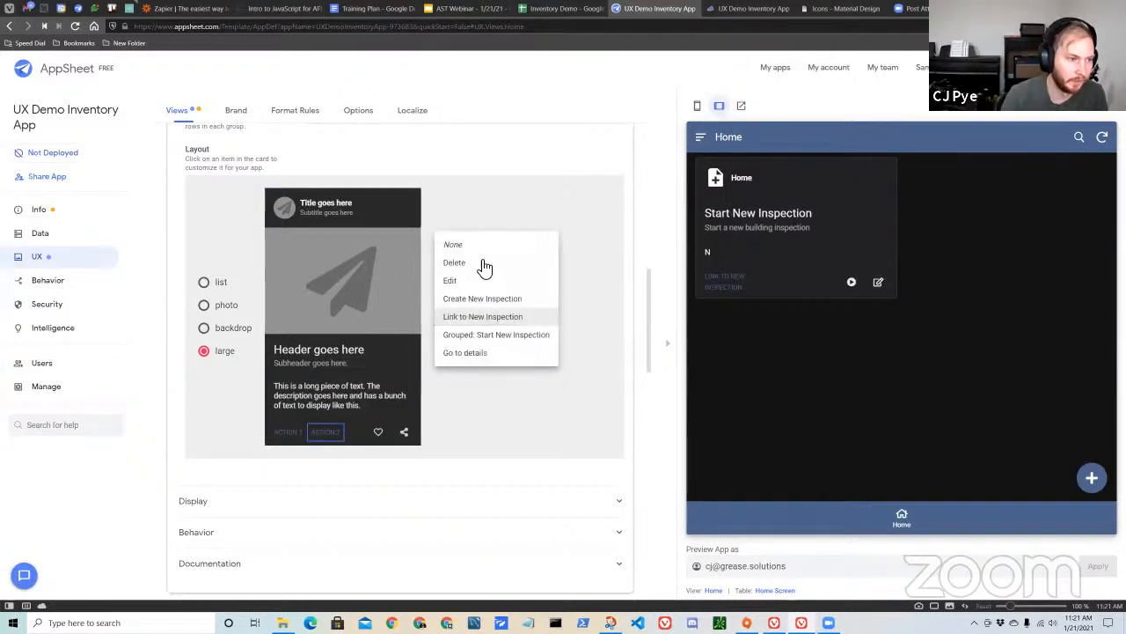
click(480, 247)
Set the actions behind the Home card's heart and share icons to None.
click(378, 432)
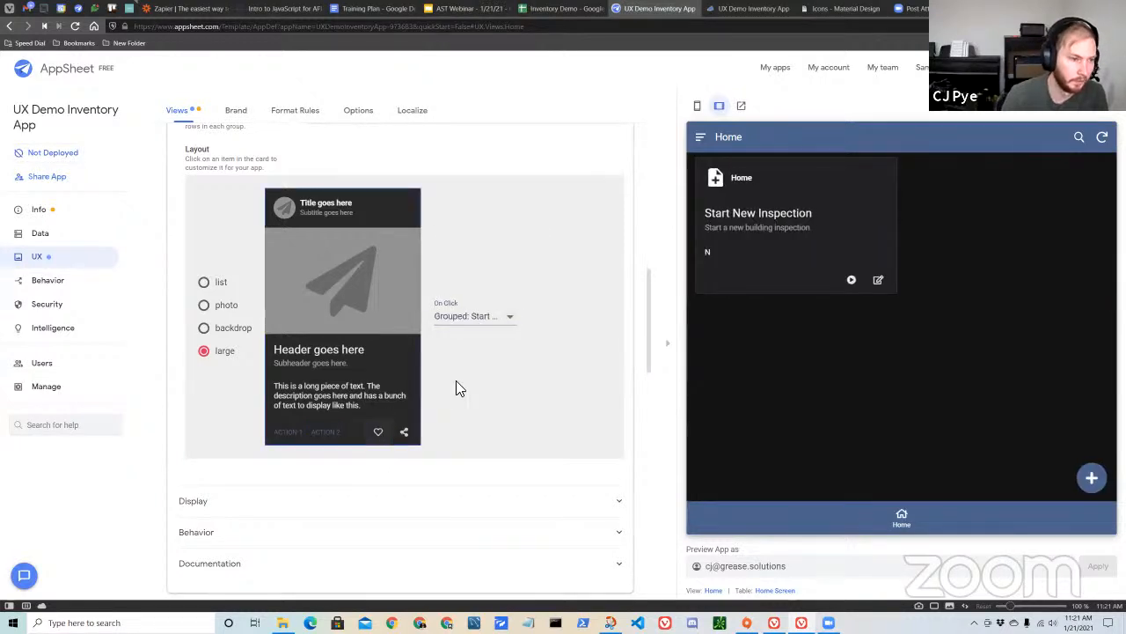
click(489, 323)
click(487, 227)
click(407, 433)
click(506, 319)
click(485, 286)
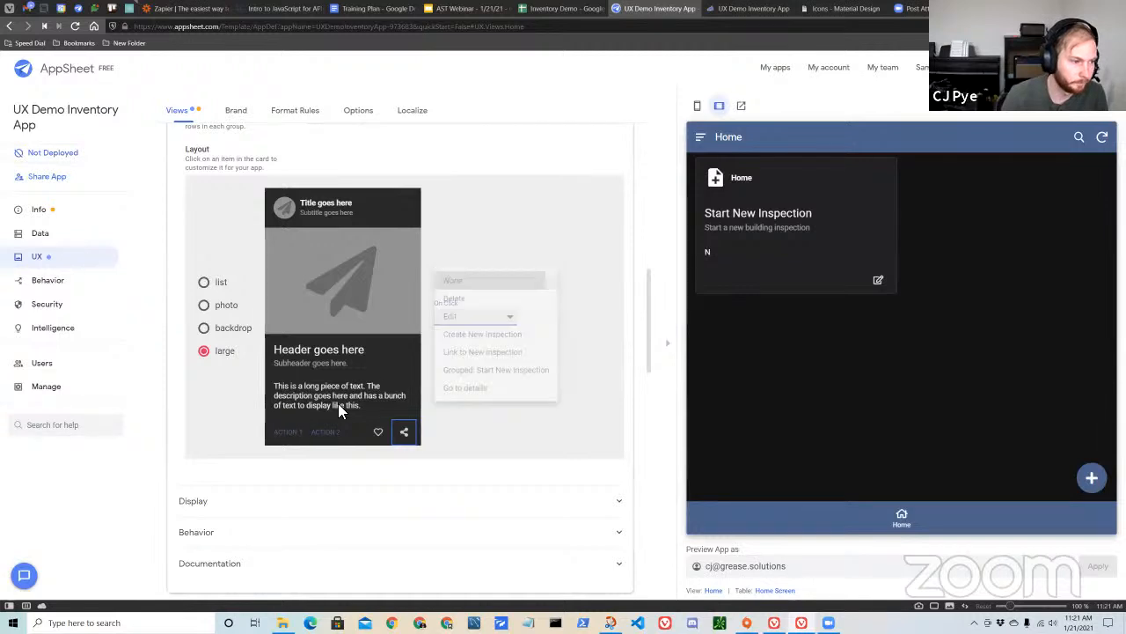
Show the Icon column as the Home card's main image, using the image fit that displays the whole picture.
click(319, 315)
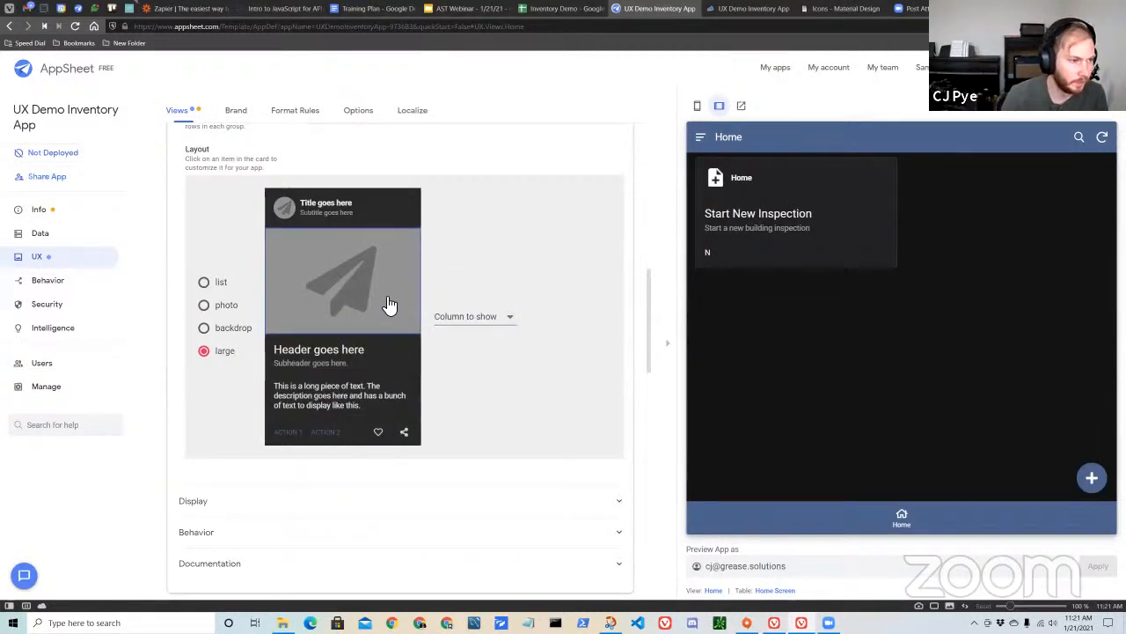
click(495, 324)
click(463, 335)
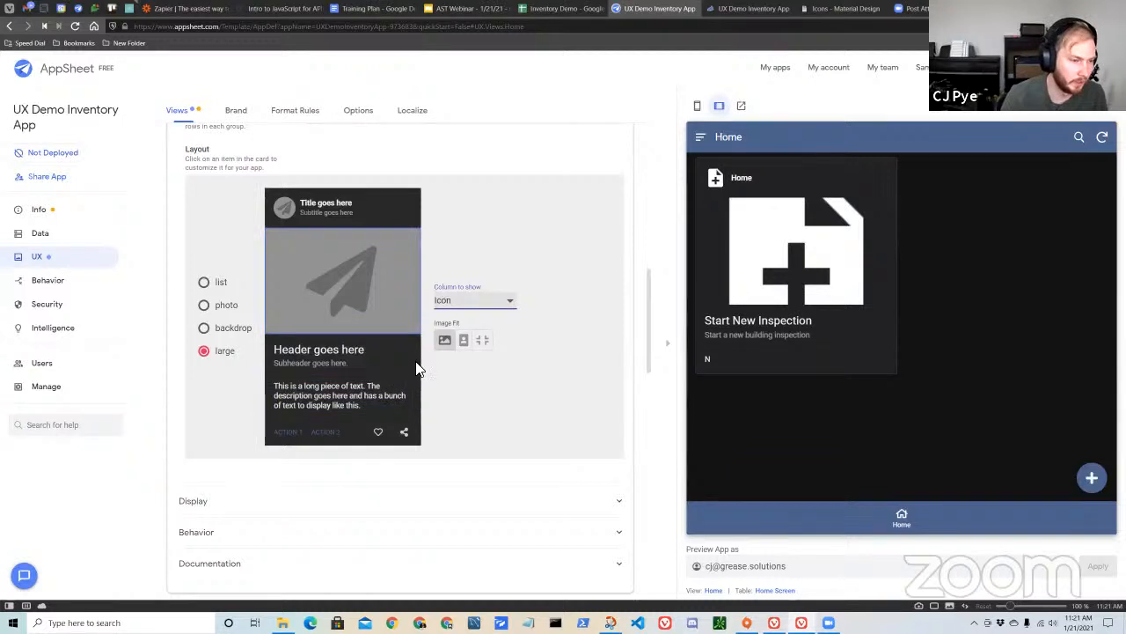
click(463, 343)
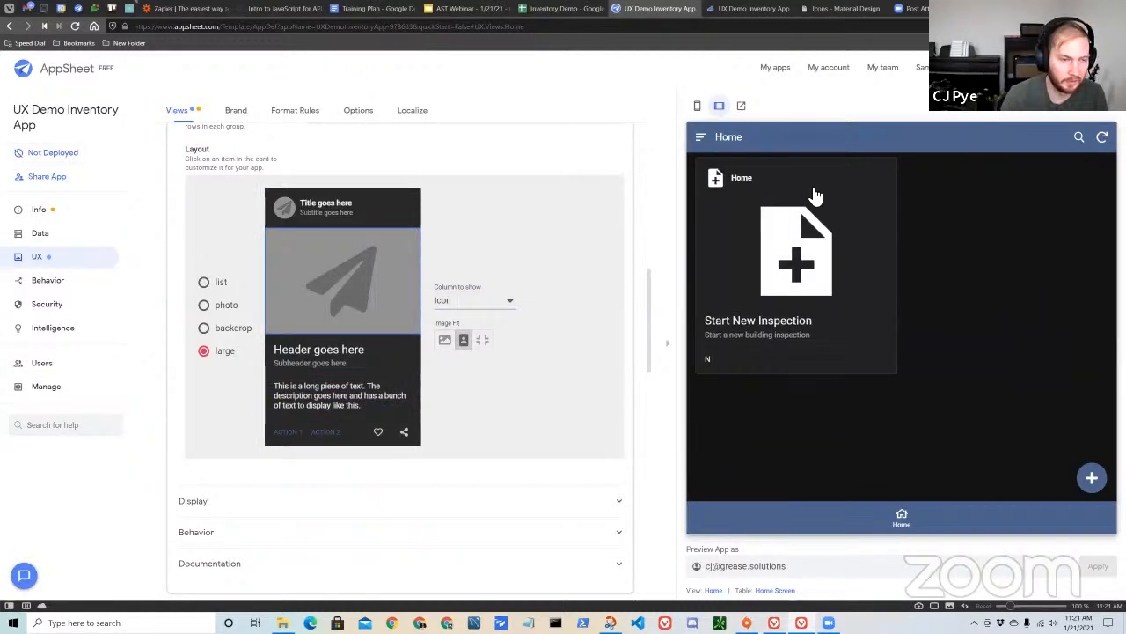
Set the Home card's small header image and its long description text to None.
click(284, 208)
click(480, 284)
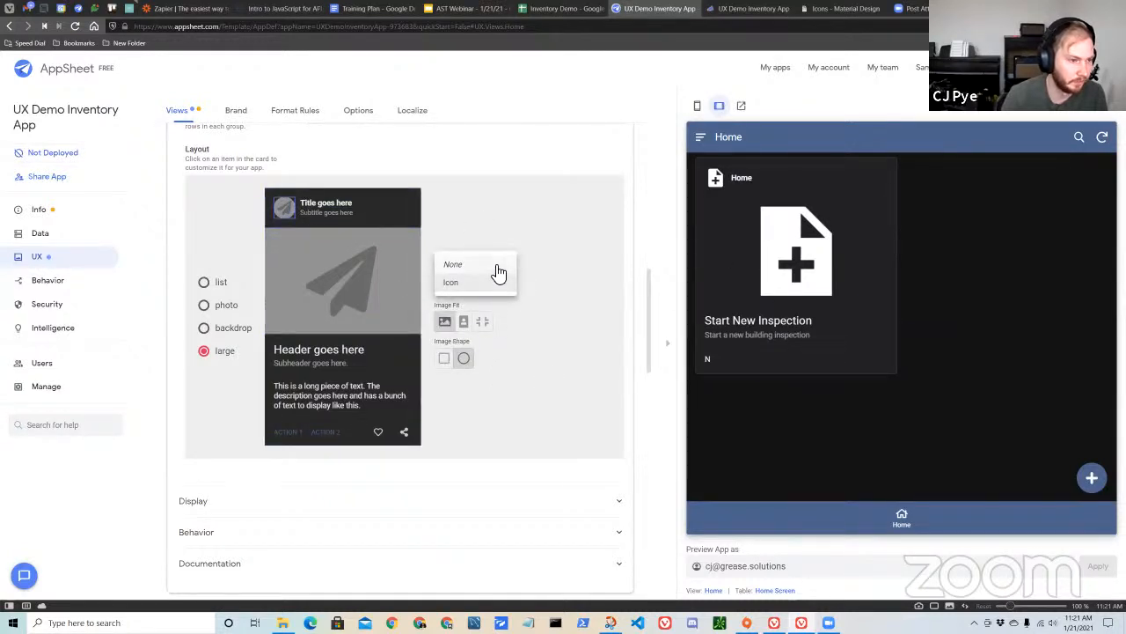
click(498, 264)
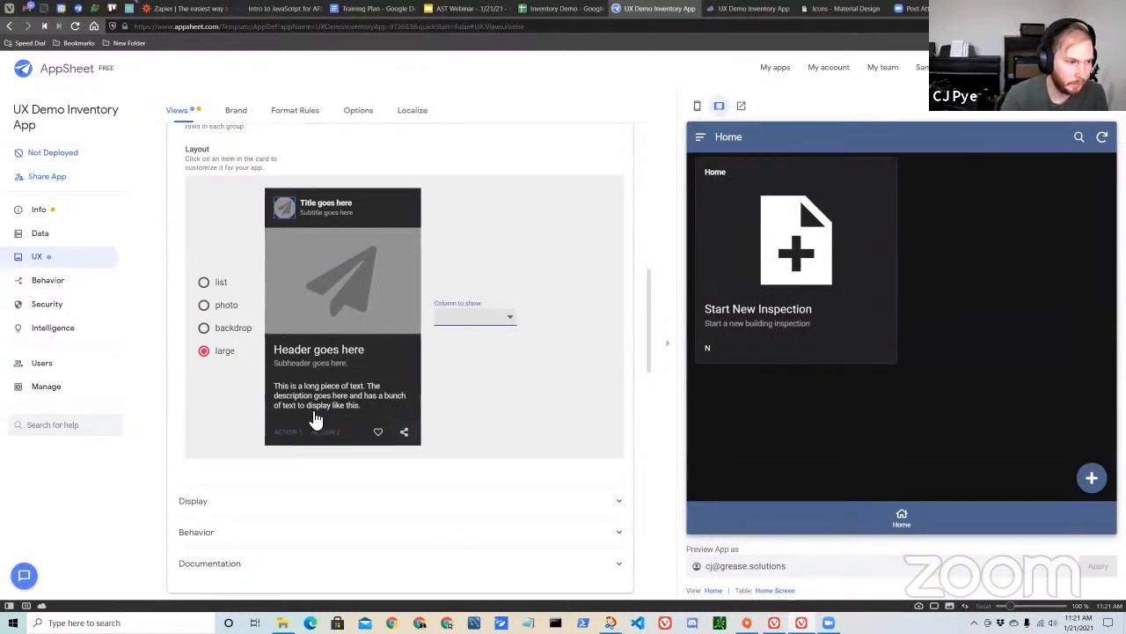
click(367, 398)
click(501, 318)
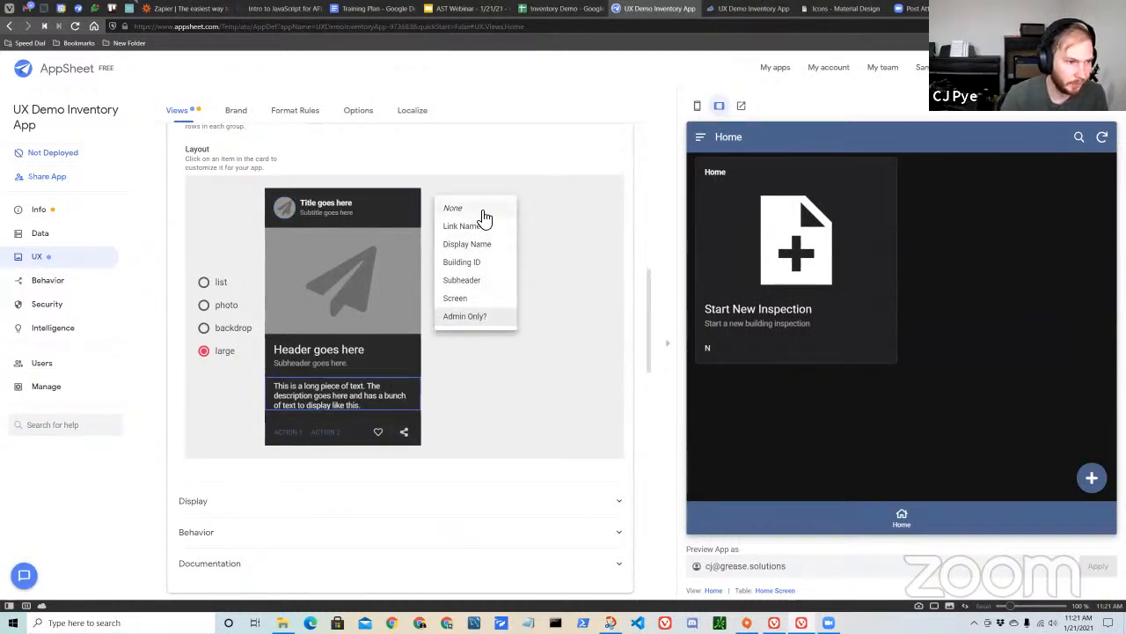
click(481, 208)
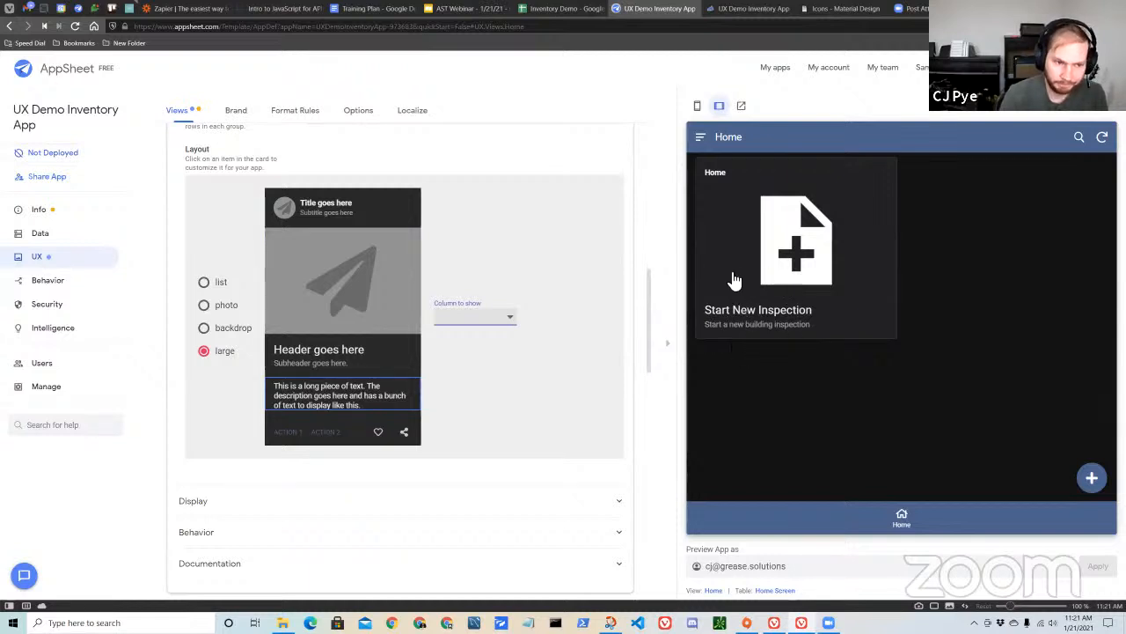
Set the Home card's title to show the Display Name column.
click(374, 206)
click(480, 311)
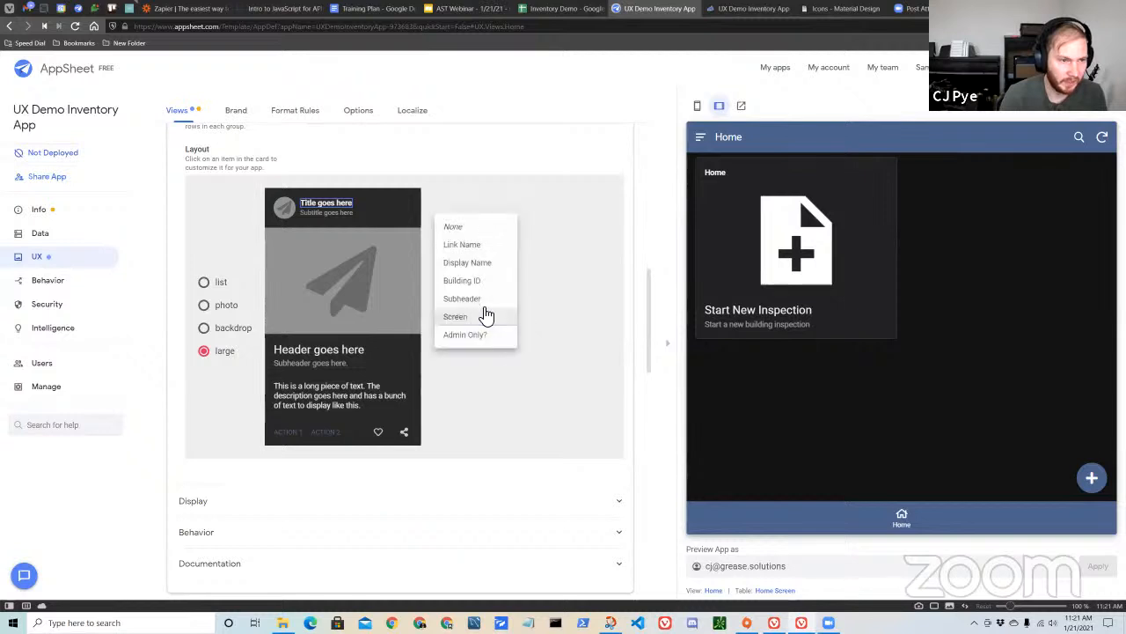
click(487, 262)
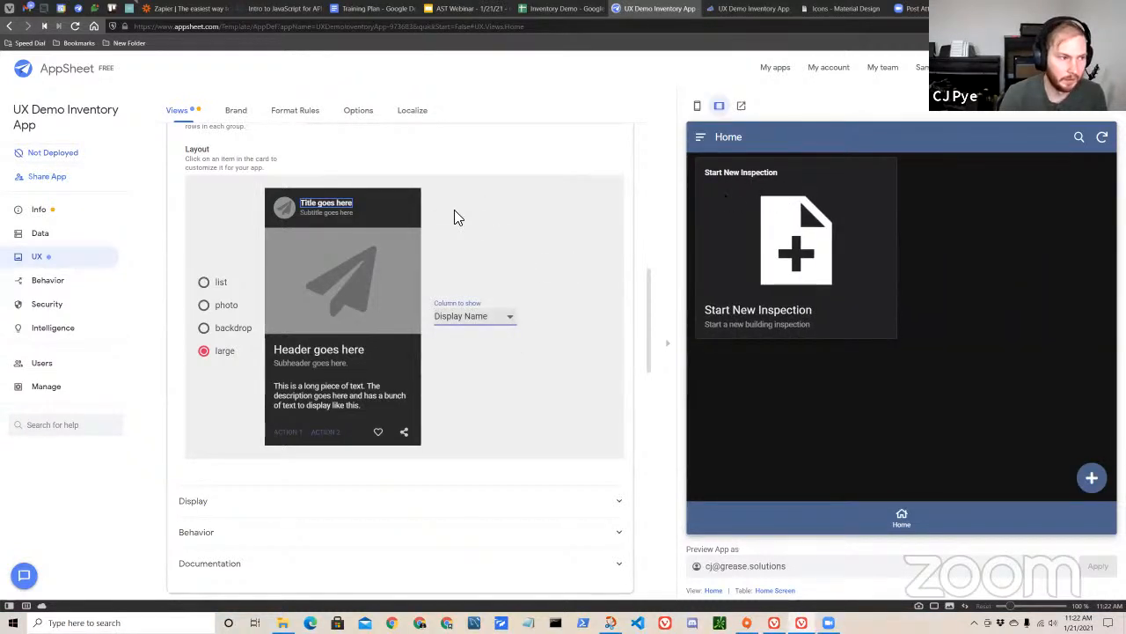
Set the Home card's title above the main image to None.
click(343, 213)
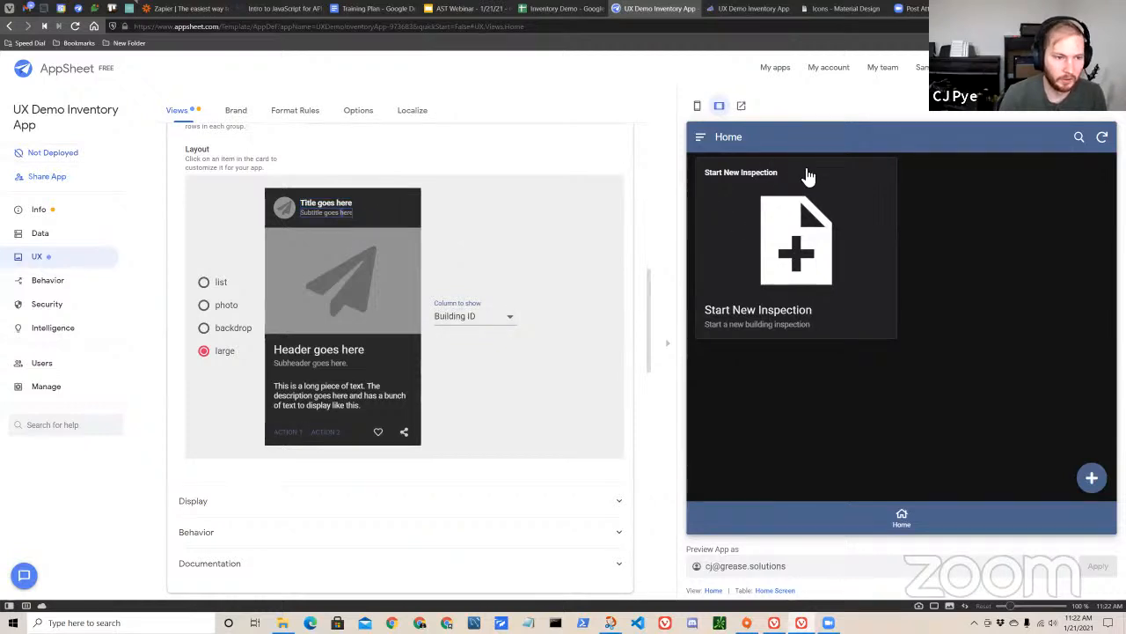
click(332, 201)
click(473, 316)
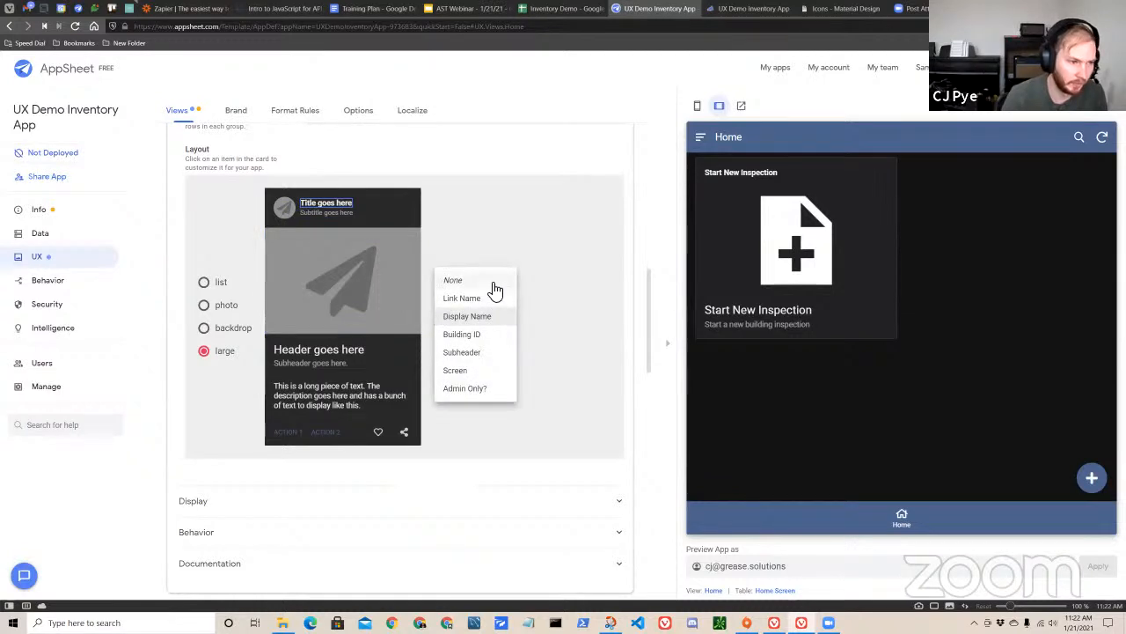
click(493, 282)
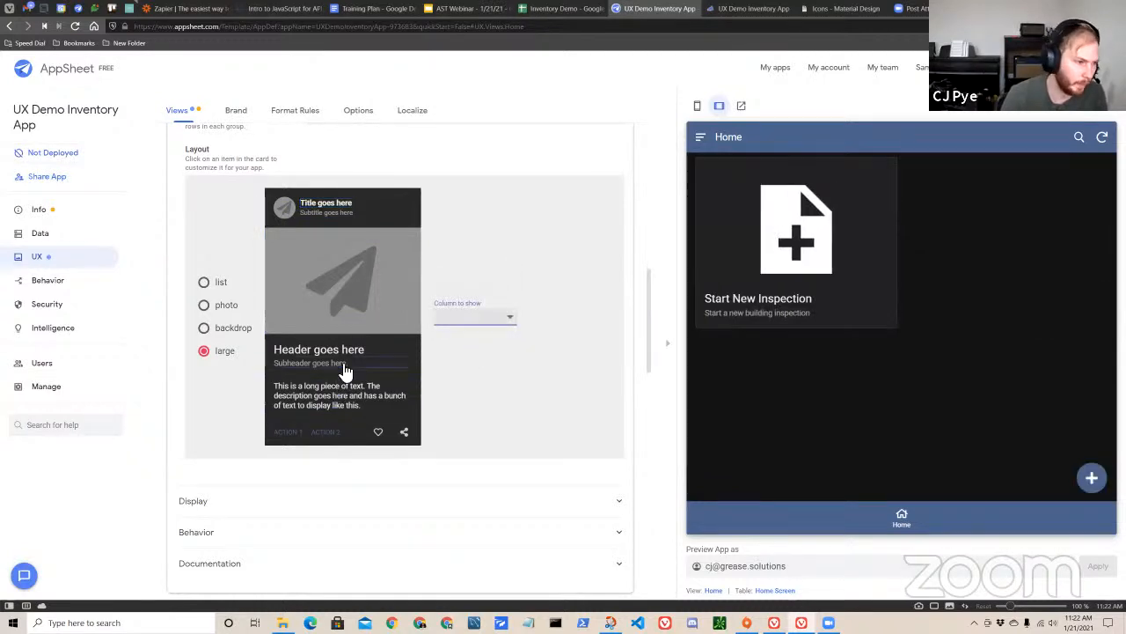
click(522, 232)
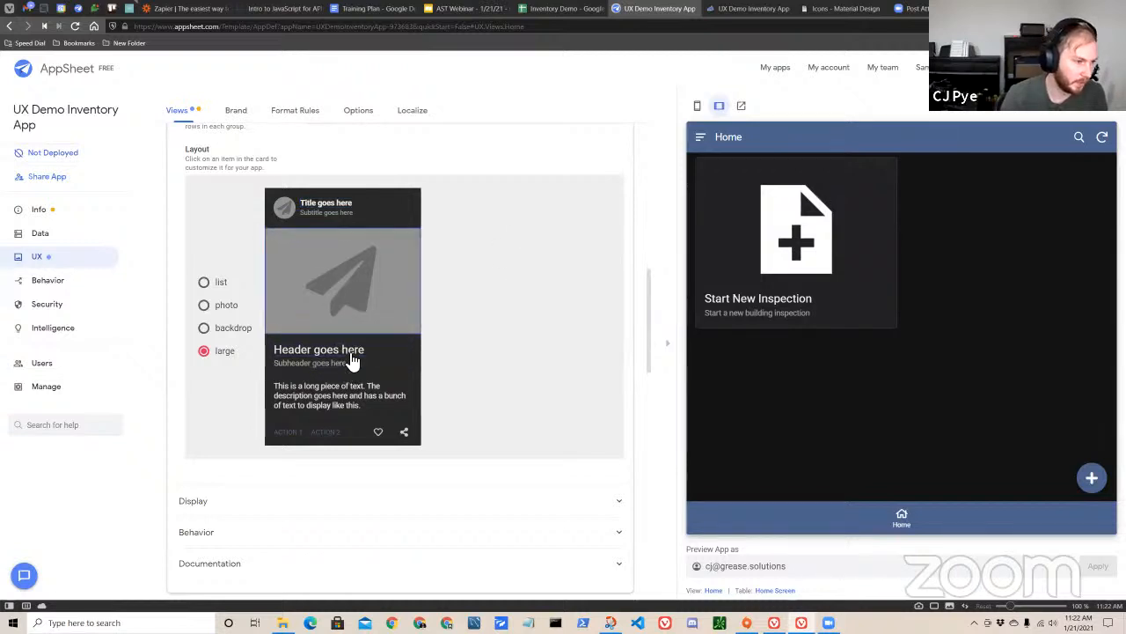
Try the Link Name column as the Home card's header and restore Display Name.
click(370, 305)
click(343, 356)
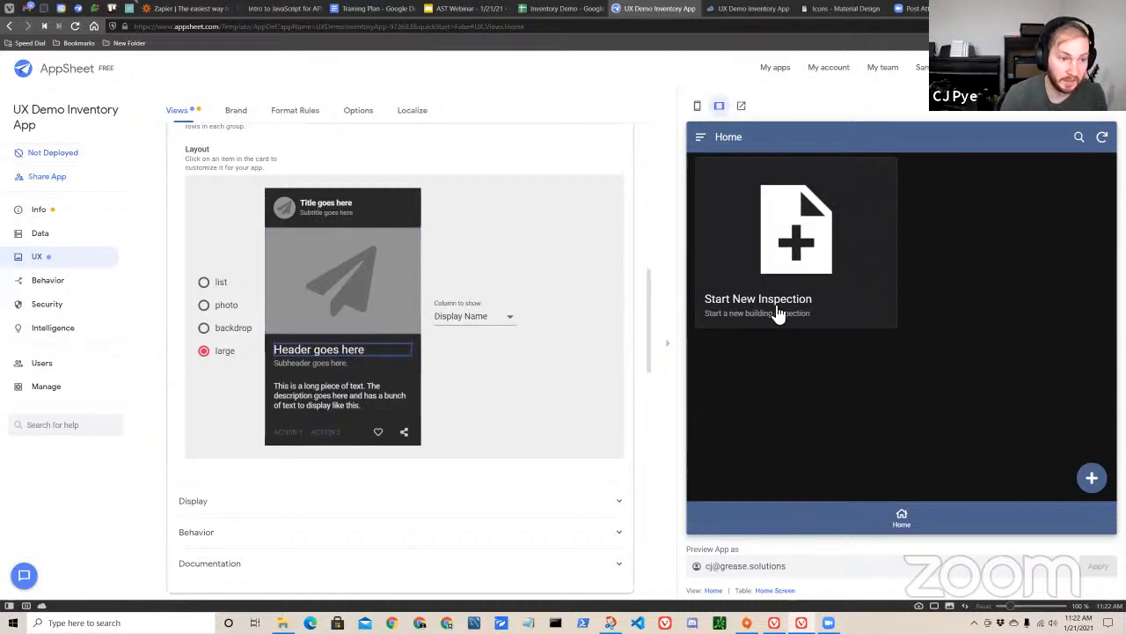
click(509, 324)
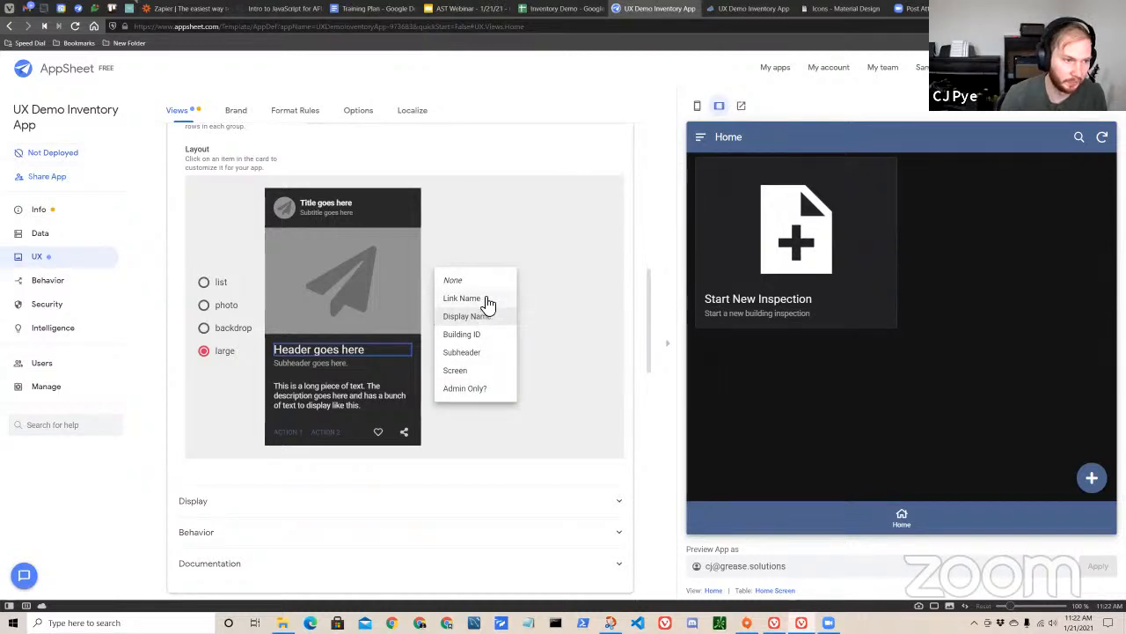
click(484, 299)
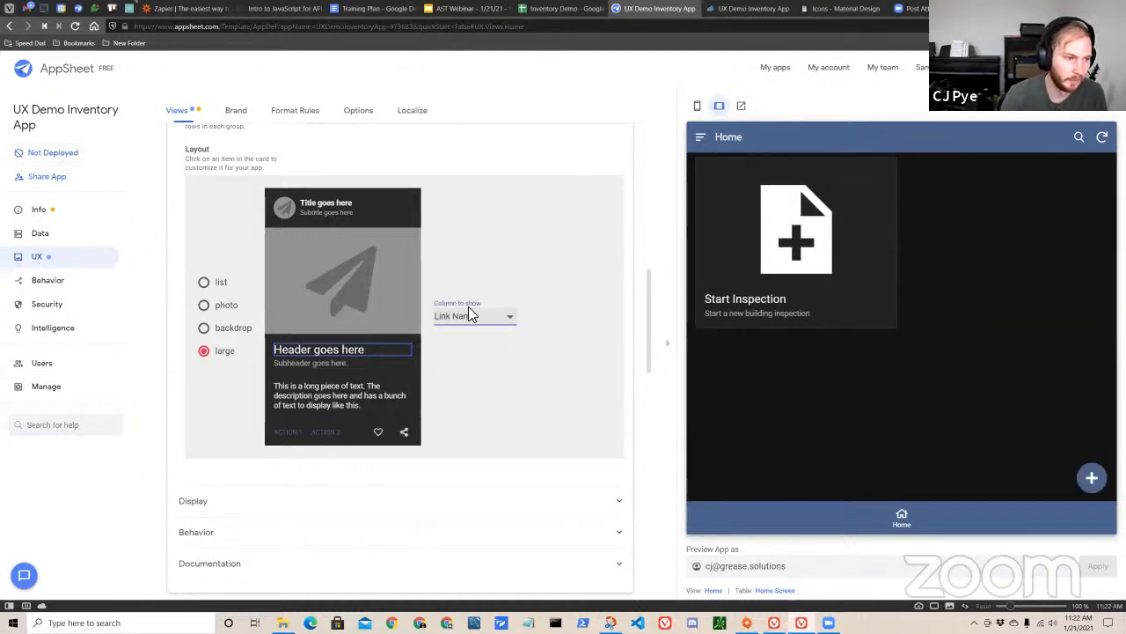
click(469, 312)
click(365, 352)
click(495, 326)
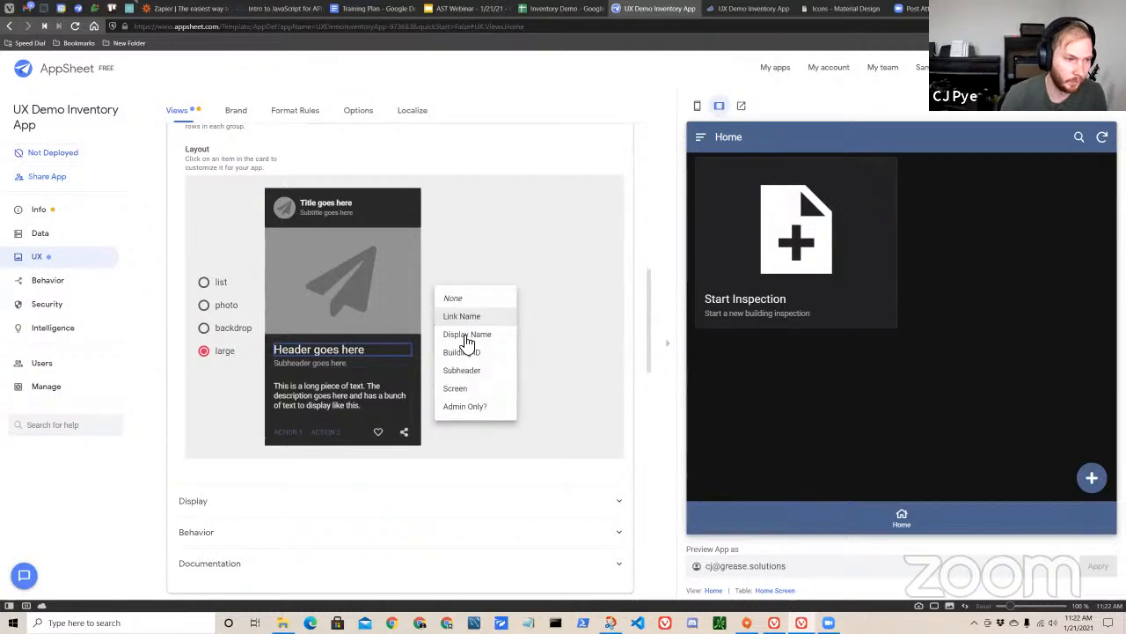
click(331, 365)
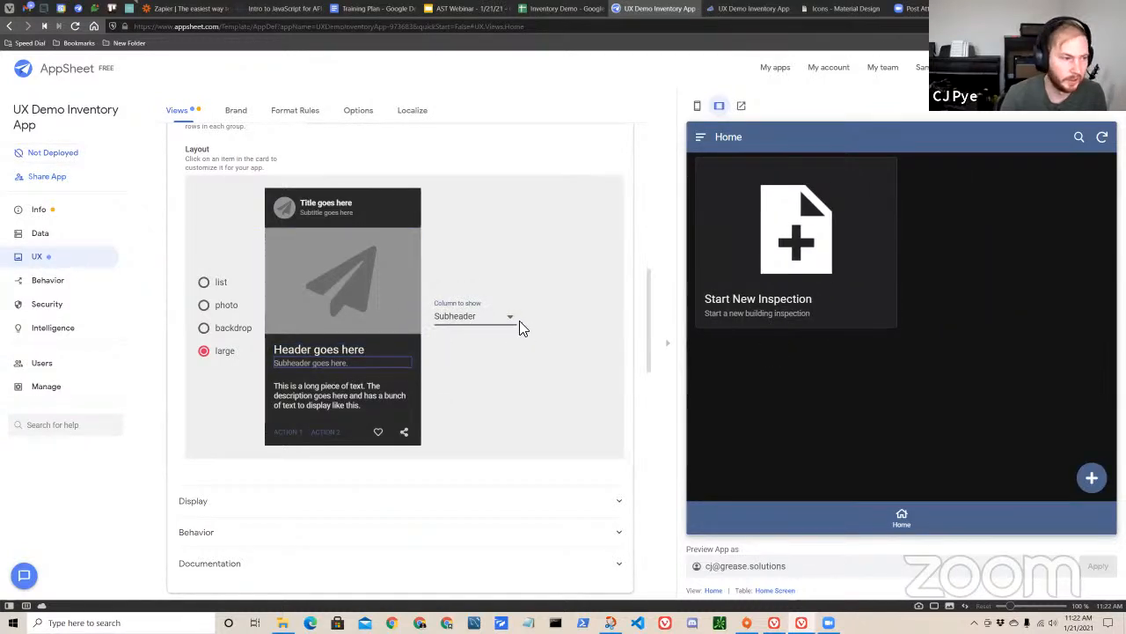
Sort the Home view's rows by Display Name in ascending order and collapse the view's settings.
scroll(490, 488, up, 2)
scroll(490, 488, down, 2)
scroll(506, 470, up, 6)
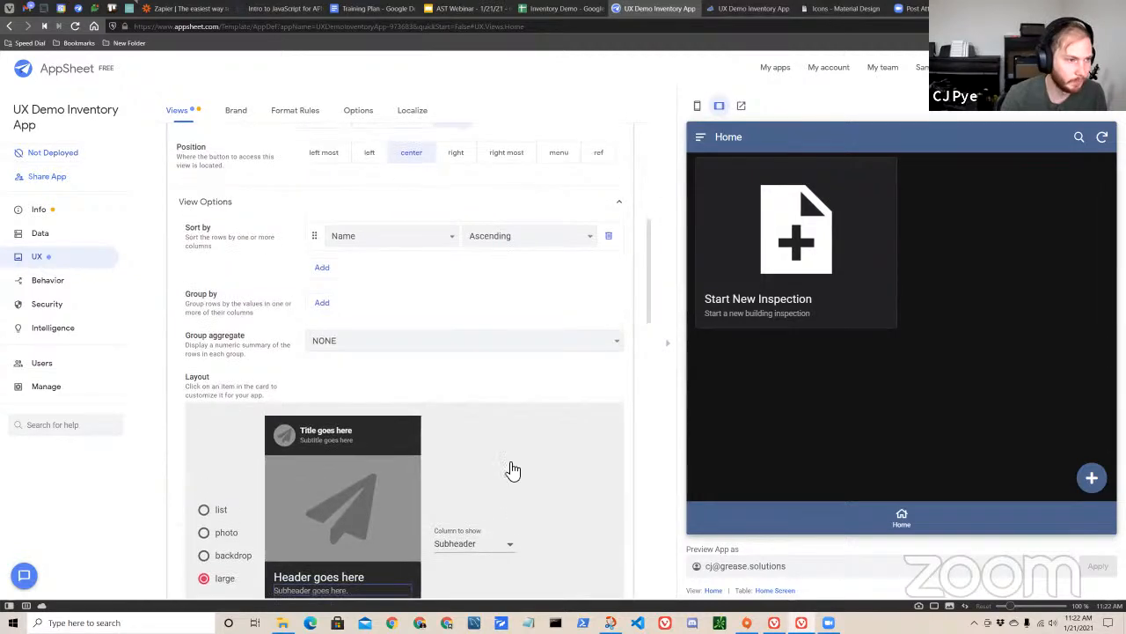
scroll(435, 332, up, 2)
scroll(410, 327, down, 4)
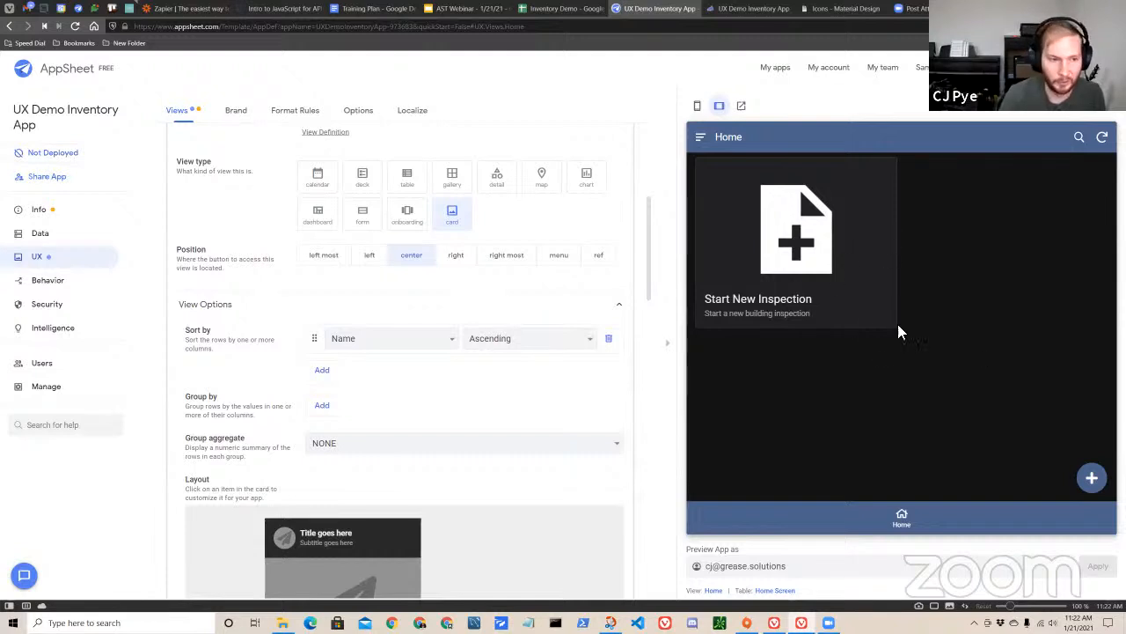
scroll(453, 422, down, 1)
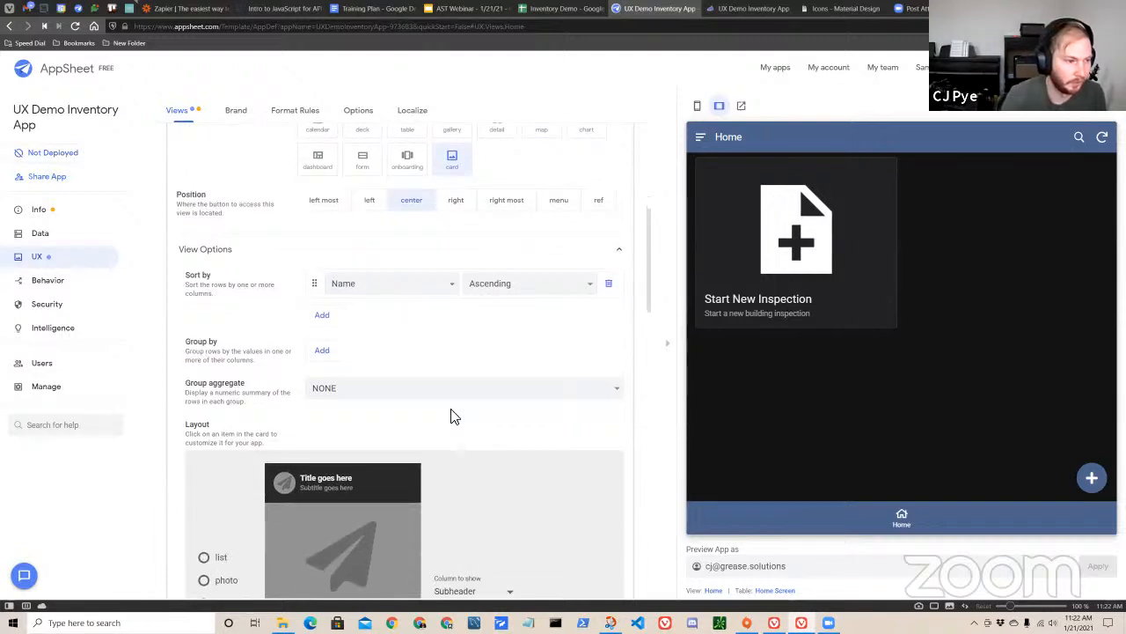
scroll(414, 400, up, 2)
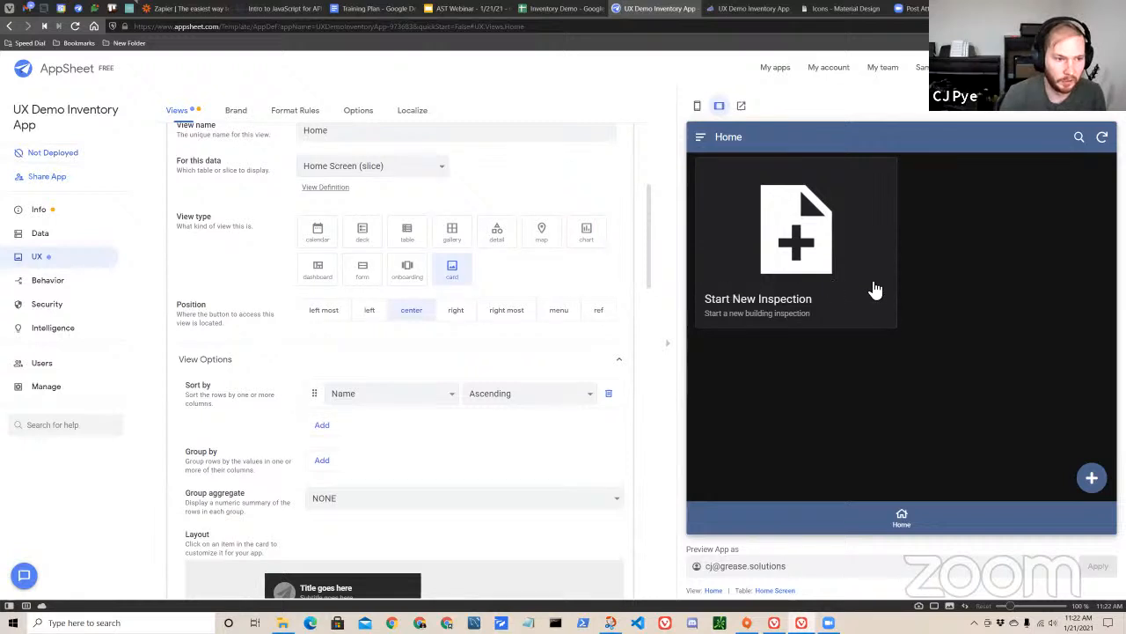
click(398, 402)
click(337, 361)
click(378, 361)
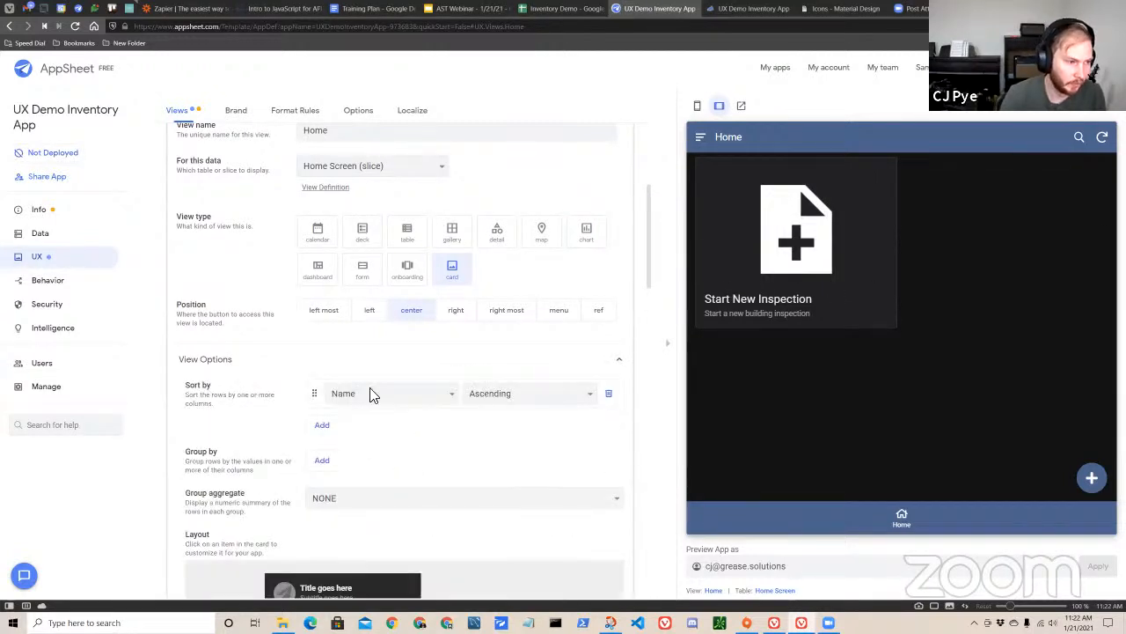
click(432, 398)
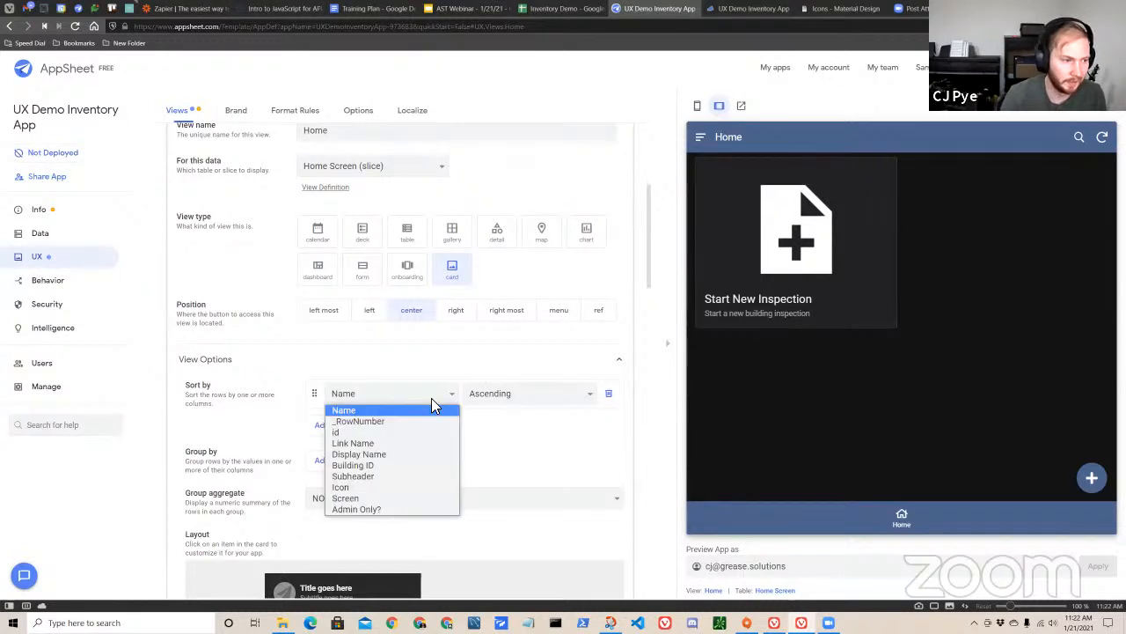
click(452, 453)
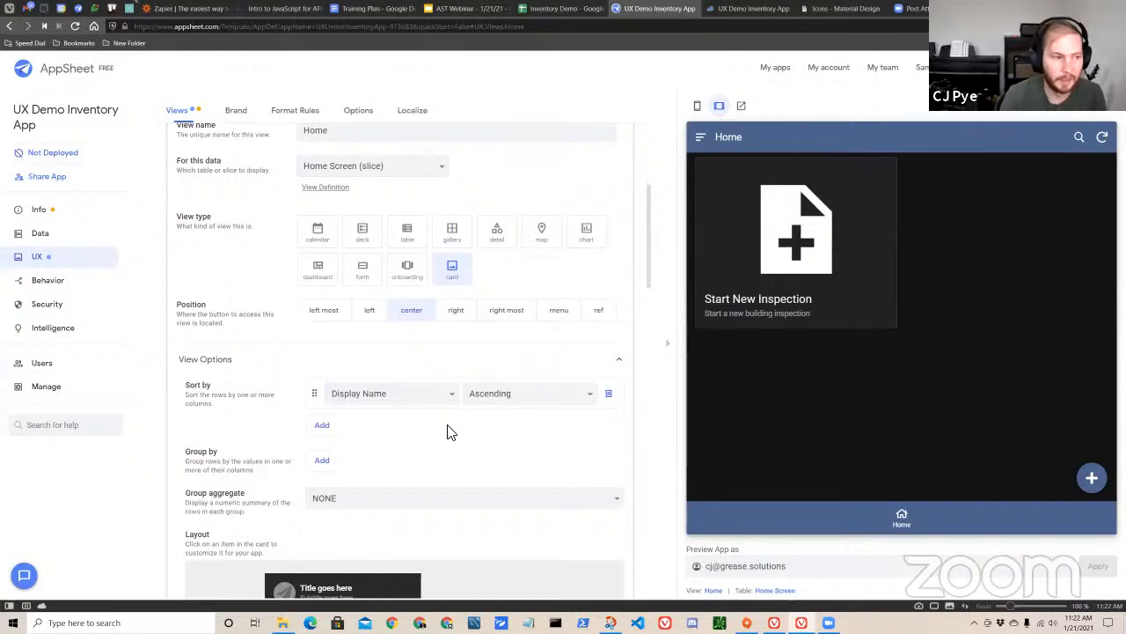
scroll(485, 372, up, 5)
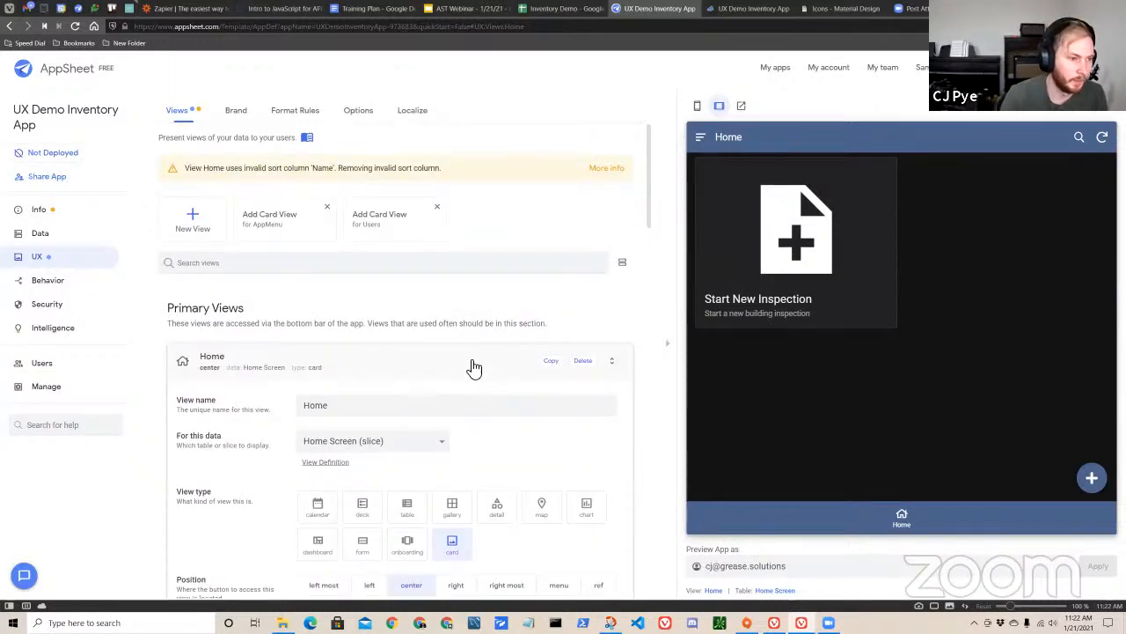
click(474, 368)
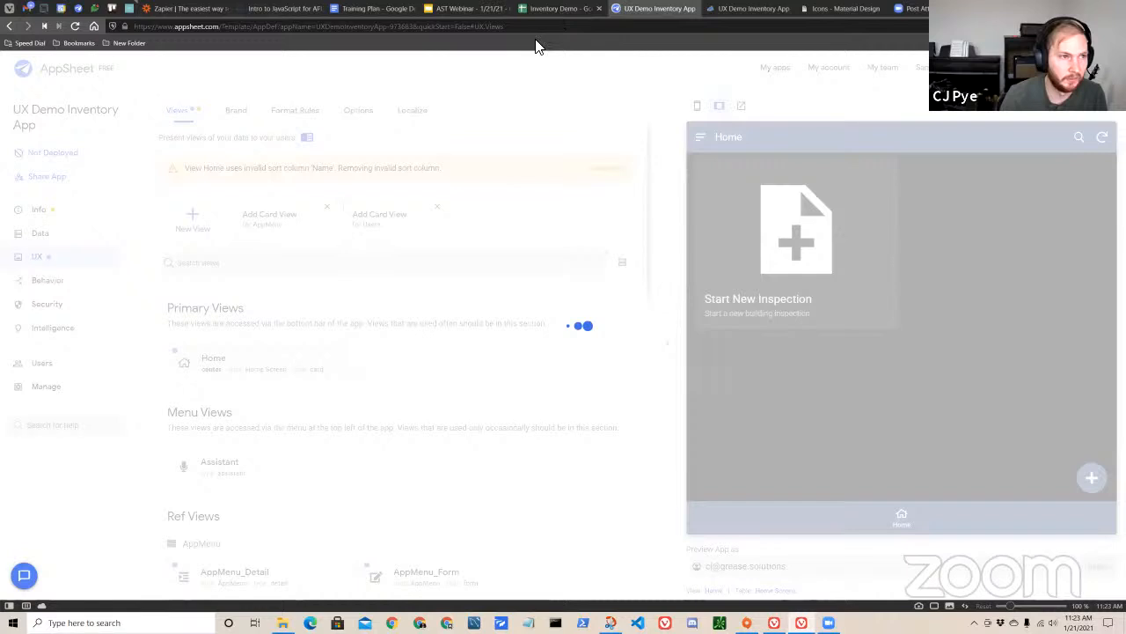
In the Inventory Demo Google Sheet, add a Display Order column to AppMenu, with 1 for Start New Inspection and 2 for Building B.
click(553, 8)
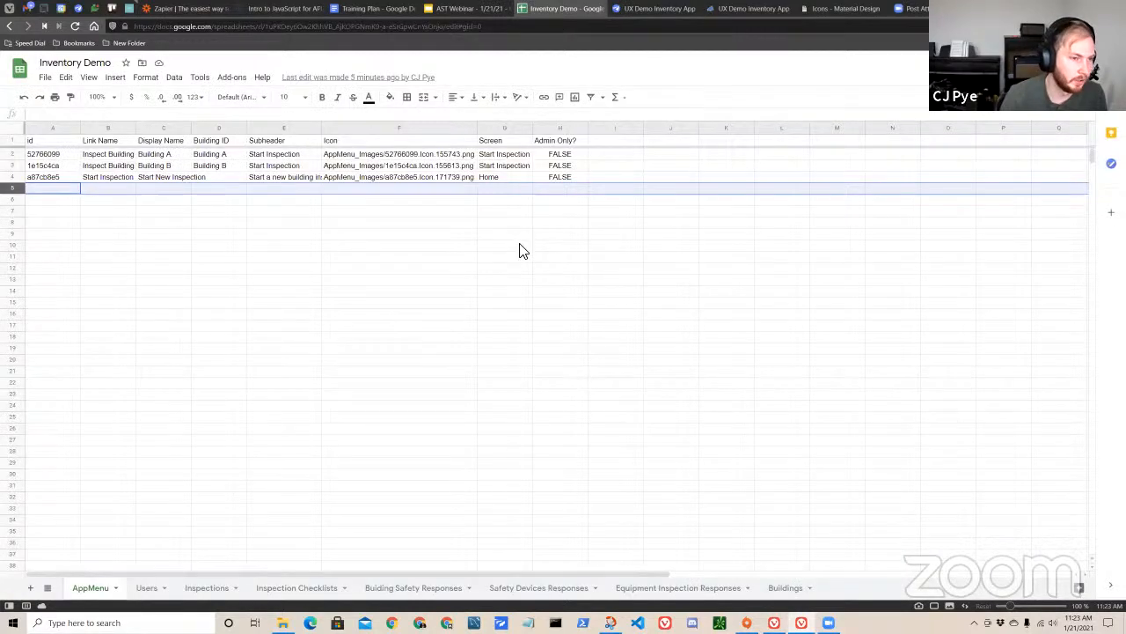
double_click(605, 144)
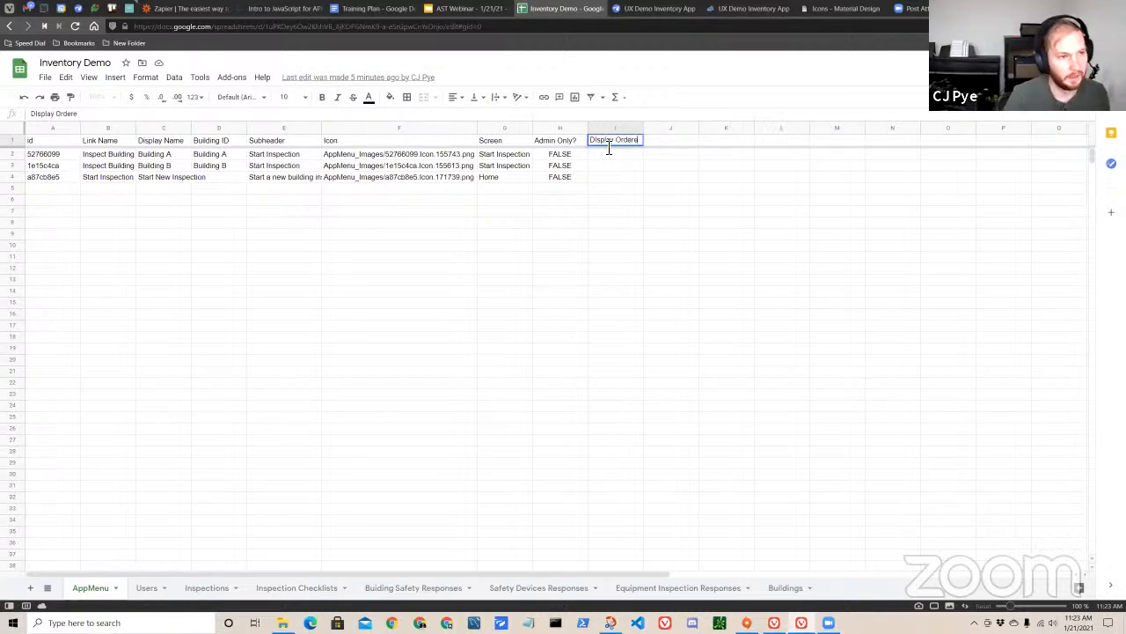
click(606, 178)
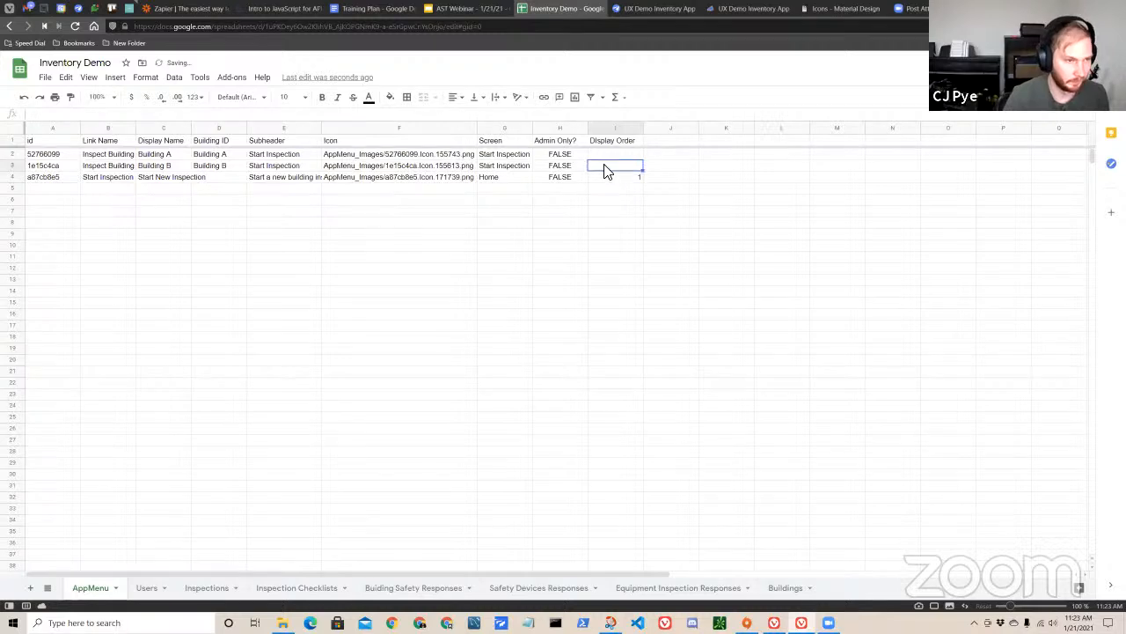
click(642, 202)
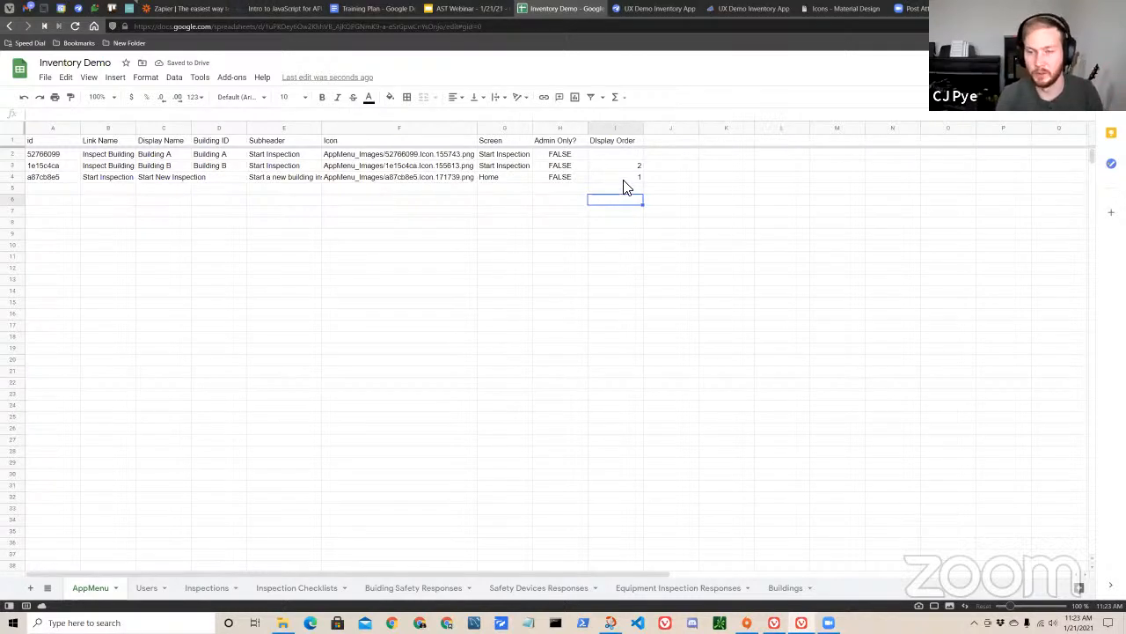
Set the Display Order of the Building A row to 1.
click(616, 168)
click(629, 177)
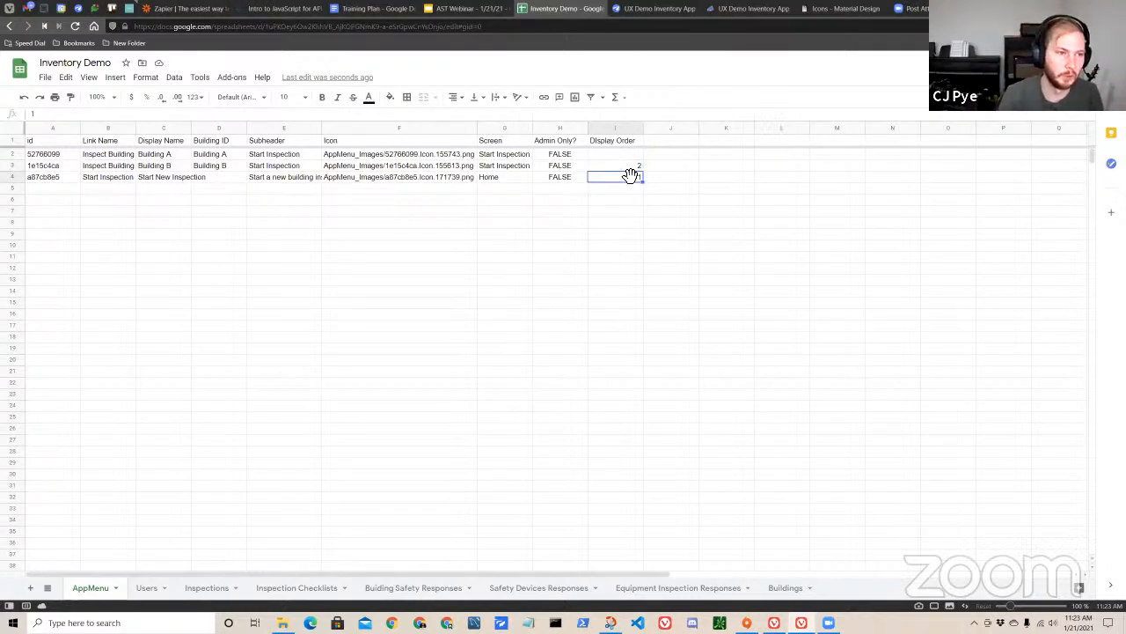
click(639, 166)
click(633, 188)
click(636, 165)
click(639, 156)
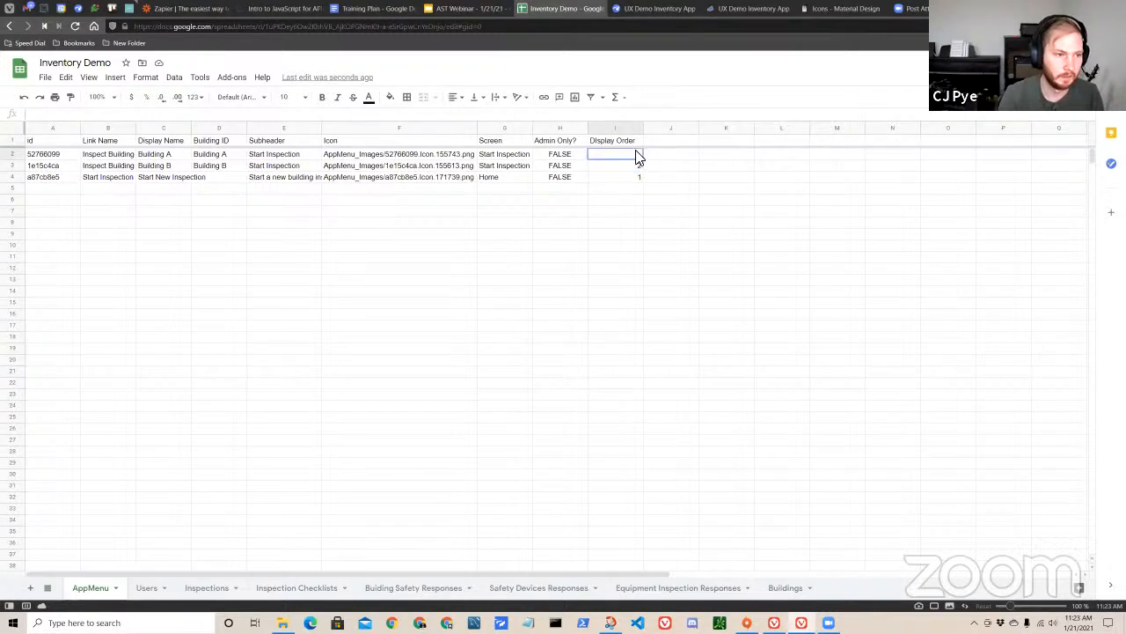
double_click(634, 156)
text(1)
click(630, 179)
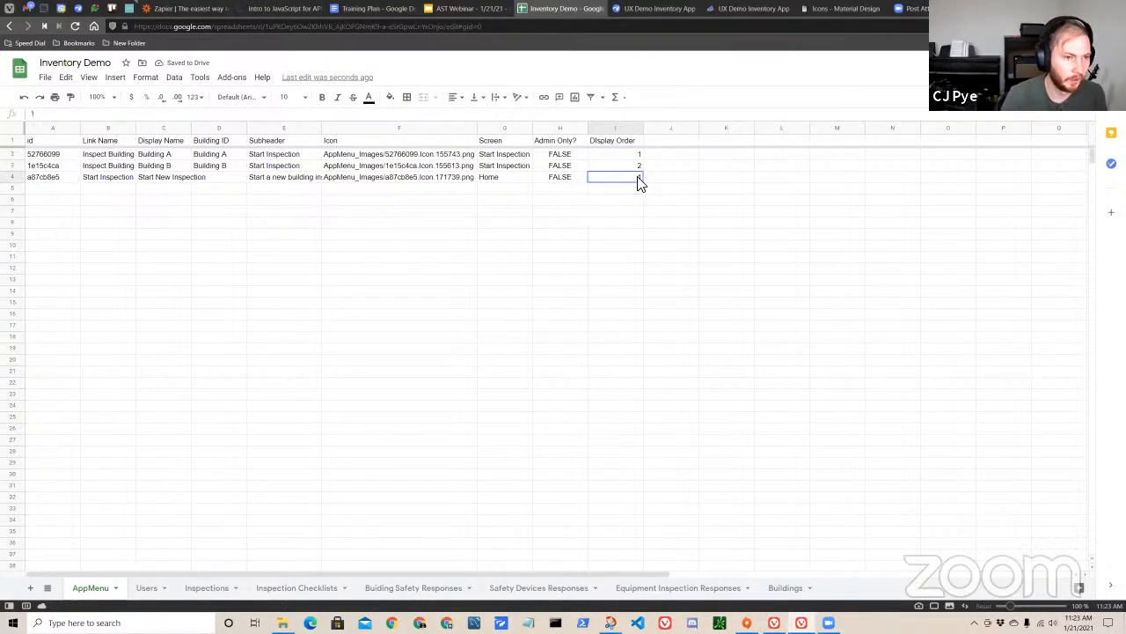
click(621, 235)
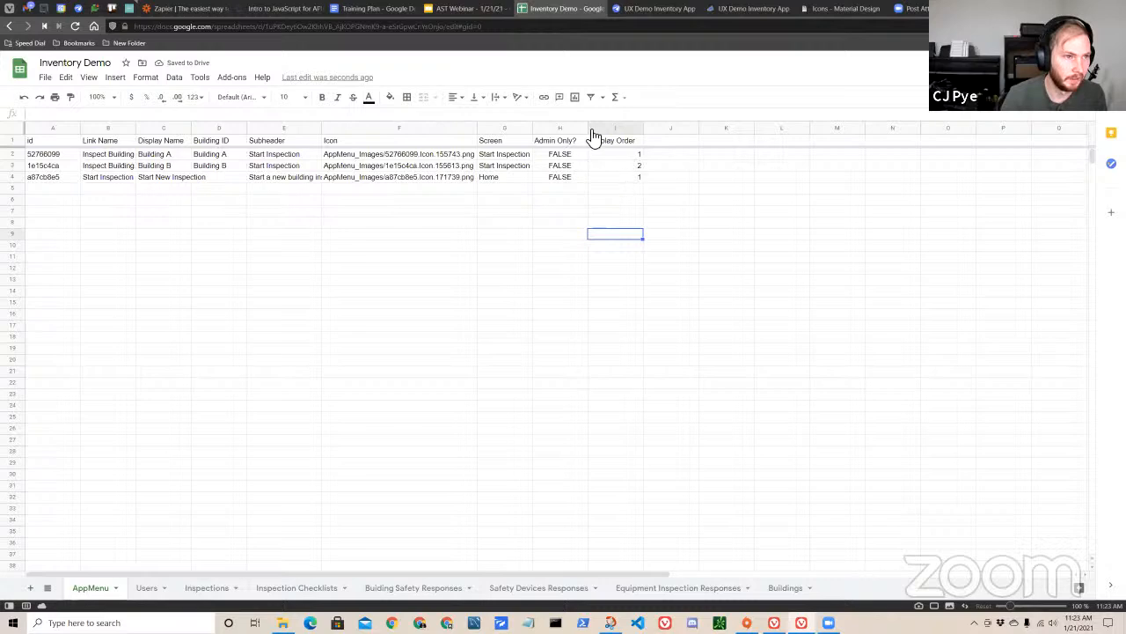
Switch back to the AppSheet editor and regenerate the AppMenu table's column structure.
click(647, 10)
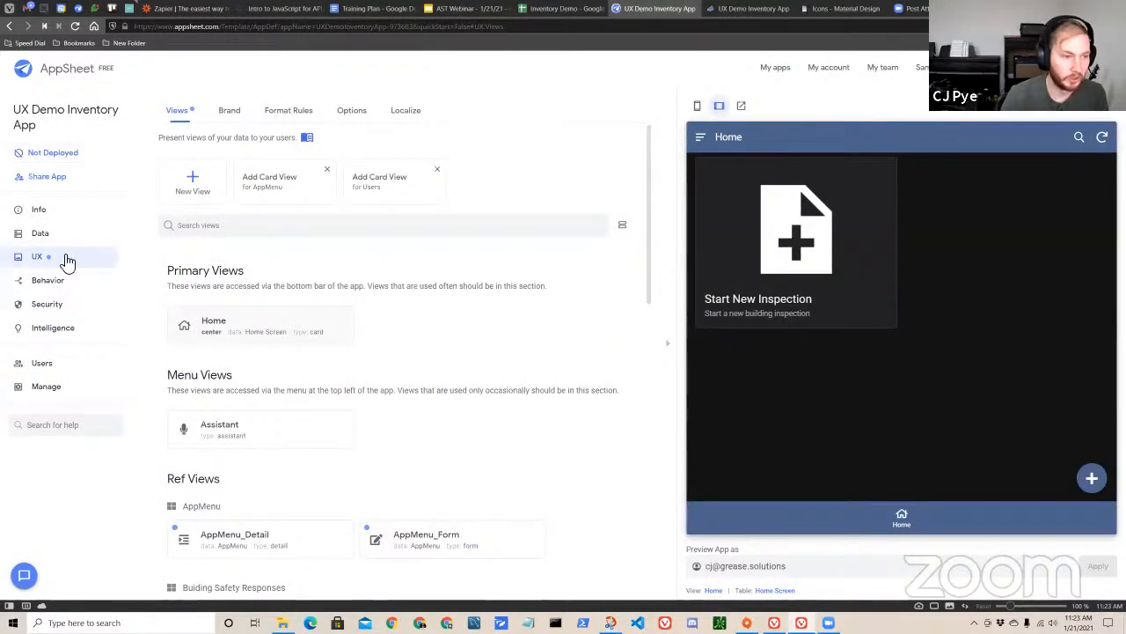
click(41, 233)
click(317, 308)
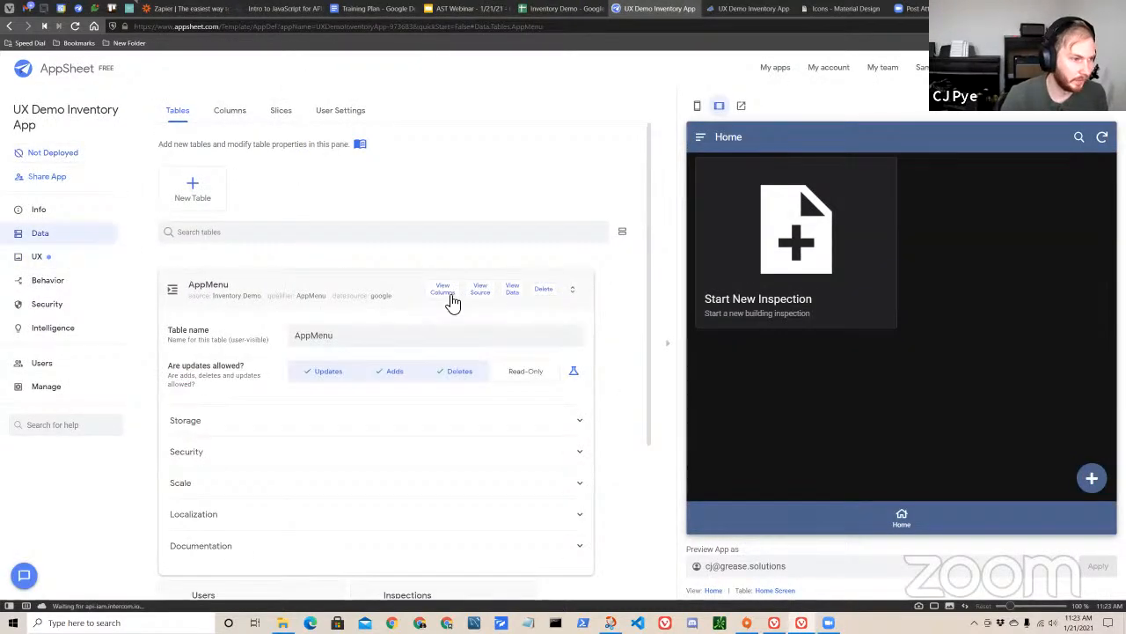
click(489, 150)
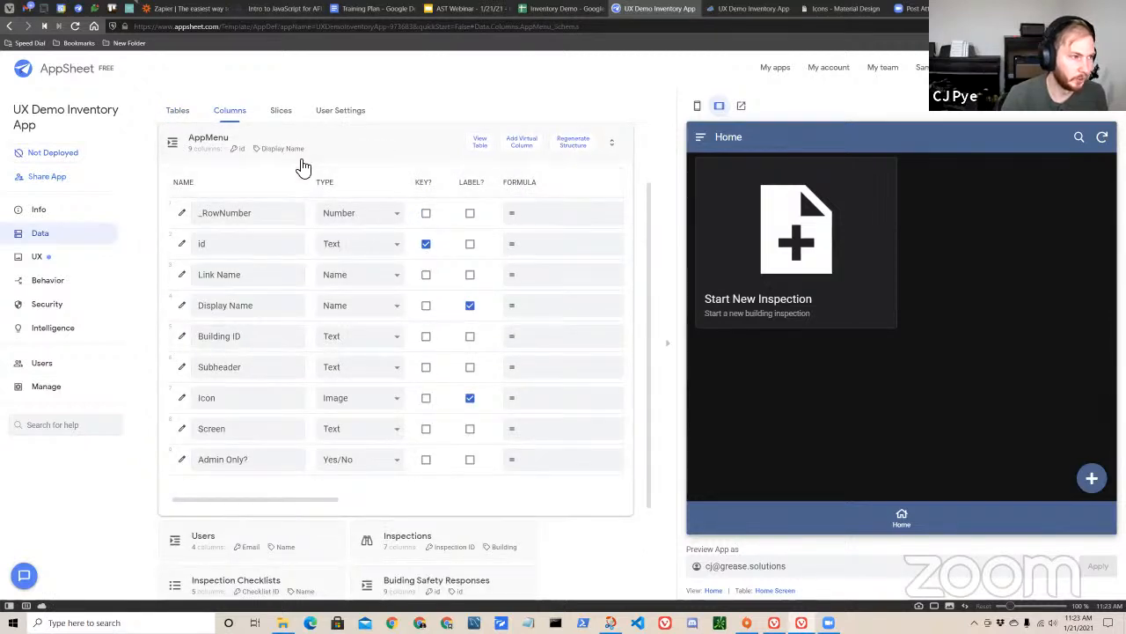
click(572, 143)
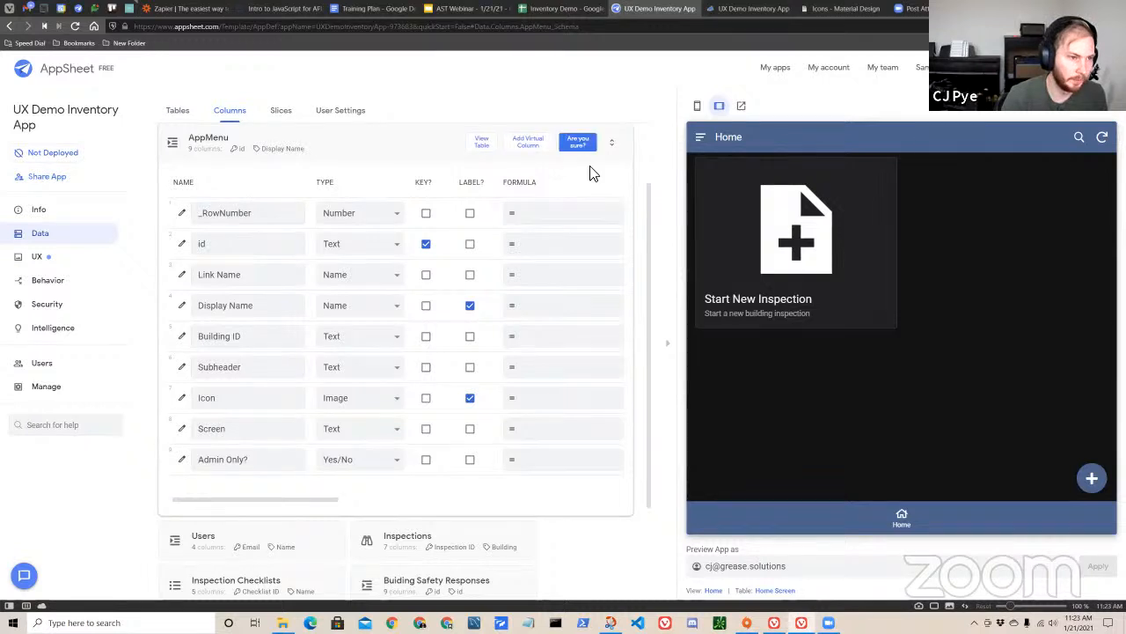
click(578, 144)
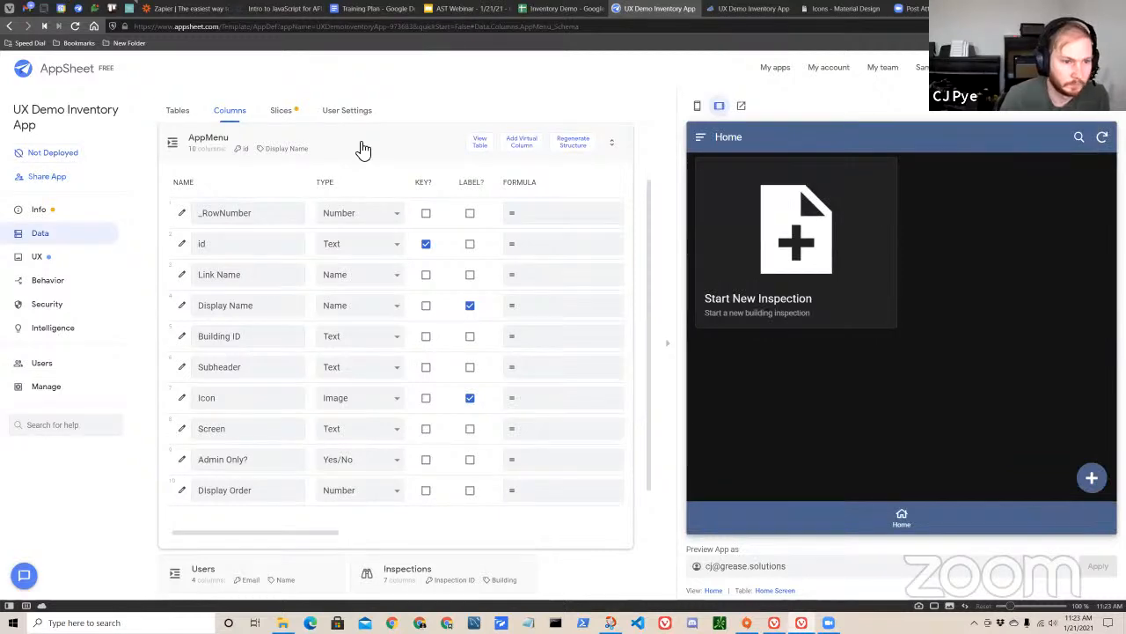
Check the Display Order value in the Start New Inspection details of the app preview, return to Home, and collapse the AppMenu columns.
click(361, 147)
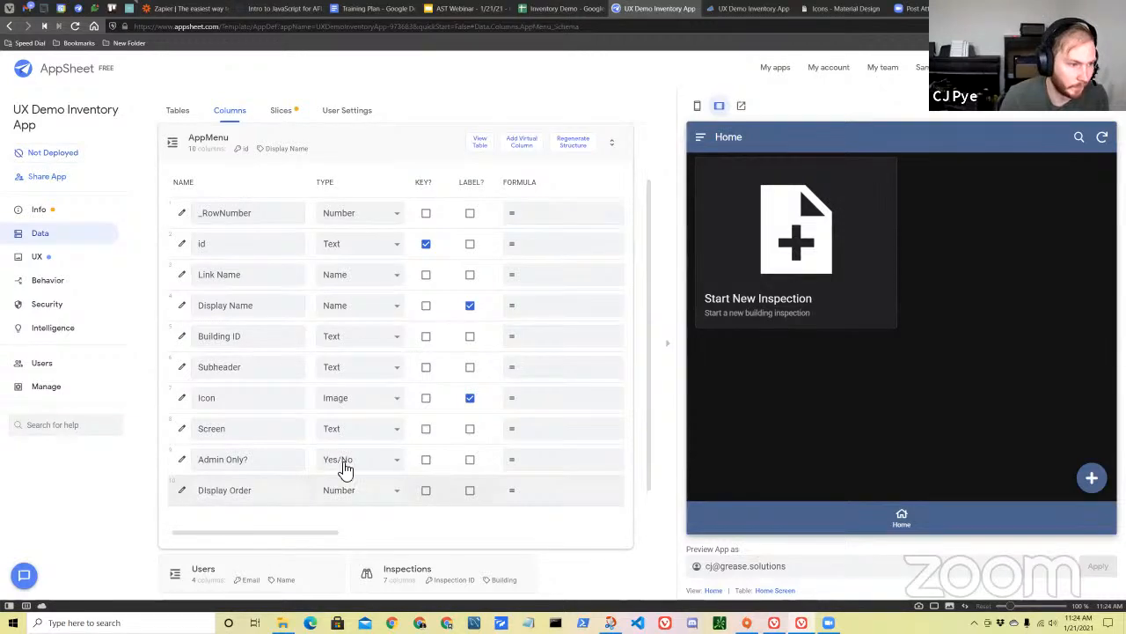
click(795, 248)
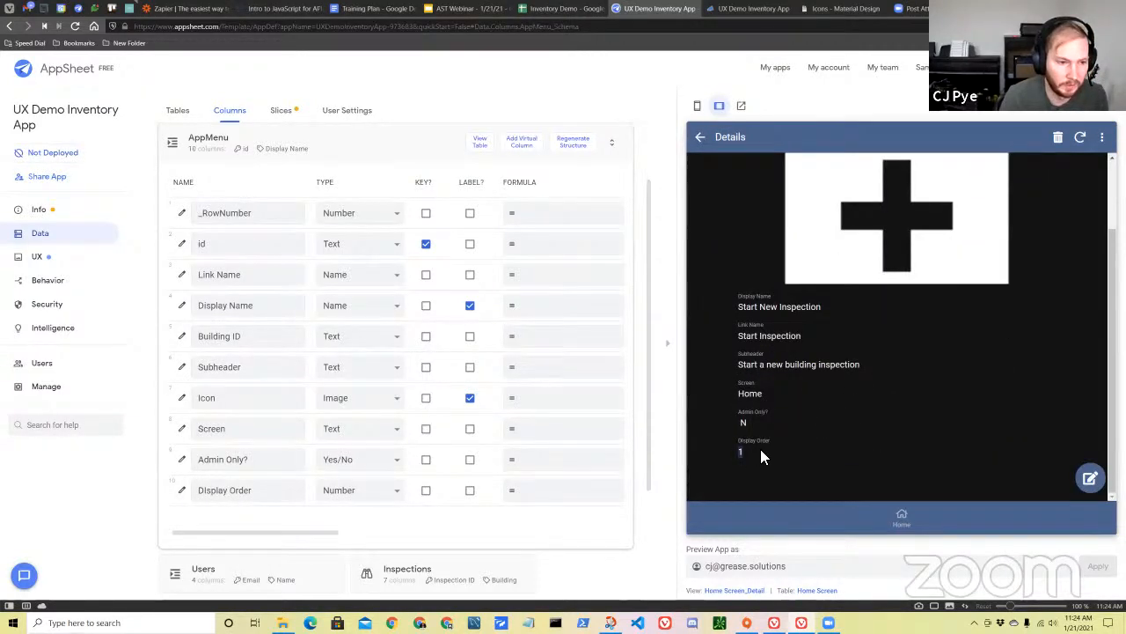
click(701, 138)
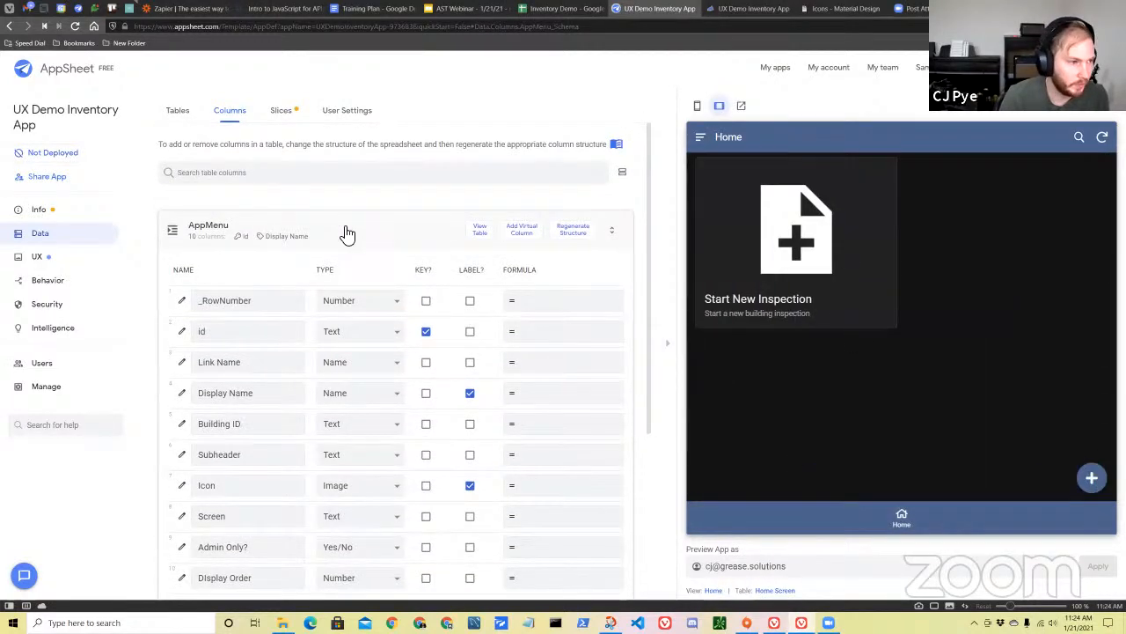
click(347, 234)
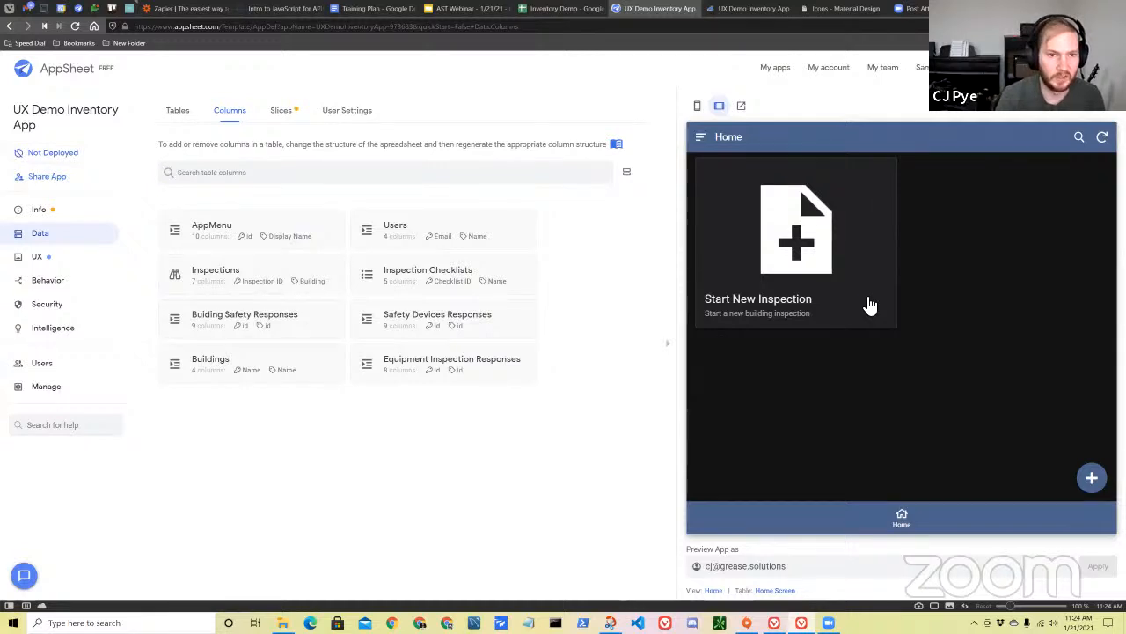
Start a new Home screen record in the app preview with Link Name "Started Inspections" and Display Name "View Inspections".
click(1092, 480)
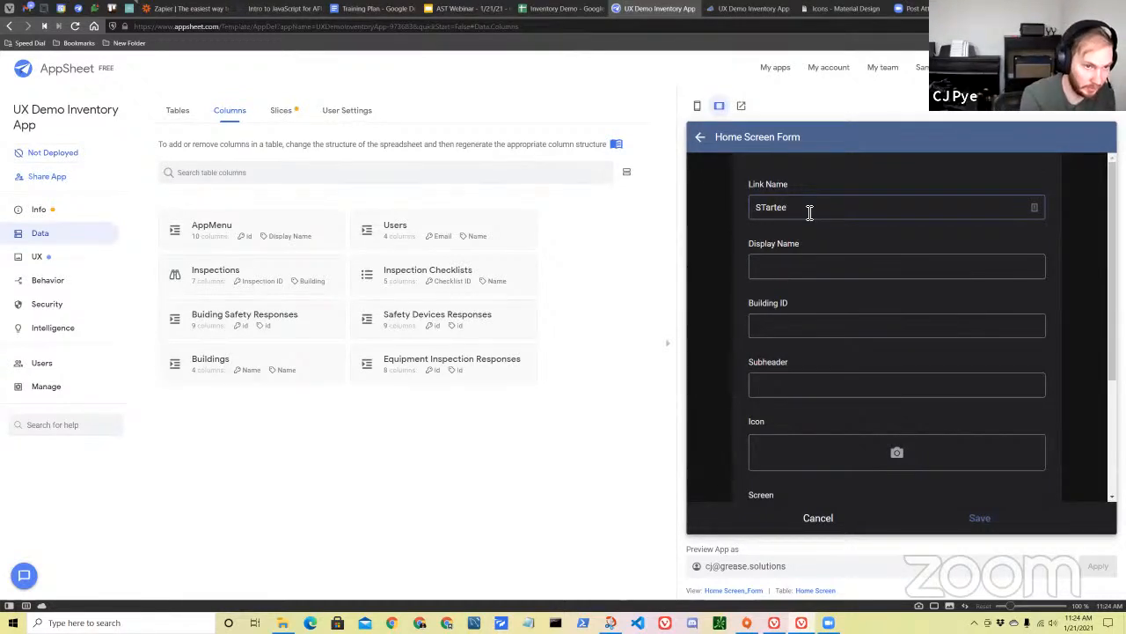
text(Started Inspections)
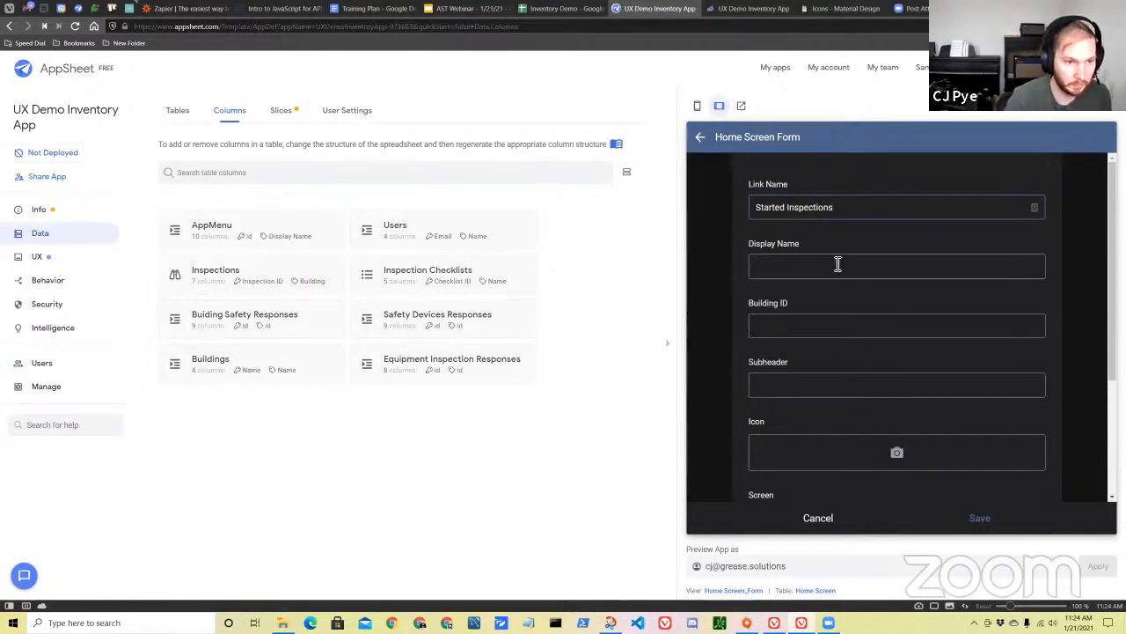
click(837, 265)
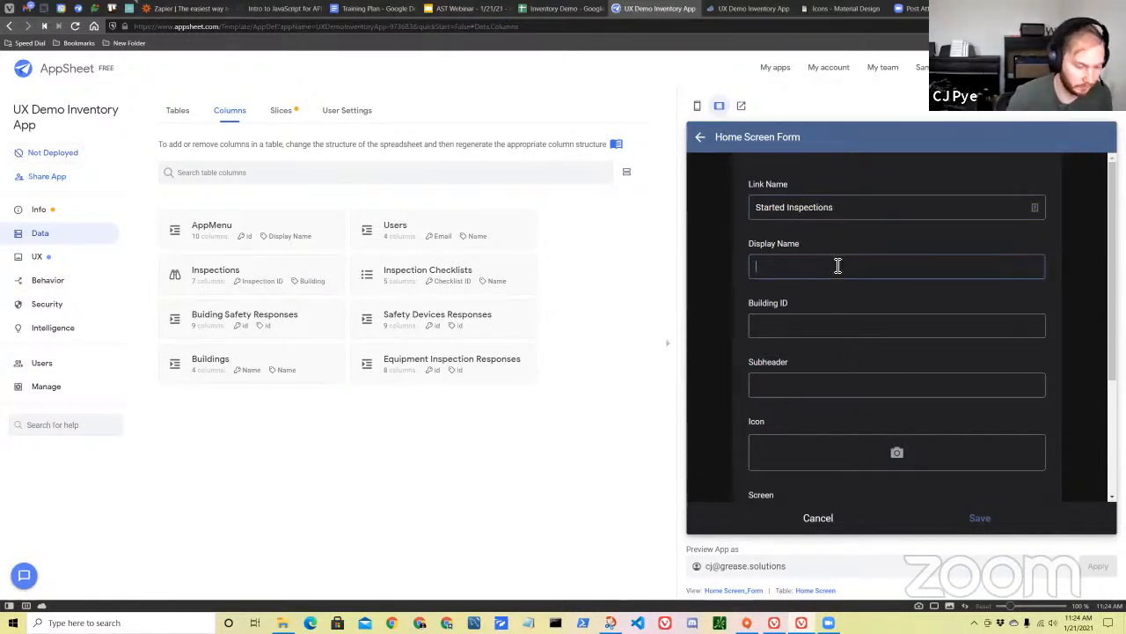
text(View Inspecio)
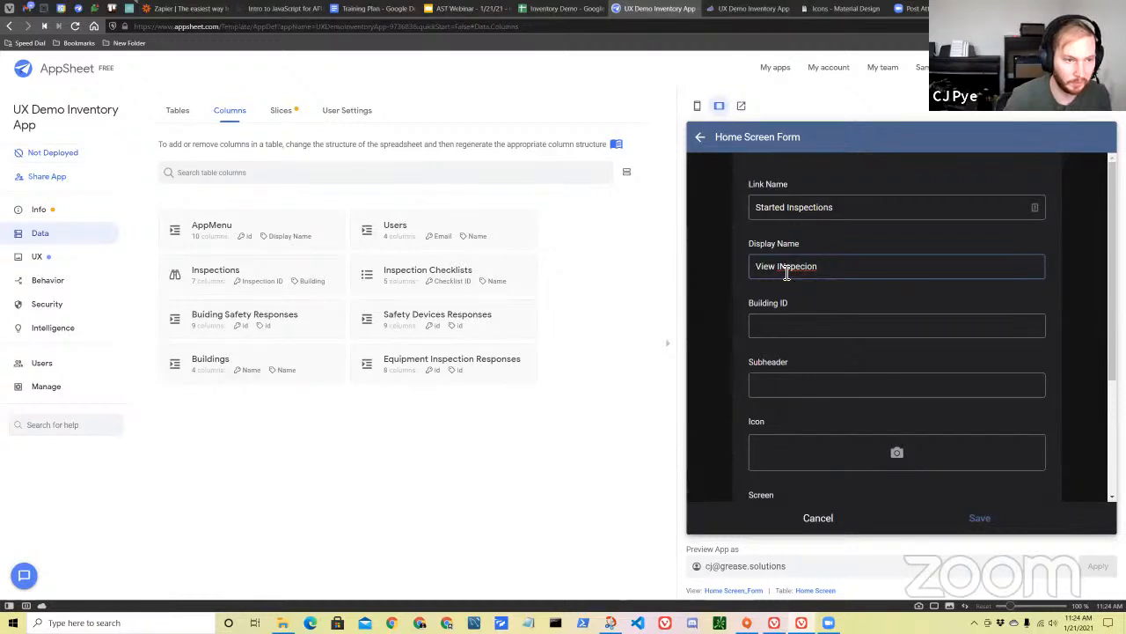
text(n)
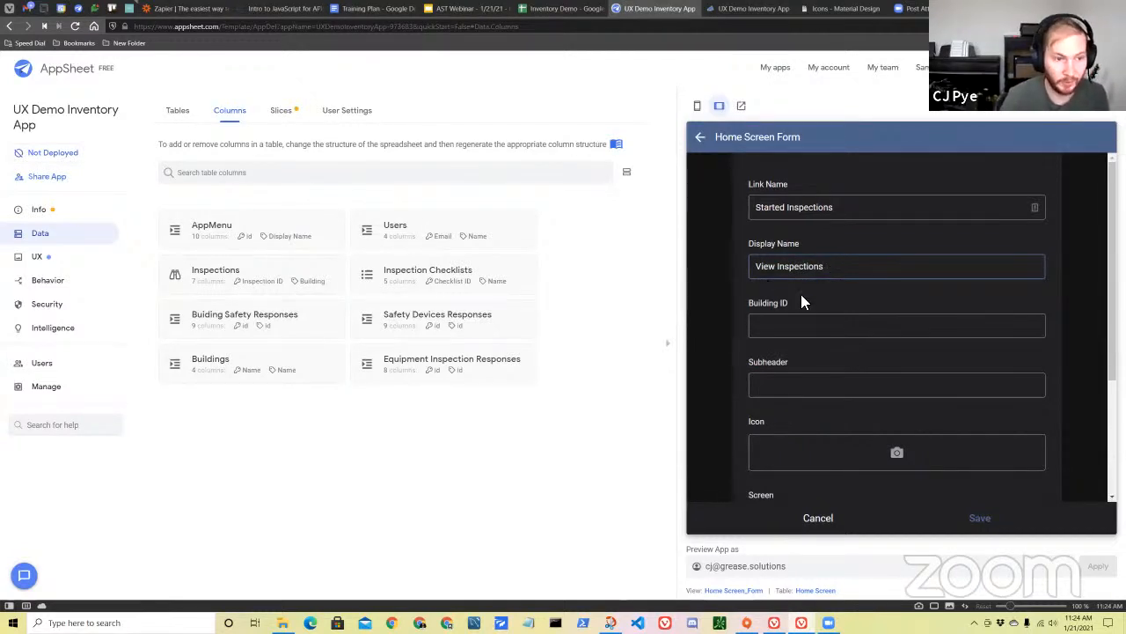
Fill in the new menu item's Subheader with text beginning "View".
scroll(810, 296, down, 2)
scroll(843, 297, up, 1)
click(823, 283)
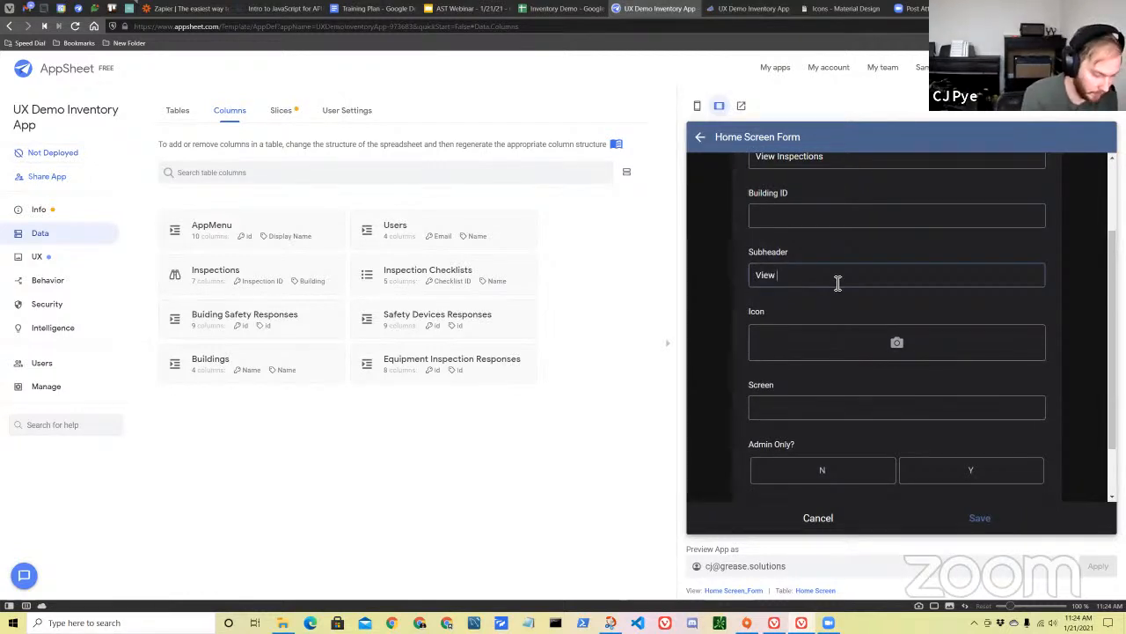
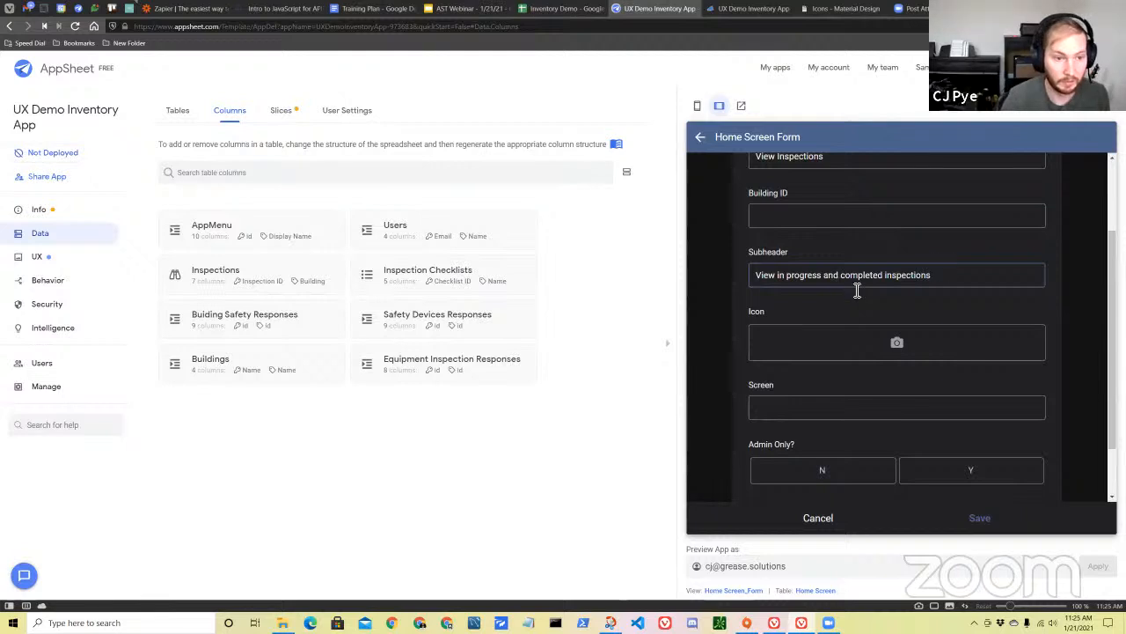
scroll(920, 317, up, 2)
scroll(927, 342, down, 3)
scroll(874, 297, up, 1)
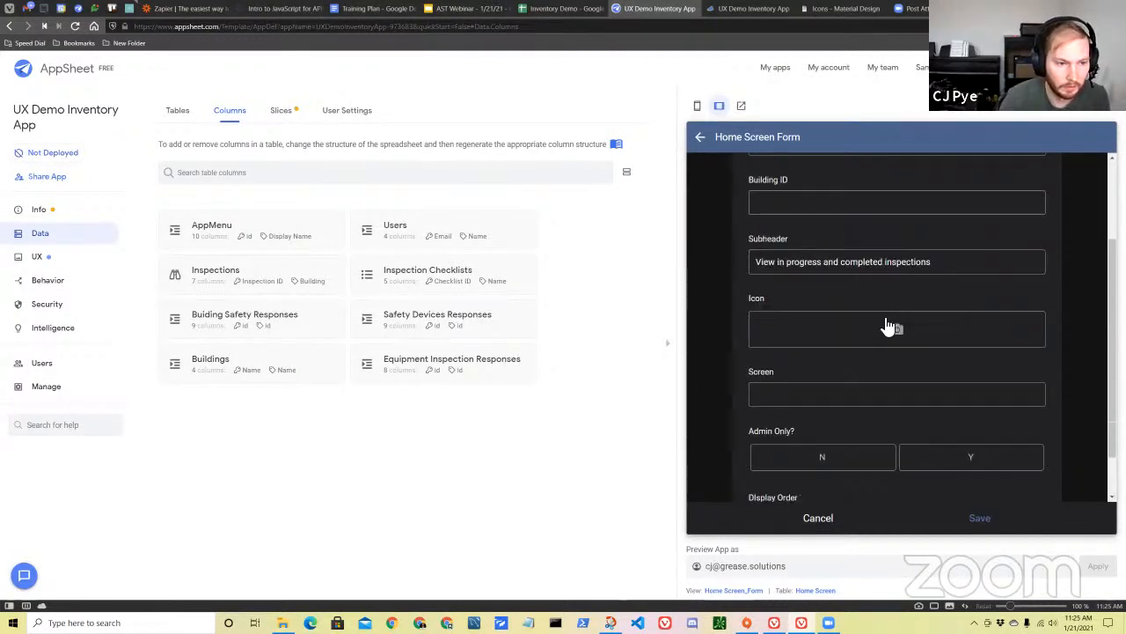
scroll(862, 339, down, 1)
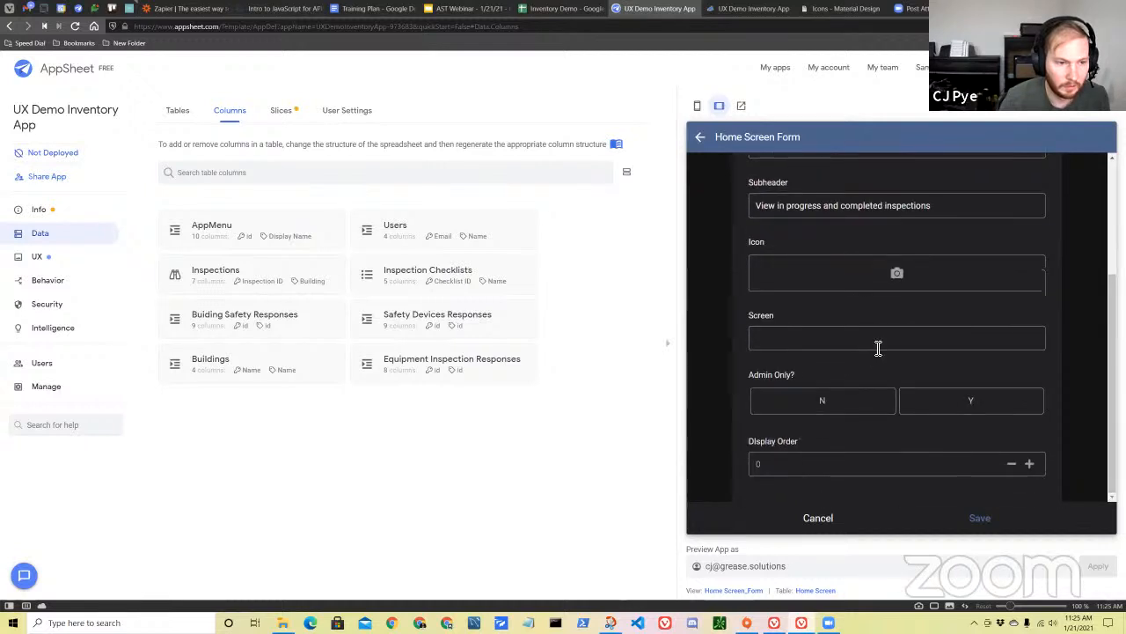
scroll(900, 353, up, 1)
scroll(906, 317, down, 1)
scroll(876, 246, up, 1)
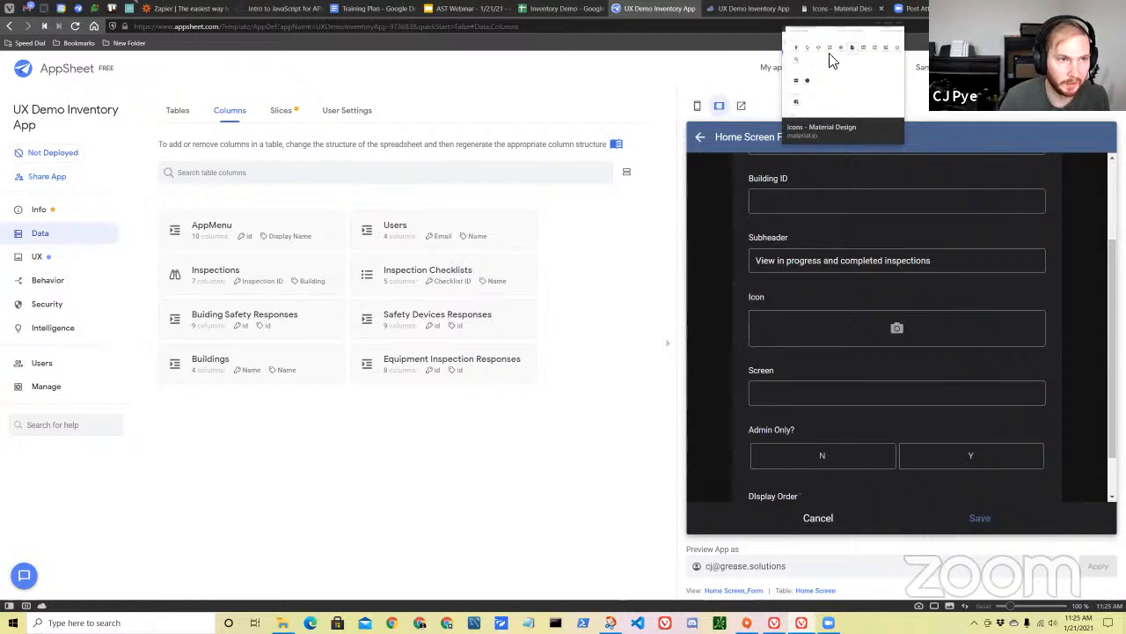
Switch to the Material Design icons page and search the icons for "list".
click(821, 12)
scroll(564, 352, up, 1)
scroll(580, 343, down, 1)
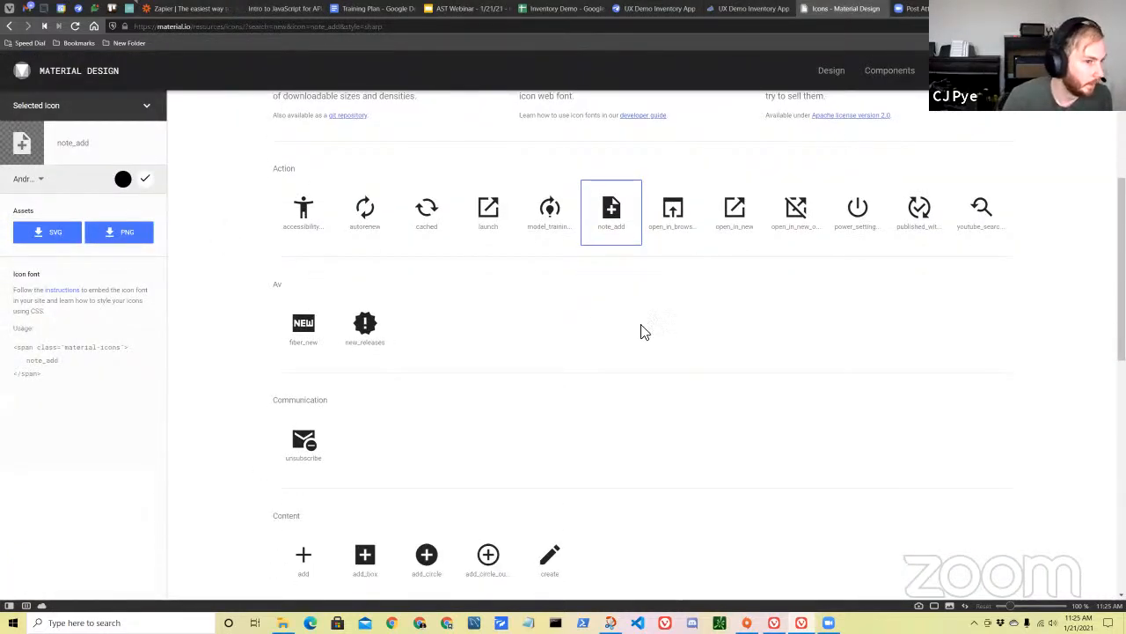
scroll(651, 347, up, 1)
scroll(454, 388, down, 1)
click(148, 106)
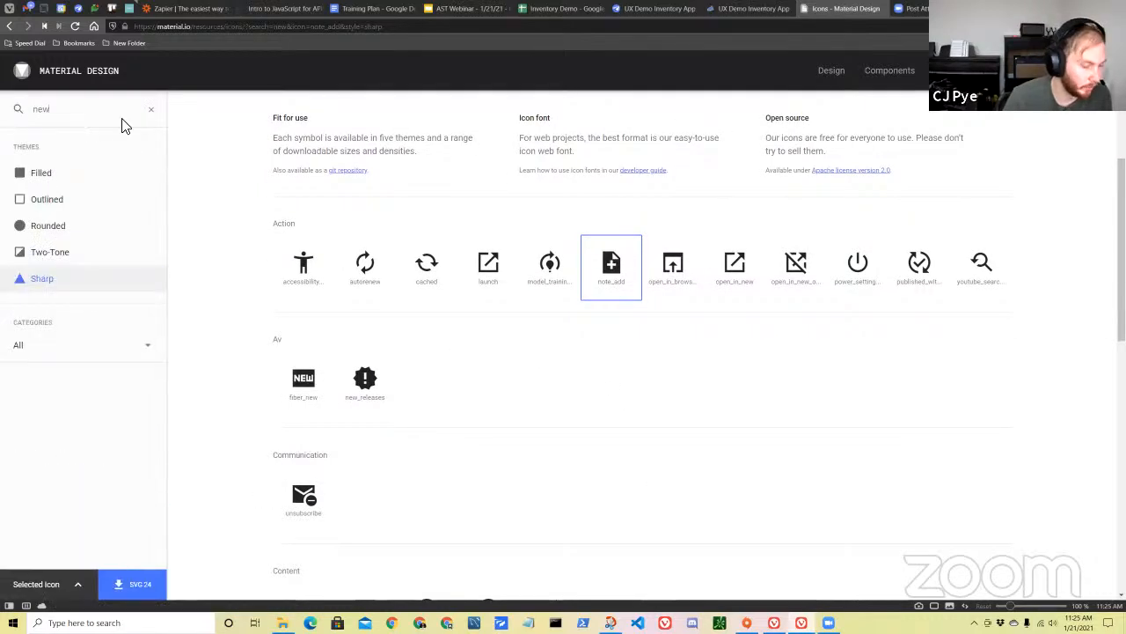
key(BackSpace)
key(BackSpace)
key(BackSpace)
text(list)
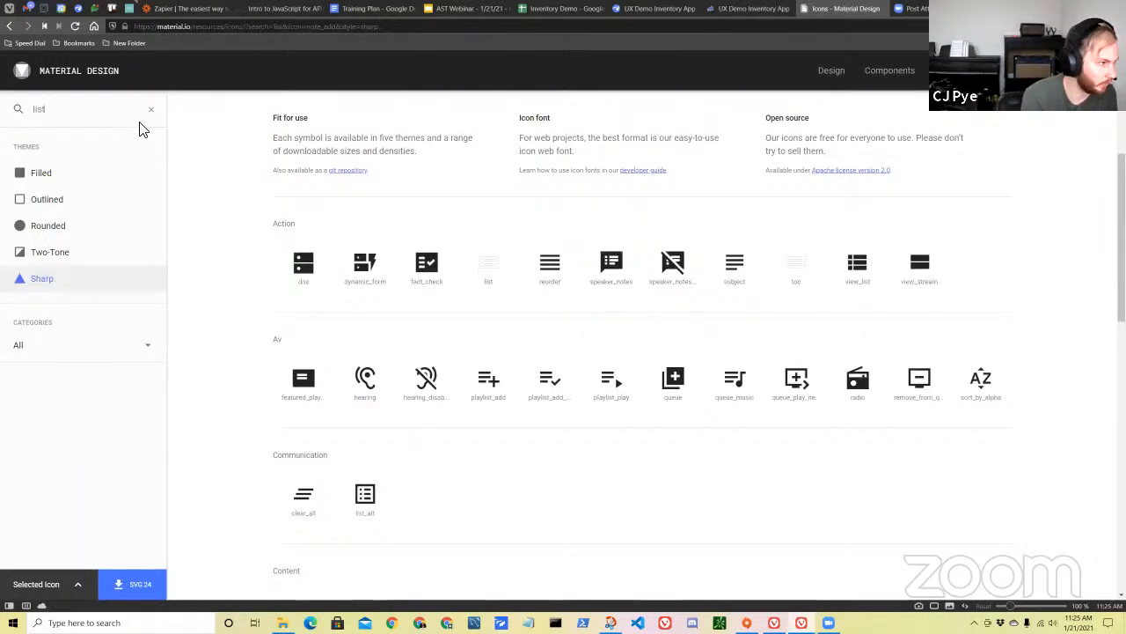
Select the list_alt icon and download its white Android PNG package as list_alt-white-android into the App Icons folder.
scroll(726, 369, down, 1)
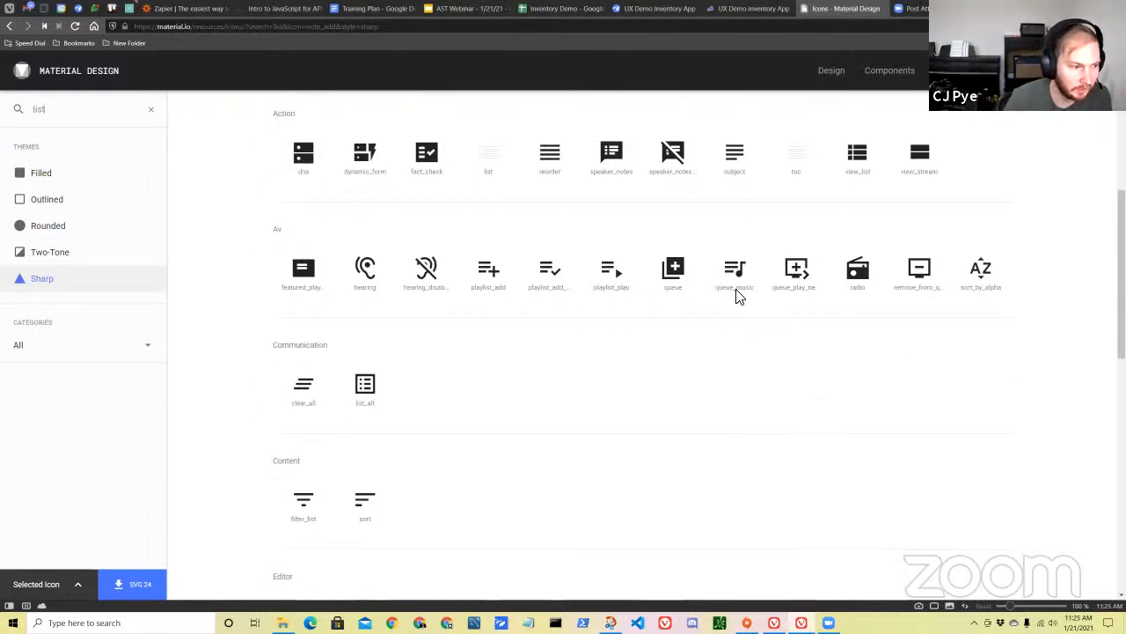
click(369, 393)
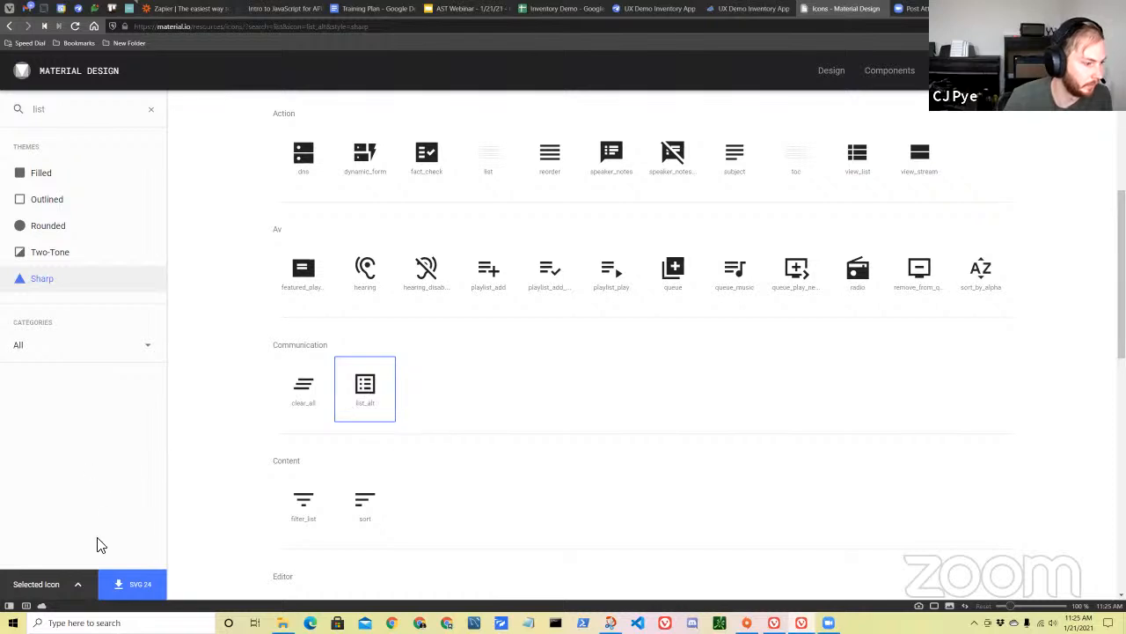
click(44, 585)
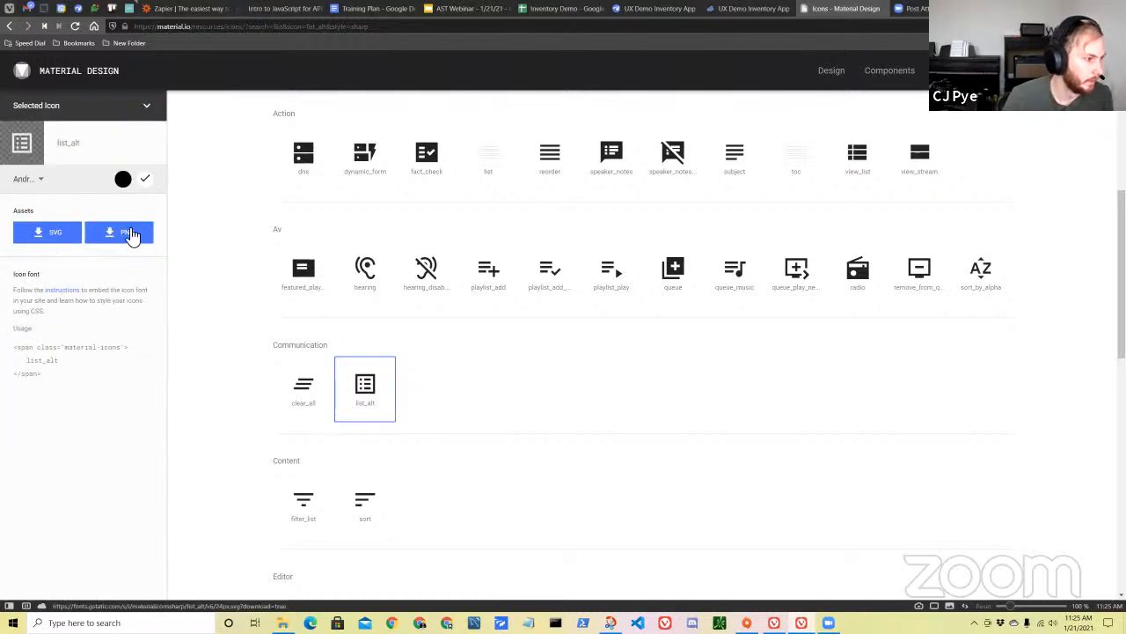
click(37, 189)
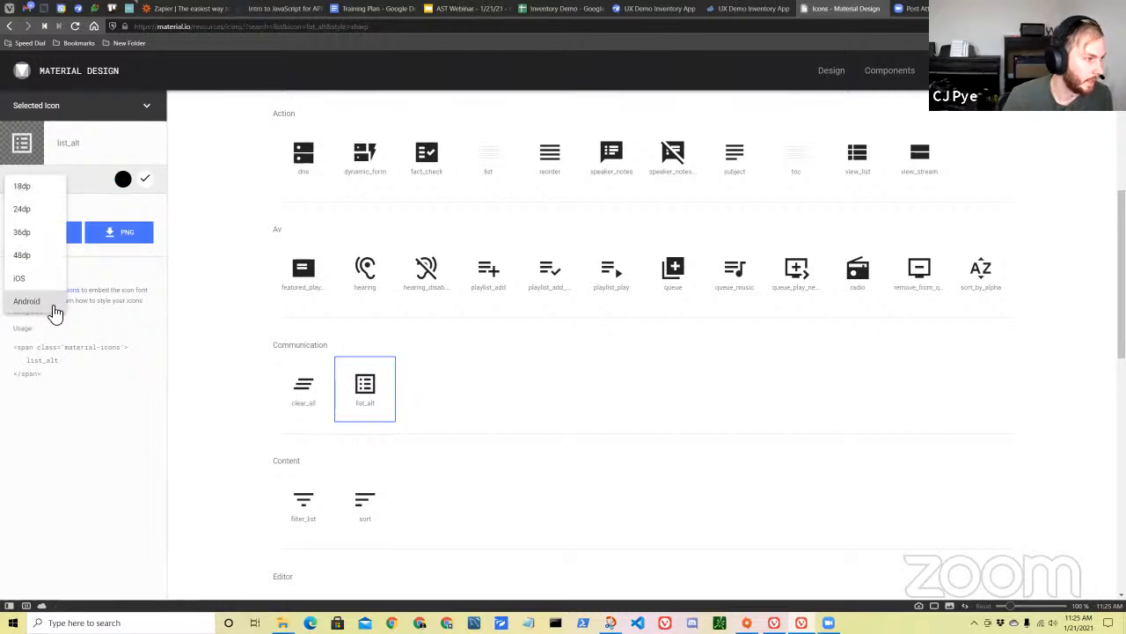
click(120, 425)
click(128, 234)
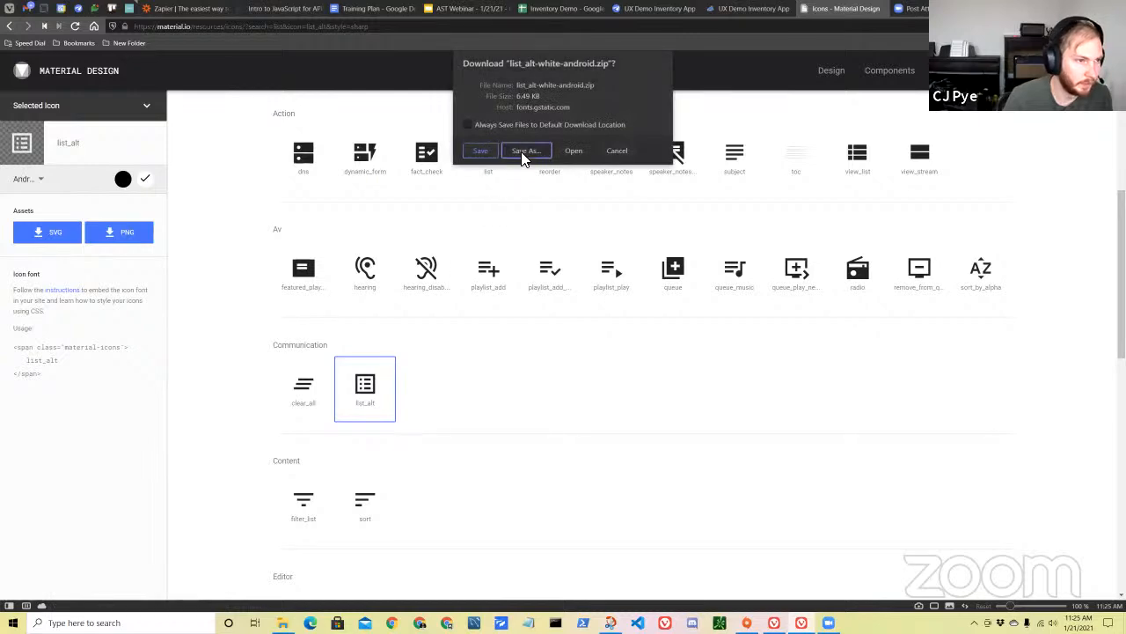
click(526, 151)
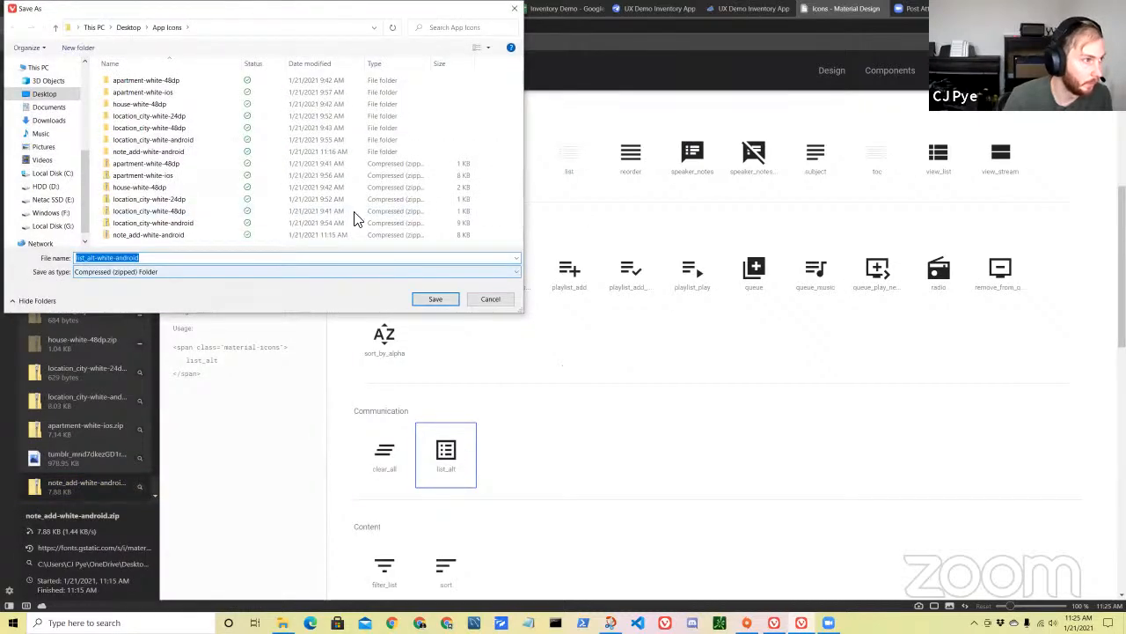
click(433, 299)
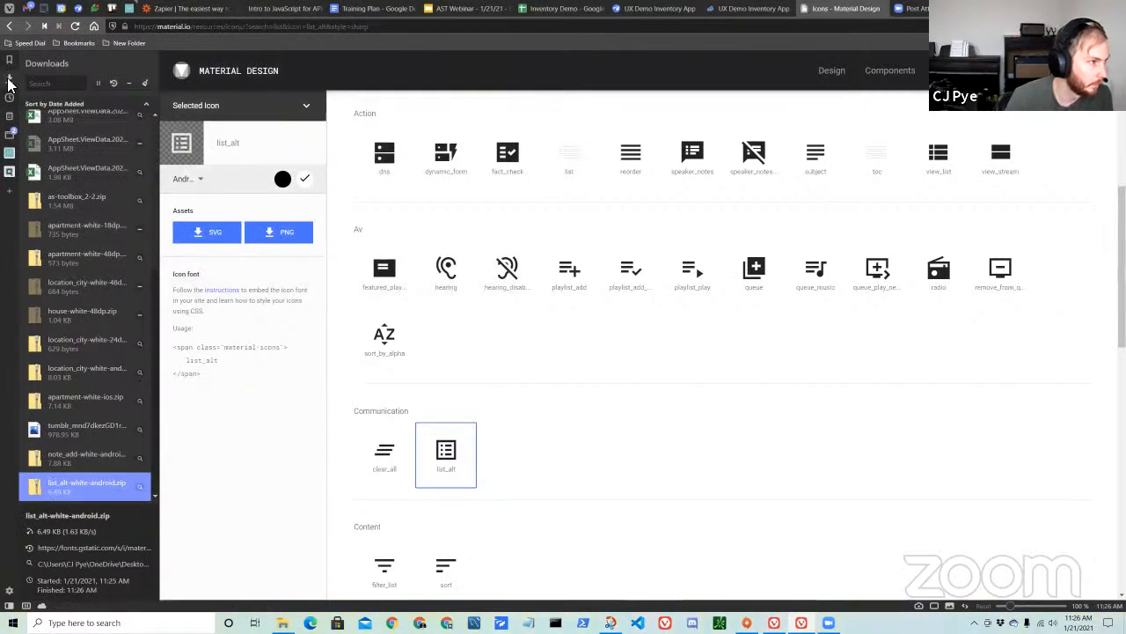
click(9, 83)
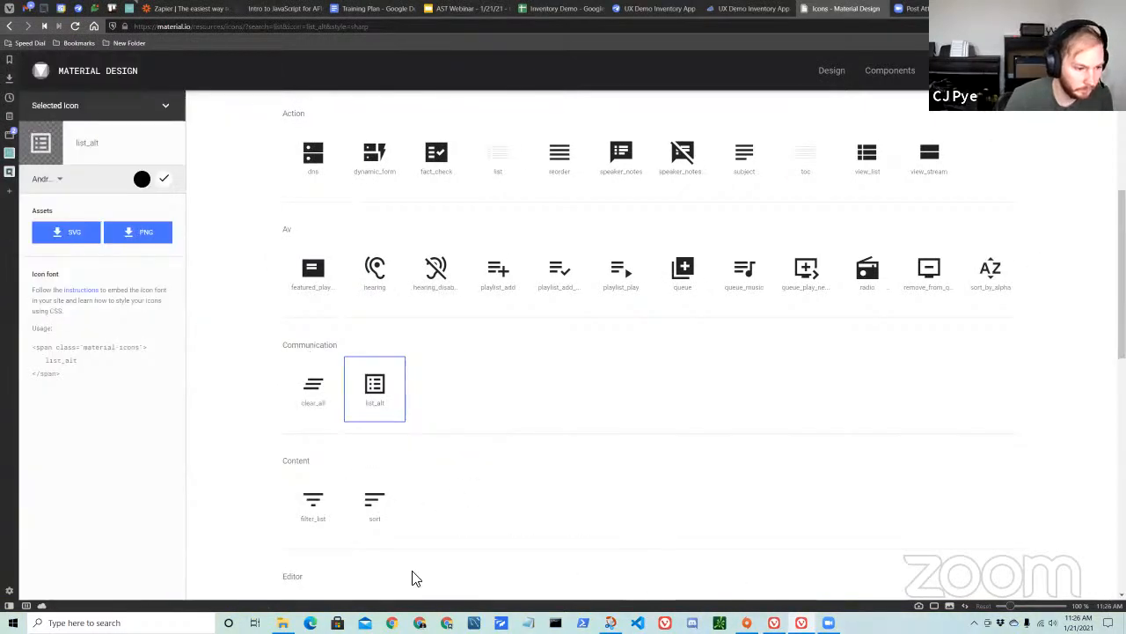
Try to extract the note_add-white-android archive in the App Icons folder.
click(284, 621)
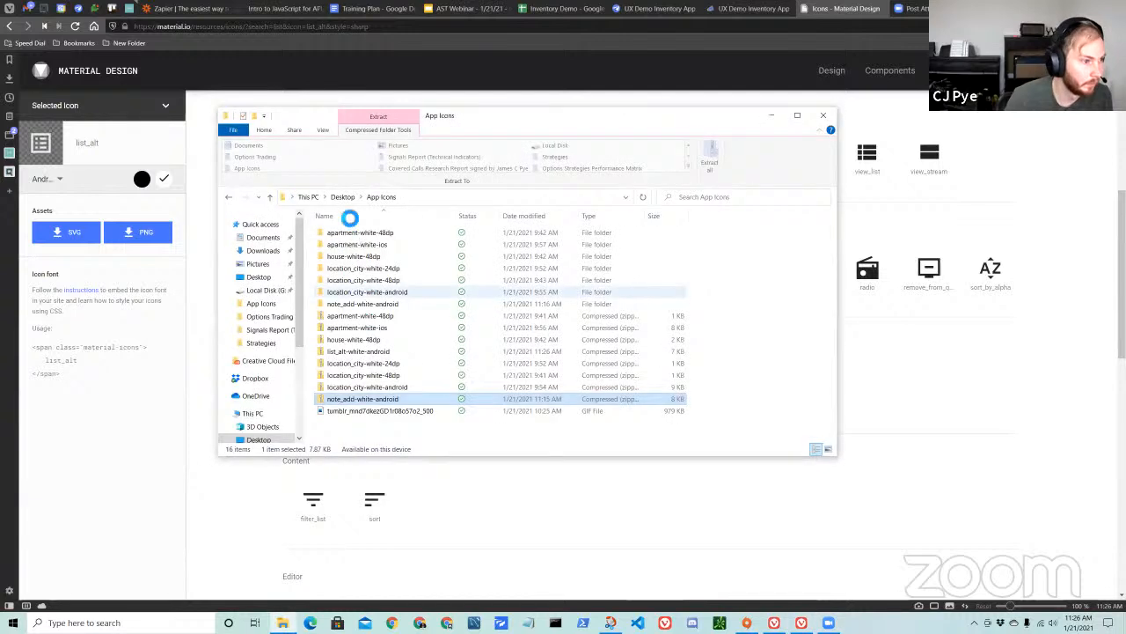
right_click(407, 405)
click(457, 112)
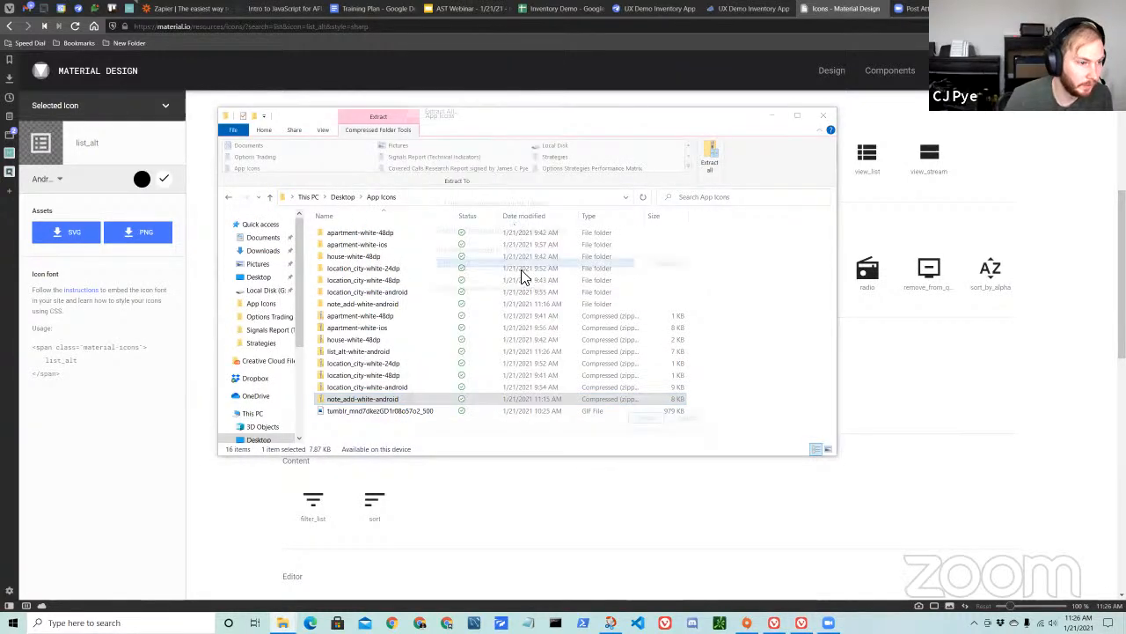
click(649, 423)
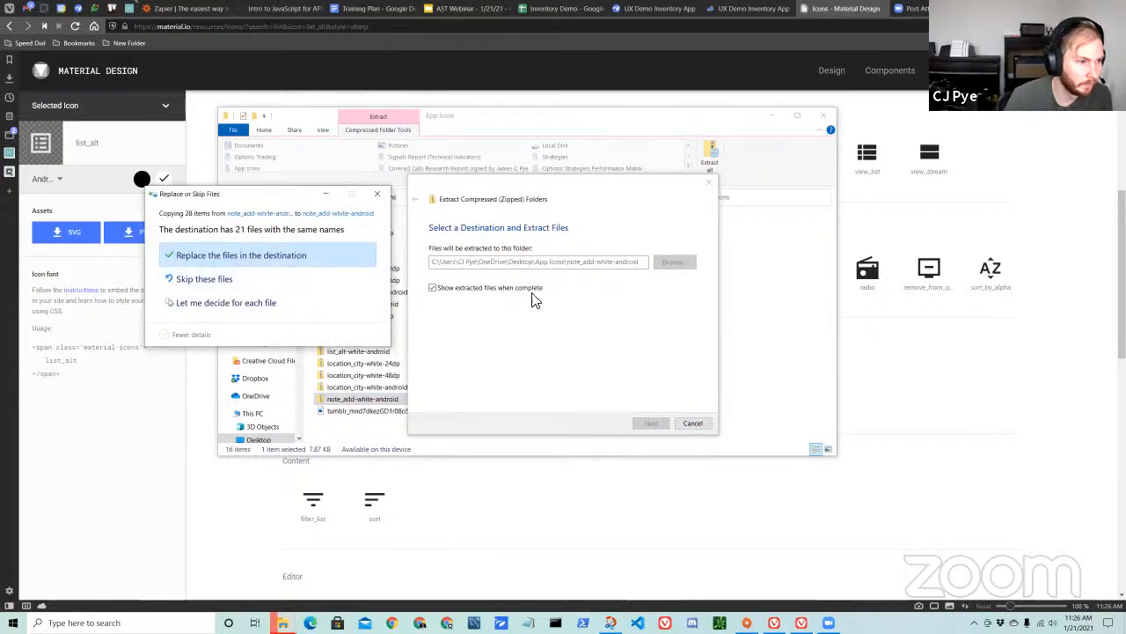
click(378, 194)
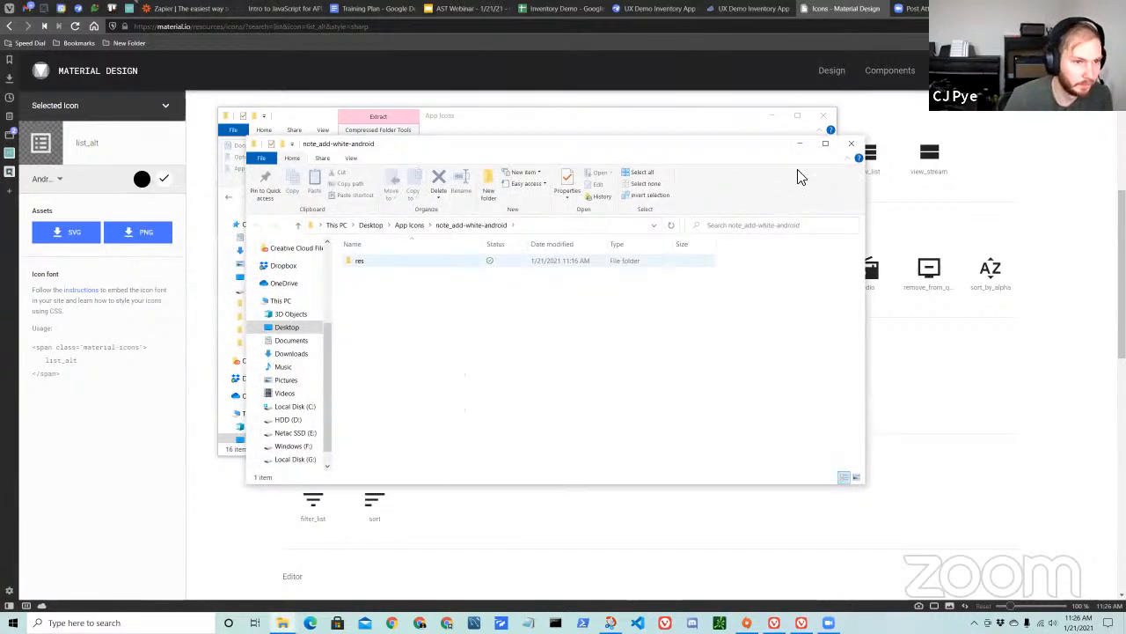
click(826, 118)
click(823, 115)
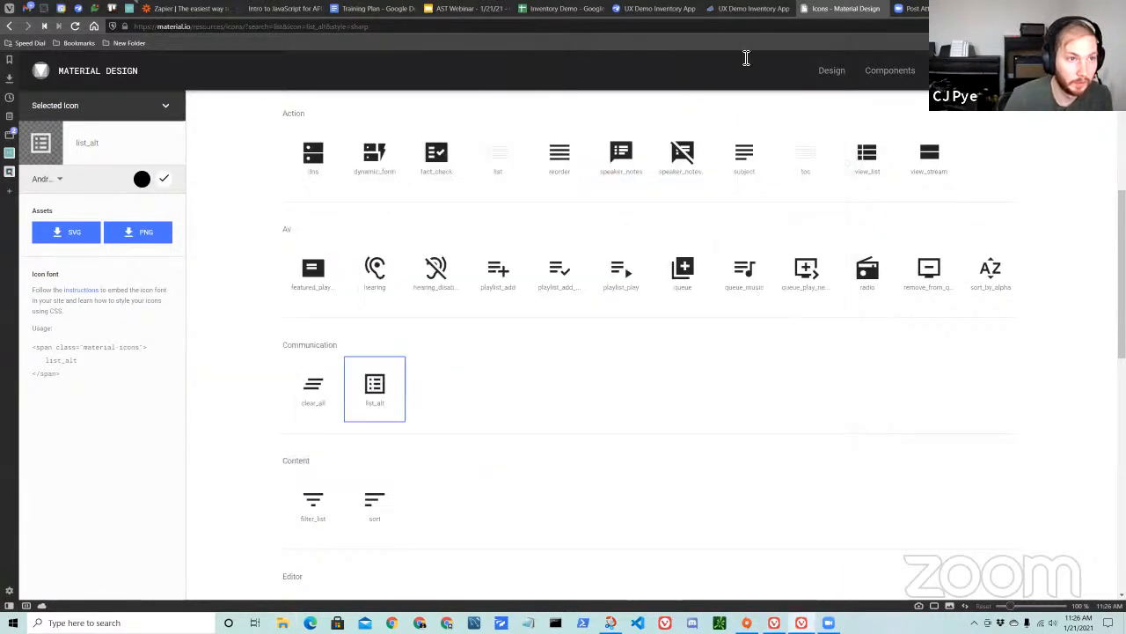
click(754, 9)
click(657, 10)
click(812, 328)
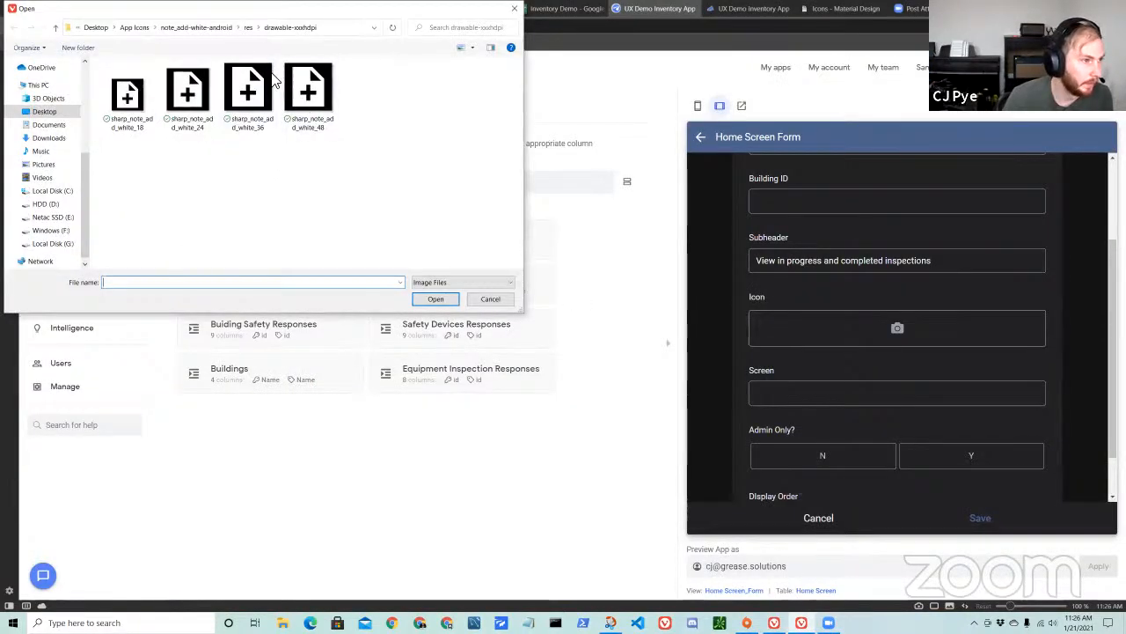
click(130, 30)
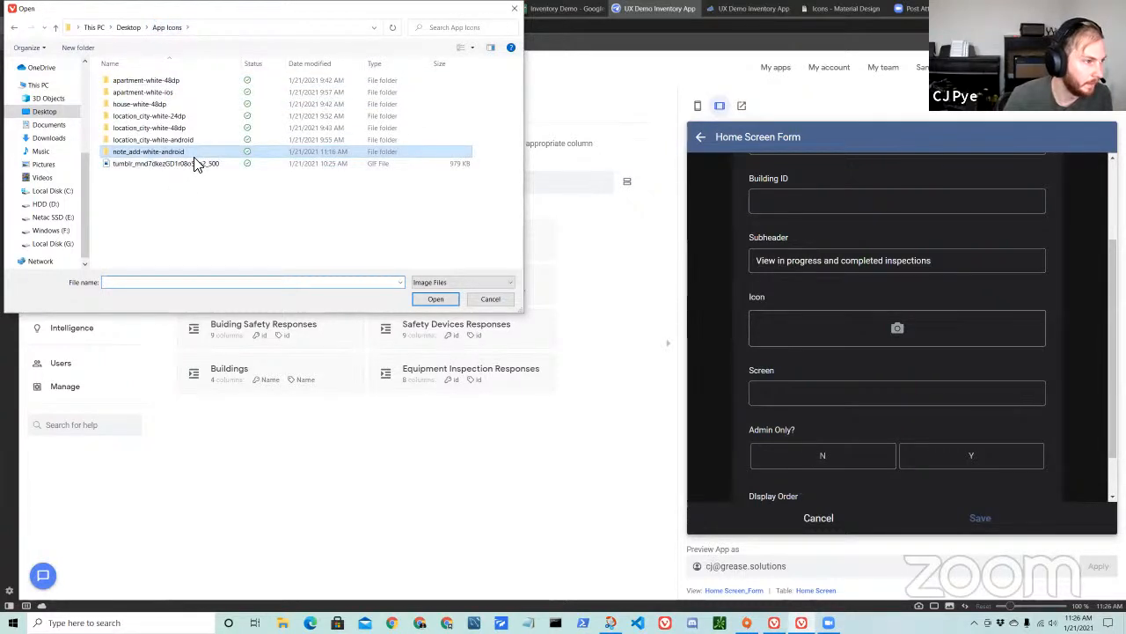
double_click(182, 155)
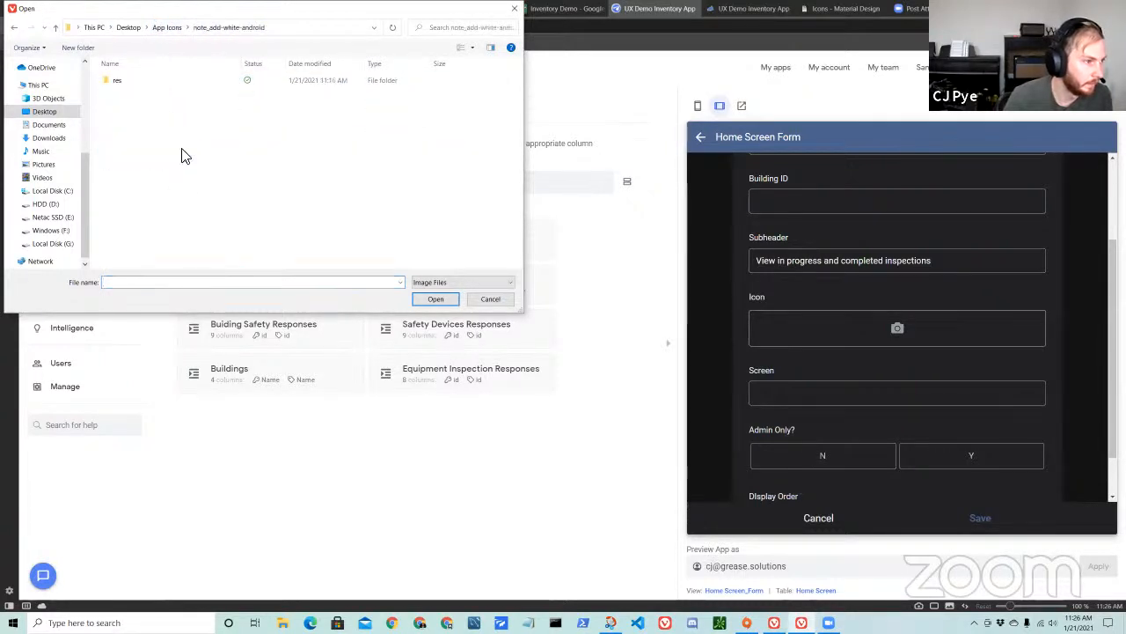
click(13, 28)
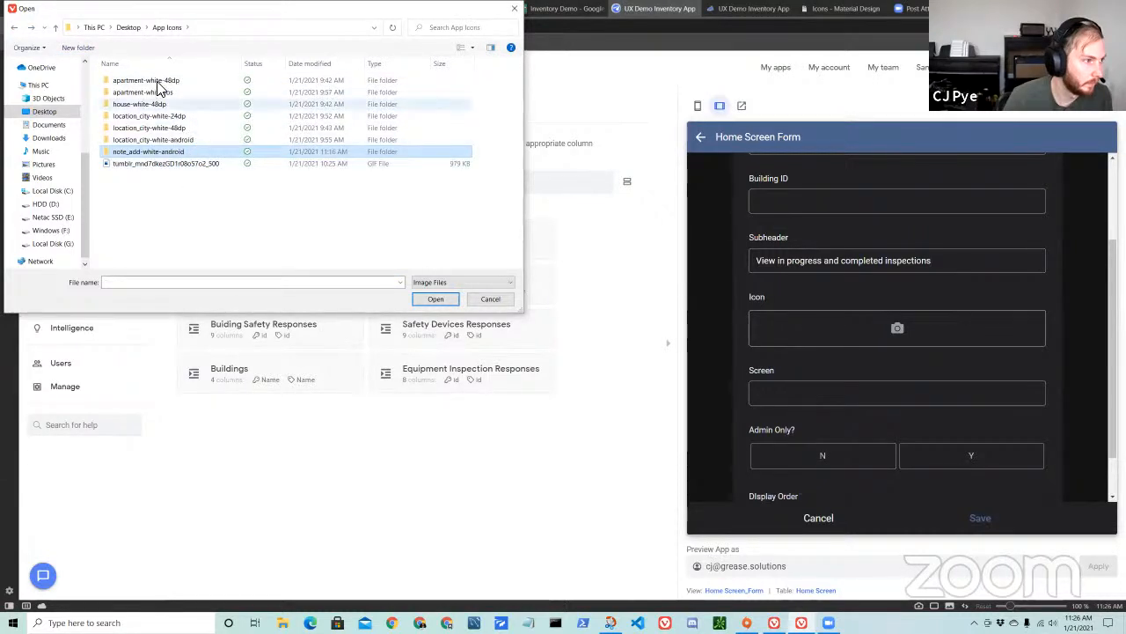
click(514, 8)
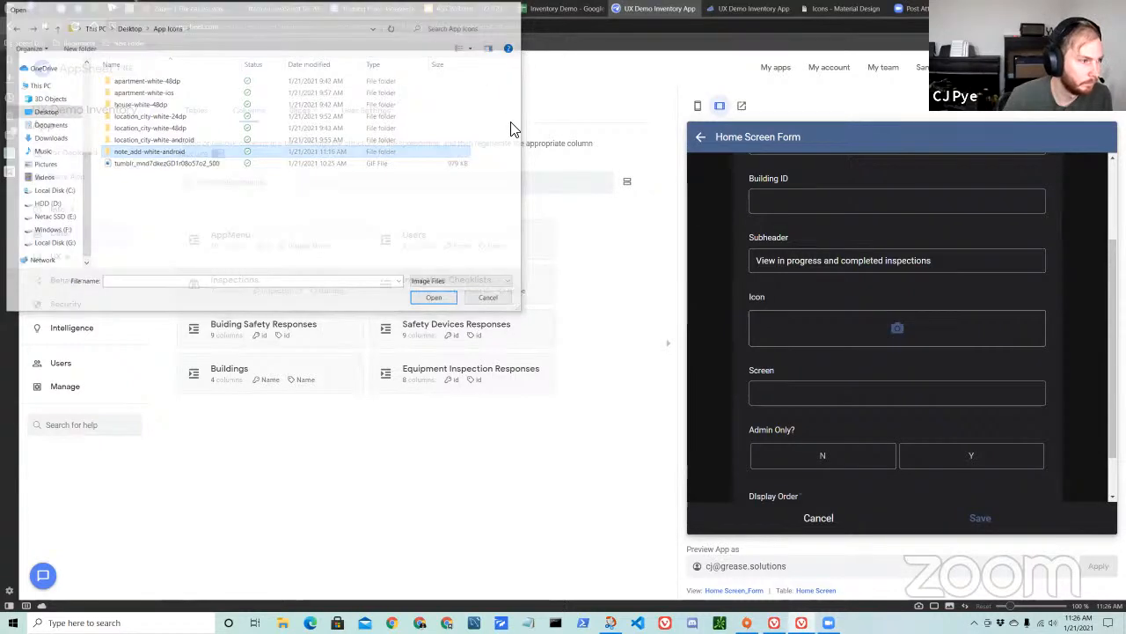
Extract the list_alt-white-android archive in the desktop's App Icons folder using File Explorer, and close the folder windows.
click(819, 10)
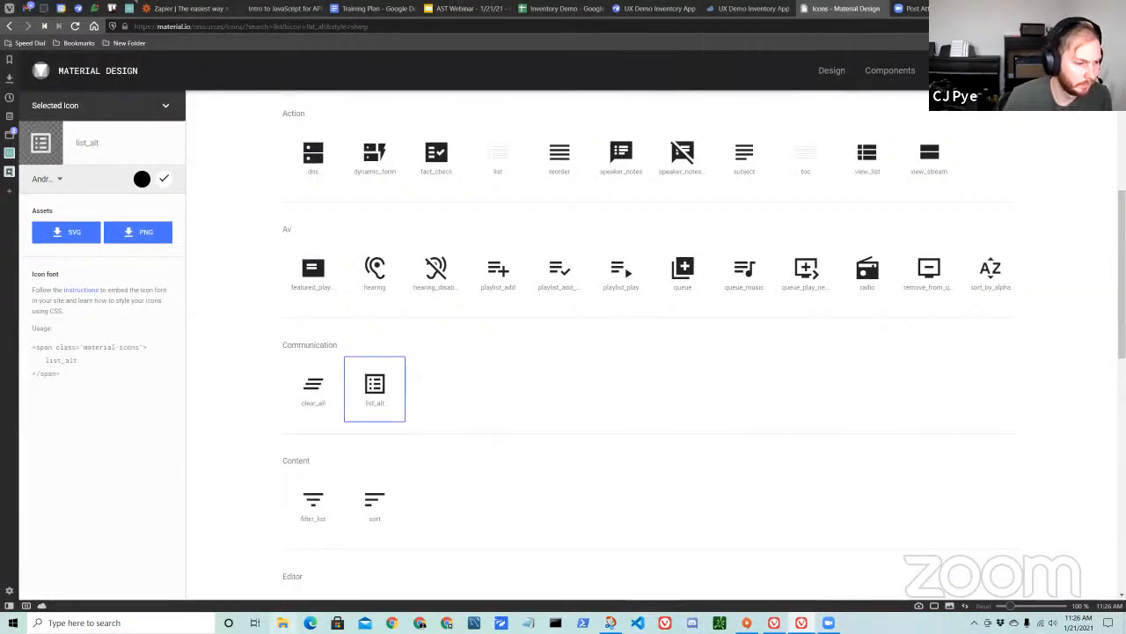
click(282, 622)
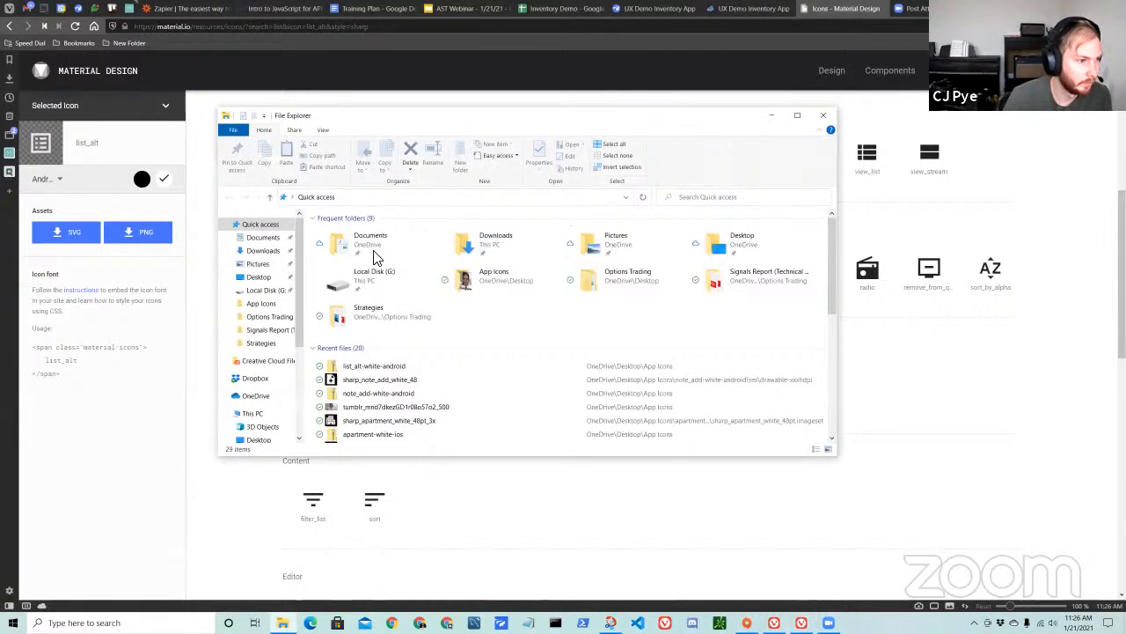
click(258, 278)
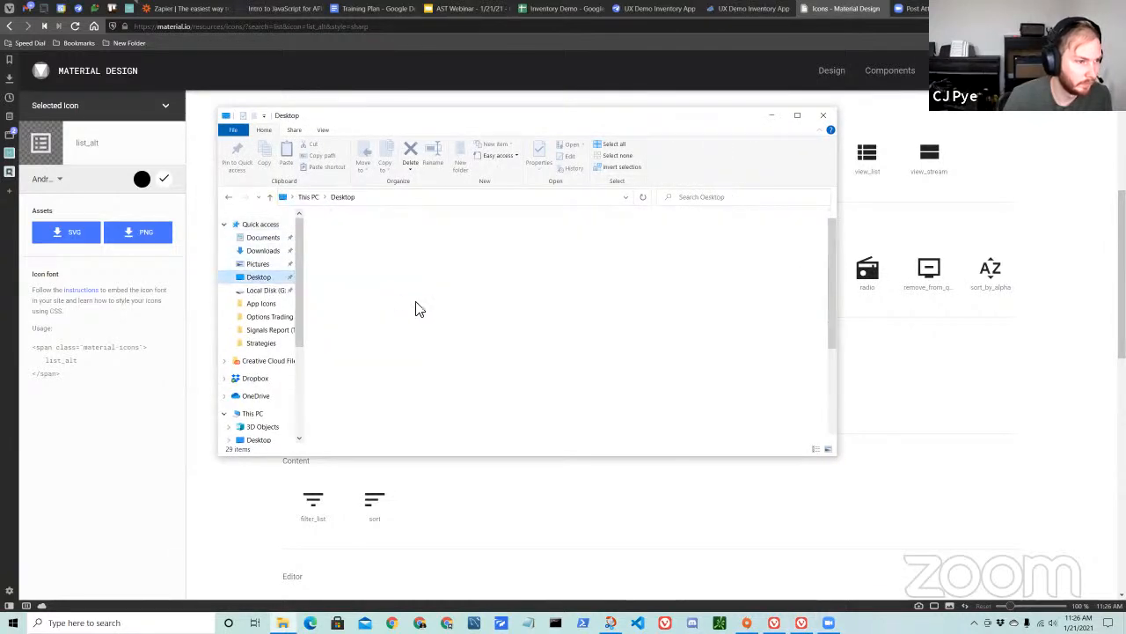
double_click(387, 246)
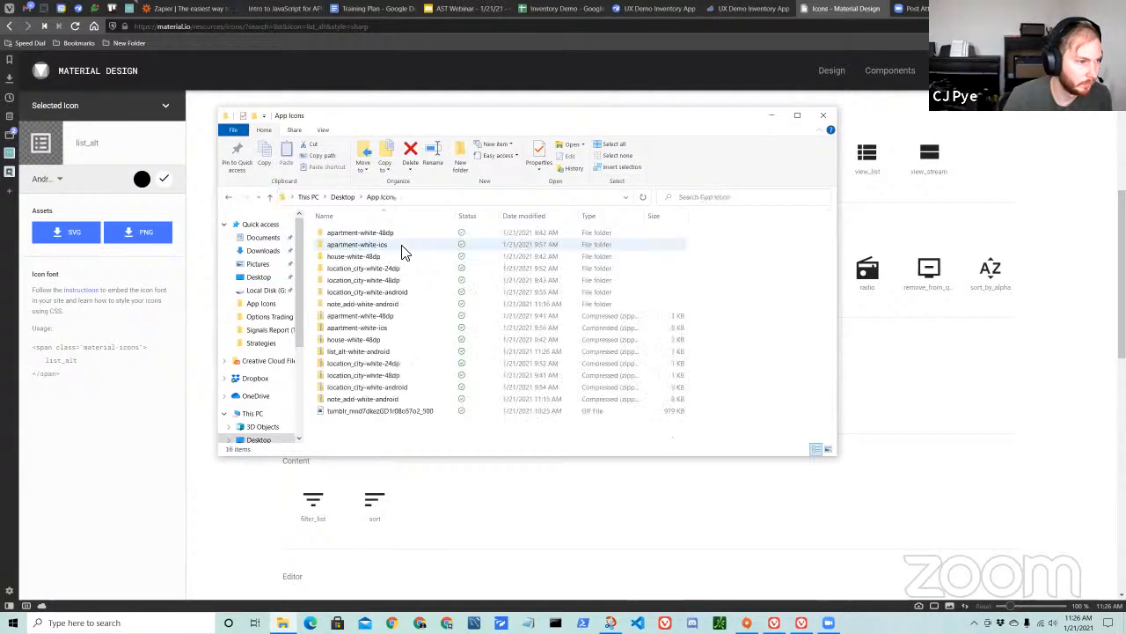
double_click(388, 351)
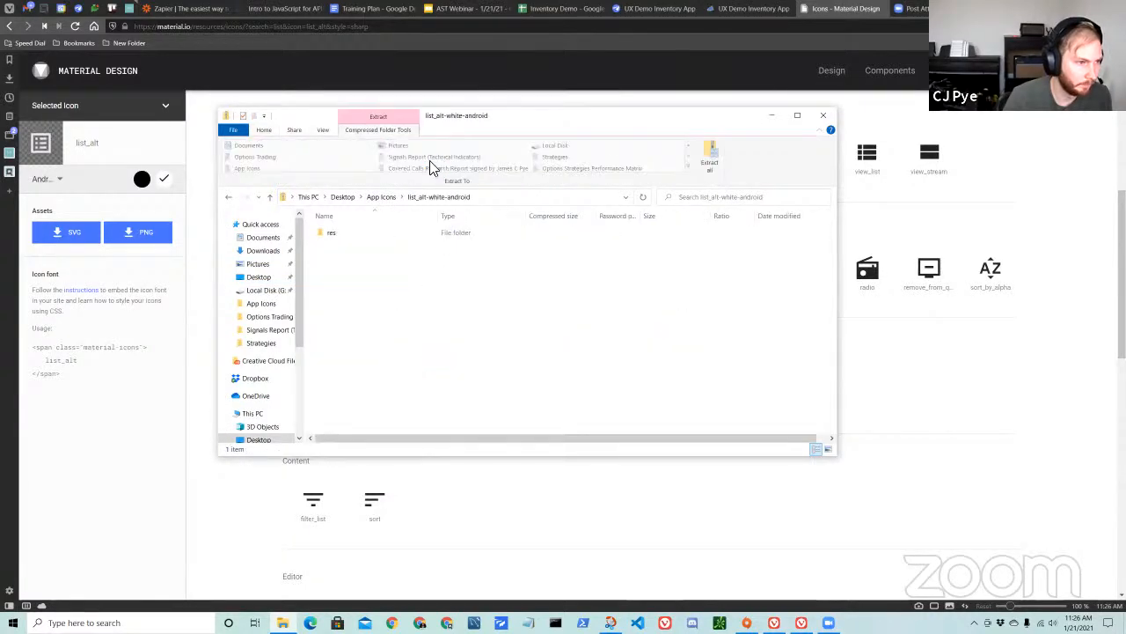
click(711, 156)
click(648, 424)
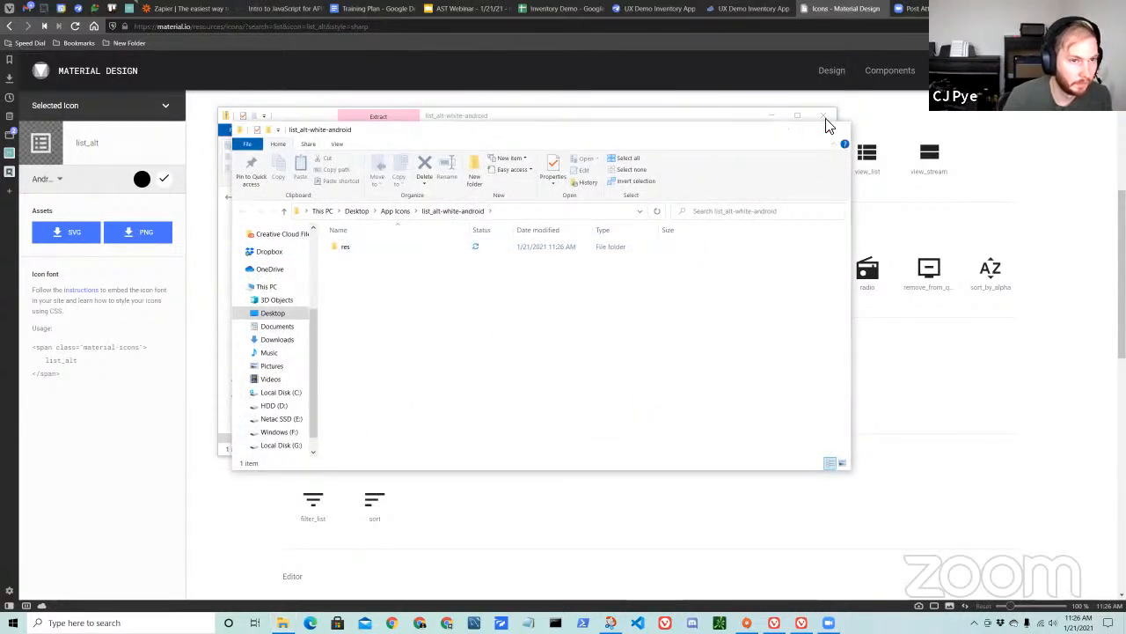
click(836, 131)
click(823, 115)
Back in the AppSheet editor, set the new menu item's Icon to sharp_list_alt_white_48 from the list_alt-white-android drawable-xxxhdpi folder.
click(669, 12)
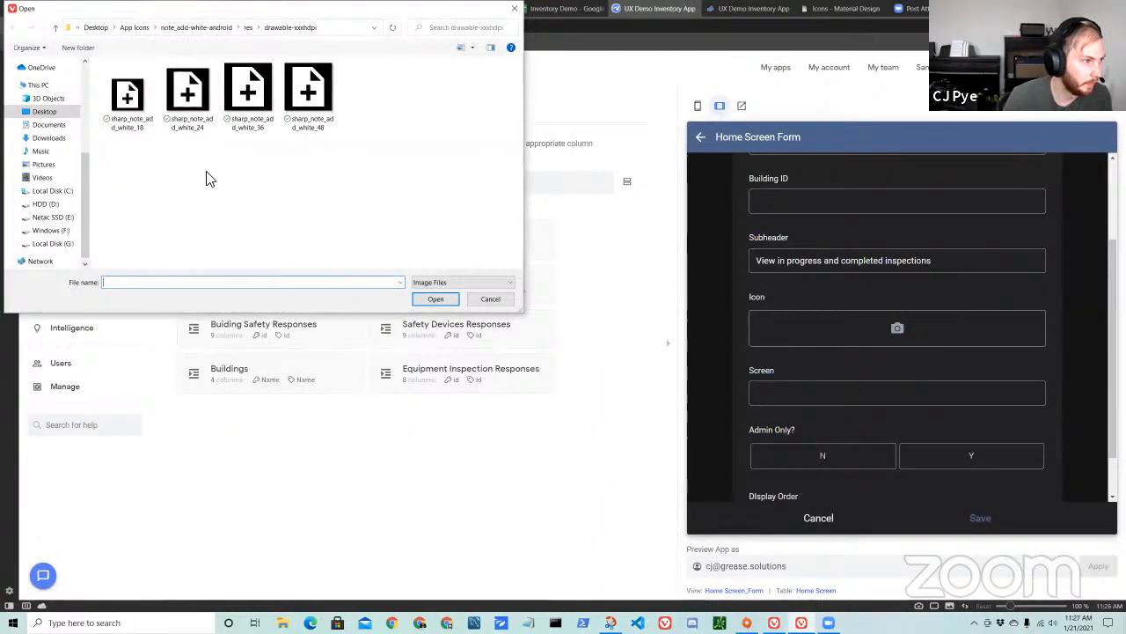
click(134, 29)
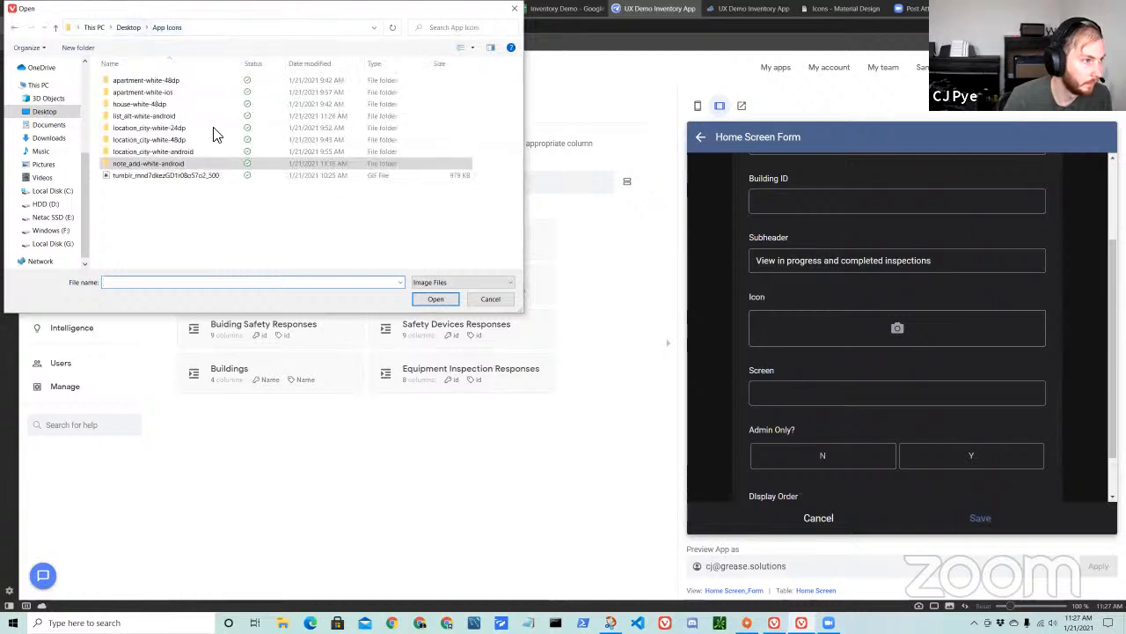
double_click(165, 121)
double_click(169, 83)
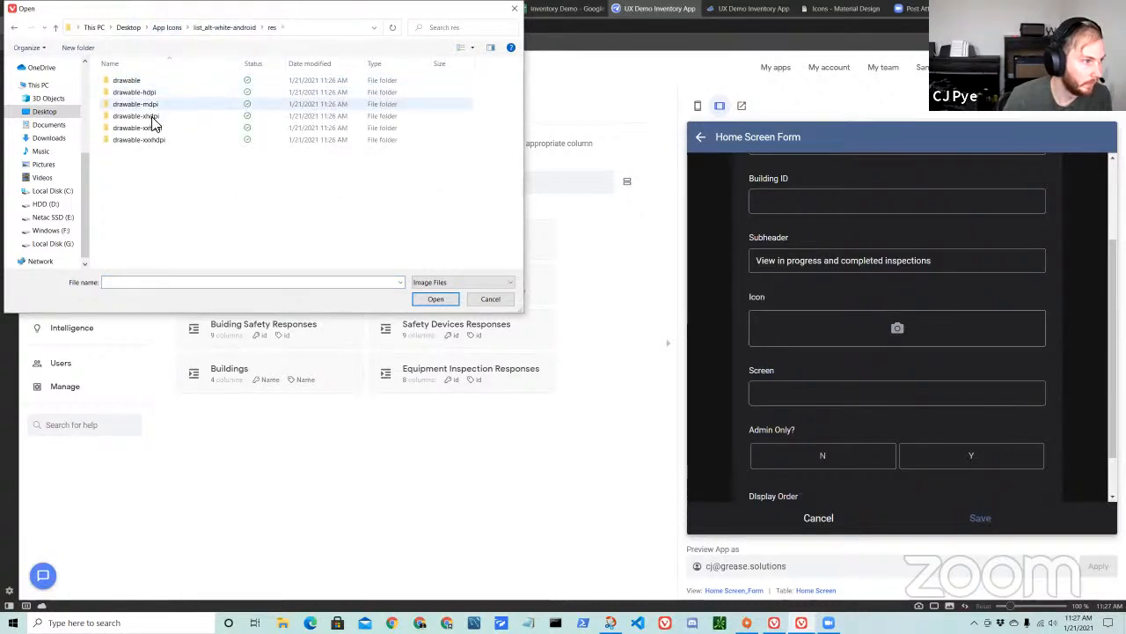
click(149, 142)
double_click(149, 143)
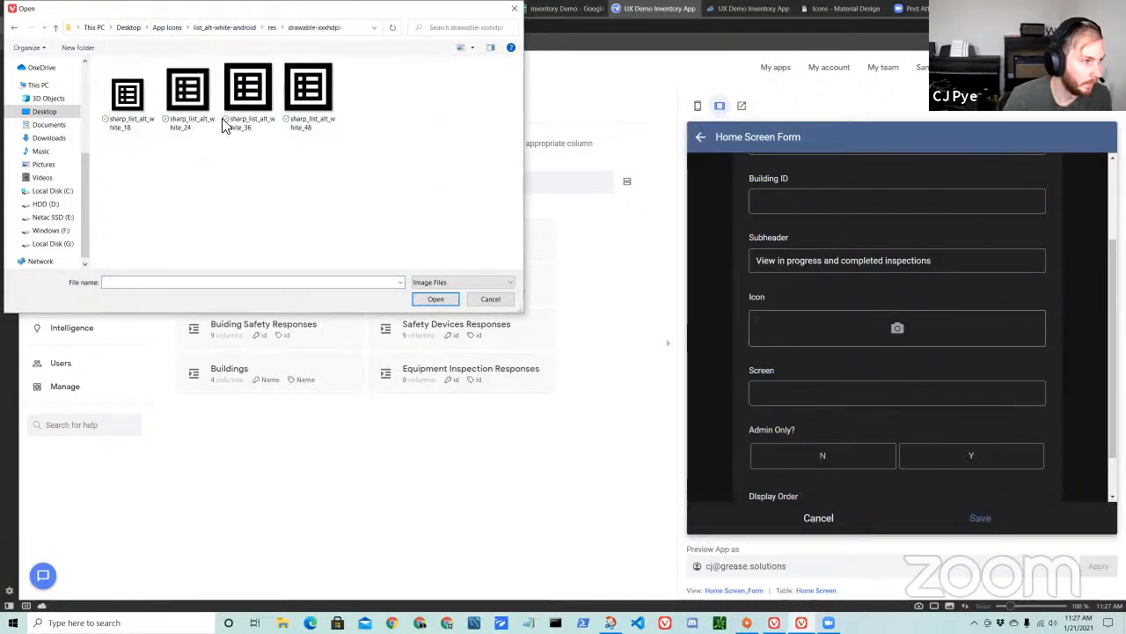
double_click(307, 93)
Set the new menu item's Screen to Home, Admin Only to N and Display Order to 2, and save the record.
scroll(862, 431, down, 3)
scroll(852, 396, up, 4)
scroll(854, 404, down, 2)
click(800, 454)
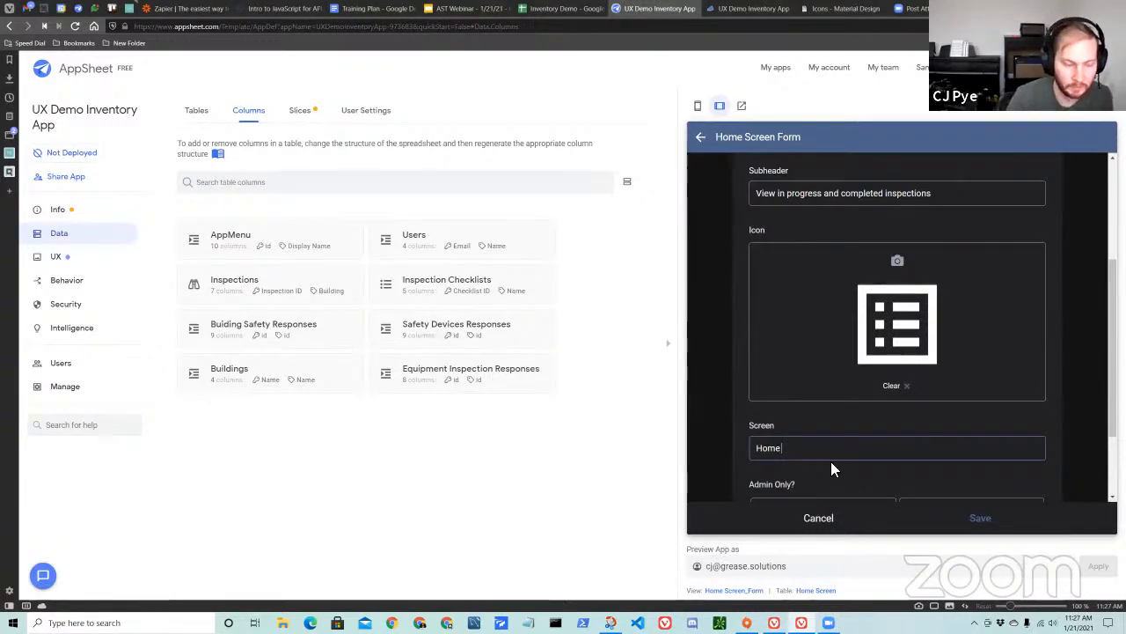
scroll(828, 475, down, 2)
click(860, 406)
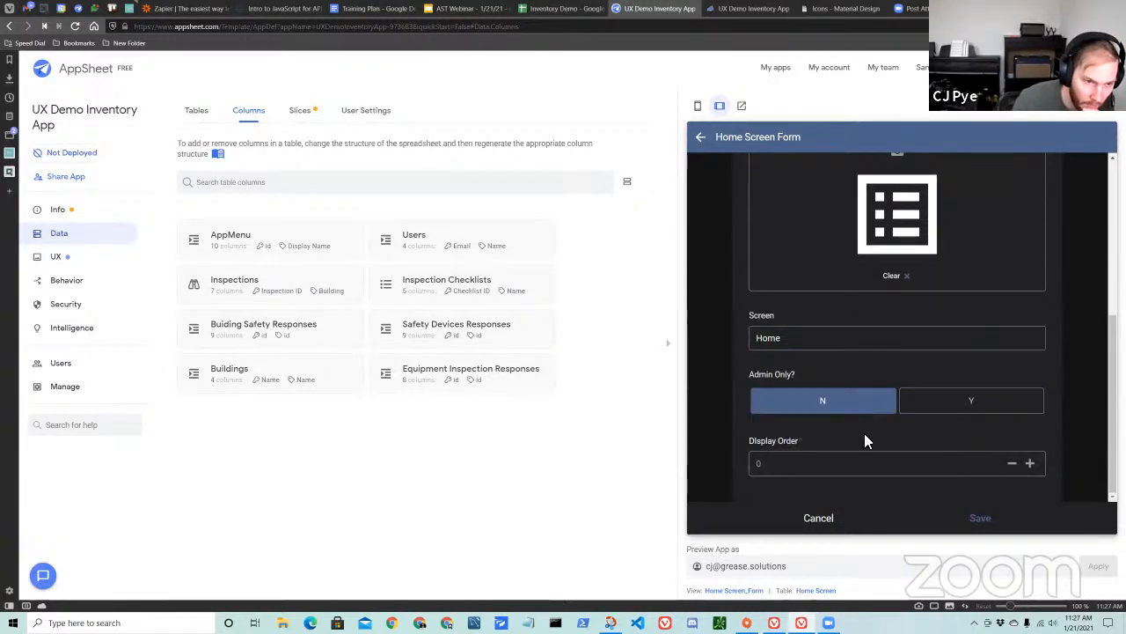
click(855, 469)
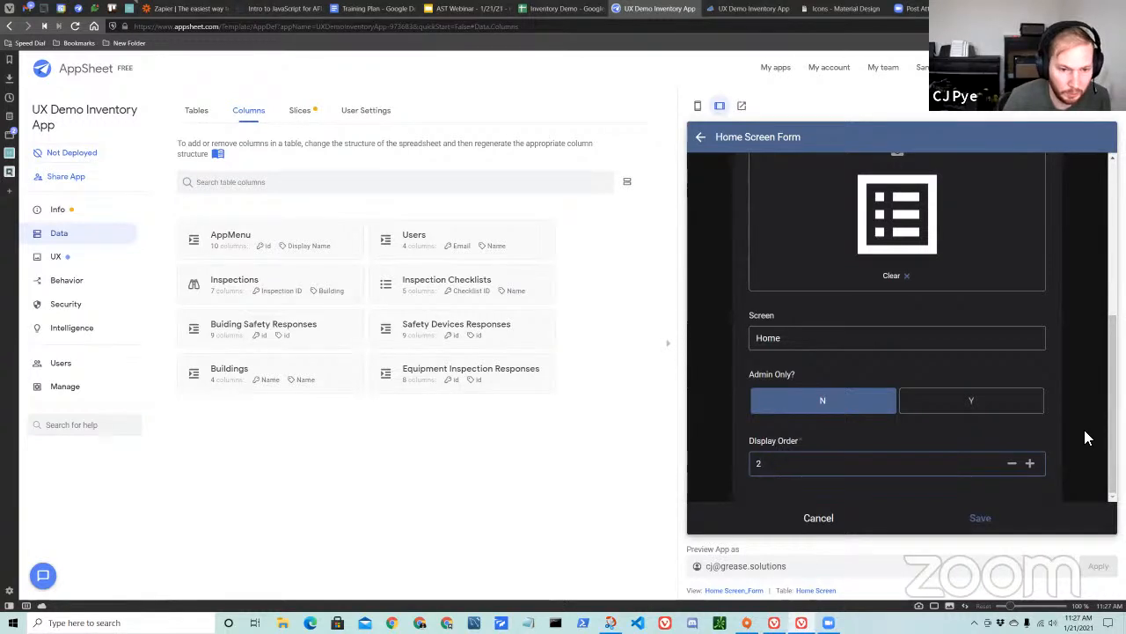
click(984, 521)
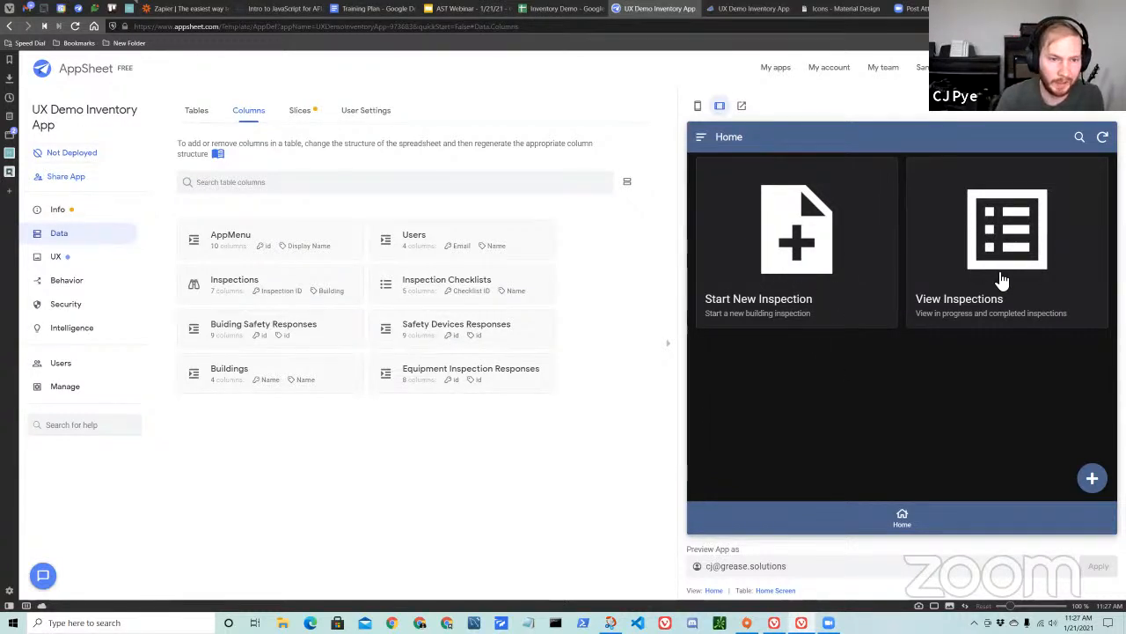
Check the Start New Inspection card's details in the app preview and the AppMenu rows in the Inventory Demo spreadsheet.
click(797, 231)
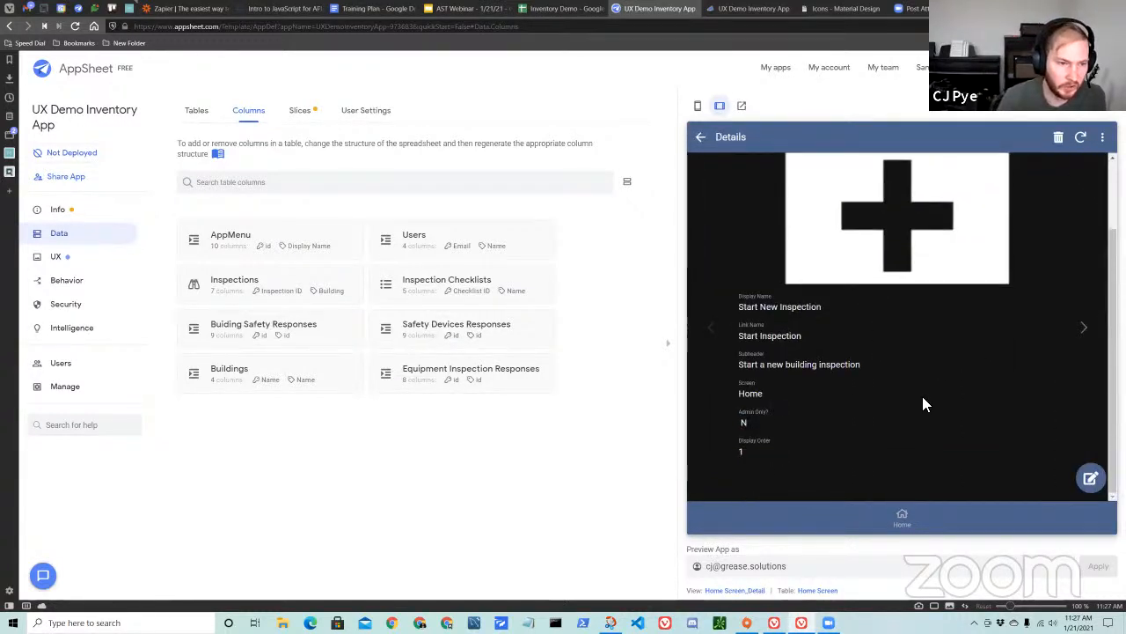
click(700, 137)
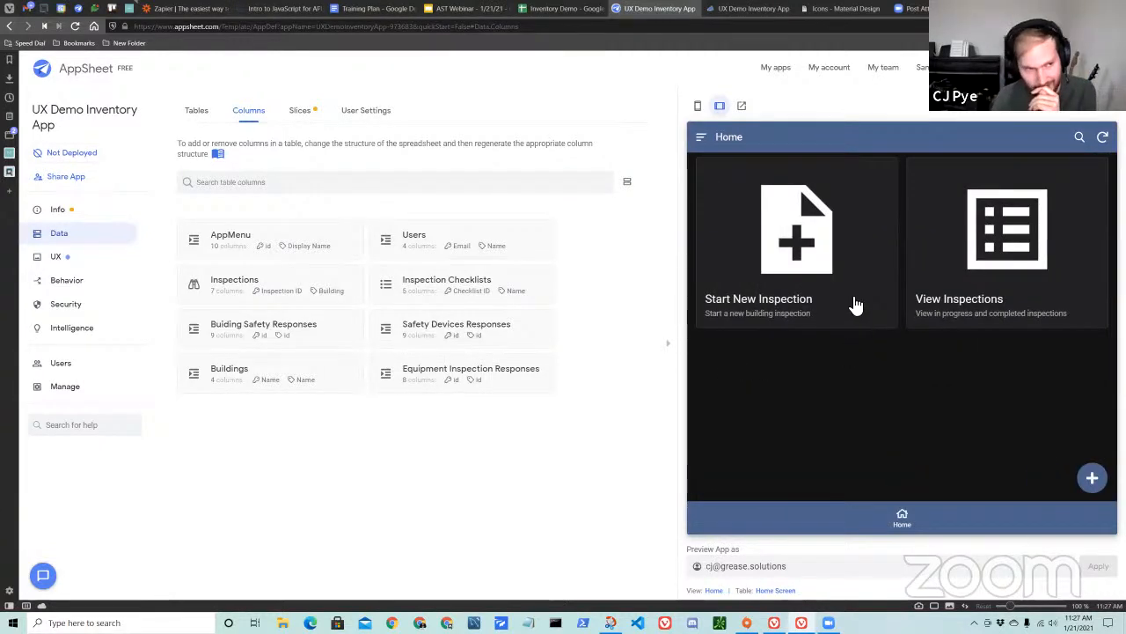
key(ctrl+shift+Tab)
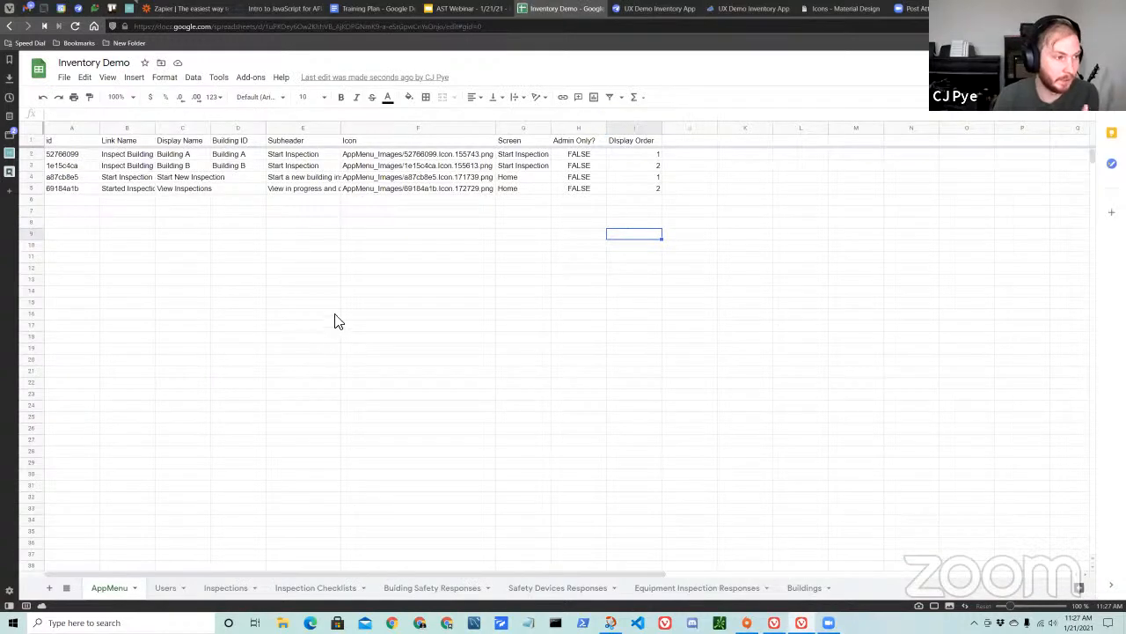
click(656, 10)
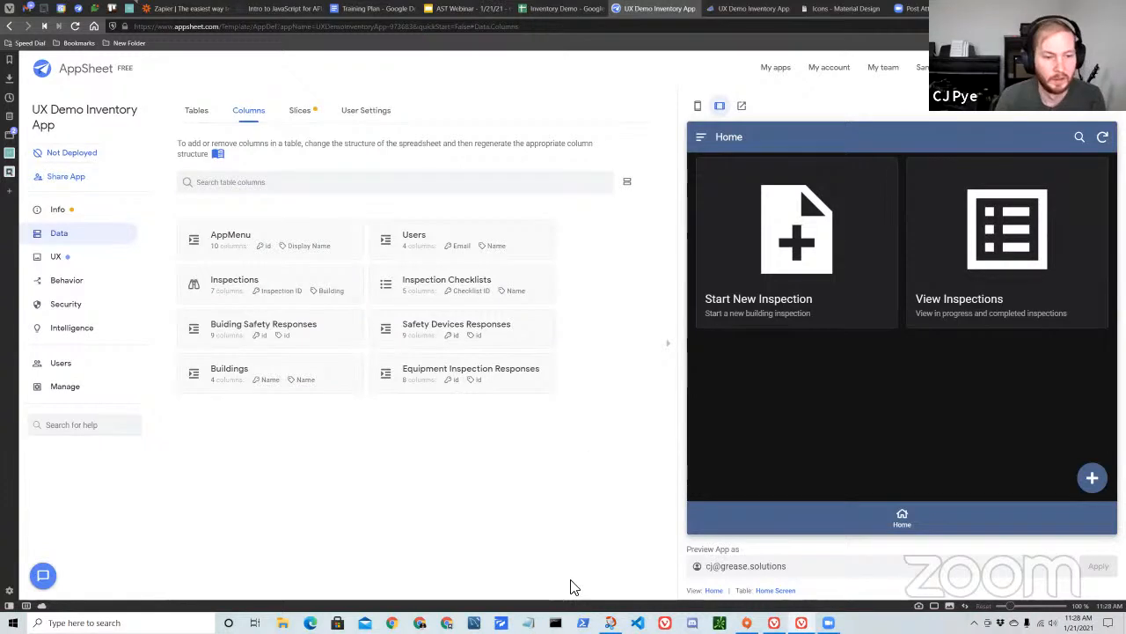
click(852, 300)
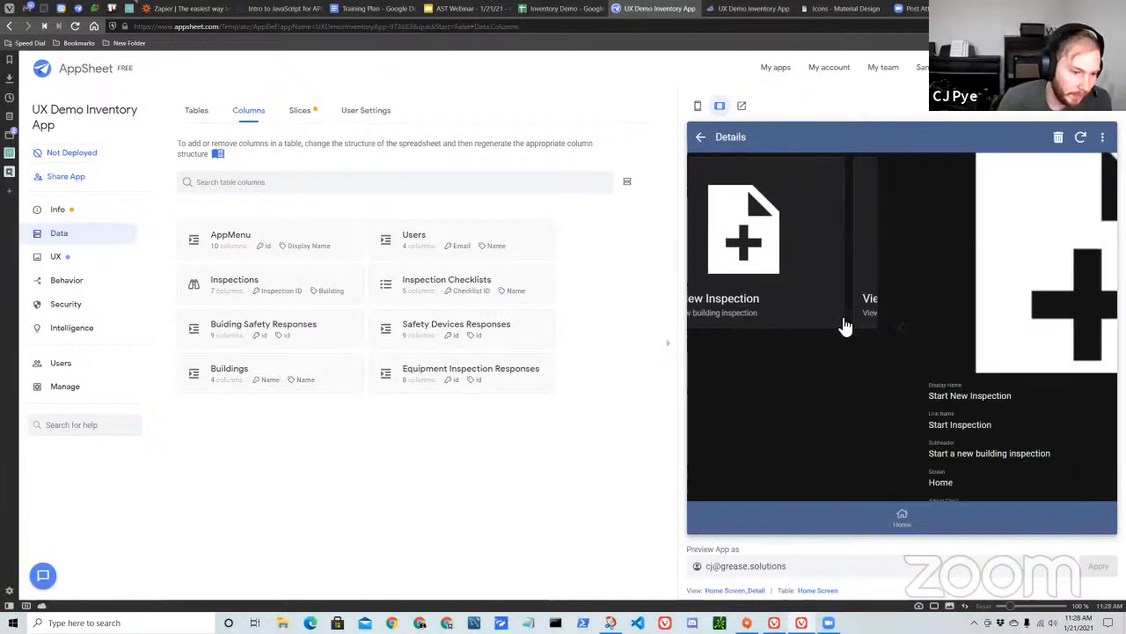
click(702, 136)
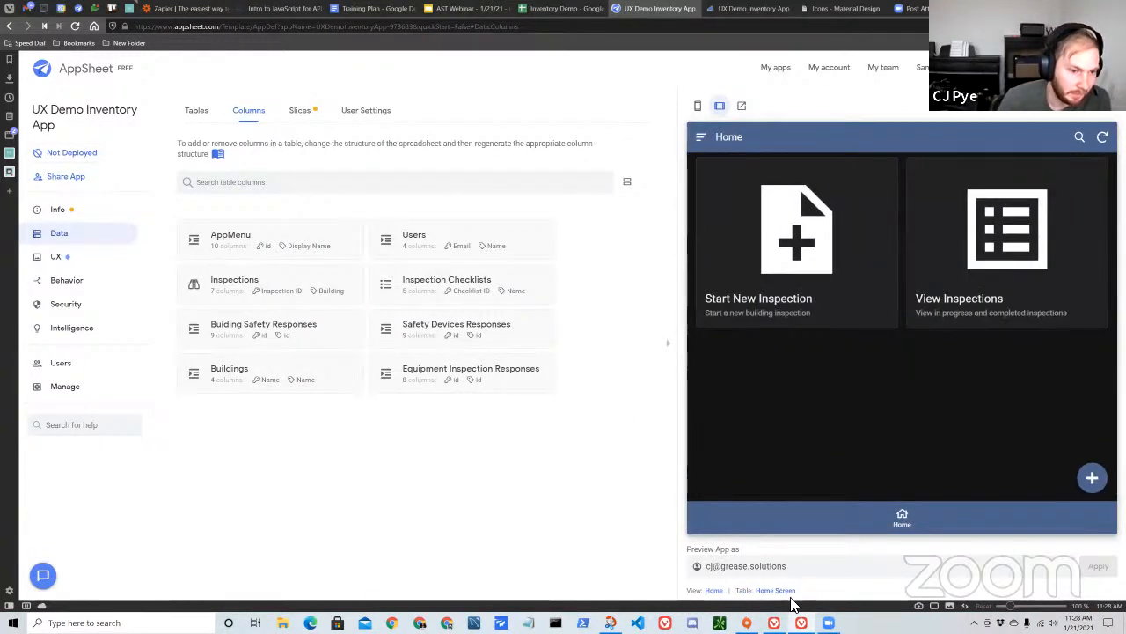
Open the Home view's settings and examine its view options, card layout and Behavior section.
click(714, 591)
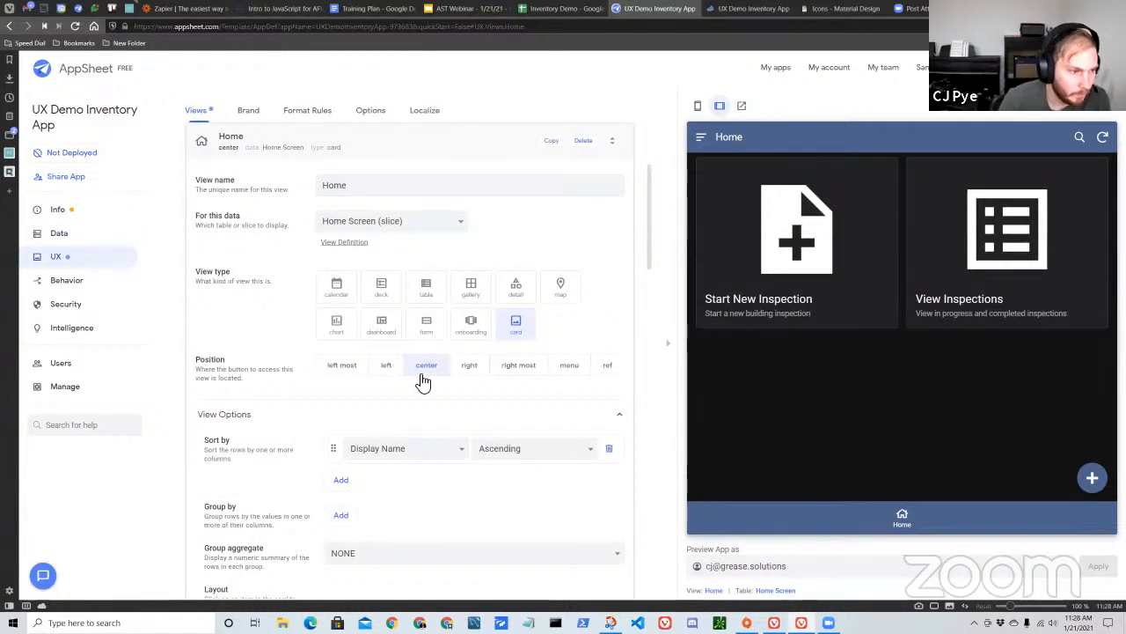
scroll(390, 350, down, 5)
scroll(405, 401, down, 3)
click(458, 363)
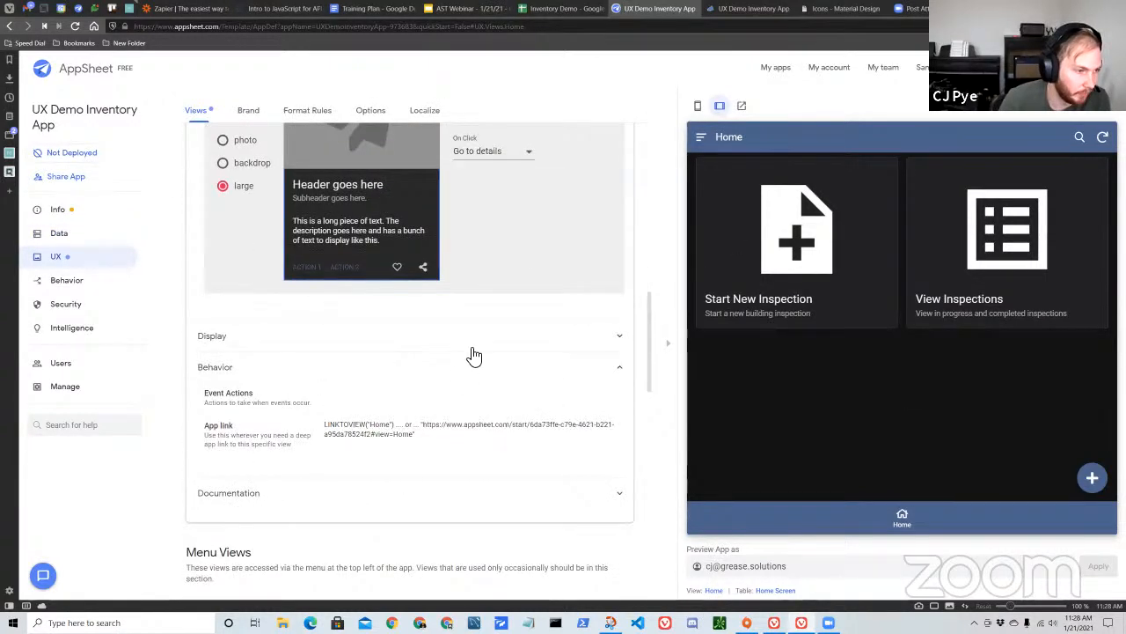
scroll(402, 427, up, 1)
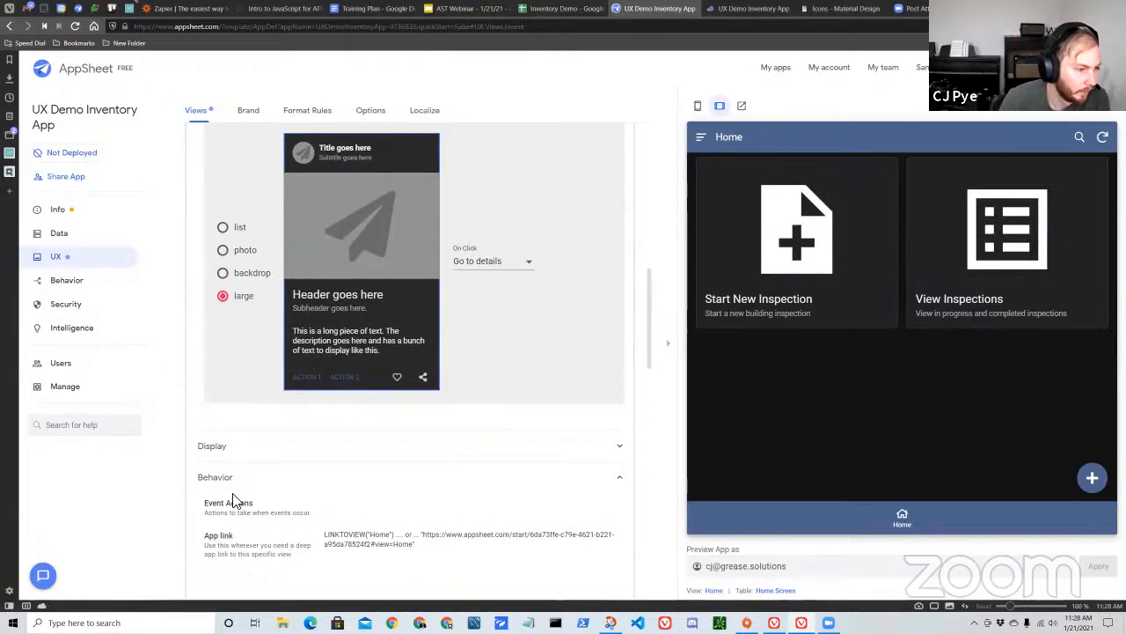
scroll(405, 560, up, 5)
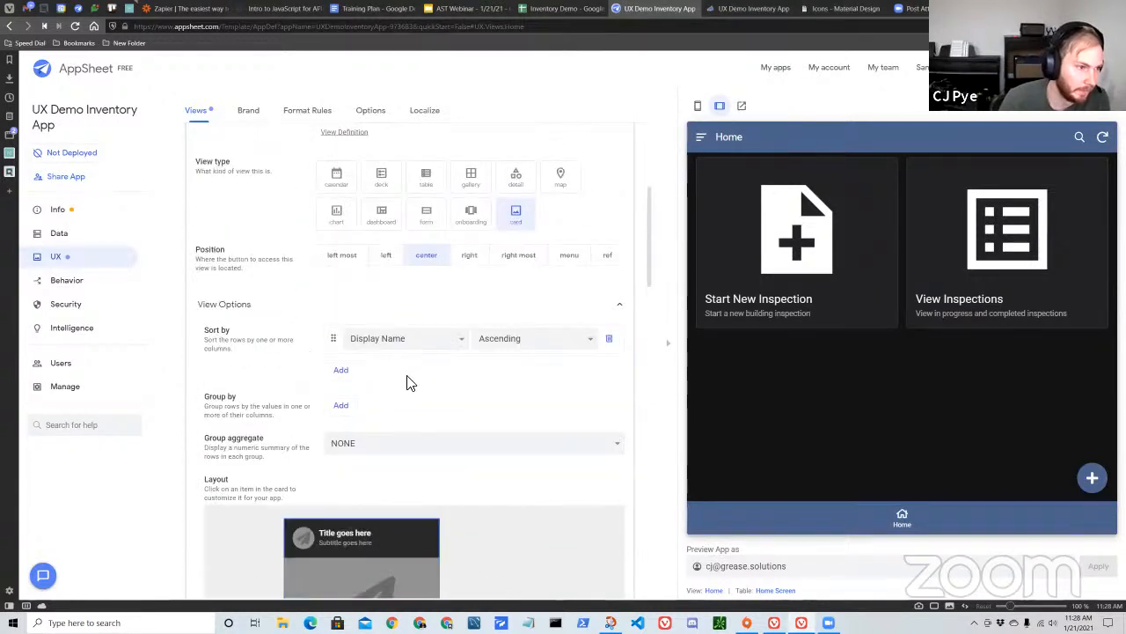
scroll(410, 334, down, 4)
scroll(394, 426, down, 2)
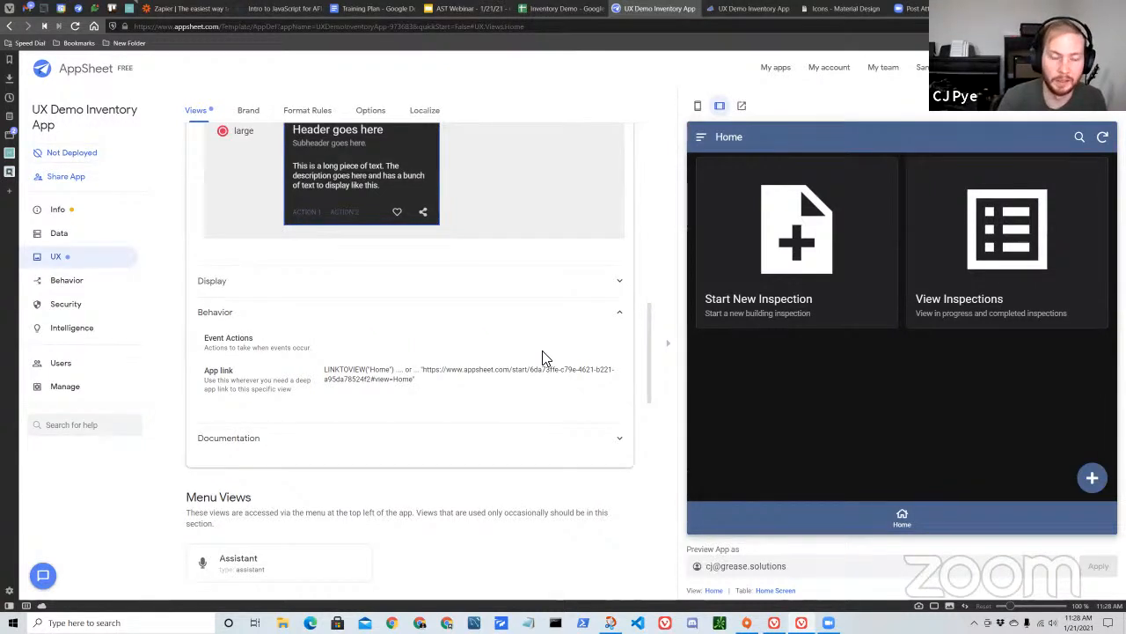
Set the On Click action of the Home view's whole card to Grouped: Start New Inspection.
scroll(544, 369, up, 3)
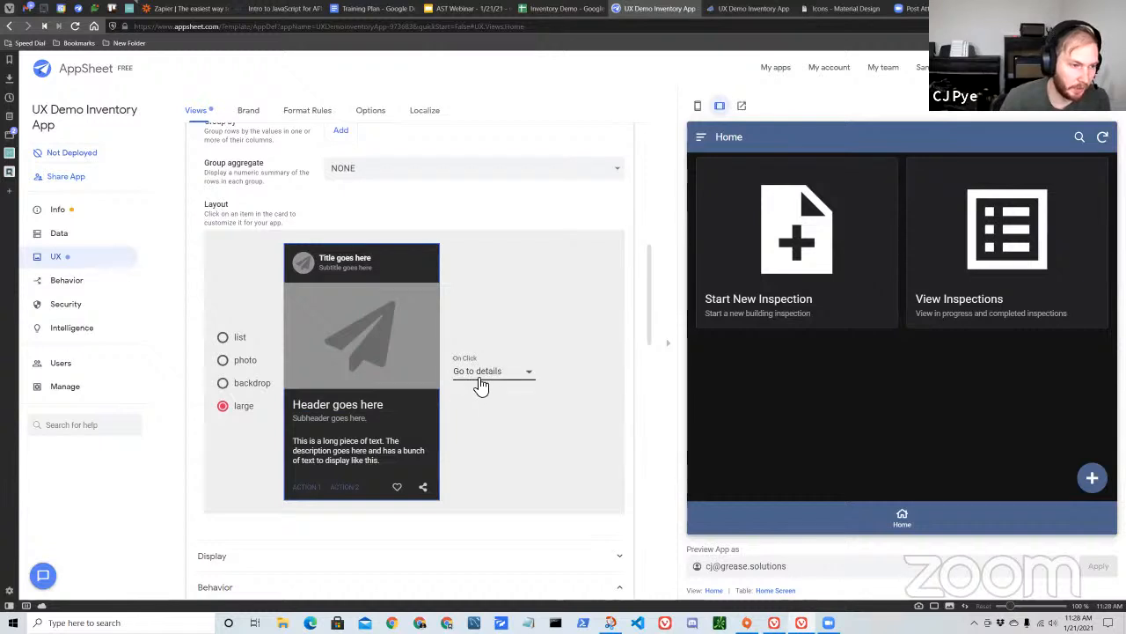
click(426, 413)
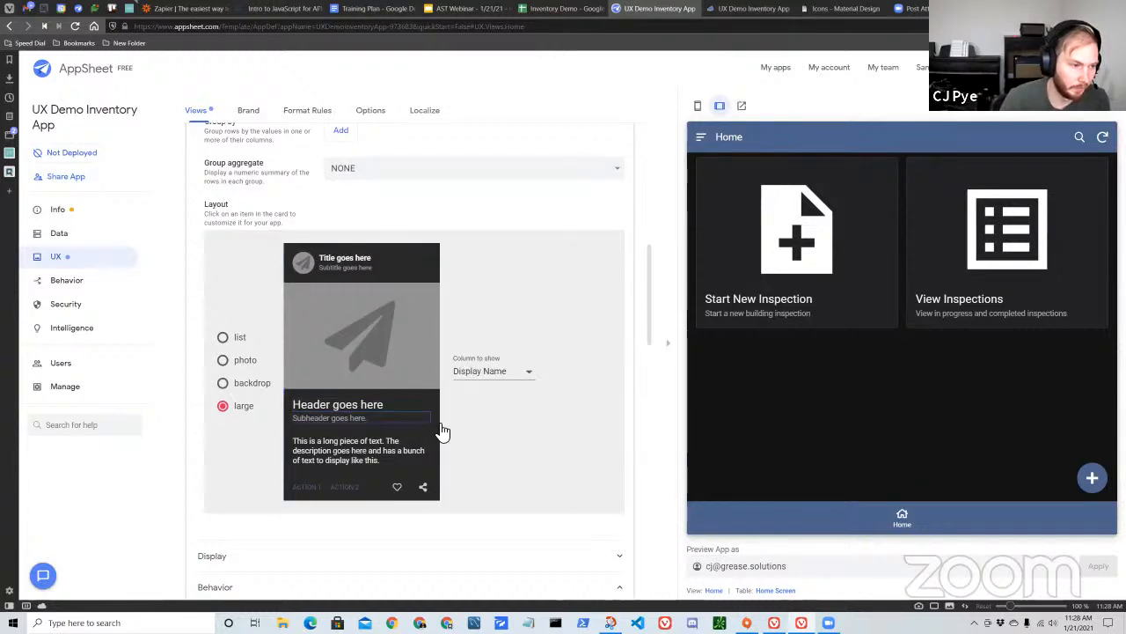
click(433, 445)
click(482, 425)
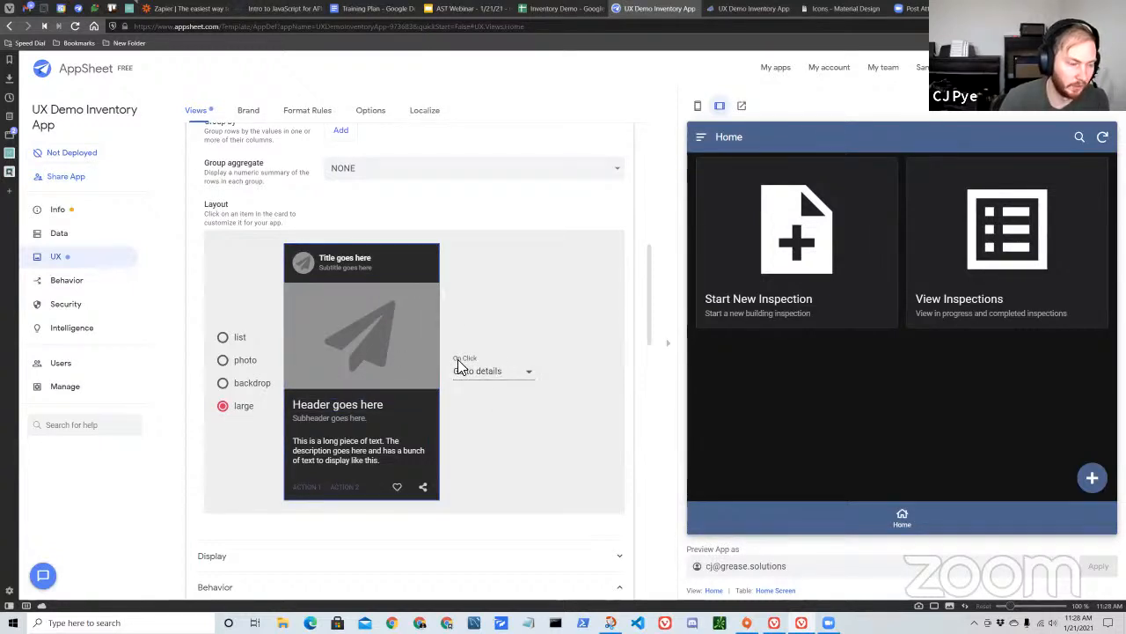
click(504, 376)
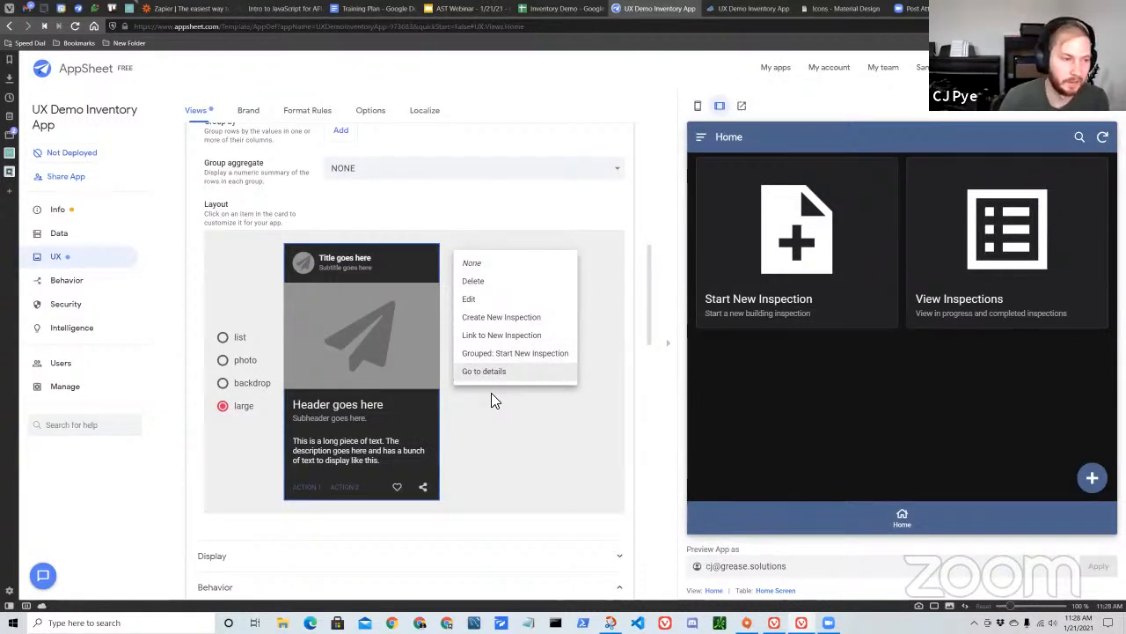
click(532, 355)
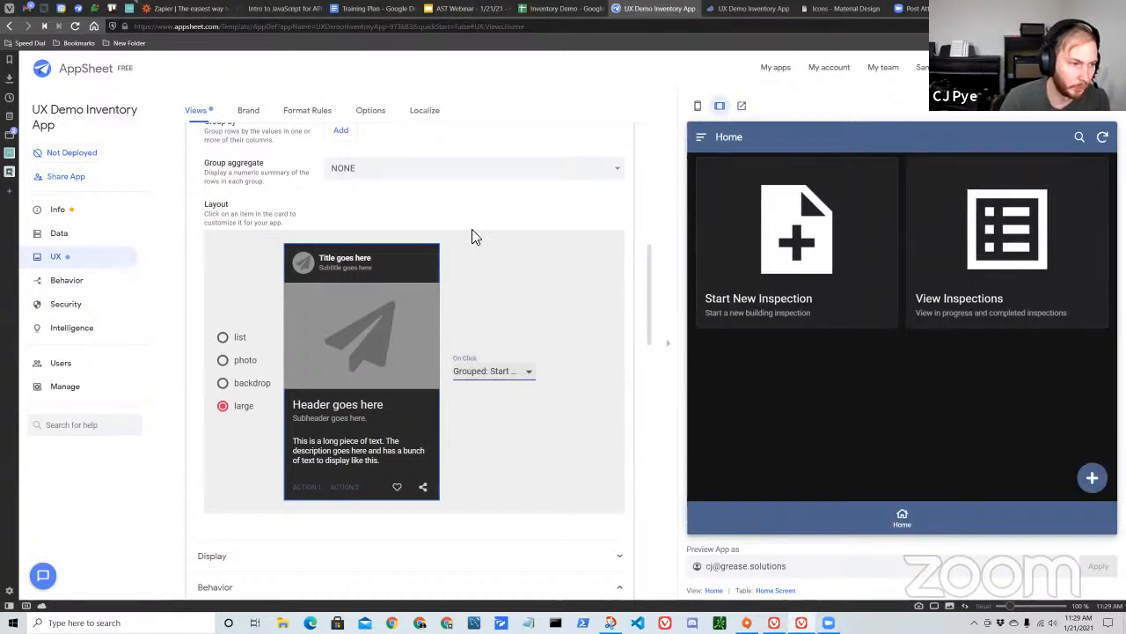
Examine the ordered sequence of actions in AppMenu's Grouped: Start New Inspection action, and collapse it.
click(91, 281)
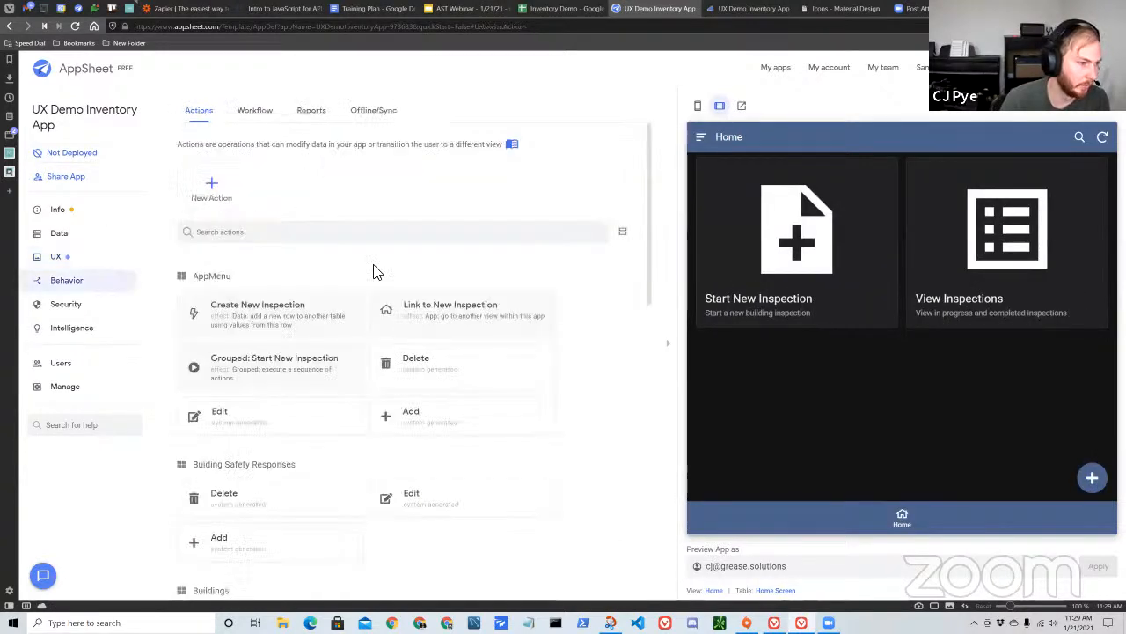
scroll(334, 340, down, 1)
click(328, 327)
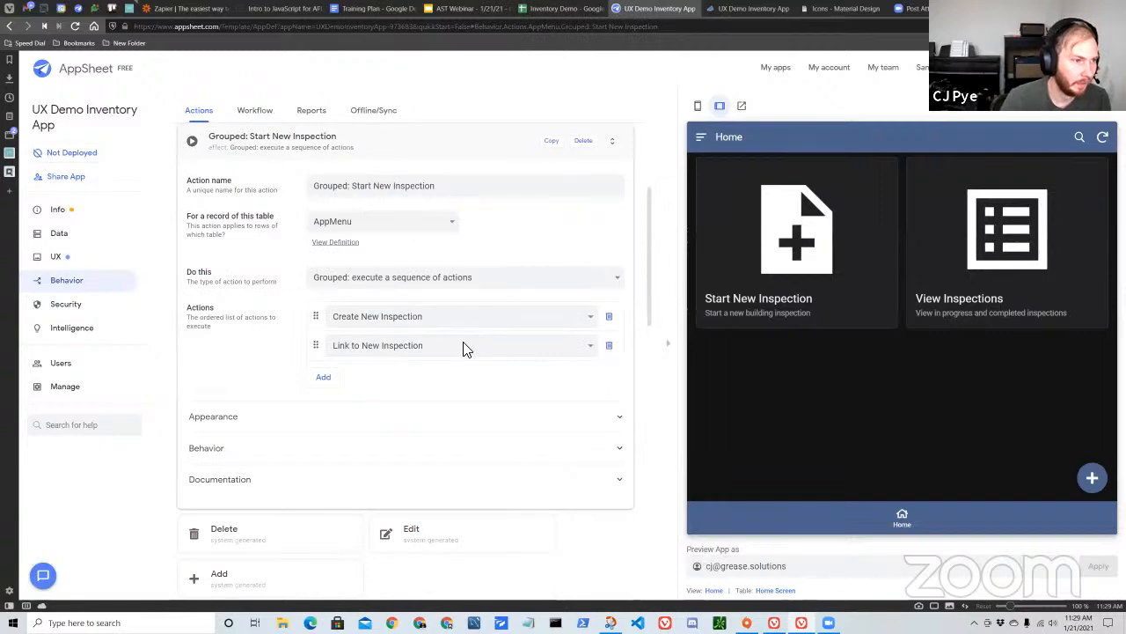
scroll(452, 360, up, 1)
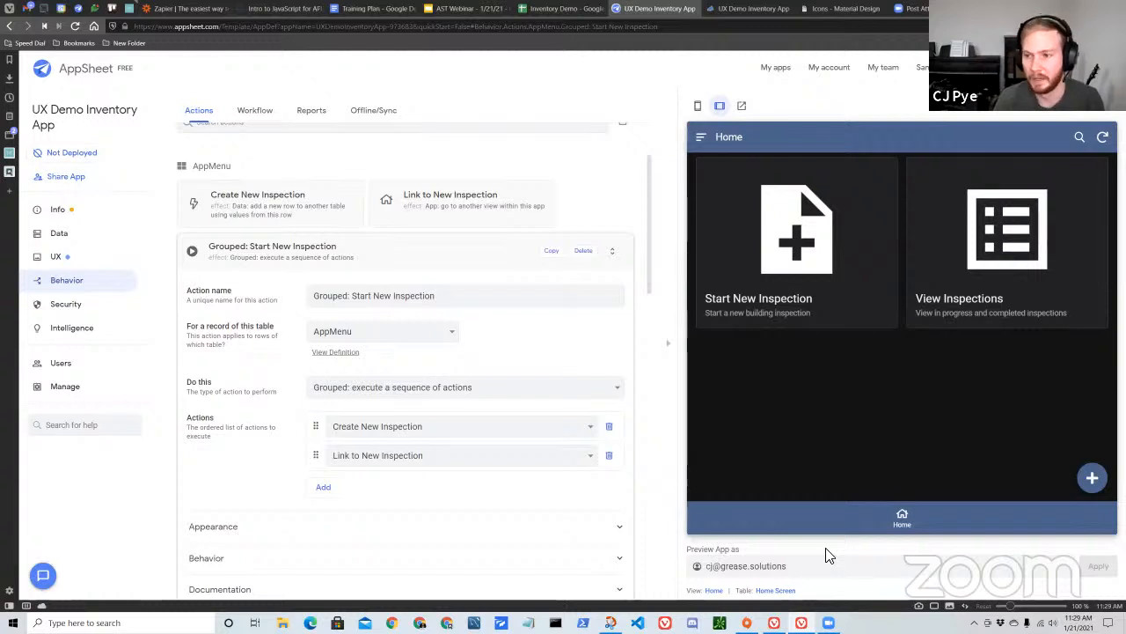
scroll(489, 520, down, 1)
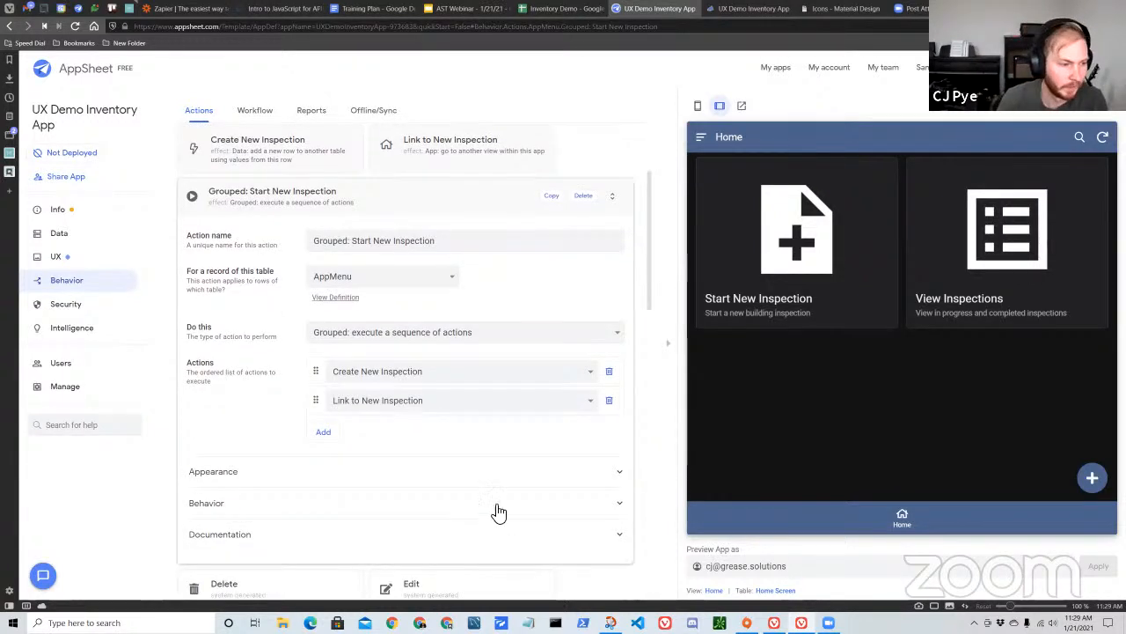
scroll(501, 493, down, 1)
scroll(505, 469, up, 1)
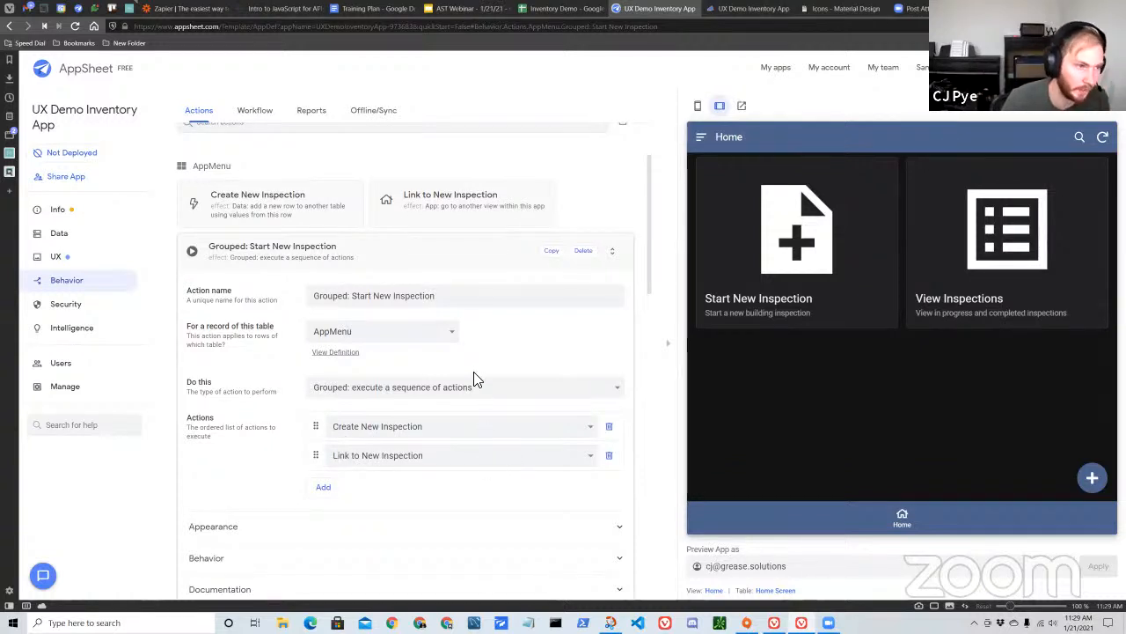
click(419, 255)
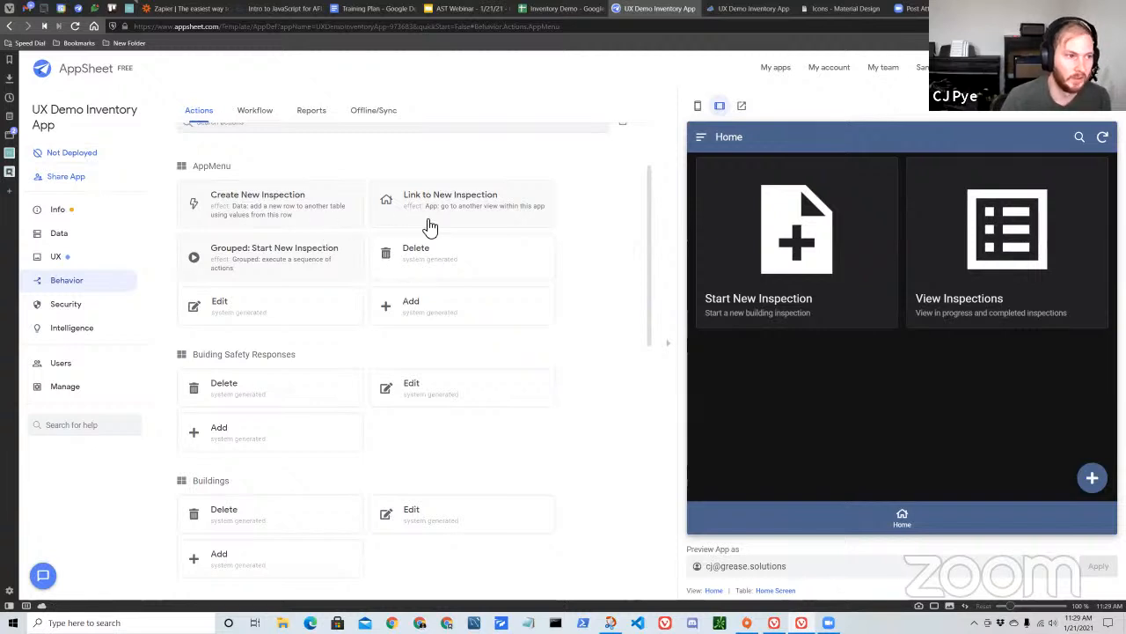
Examine the LINKTOROW target expression of the Link to New Inspection action in the Expression Assistant, and close it without changes.
click(401, 220)
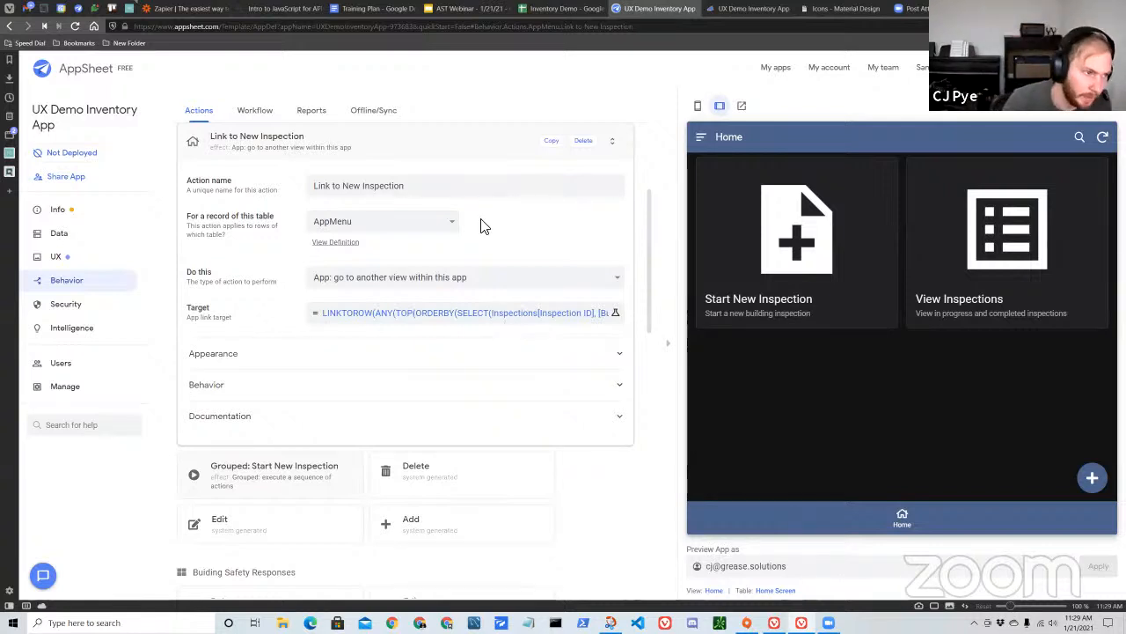
click(396, 319)
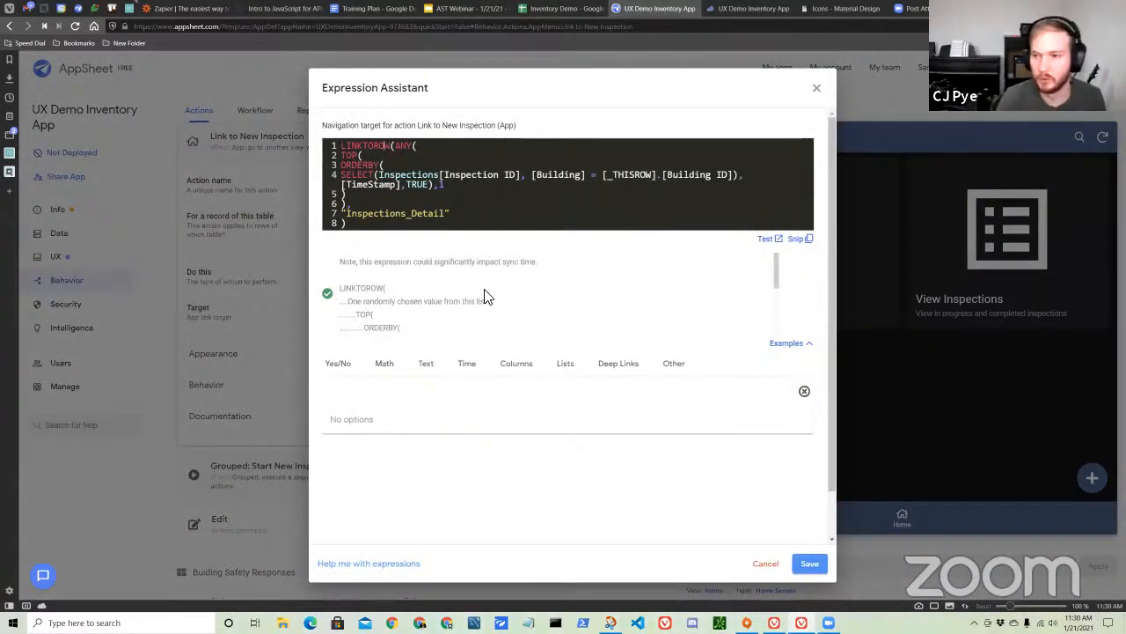
double_click(372, 146)
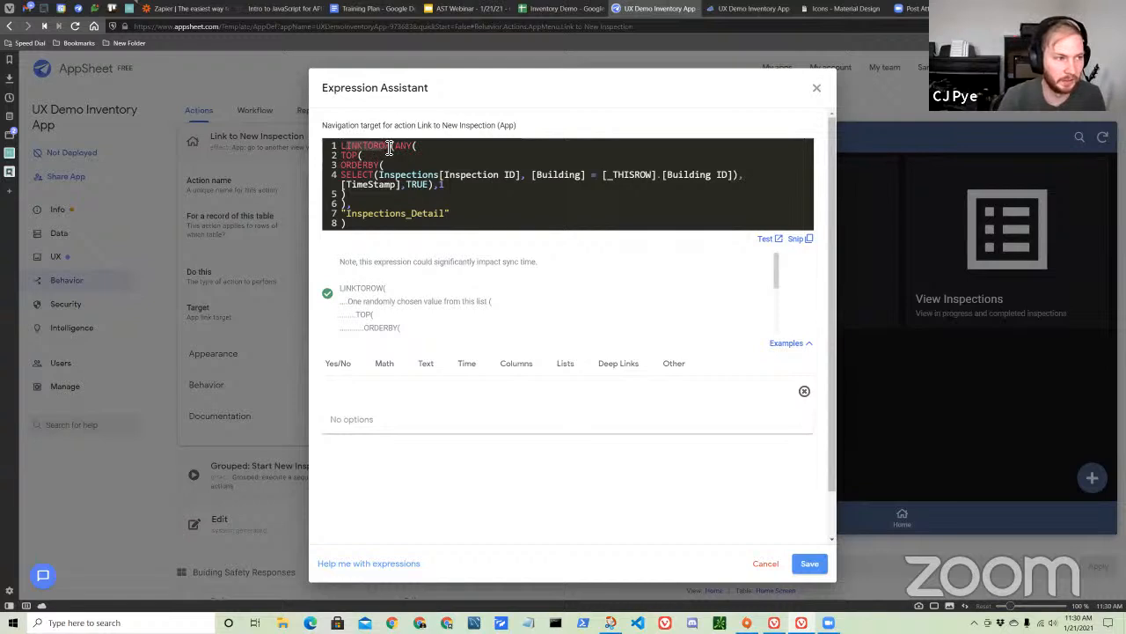
click(428, 146)
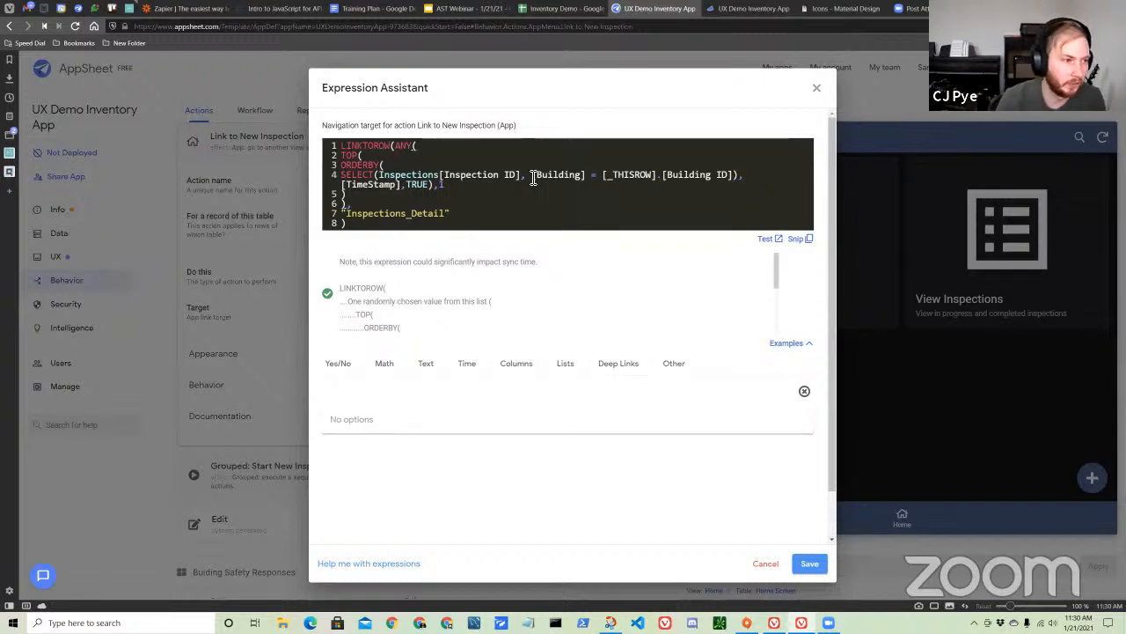
click(817, 87)
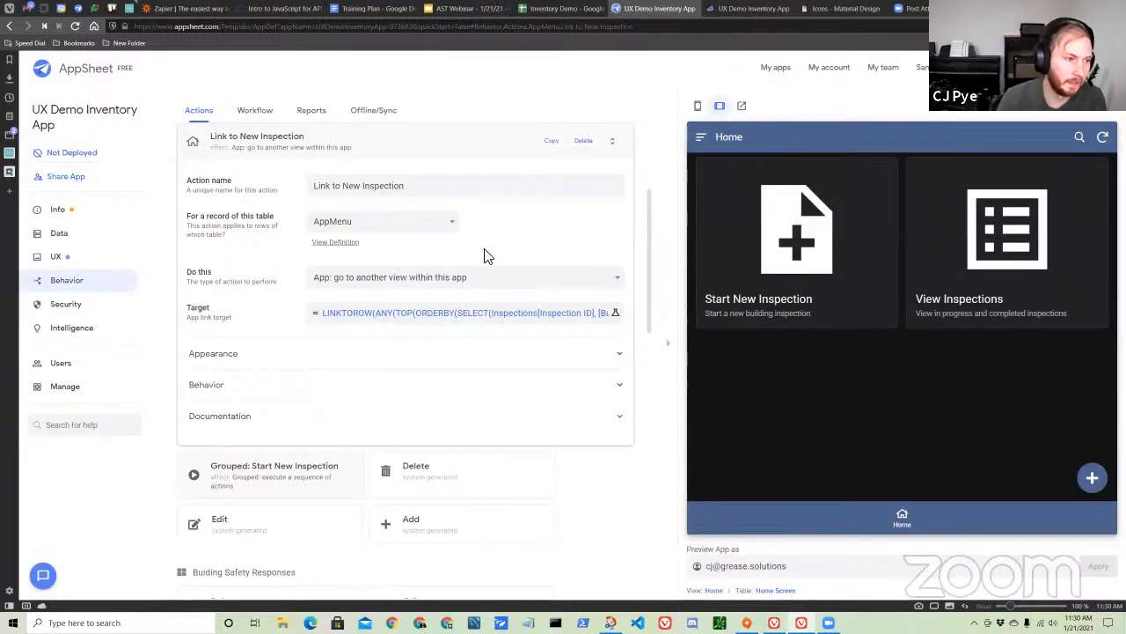
Reopen the Link to New Inspection target expression and highlight its TOP(ORDERBY(SELECT(...))) portion for review.
scroll(493, 290, up, 1)
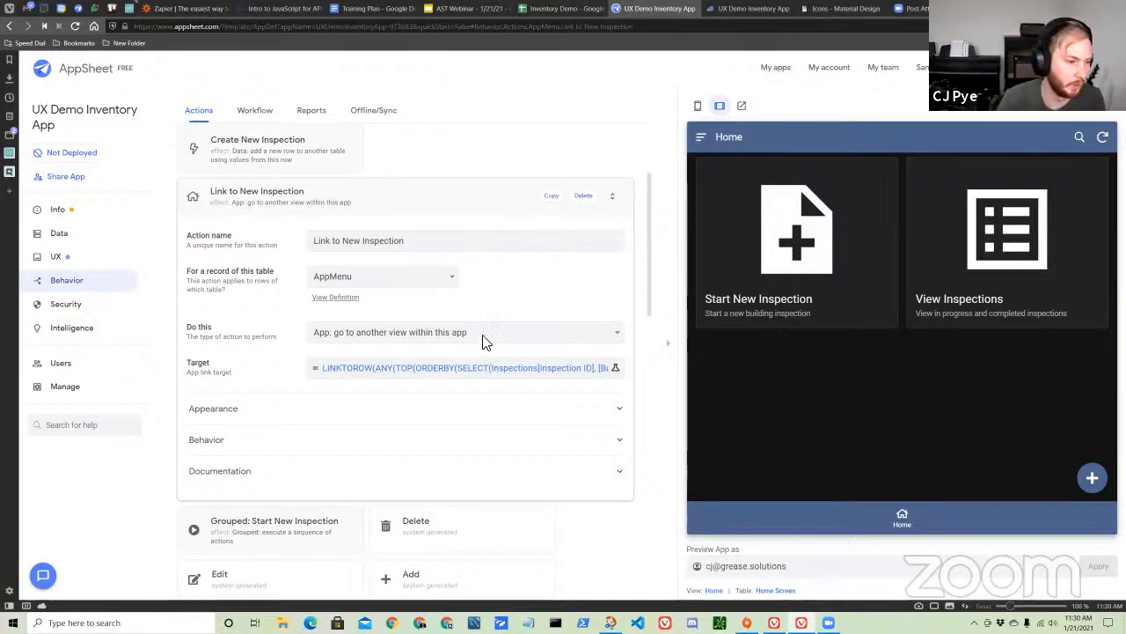
click(478, 370)
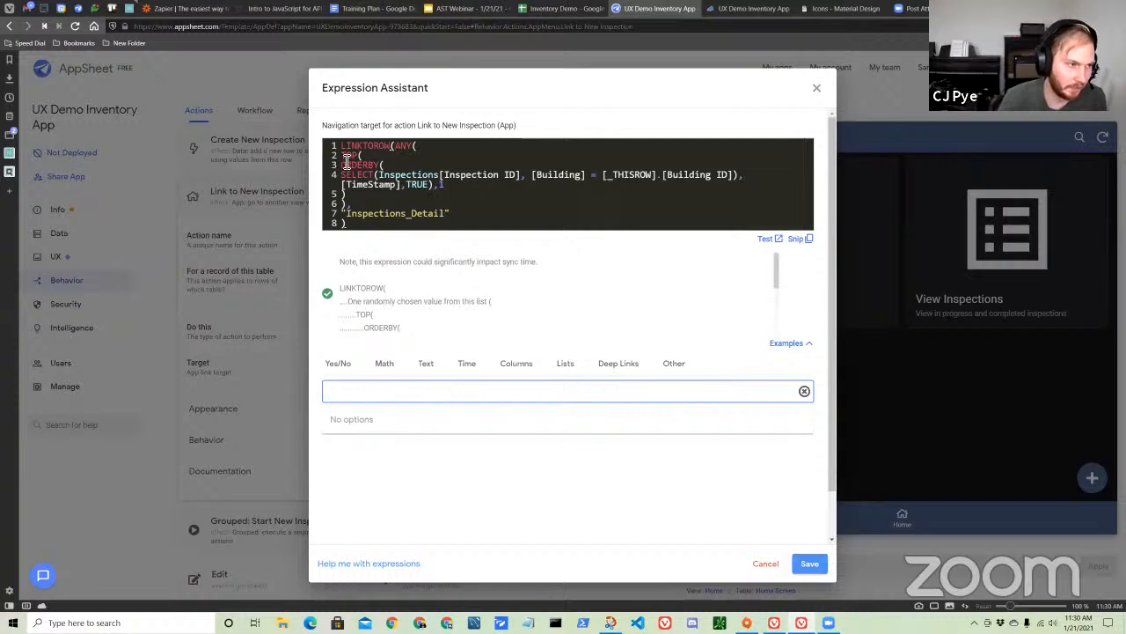
drag(343, 155, 458, 205)
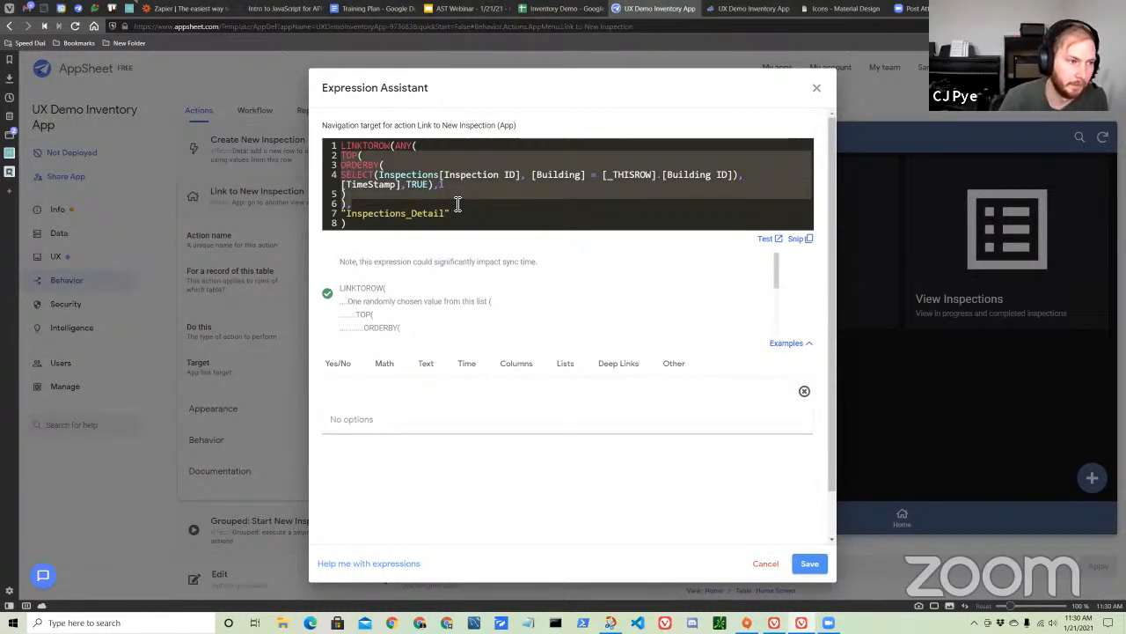
click(473, 206)
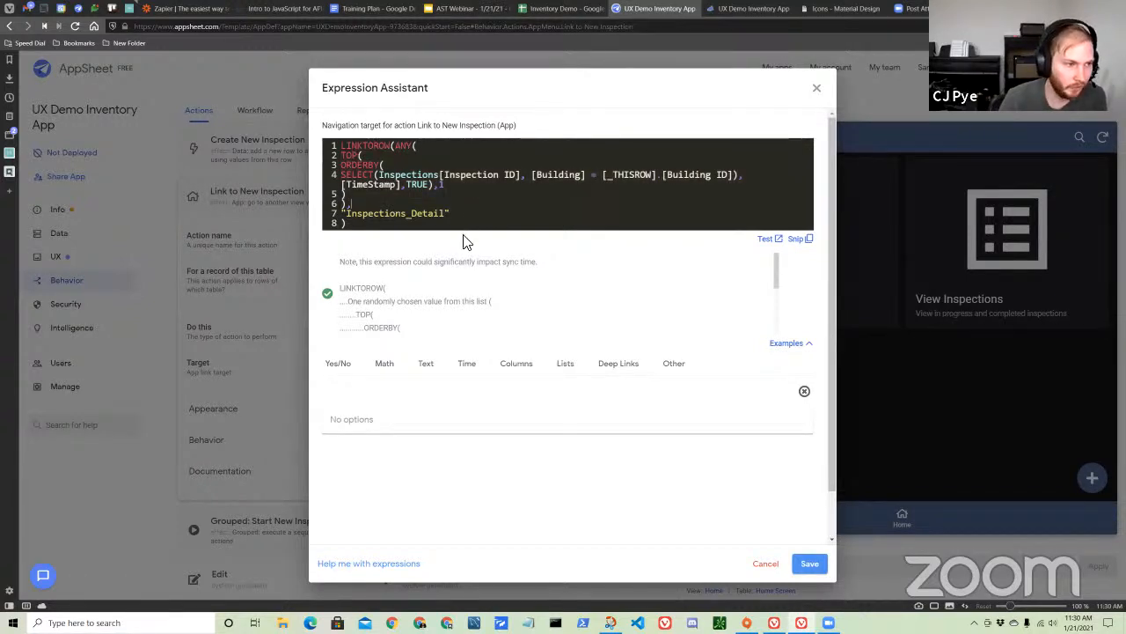
Bring up the deep link function examples and highlight the "Inspections_Detail" view argument of the LINKTOROW expression for review.
click(606, 374)
scroll(417, 456, down, 3)
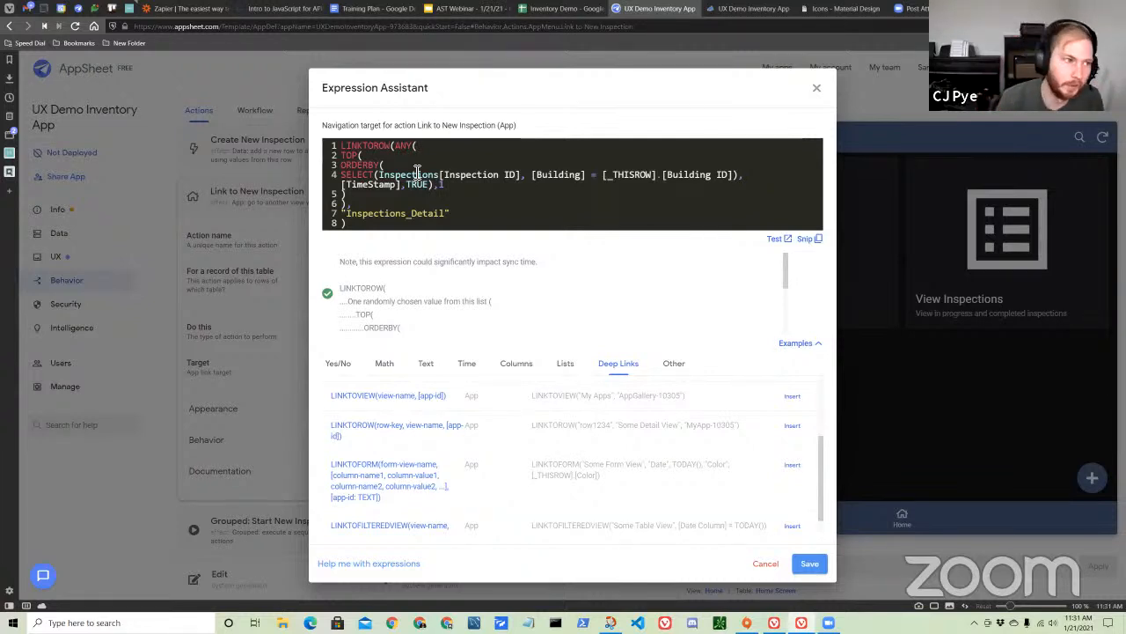
drag(344, 213, 461, 220)
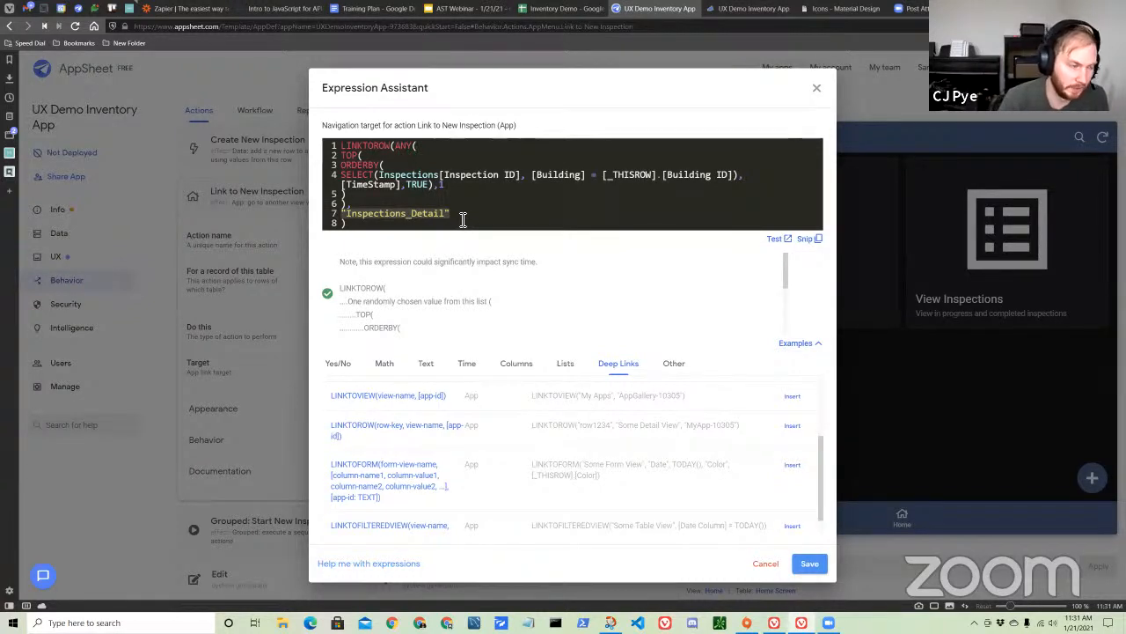
click(462, 219)
Highlight the full TOP(ORDERBY(SELECT(...))) row-key portion of the LINKTOROW expression for review.
drag(342, 203, 334, 156)
click(351, 205)
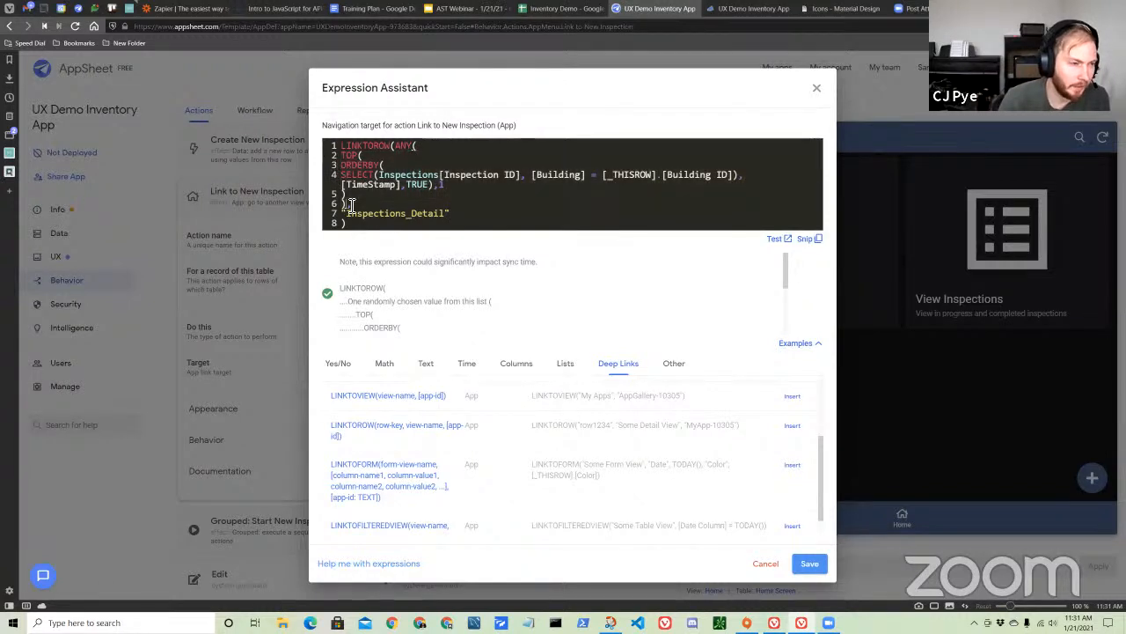
drag(348, 204, 346, 163)
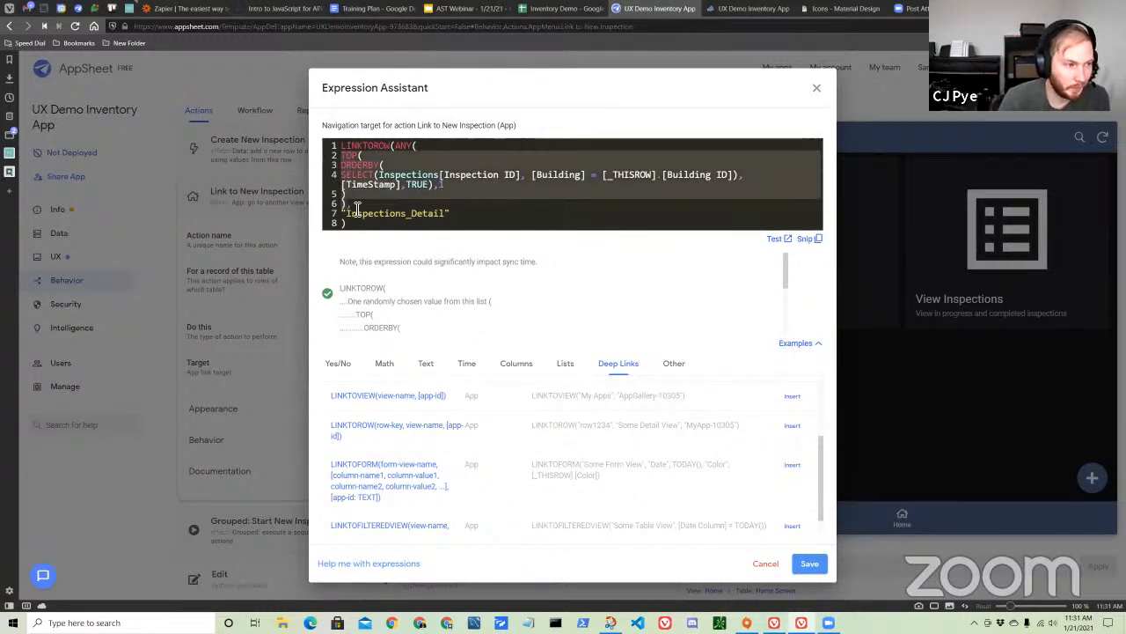
drag(346, 207, 334, 152)
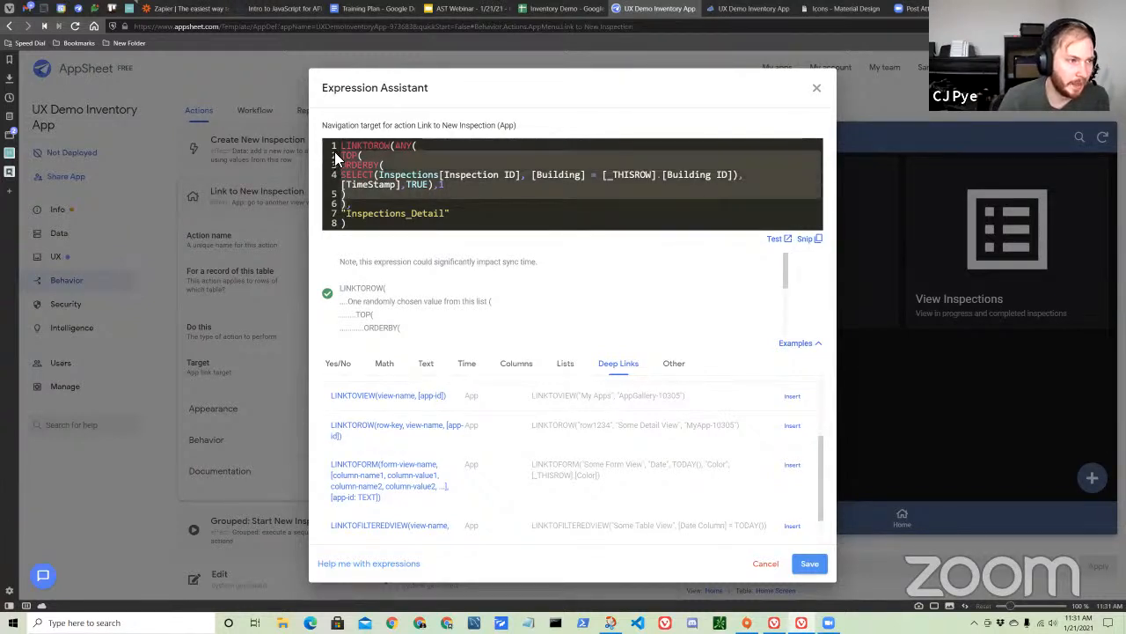
click(443, 191)
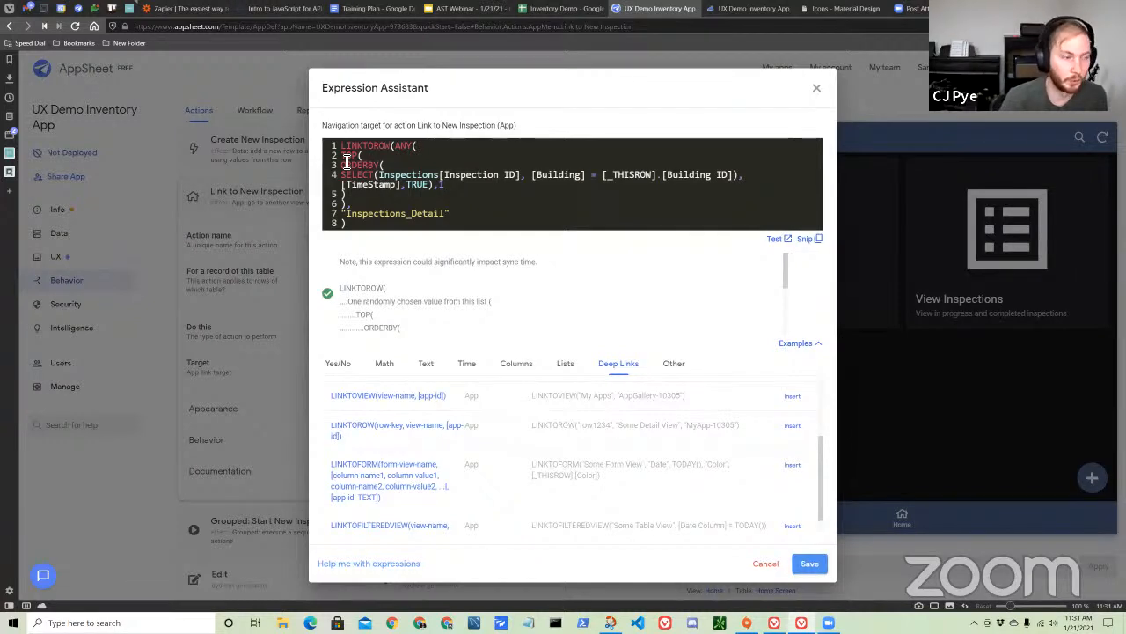
drag(344, 155, 386, 205)
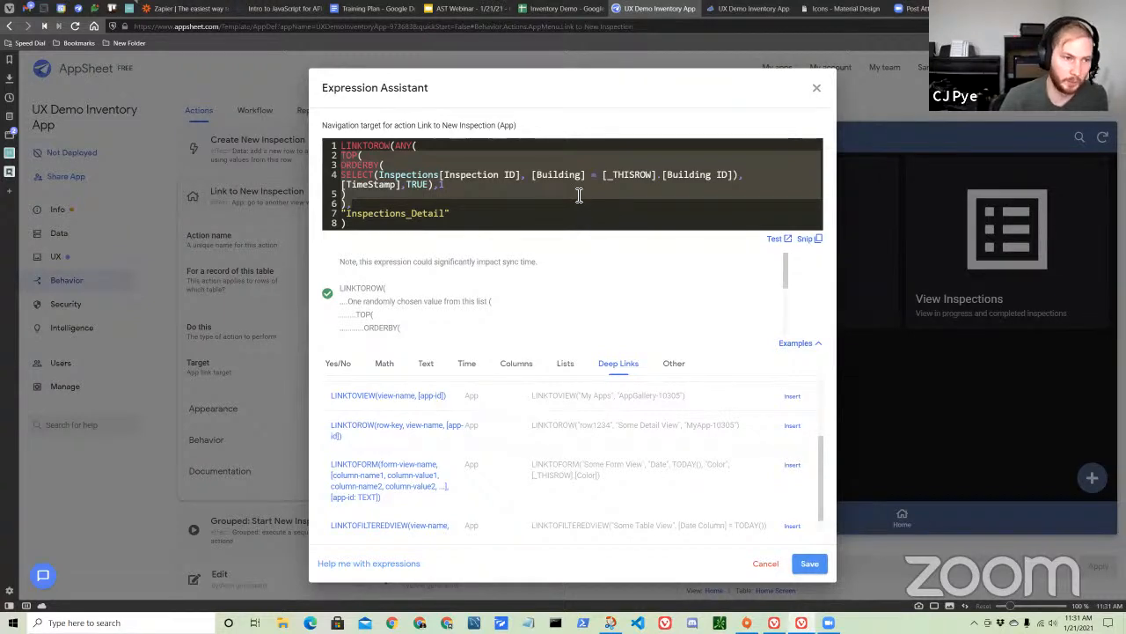
click(450, 194)
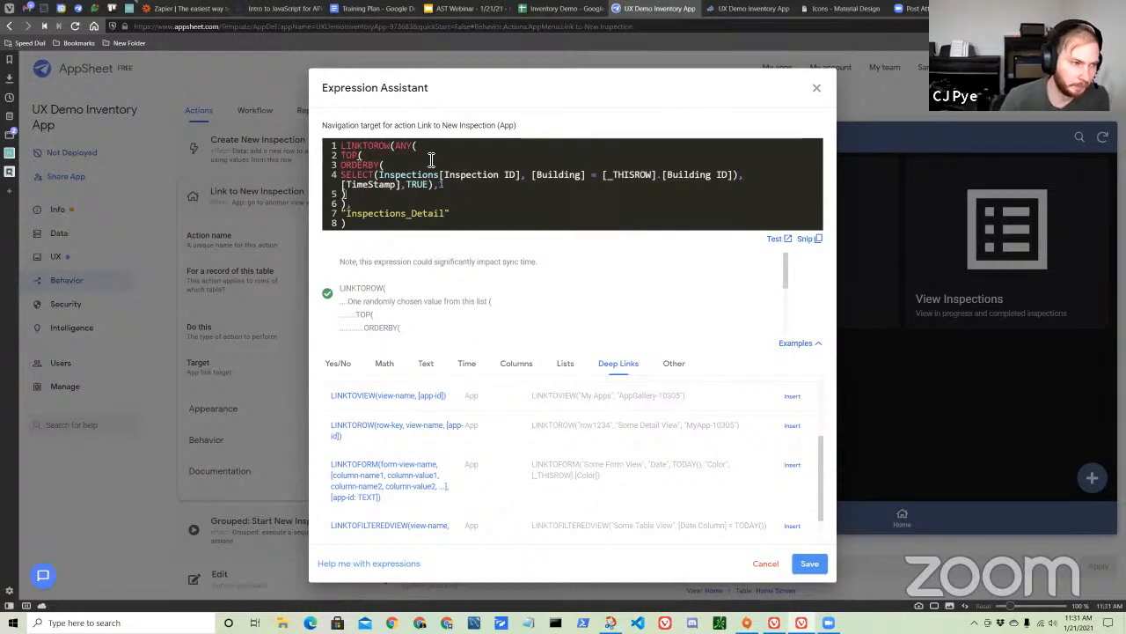
Review the arguments inside the TOP function, highlighting the ORDERBY clause, Inspections[Inspection ID], [TimeStamp] and the count of 1.
drag(342, 155, 360, 157)
click(350, 170)
drag(343, 165, 429, 186)
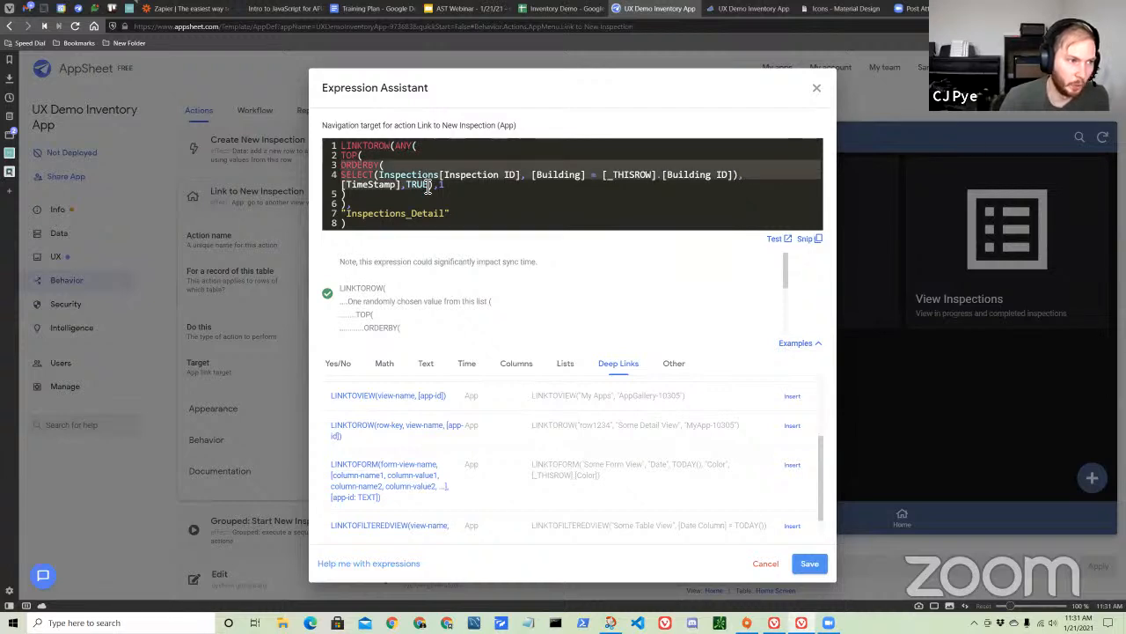
click(388, 188)
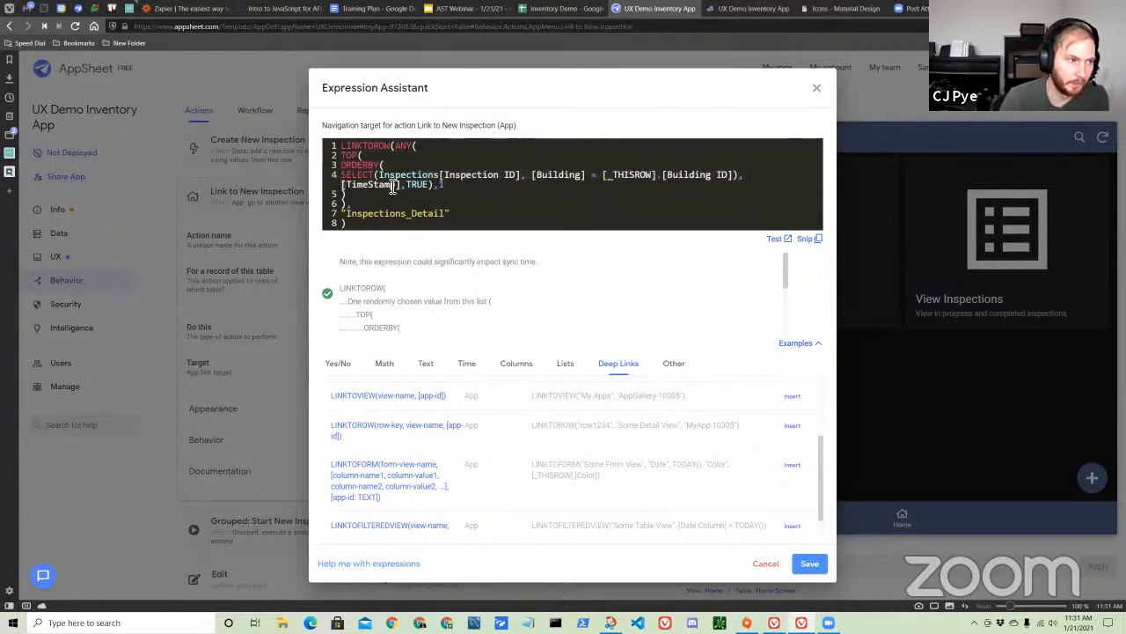
drag(378, 174, 521, 180)
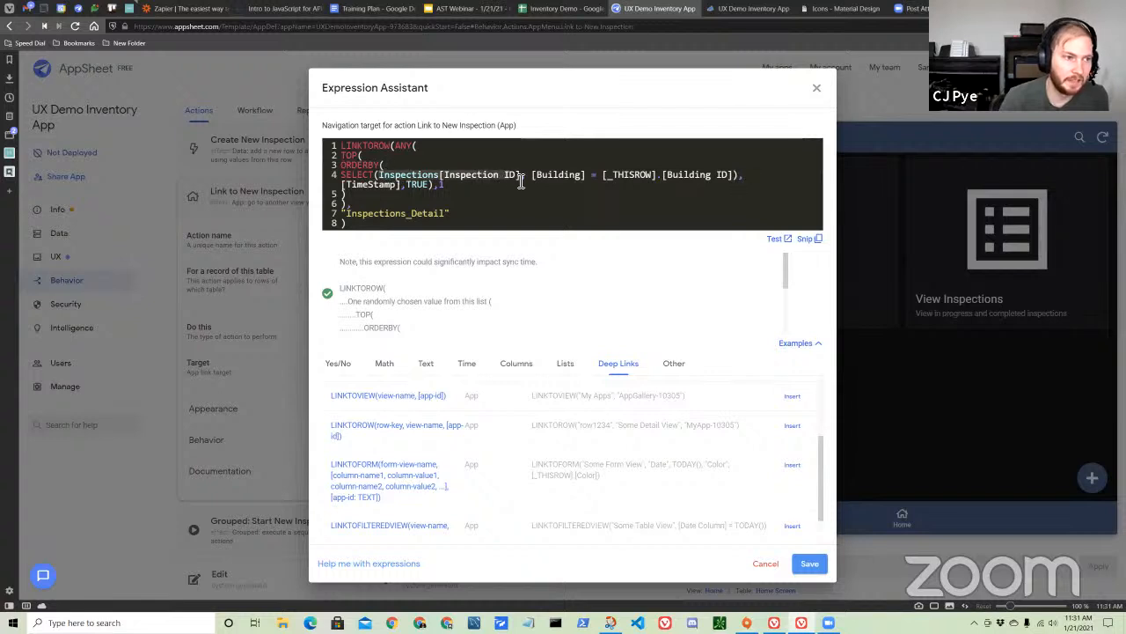
click(384, 192)
mouse_move(383, 192)
mouse_down()
mouse_move(415, 191)
mouse_move(402, 187)
mouse_up()
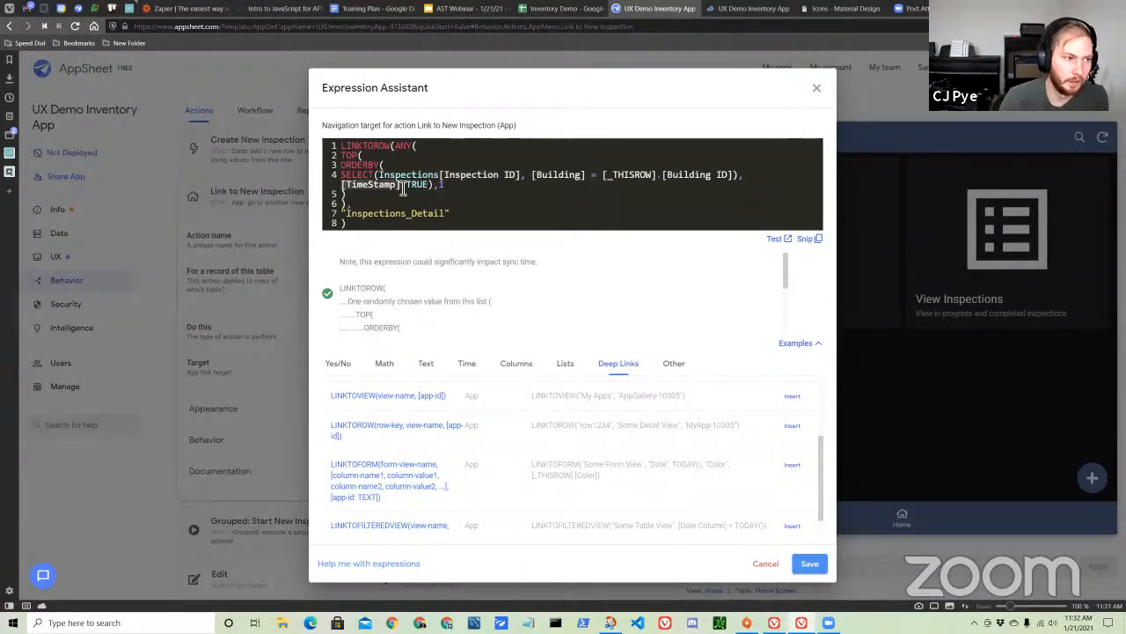
click(452, 193)
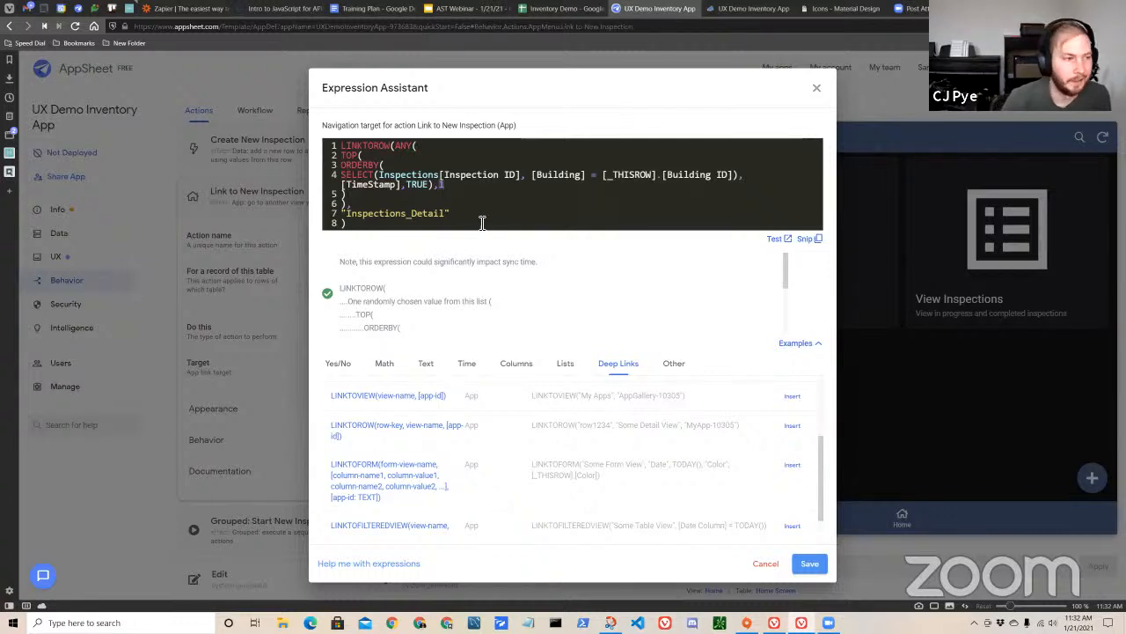
drag(382, 205, 360, 155)
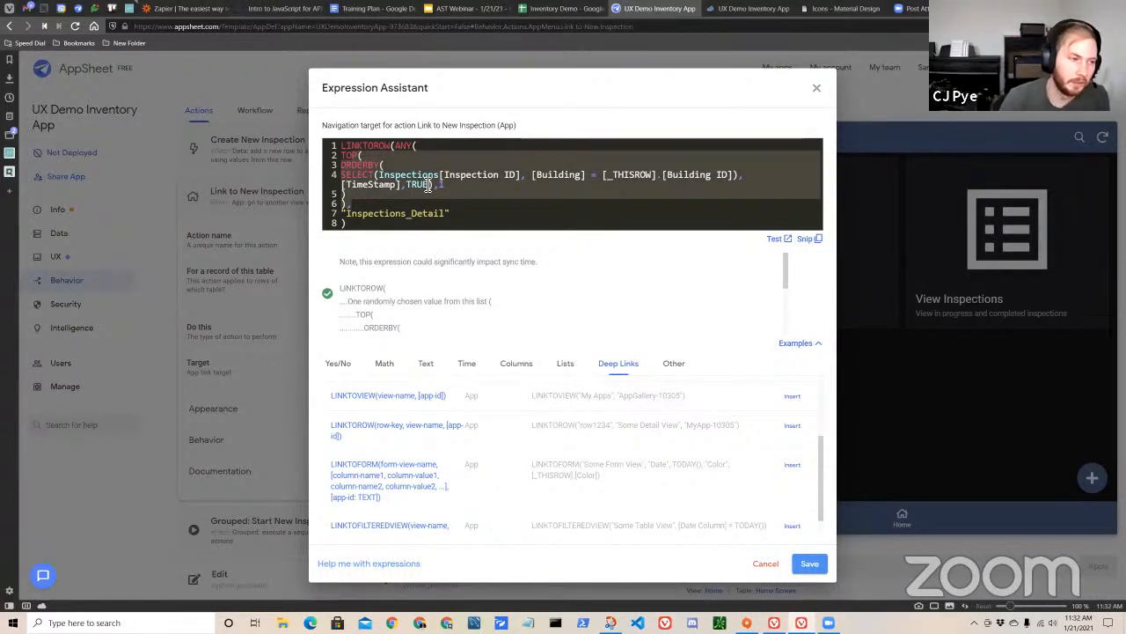
click(556, 220)
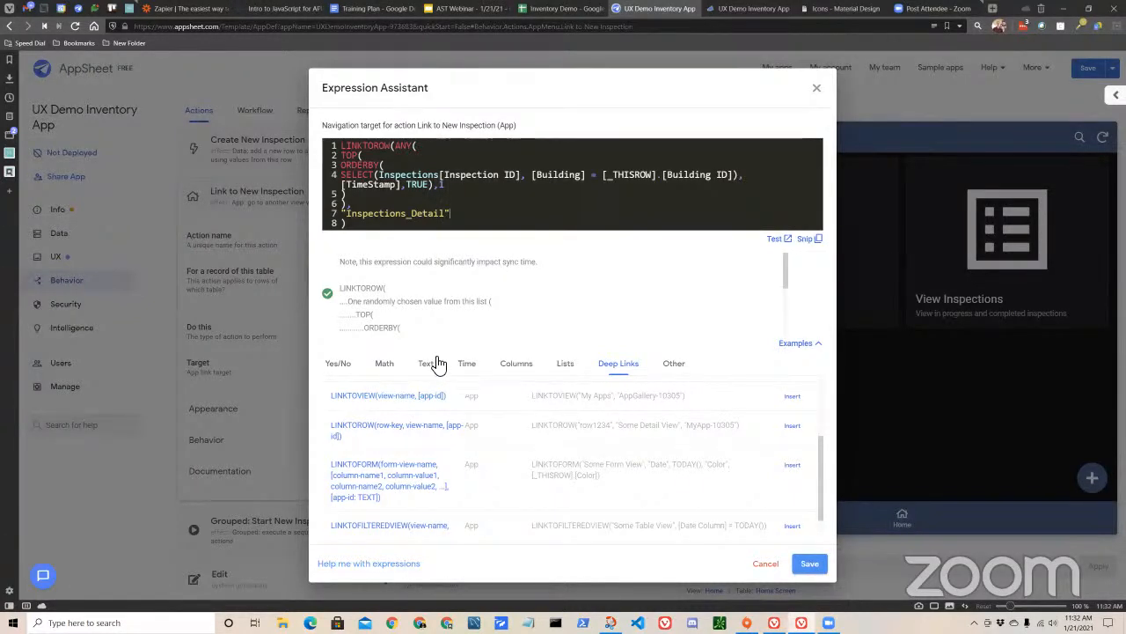
Browse the function examples in the Lists and Other categories, and close the Expression Assistant without changes.
click(565, 365)
scroll(504, 444, down, 10)
scroll(508, 456, down, 3)
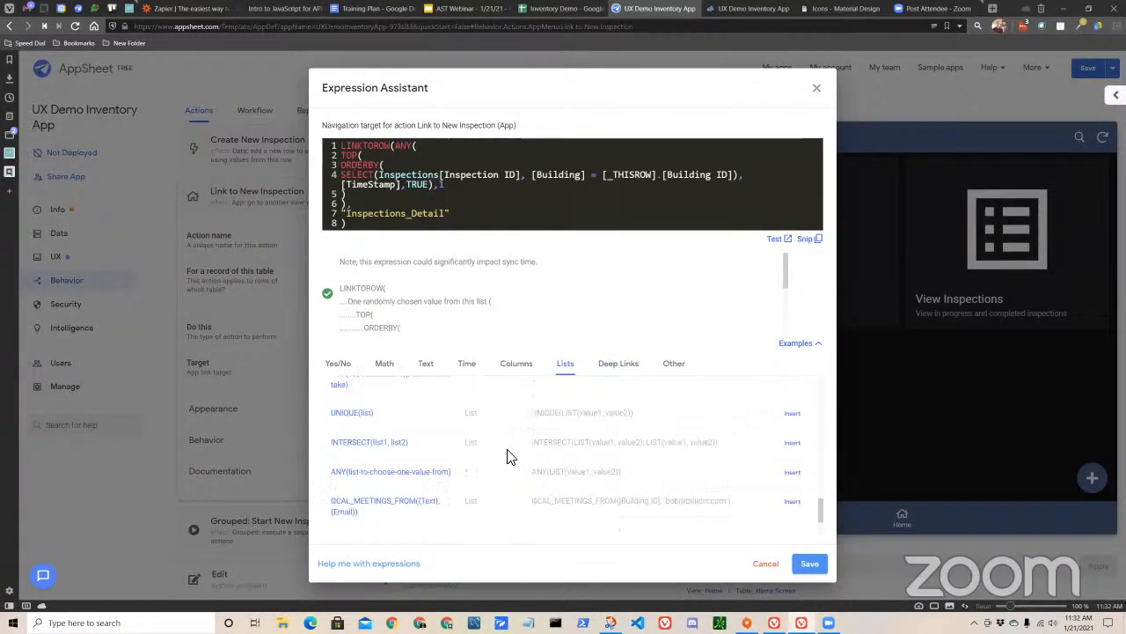
scroll(508, 456, up, 4)
click(673, 365)
scroll(598, 420, down, 5)
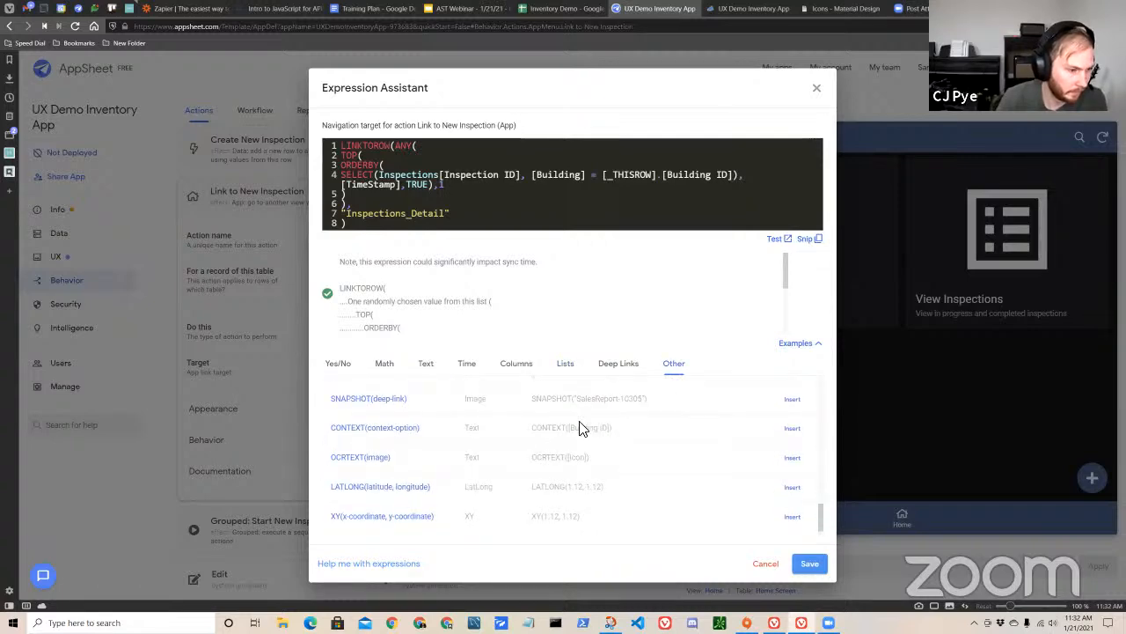
scroll(484, 444, up, 5)
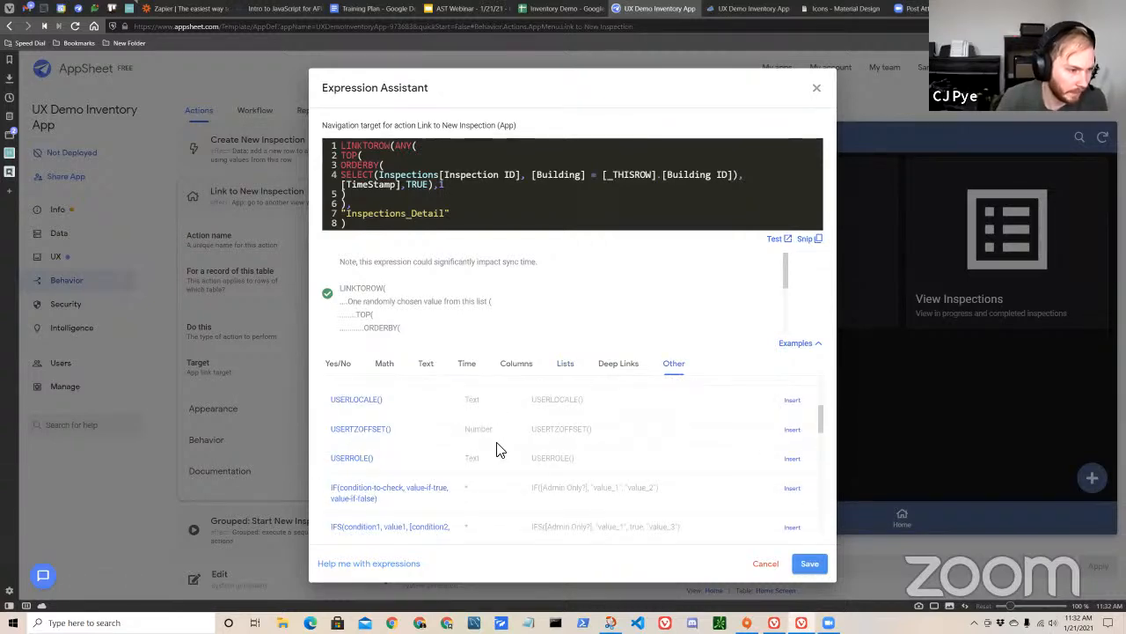
scroll(498, 448, up, 2)
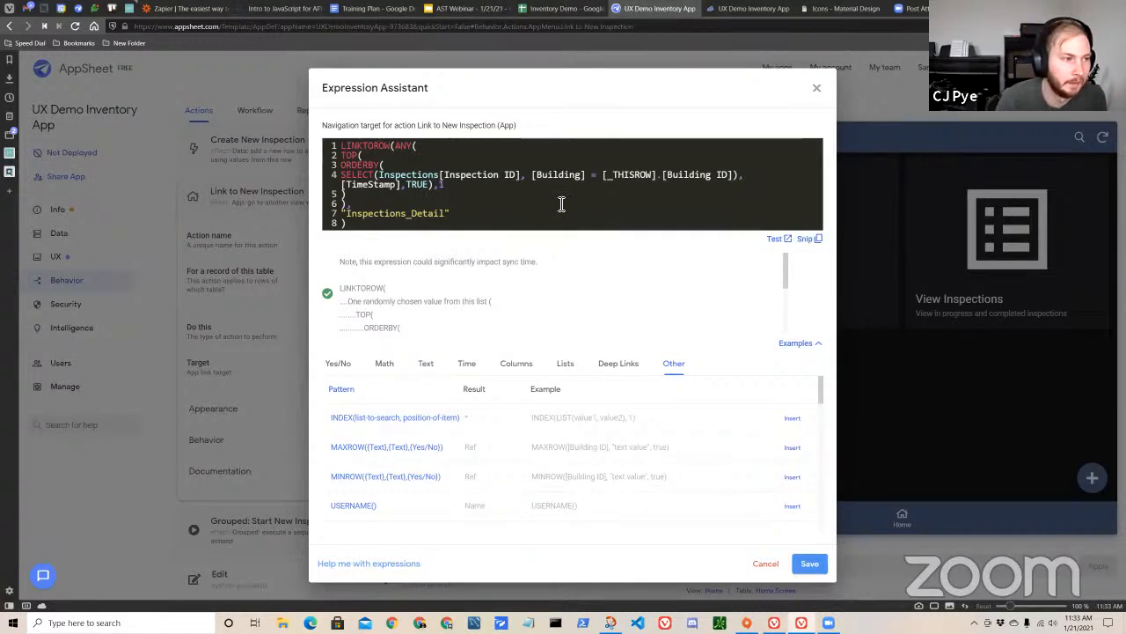
click(819, 92)
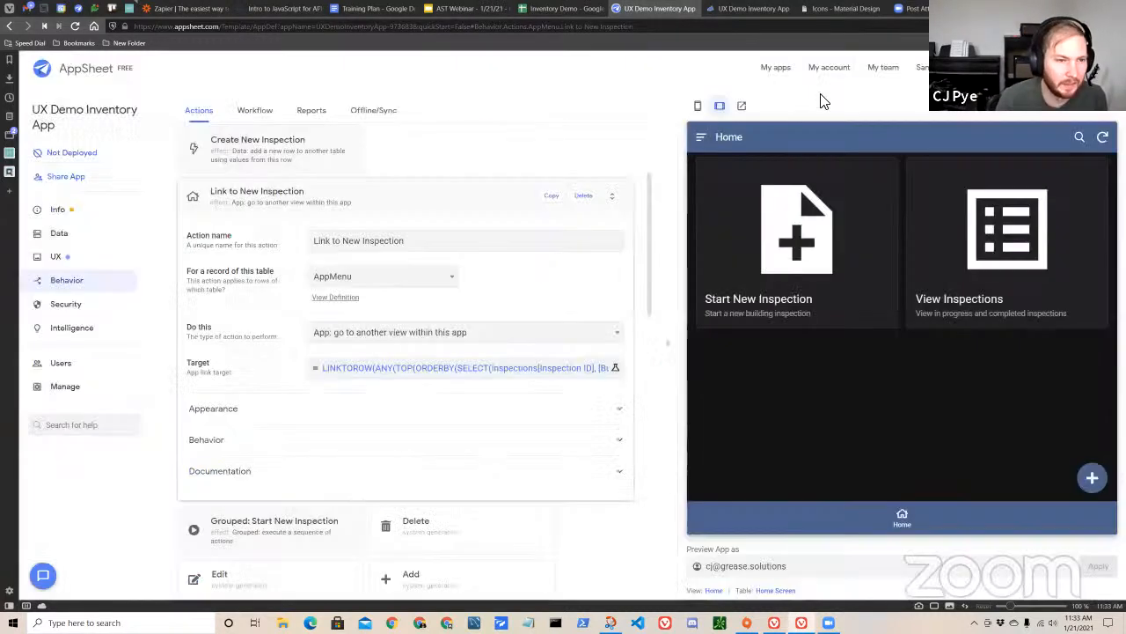
Reopen the Link to New Inspection target expression, highlight it in full for review, and close it without changes.
click(490, 371)
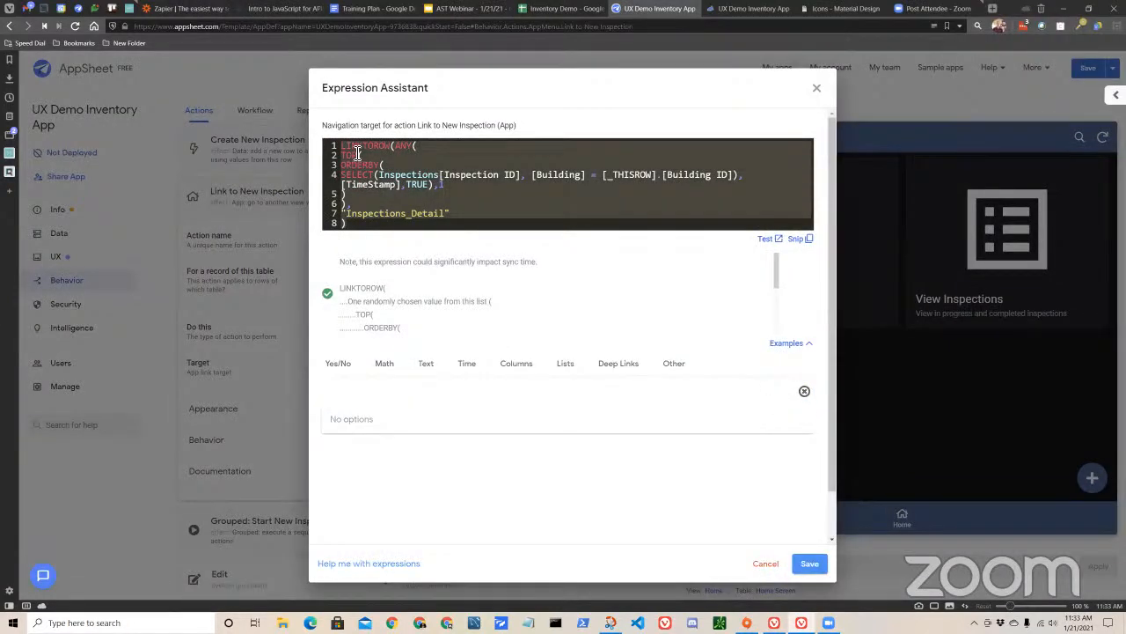
drag(370, 227, 314, 138)
click(392, 174)
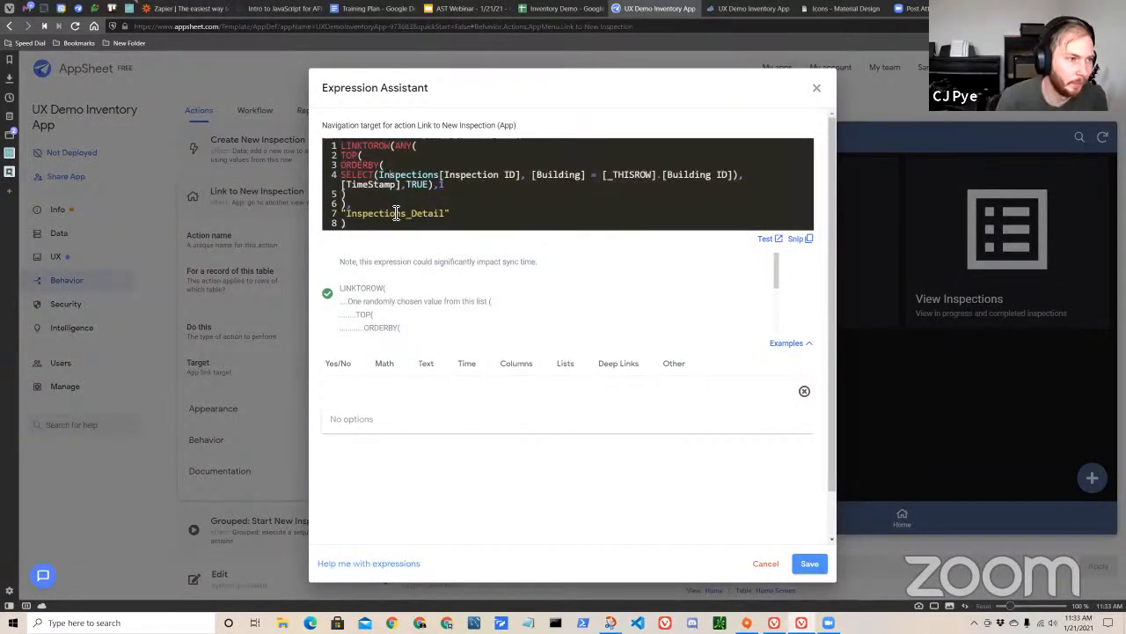
drag(373, 227, 336, 145)
click(438, 206)
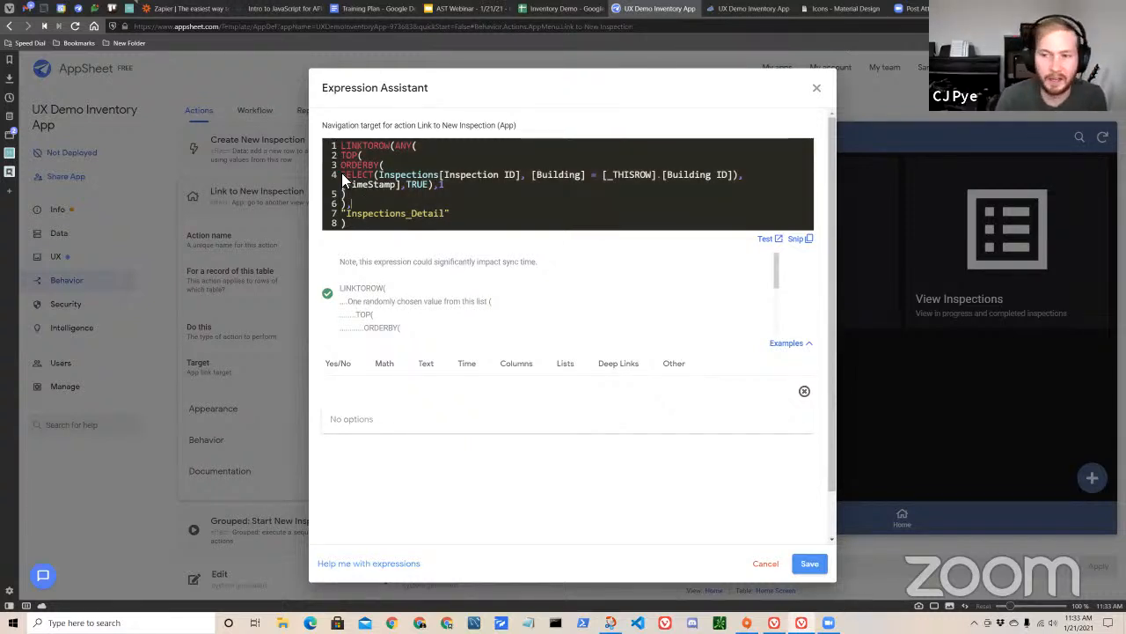
drag(365, 226, 331, 144)
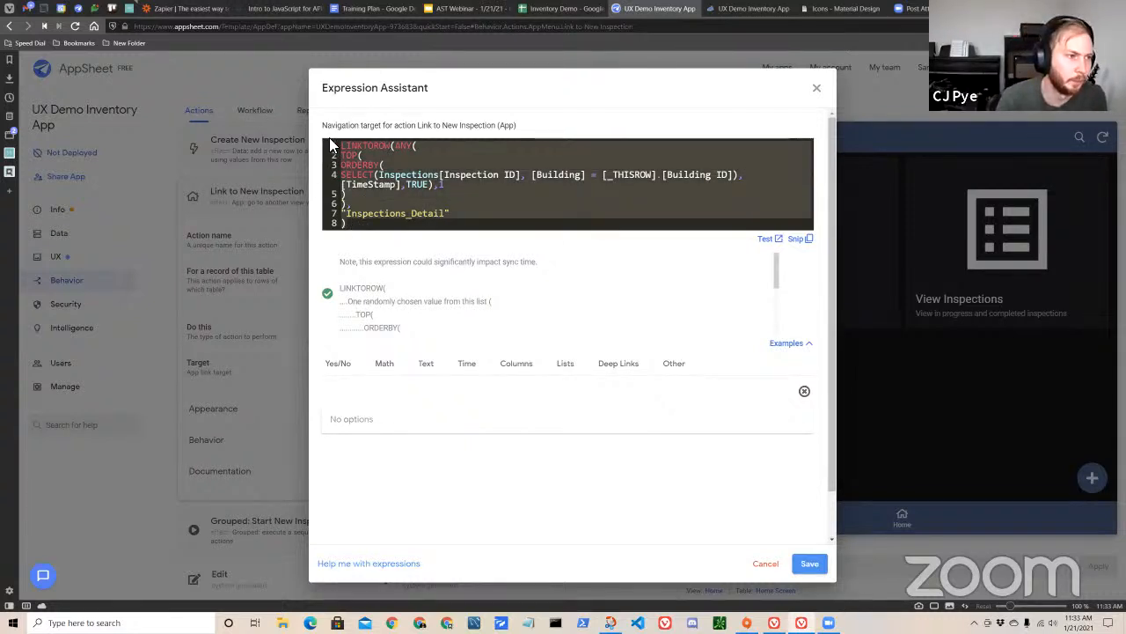
click(455, 181)
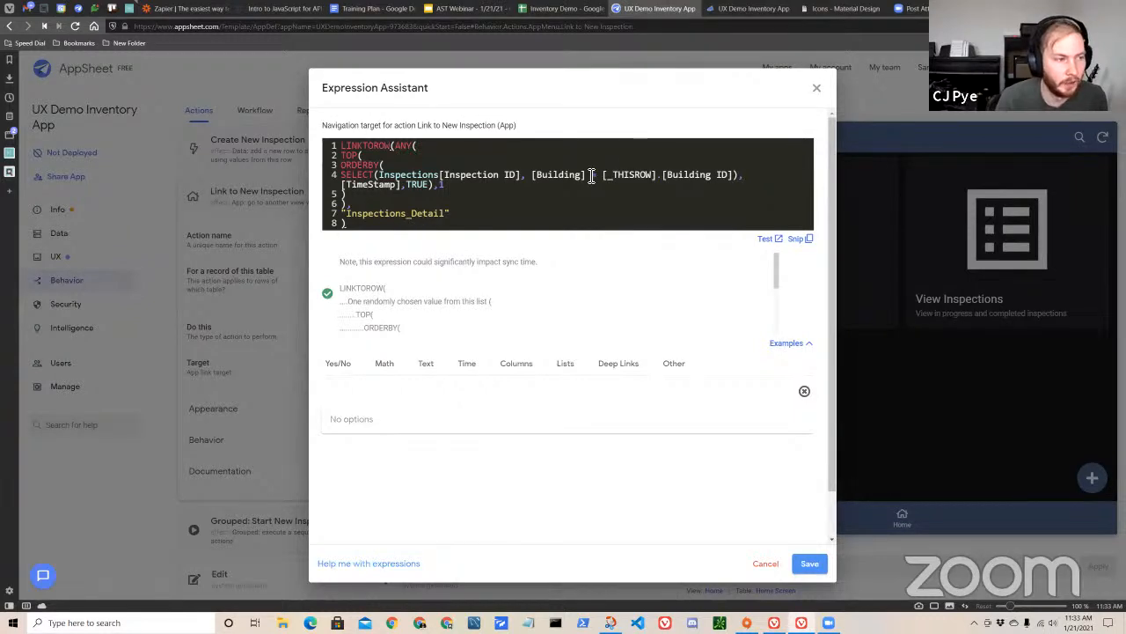
click(819, 90)
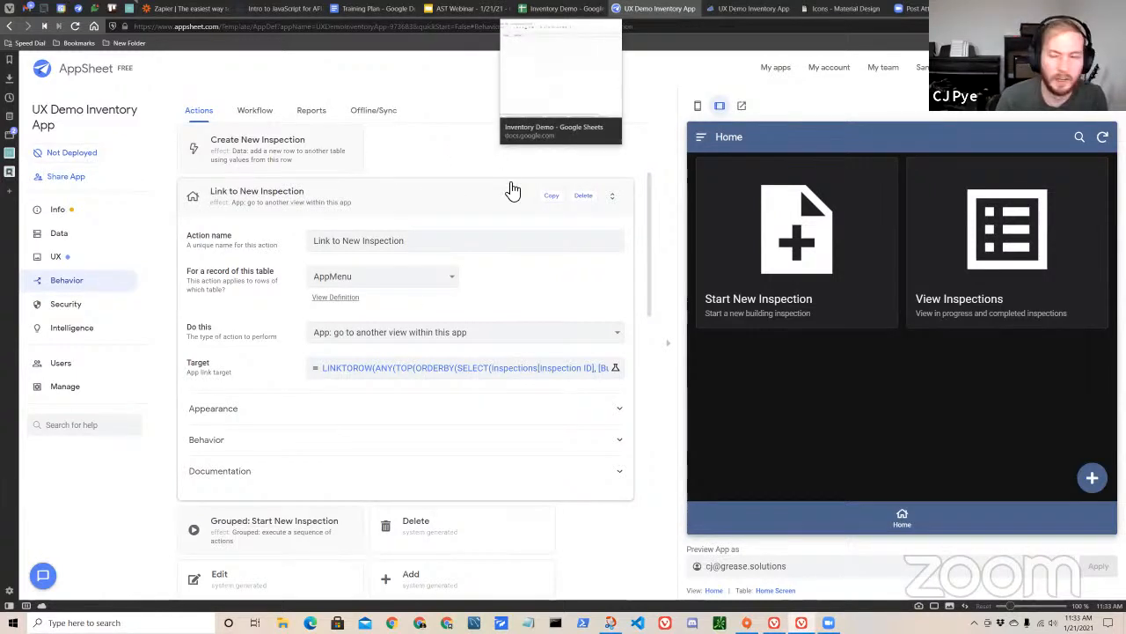
Switch to the Inventory Demo spreadsheet and examine the Users sheet, including the empty column beside Role and the first user's row.
click(566, 10)
click(162, 588)
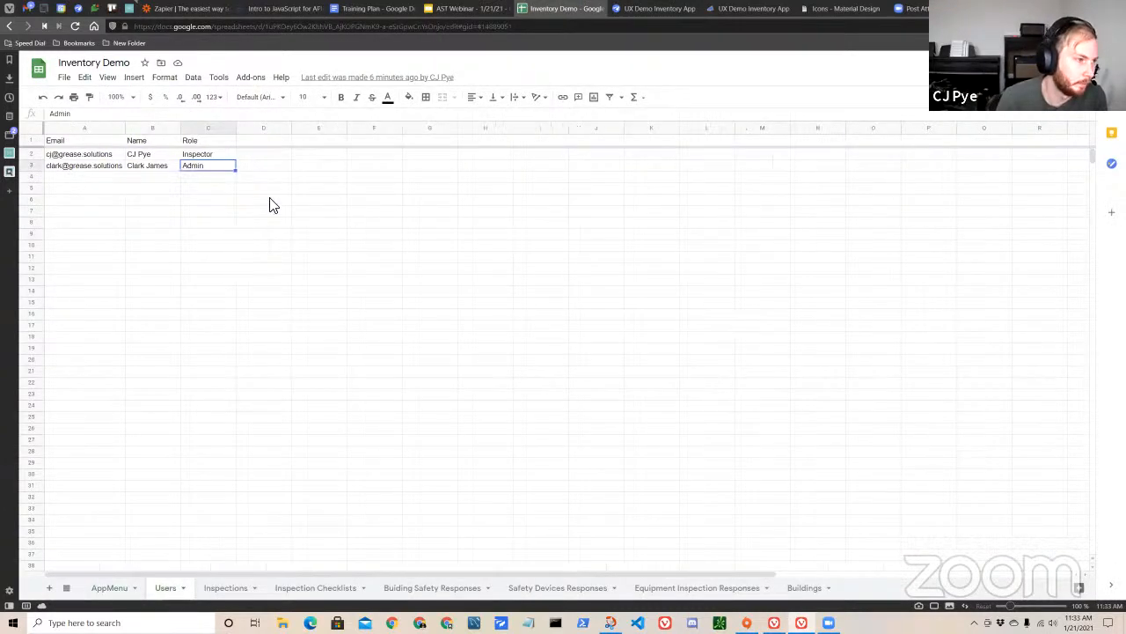
click(264, 141)
double_click(267, 143)
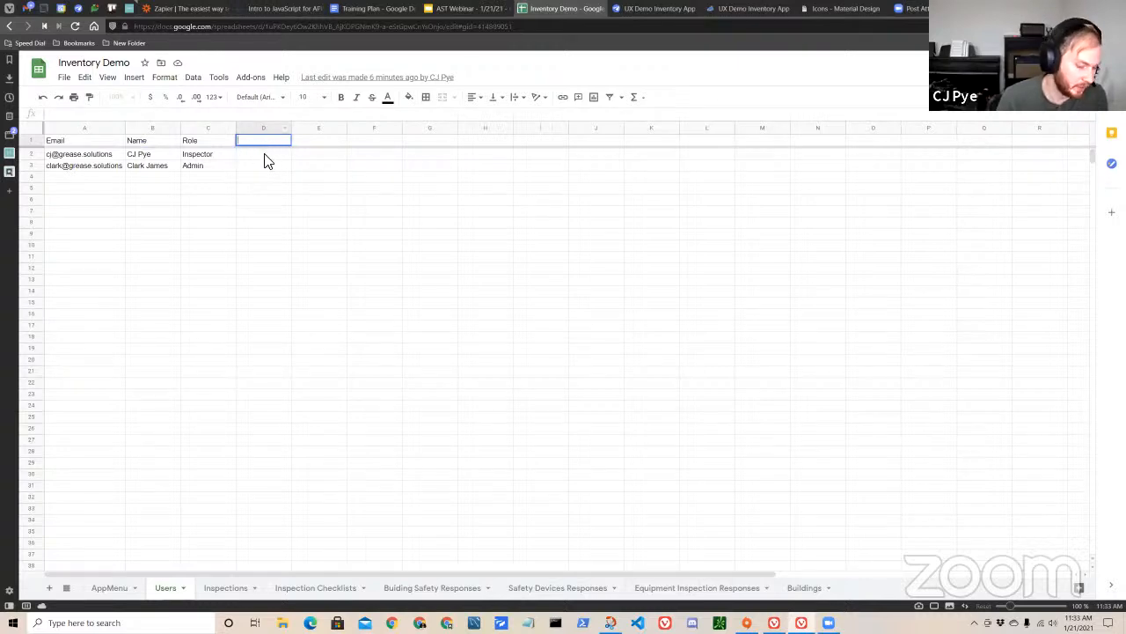
key(Escape)
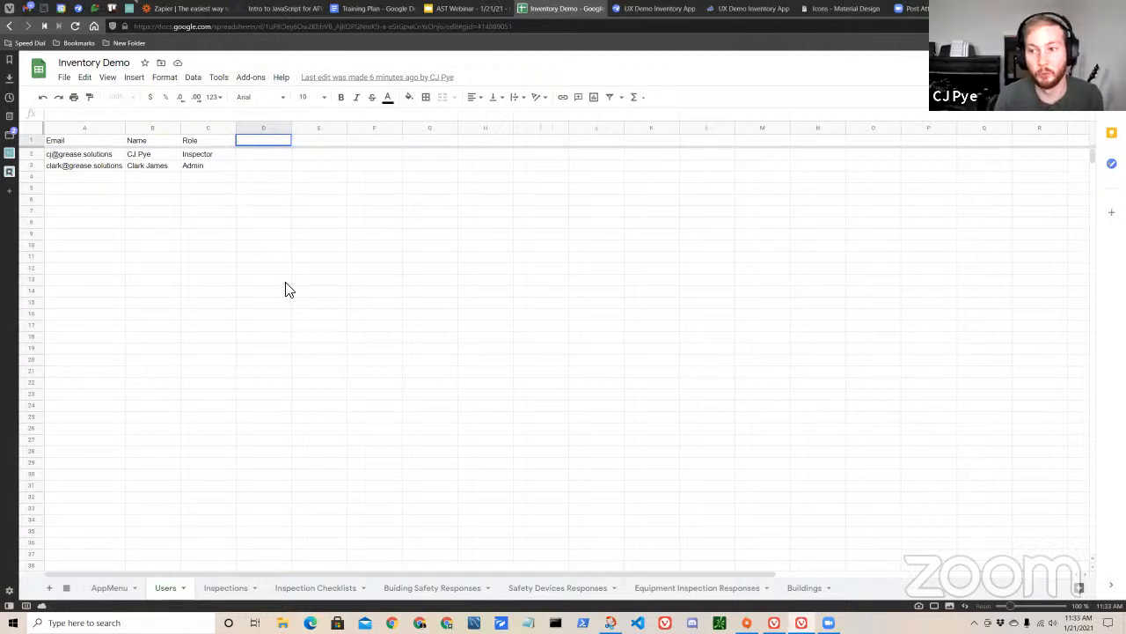
click(290, 294)
click(262, 158)
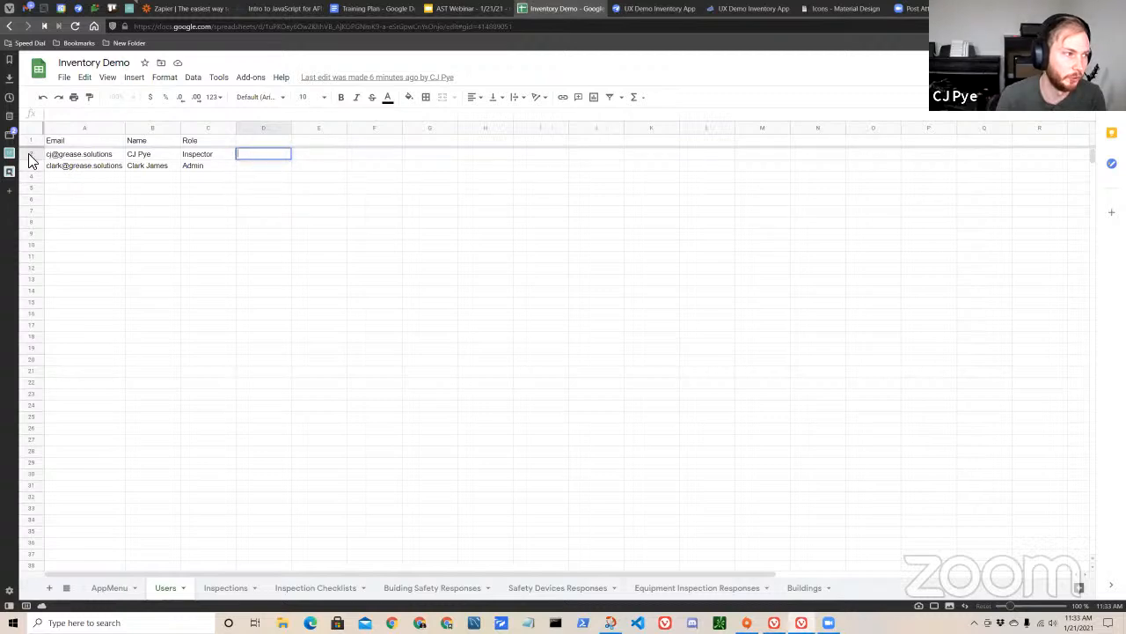
click(29, 155)
double_click(252, 156)
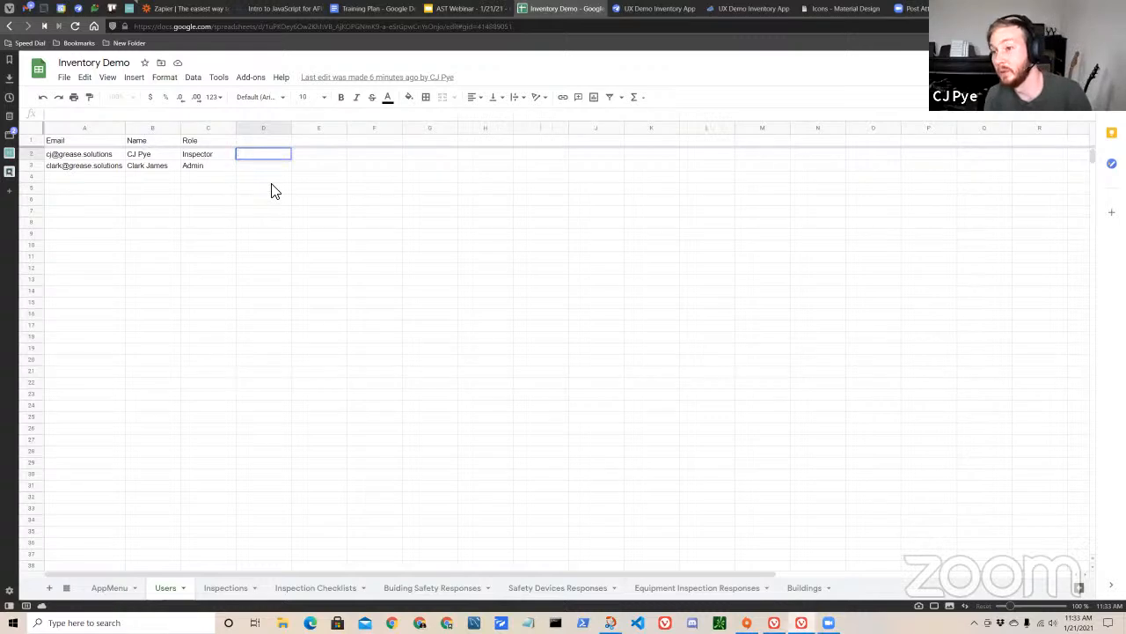
Recheck the Link to New Inspection target expression in AppSheet without changing it, and return to the Users sheet in Inventory Demo.
click(661, 11)
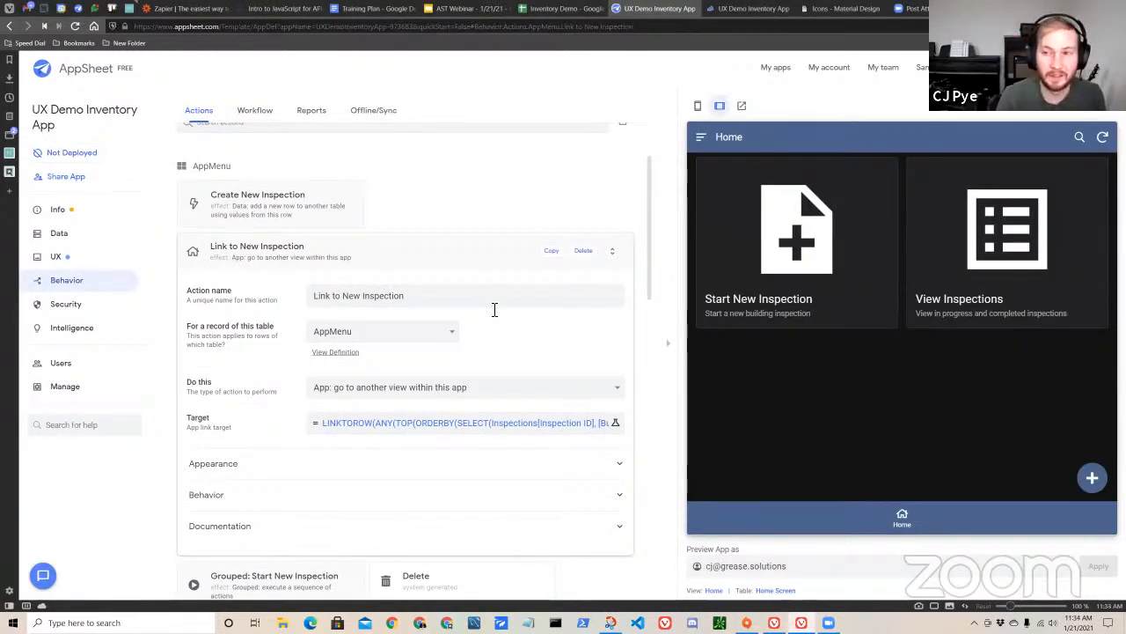
click(447, 432)
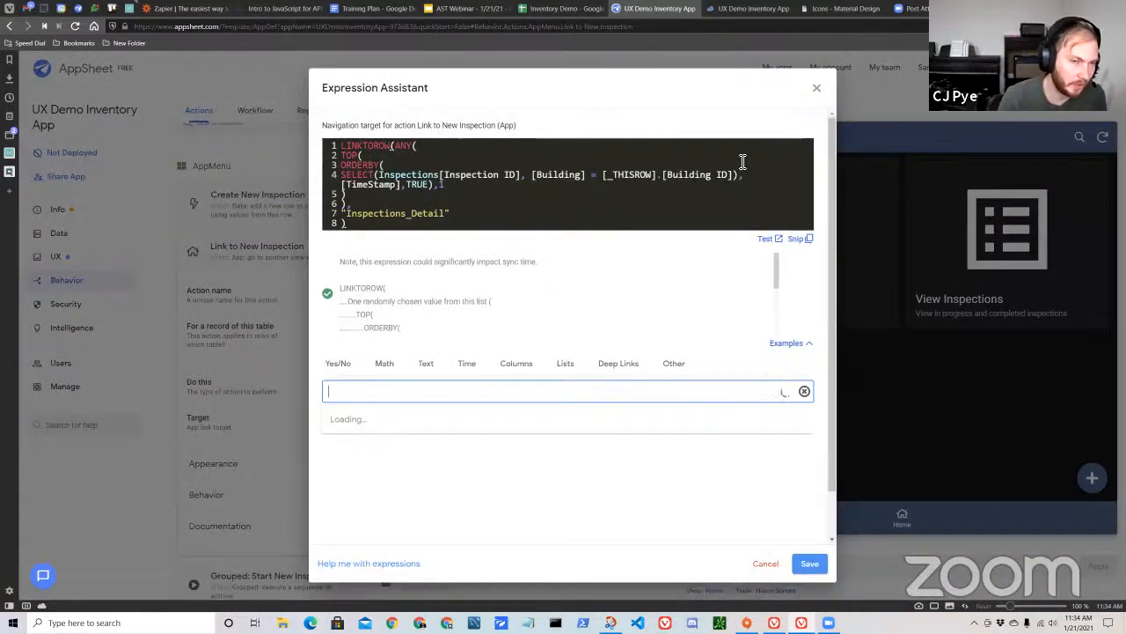
click(817, 89)
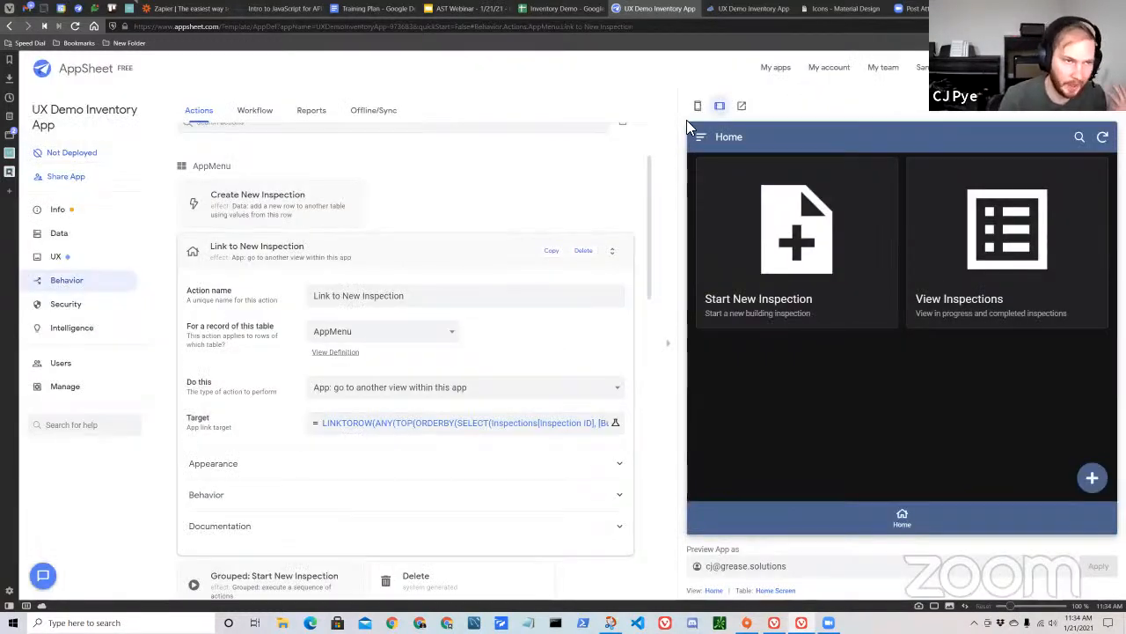
click(576, 13)
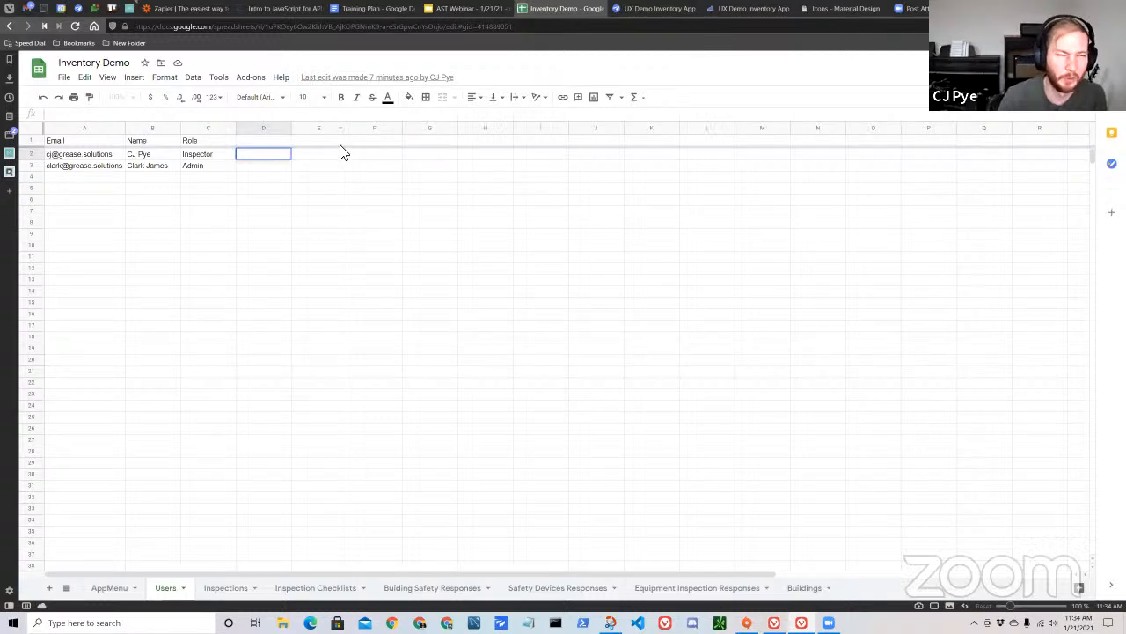
Switch back to AppSheet and recheck the Link to New Inspection target expression, closing it without changes.
click(317, 224)
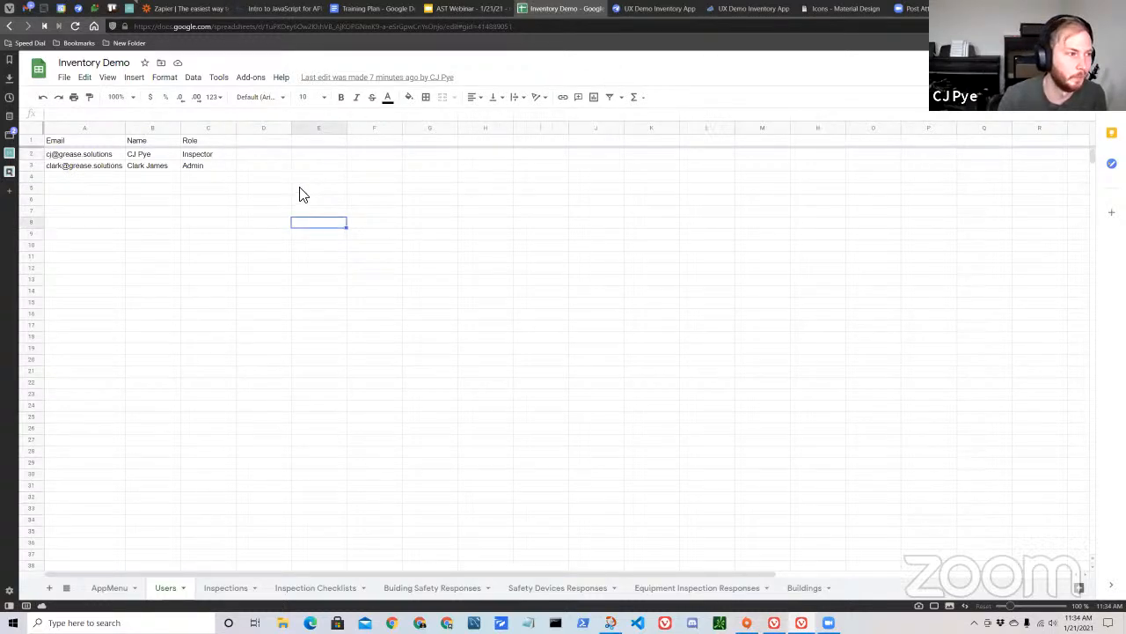
click(645, 11)
scroll(516, 369, down, 2)
scroll(528, 414, up, 2)
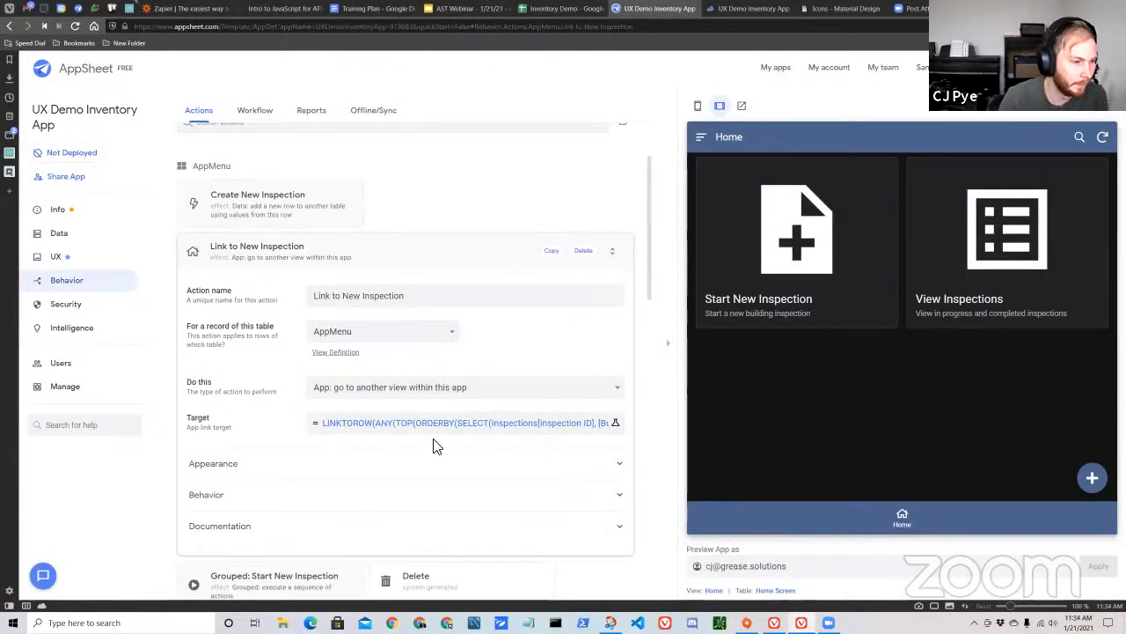
click(403, 423)
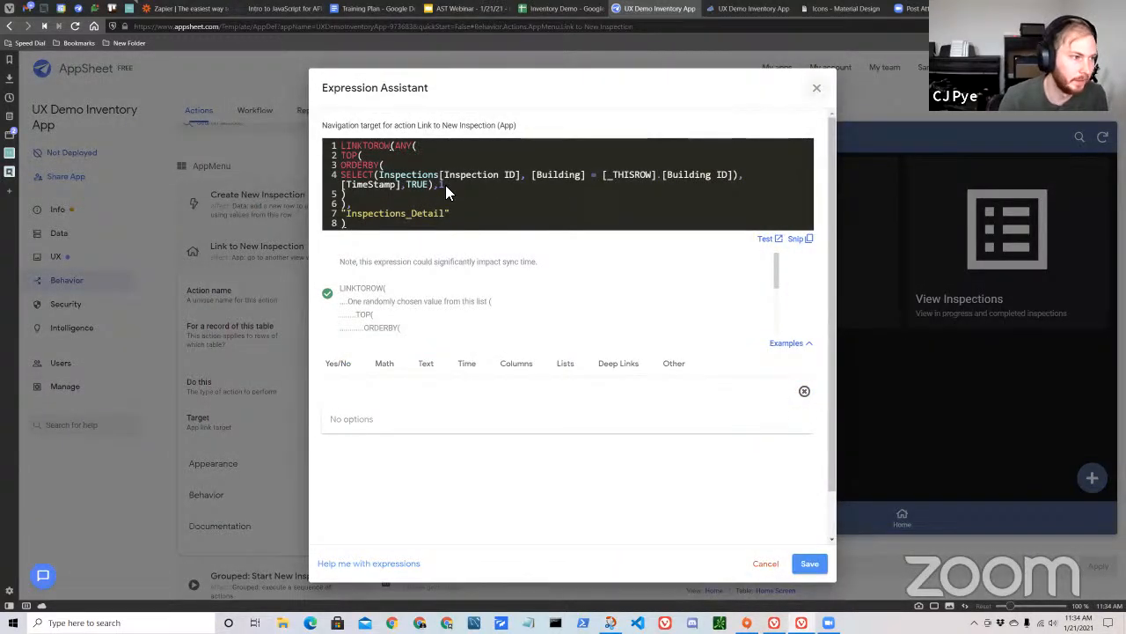
key(Escape)
Open the Create New Inspection action and review its target table and the values set for the Building and Inspector columns.
click(356, 209)
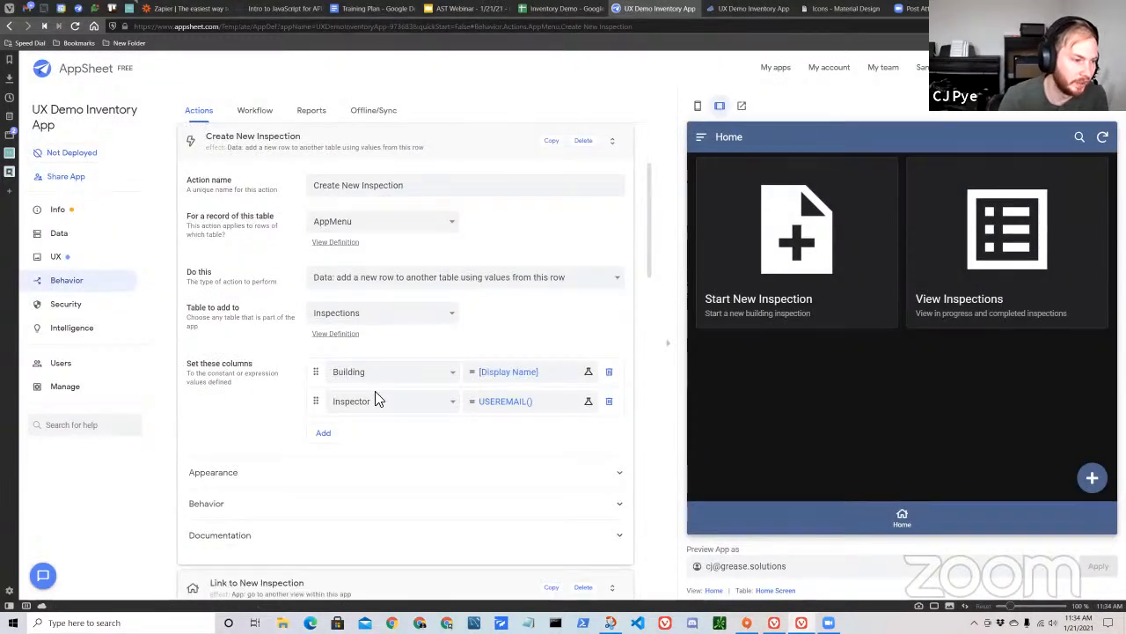
scroll(376, 398, down, 1)
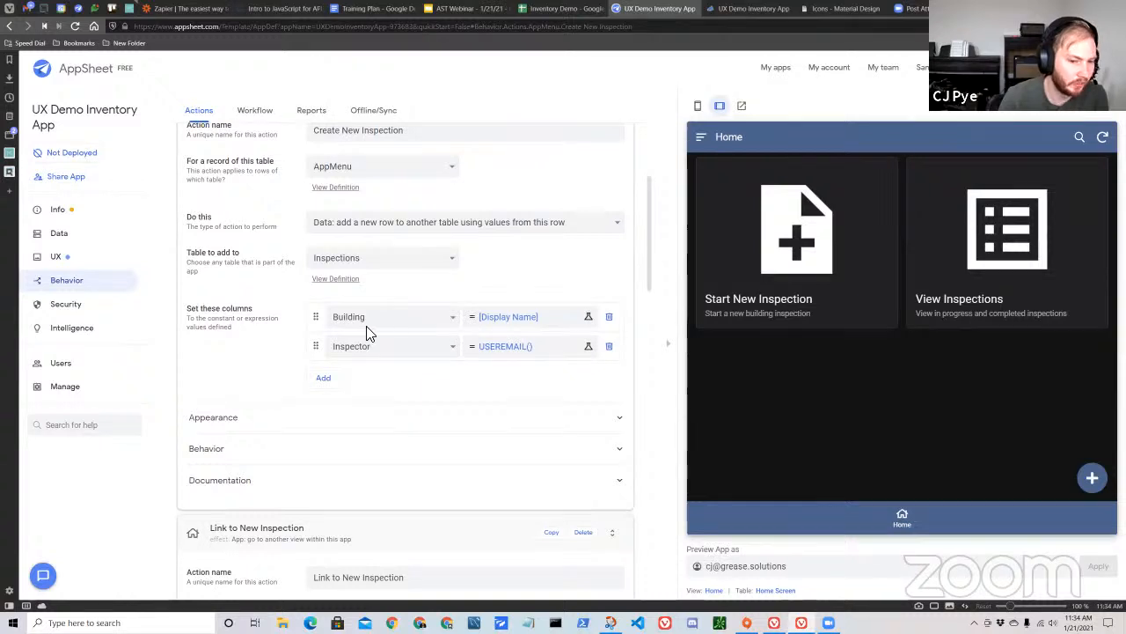
scroll(422, 295, up, 1)
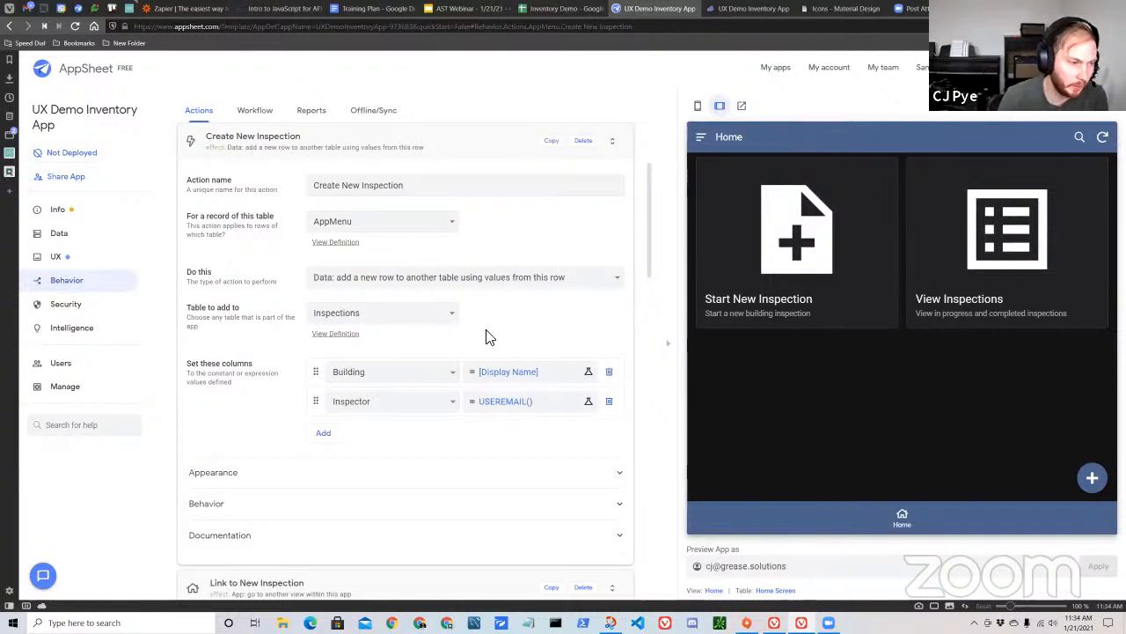
scroll(490, 337, down, 2)
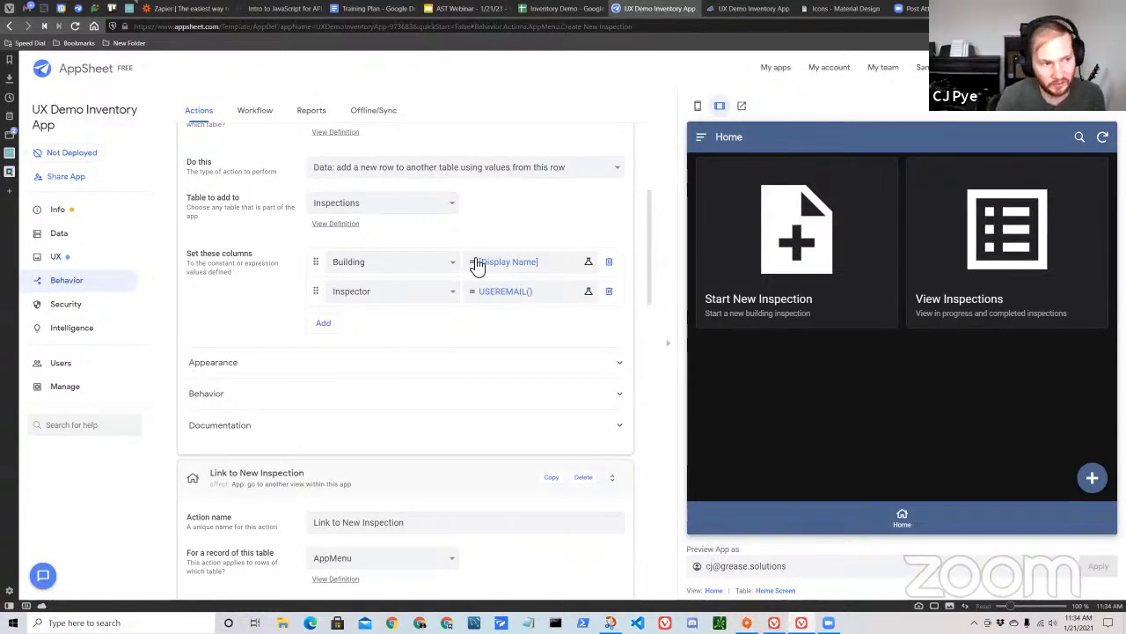
scroll(493, 378, up, 2)
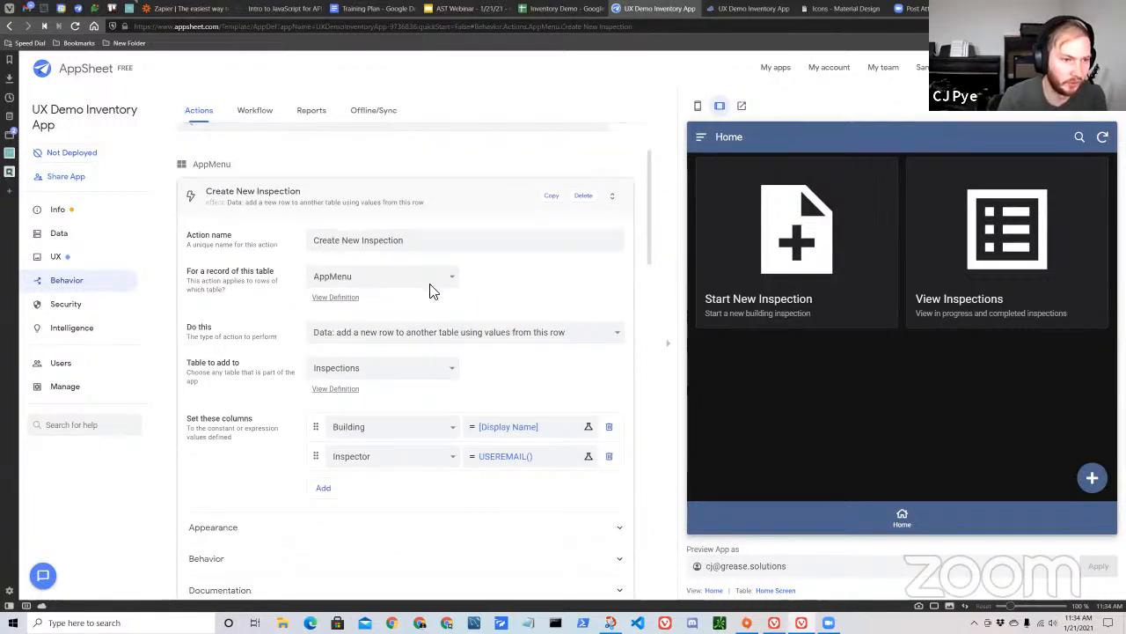
Look over the Link to New Inspection action, collapse it, and save the app.
click(444, 215)
click(443, 214)
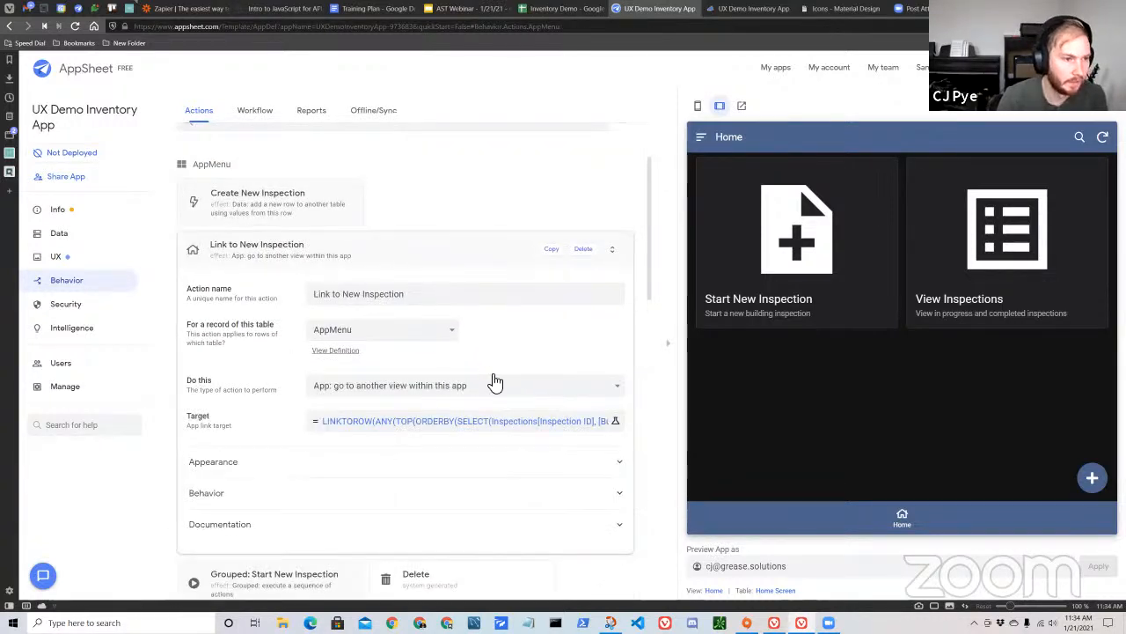
click(394, 252)
scroll(395, 239, up, 2)
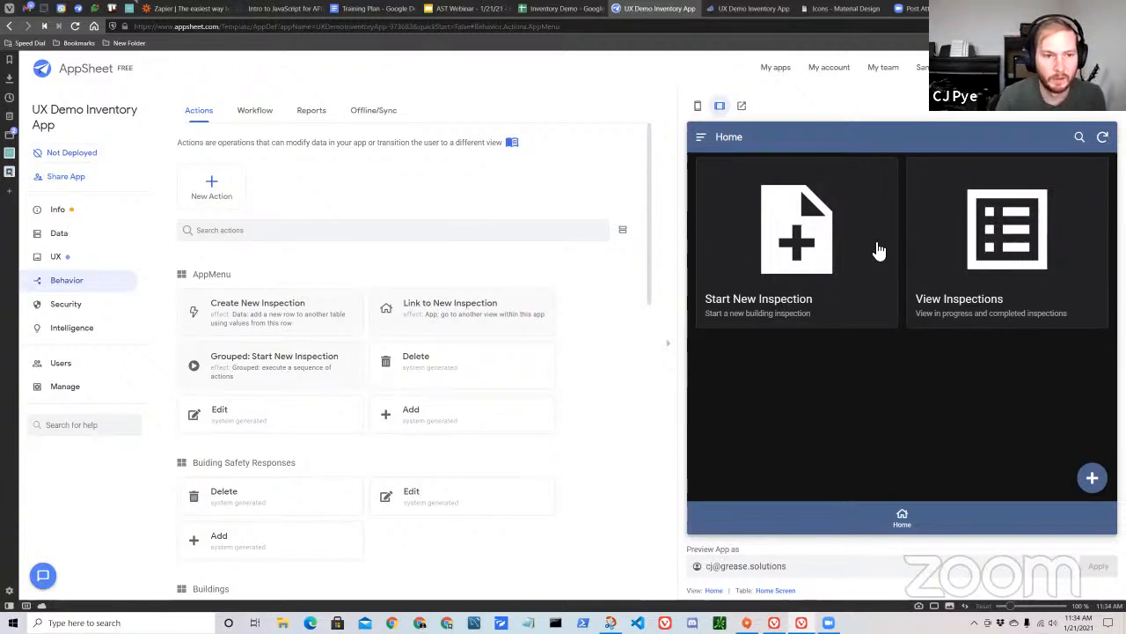
key(ctrl+s)
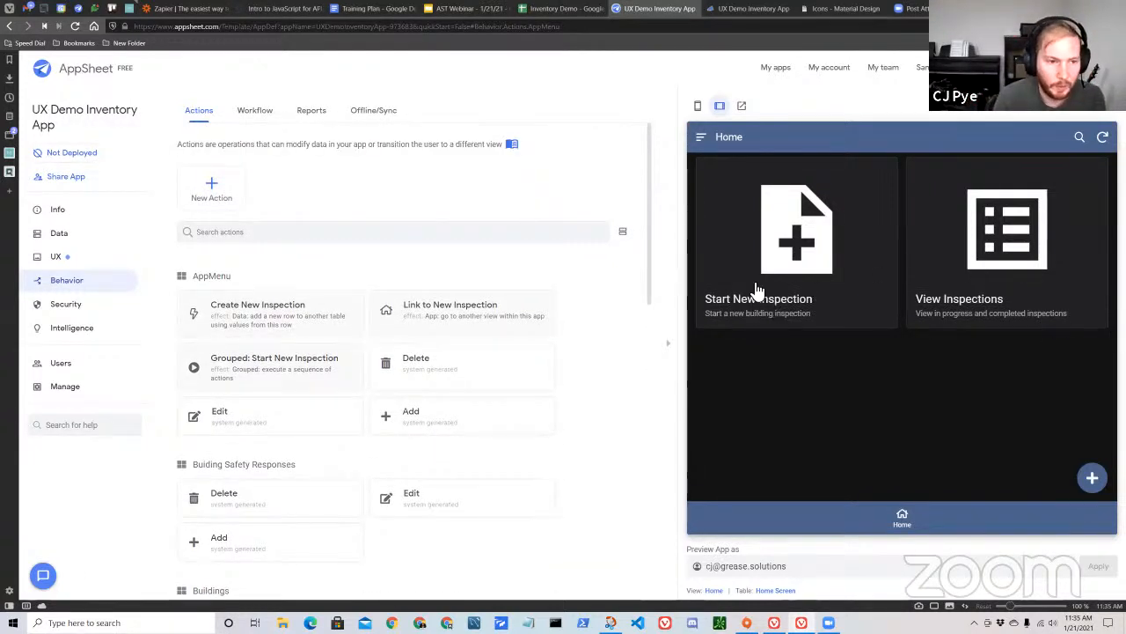
Test the Start New Inspection card in the app preview, return Home, and review the Grouped: Start New Inspection action's sequence.
scroll(581, 386, down, 2)
scroll(422, 412, up, 2)
scroll(264, 343, up, 1)
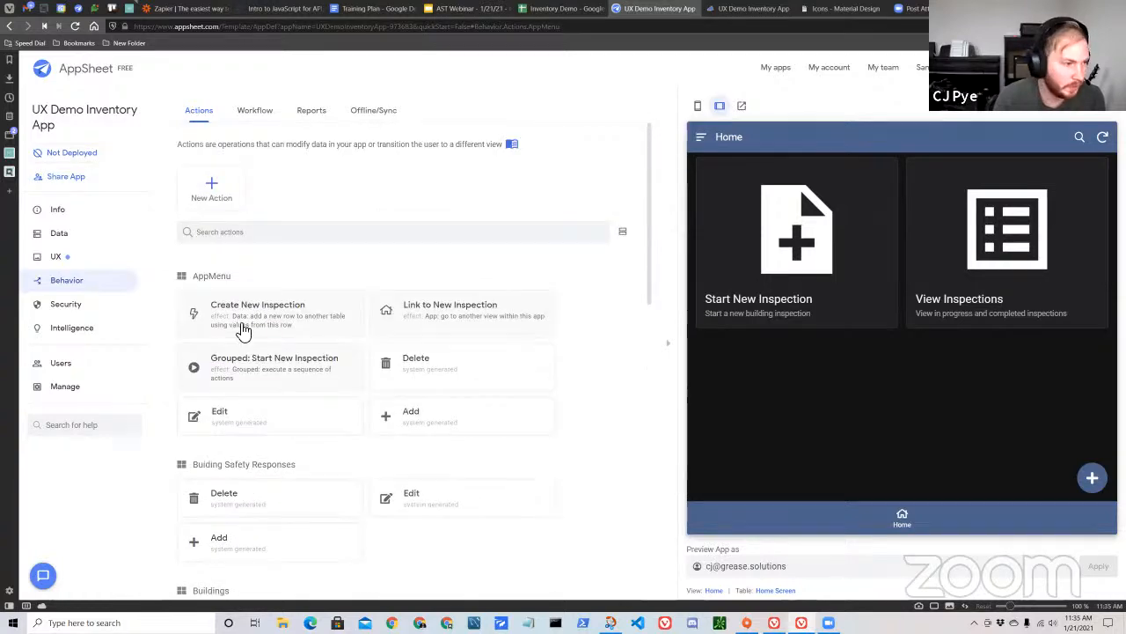
click(809, 288)
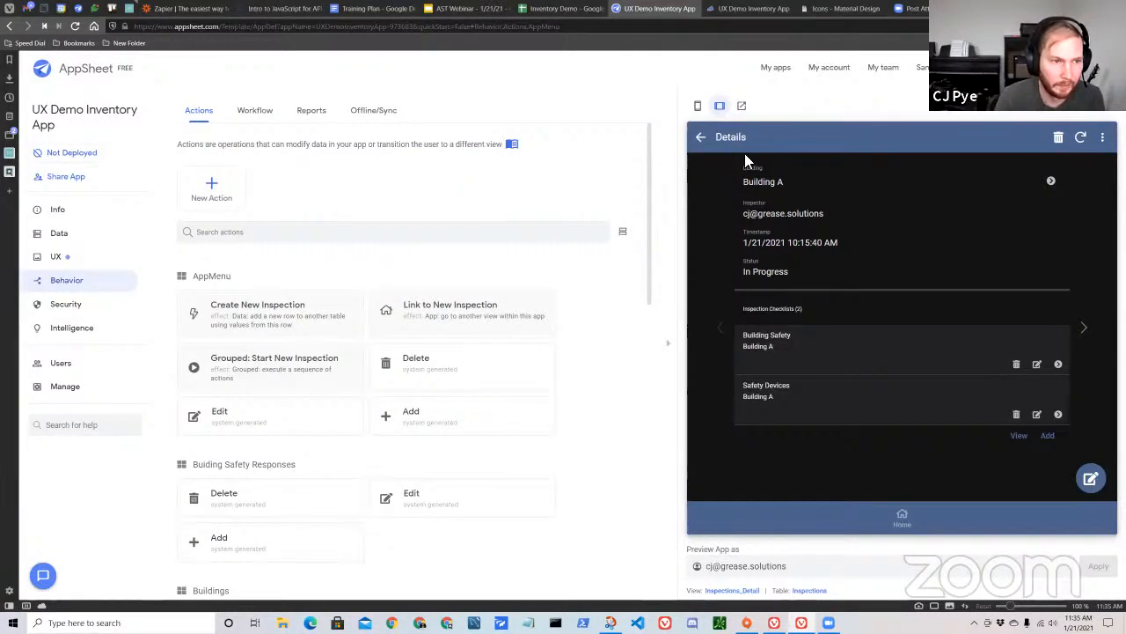
click(701, 136)
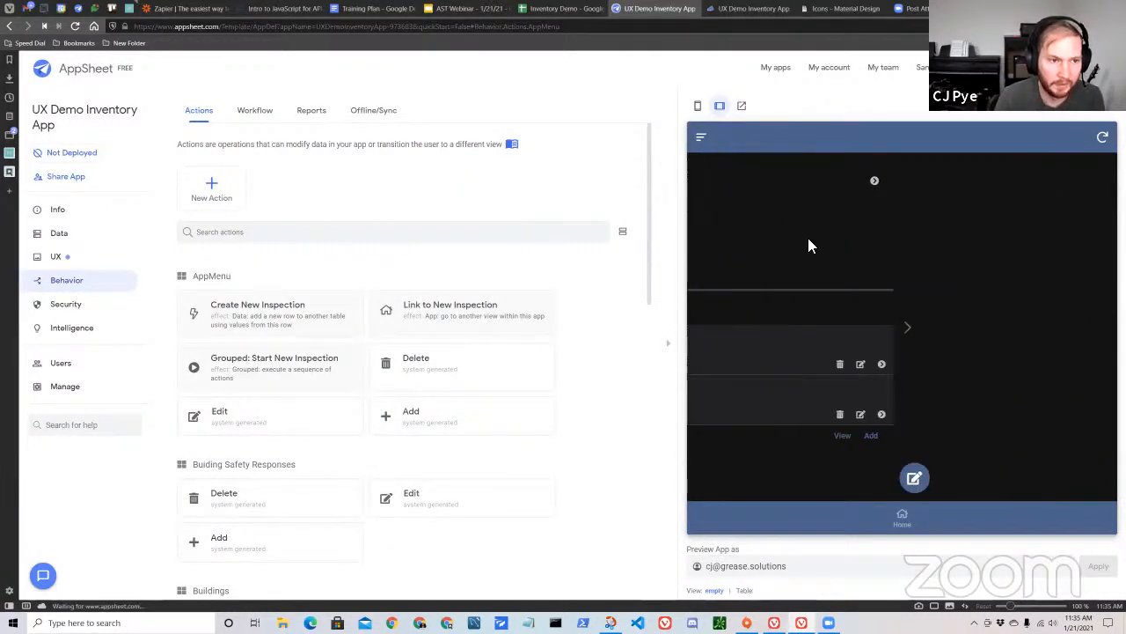
click(904, 516)
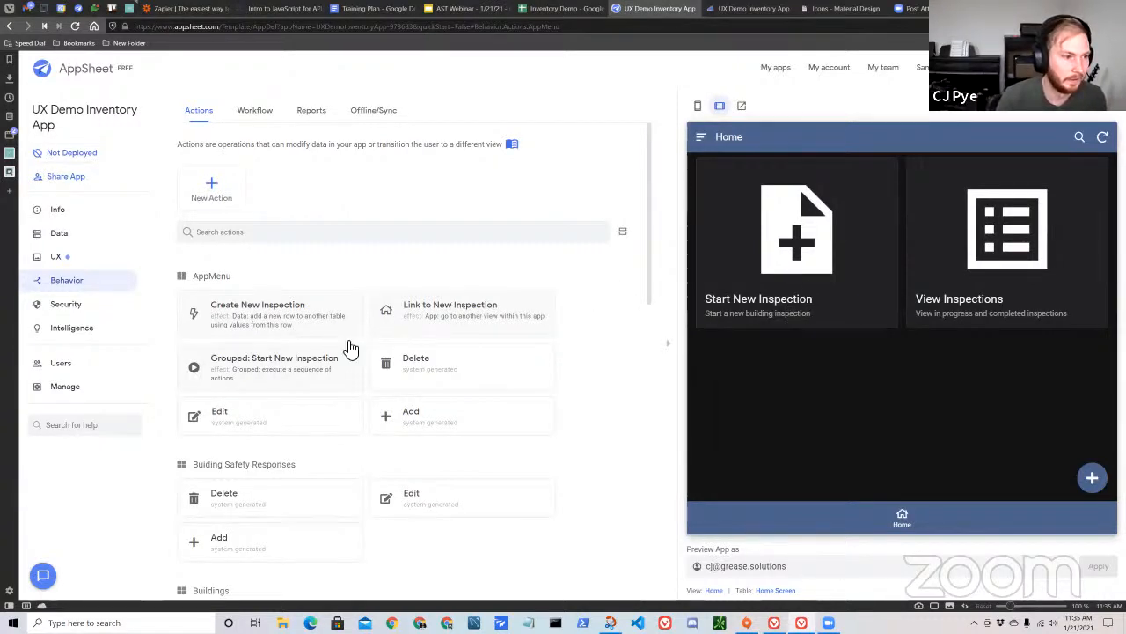
click(299, 365)
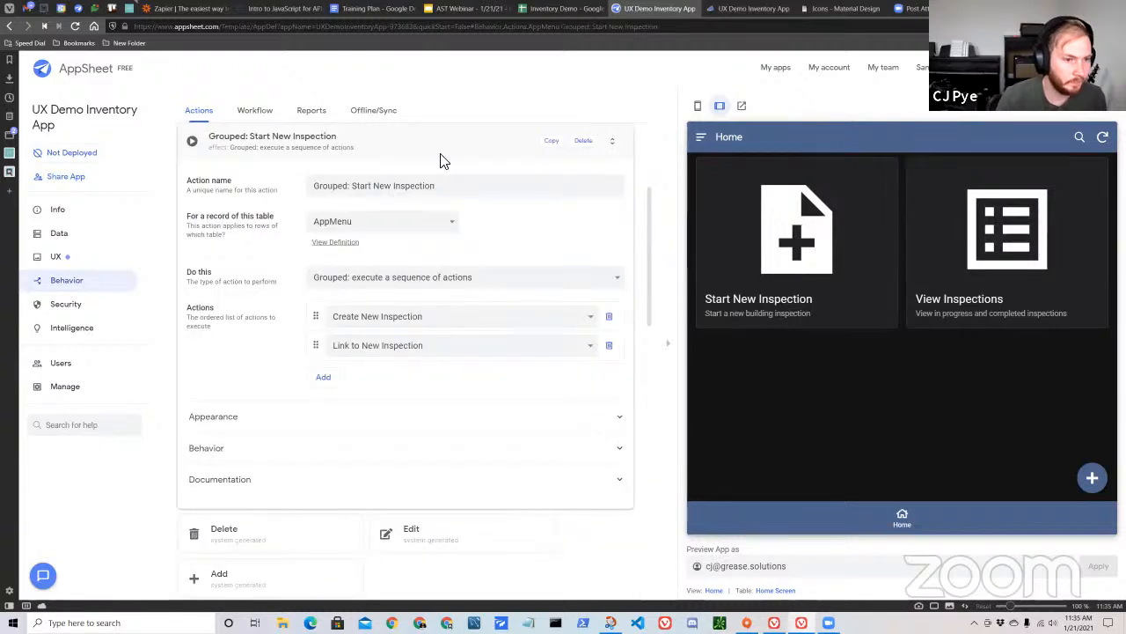
click(443, 161)
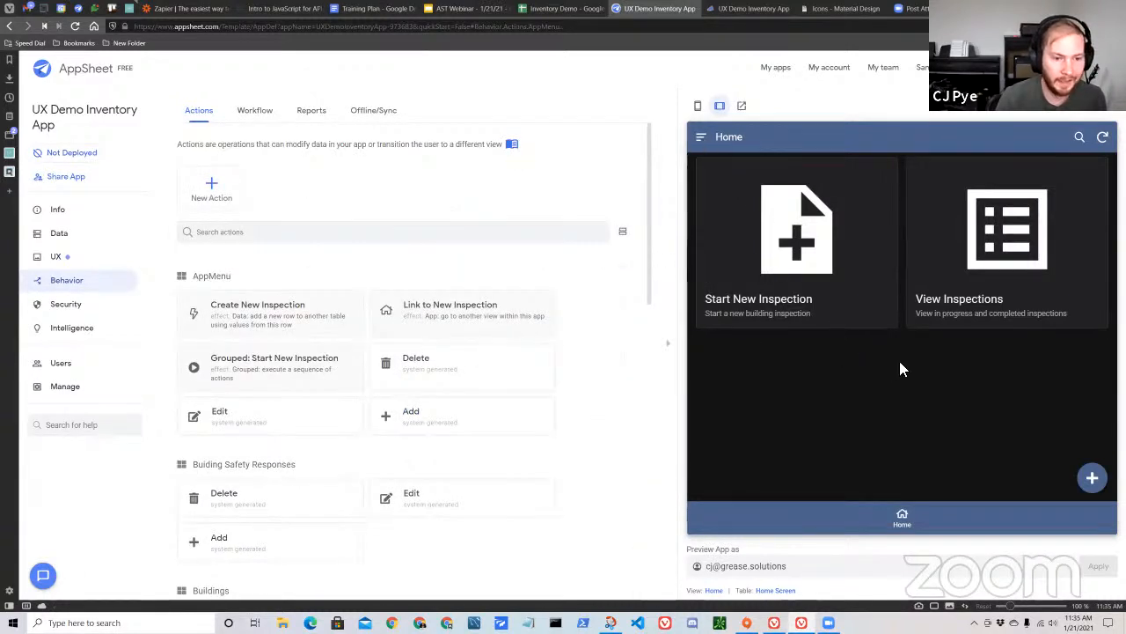
Add the suggested card view for AppMenu to the app's UX views.
click(56, 257)
scroll(387, 339, down, 2)
scroll(378, 335, up, 2)
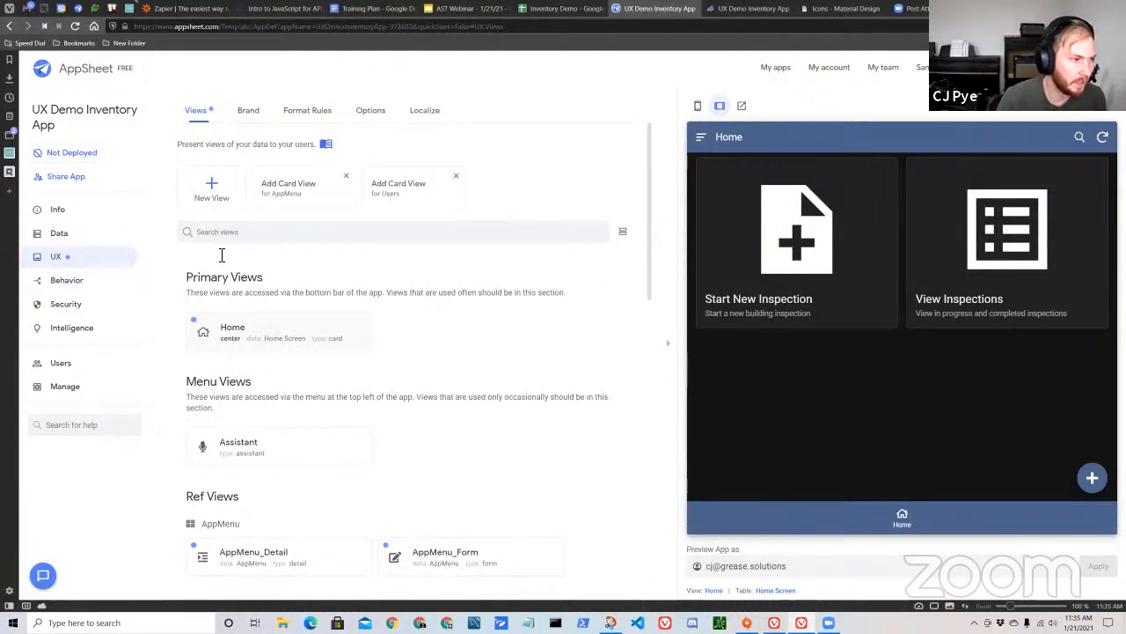
click(288, 216)
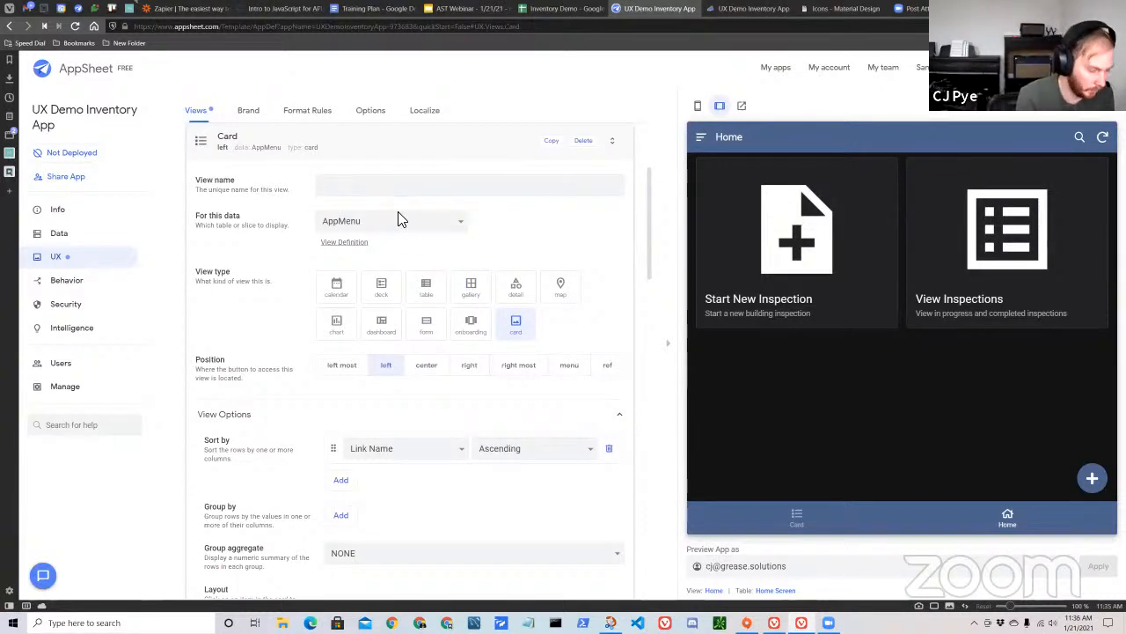
Check the Link Name values in Inventory Demo's AppMenu sheet, and name the new AppSheet card view Start Inspection.
click(568, 9)
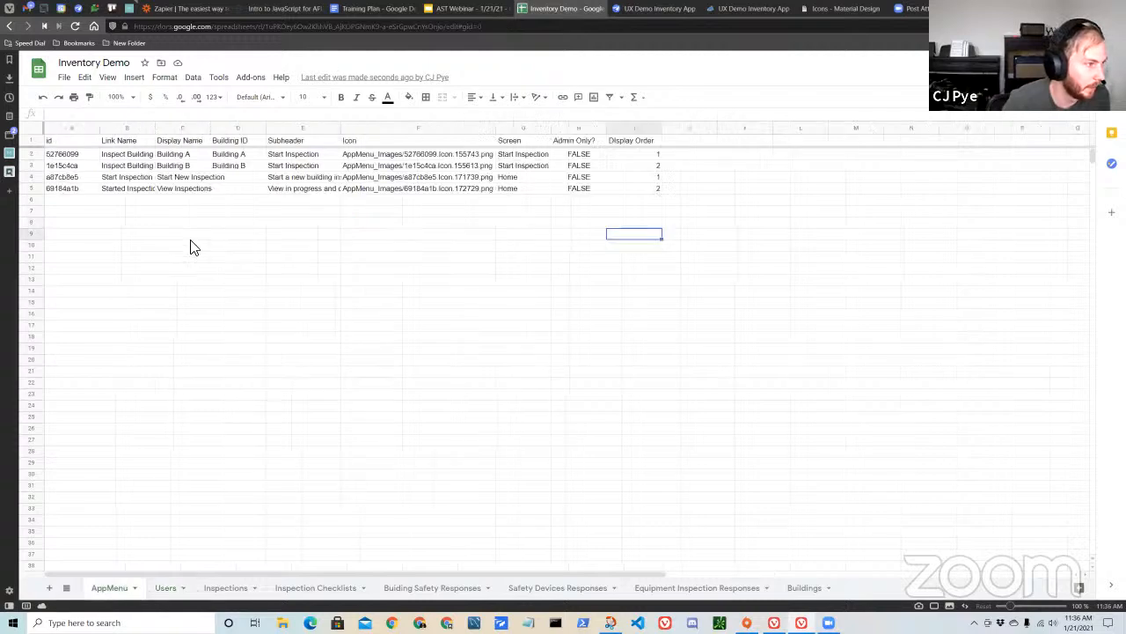
click(123, 178)
click(127, 189)
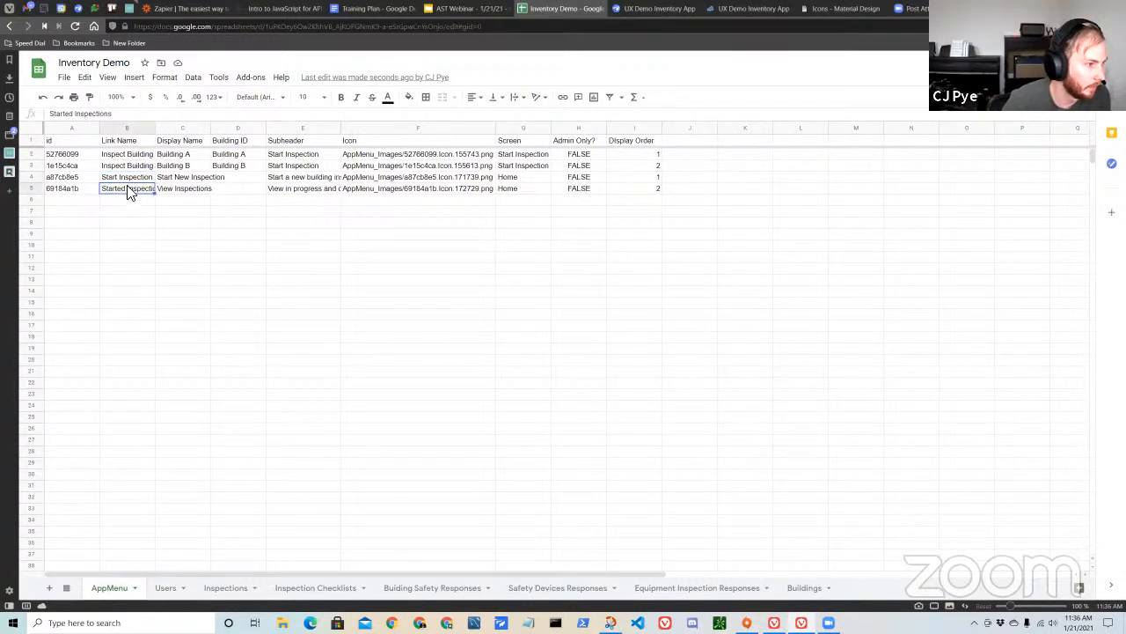
key(Up)
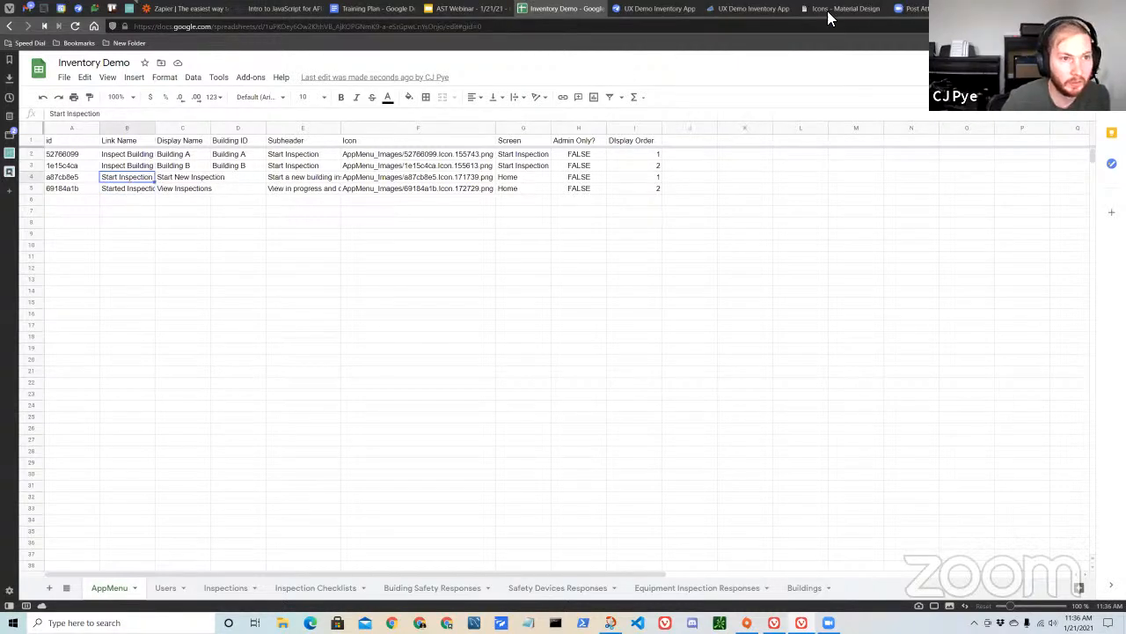
click(669, 11)
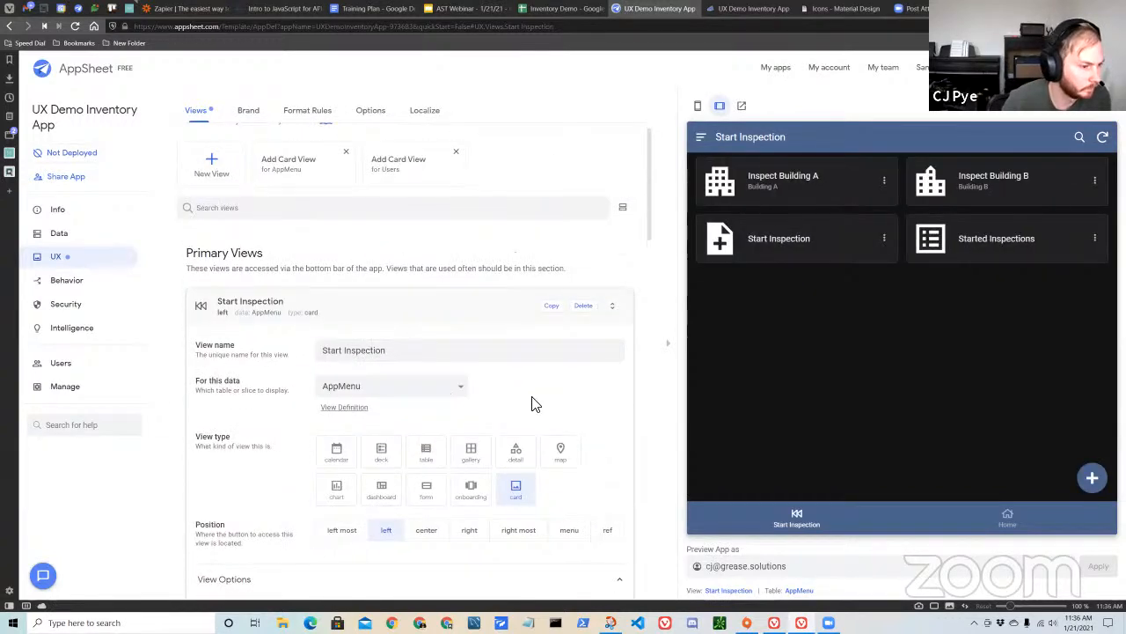
Set the Start Inspection view's position to ref.
scroll(581, 401, down, 1)
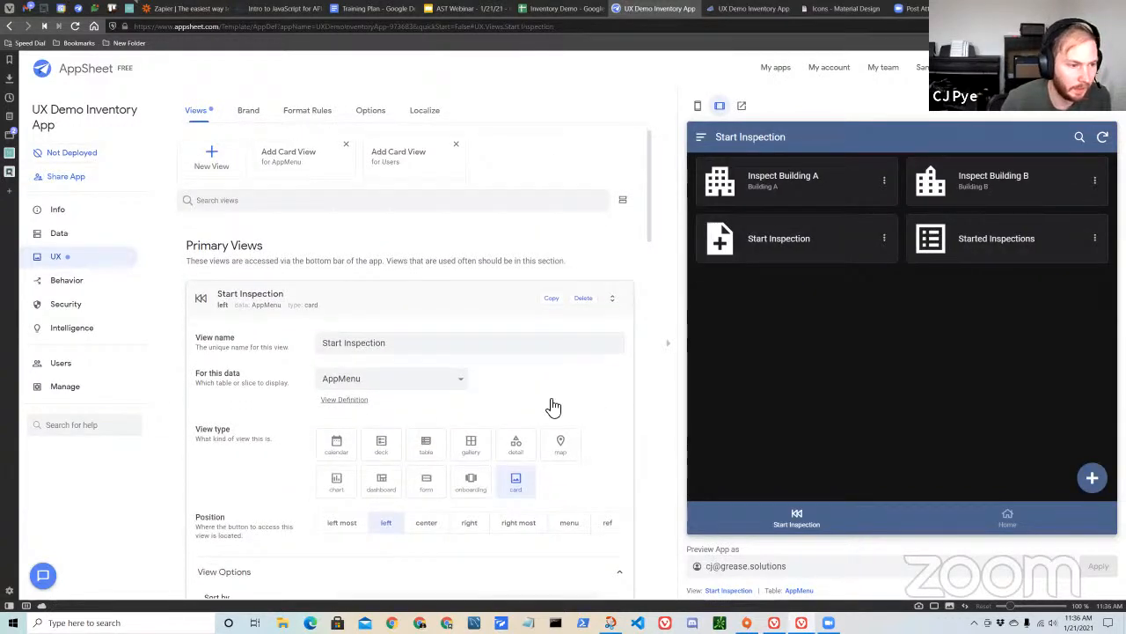
scroll(562, 342, down, 1)
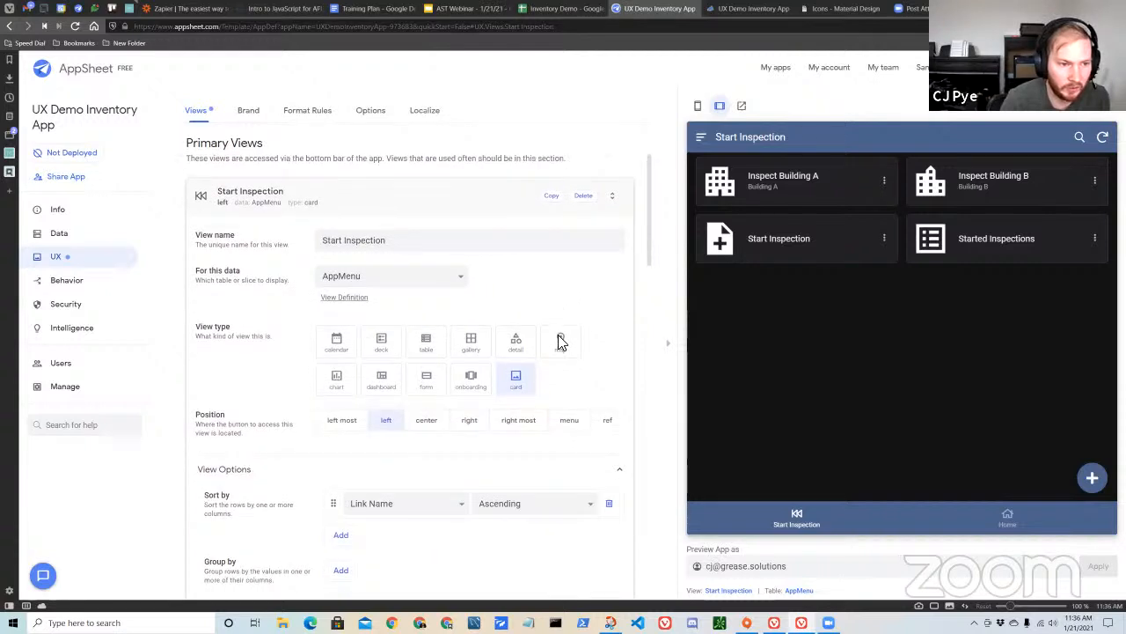
scroll(572, 322, down, 1)
scroll(568, 320, up, 1)
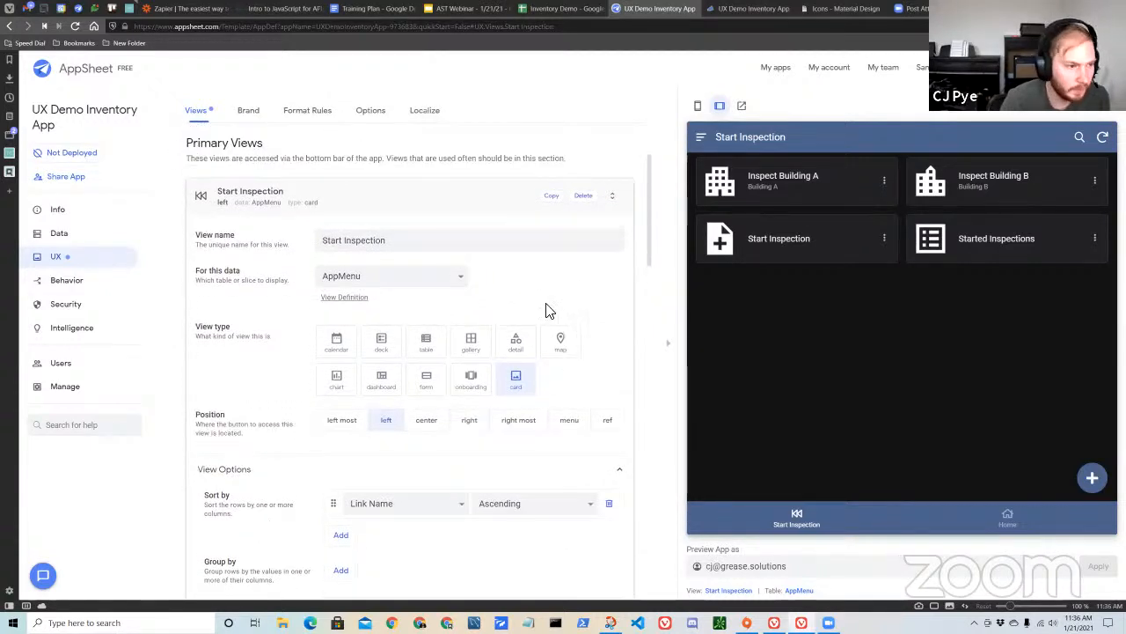
scroll(544, 286, down, 2)
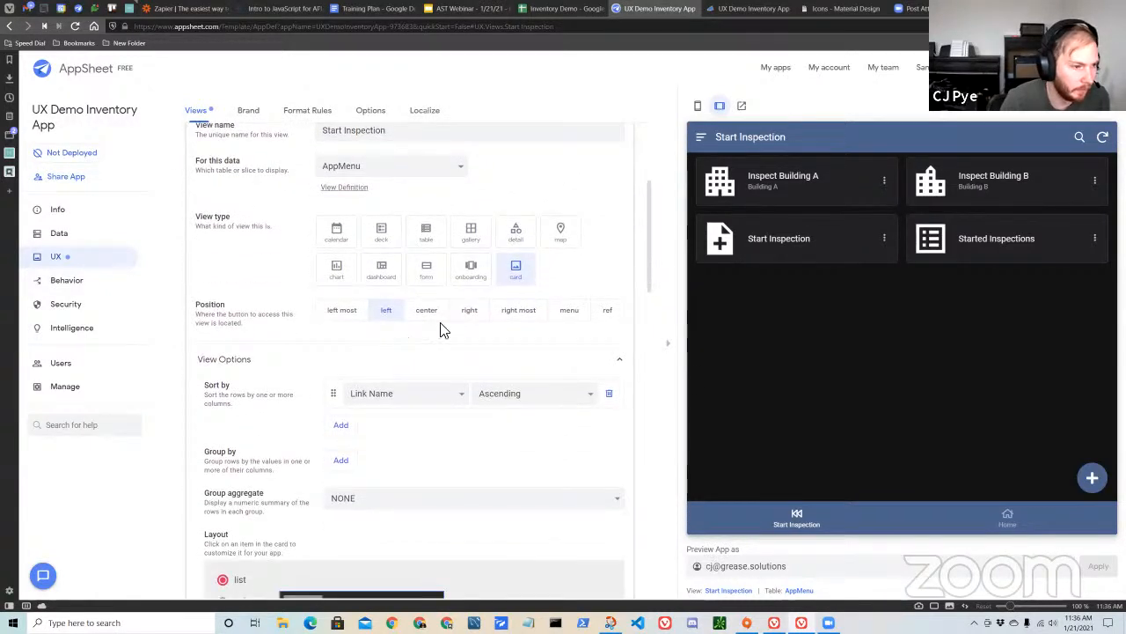
scroll(616, 361, up, 1)
click(608, 375)
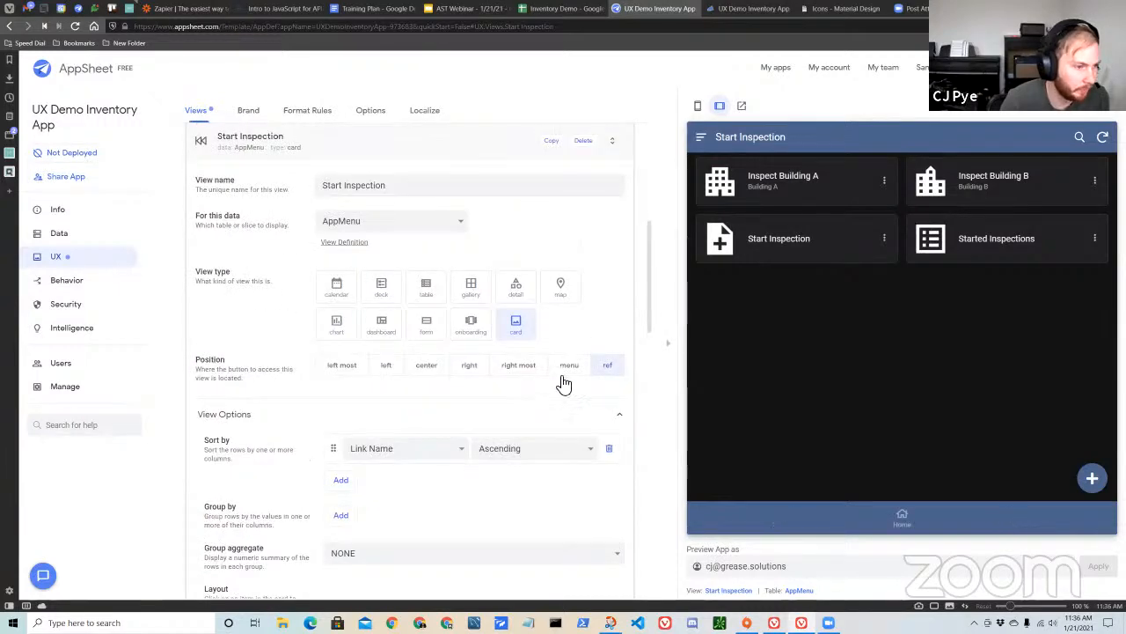
Sort the Start Inspection view by Display Order in ascending order.
scroll(564, 359, down, 2)
scroll(404, 363, down, 1)
click(450, 286)
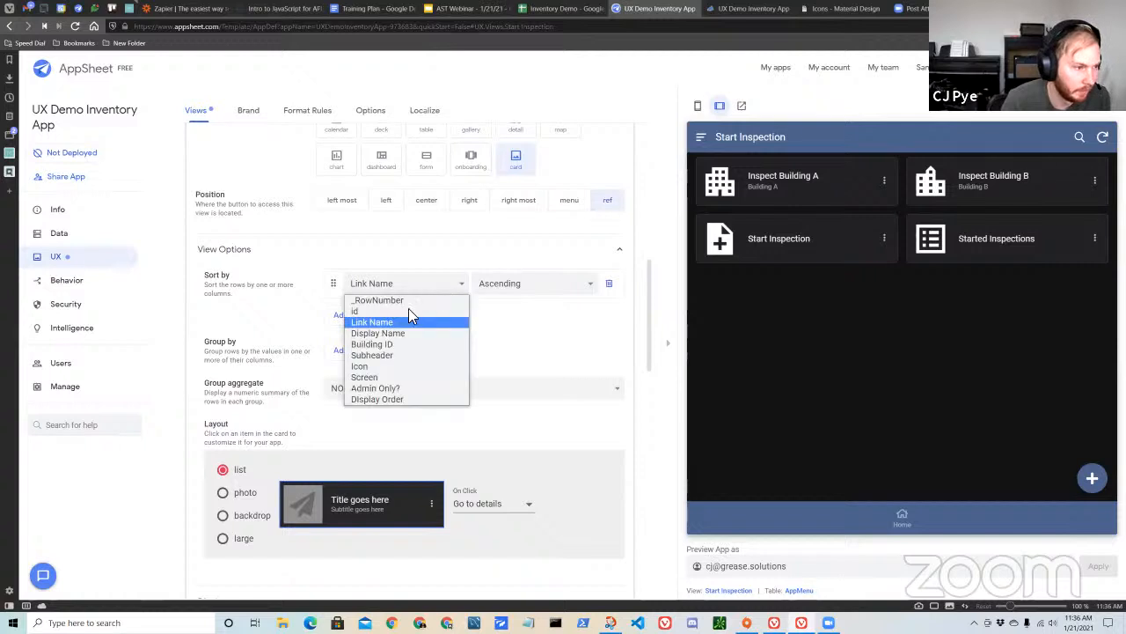
click(389, 331)
click(444, 284)
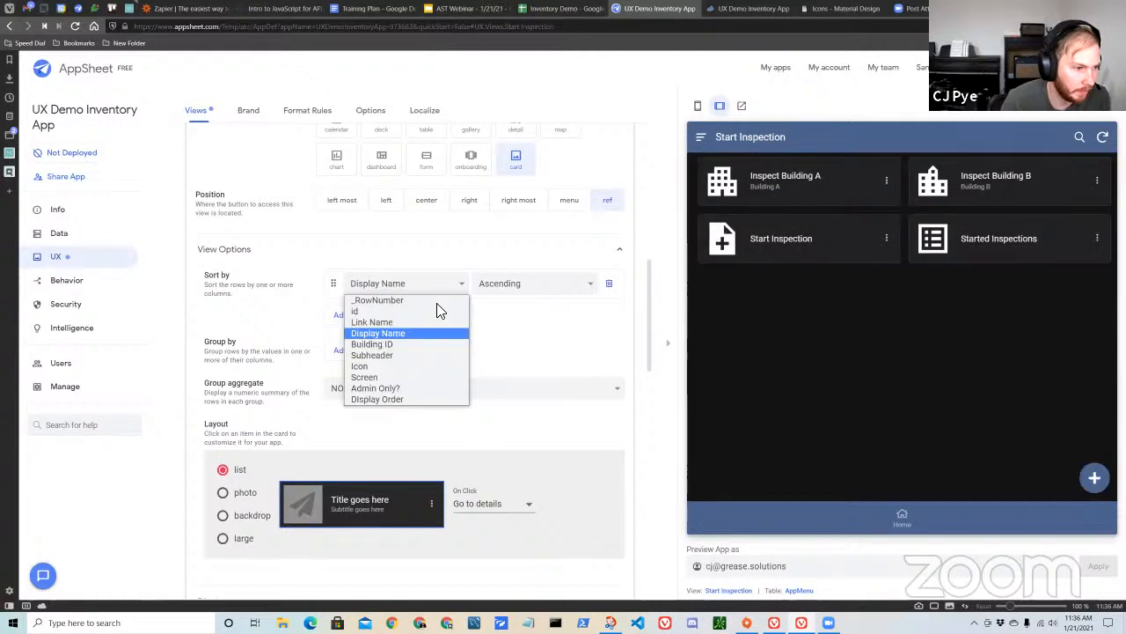
click(435, 398)
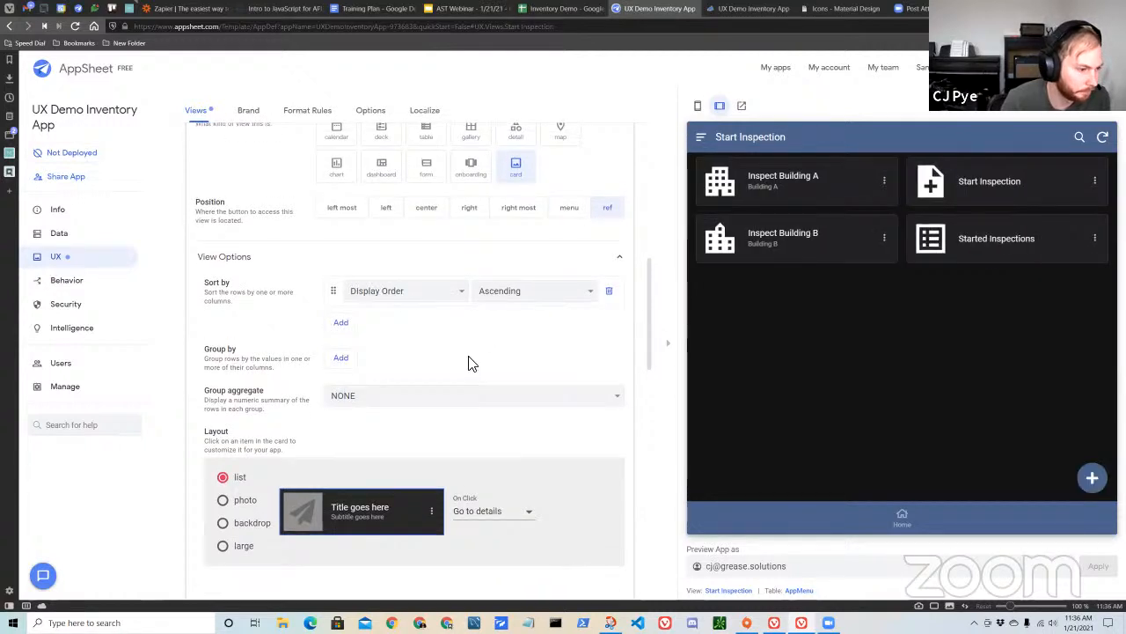
Set the Start Inspection view's card layout to large, and review the On Click action choices for the whole card.
scroll(505, 359, up, 5)
scroll(543, 384, down, 8)
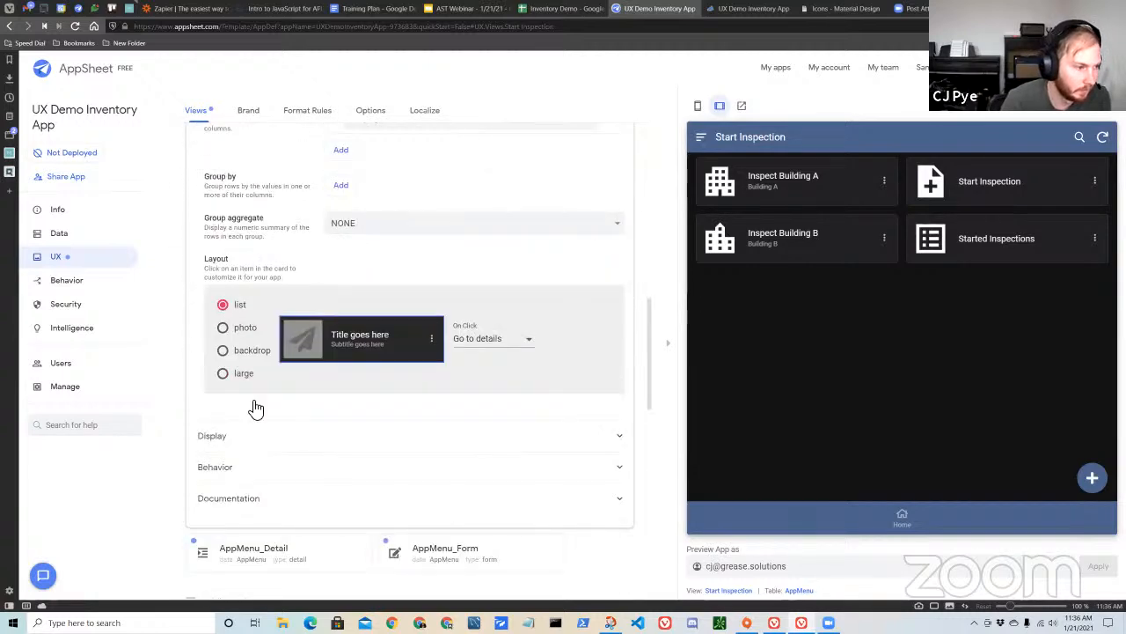
click(223, 374)
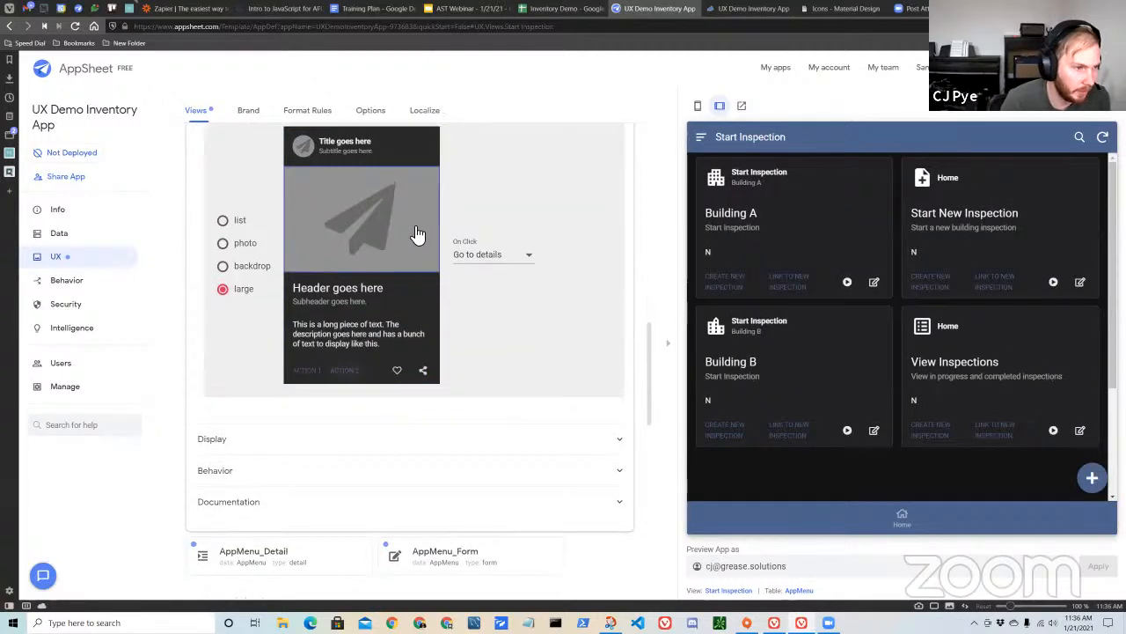
click(495, 375)
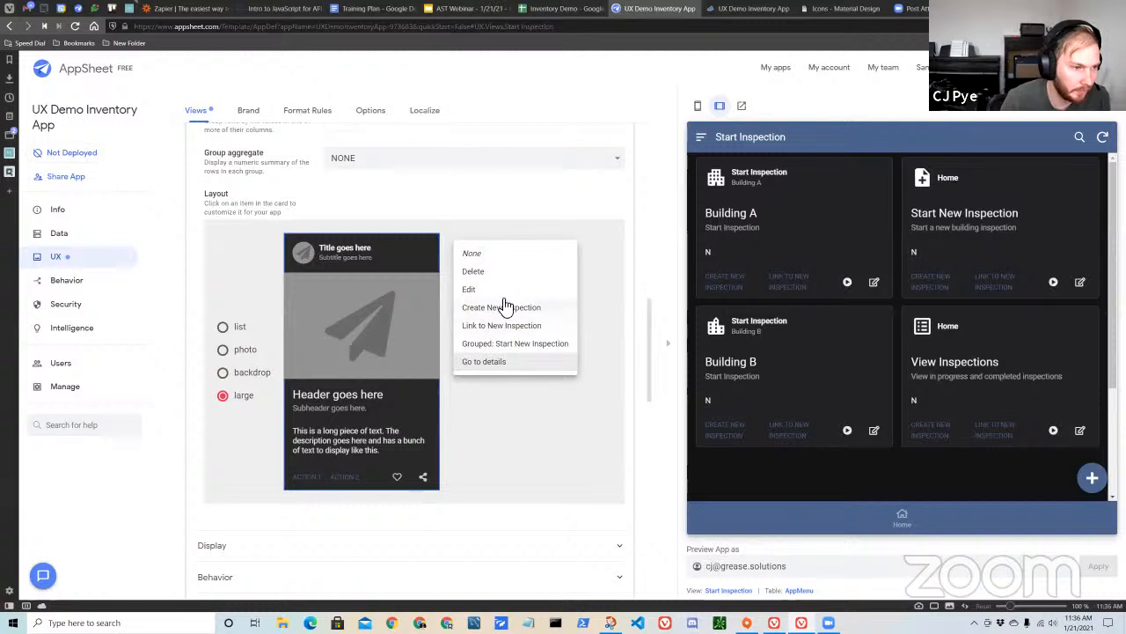
click(480, 396)
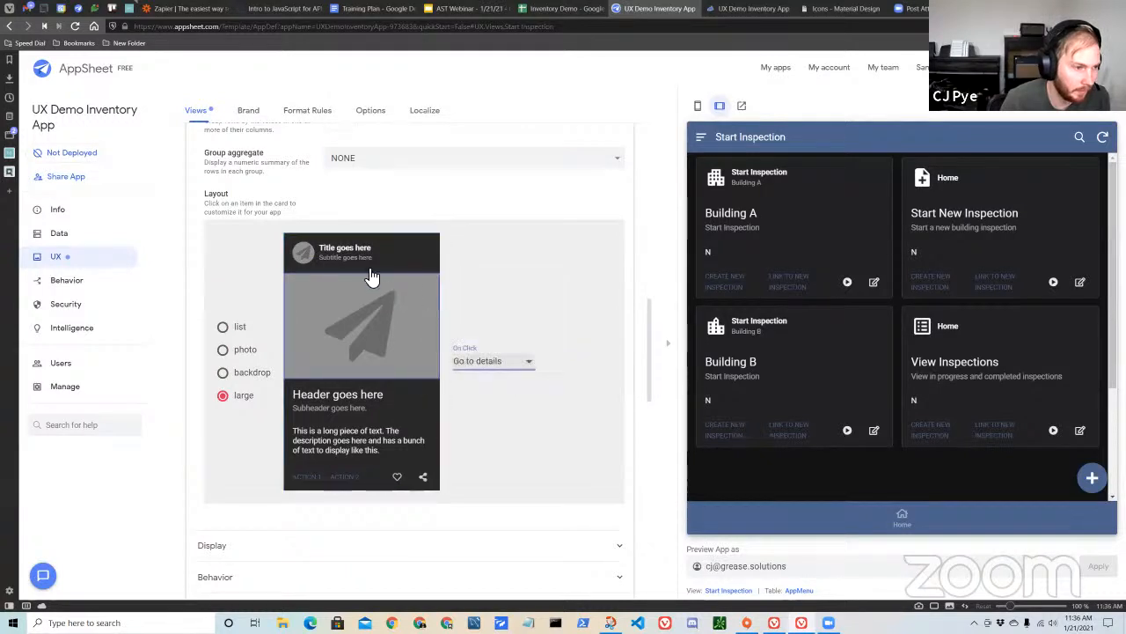
Set the whole card's On Click action to Grouped: Start New Inspection, and set its title and subtitle columns to None.
click(482, 361)
click(520, 341)
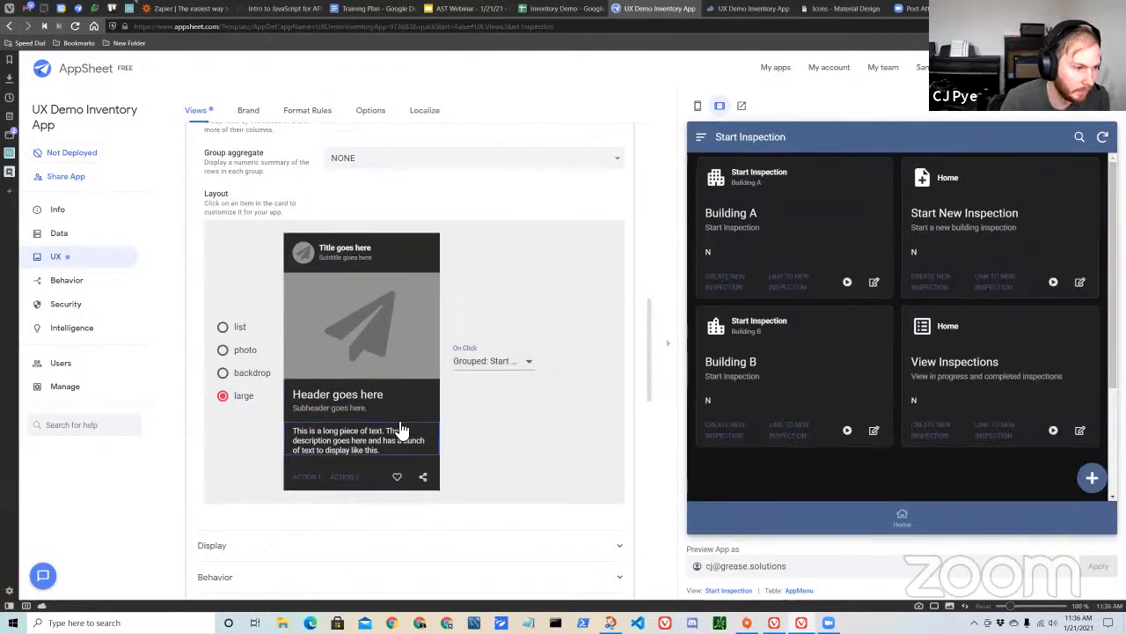
click(349, 252)
click(518, 362)
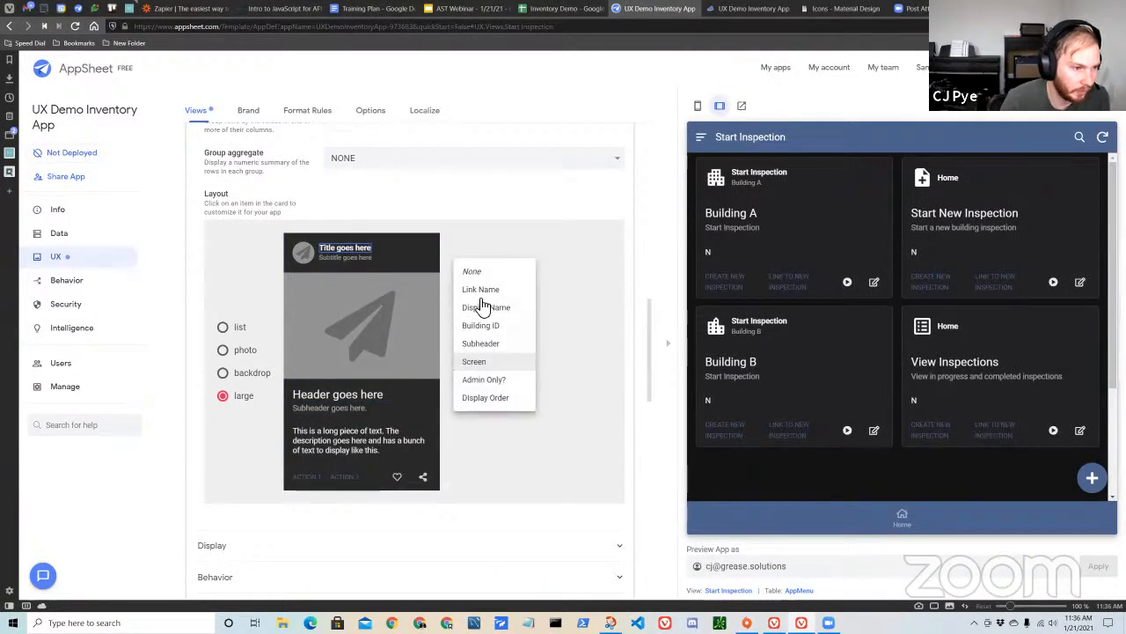
click(480, 325)
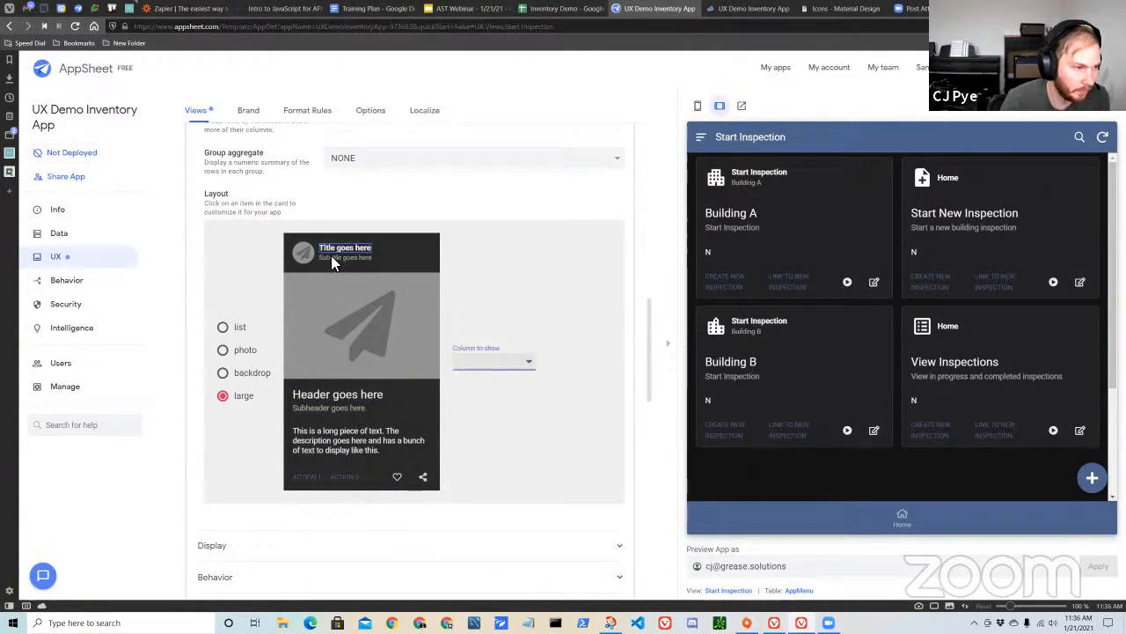
click(481, 361)
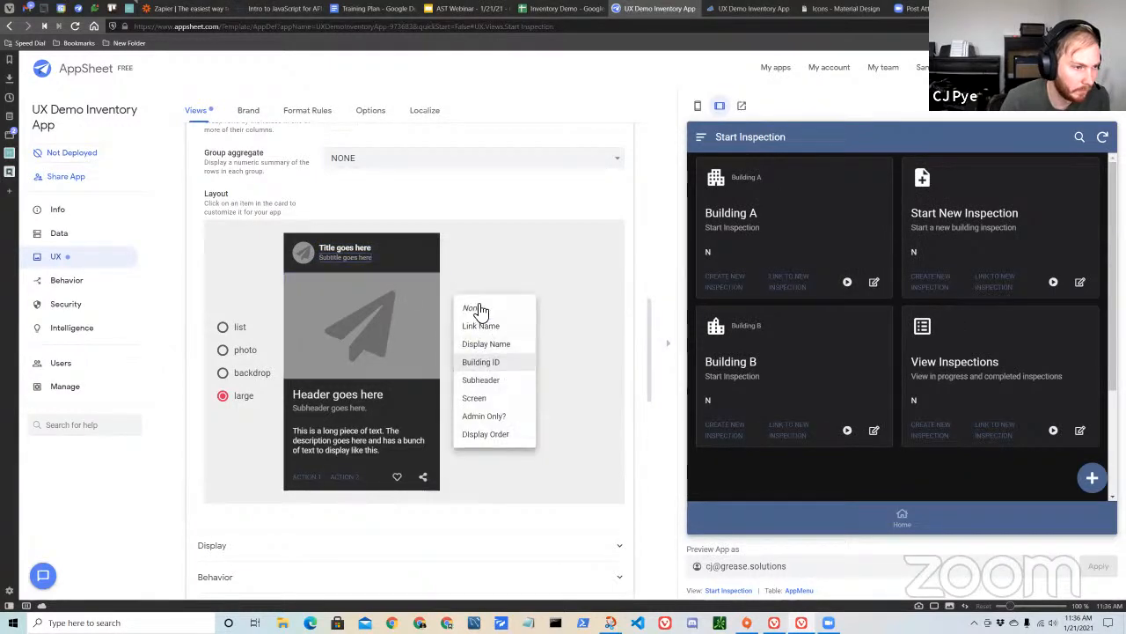
click(475, 308)
Set the column shown as the card's small header image to None.
click(303, 254)
click(484, 326)
click(478, 314)
Try the Icon column with contain fit and a square shape for the card's small header image, and return it to None.
click(500, 354)
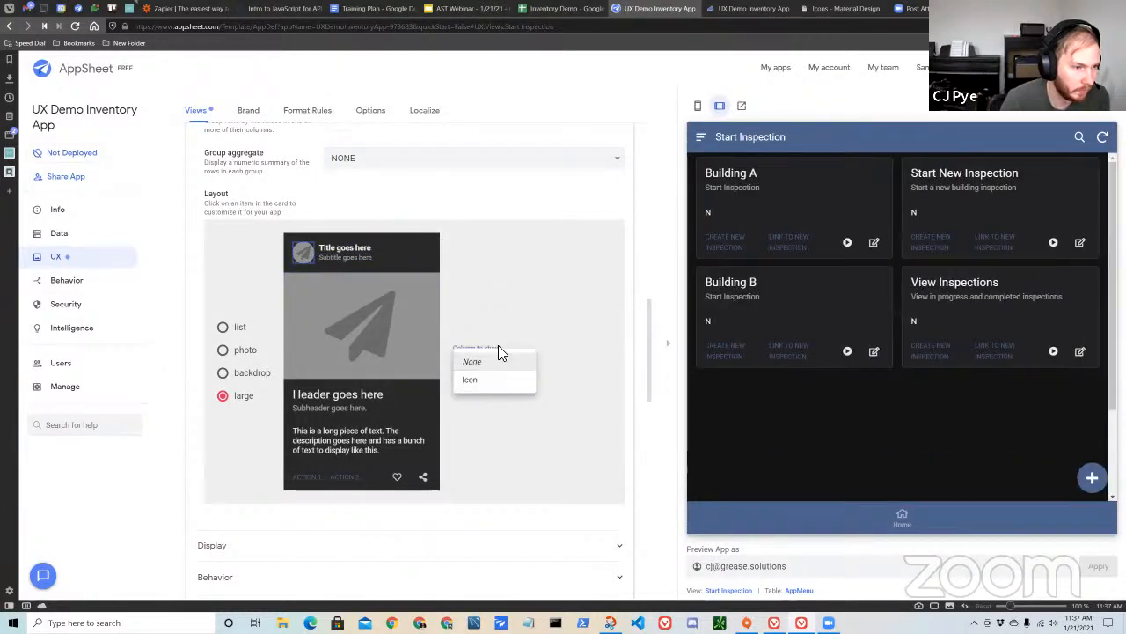
click(487, 380)
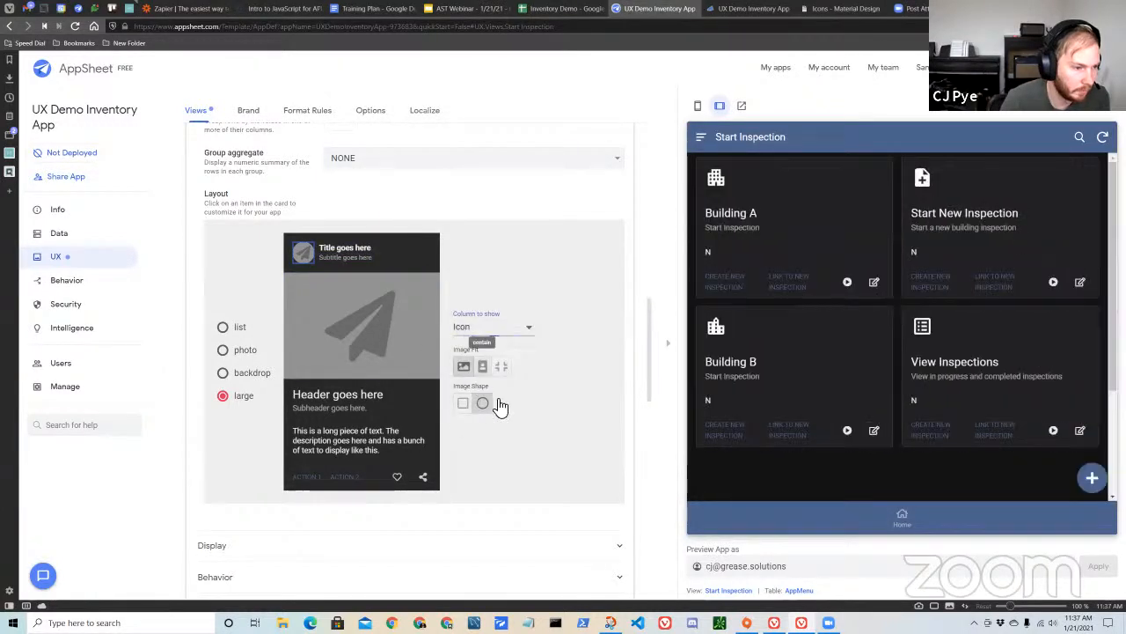
click(463, 404)
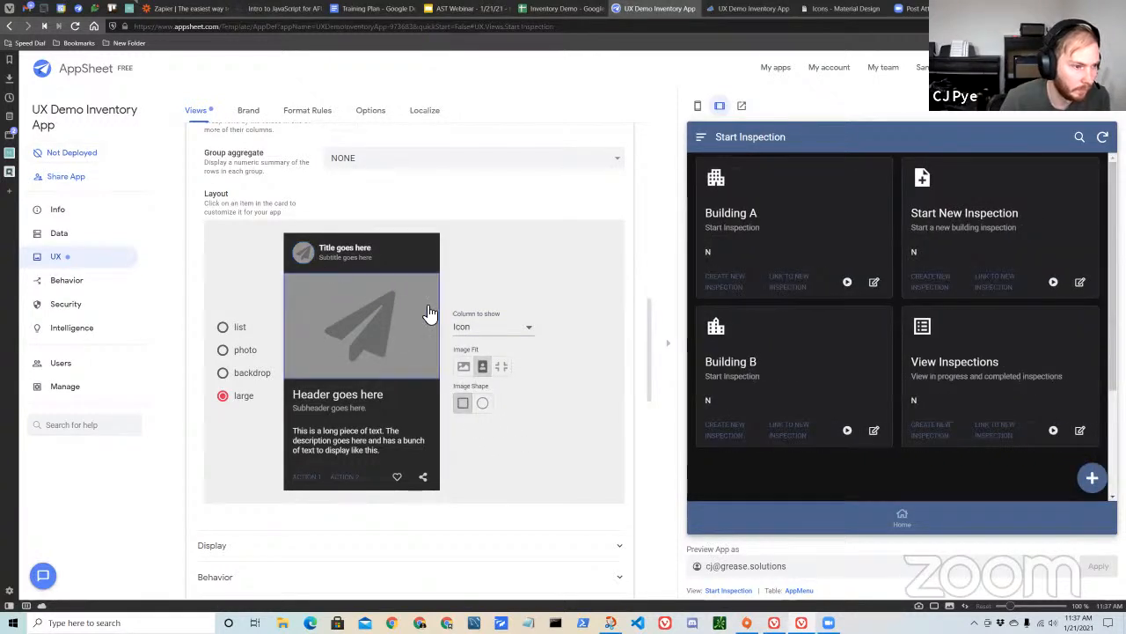
click(510, 339)
click(491, 308)
Show the Icon column as the card's large main image, and set the long description text's column to None.
click(479, 356)
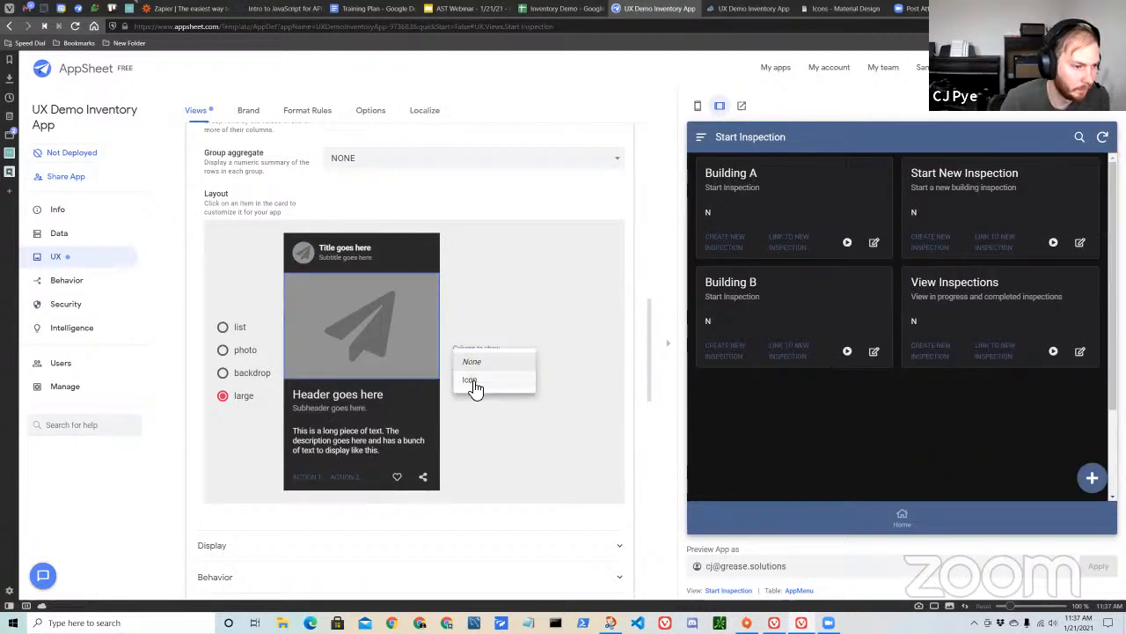
click(471, 380)
scroll(516, 424, down, 2)
click(391, 335)
click(494, 253)
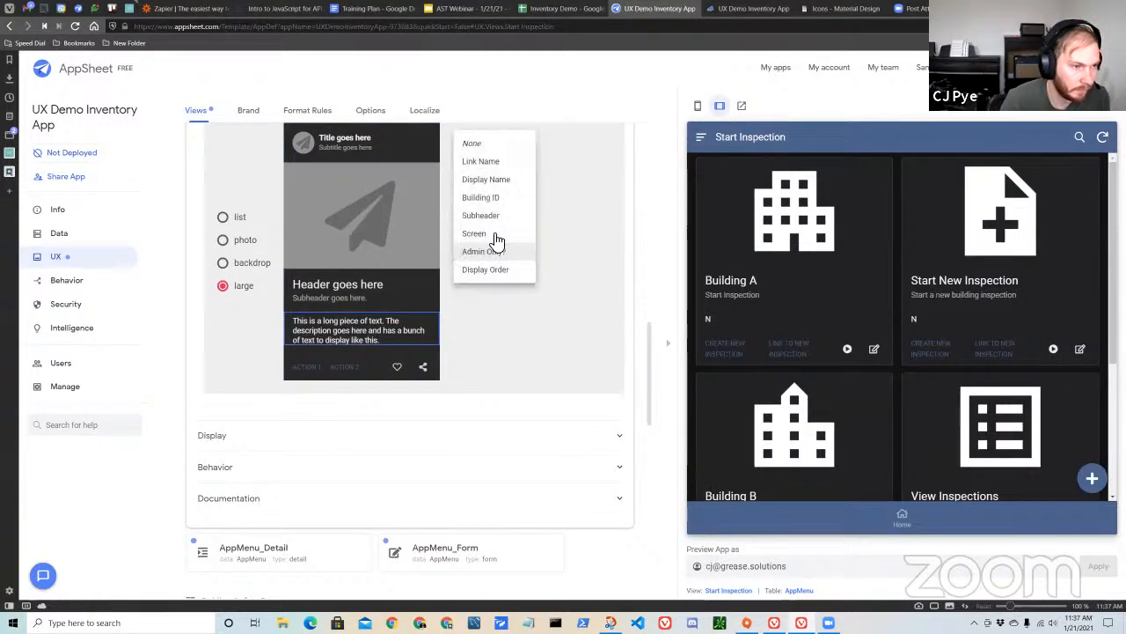
click(502, 145)
Remove the Create New Inspection and Link to New Inspection actions from the card's Action 1 and Action 2 slots.
click(313, 374)
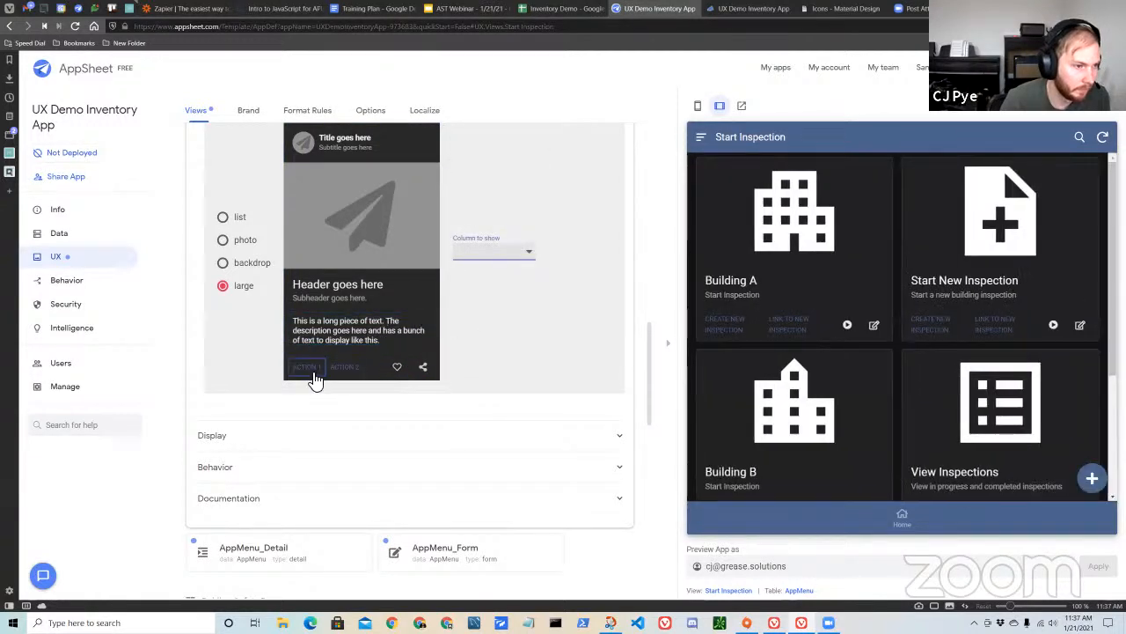
click(321, 368)
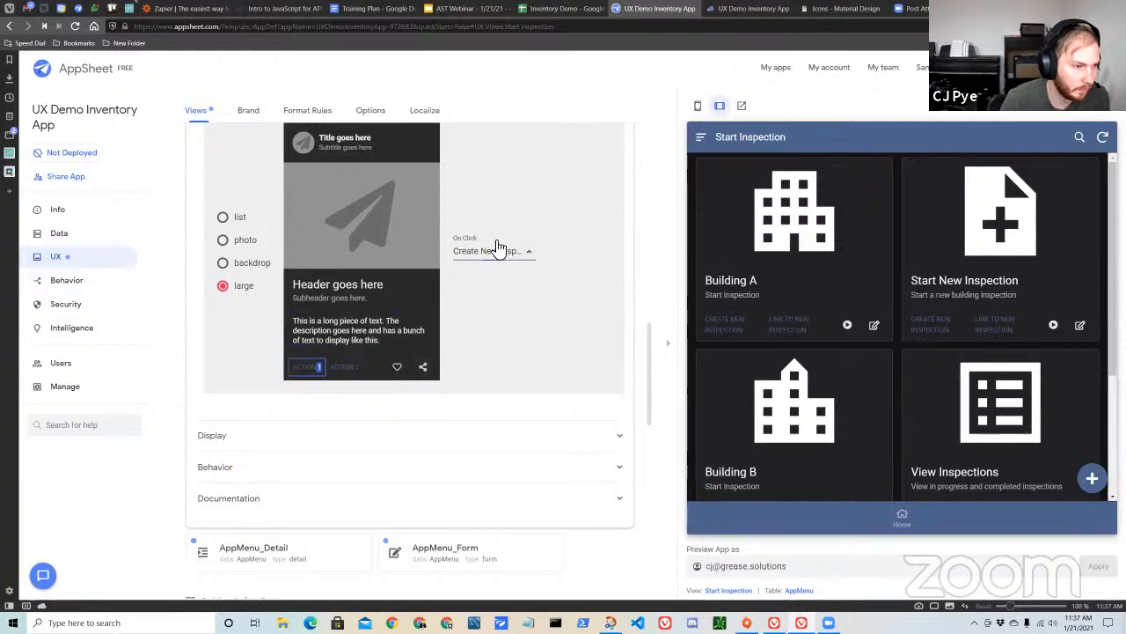
click(499, 251)
click(475, 198)
click(344, 368)
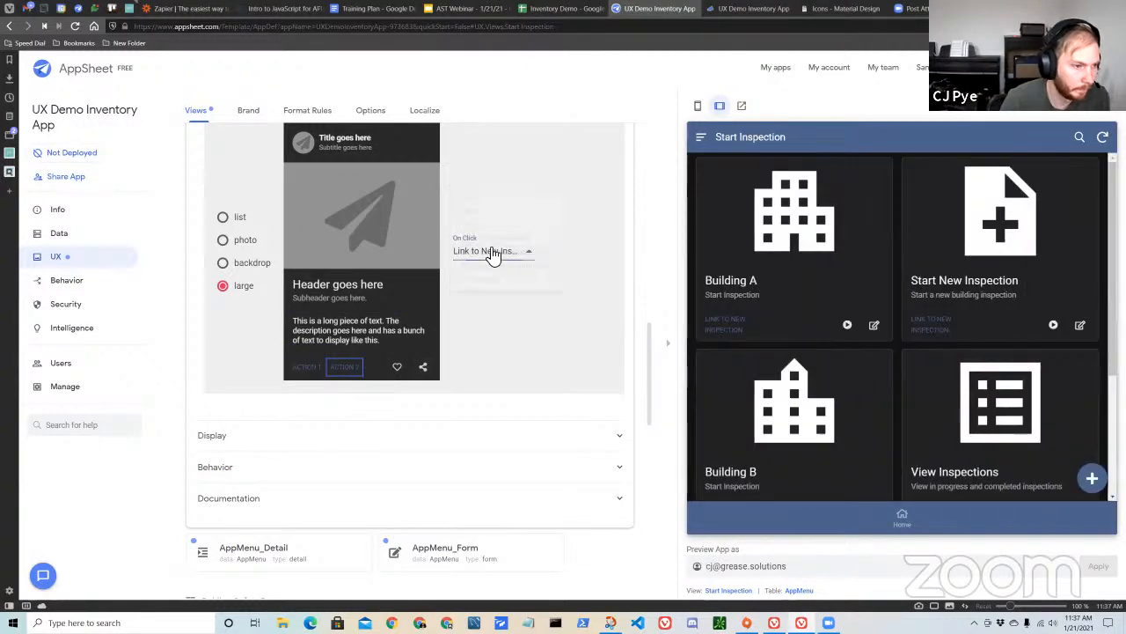
click(494, 252)
click(418, 271)
Set the On Click actions of the card's heart and share icons to None.
click(398, 367)
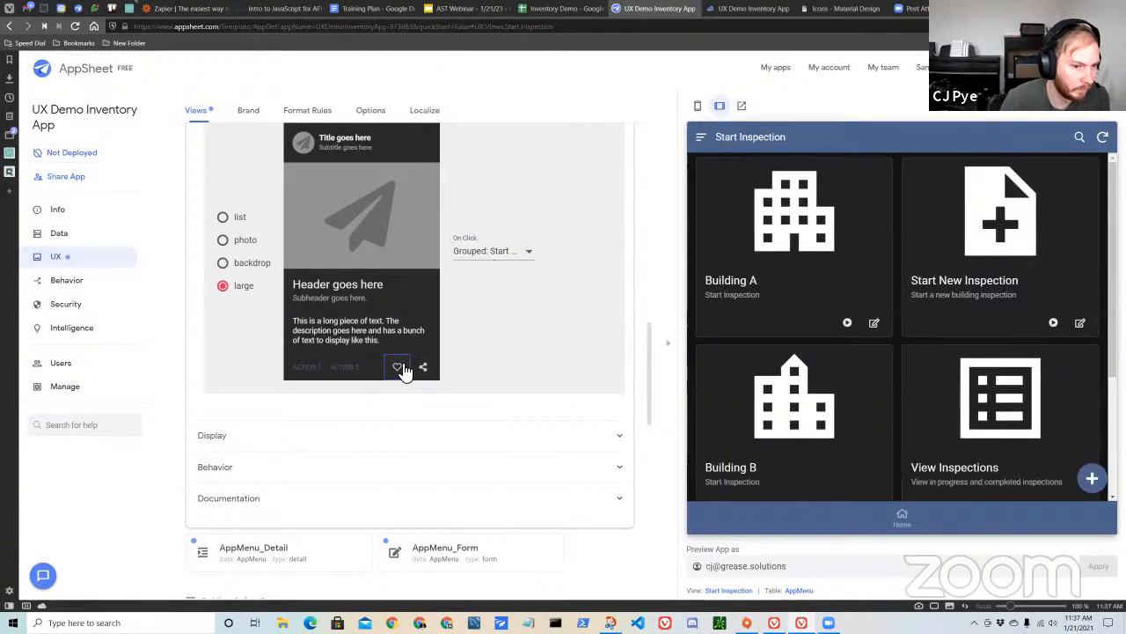
click(520, 255)
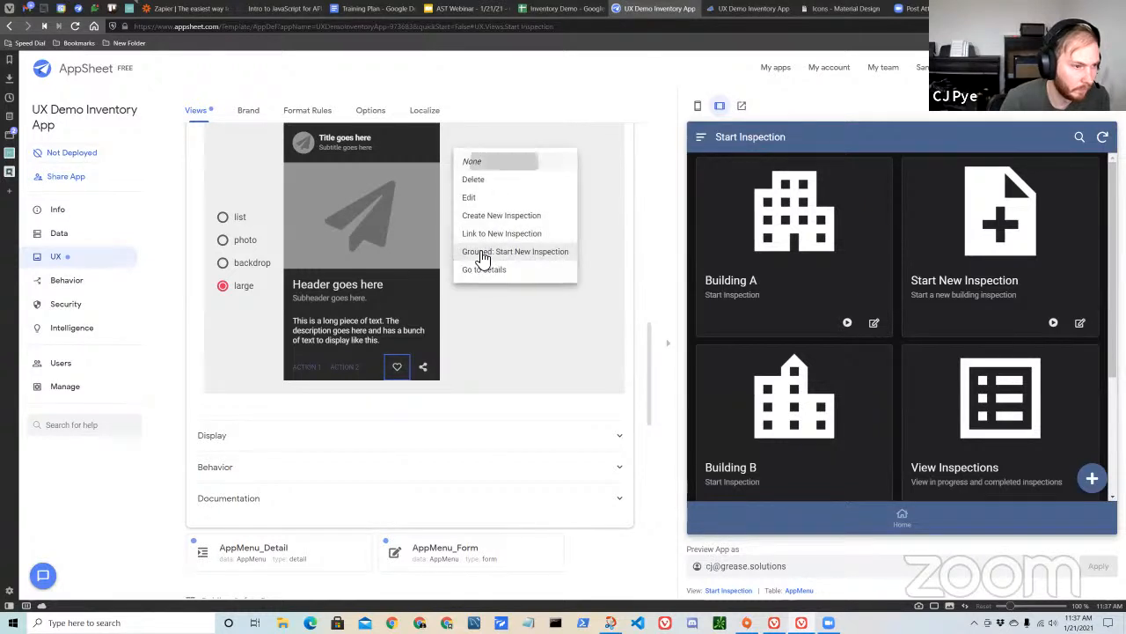
click(502, 163)
click(426, 366)
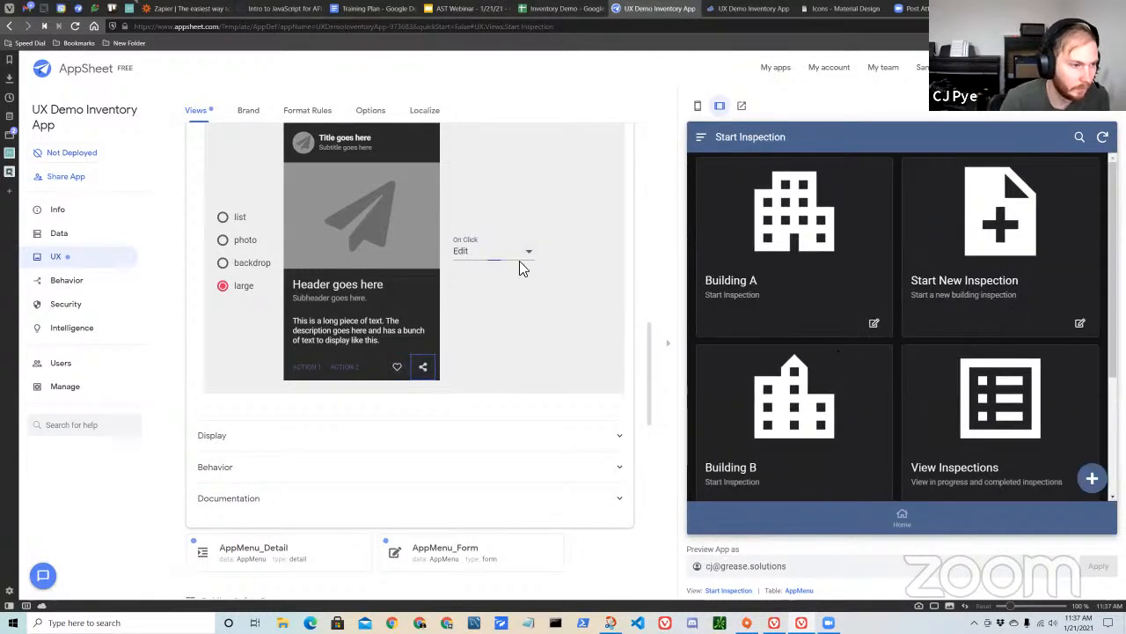
click(521, 251)
click(513, 217)
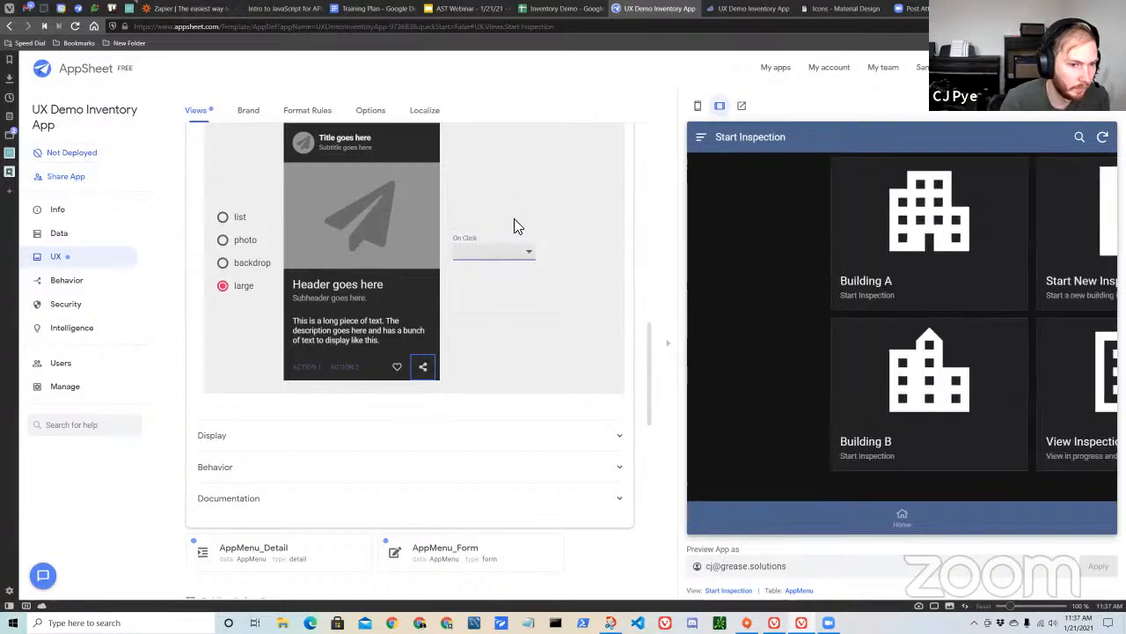
Review the Start Inspection view's card preview, layout and general settings, including the tables and slices offered as its data source.
scroll(475, 326, up, 2)
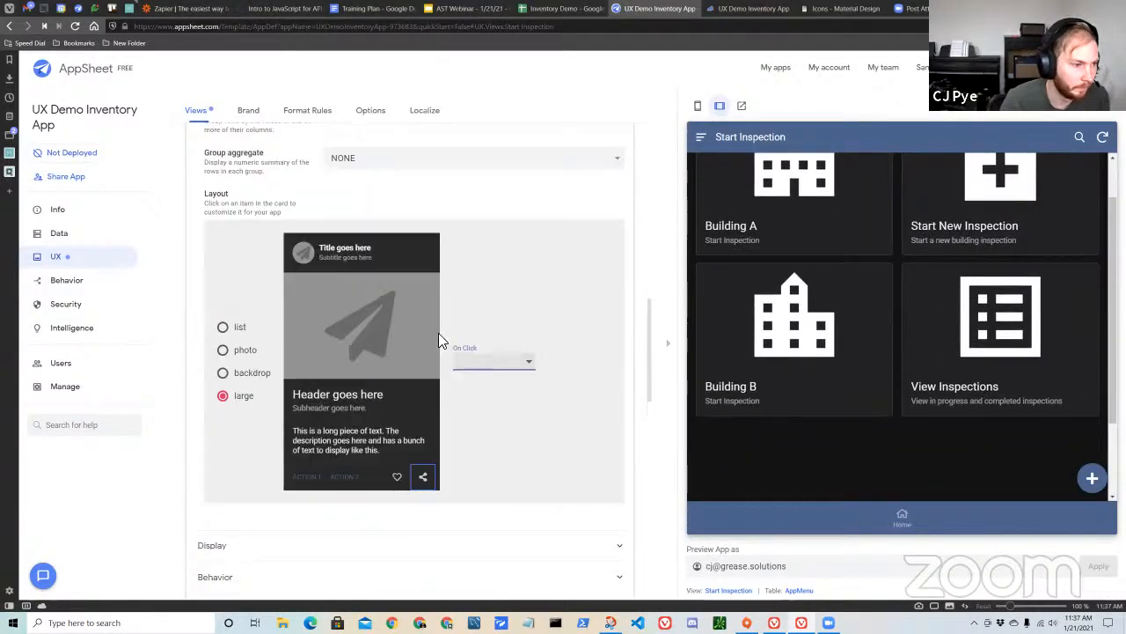
scroll(583, 393, down, 3)
scroll(493, 388, up, 3)
click(348, 395)
scroll(516, 395, down, 1)
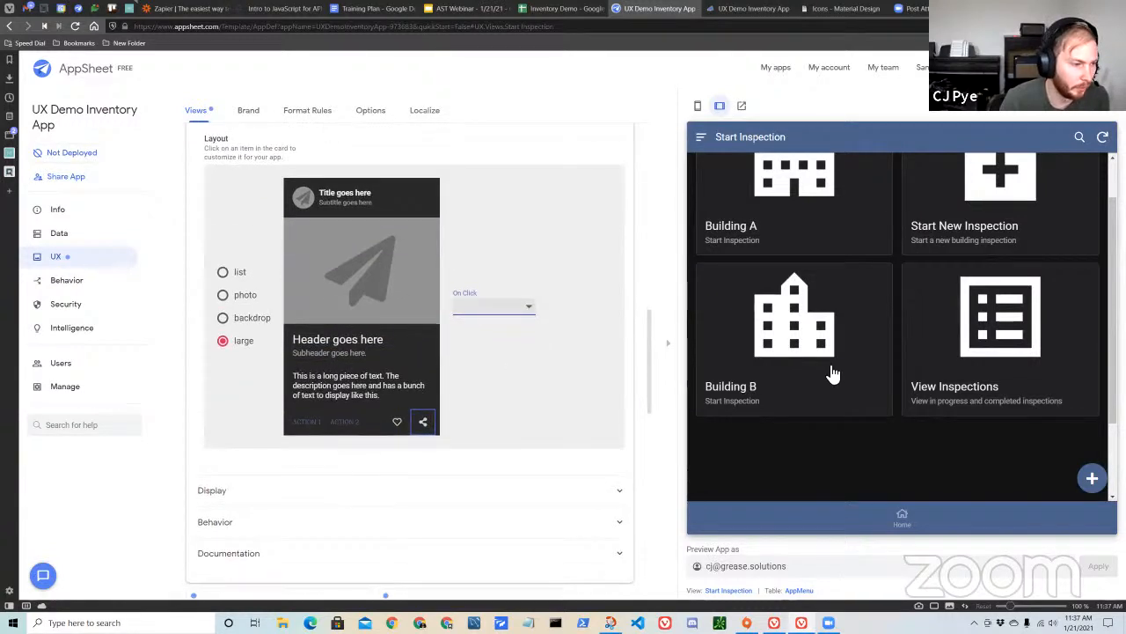
scroll(838, 370, up, 1)
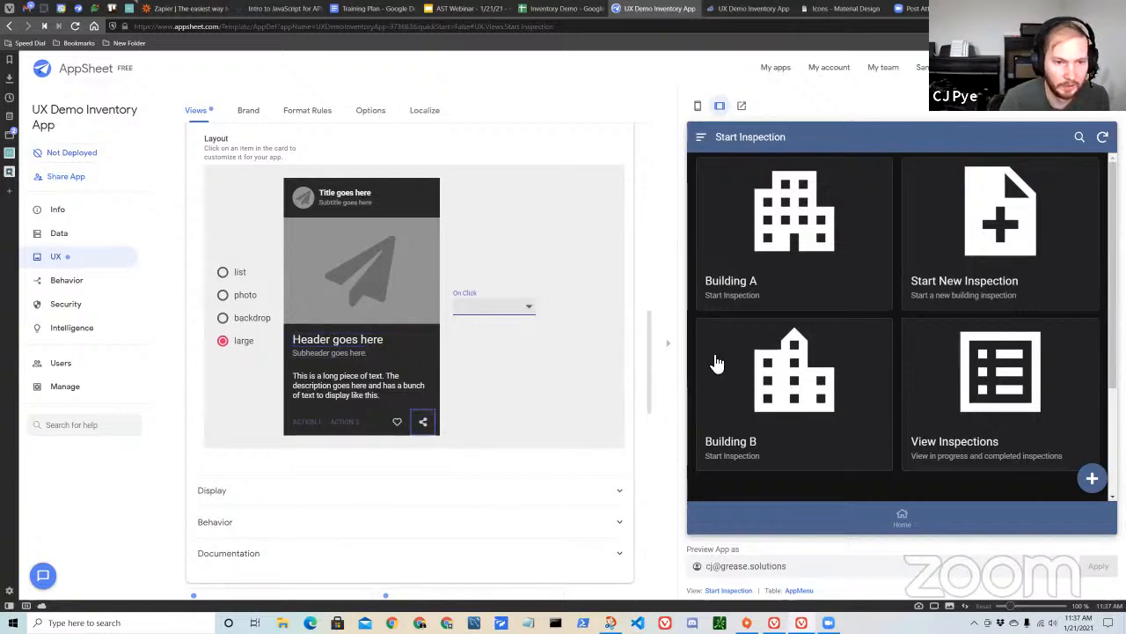
scroll(520, 397, down, 1)
scroll(507, 383, up, 4)
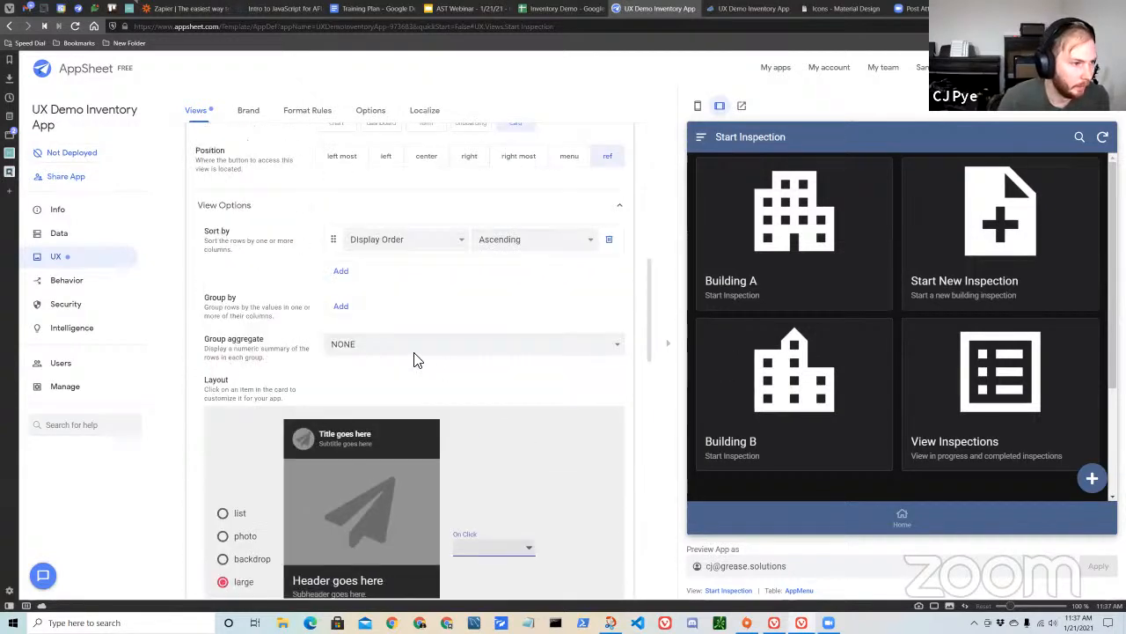
scroll(419, 360, up, 1)
scroll(445, 410, up, 2)
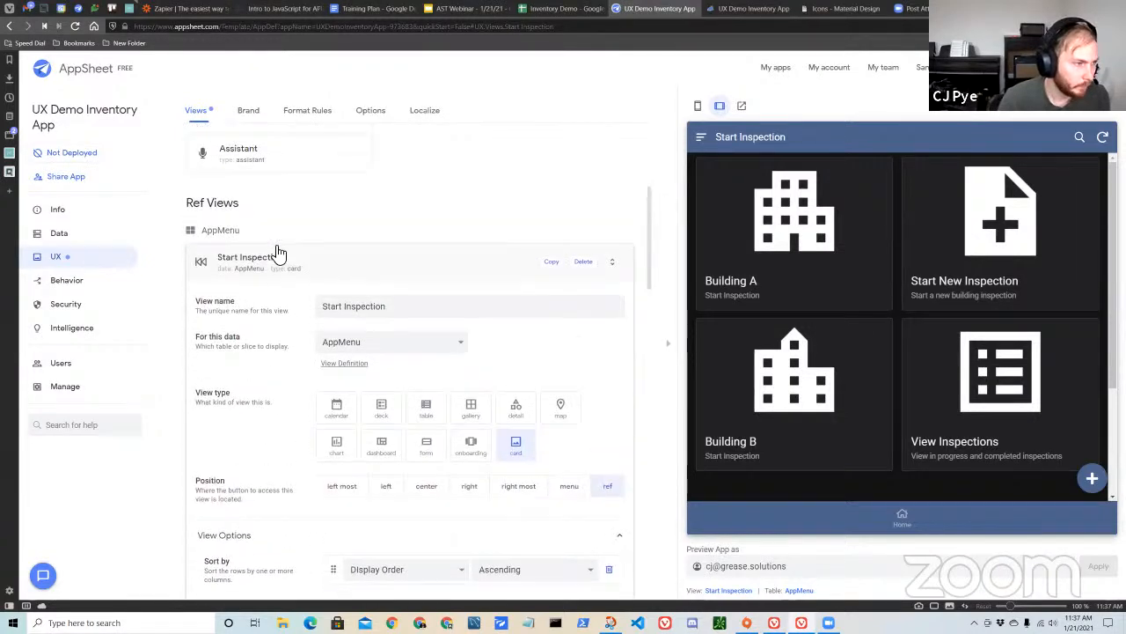
scroll(452, 357, down, 1)
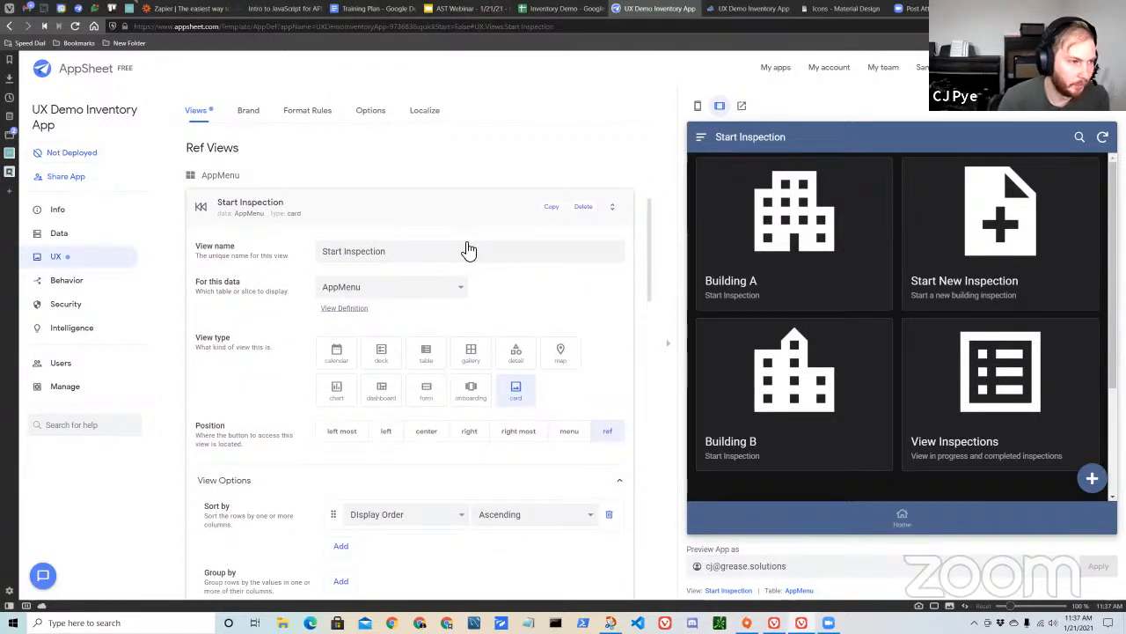
click(341, 289)
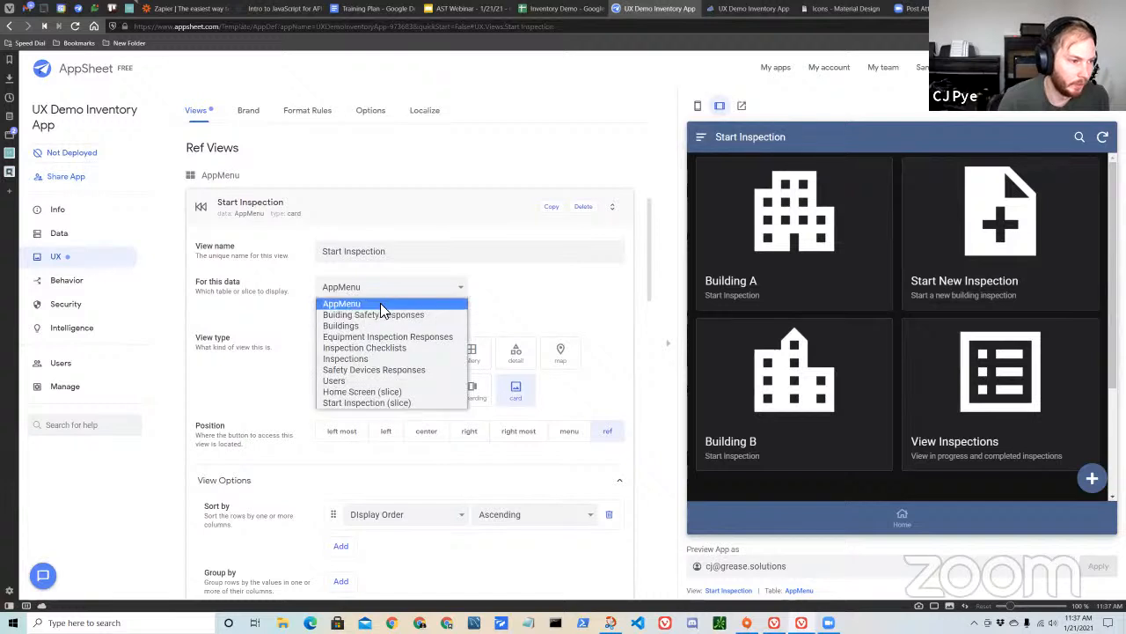
Examine the Home Screen slice's definition and row filter, and display the Home view in the app preview.
click(97, 239)
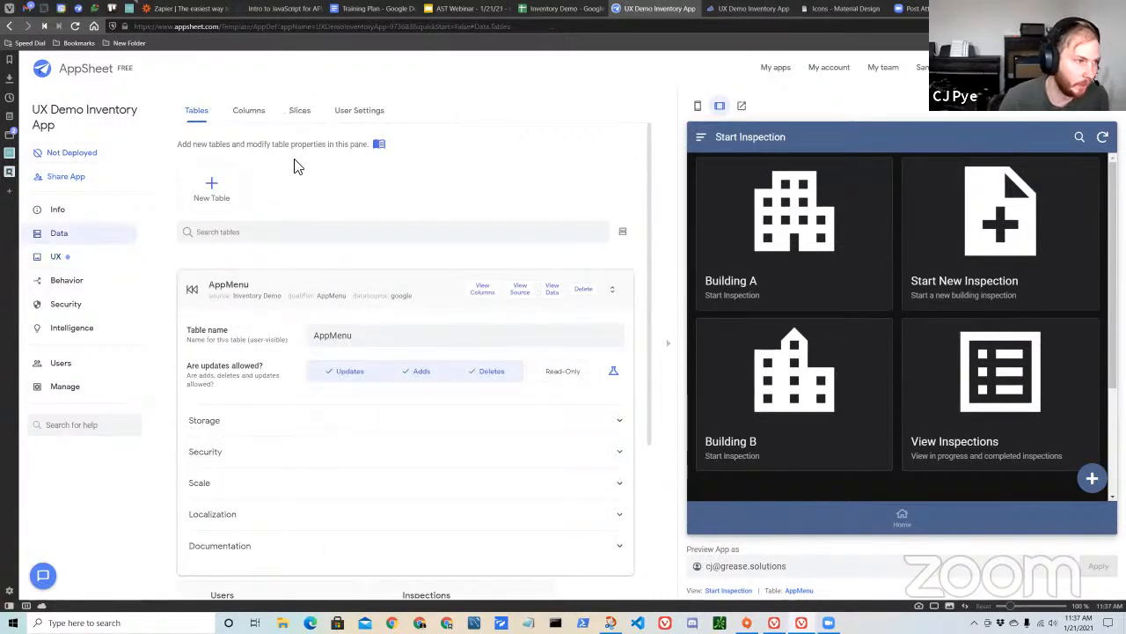
click(299, 113)
click(259, 286)
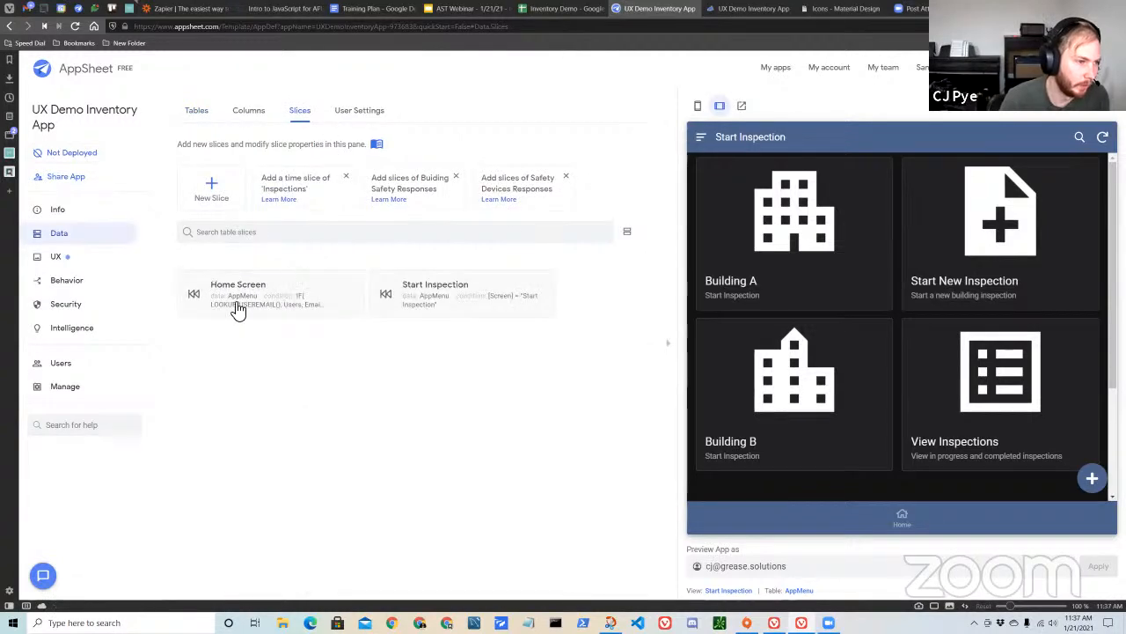
click(278, 307)
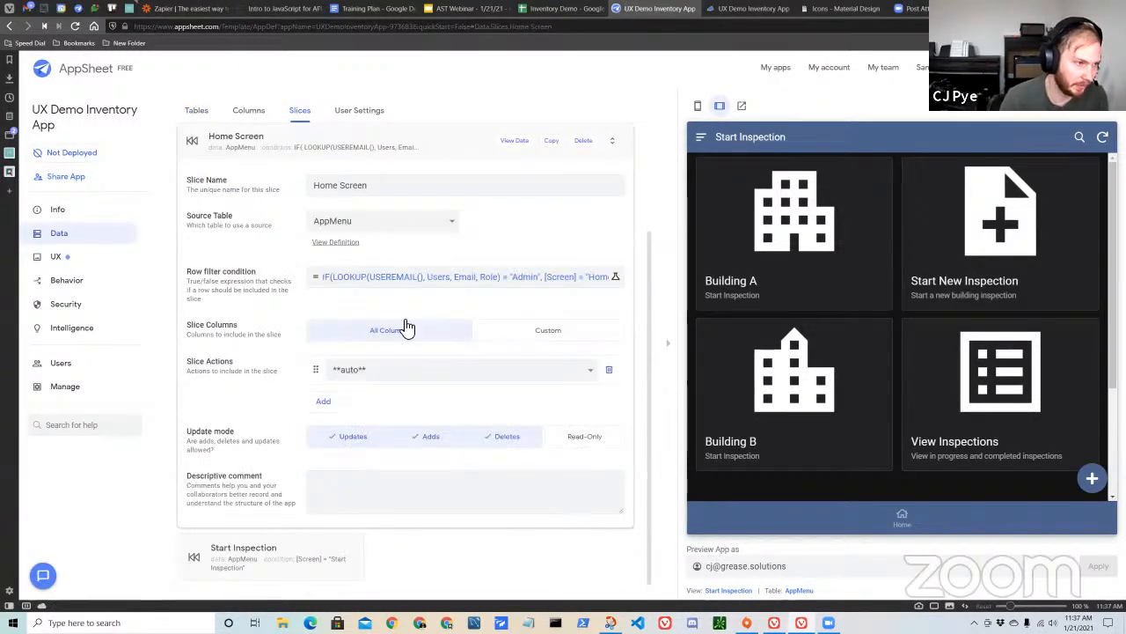
scroll(495, 362, up, 1)
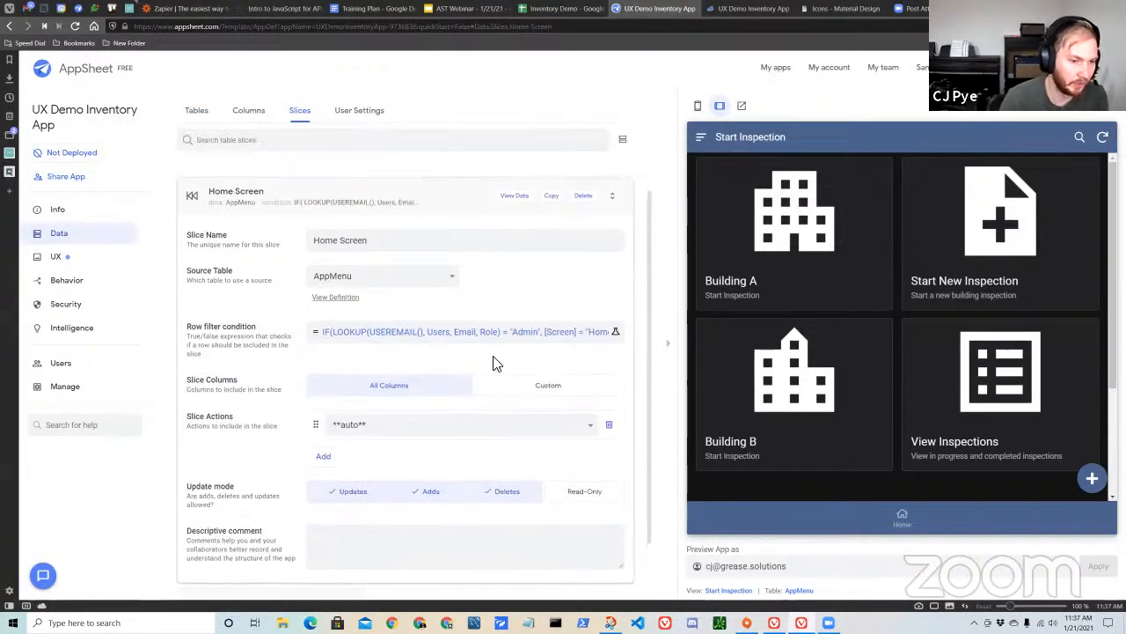
click(842, 526)
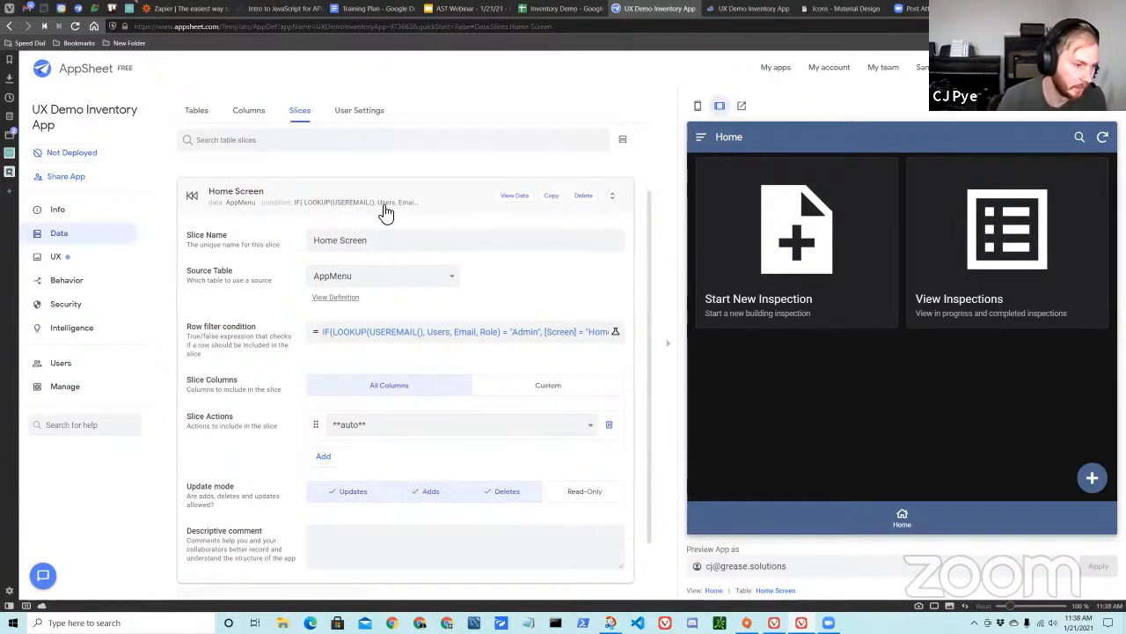
Open the Start Inspection slice's row filter condition in the Expression Assistant and highlight its "Start Inspection" value.
click(289, 201)
click(457, 306)
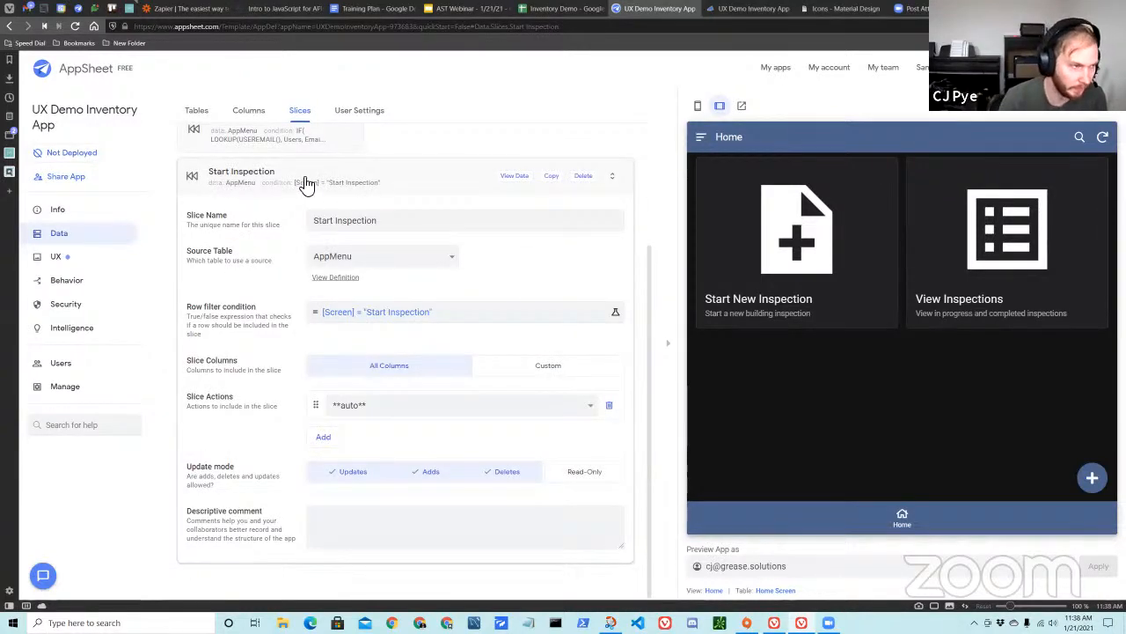
click(398, 314)
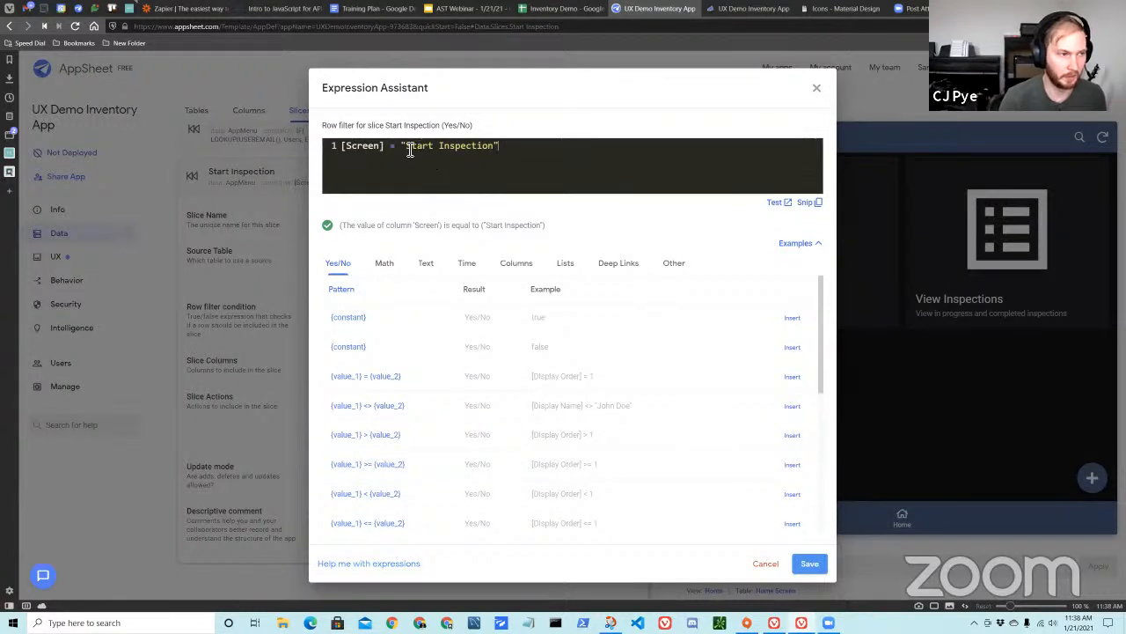
drag(406, 150, 506, 153)
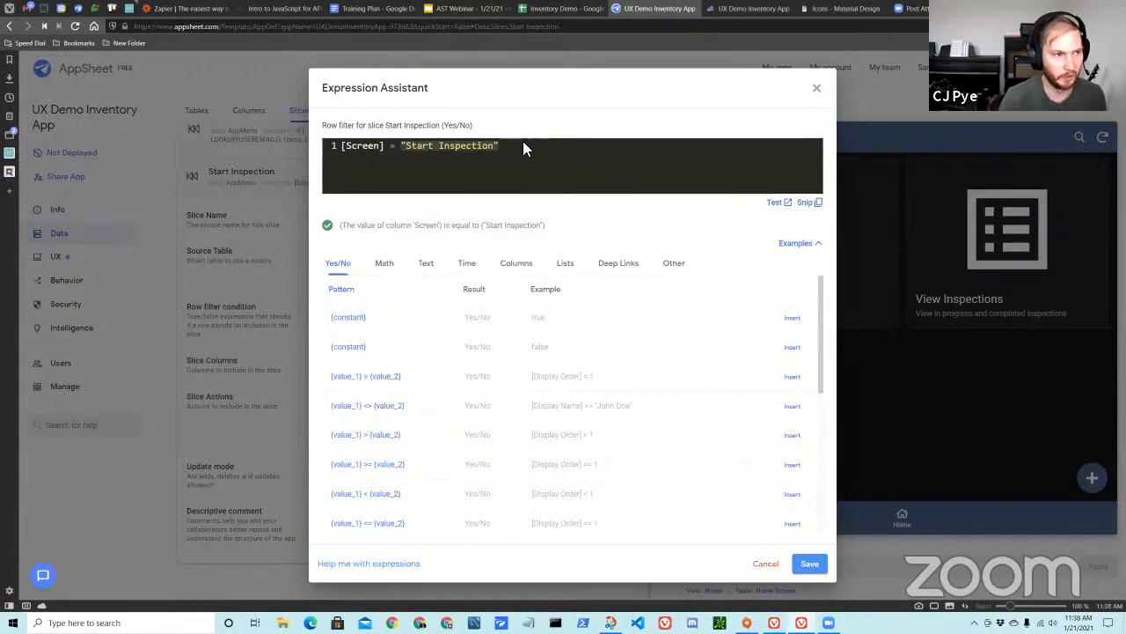
Check the Screen values of the Building A and Building B rows in Inventory Demo's AppMenu sheet, and return to the AppSheet editor.
click(567, 9)
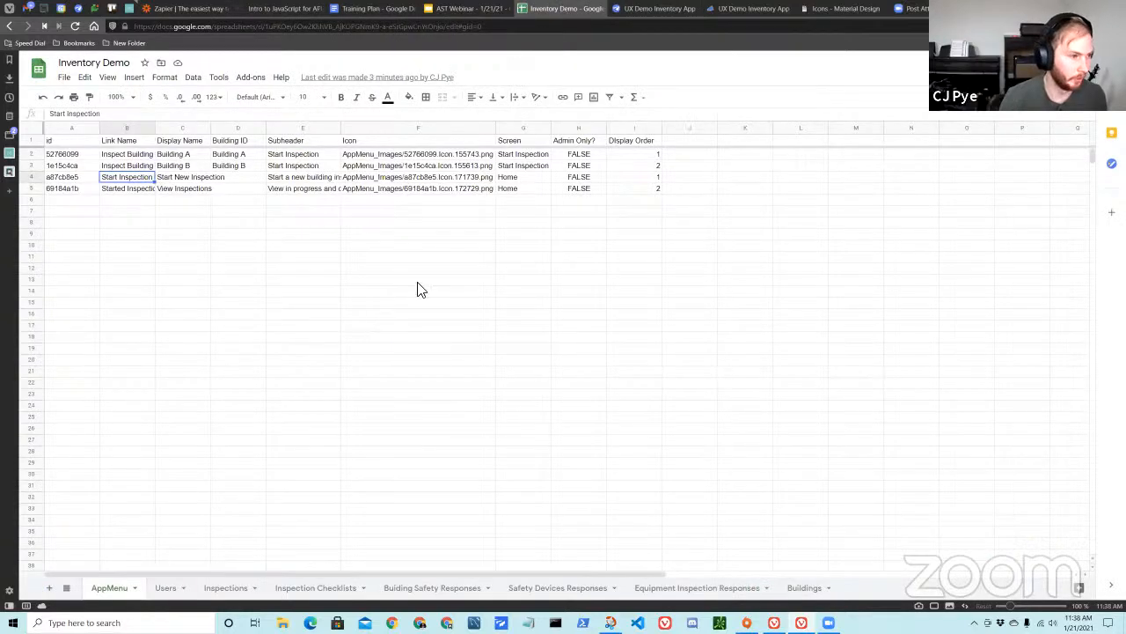
click(32, 157)
click(32, 166)
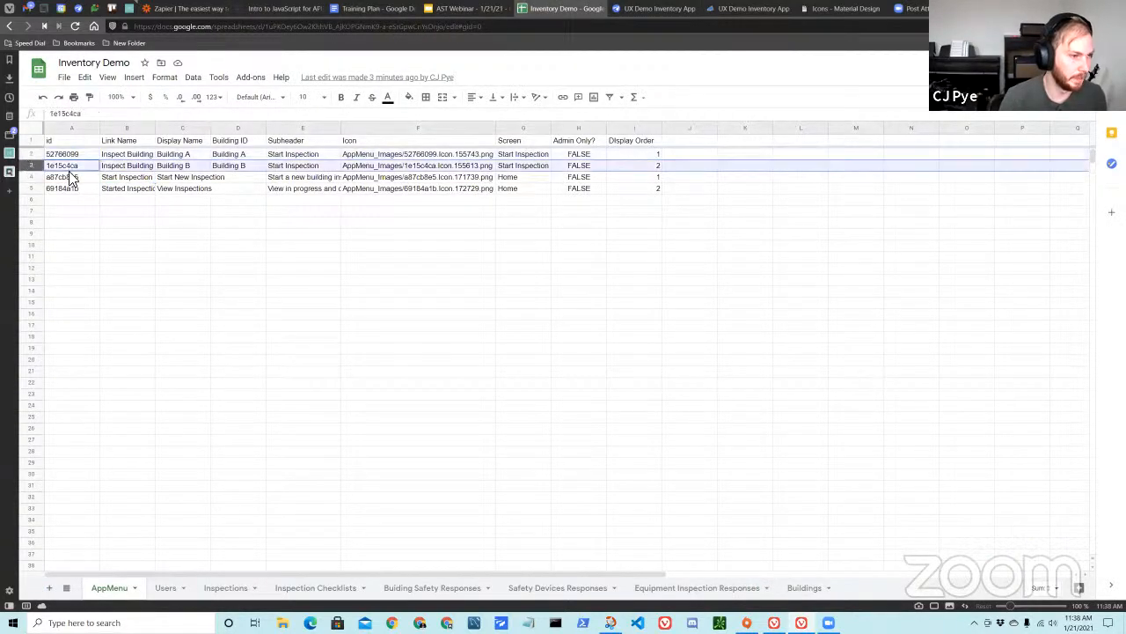
click(539, 157)
click(529, 166)
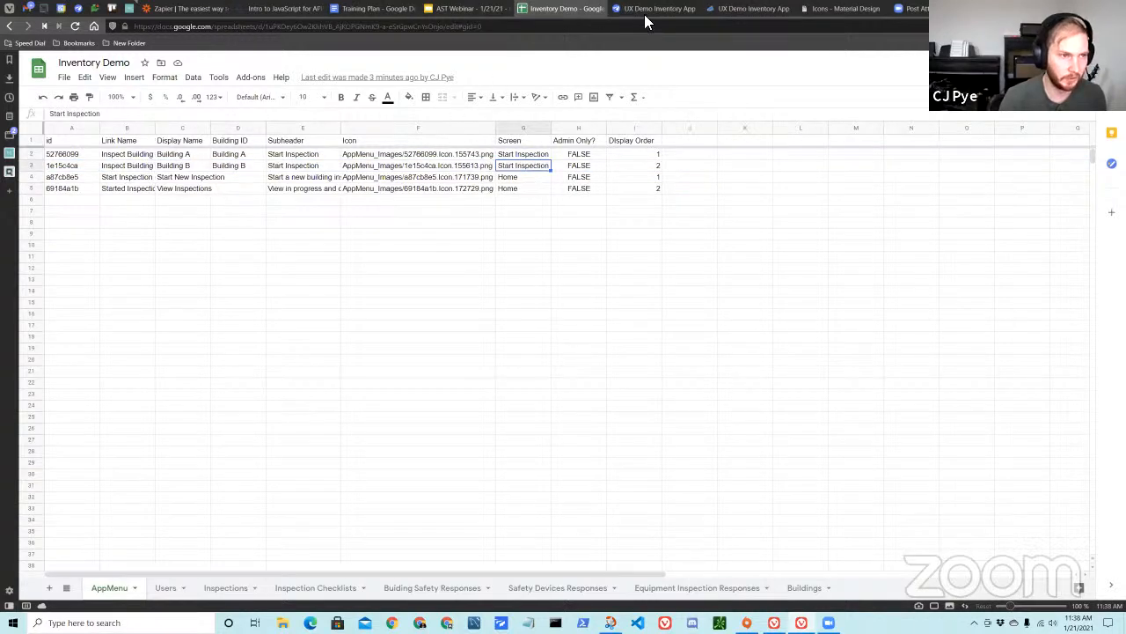
click(645, 11)
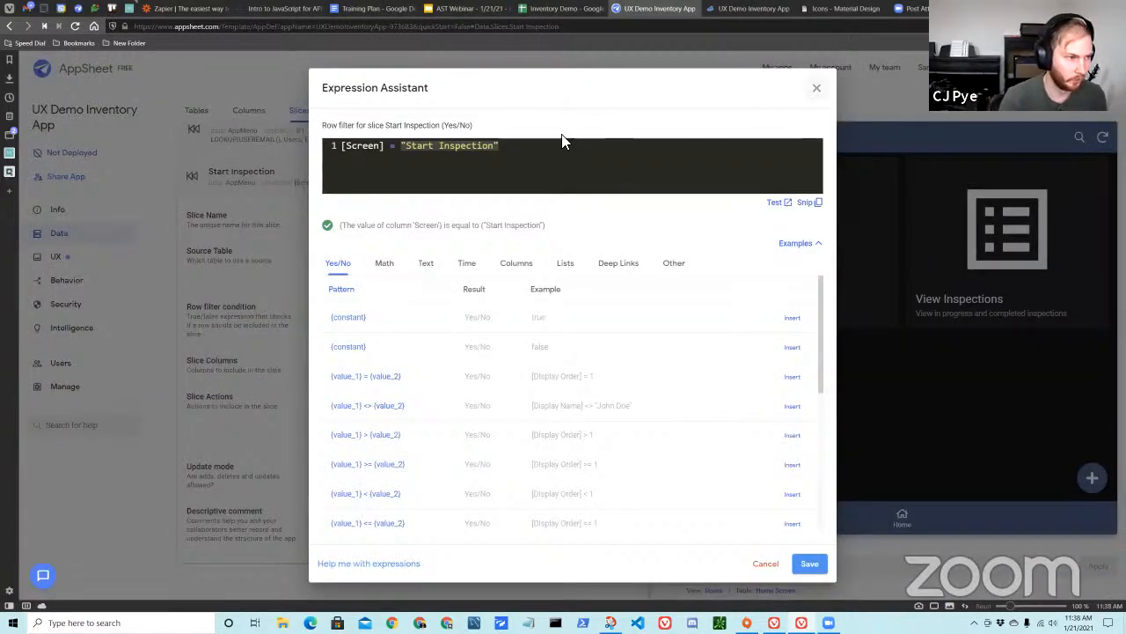
Close the Expression Assistant and set the Start Inspection view's data source to the Start Inspection slice.
click(816, 89)
click(384, 181)
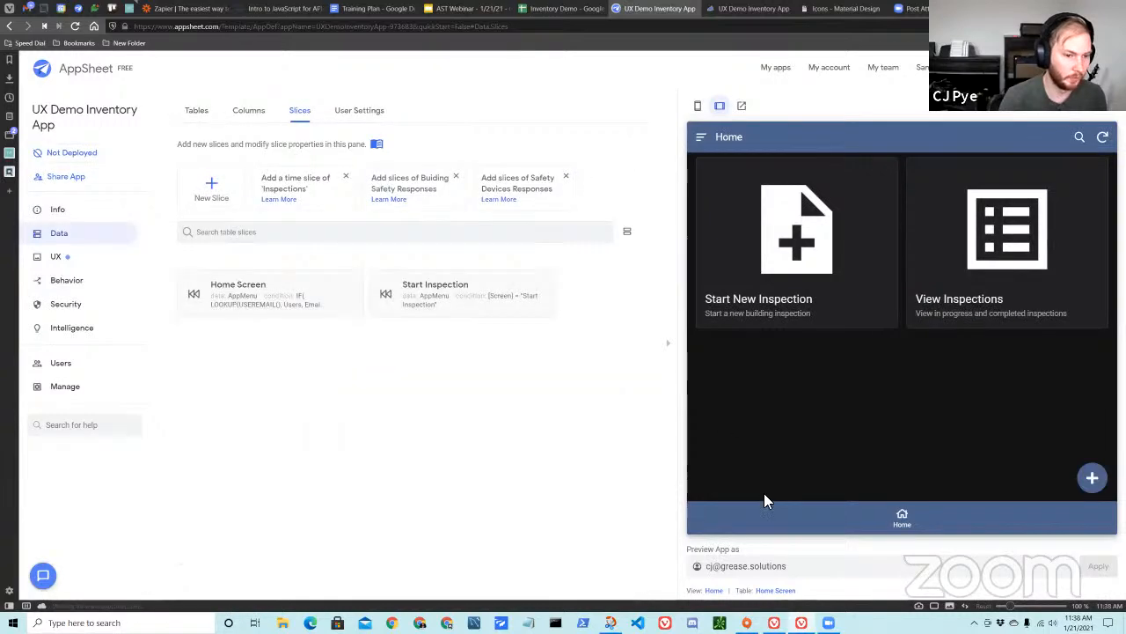
click(89, 264)
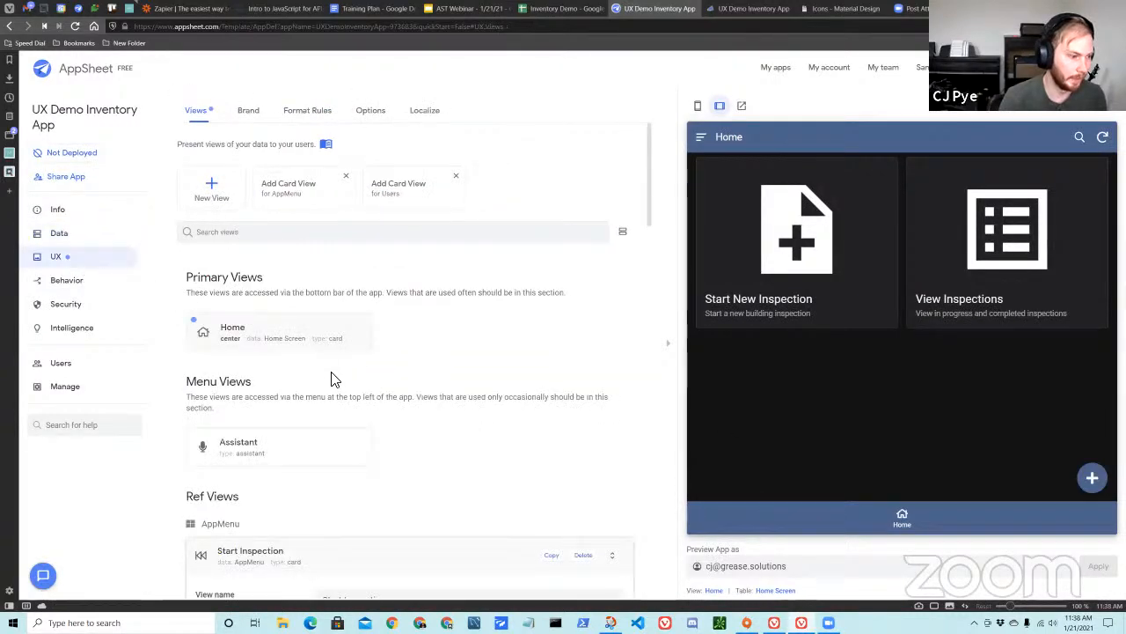
scroll(331, 380, down, 4)
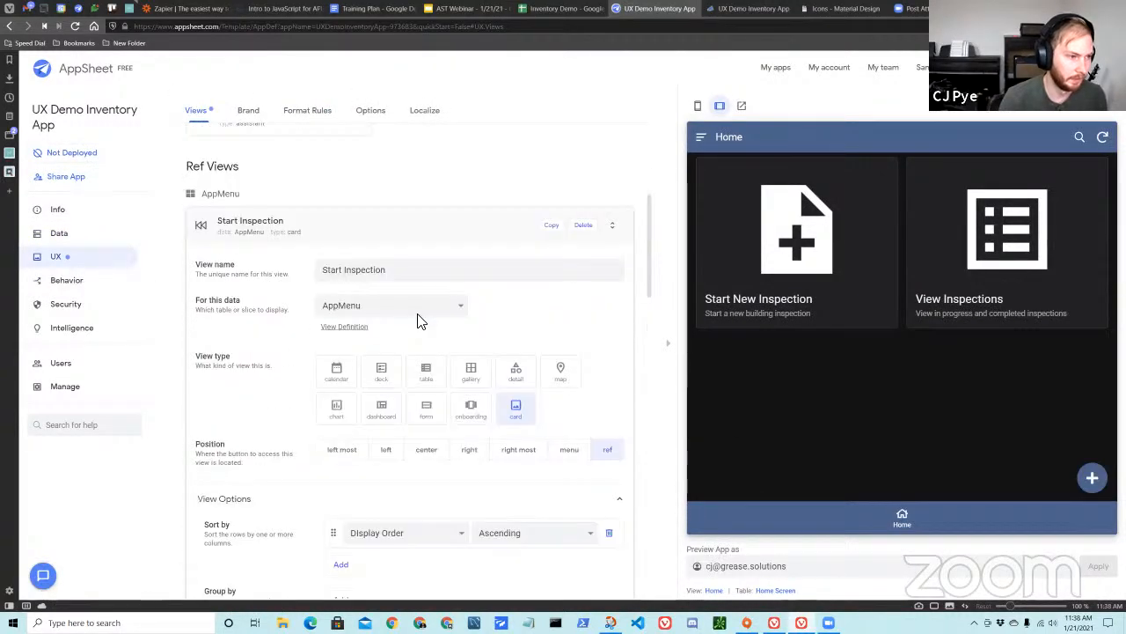
click(419, 308)
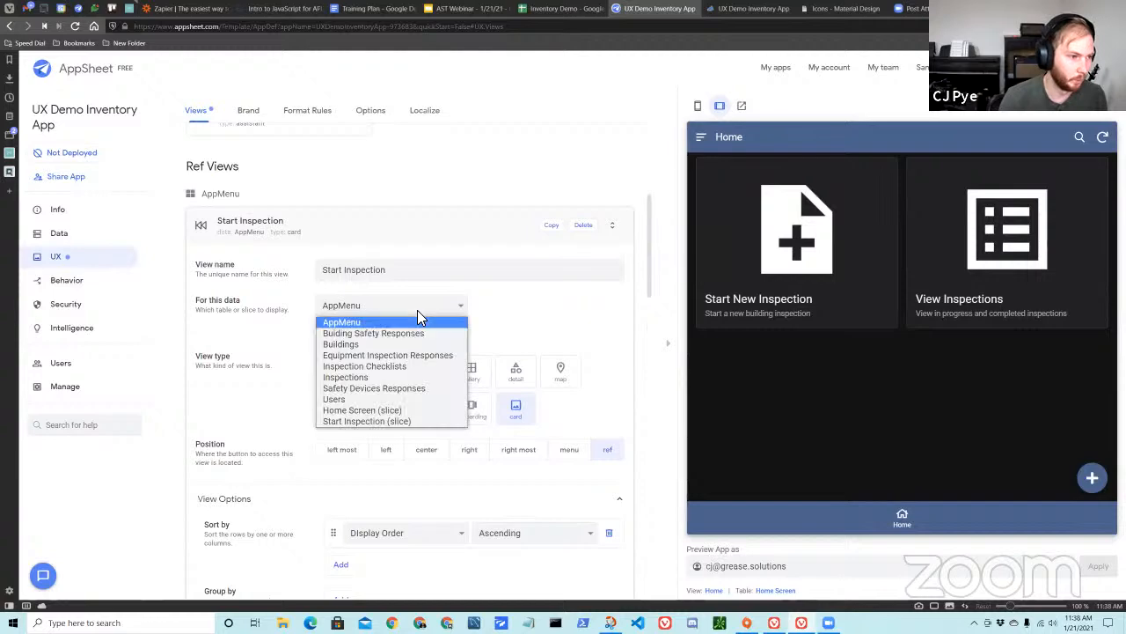
click(382, 422)
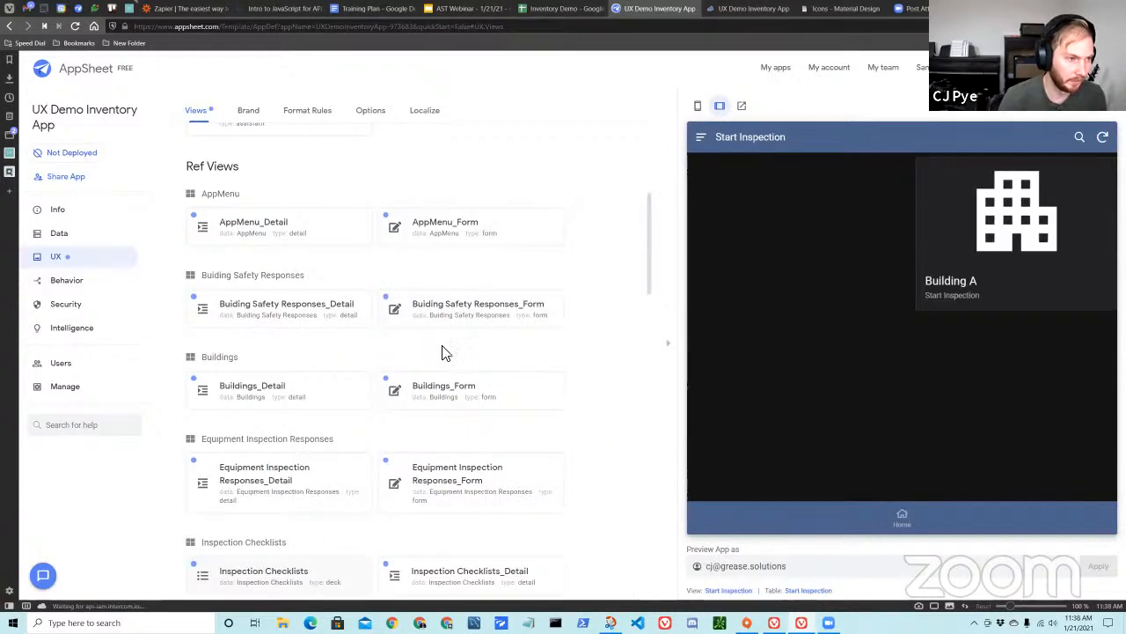
Review the list of UX views and display the Home view in the app preview.
scroll(422, 326, up, 2)
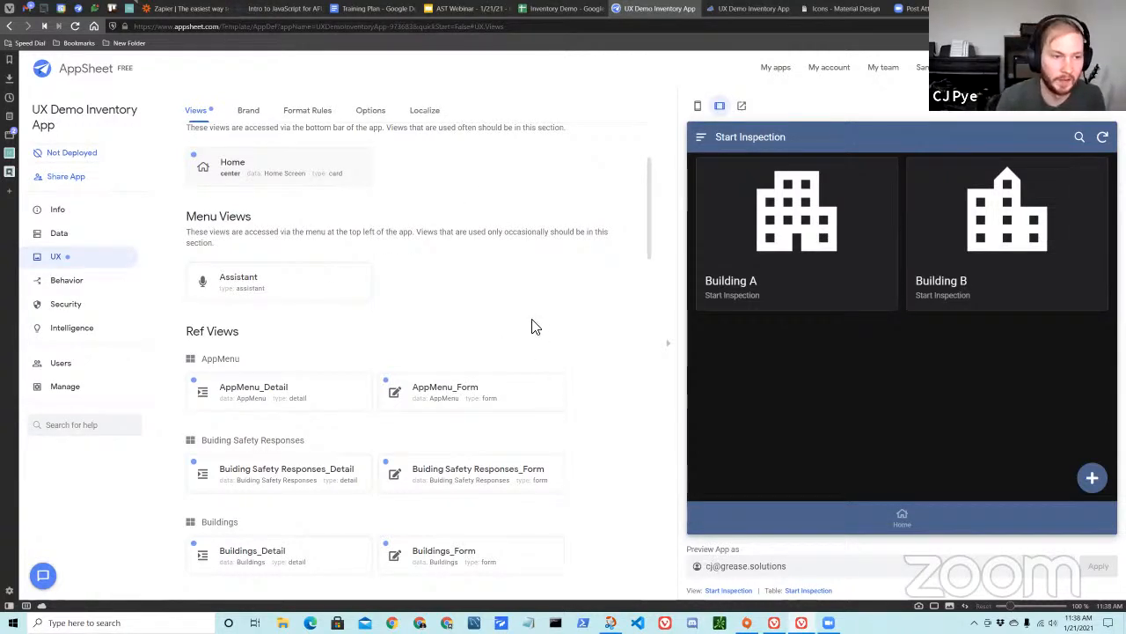
scroll(492, 348, up, 2)
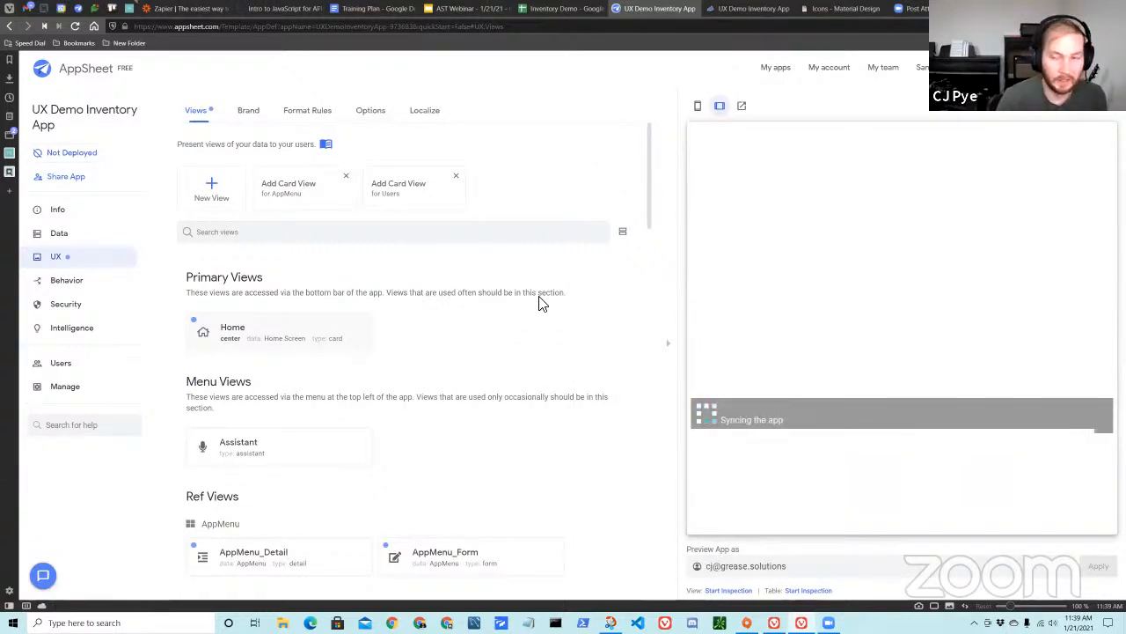
click(802, 531)
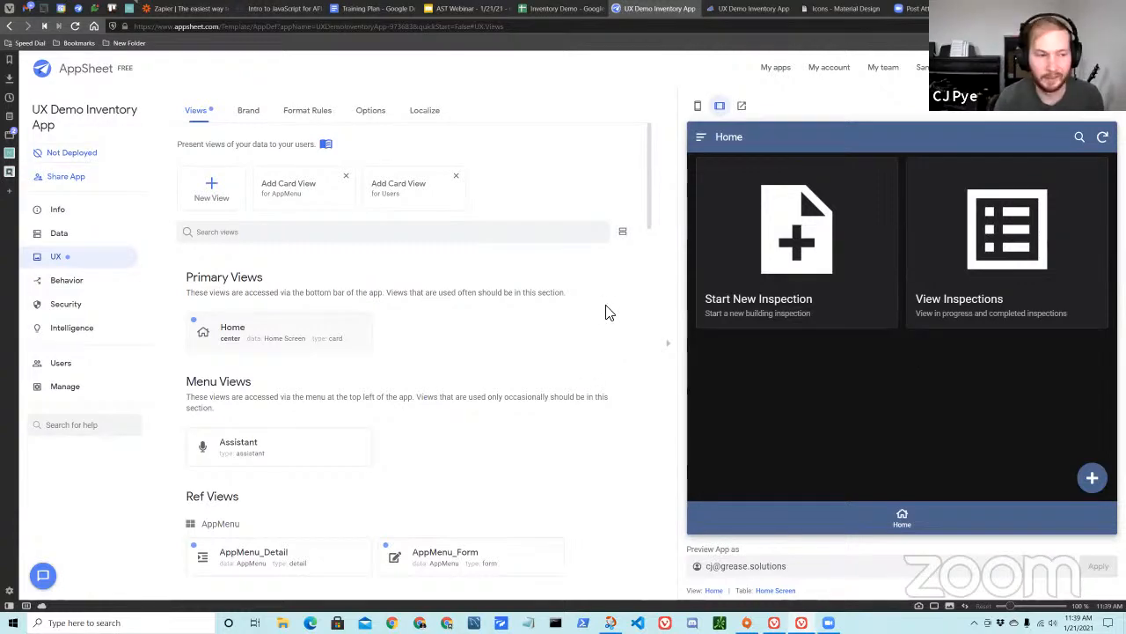
scroll(540, 375, down, 2)
scroll(618, 382, up, 2)
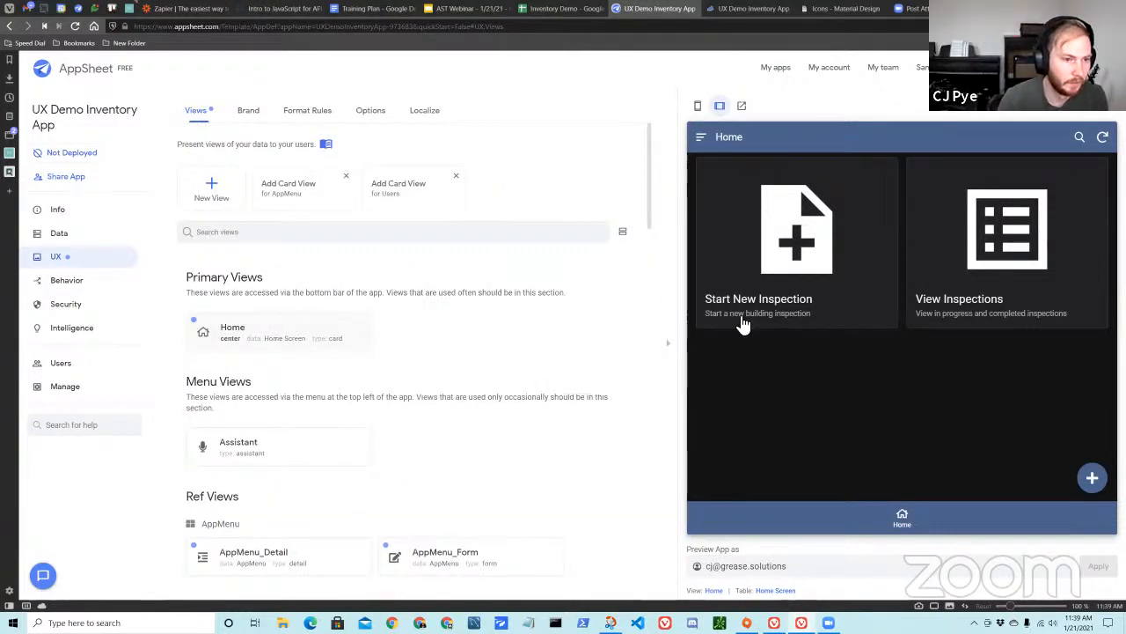
Examine the View Inspections and Start New Inspection rows in Inventory Demo's AppMenu sheet.
click(555, 9)
drag(215, 131, 260, 151)
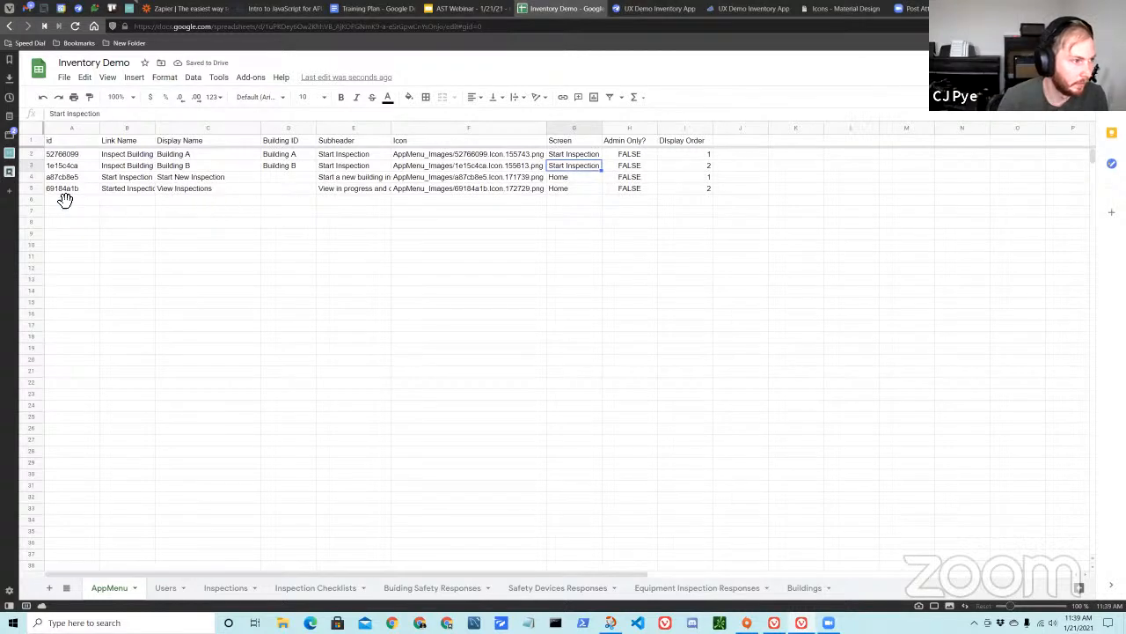
click(36, 189)
right_click(37, 190)
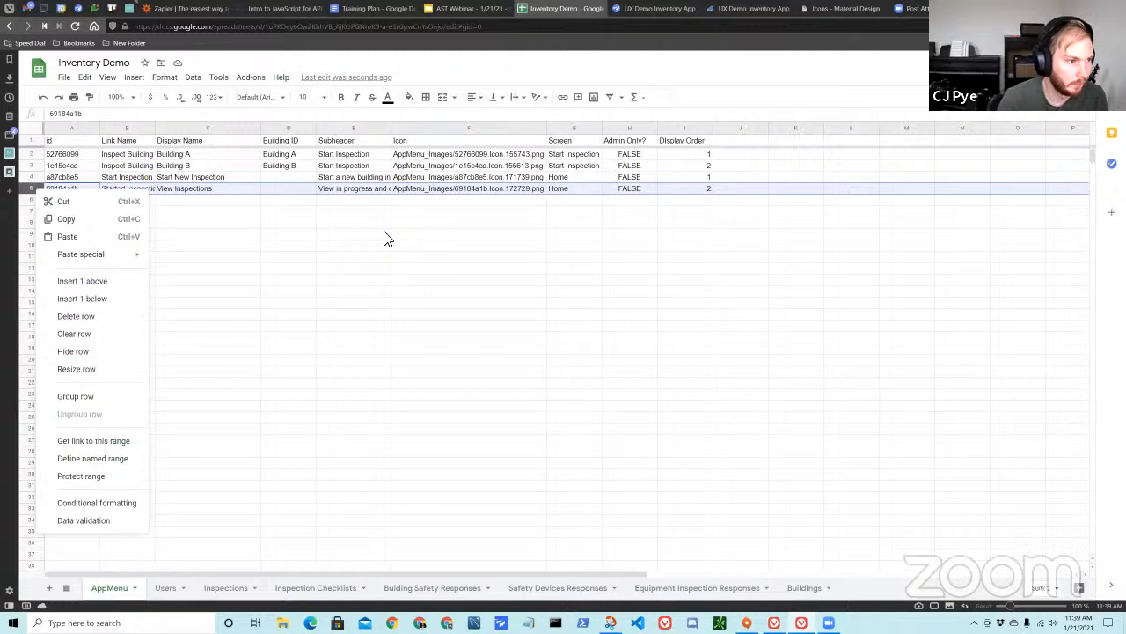
click(298, 234)
click(132, 179)
click(248, 220)
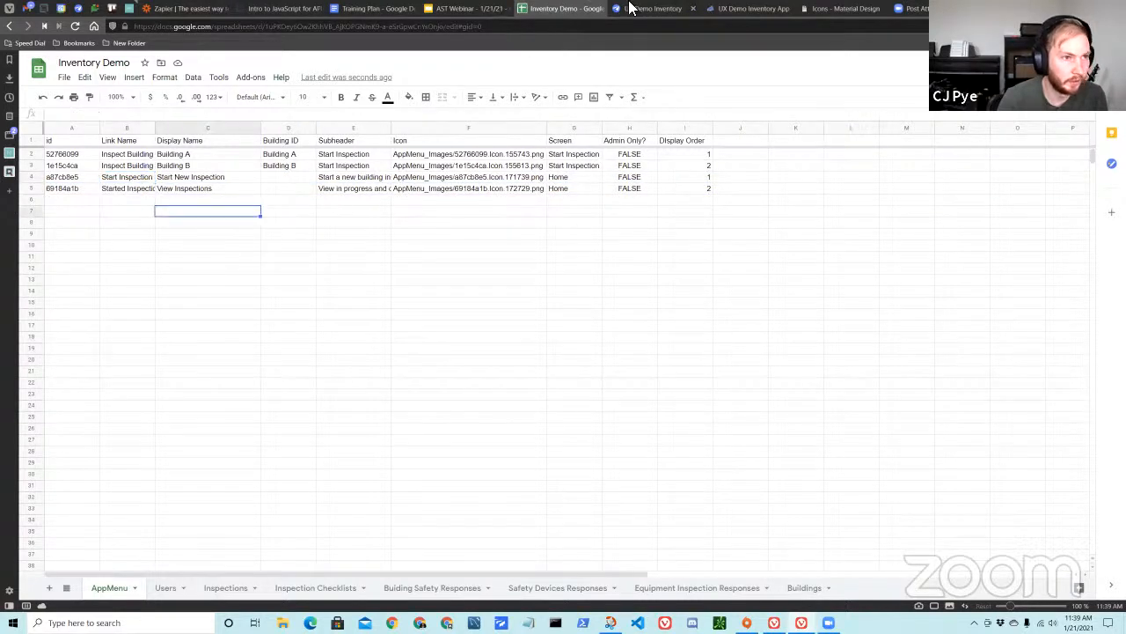
Return to the AppSheet editor, test the Start New Inspection card twice in the app preview, and go back to Home each time.
click(642, 9)
click(806, 265)
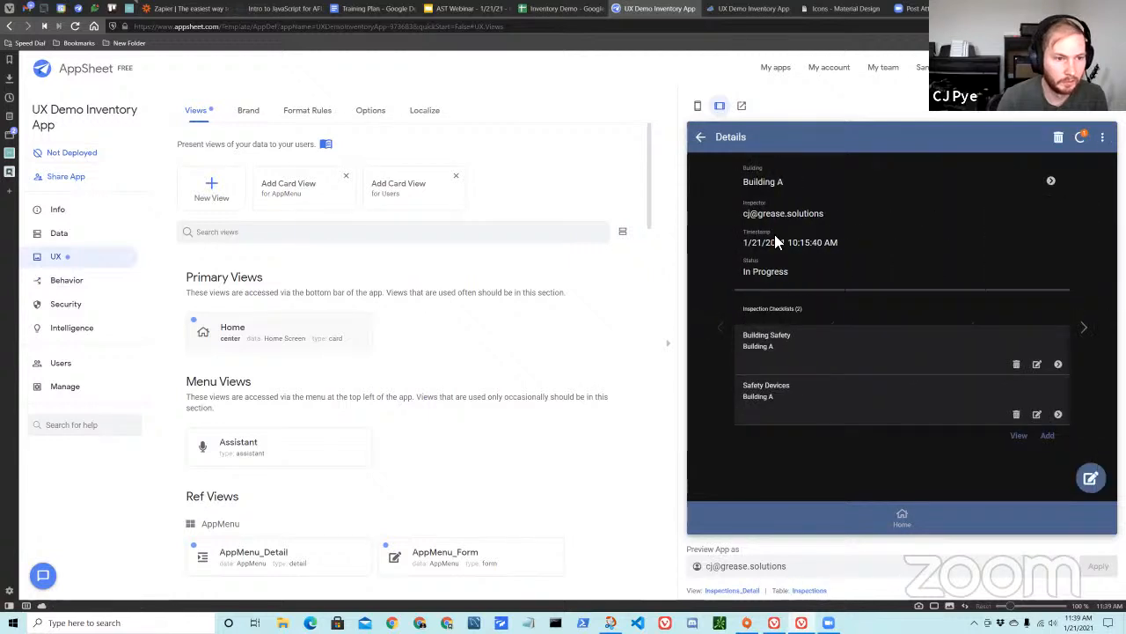
click(703, 139)
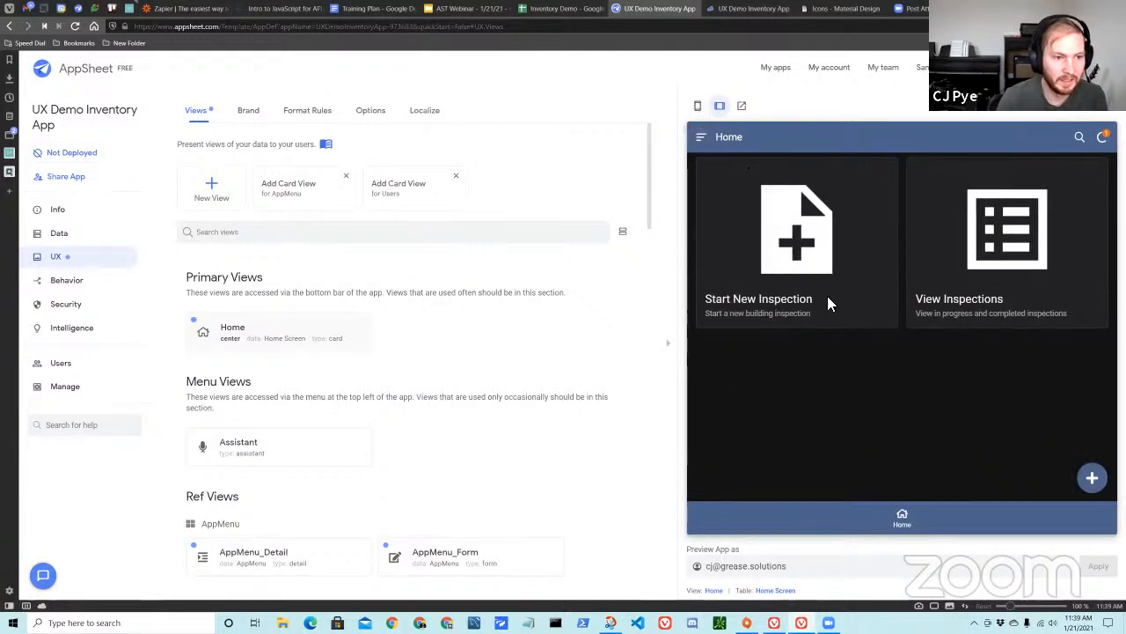
scroll(455, 382, down, 5)
scroll(458, 385, up, 5)
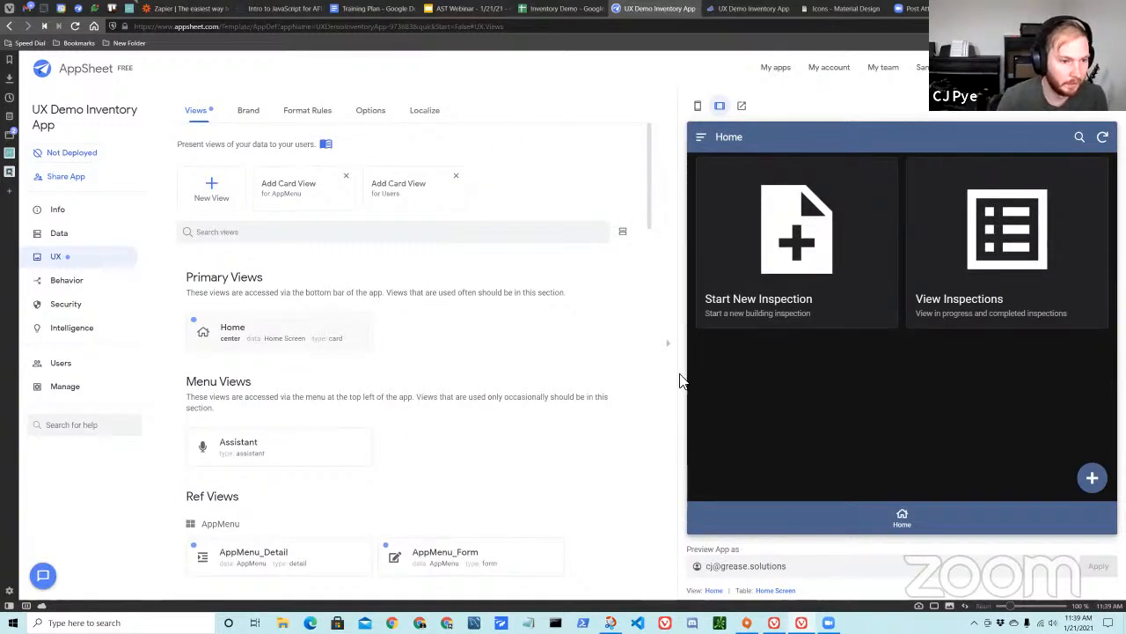
click(713, 284)
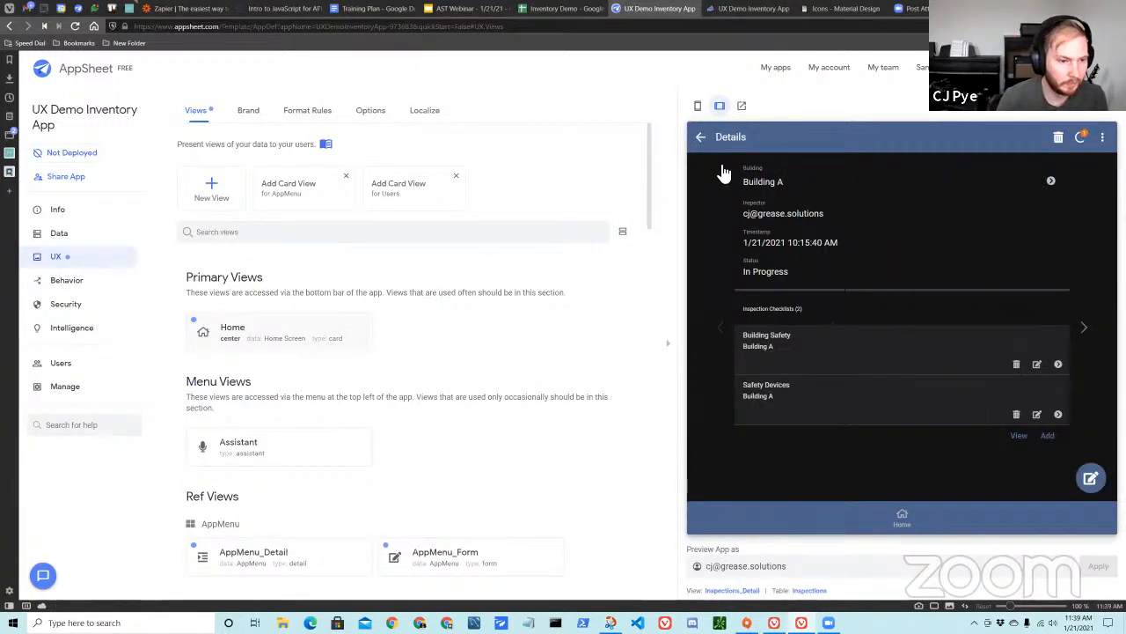
click(704, 137)
Open the Home view's settings and examine the actions available for its card layout's On Click behavior.
click(714, 590)
scroll(498, 402, down, 4)
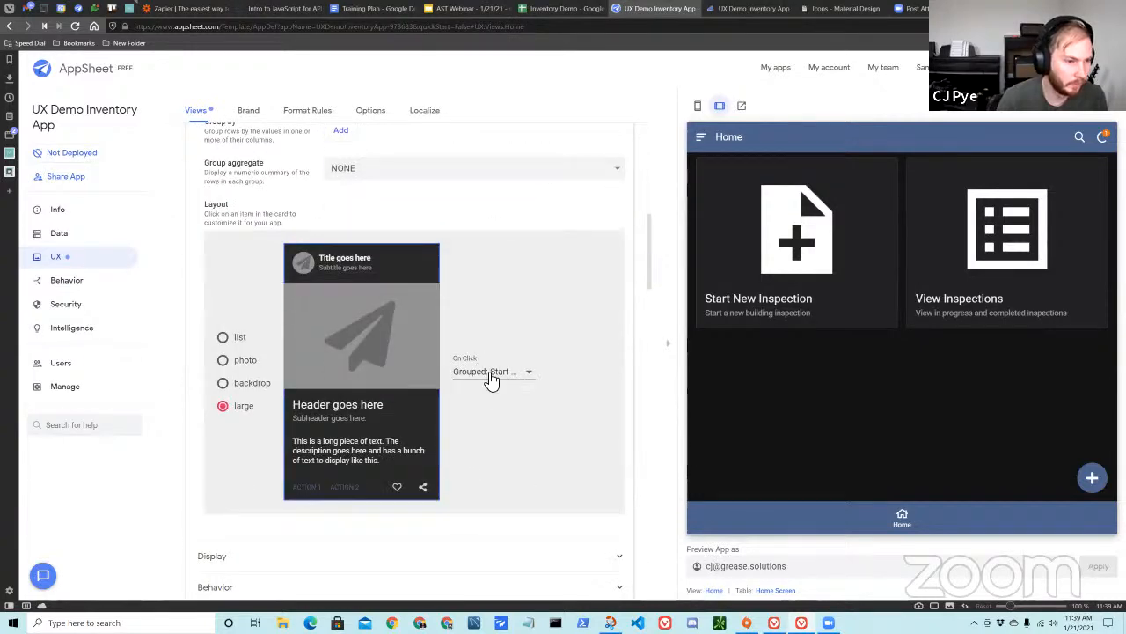
click(491, 379)
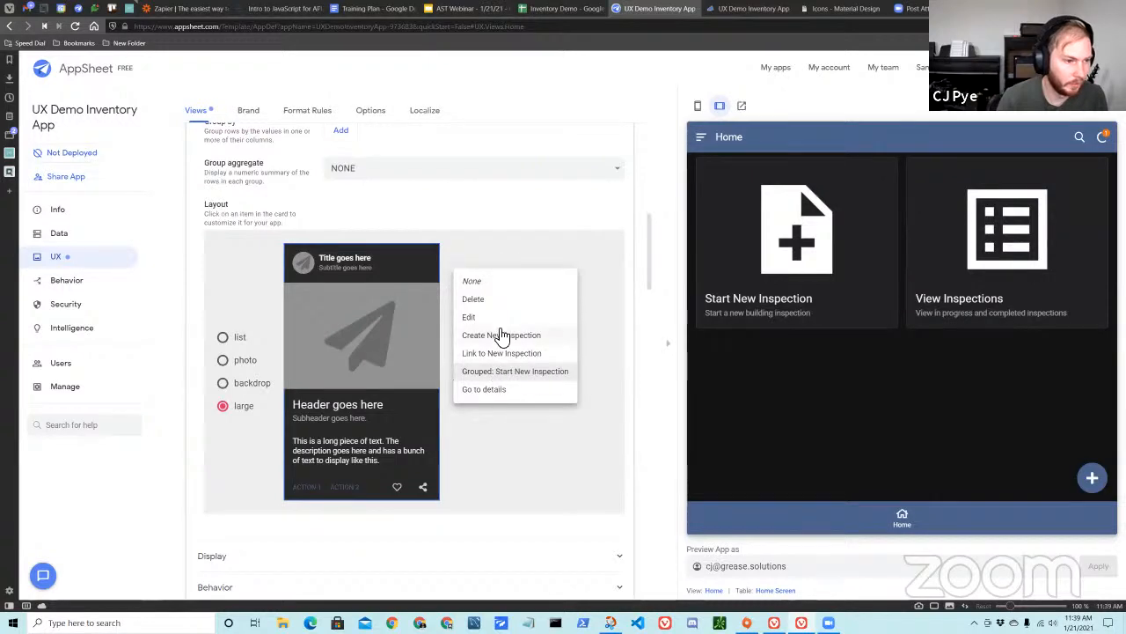
click(502, 223)
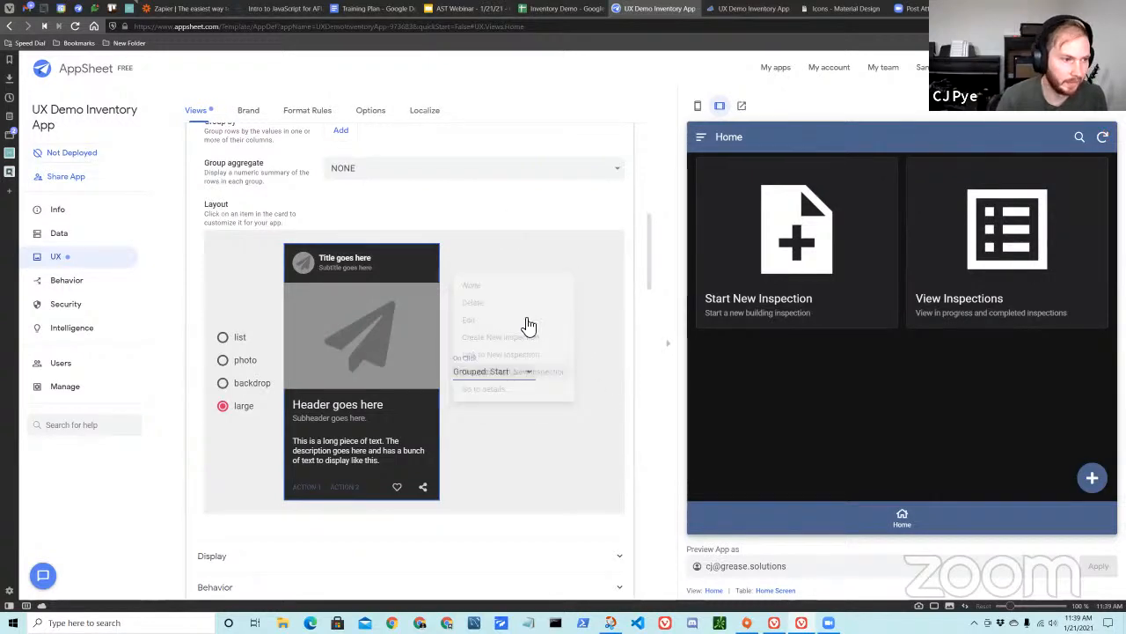
scroll(264, 264, up, 3)
scroll(518, 478, down, 3)
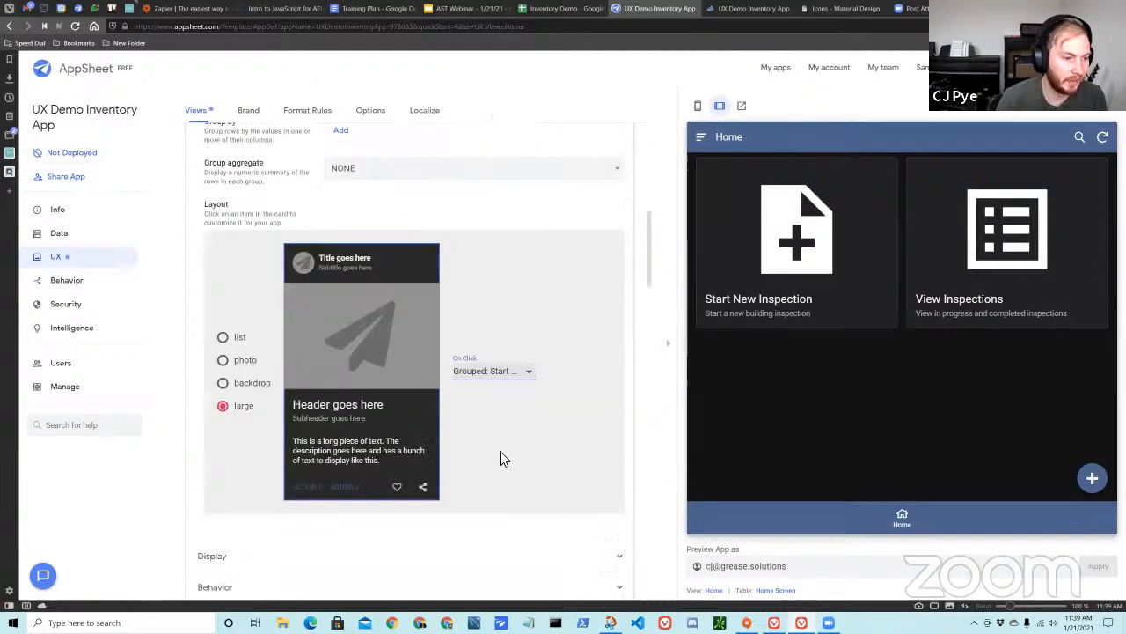
scroll(403, 385, up, 2)
scroll(498, 428, down, 2)
click(491, 370)
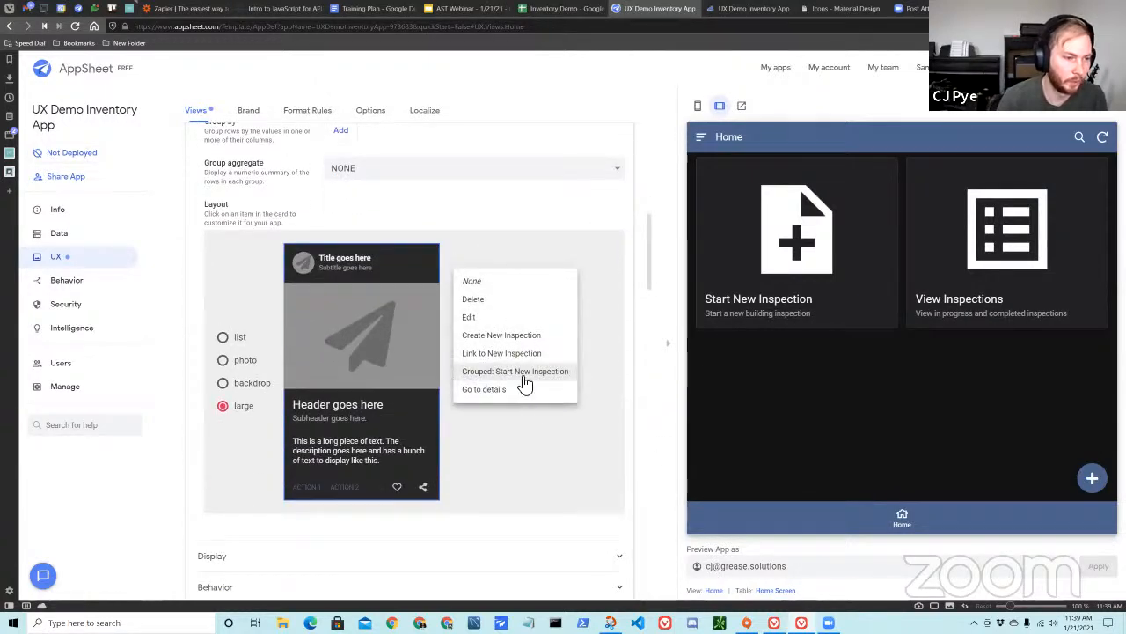
click(429, 220)
scroll(481, 308, up, 5)
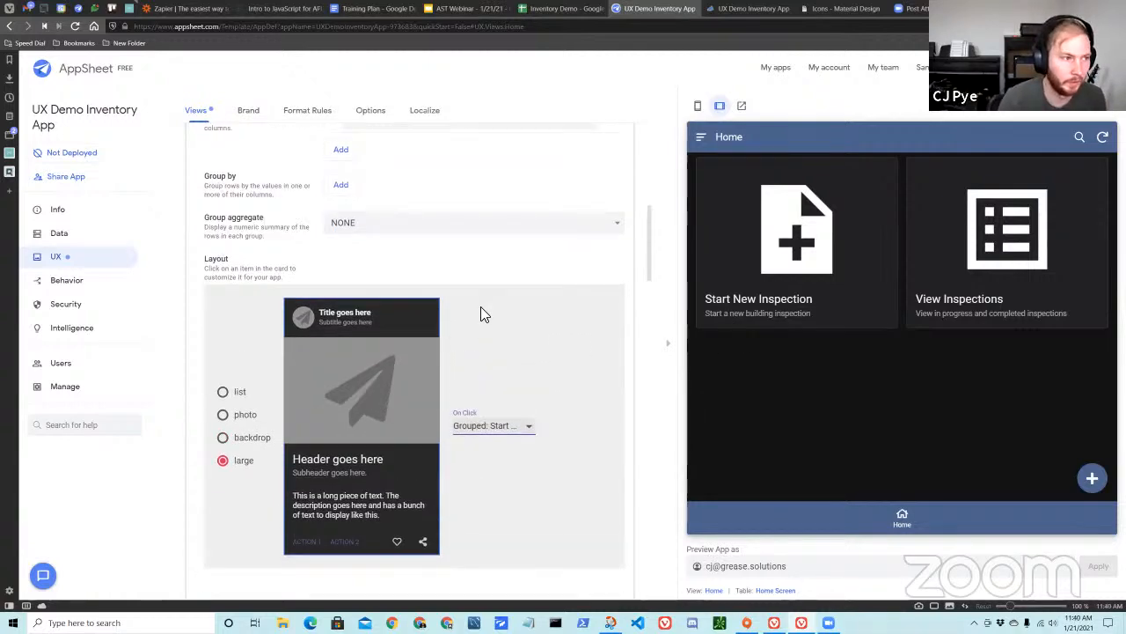
scroll(296, 271, up, 1)
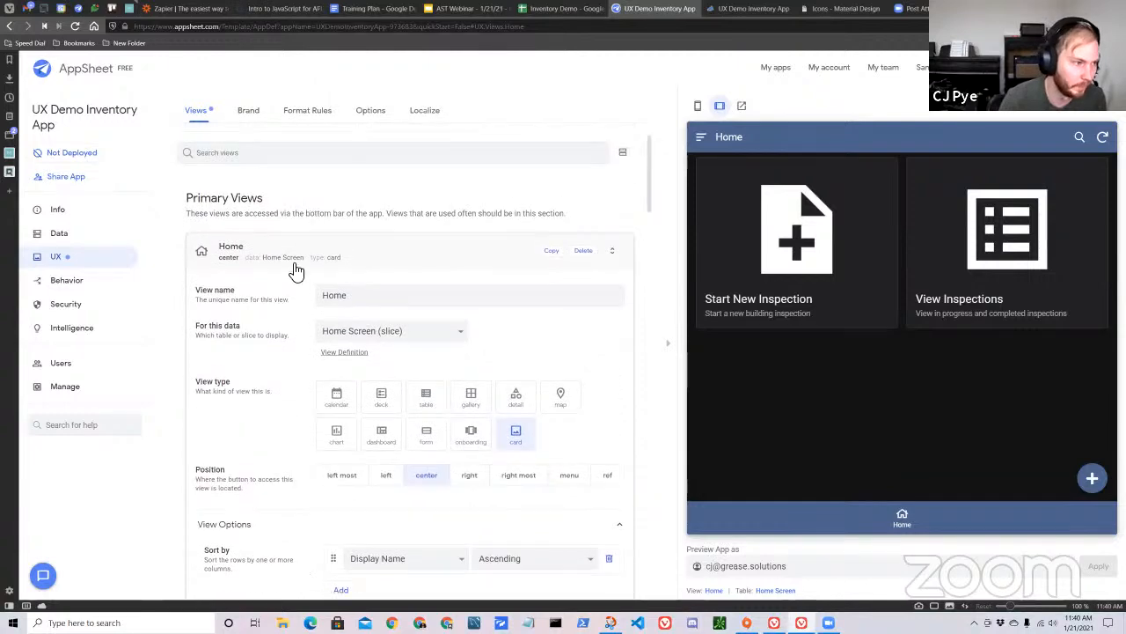
Create an AppMenu action named Link To View with the type "App: go to another view within this app".
click(77, 284)
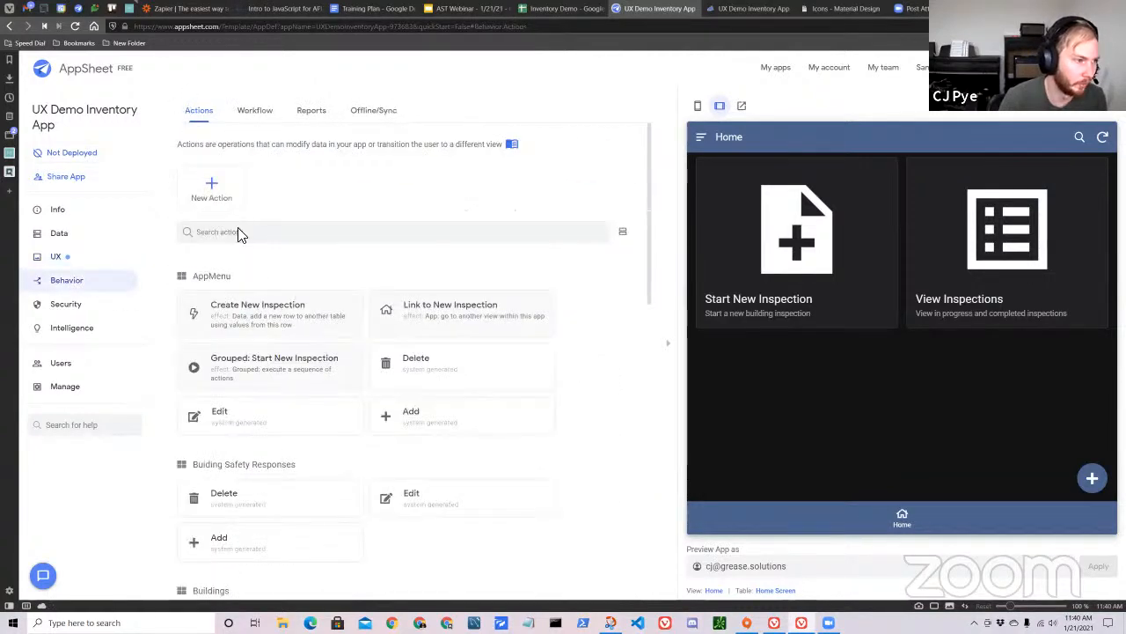
click(213, 189)
triple_click(319, 194)
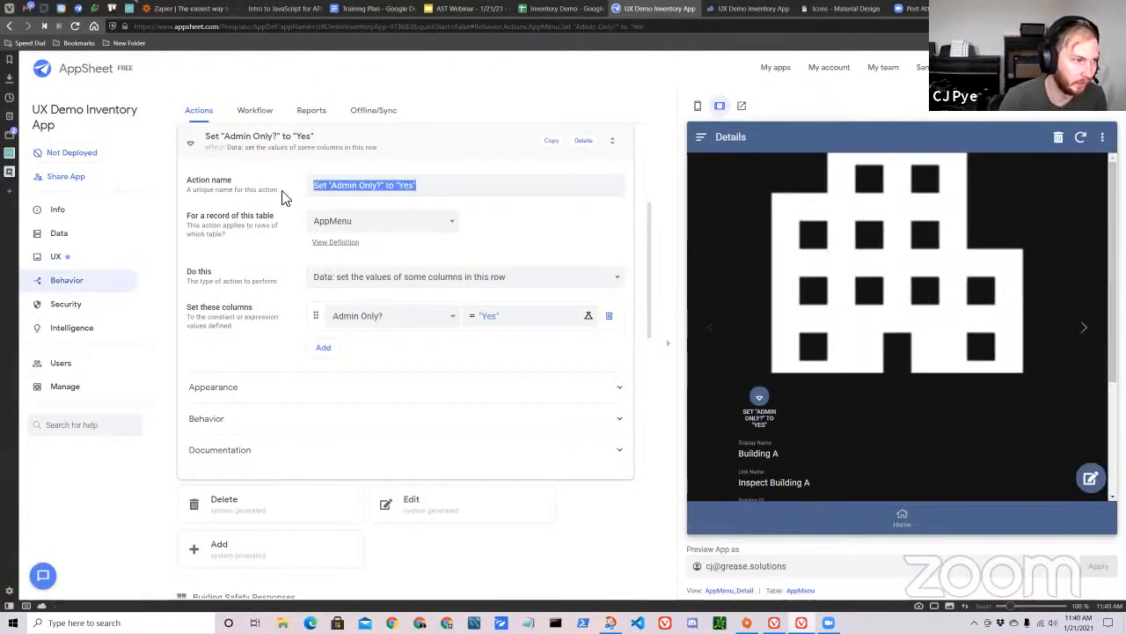
key(BackSpace)
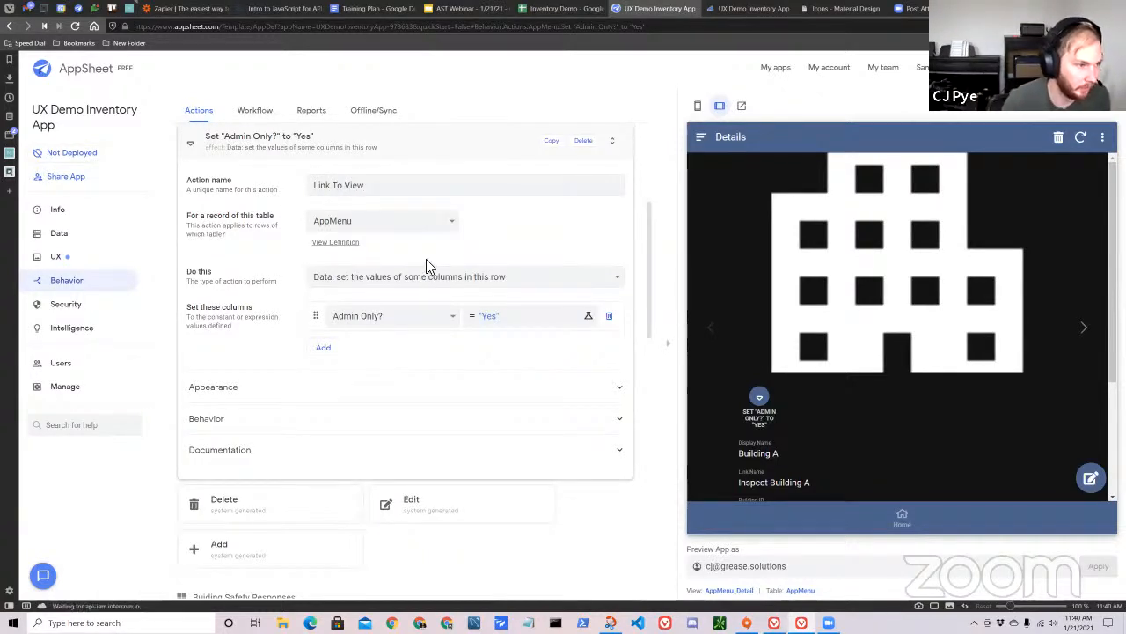
click(382, 278)
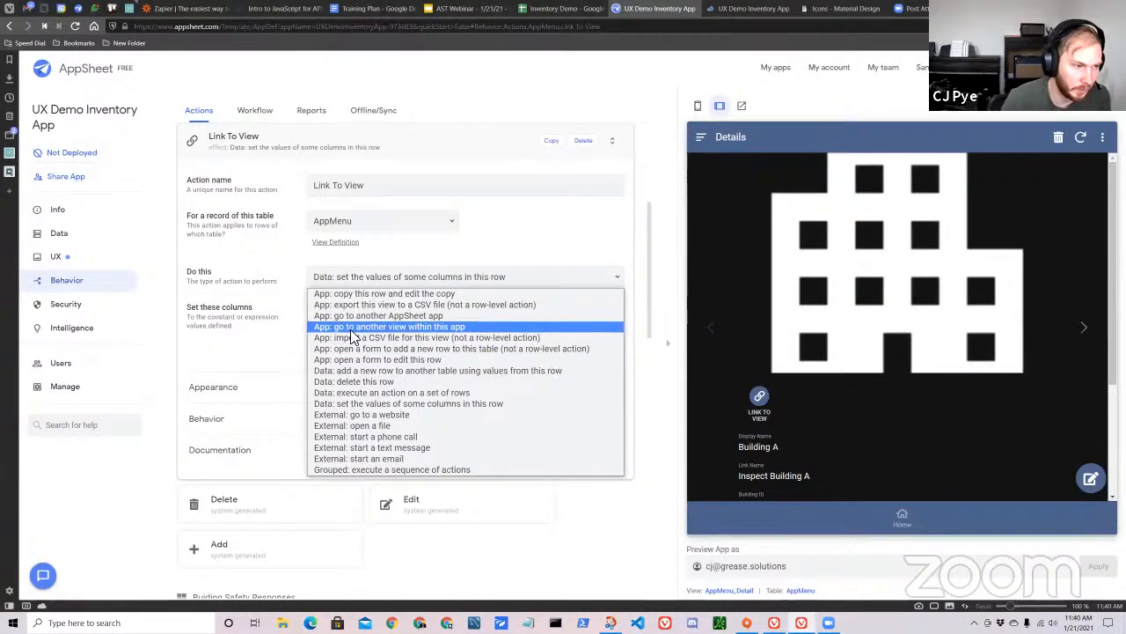
click(340, 327)
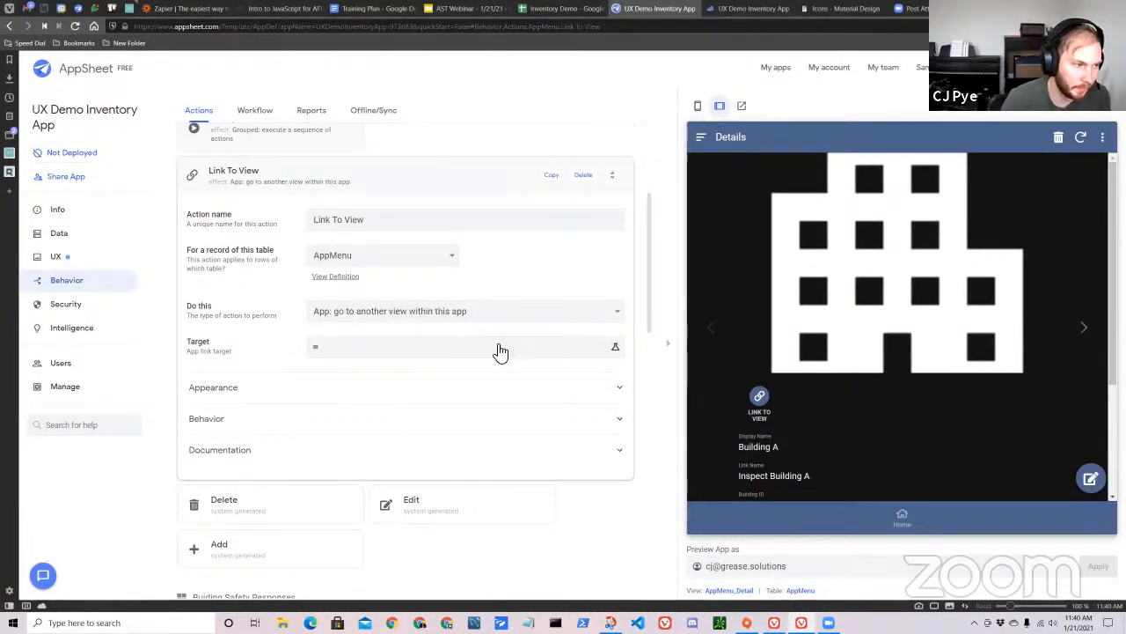
Open the Link To View action's target expression and insert the LINKTOVIEW function.
click(398, 350)
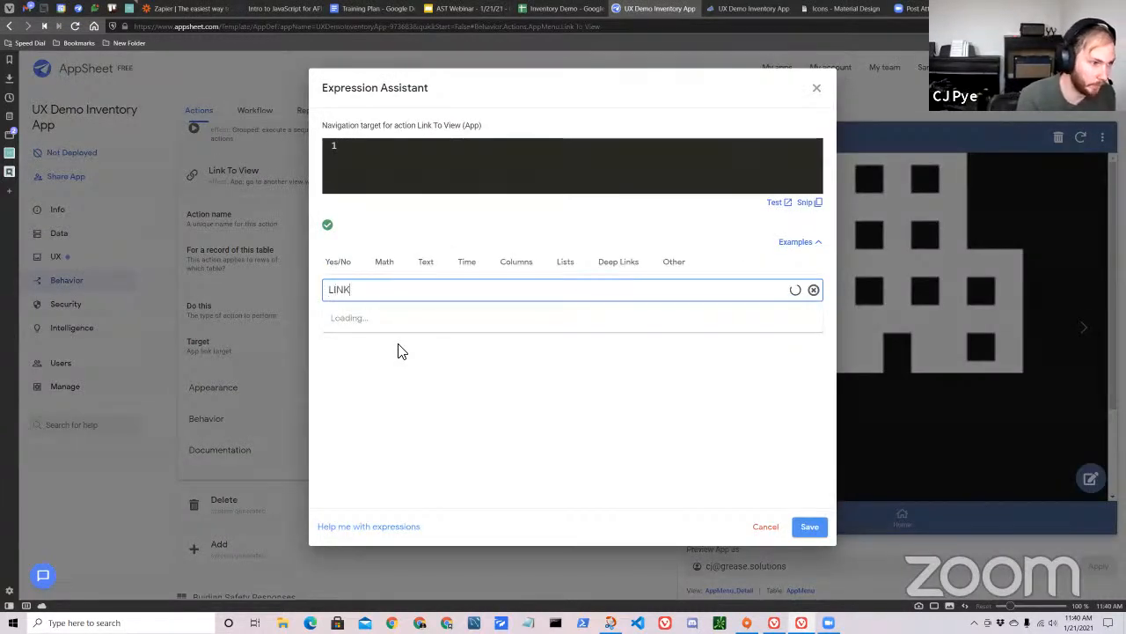
key(BackSpace)
key(BackSpace)
key(BackSpace)
click(426, 165)
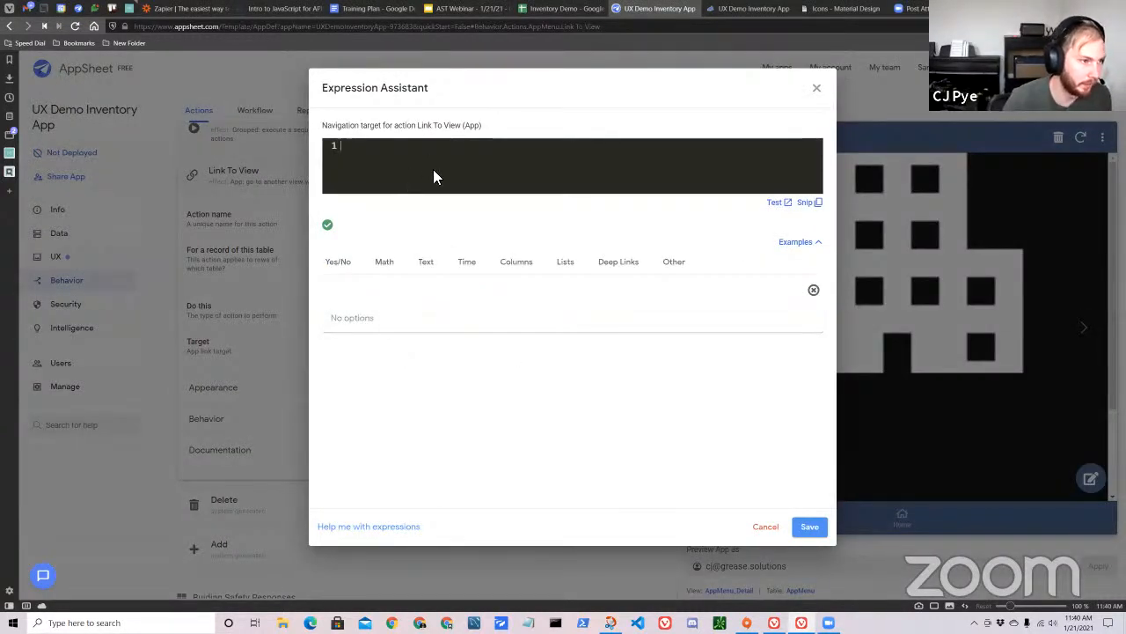
text(LIN)
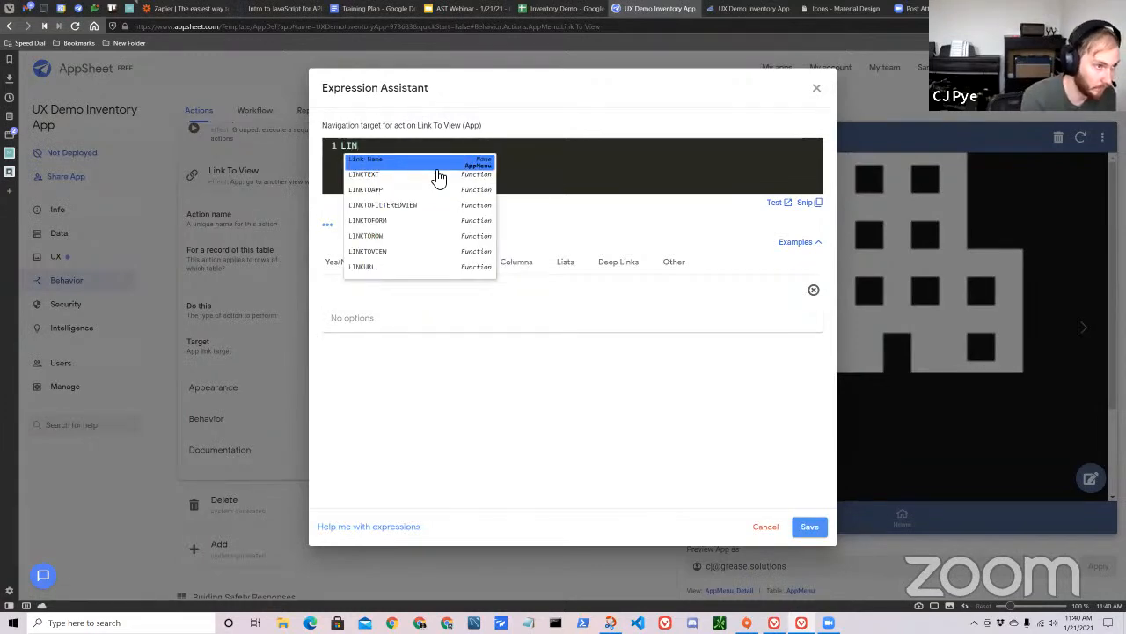
text(KTOVIEW)
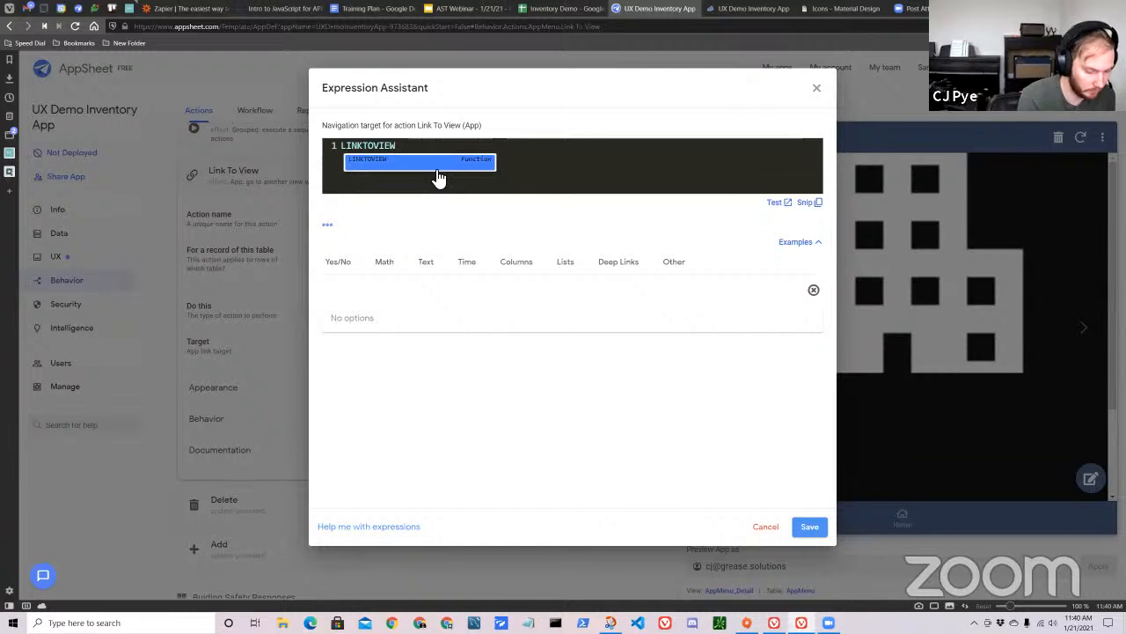
click(437, 170)
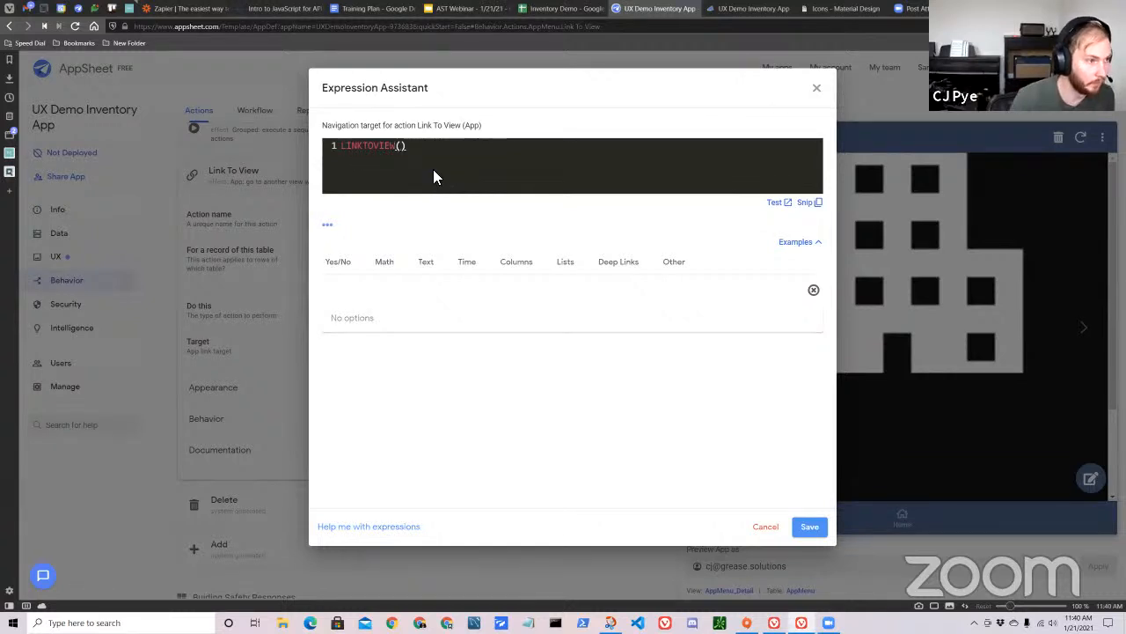
Enter "Start Inspection" as the LINKTOVIEW argument, correct its capitalization, and save the expression.
text(")
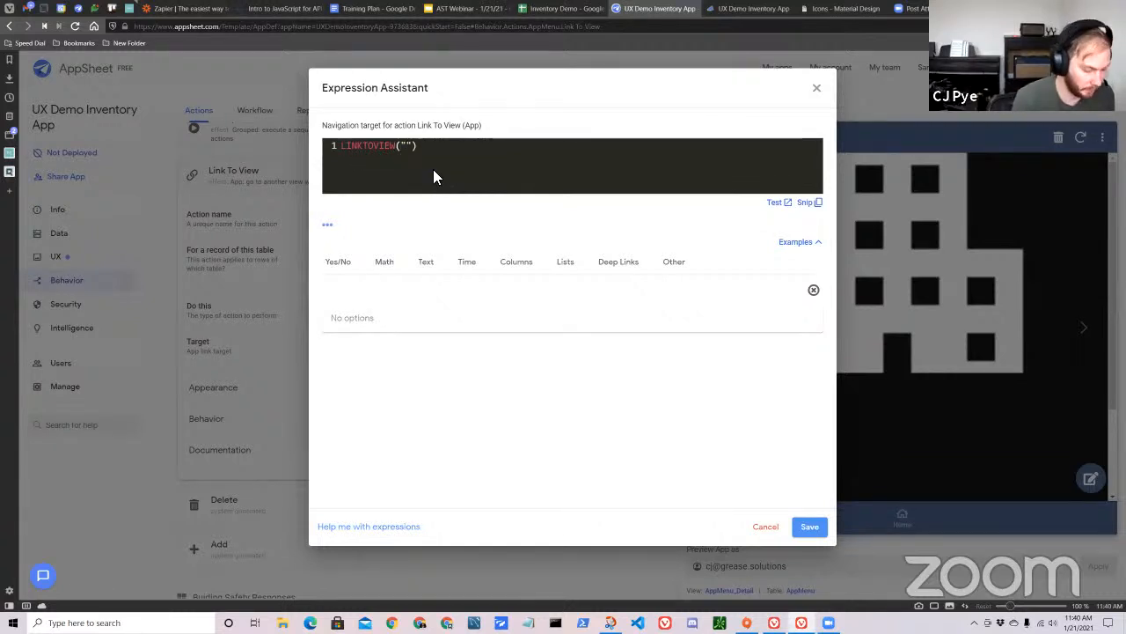
text(Start INspection)
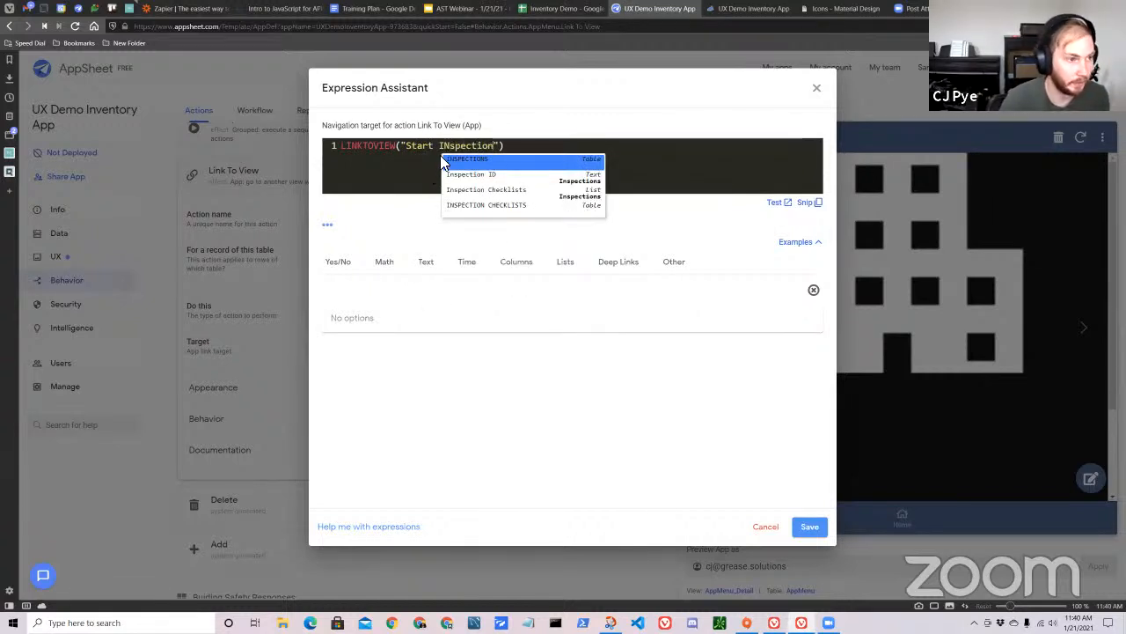
click(453, 153)
key(BackSpace)
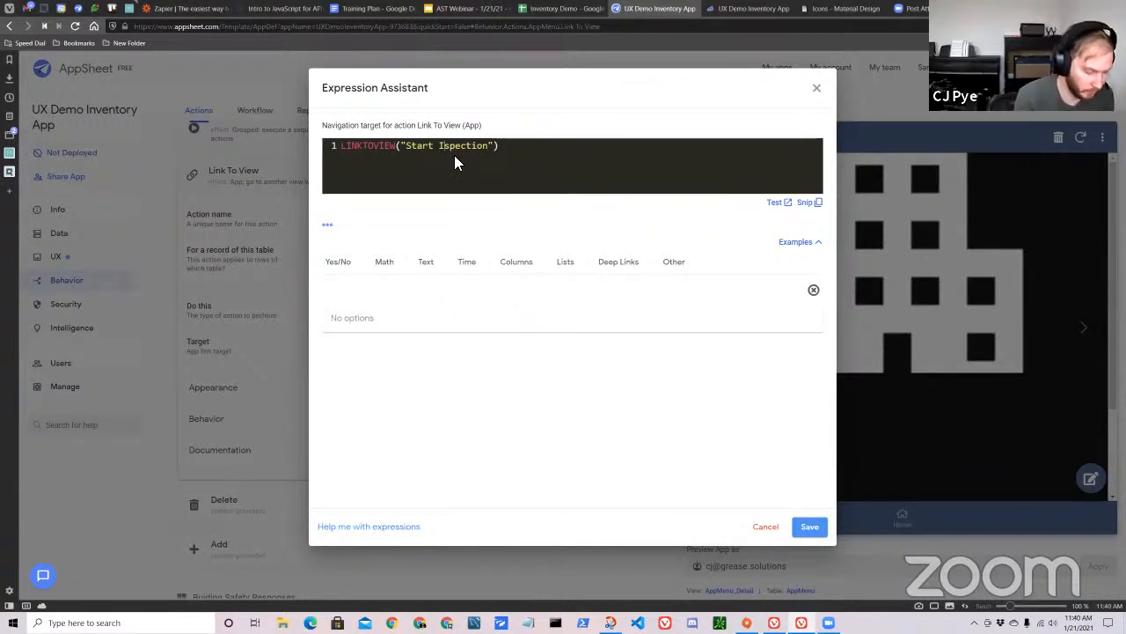
text(n)
click(683, 157)
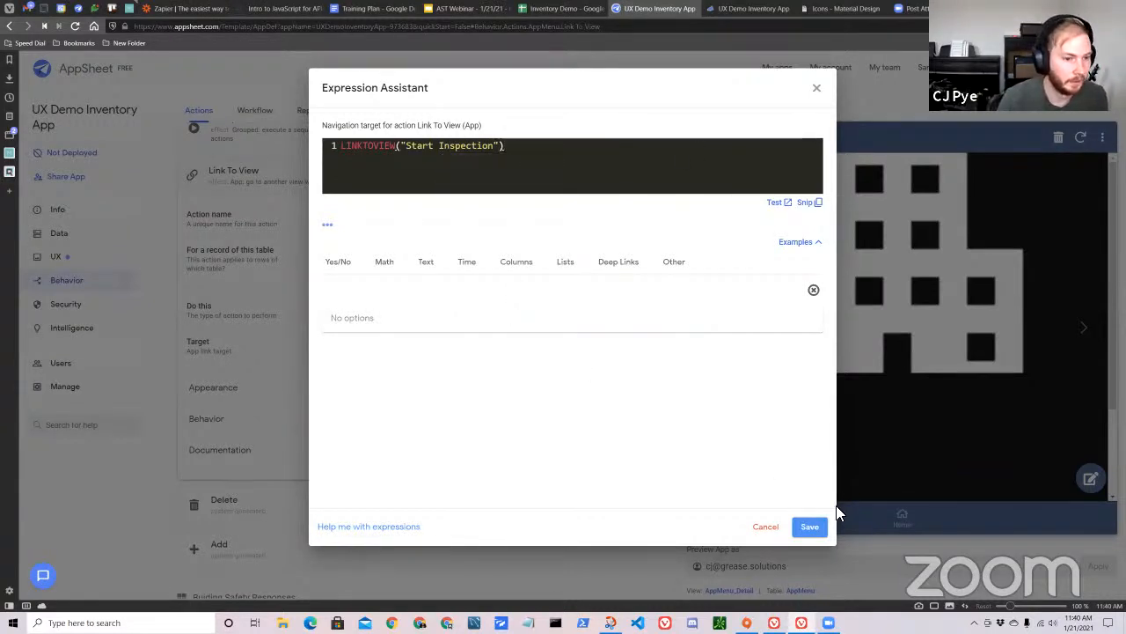
click(808, 526)
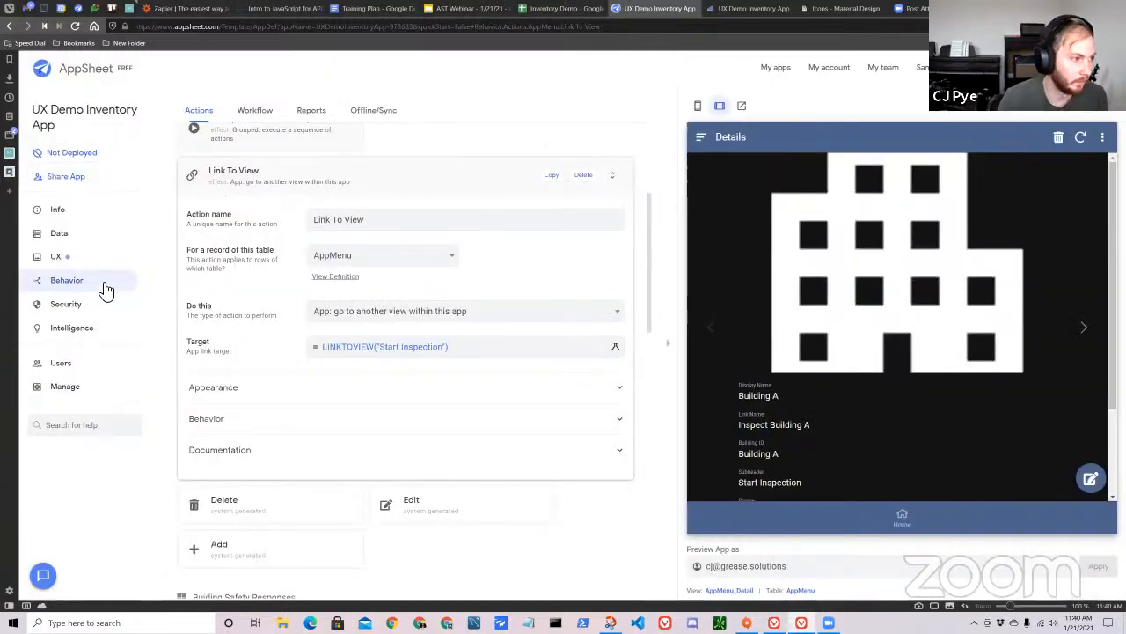
Find the Start Inspection view among the app's views and check its exact view name.
click(95, 260)
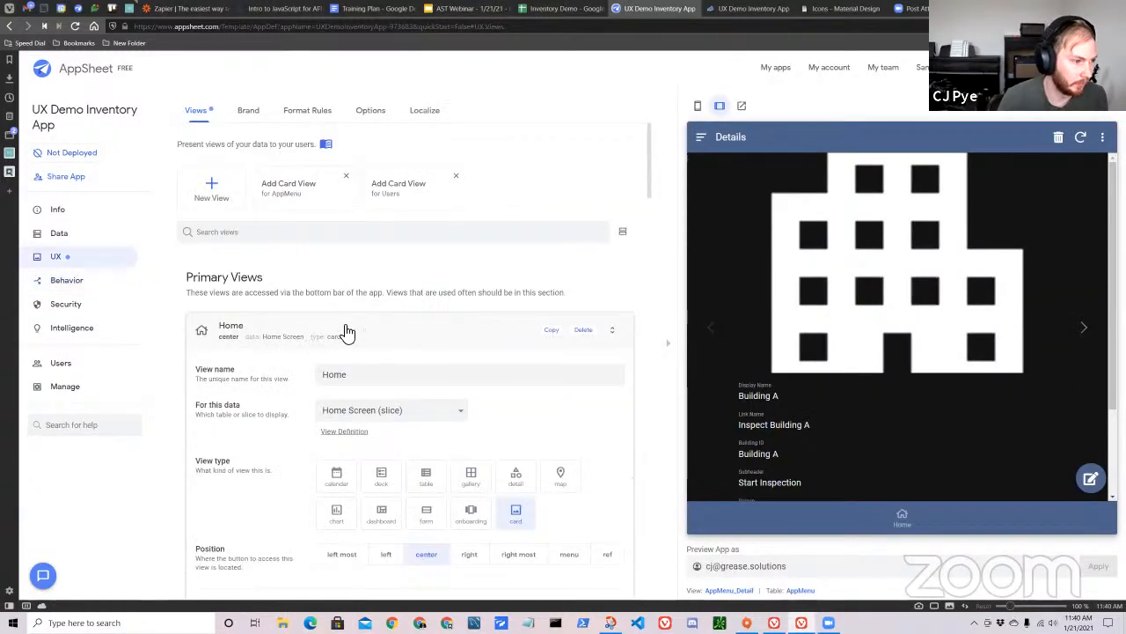
click(346, 331)
scroll(440, 370, down, 6)
scroll(378, 387, down, 5)
click(309, 220)
scroll(361, 334, down, 2)
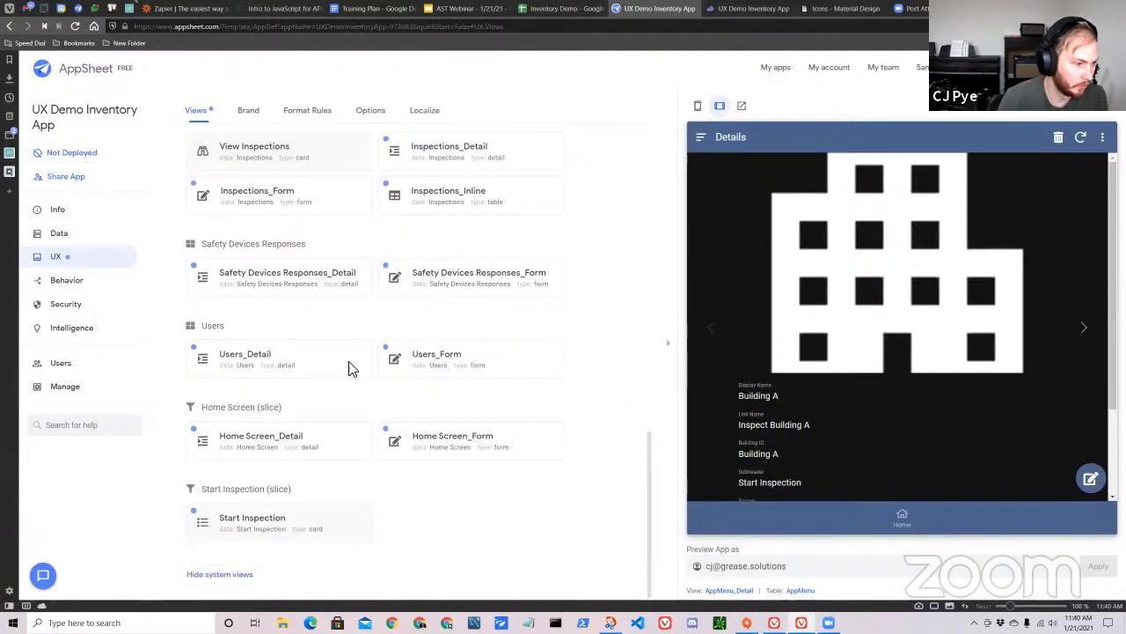
click(284, 523)
triple_click(418, 187)
click(293, 147)
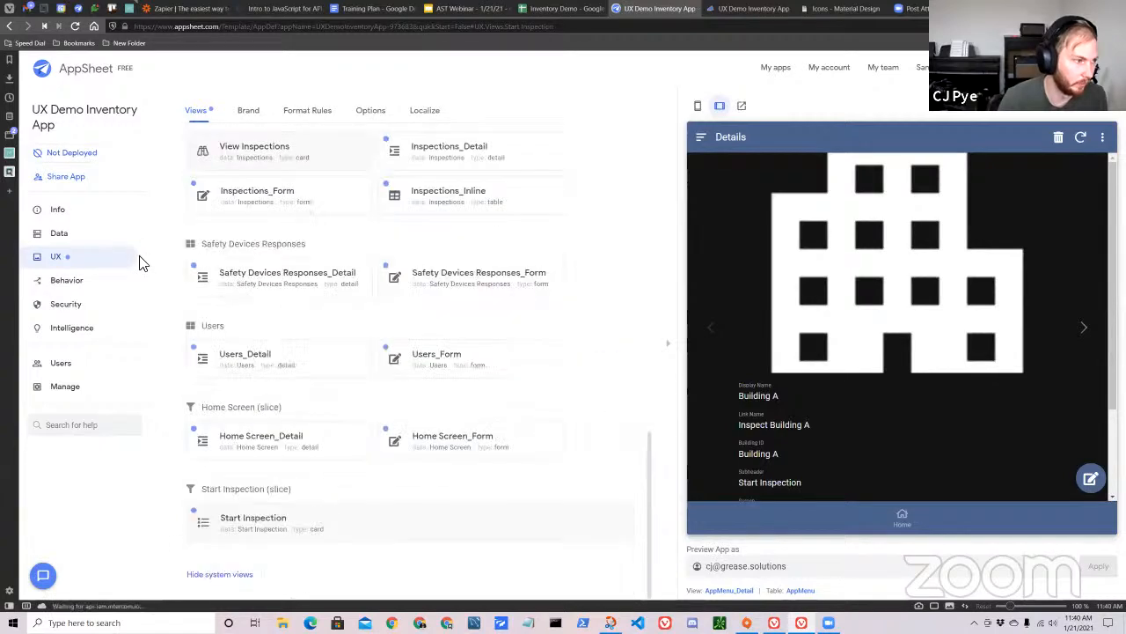
Reopen the Link To View action's target expression and replace the "Start Inspection" argument with empty square brackets for a column reference.
click(88, 289)
scroll(440, 414, down, 2)
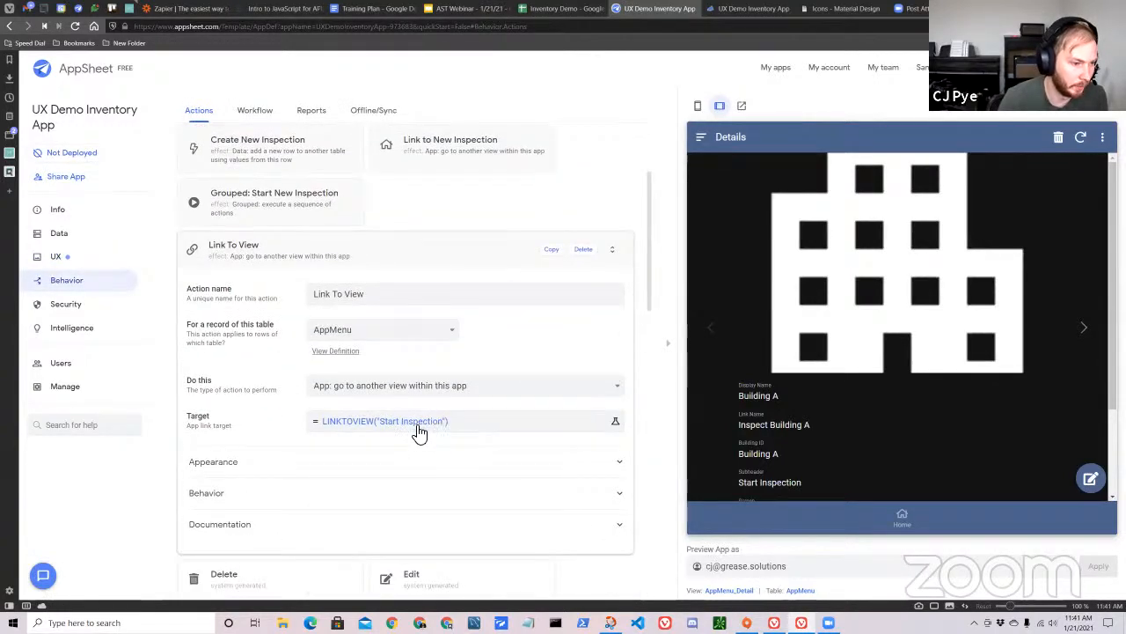
click(429, 420)
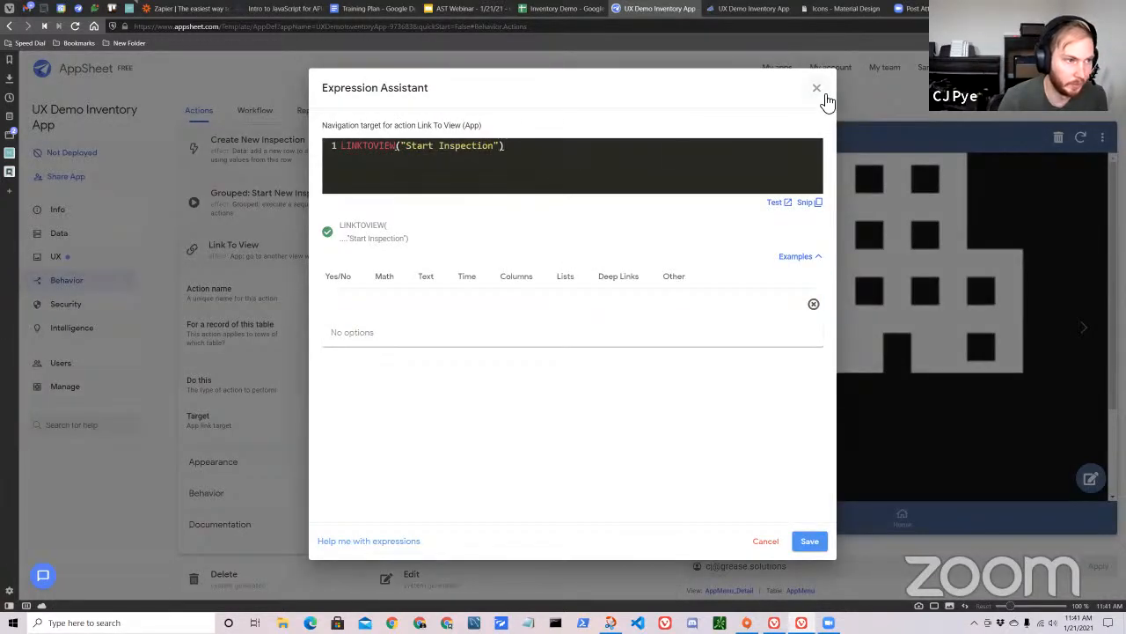
click(501, 145)
key(BackSpace)
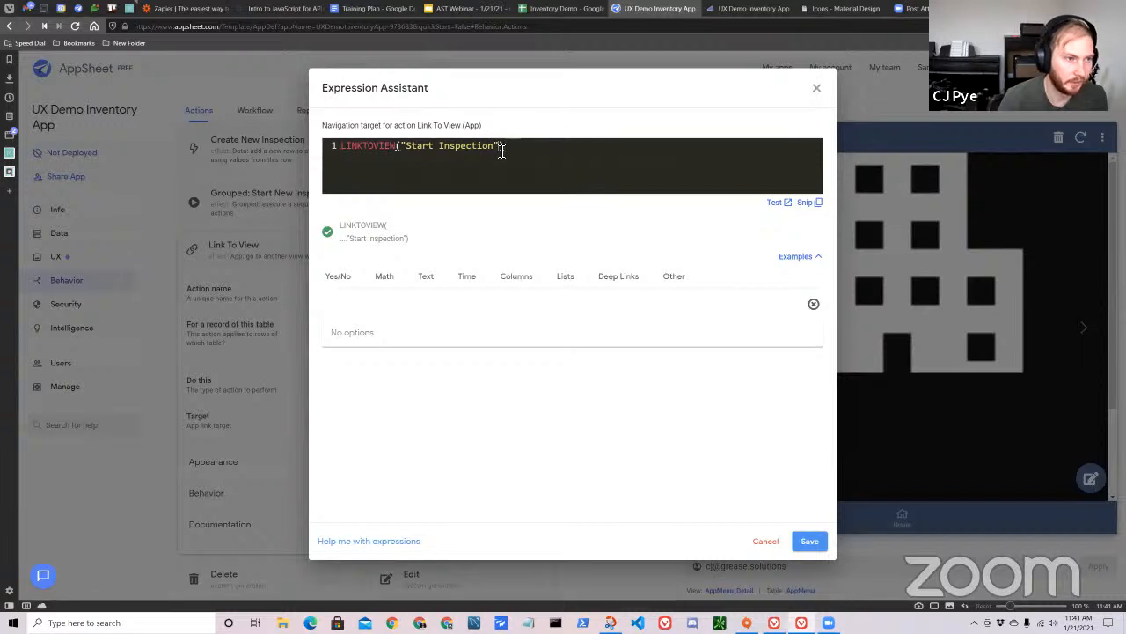
key(BackSpace)
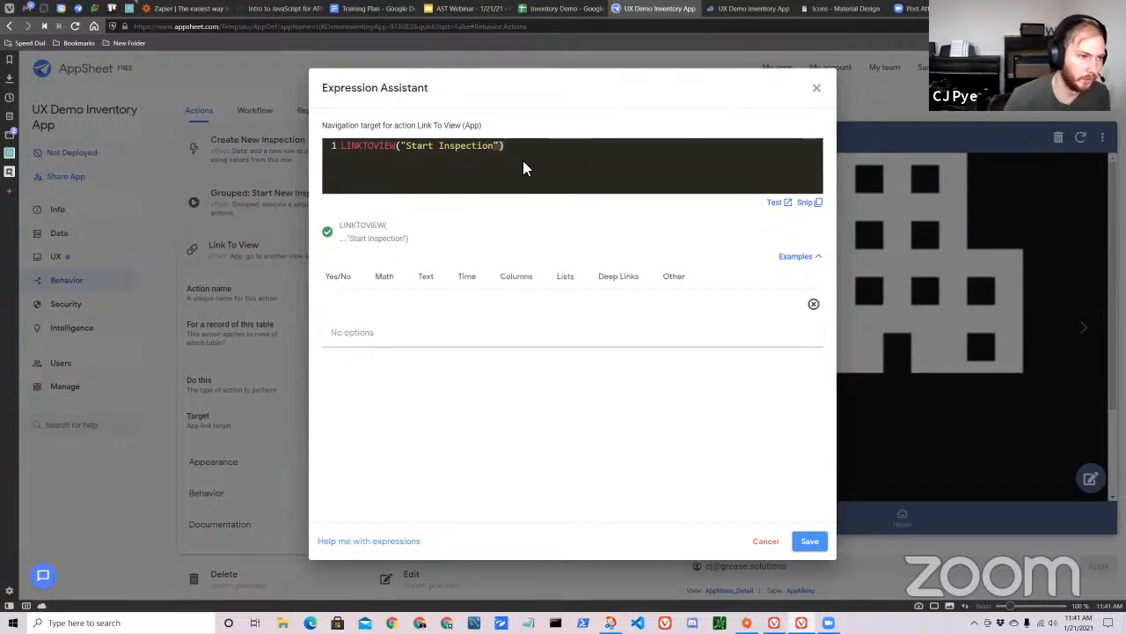
key(BackSpace)
key(BackSpace)
key(BackSpace)
key(BackSpace)
key(BackSpace)
key(BackSpace)
key(BackSpace)
key(BackSpace)
key(BackSpace)
key(BackSpace)
key(BackSpace)
key(BackSpace)
key(BackSpace)
key(BackSpace)
key(BackSpace)
key(BackSpace)
key(BackSpace)
key(BackSpace)
key(BackSpace)
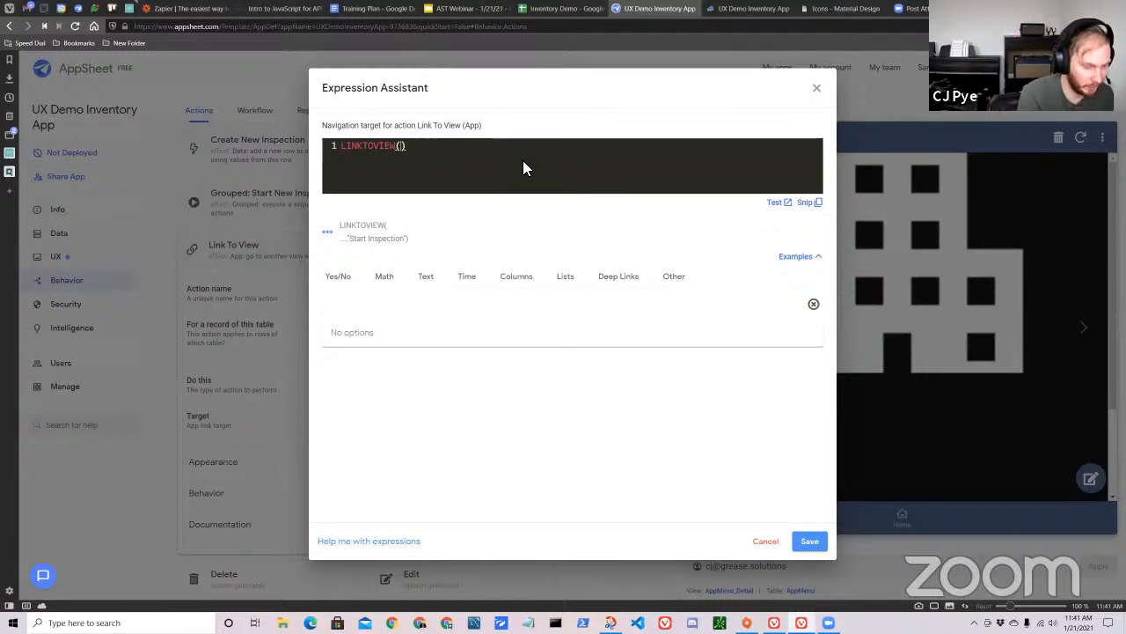
text(][)
key(BackSpace)
key(BackSpace)
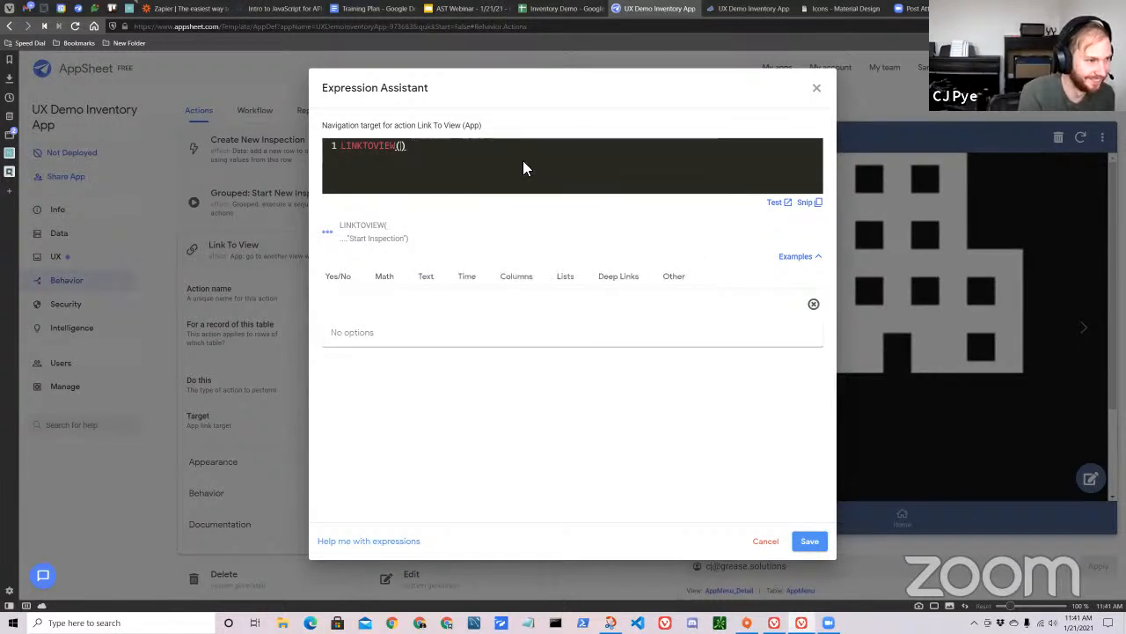
text({)
key(BackSpace)
text([)
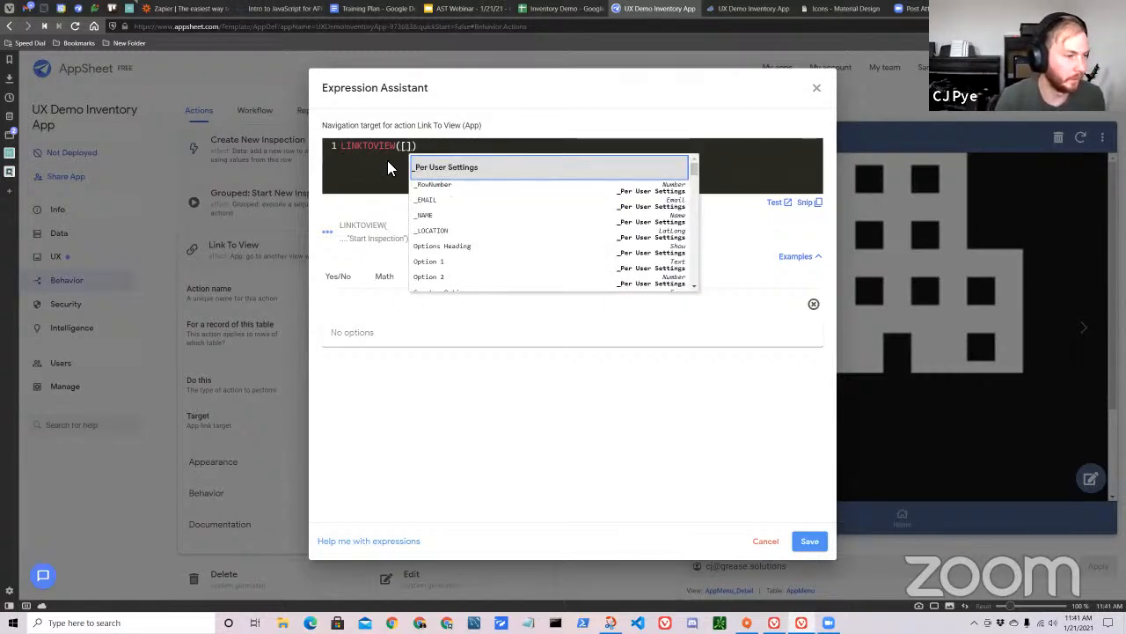
Switch to the Inventory Demo sheet, check the Start New Inspection row's link name, and widen the Link Name column.
click(550, 11)
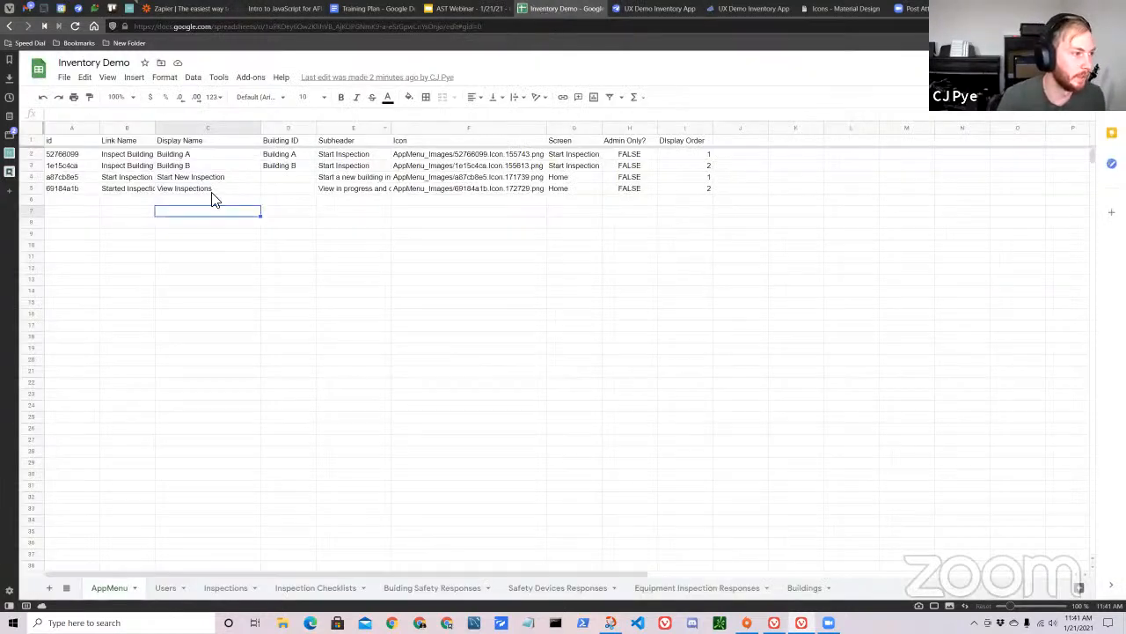
click(195, 181)
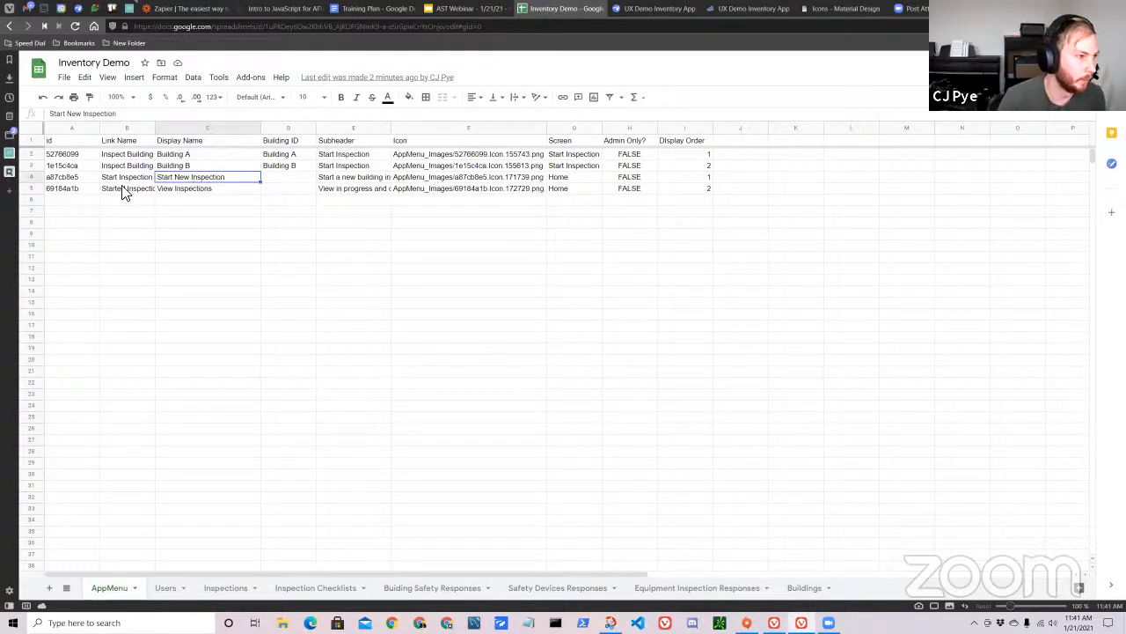
click(130, 179)
drag(156, 128, 213, 130)
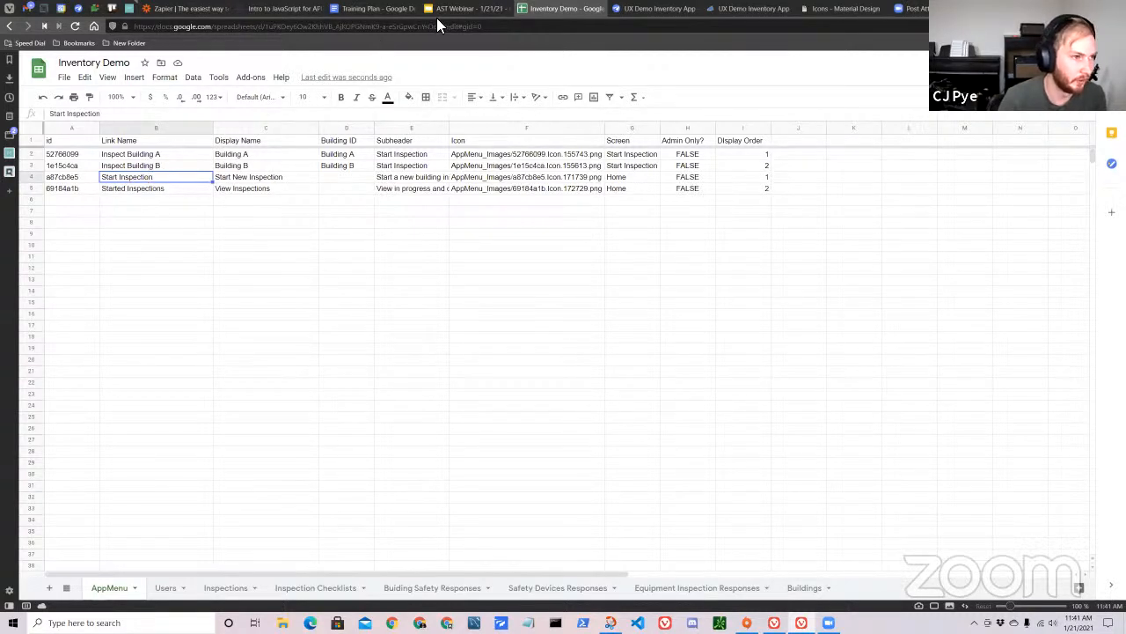
Return to the AppSheet editor, complete the target expression as LINKTOVIEW([Link Name]), and save it.
click(641, 10)
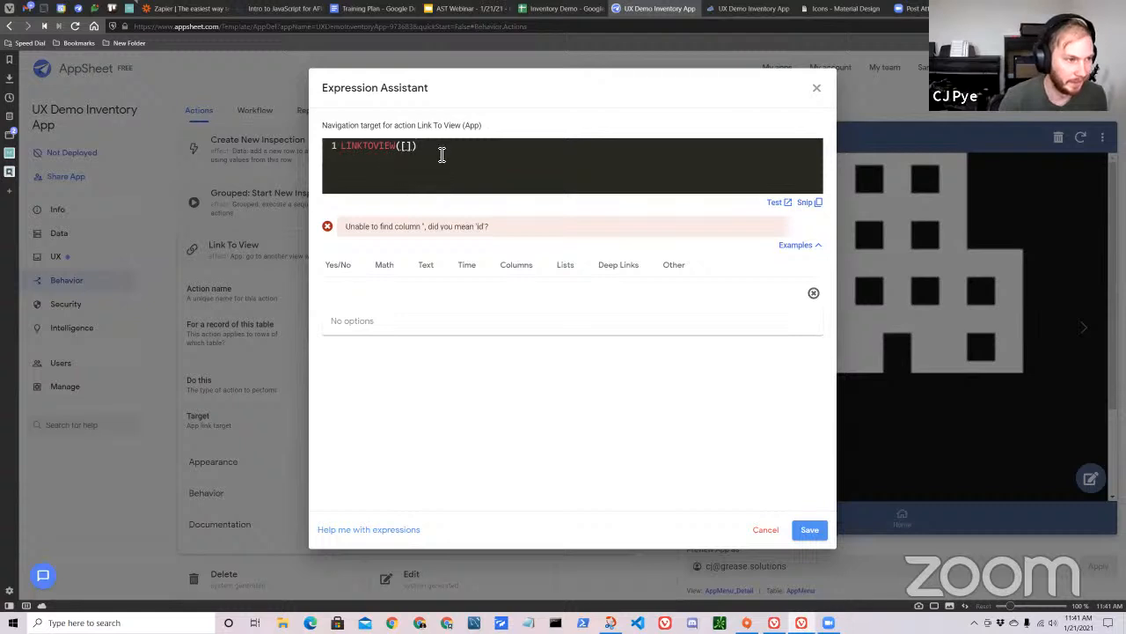
text(Link Name)
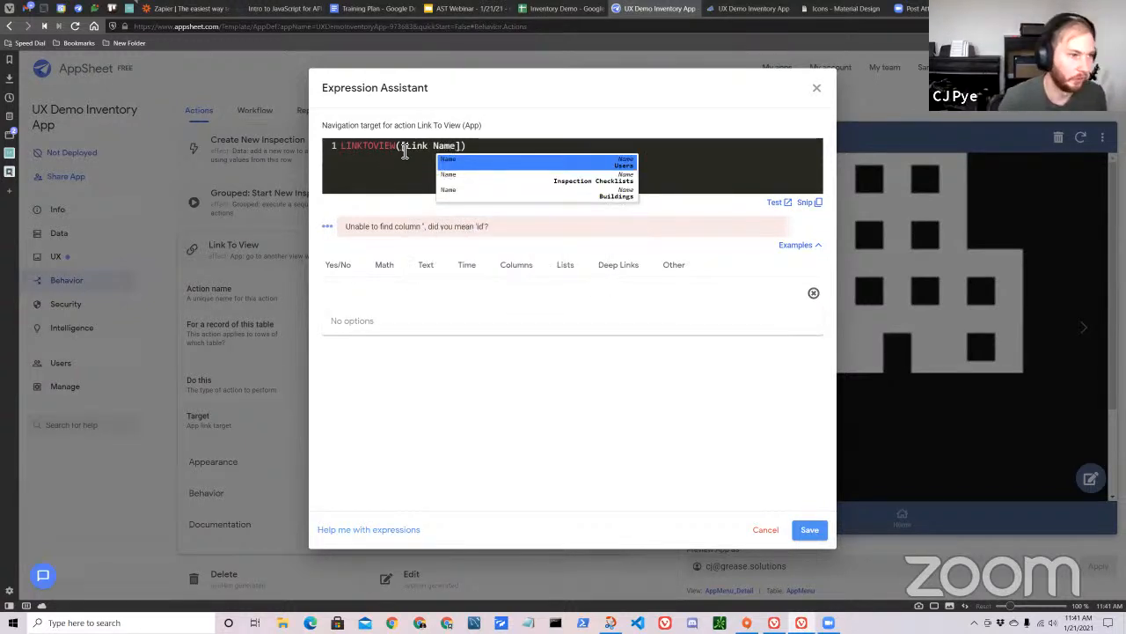
click(519, 172)
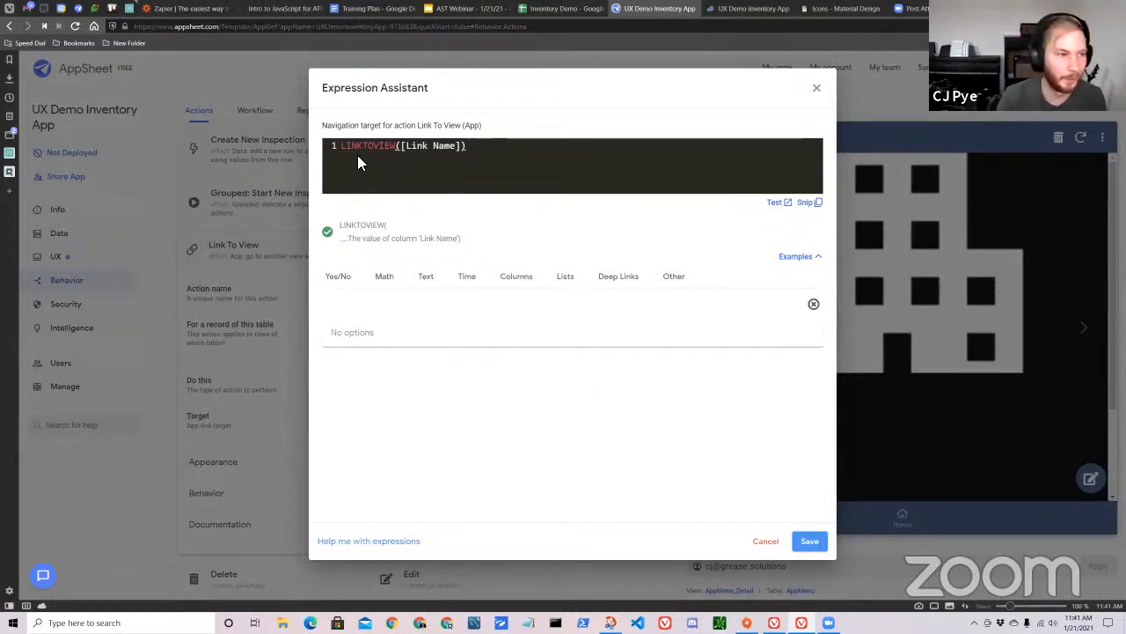
drag(408, 150, 455, 155)
click(461, 153)
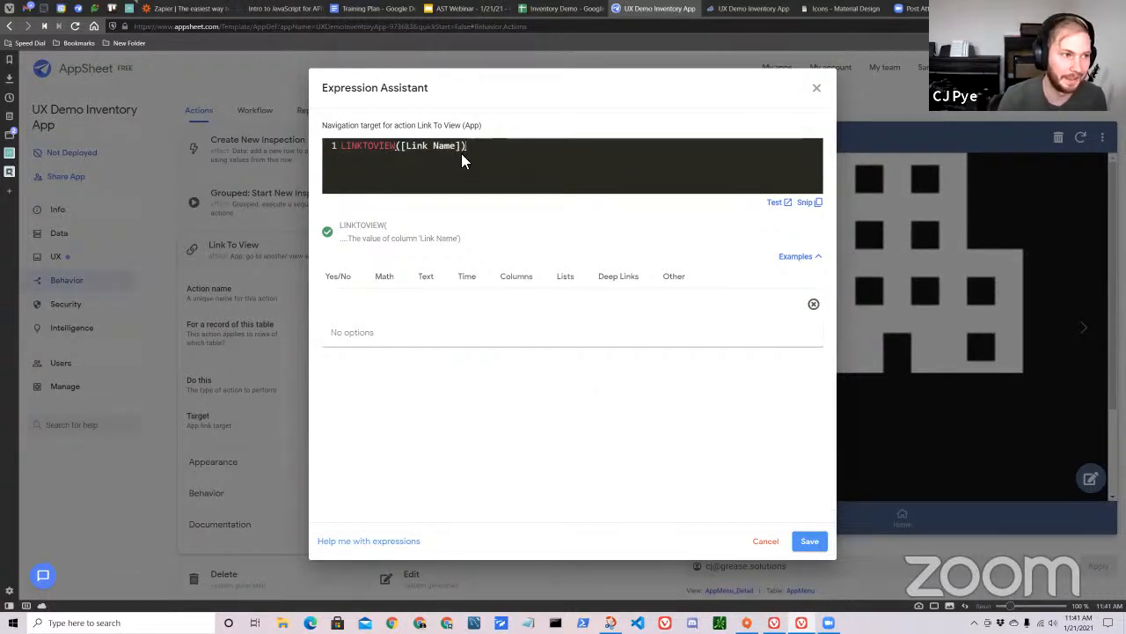
click(807, 541)
Set the Link To View action's prominence to "Do not display" and collapse the action's settings.
scroll(420, 364, up, 2)
scroll(478, 357, down, 4)
scroll(445, 299, down, 3)
scroll(352, 333, up, 3)
click(277, 351)
click(587, 322)
scroll(440, 422, up, 1)
scroll(520, 502, up, 1)
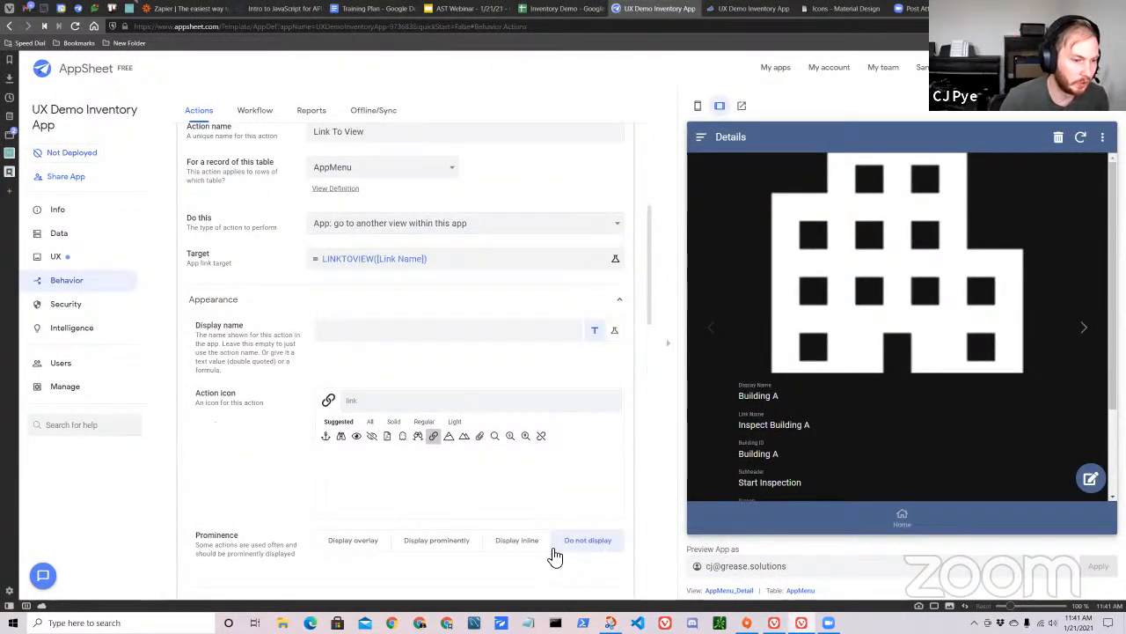
scroll(475, 413, up, 3)
click(393, 312)
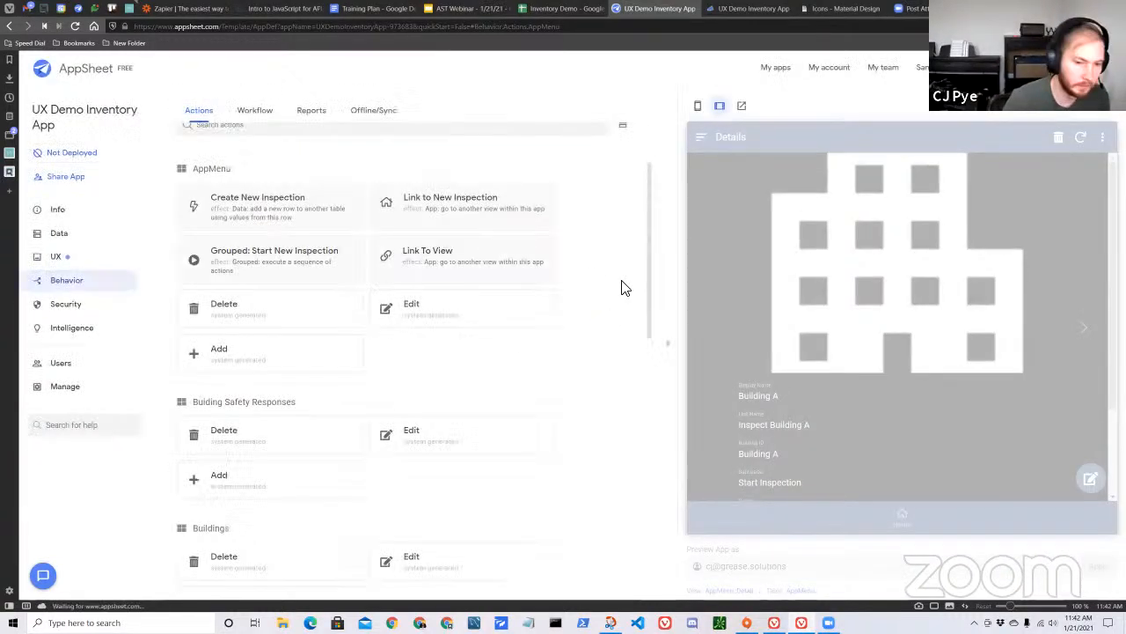
Return the app preview to the Home screen and open the Home view's settings from it.
scroll(521, 347, down, 2)
scroll(564, 422, down, 2)
scroll(534, 423, up, 5)
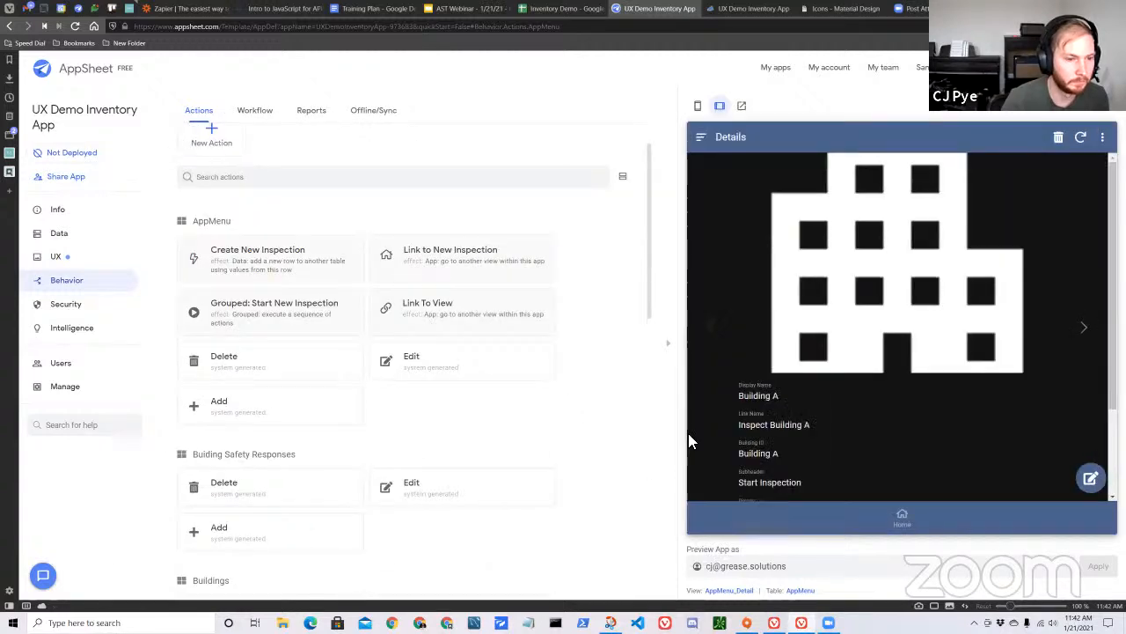
click(795, 508)
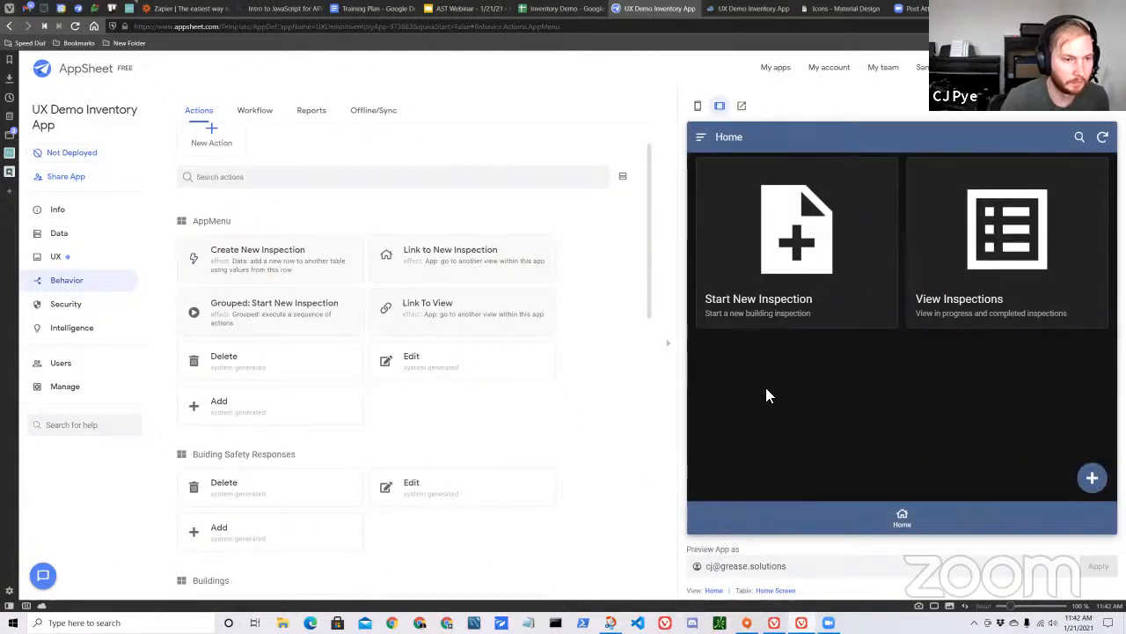
scroll(395, 330, up, 1)
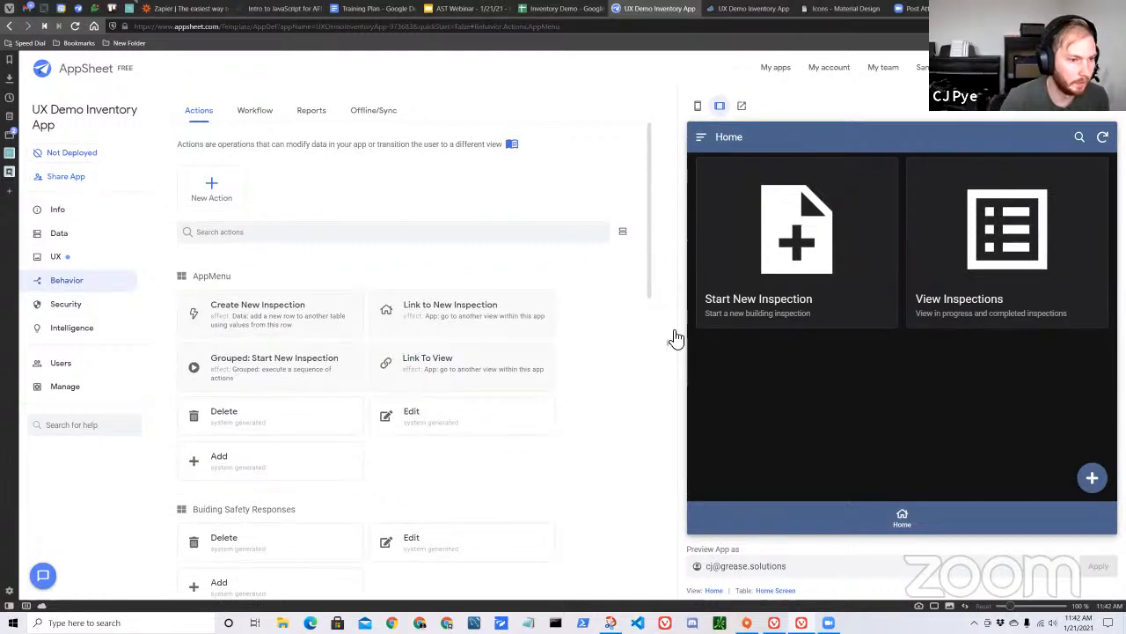
click(714, 591)
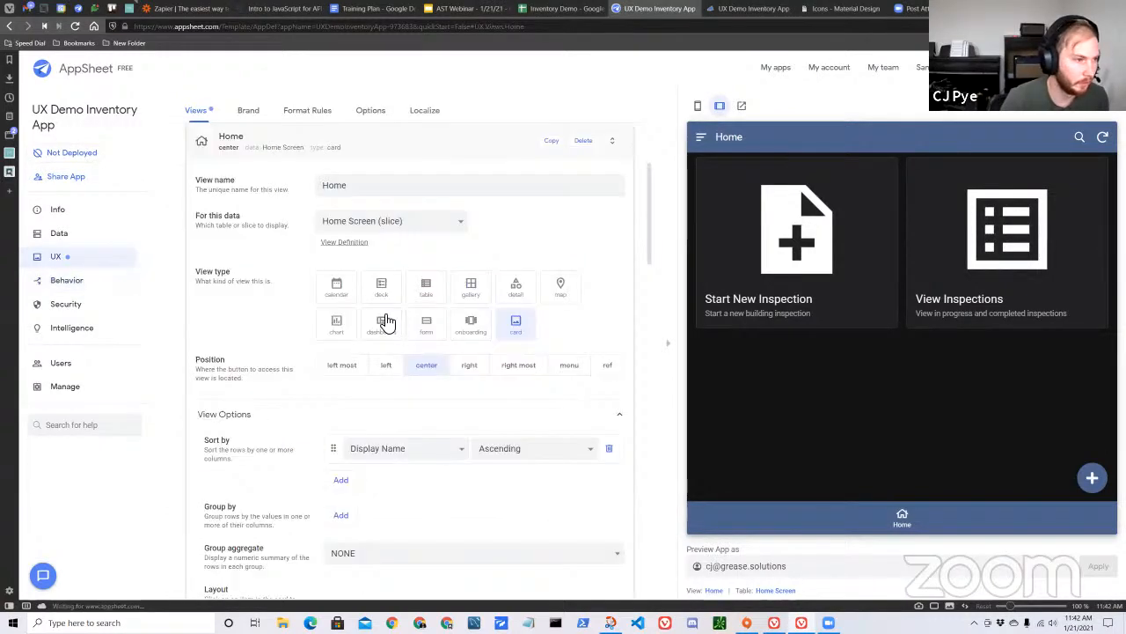
Set the Home view card layout's On Click action to Link To View and collapse the view's settings.
scroll(458, 309, down, 5)
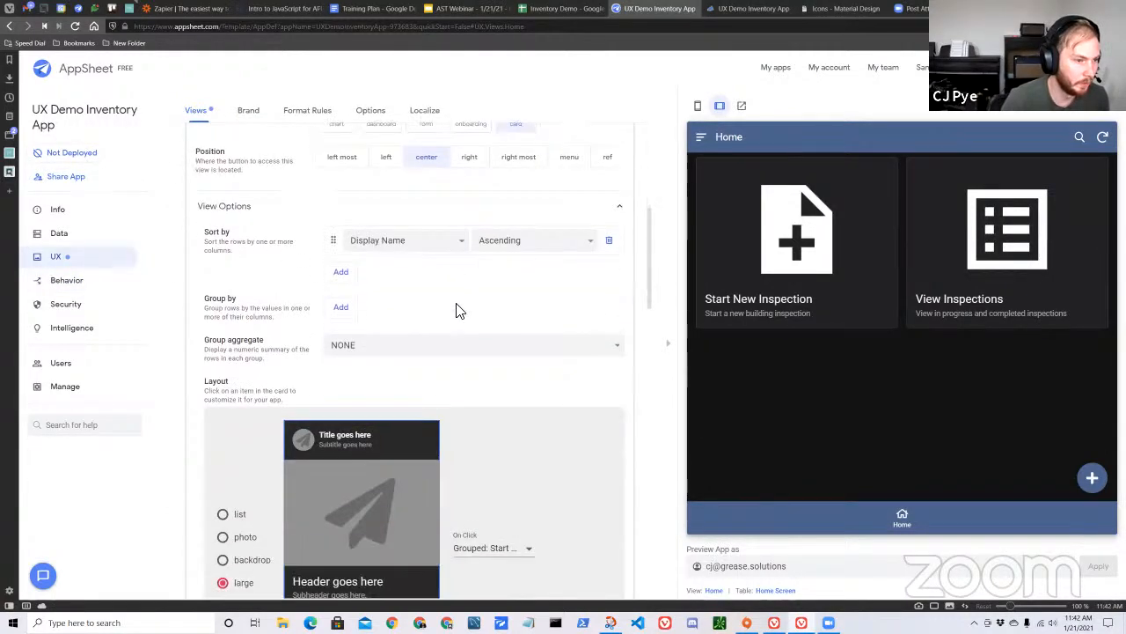
click(508, 382)
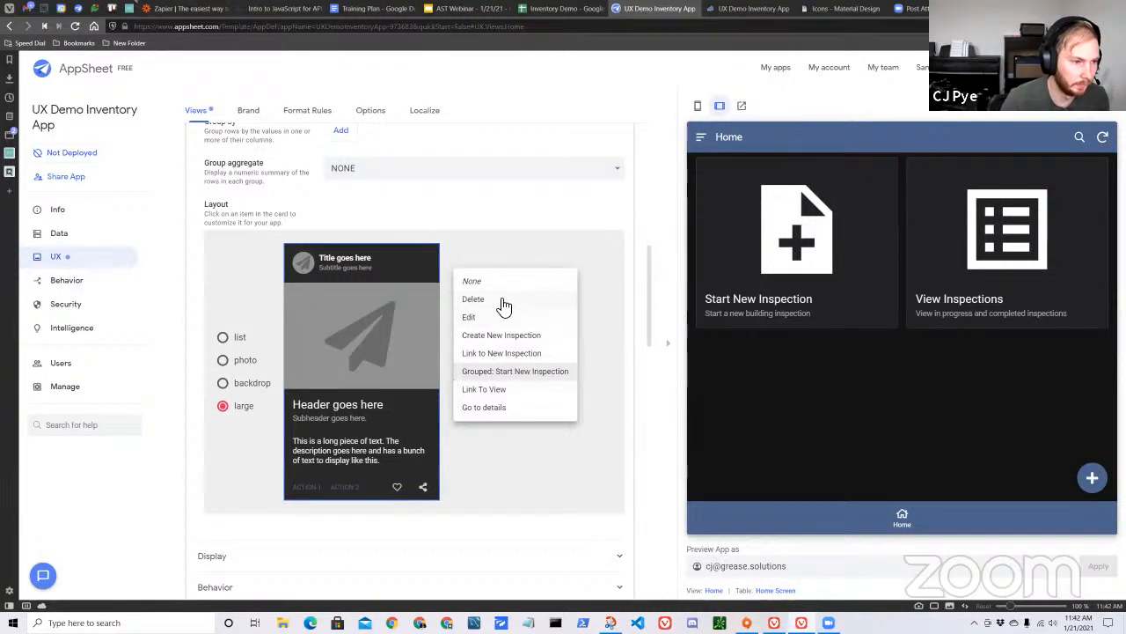
click(494, 390)
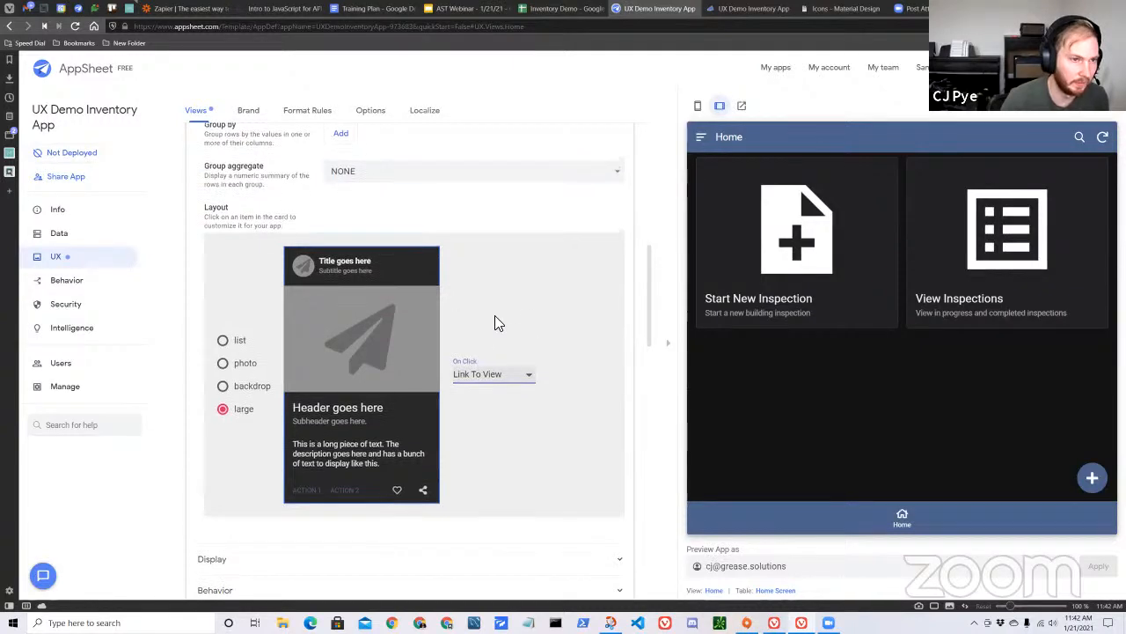
scroll(498, 321, up, 1)
scroll(521, 380, down, 2)
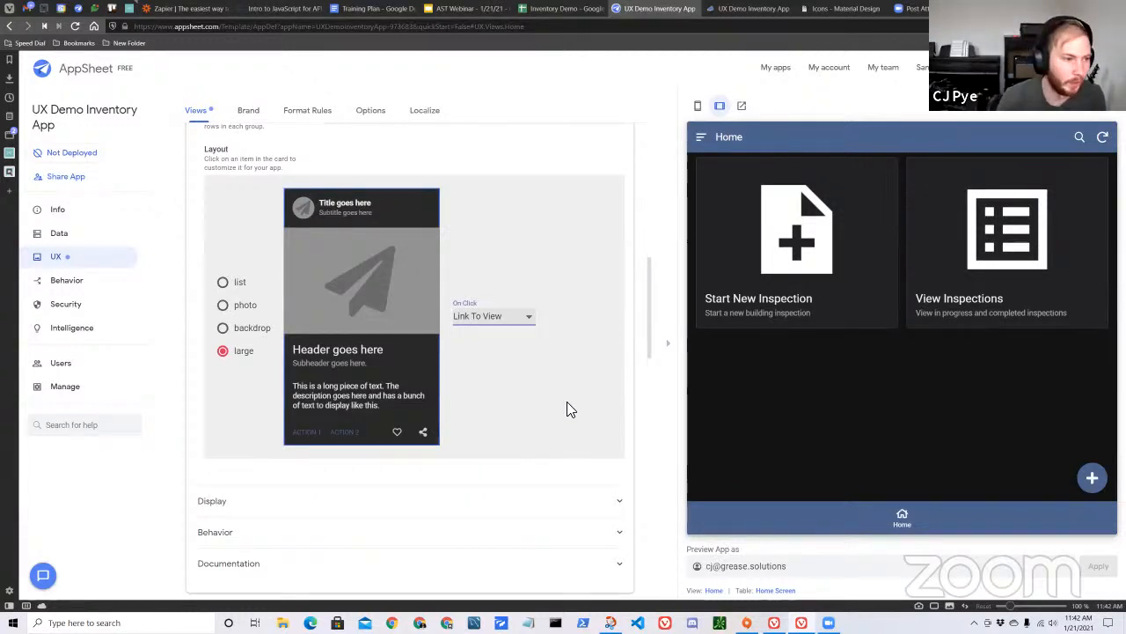
scroll(556, 405, up, 2)
scroll(528, 387, up, 4)
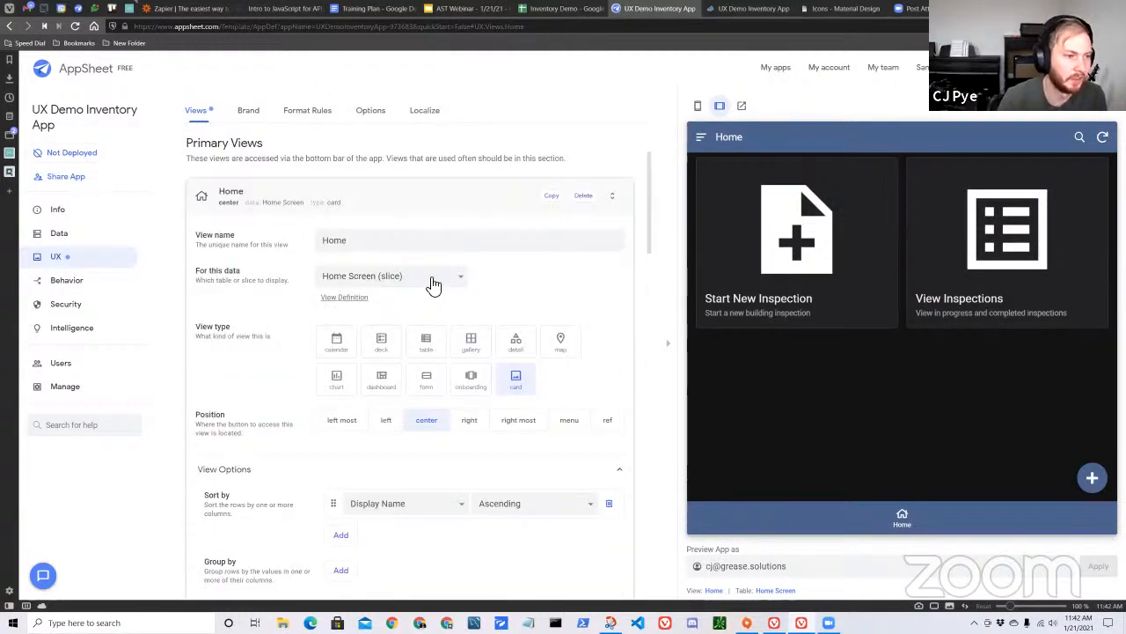
click(514, 207)
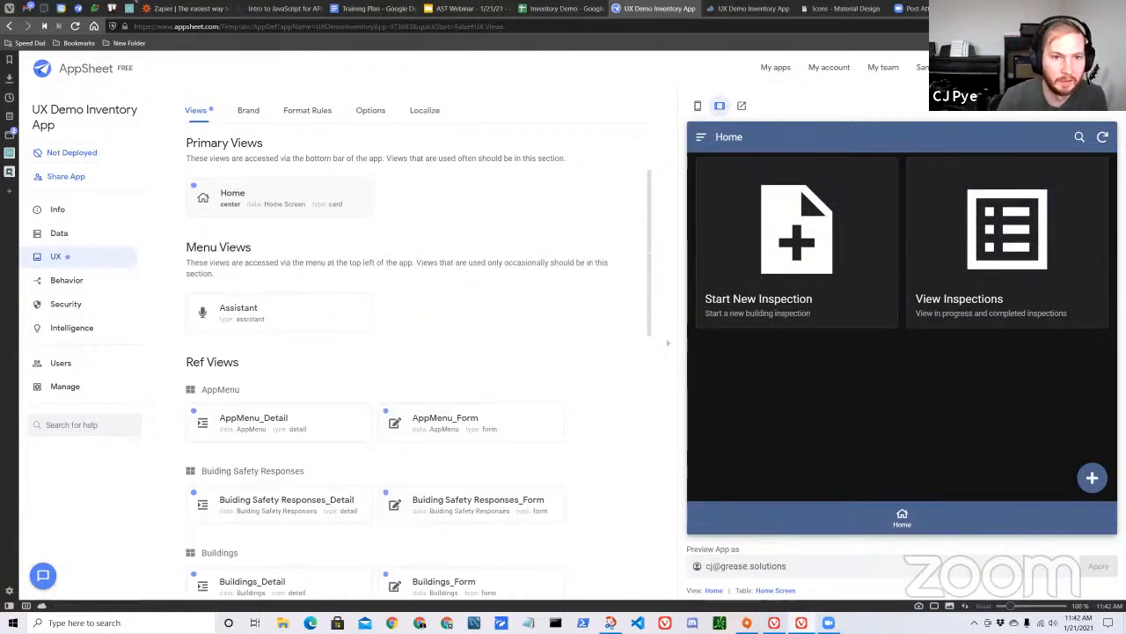
Test the Start New Inspection card in the app preview, go back to Home, and test the card again.
click(789, 255)
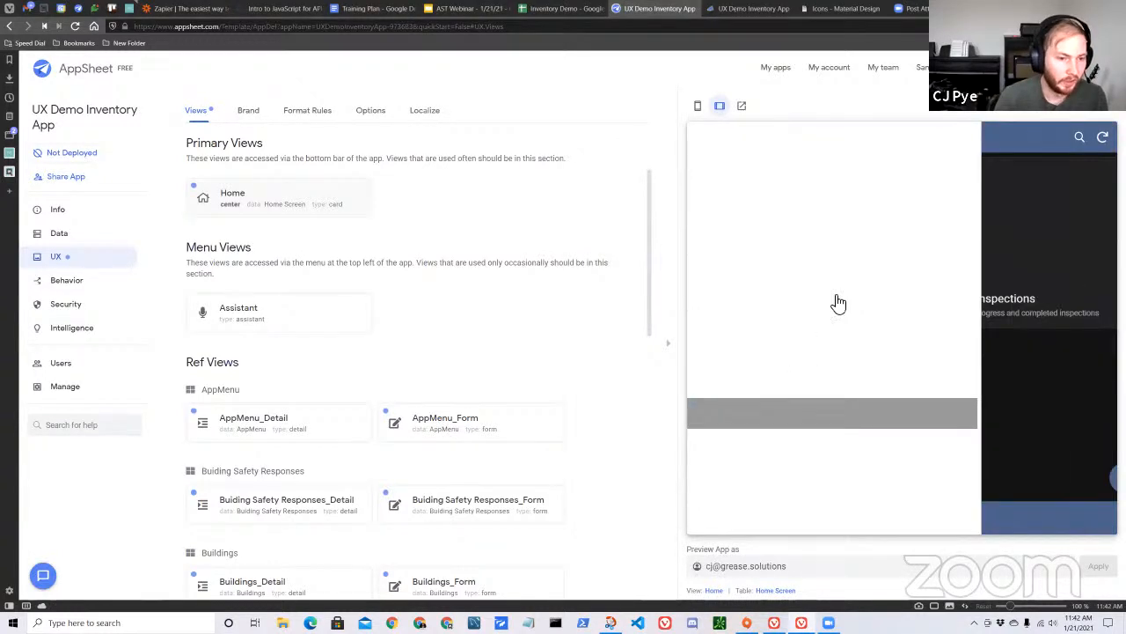
click(790, 288)
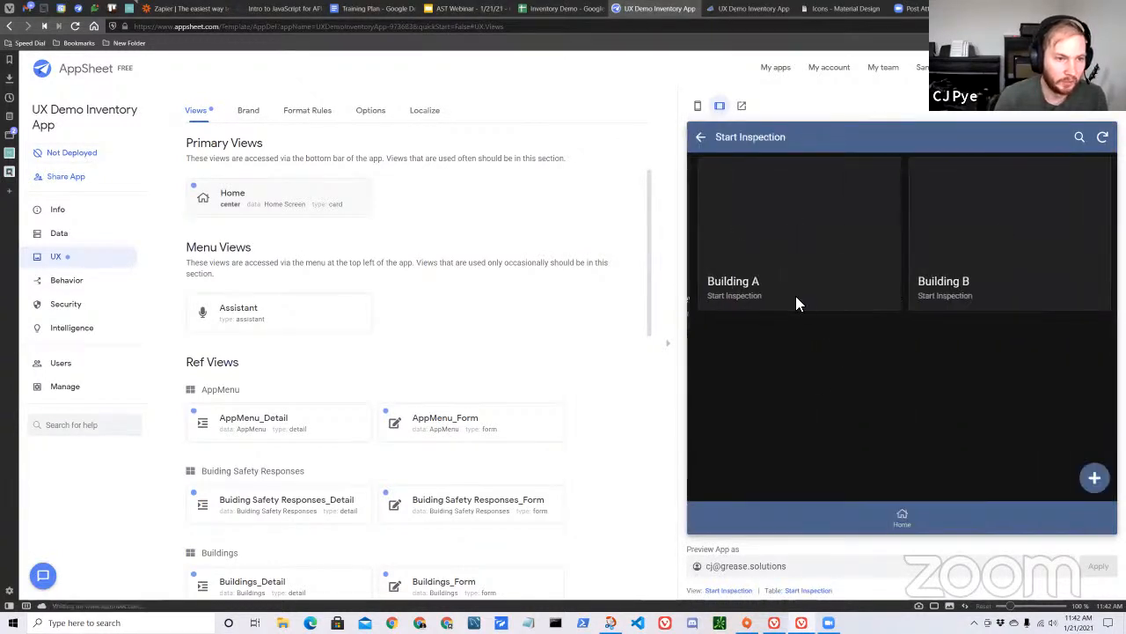
click(703, 138)
click(858, 502)
click(801, 255)
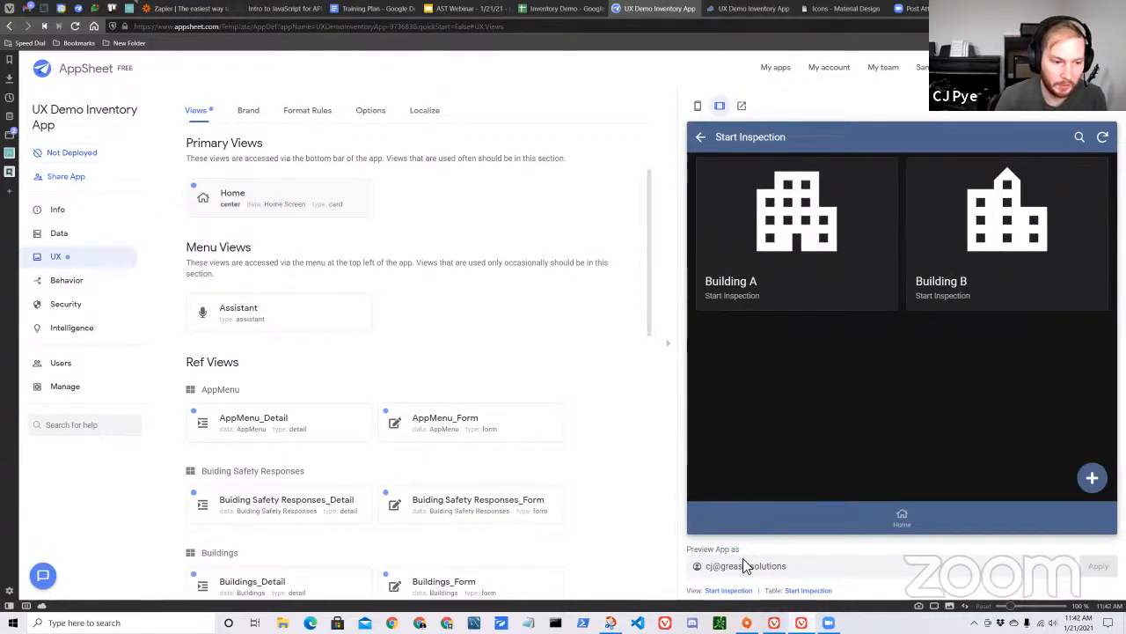
Open the Start Inspection view's settings, check its card layout's On Click action, and collapse the view's settings.
click(735, 591)
scroll(502, 413, down, 3)
scroll(518, 427, down, 2)
click(509, 320)
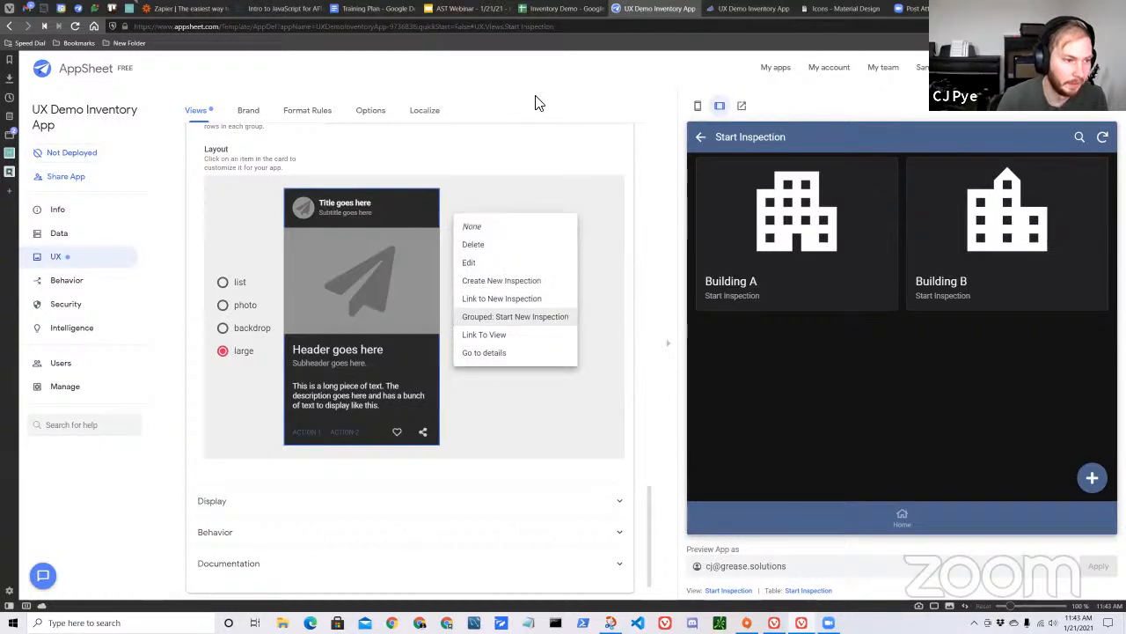
click(539, 123)
scroll(398, 290, up, 8)
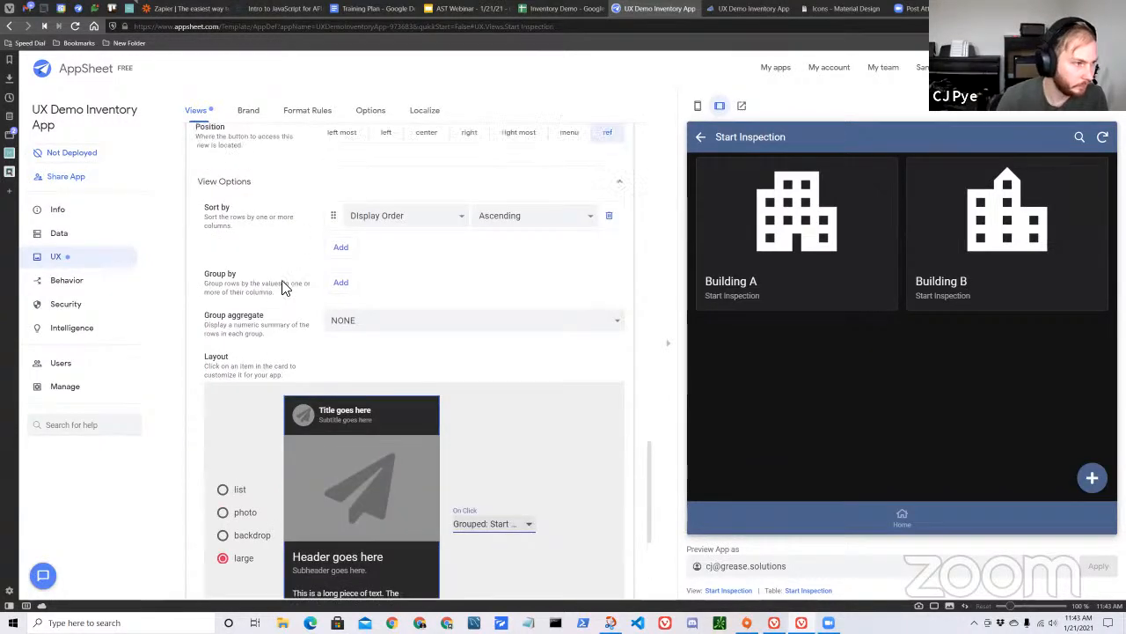
click(280, 249)
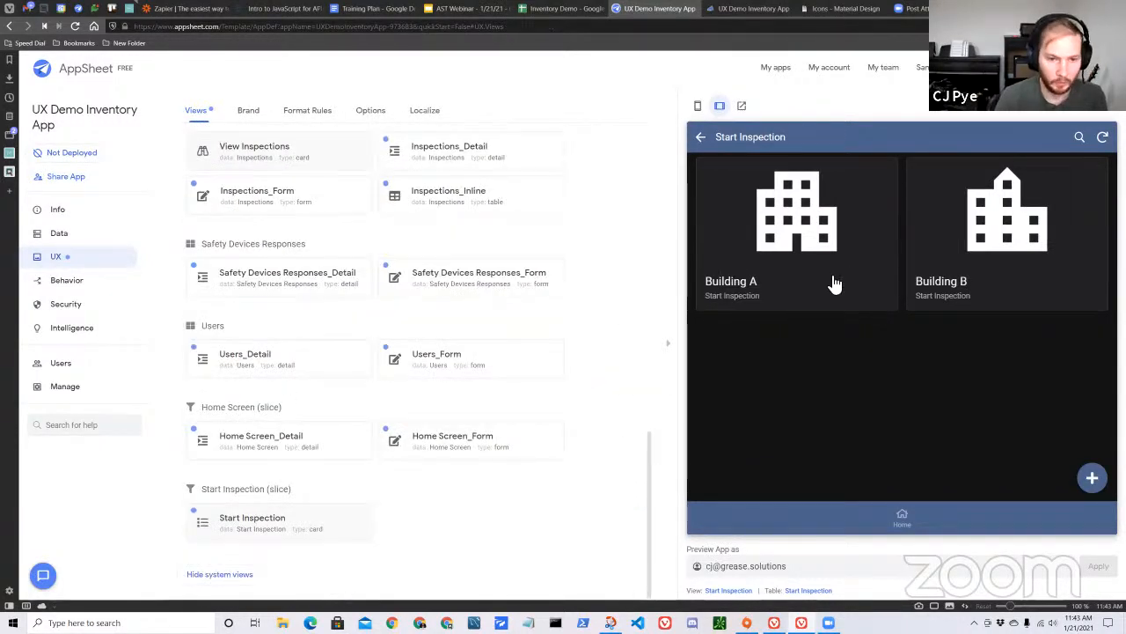
Return the preview to Home and test the View Inspections card twice, going back to Home each time.
click(893, 521)
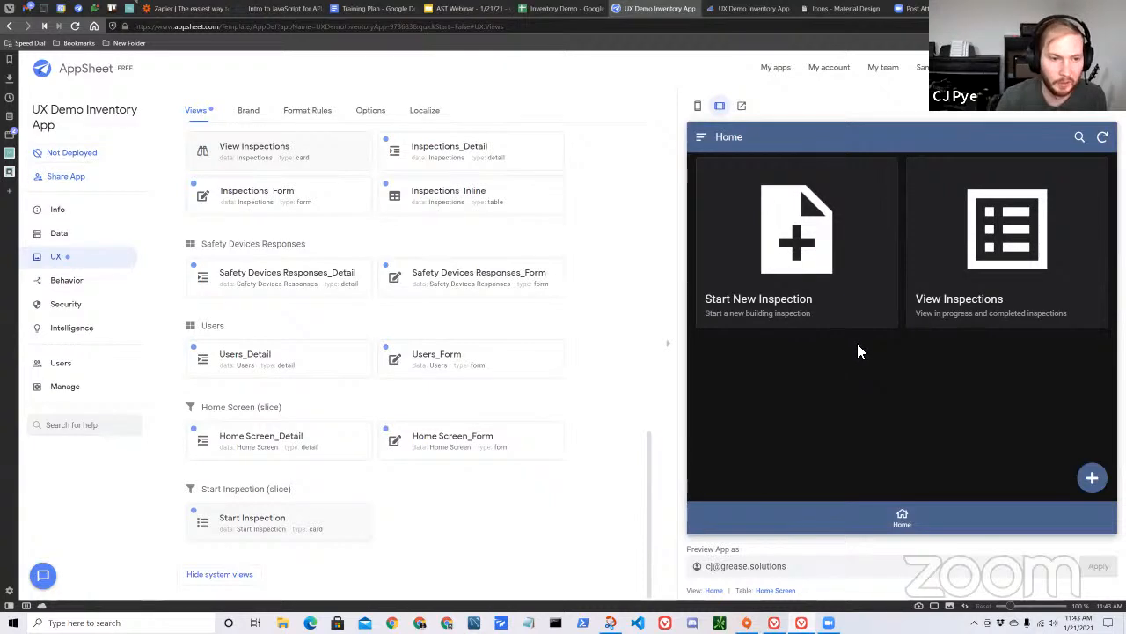
click(1011, 277)
click(702, 137)
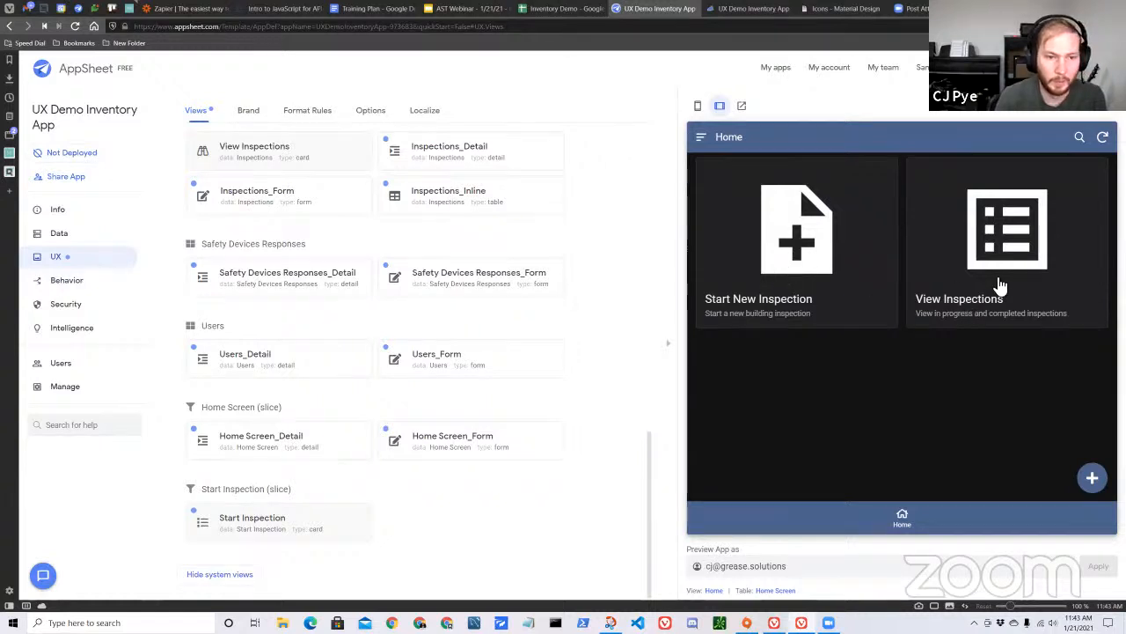
scroll(188, 276, up, 3)
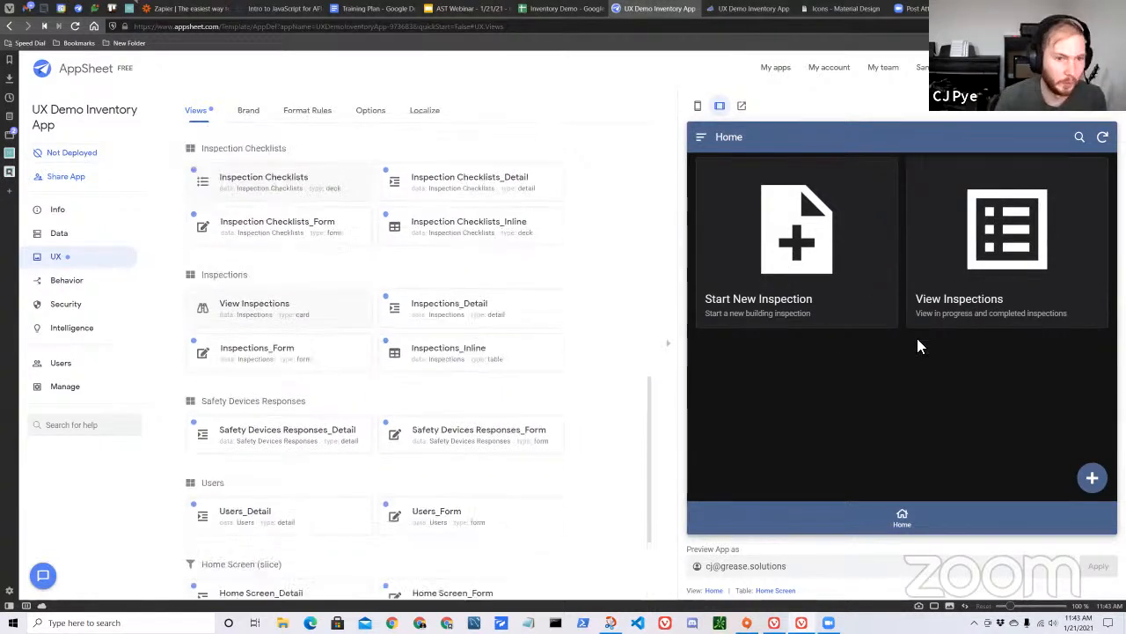
click(984, 291)
click(702, 137)
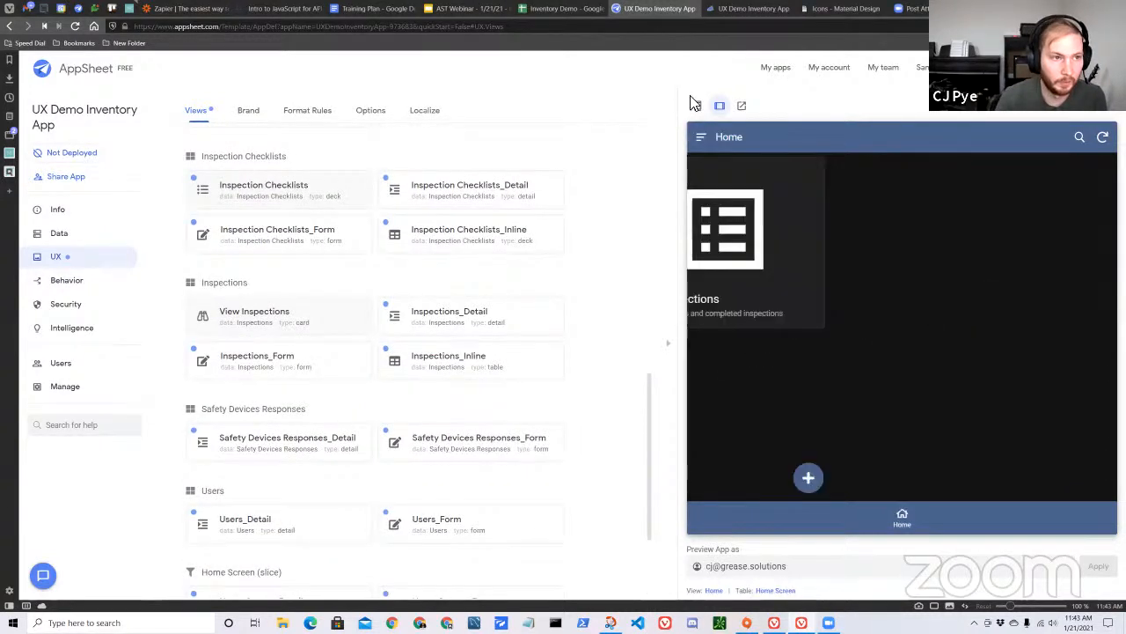
Switch to the Inventory Demo sheet, check the View Inspections row's link name, and return to the AppSheet editor.
click(563, 8)
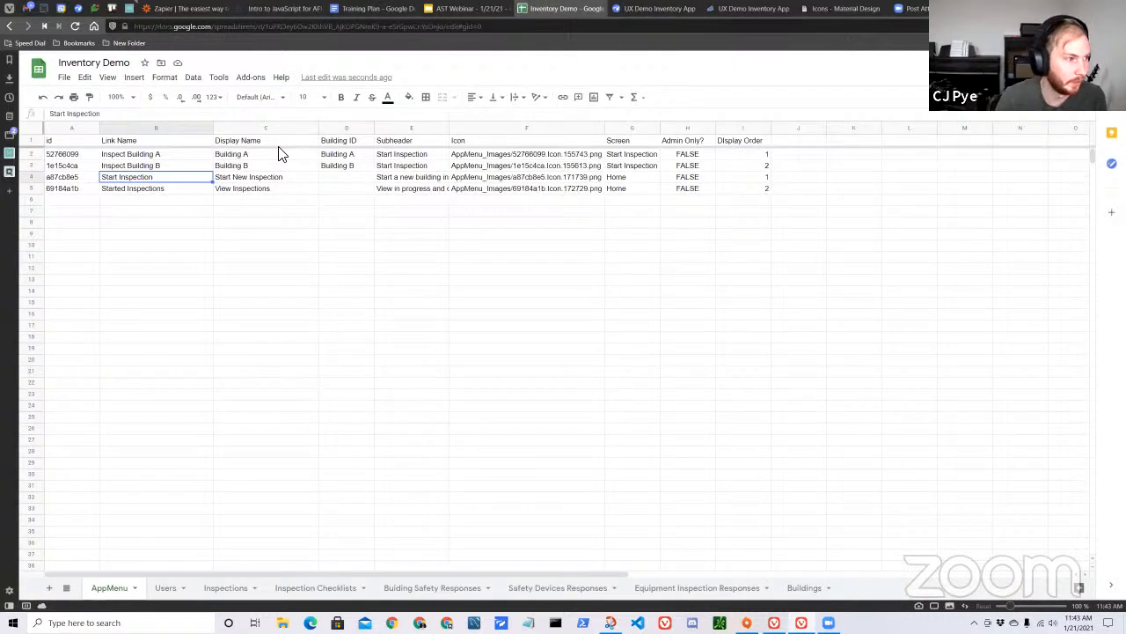
click(195, 191)
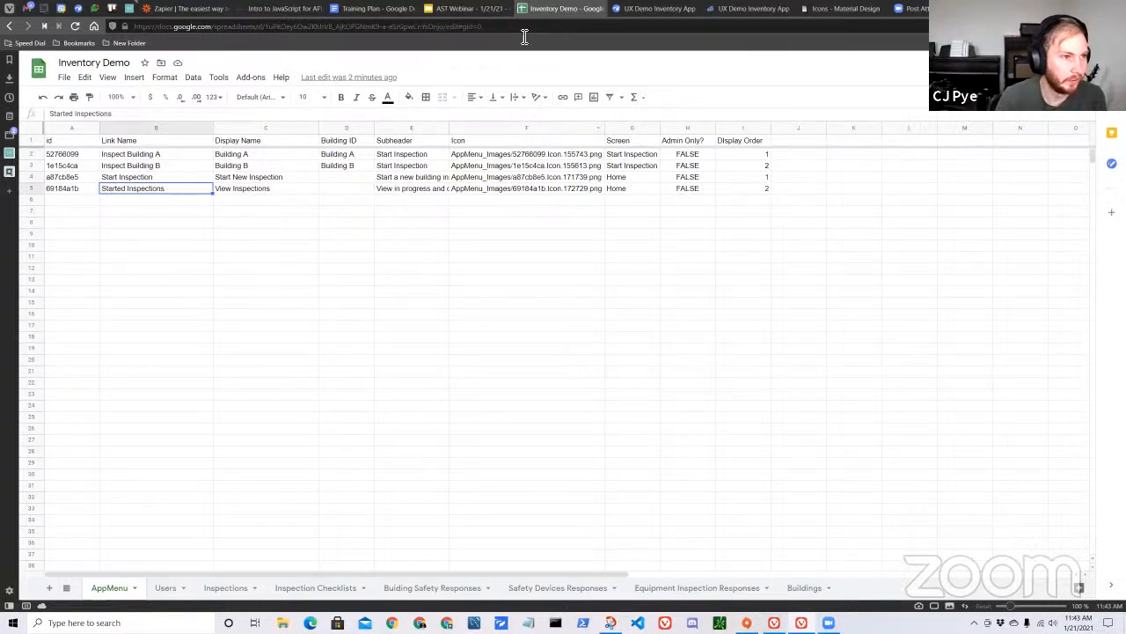
click(652, 11)
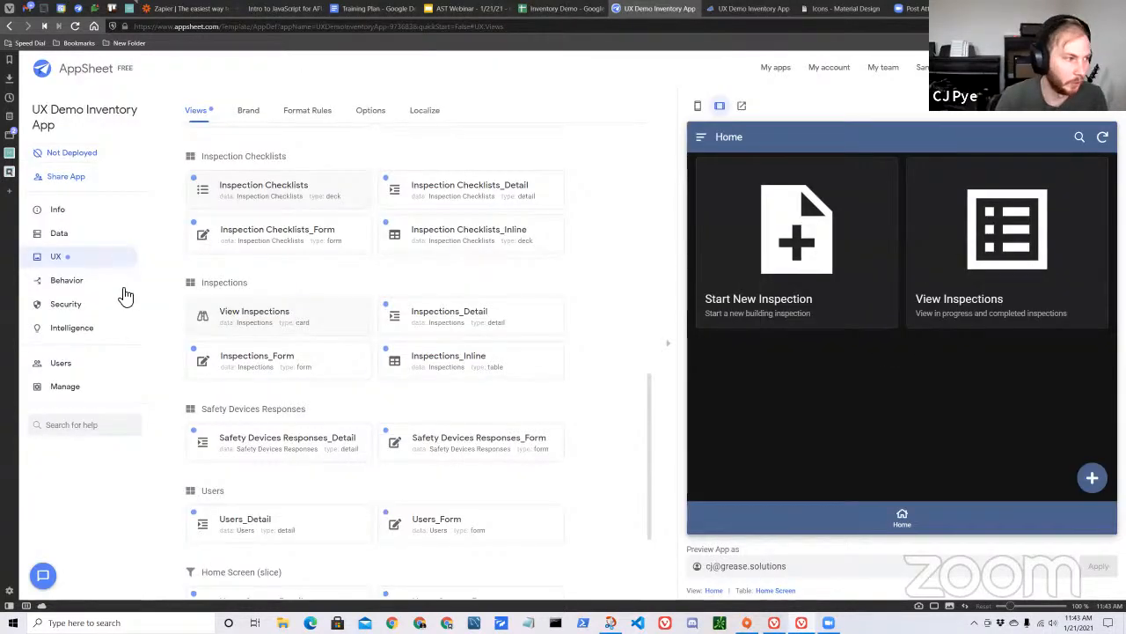
Rename the View Inspections view under the Inspections table to "Started Inspections" and collapse its settings.
scroll(359, 365, up, 6)
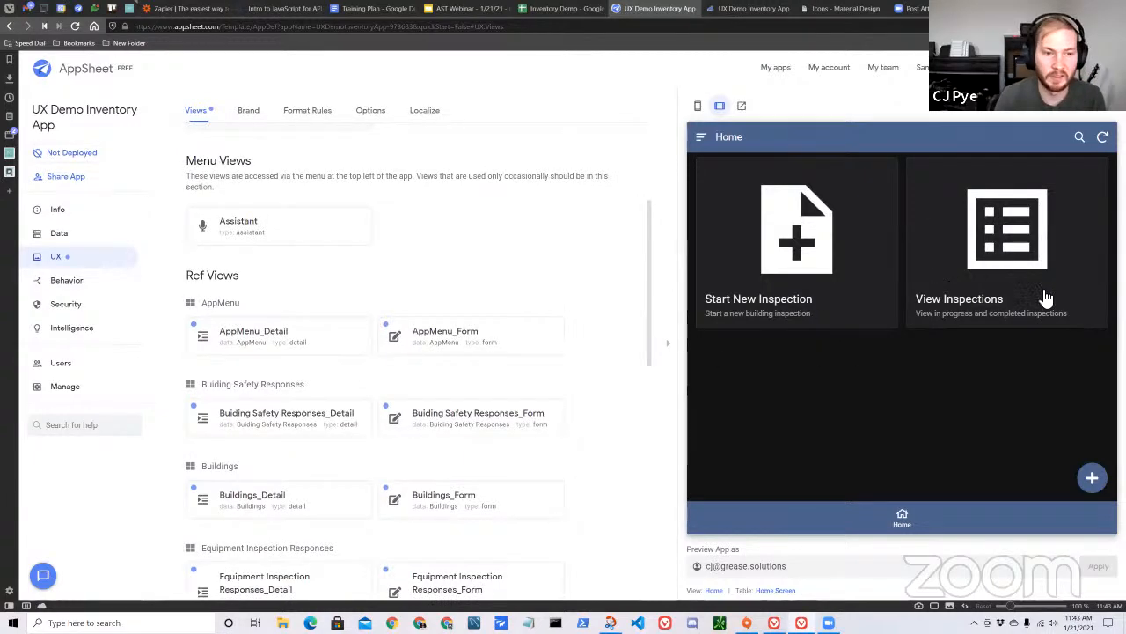
scroll(407, 387, down, 6)
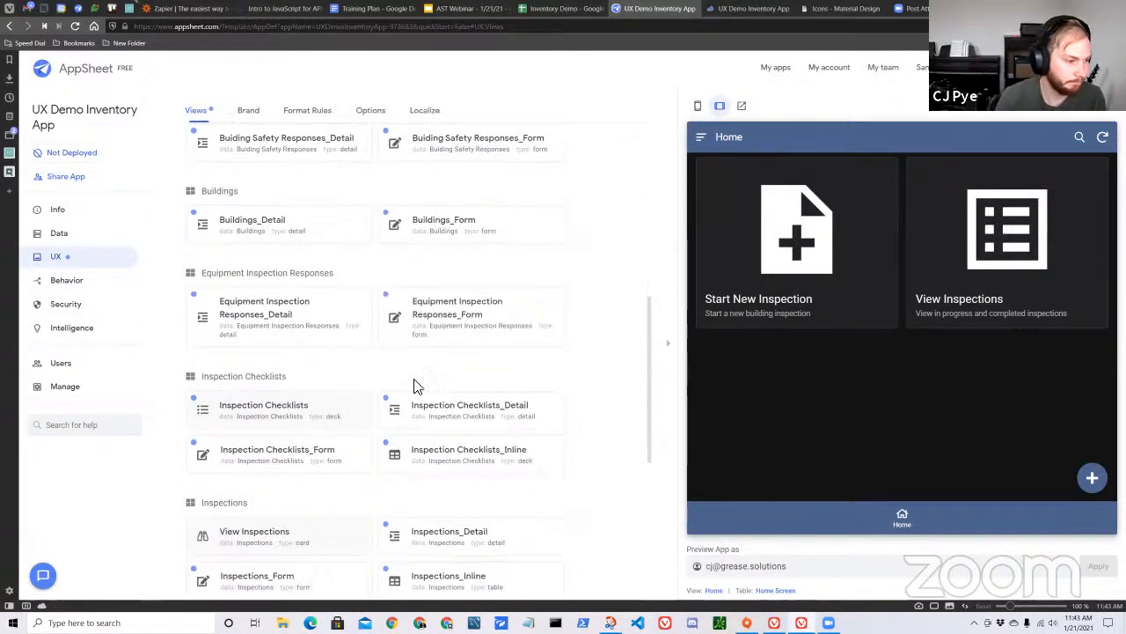
click(323, 323)
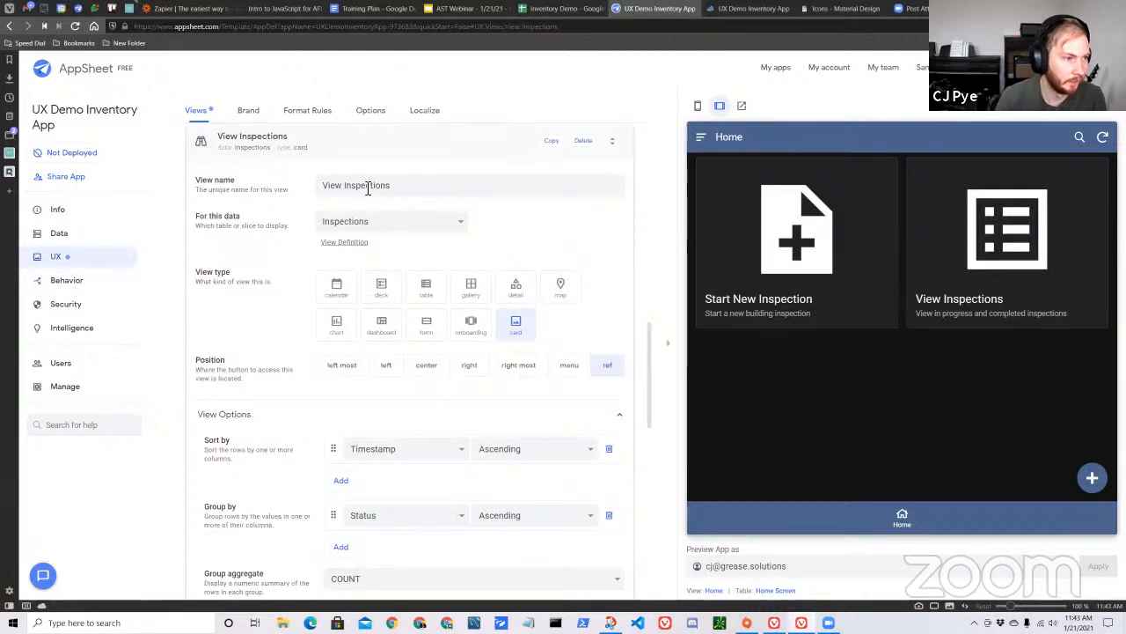
key(BackSpace)
key(BackSpace)
key(BackSpace)
key(BackSpace)
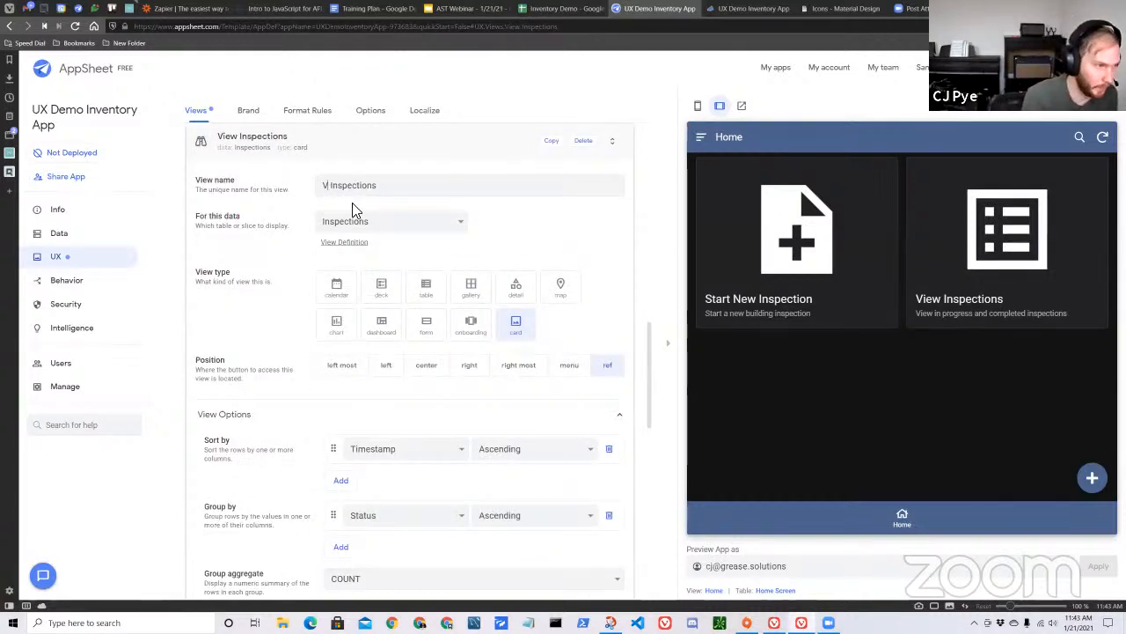
text(SDI)
key(BackSpace)
text(ta)
key(BackSpace)
key(BackSpace)
key(BackSpace)
text(tarted)
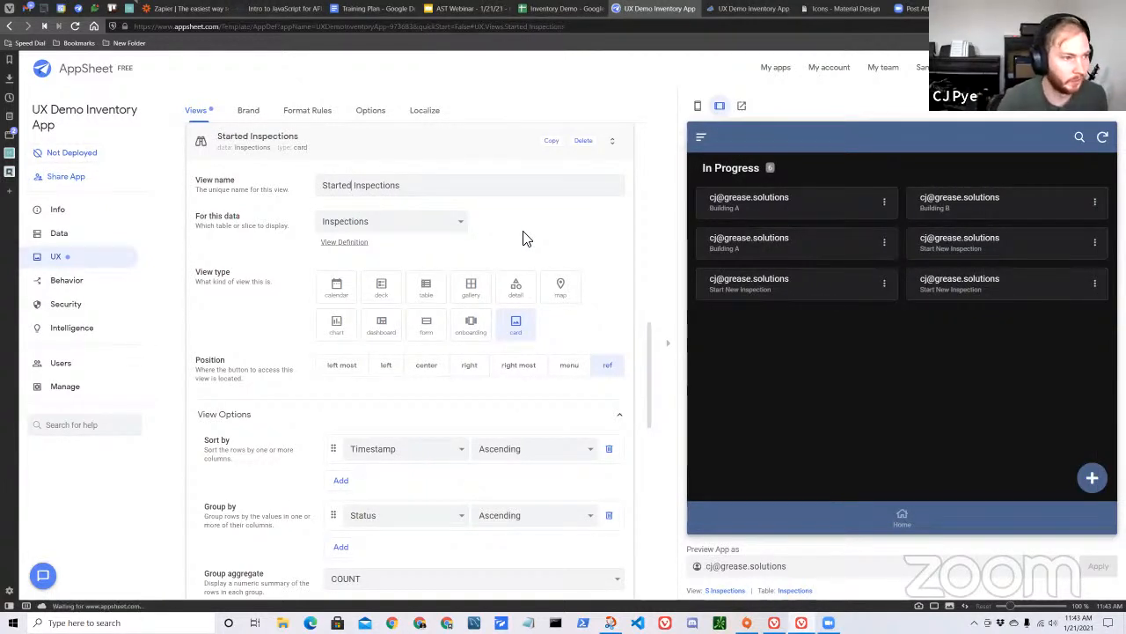
click(453, 150)
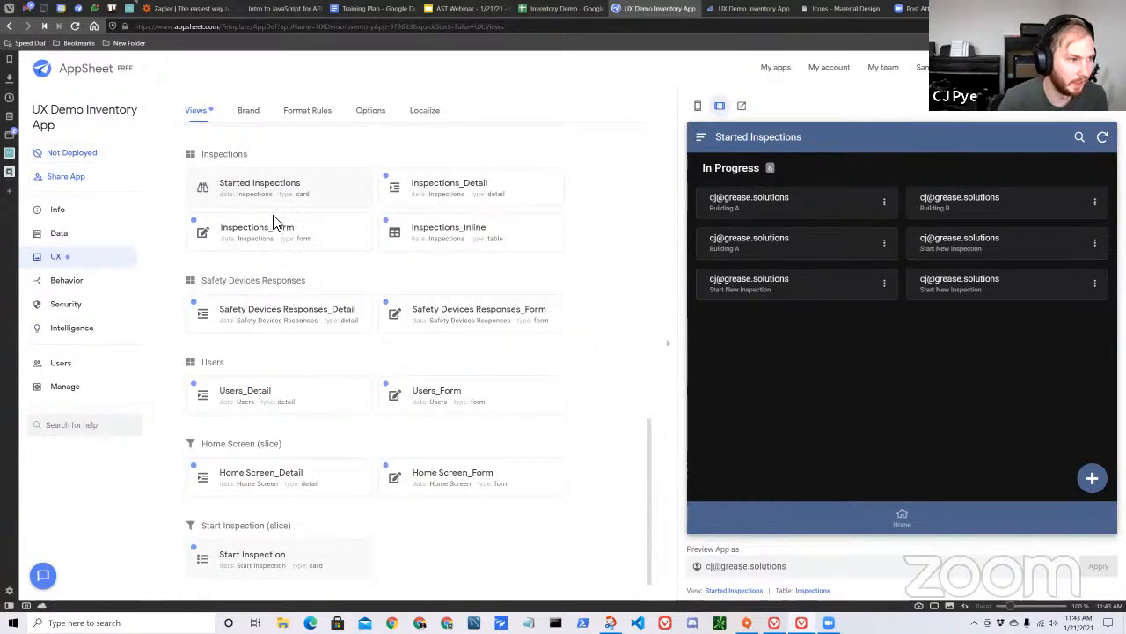
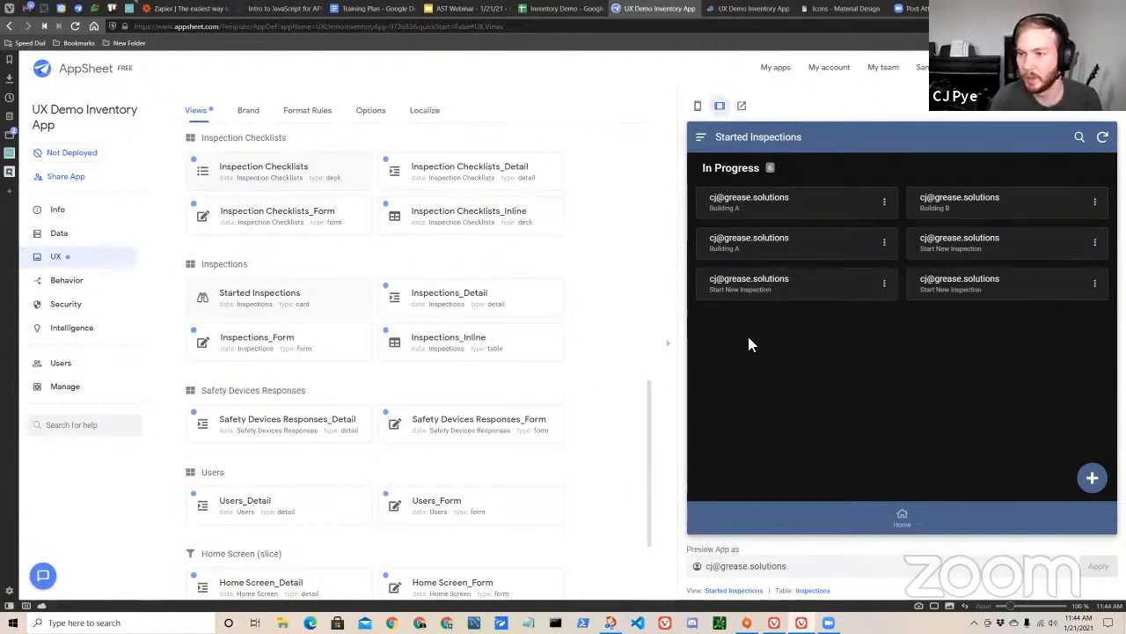
Open the AppSheetTraining helper panel, check its schema list, and look through its saved expression snippets.
click(1115, 62)
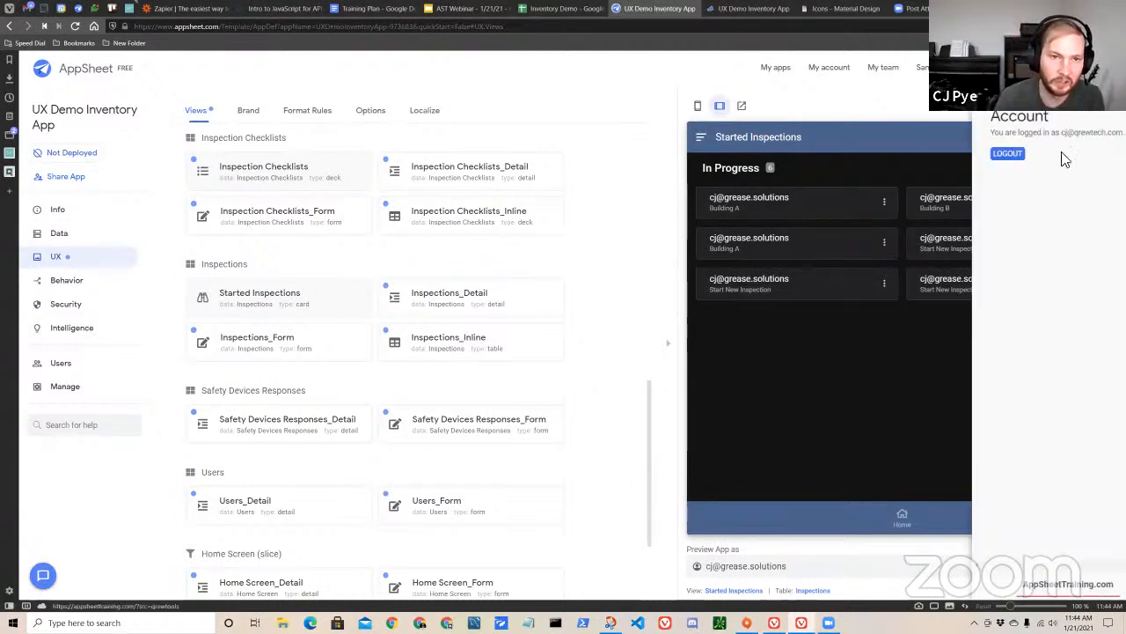
click(1012, 90)
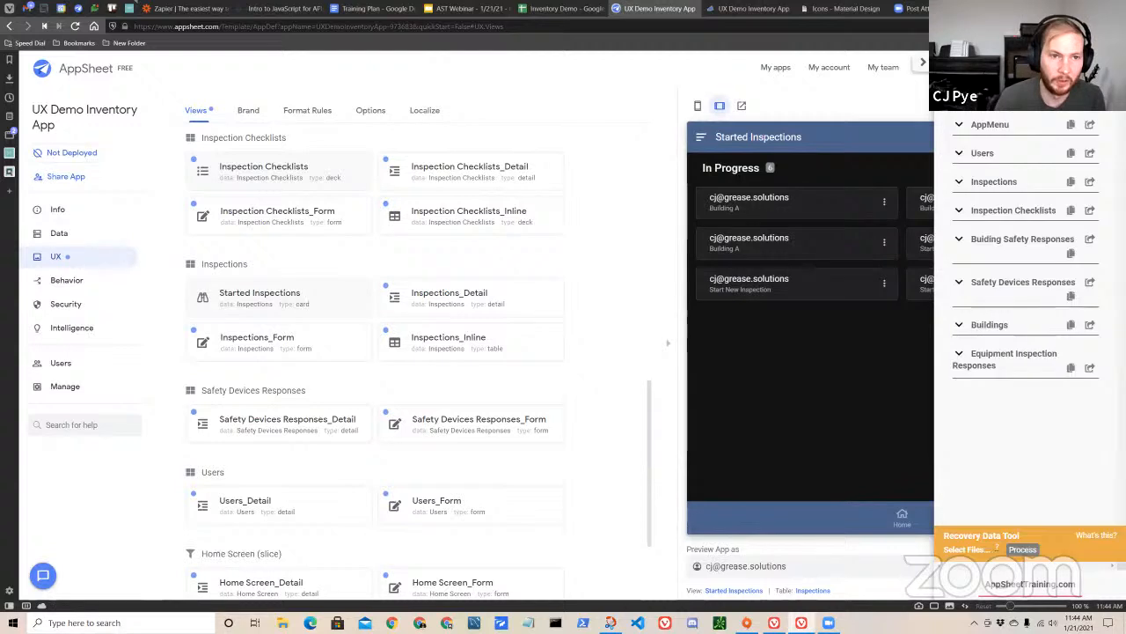
click(924, 62)
click(1115, 63)
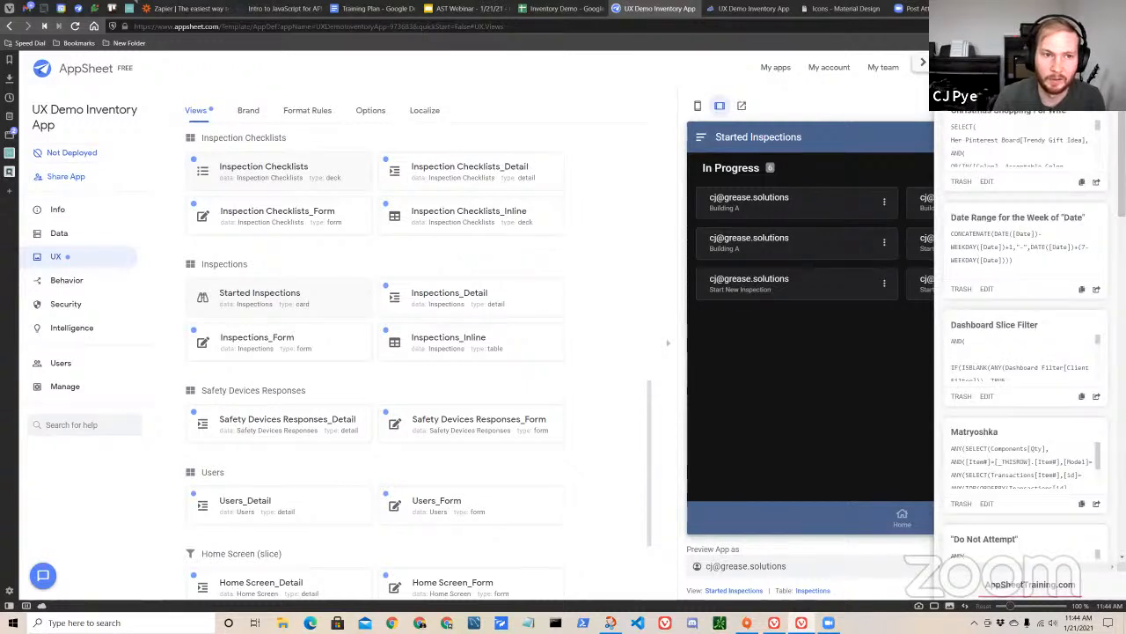
scroll(1019, 255, down, 1)
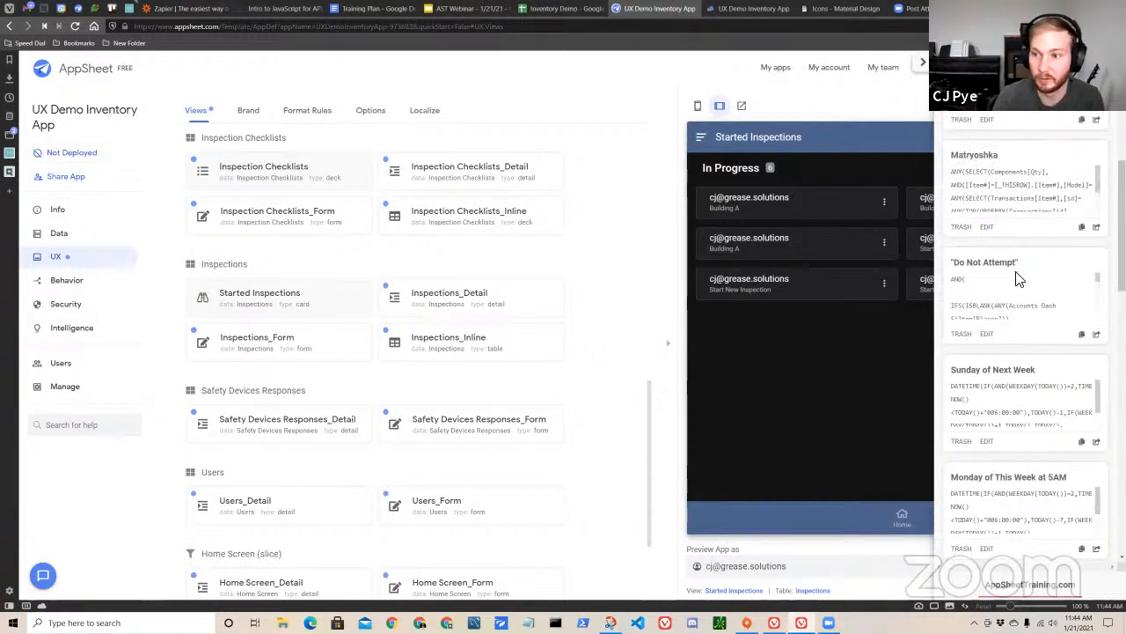
scroll(1017, 273, up, 3)
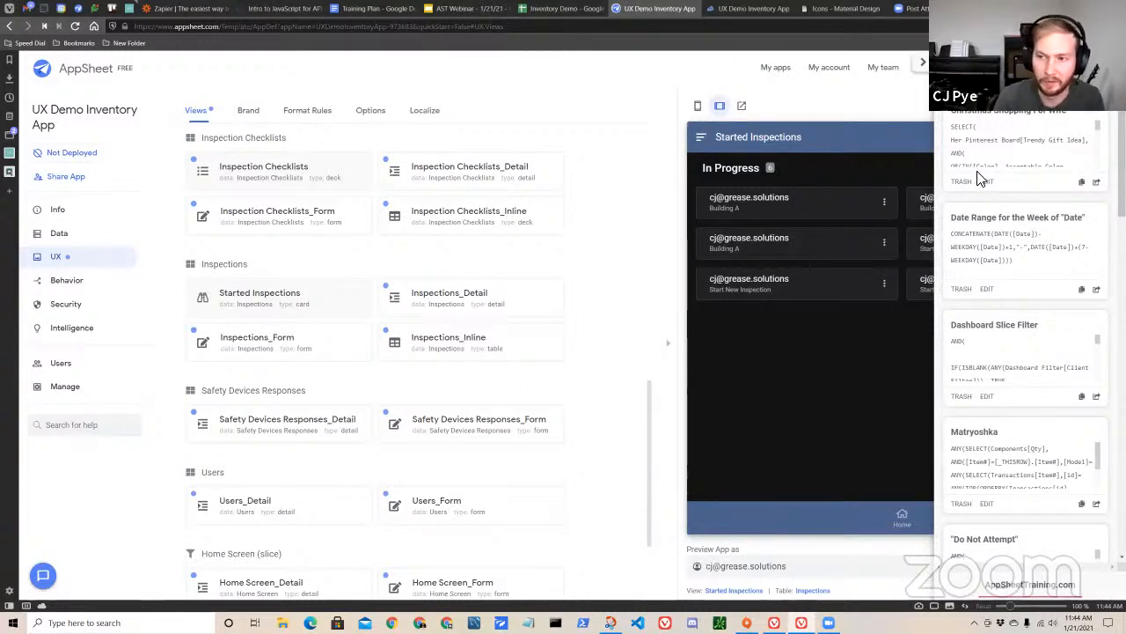
Check which account is logged in to the helper panel and return to its saved snippets.
click(1010, 92)
triple_click(978, 133)
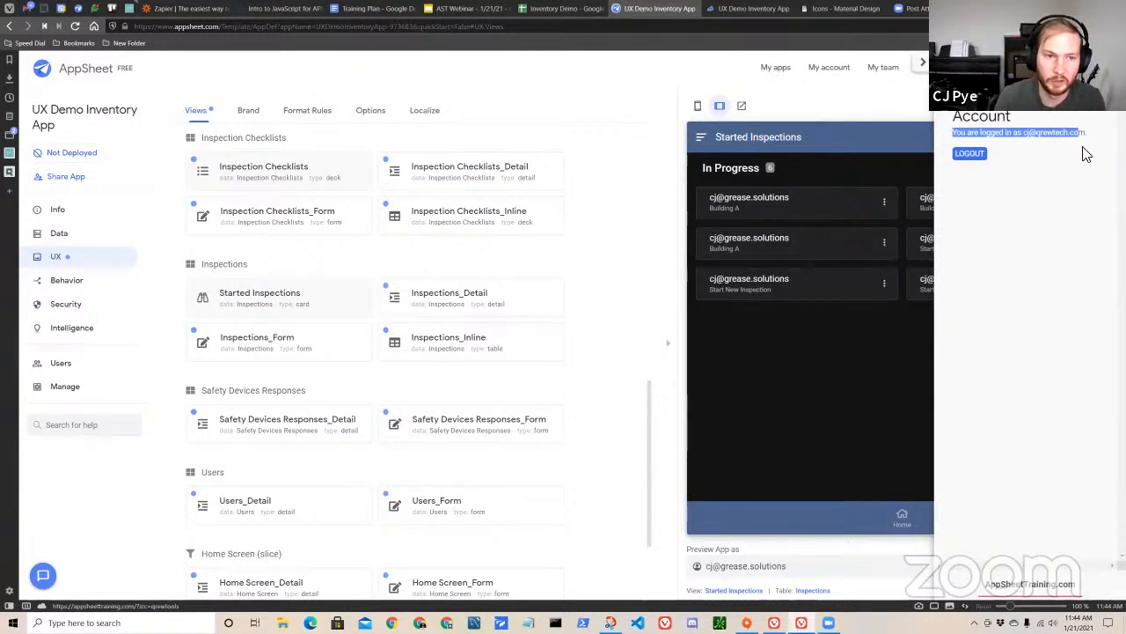
click(1063, 138)
click(1021, 107)
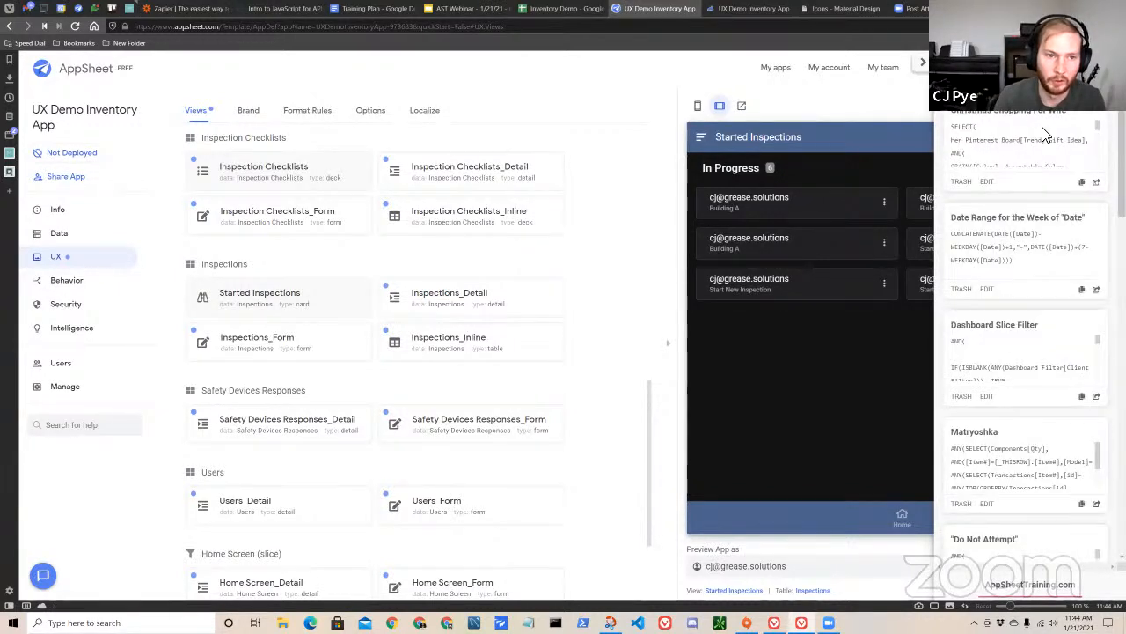
Show the app's schema in the helper panel and inspect the columns of the Users and Inspections tables, collapsing each again.
click(995, 99)
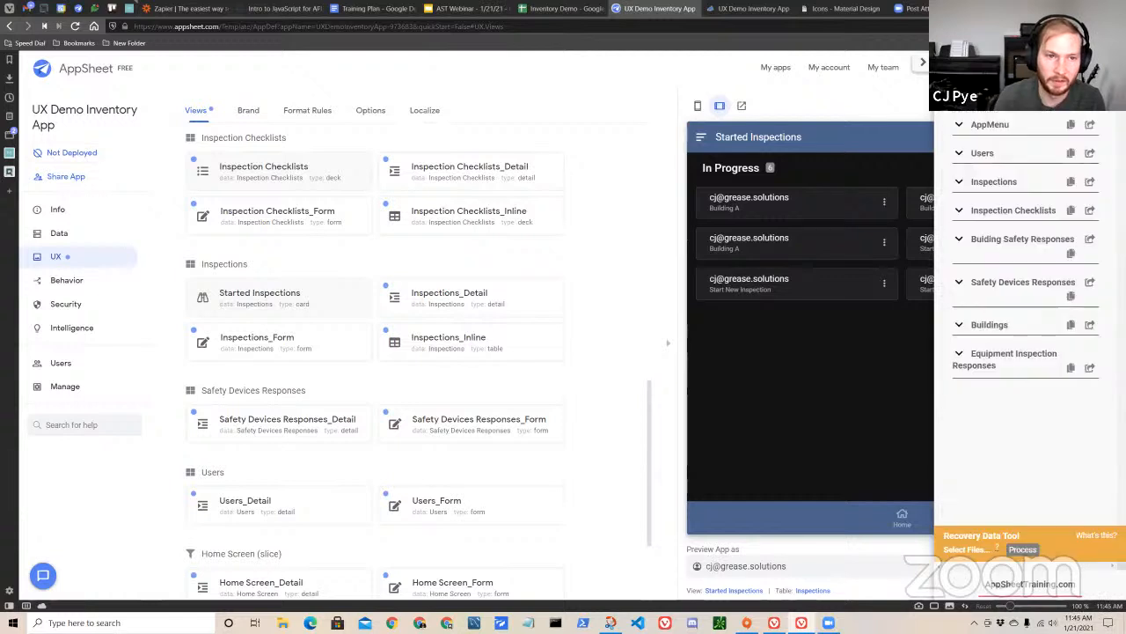
click(958, 156)
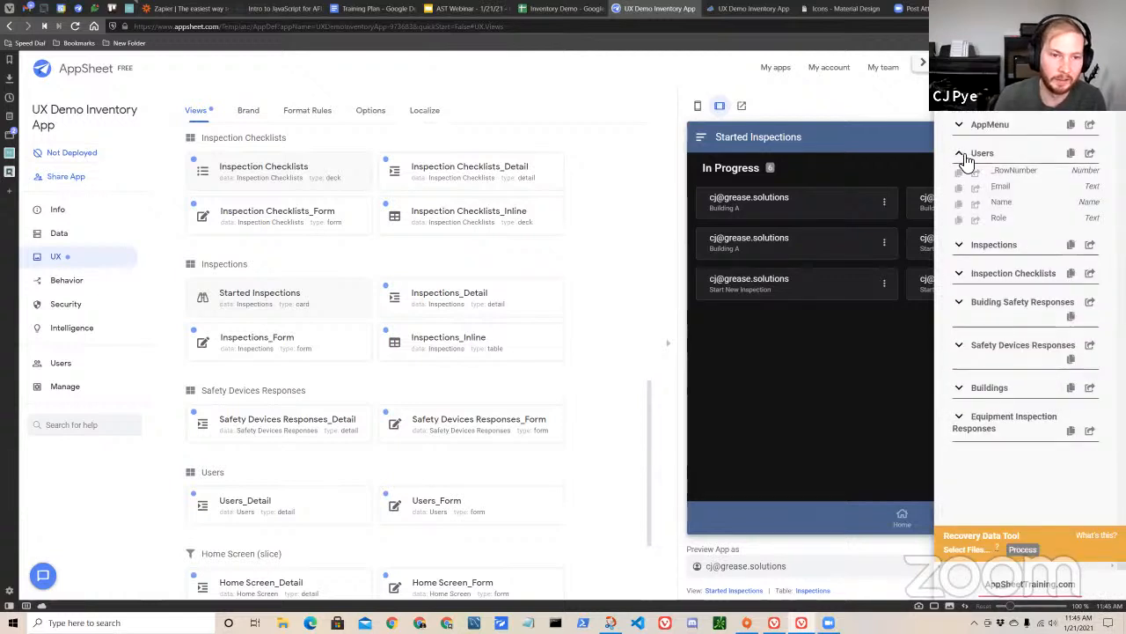
click(959, 156)
click(960, 185)
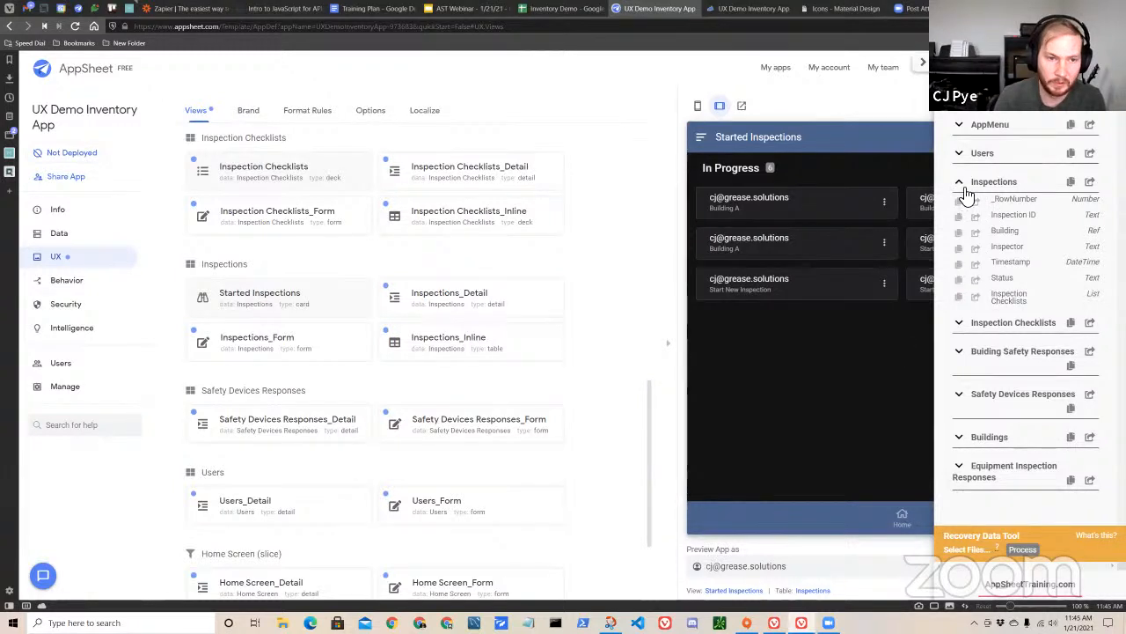
click(966, 187)
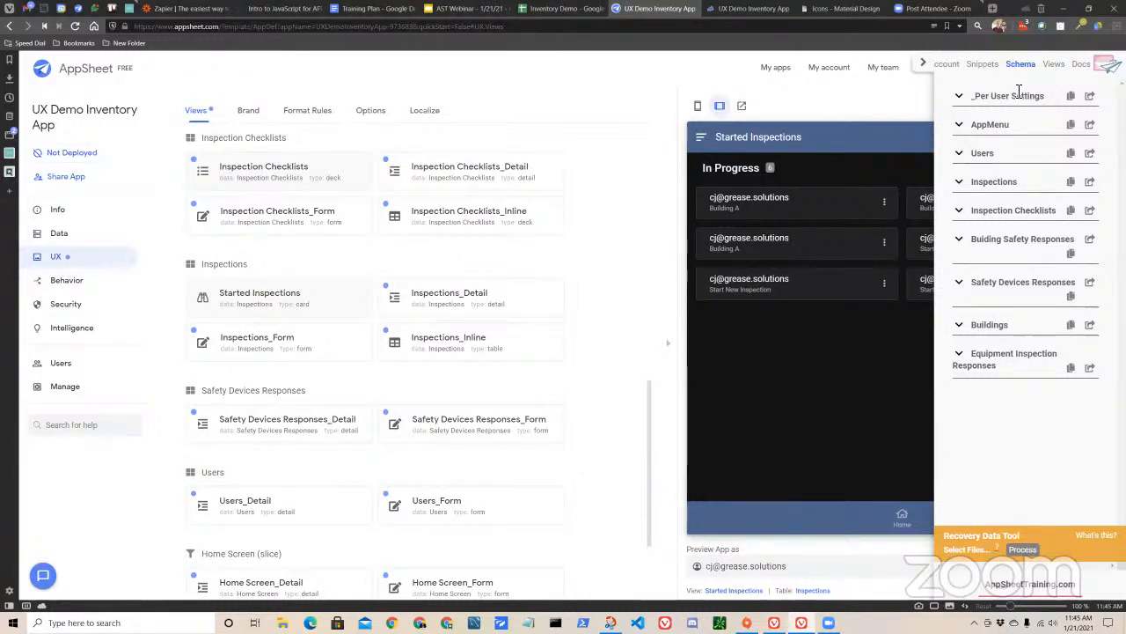
Review the helper panel's list of app views, glance back at the schema, and close the panel.
click(1052, 69)
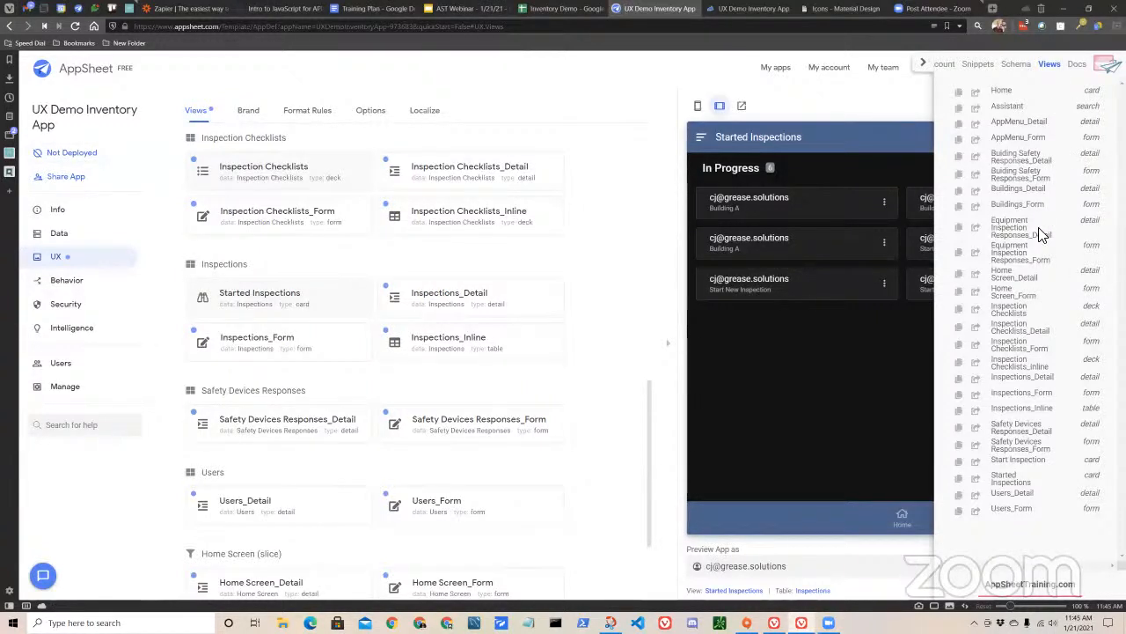
click(1018, 68)
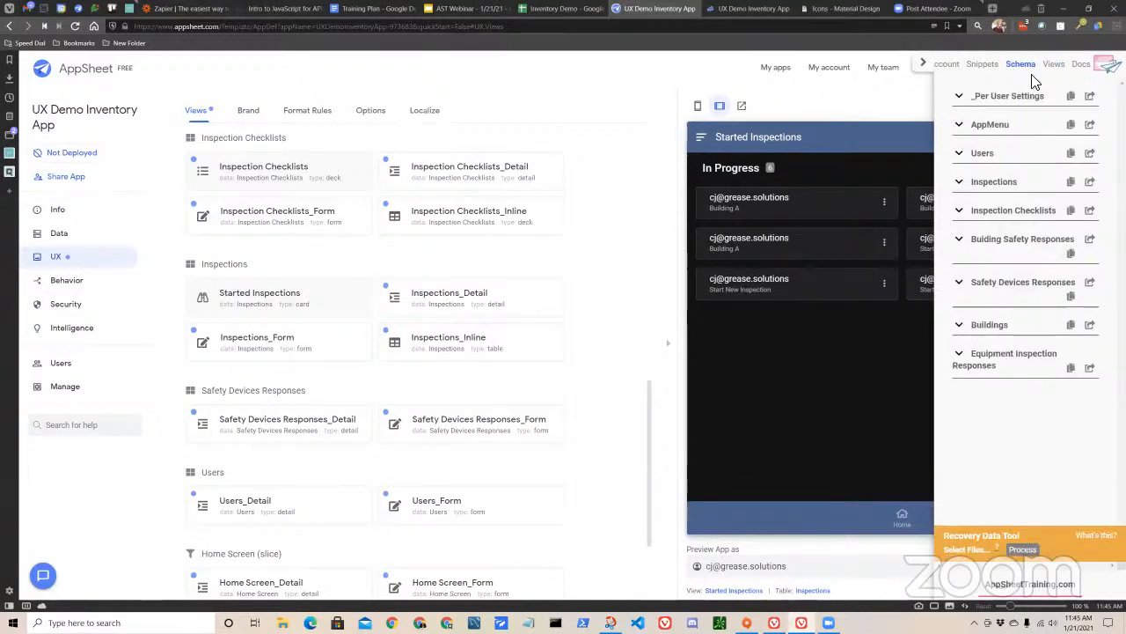
click(1052, 68)
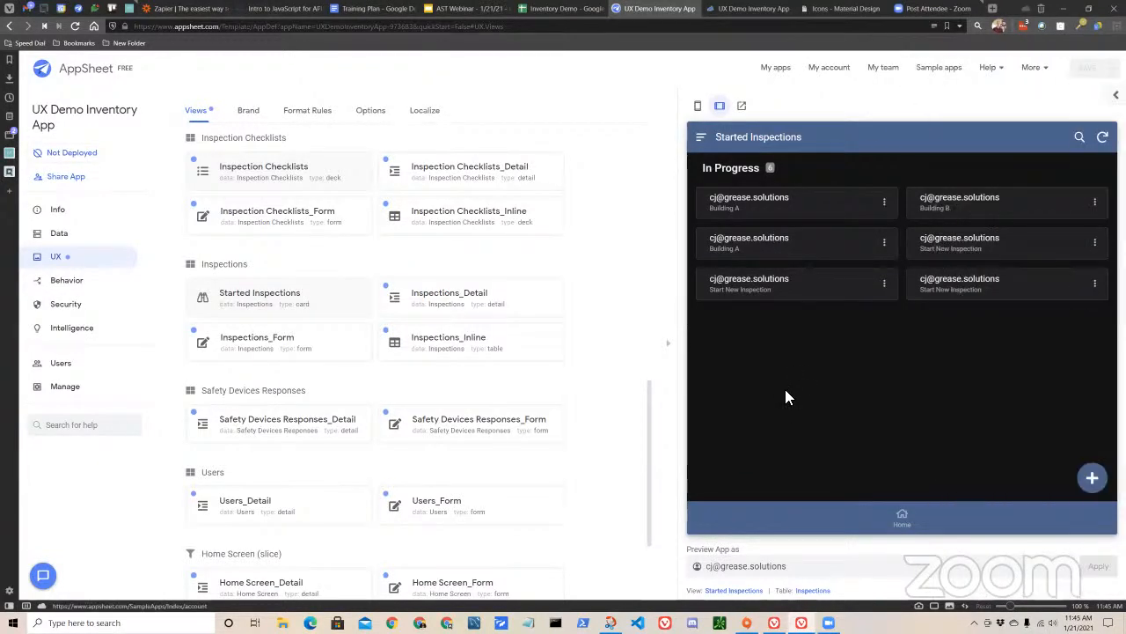
Return the preview to Home, test the View Inspections card, and go back to Home.
click(860, 519)
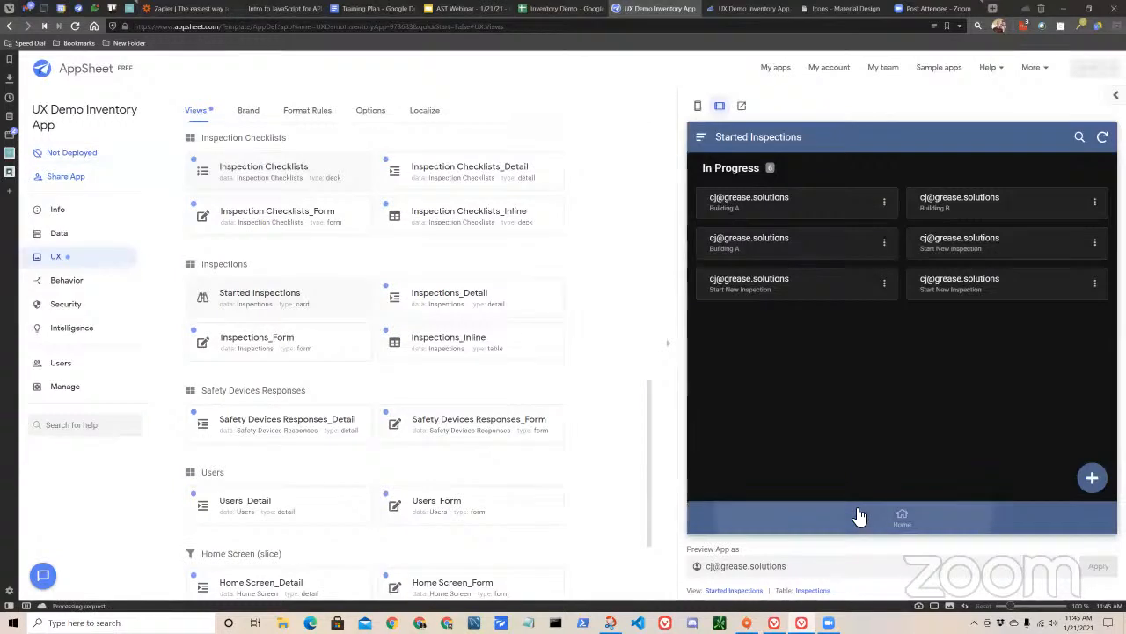
click(965, 304)
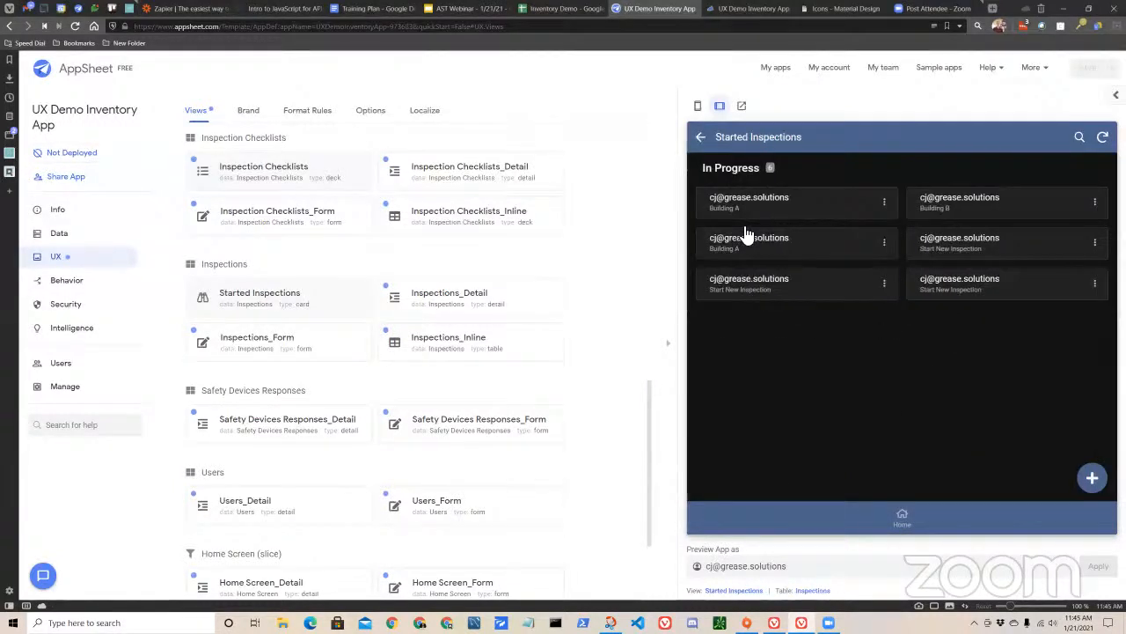
click(702, 141)
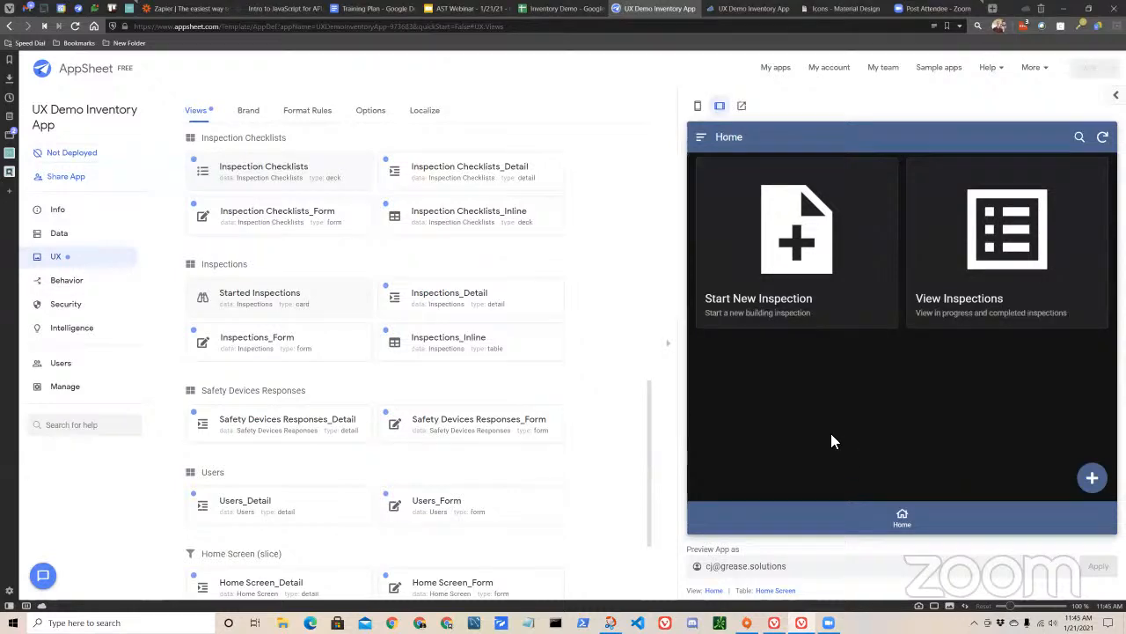
Show the app's data tables and briefly open the helper panel's view list before closing it.
scroll(599, 445, up, 6)
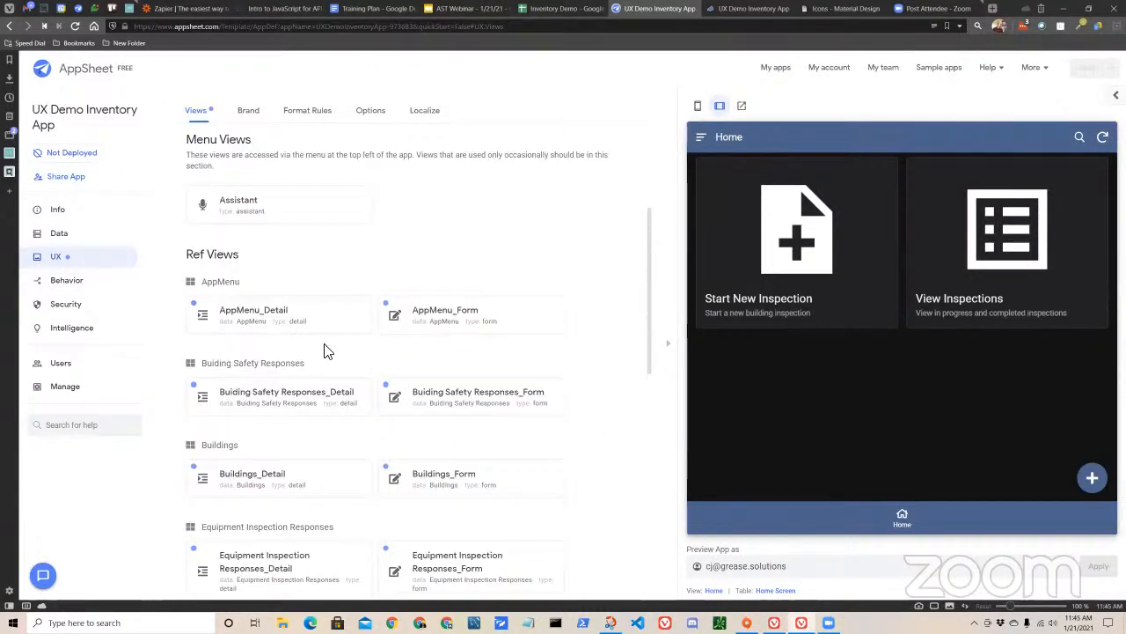
scroll(257, 385, up, 3)
click(78, 233)
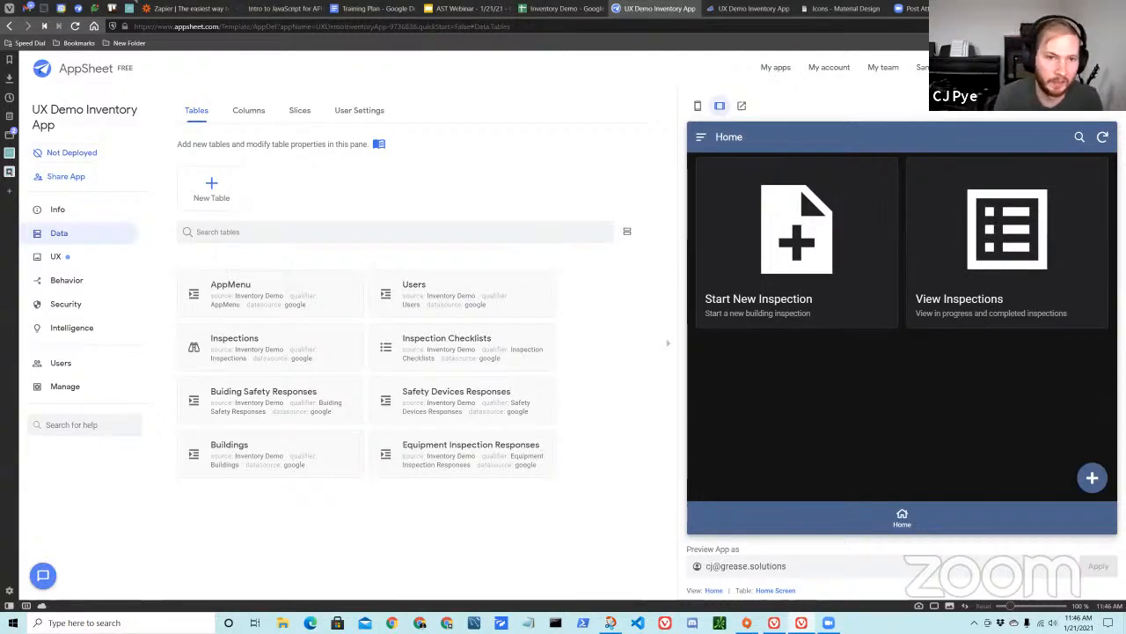
click(1115, 63)
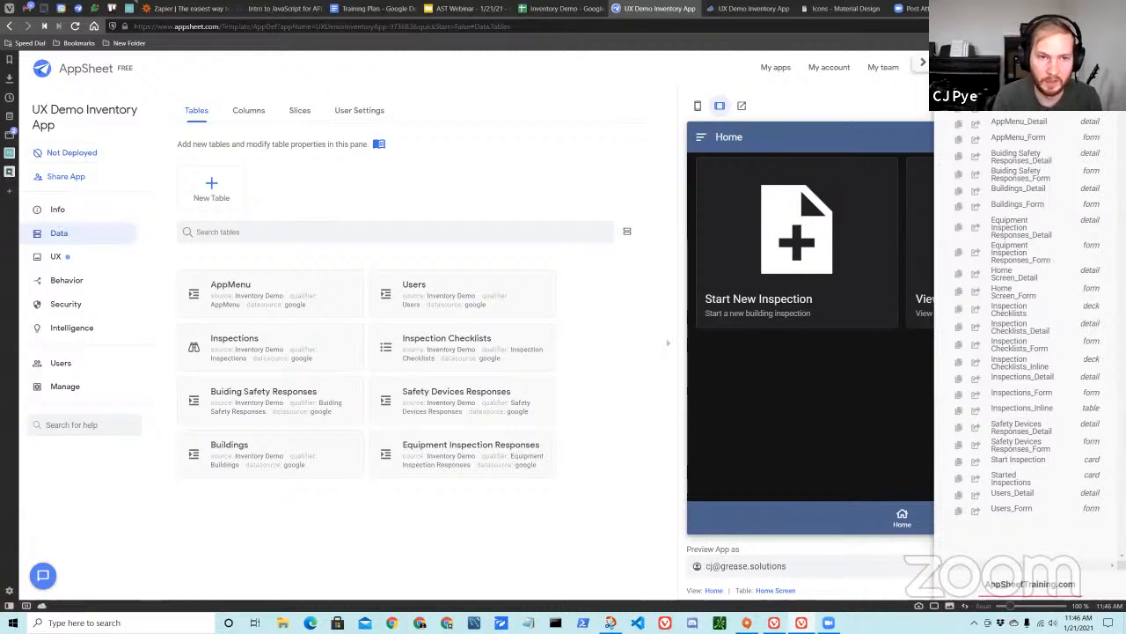
click(922, 63)
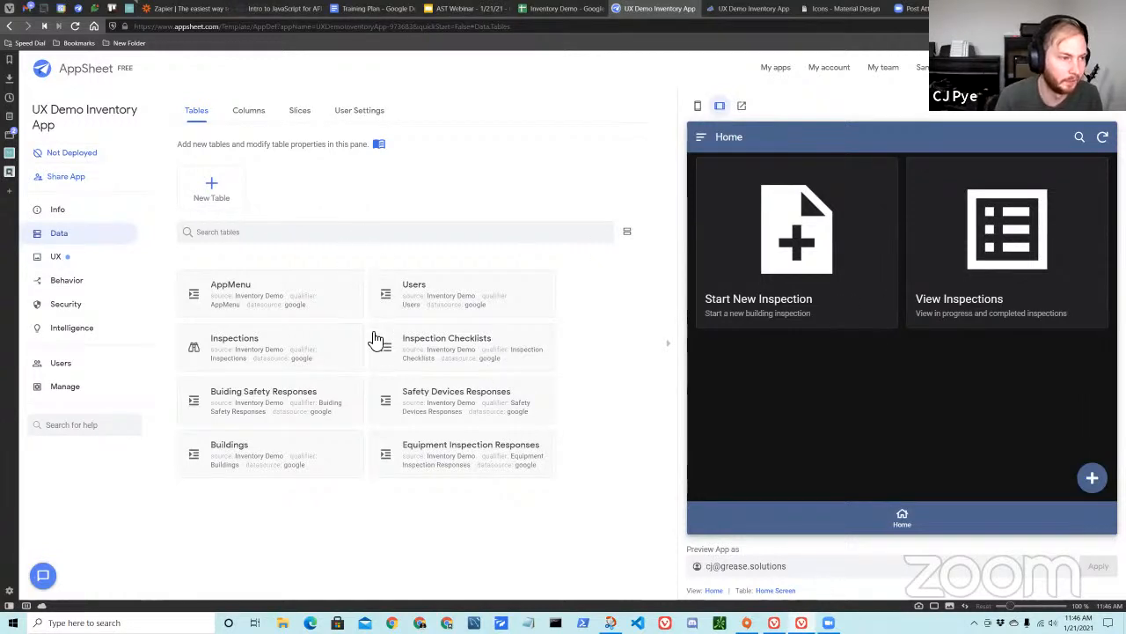
Look through the app's UX views, compare them with the Link Name column in the Inventory Demo sheet, and return to the AppSheet editor.
click(89, 266)
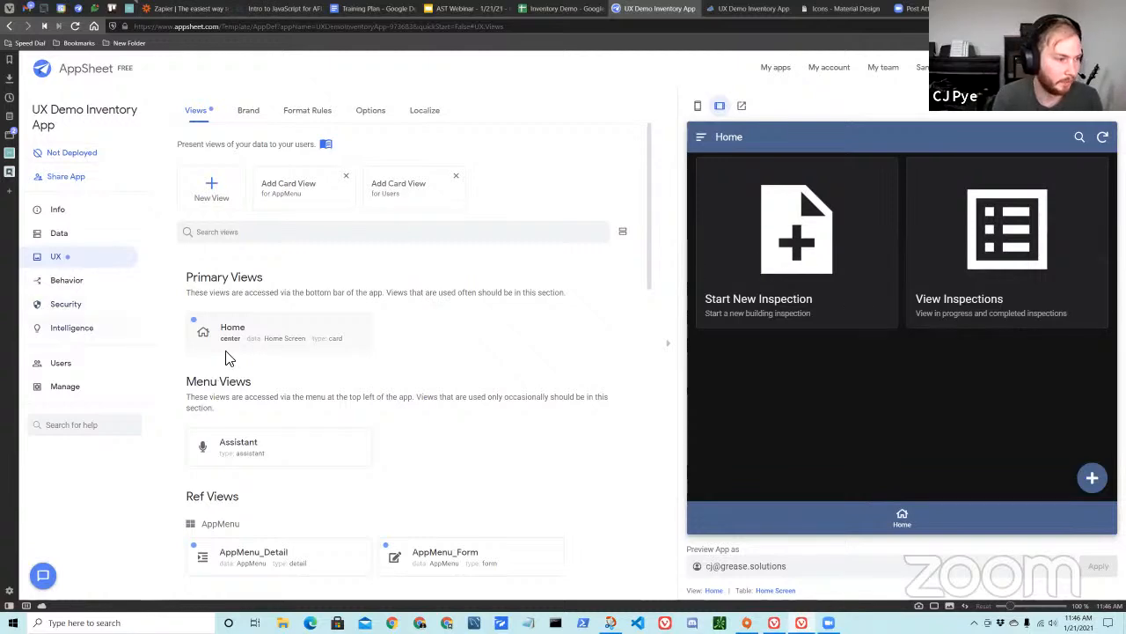
scroll(264, 390, down, 10)
scroll(312, 428, up, 1)
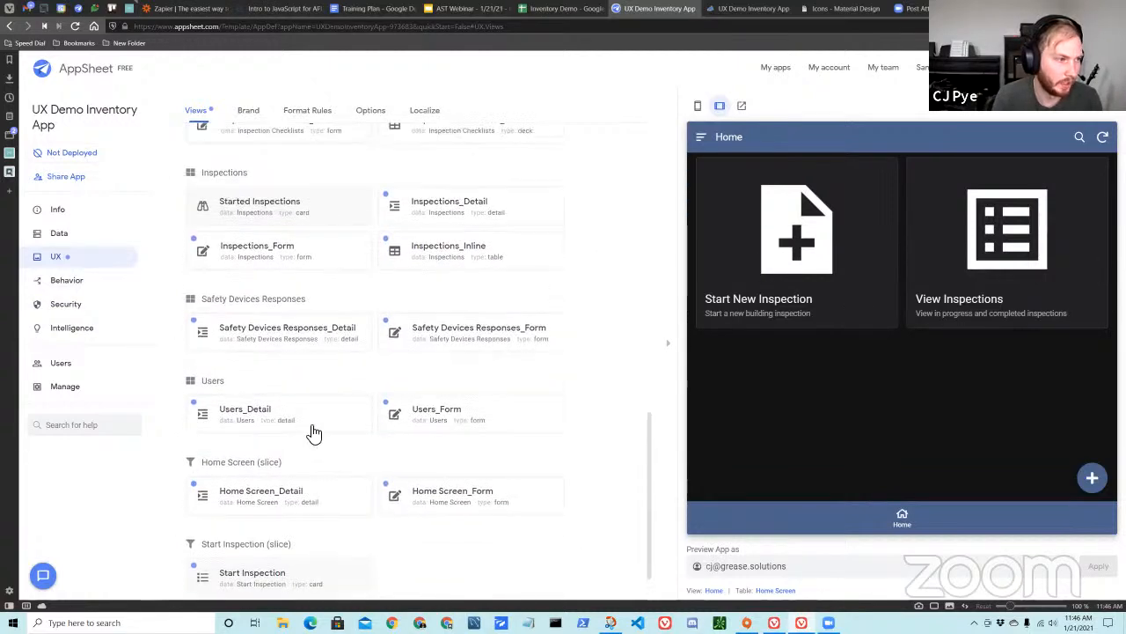
click(563, 8)
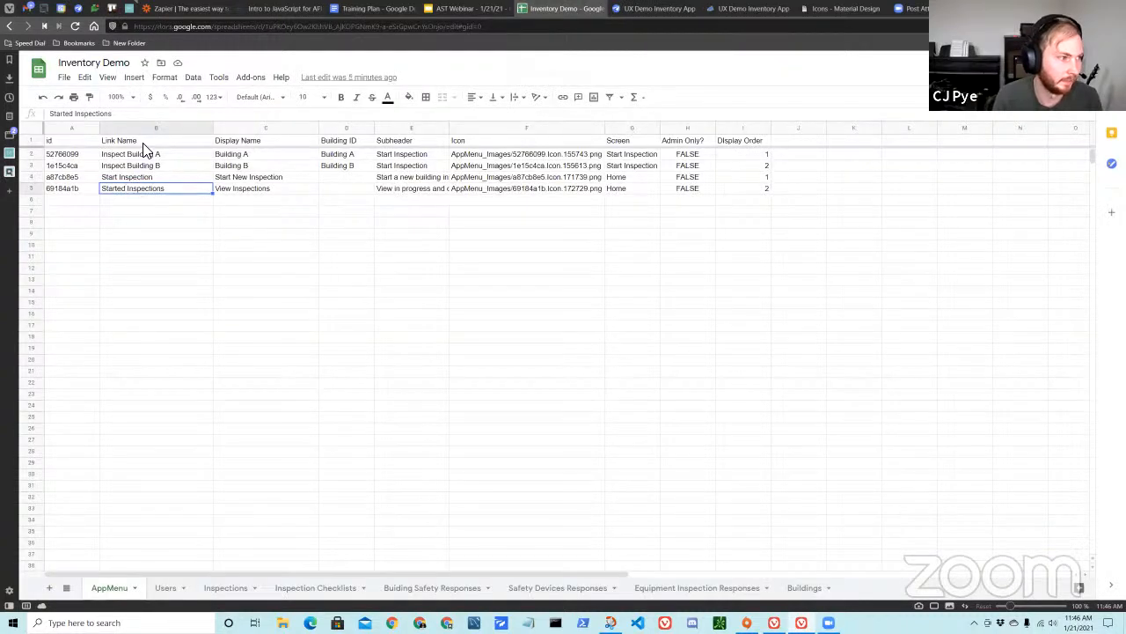
click(660, 9)
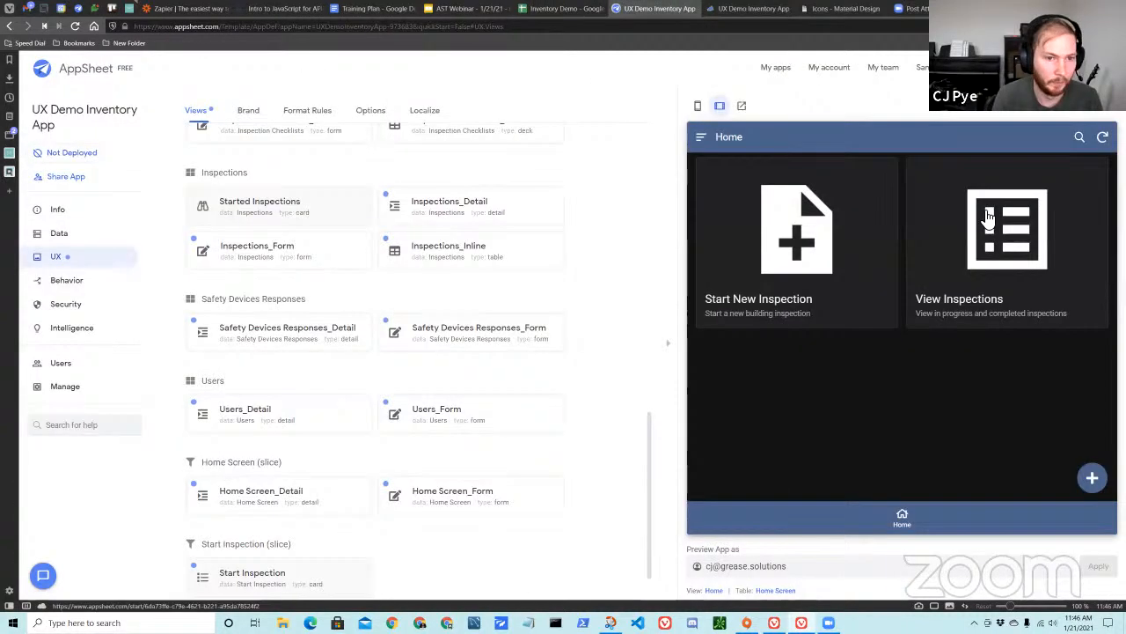
Test the View Inspections card in the preview, look at the first Building A inspection's details, and return to Home.
click(986, 220)
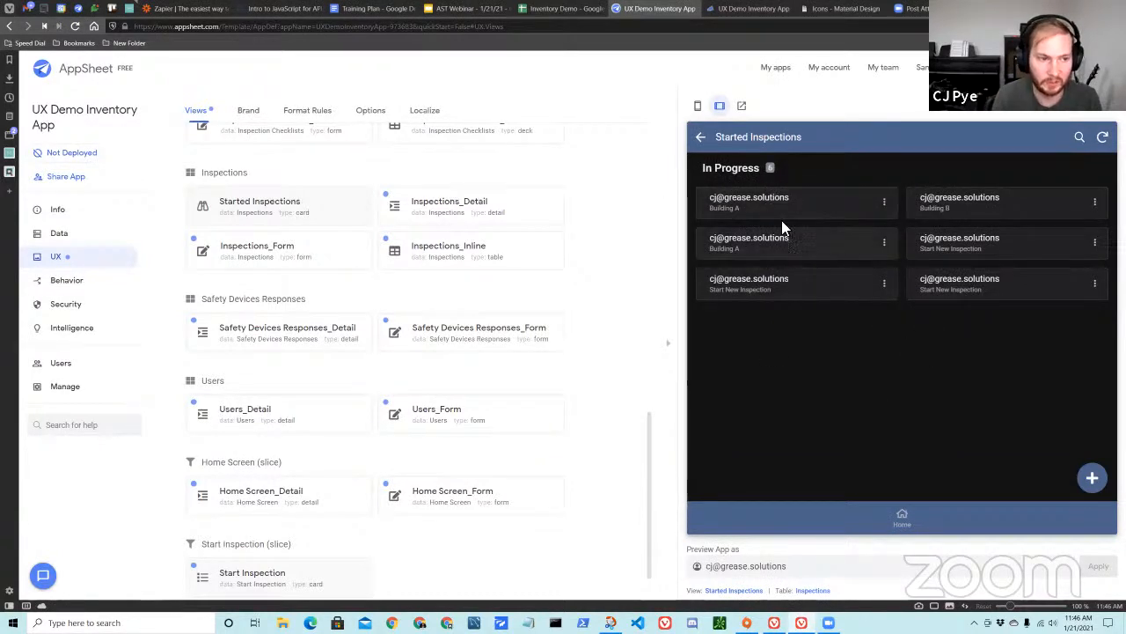
click(802, 207)
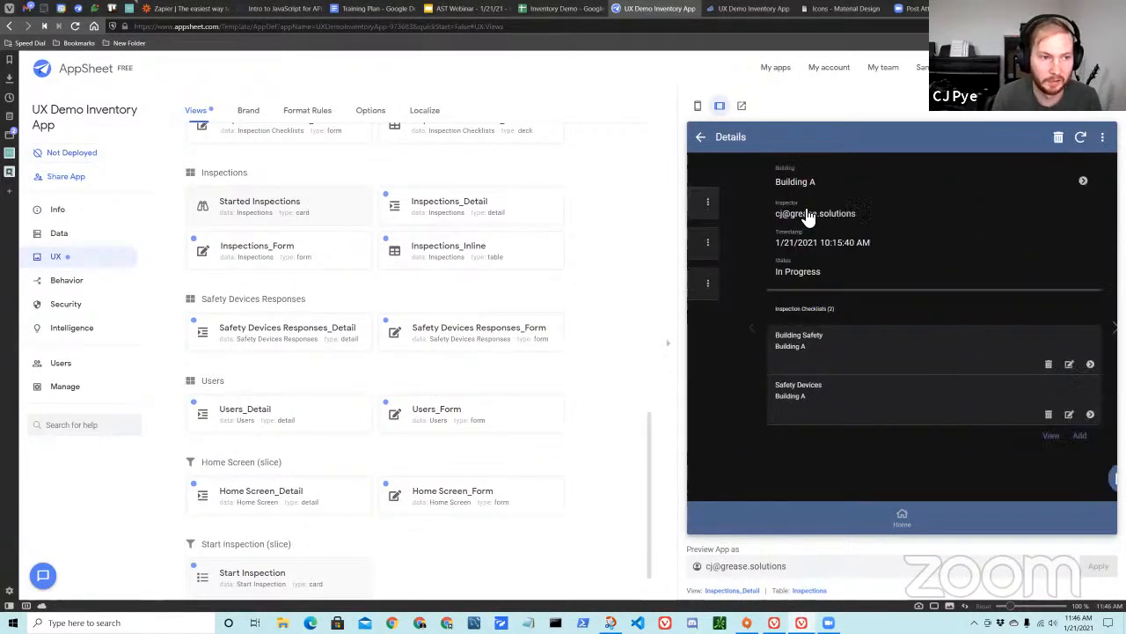
click(701, 137)
click(701, 137)
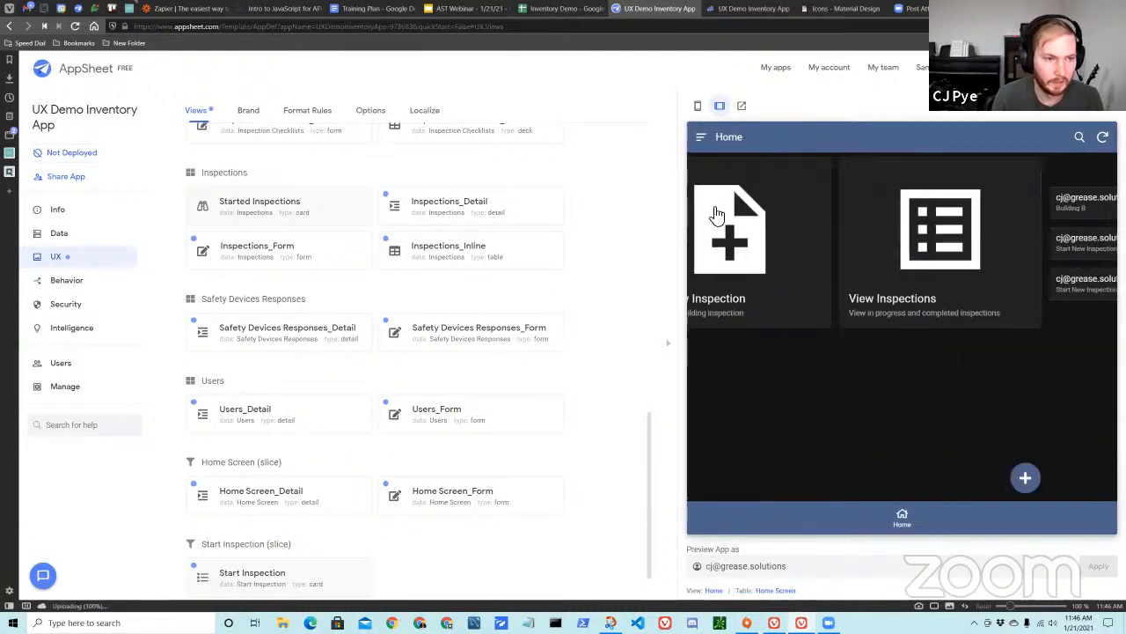
click(1012, 286)
click(701, 139)
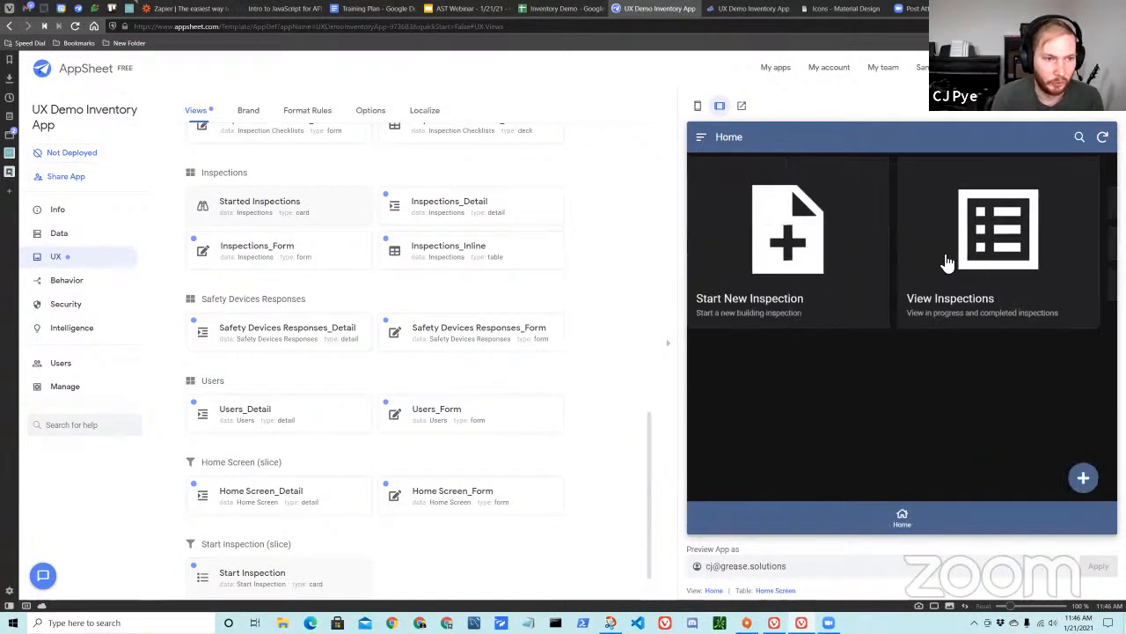
Test the Start New Inspection card, and examine the AppMenu action "Grouped: Start New Inspection" and its ordered list of actions.
click(809, 290)
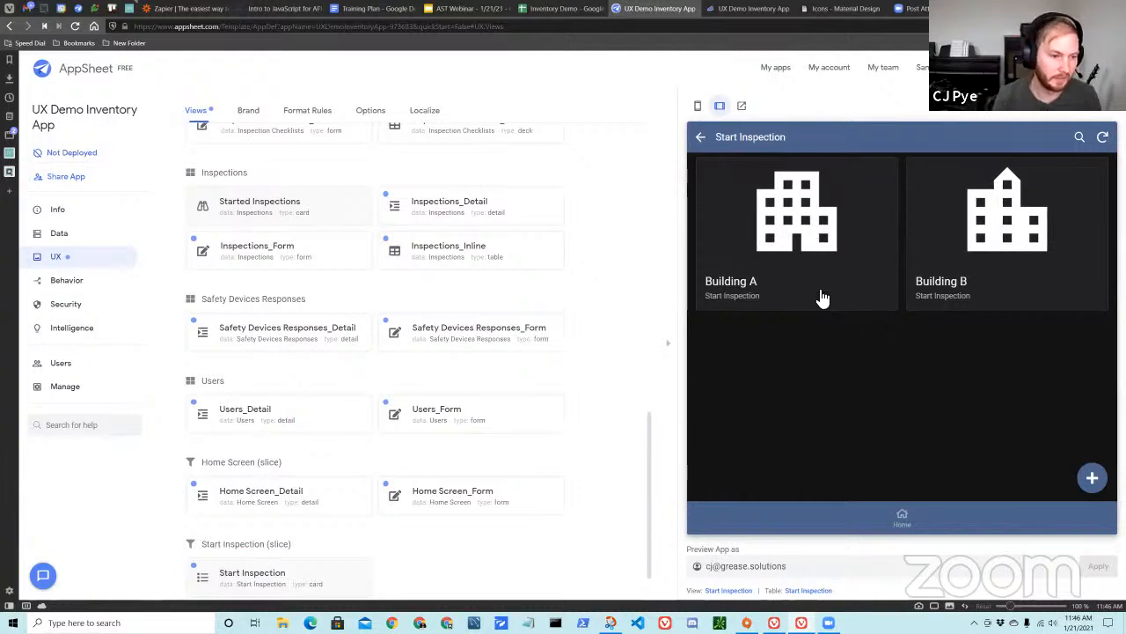
scroll(322, 294, down, 1)
click(93, 280)
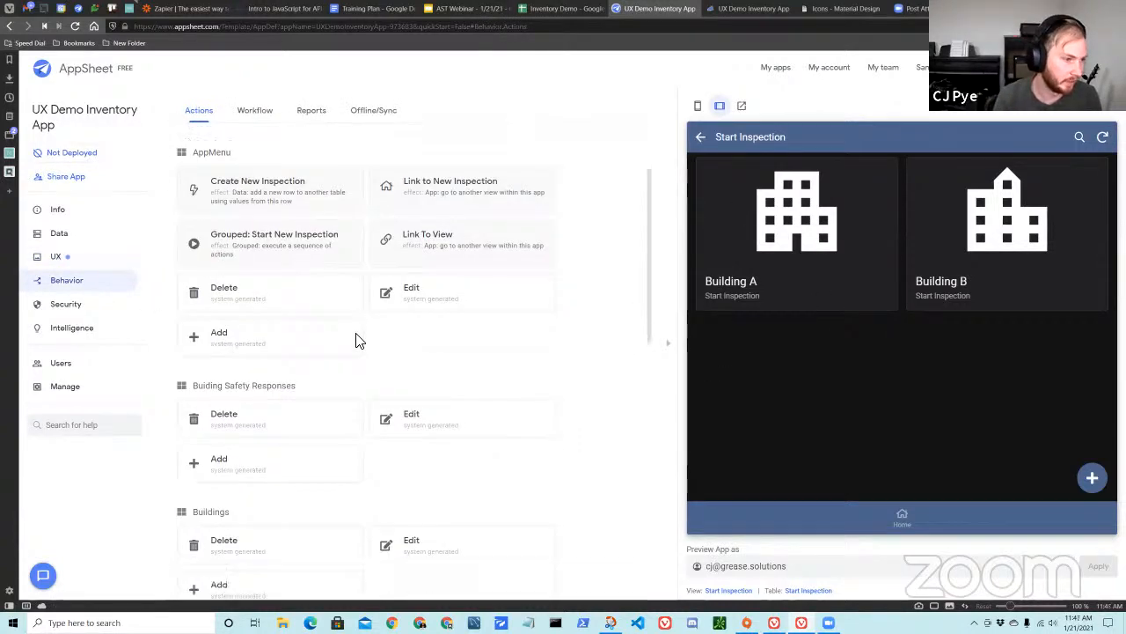
click(290, 330)
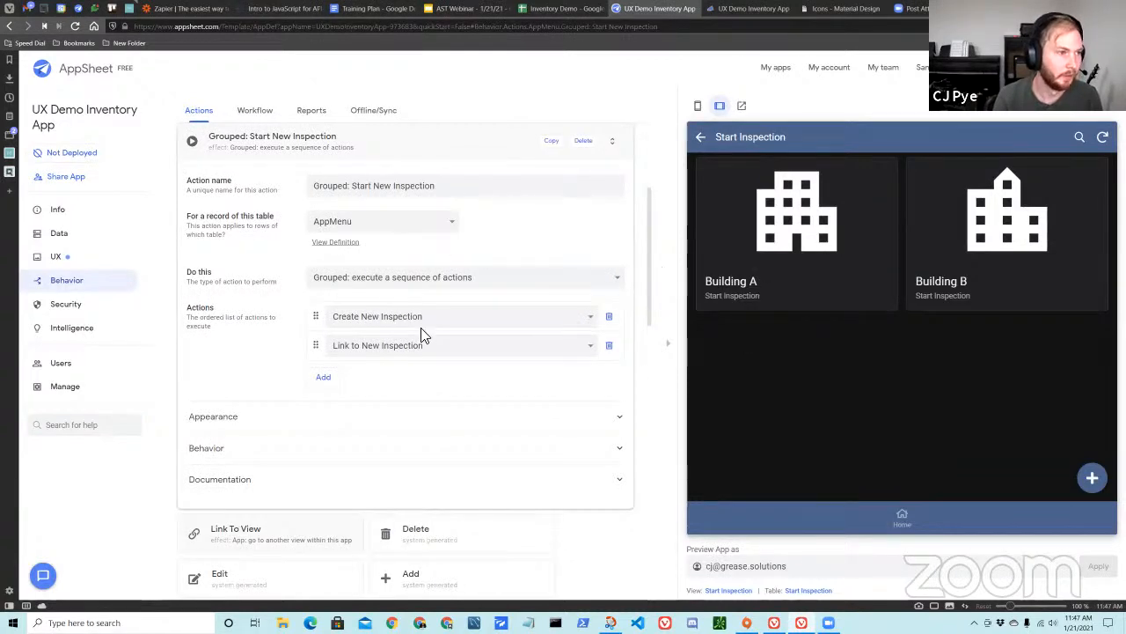
scroll(421, 324, up, 1)
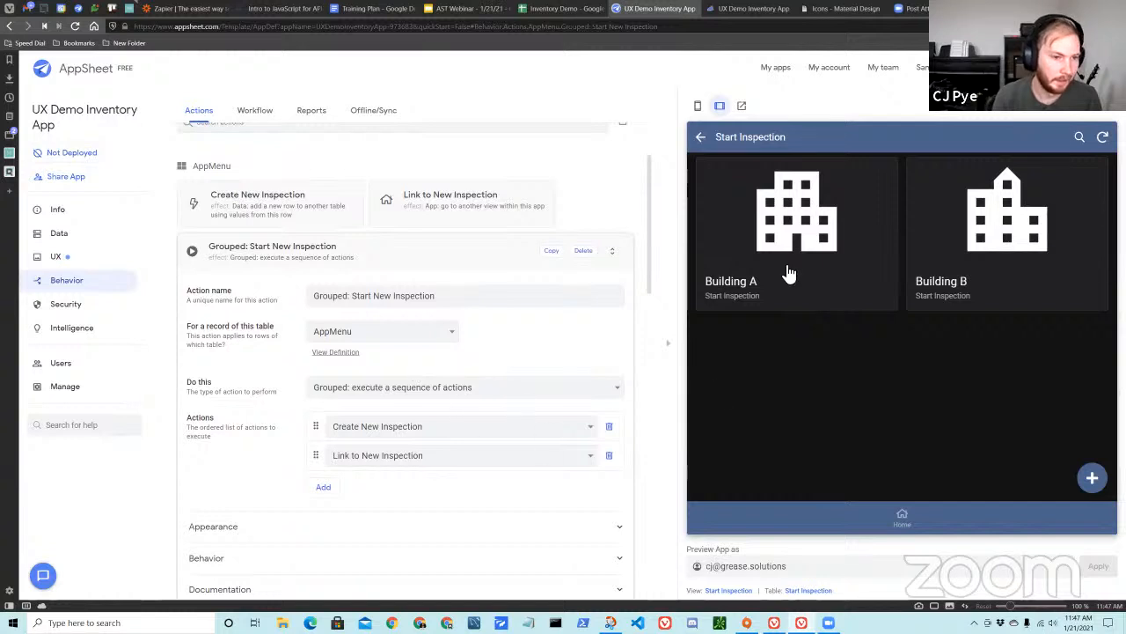
Reopen the Start New Inspection card from Home, review the grouped action's sequence of actions, and collapse its settings.
click(885, 513)
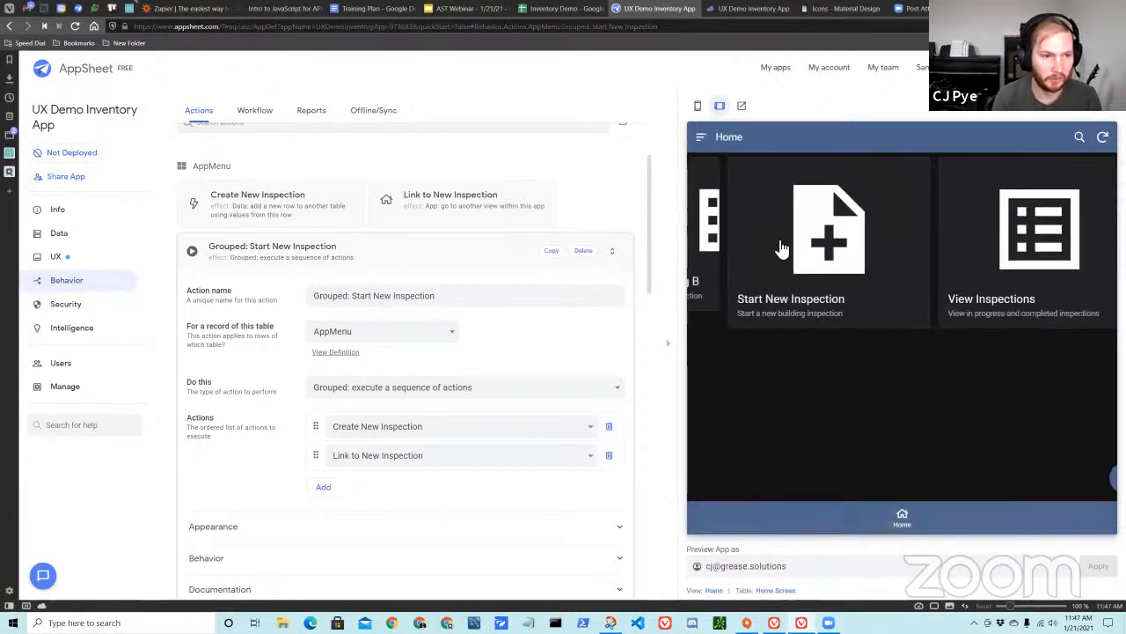
click(827, 292)
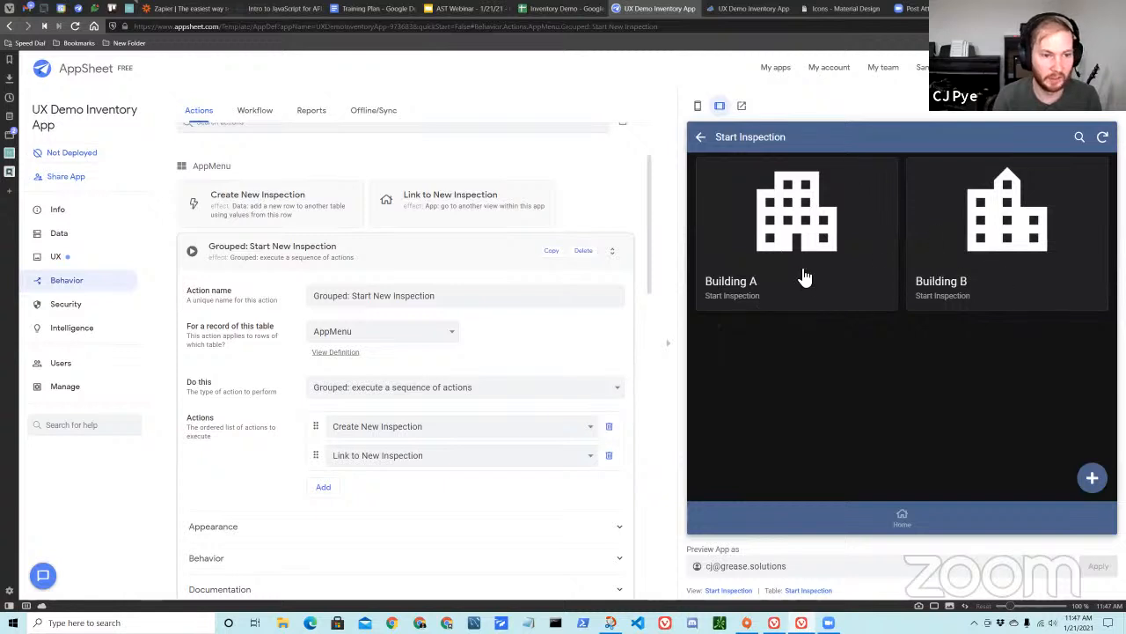
scroll(464, 385, down, 1)
scroll(465, 385, down, 1)
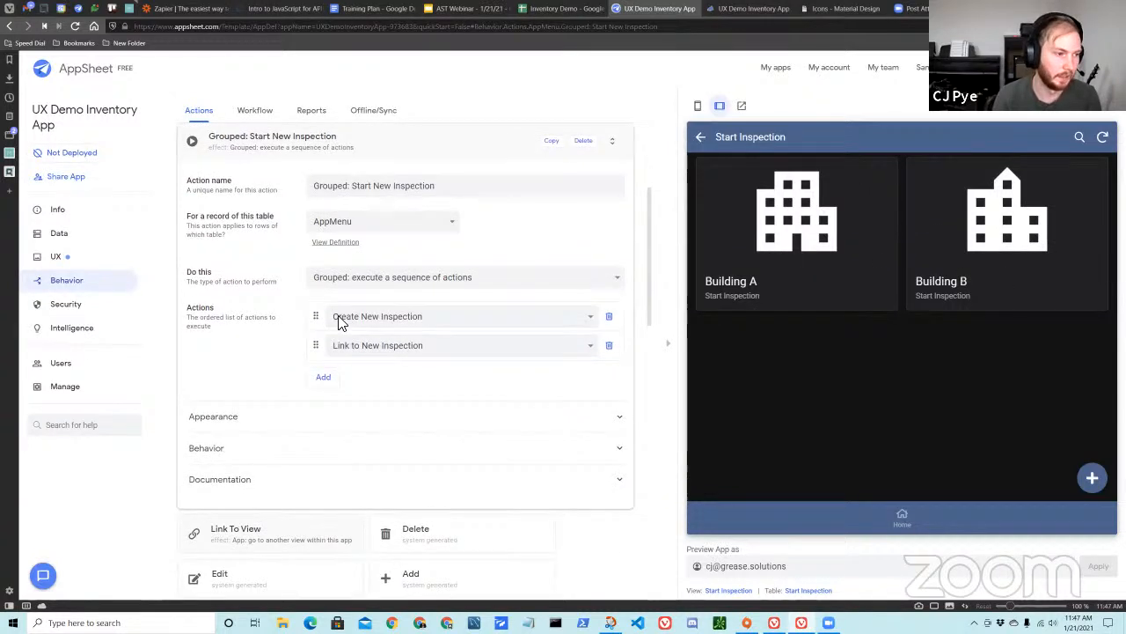
click(385, 317)
click(282, 343)
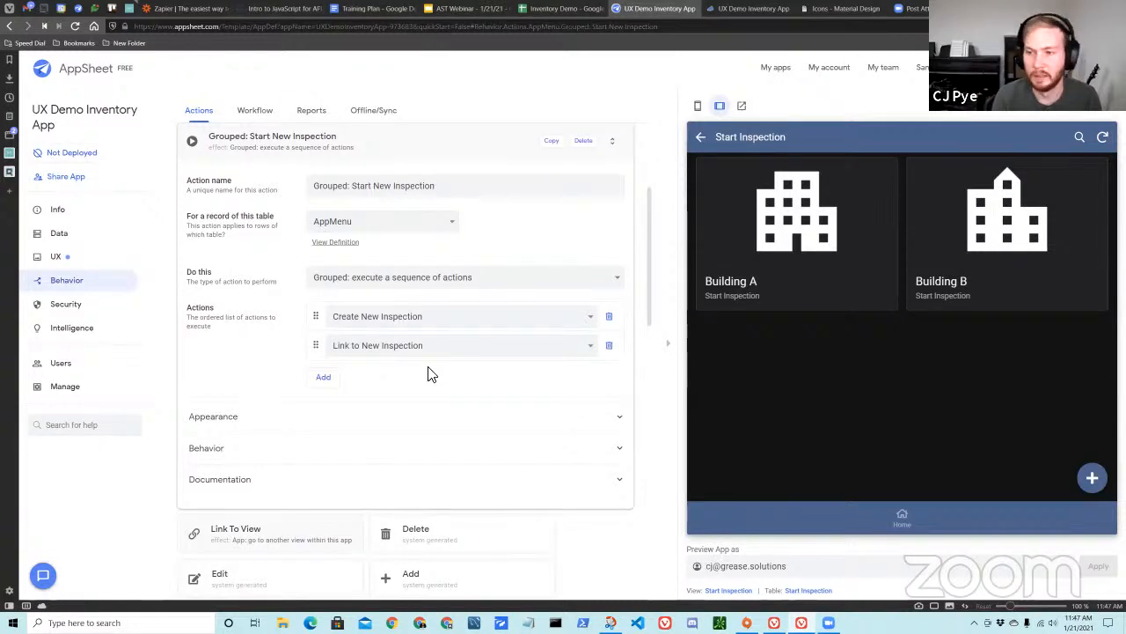
scroll(418, 402, up, 2)
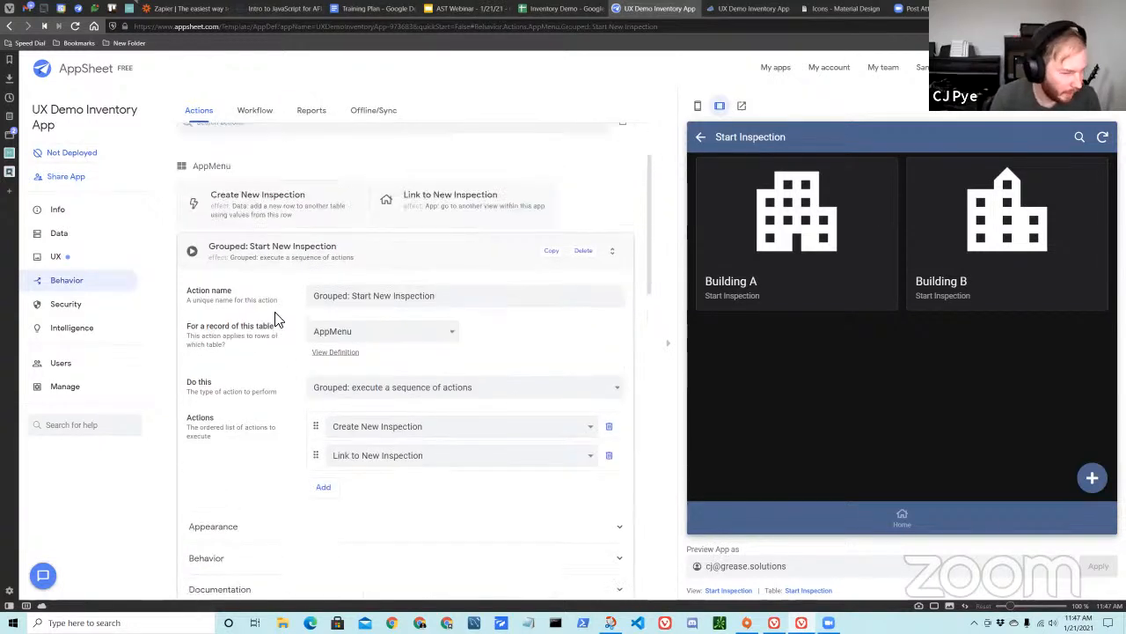
click(341, 260)
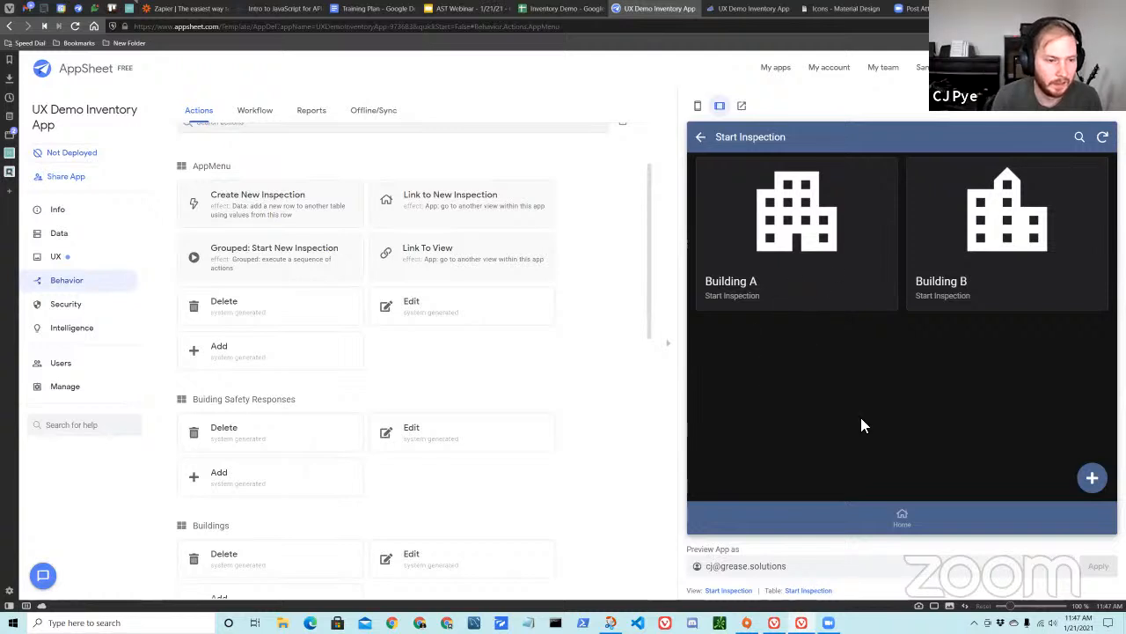
Start a Building B inspection in the preview and review the new record's inspector, timestamp and status.
click(1003, 260)
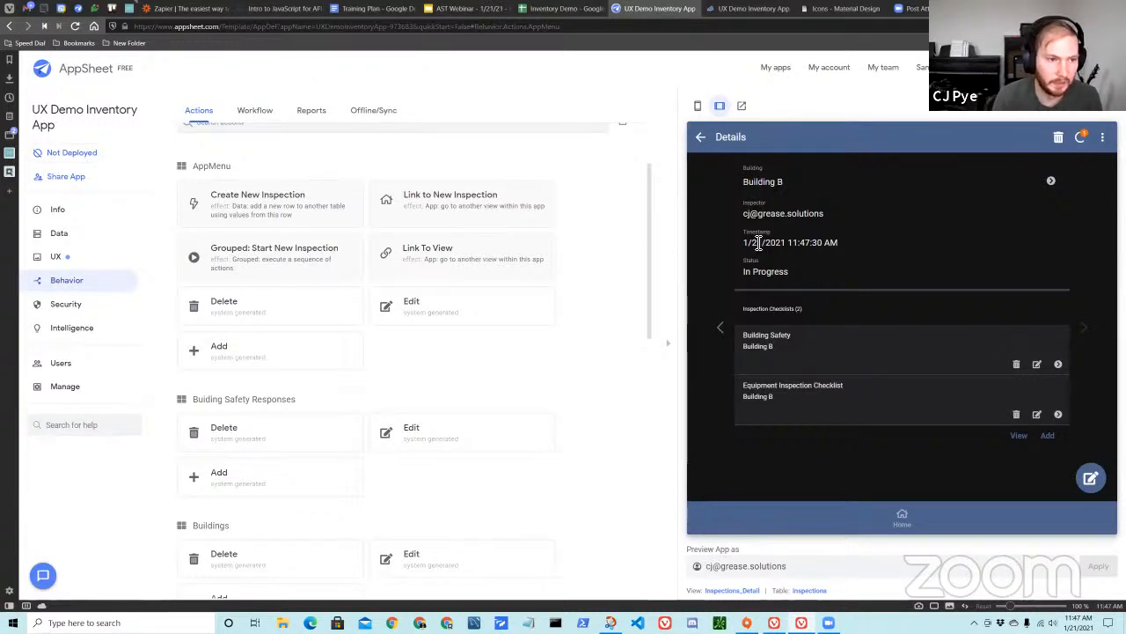
drag(745, 243, 845, 250)
drag(759, 274, 744, 273)
scroll(264, 369, up, 2)
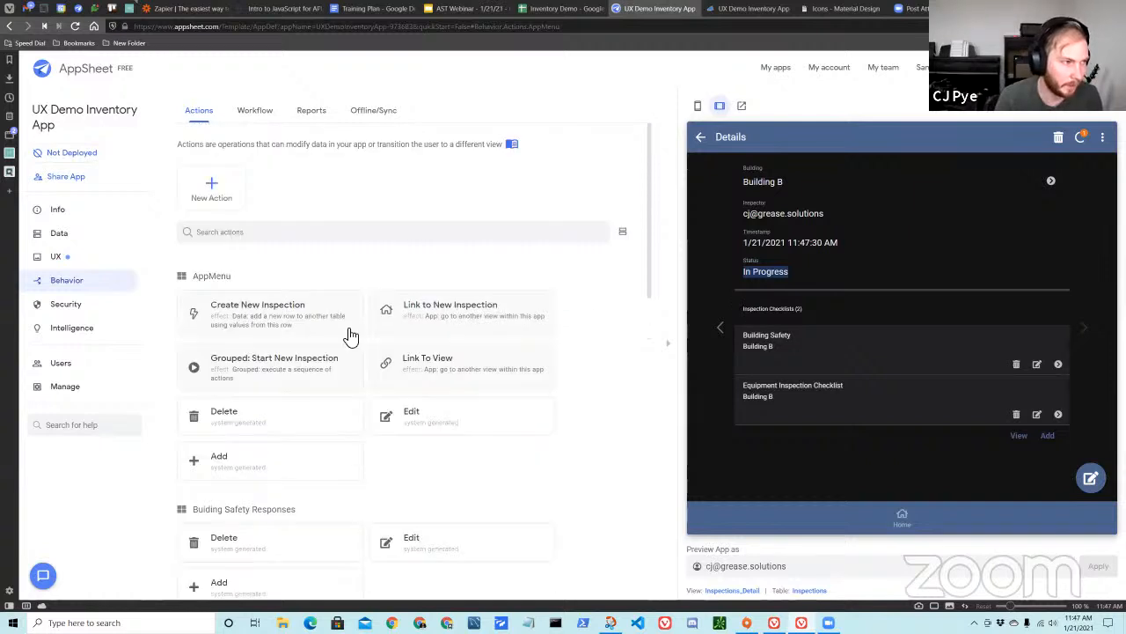
drag(745, 243, 825, 249)
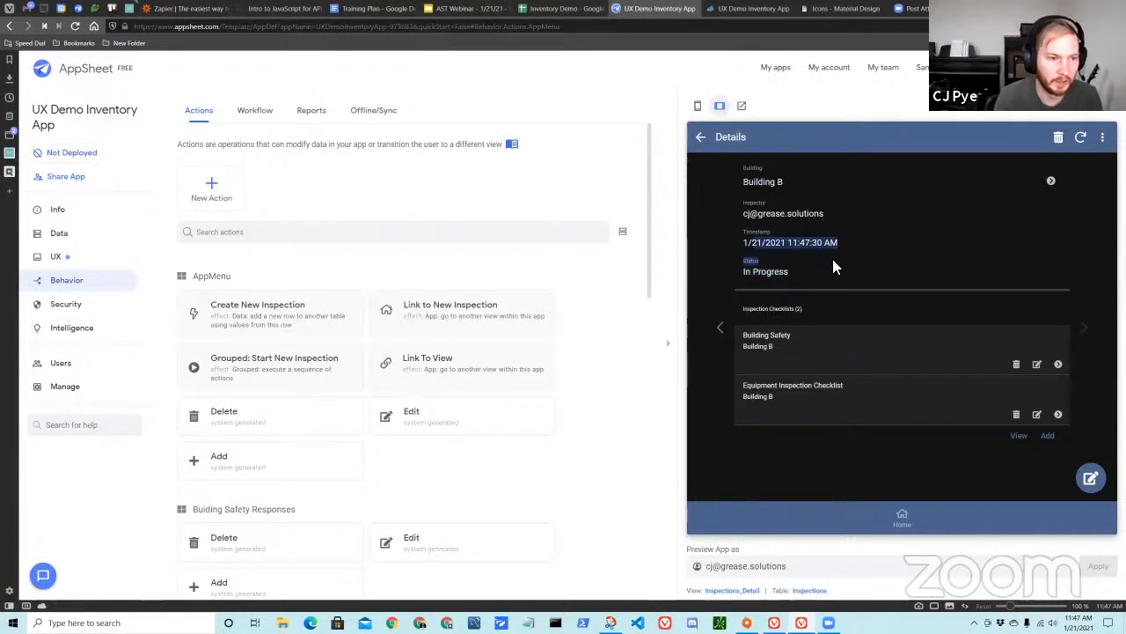
click(873, 266)
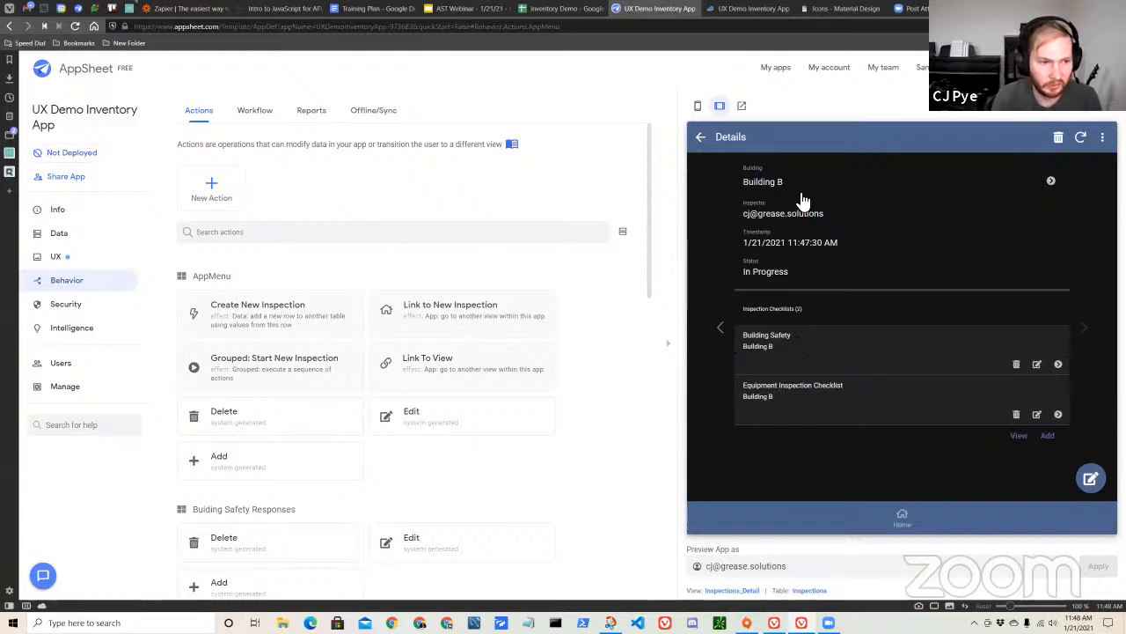
drag(785, 195, 818, 275)
Switch to the Inventory Demo spreadsheet, show the Inspections sheet and widen its Building column to fit the entries.
click(563, 9)
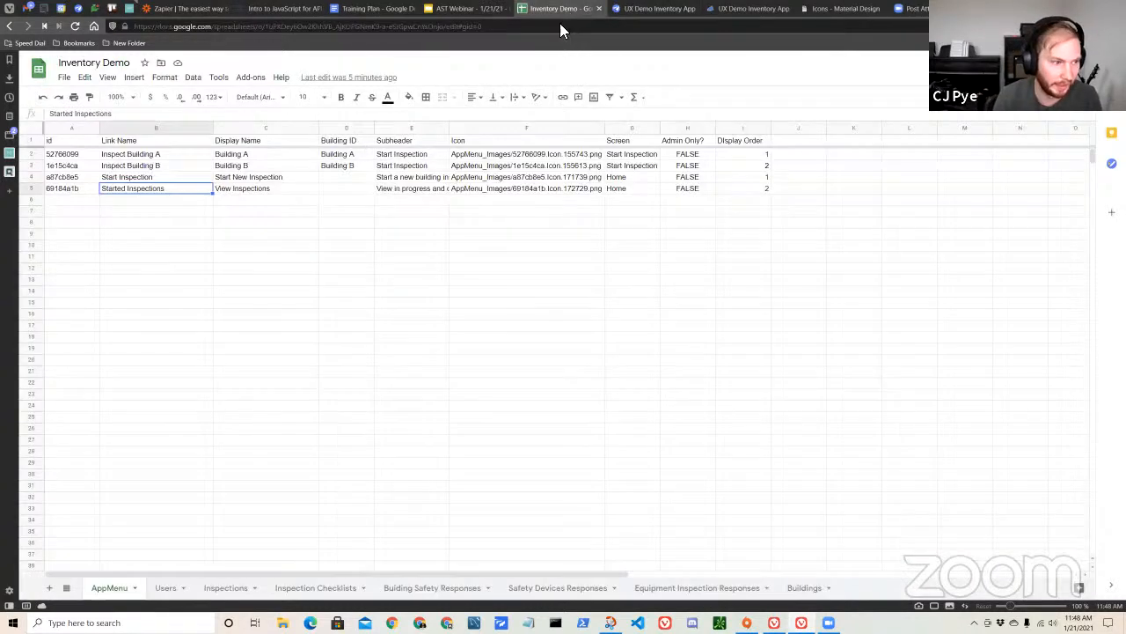
click(227, 588)
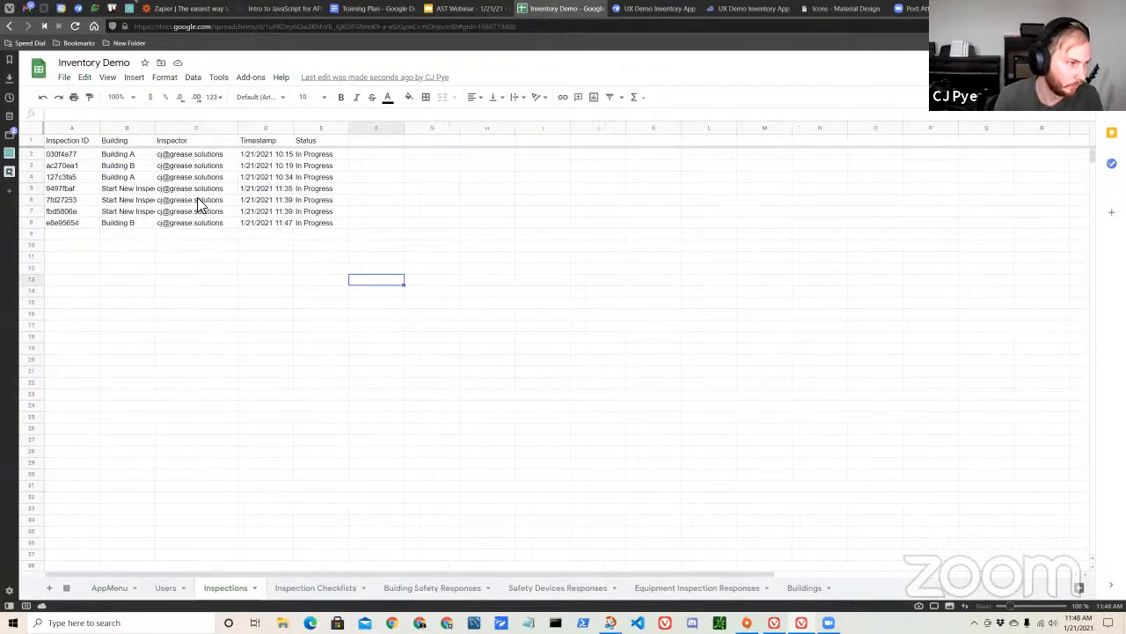
drag(154, 128, 217, 132)
click(435, 156)
click(474, 156)
click(560, 157)
click(619, 159)
click(695, 163)
click(768, 162)
click(440, 155)
click(555, 155)
click(546, 166)
click(421, 157)
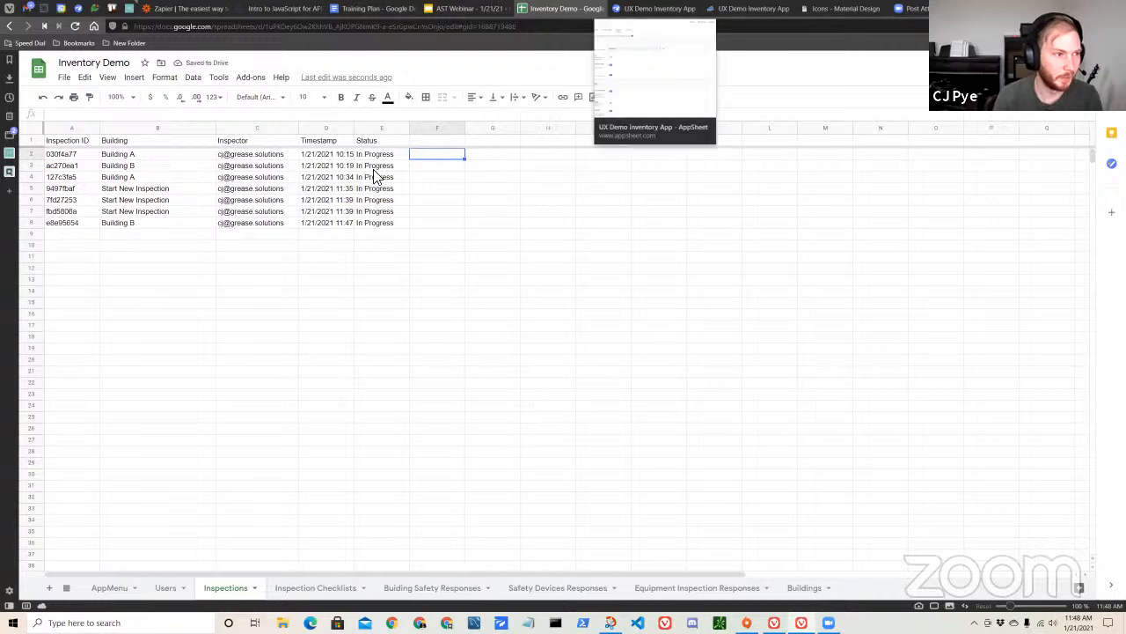
Return to the AppSheet editor, start a Building A inspection in the preview, and review its details and checklists.
click(656, 9)
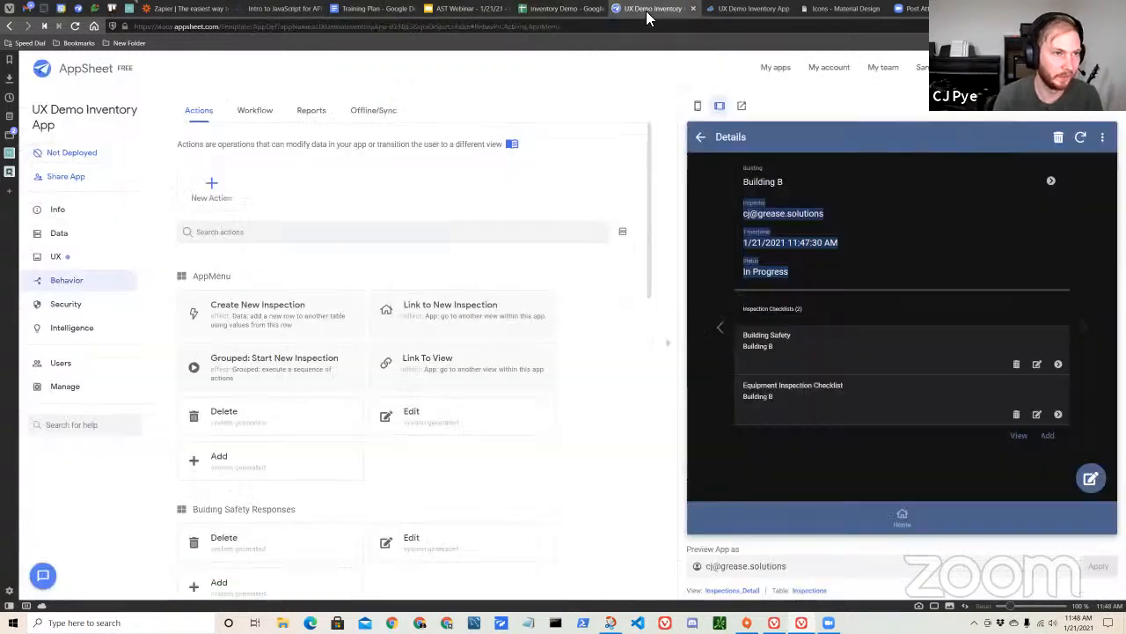
click(715, 275)
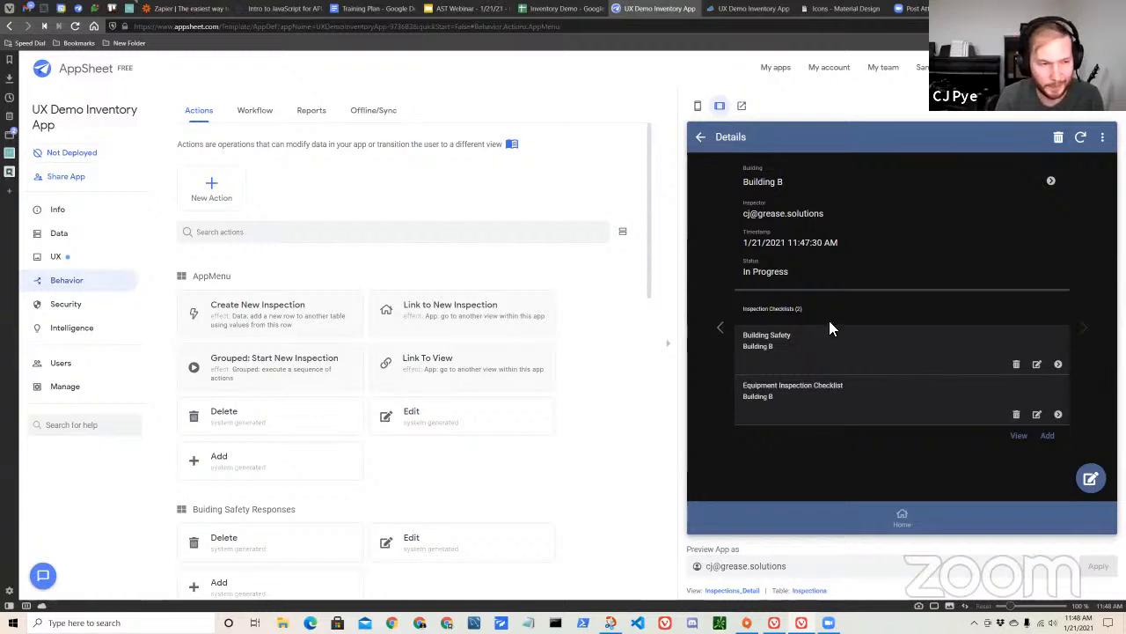
click(700, 136)
click(801, 239)
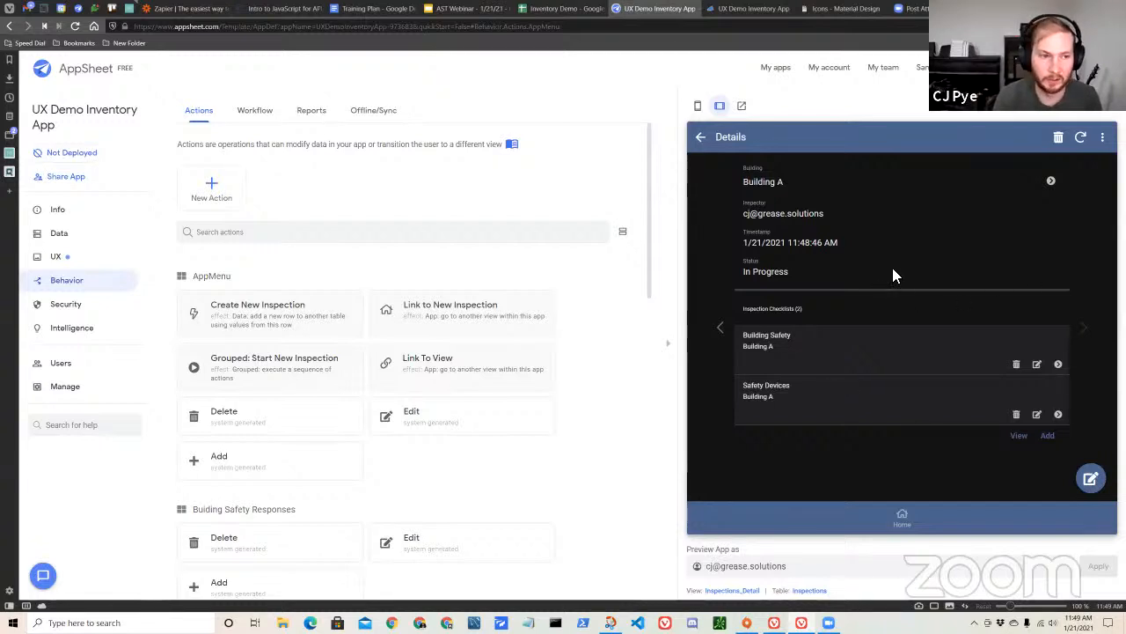
drag(744, 182, 879, 295)
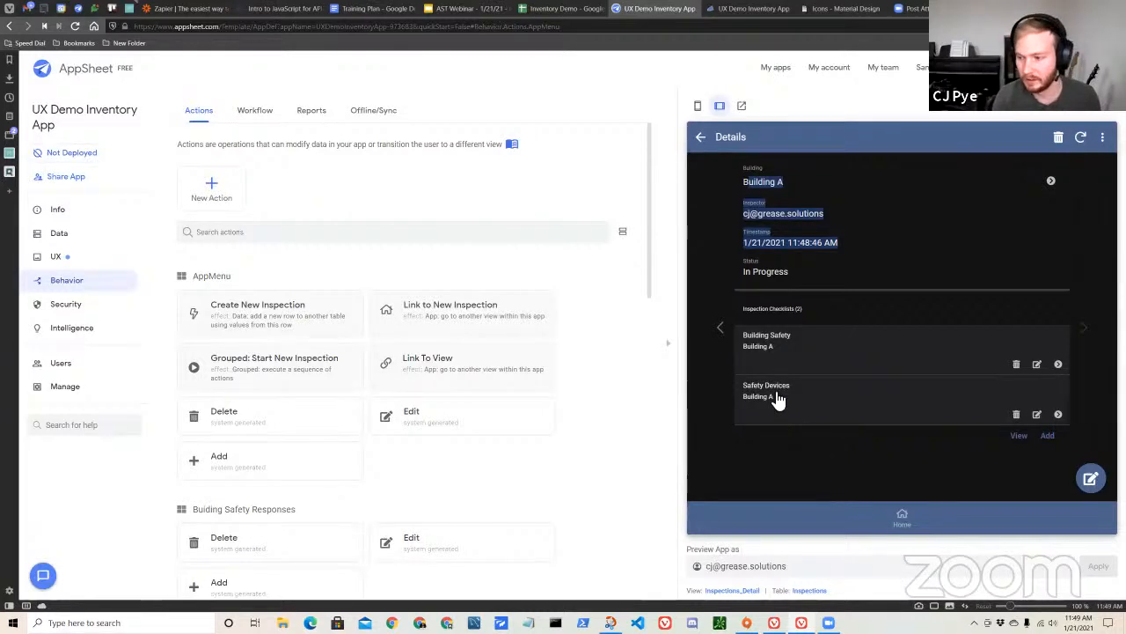
click(857, 352)
drag(891, 211, 712, 160)
click(702, 139)
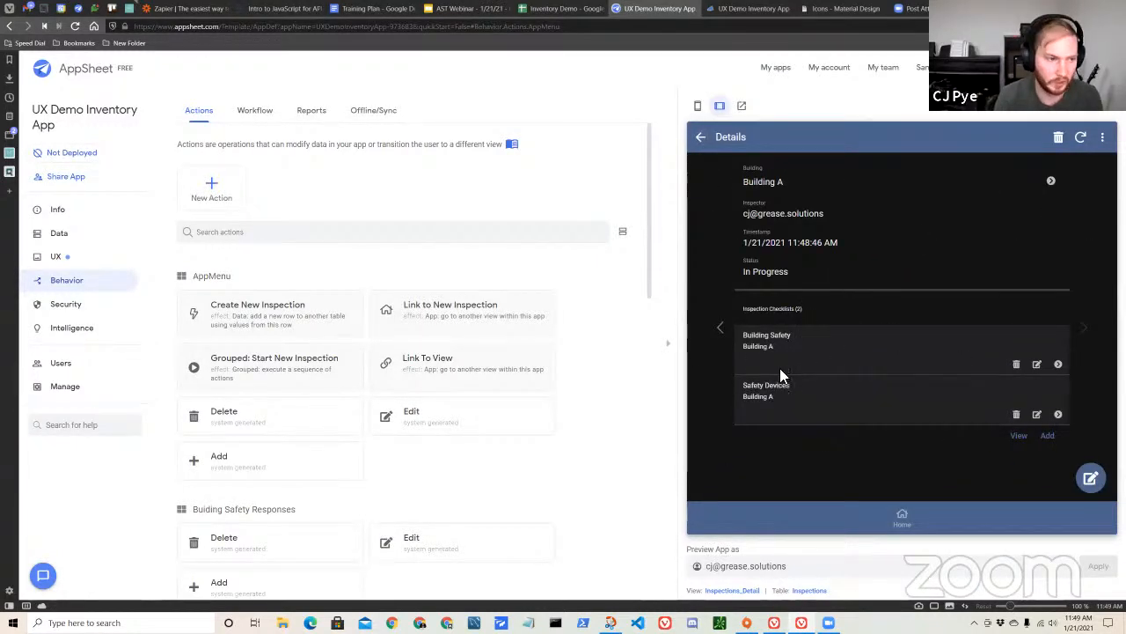
Add a new action and name it "Link to Checklist".
scroll(487, 423, down, 1)
scroll(485, 422, up, 1)
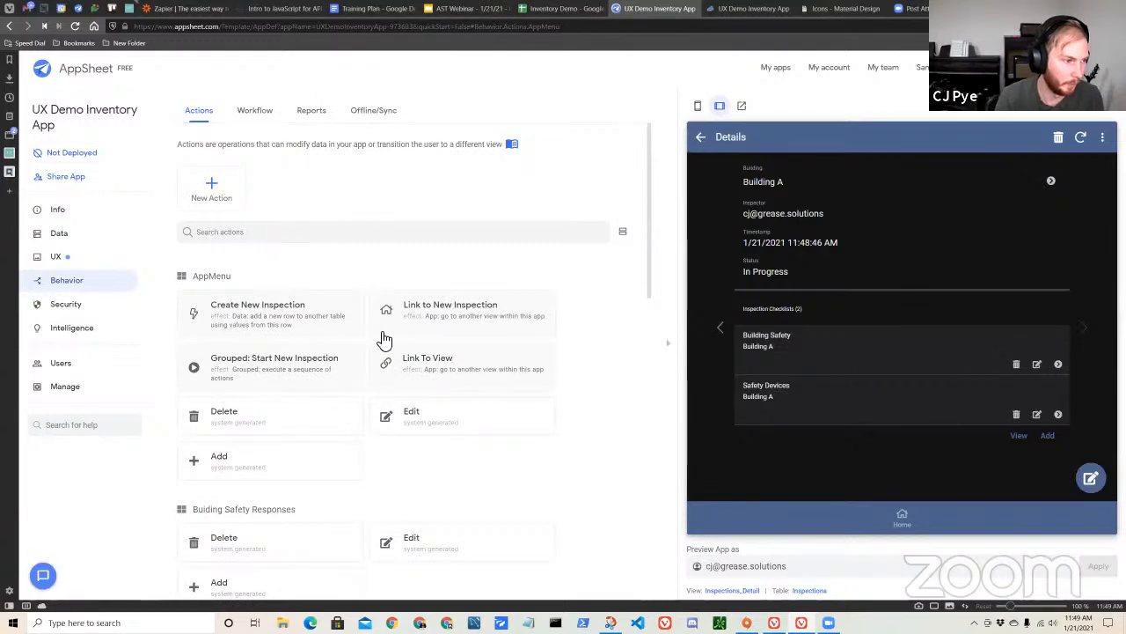
scroll(387, 349, down, 5)
scroll(498, 431, down, 4)
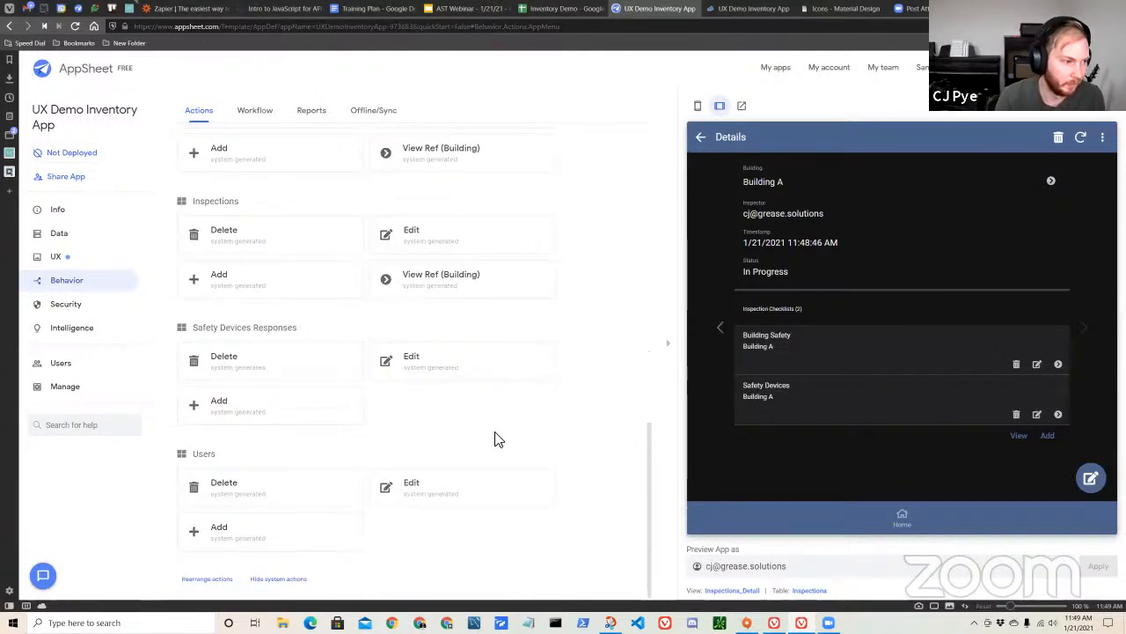
scroll(471, 471, up, 10)
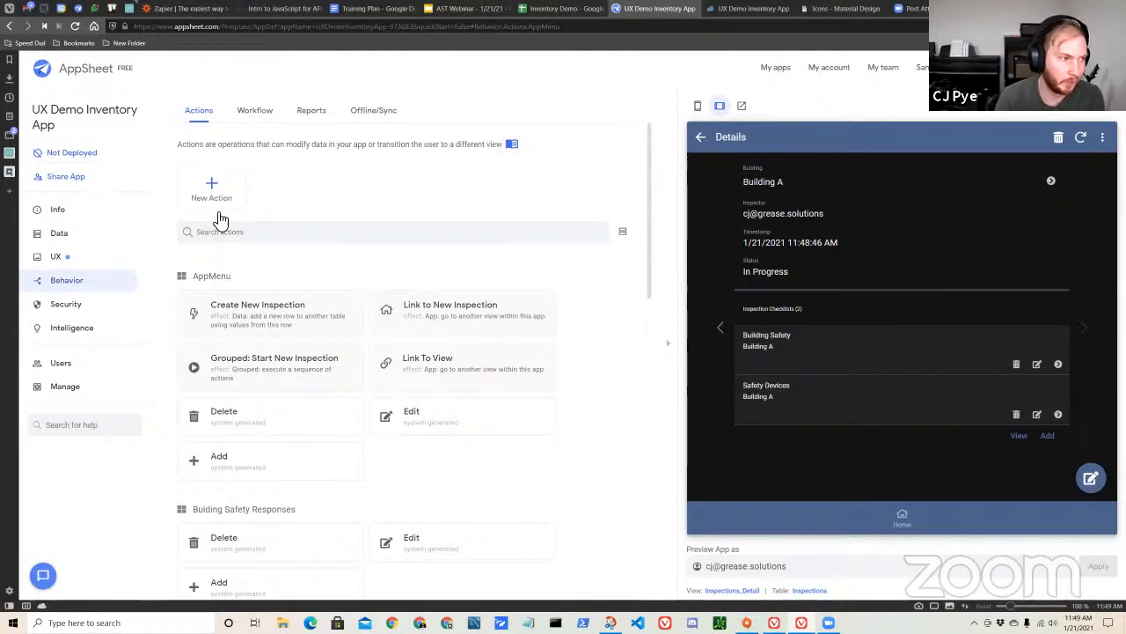
scroll(413, 227, down, 3)
drag(429, 186, 275, 186)
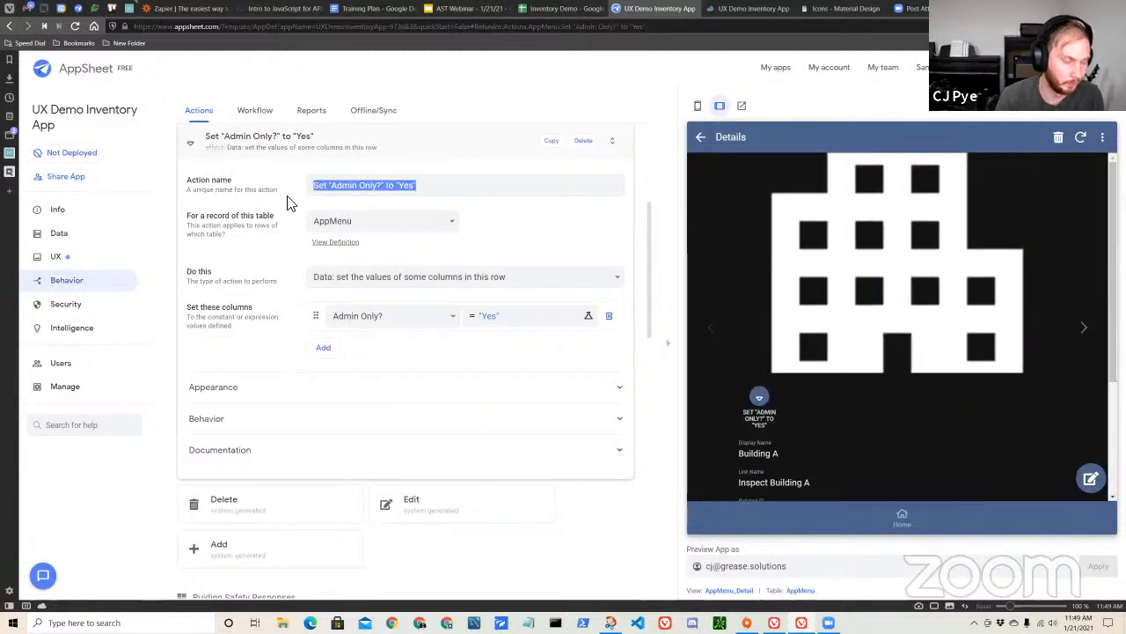
key(BackSpace)
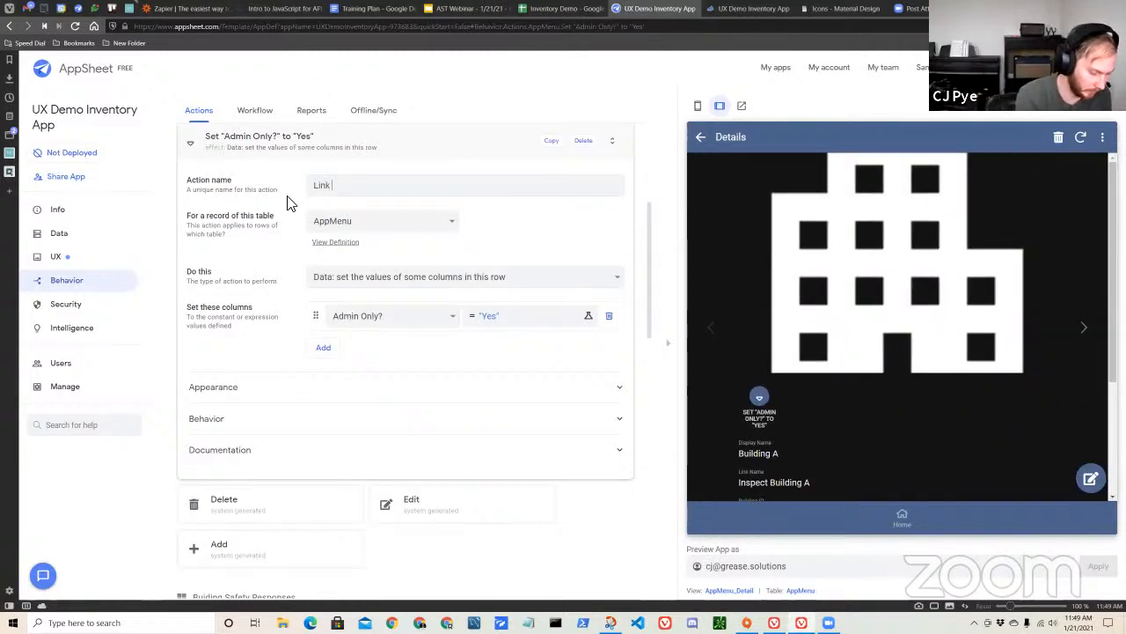
text(Link to Check)
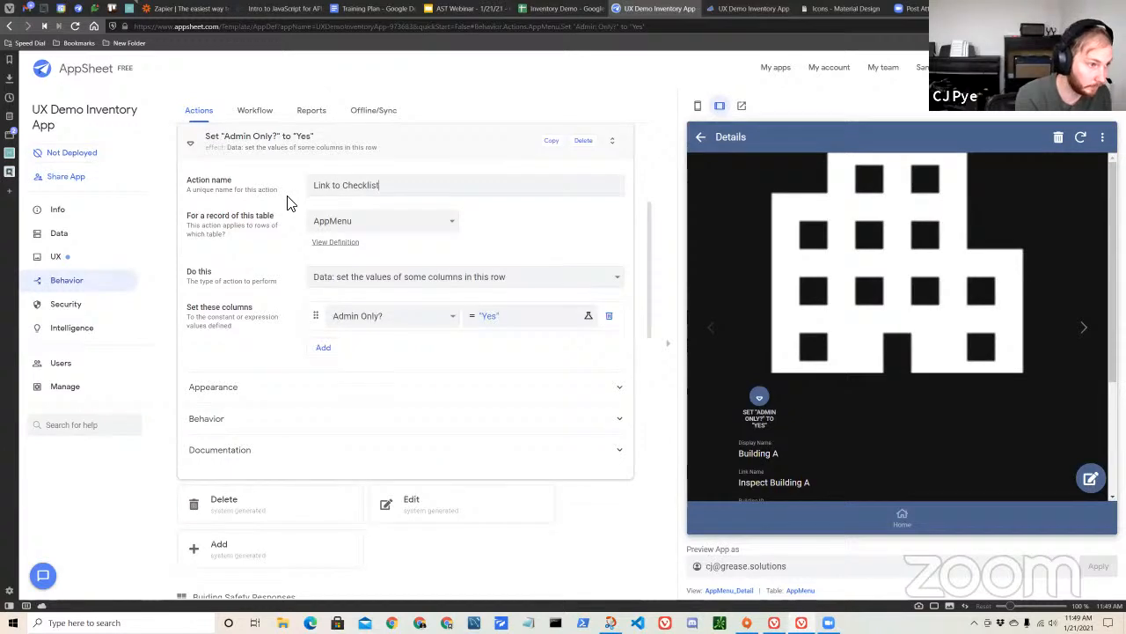
text(list)
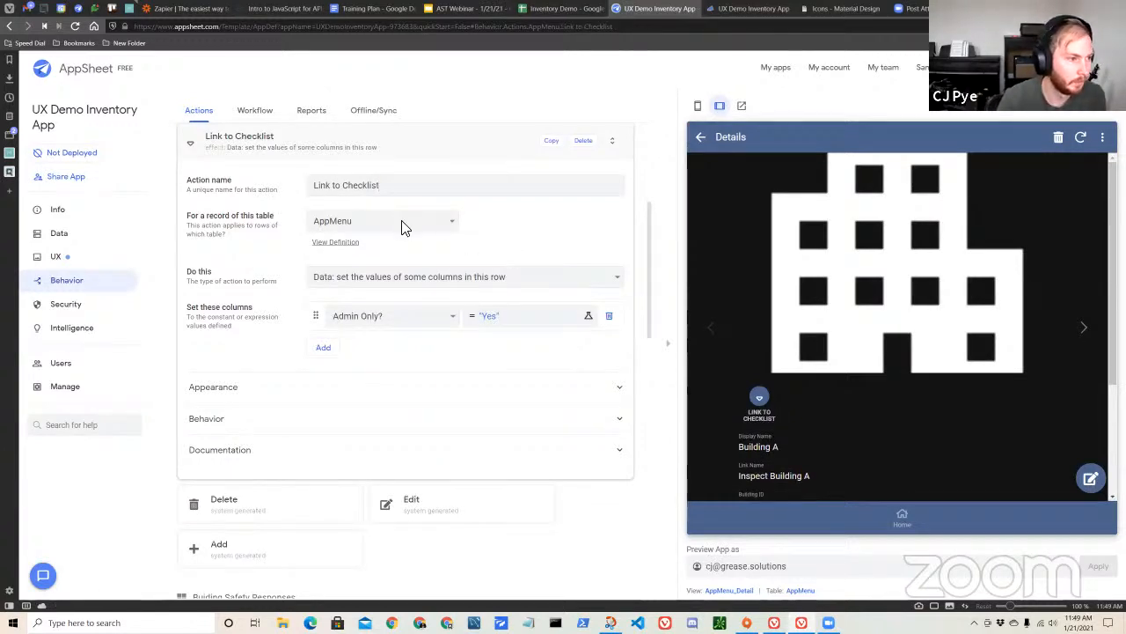
Set Link to Checklist to apply to Inspection Checklists and go to another view within this app, and open its Target expression.
click(406, 222)
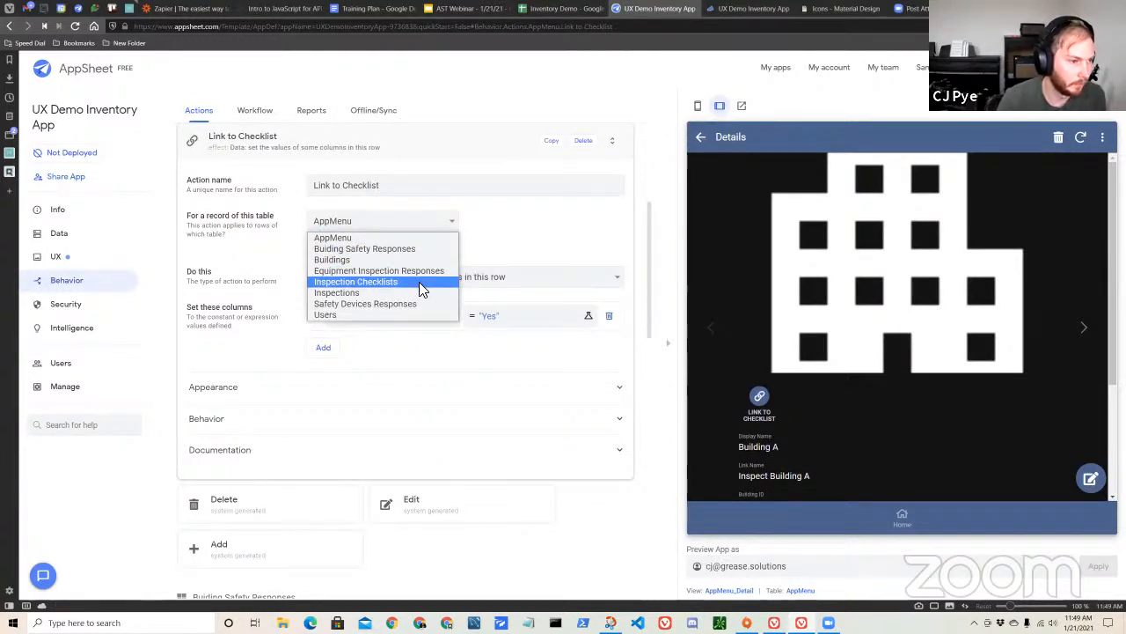
click(420, 283)
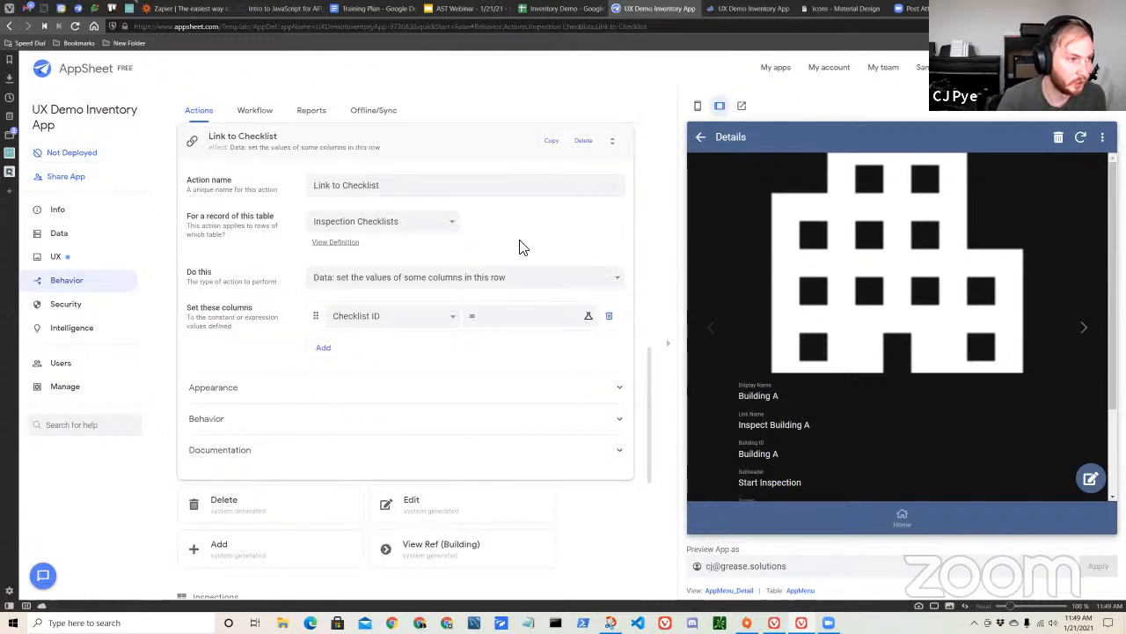
scroll(775, 405, down, 2)
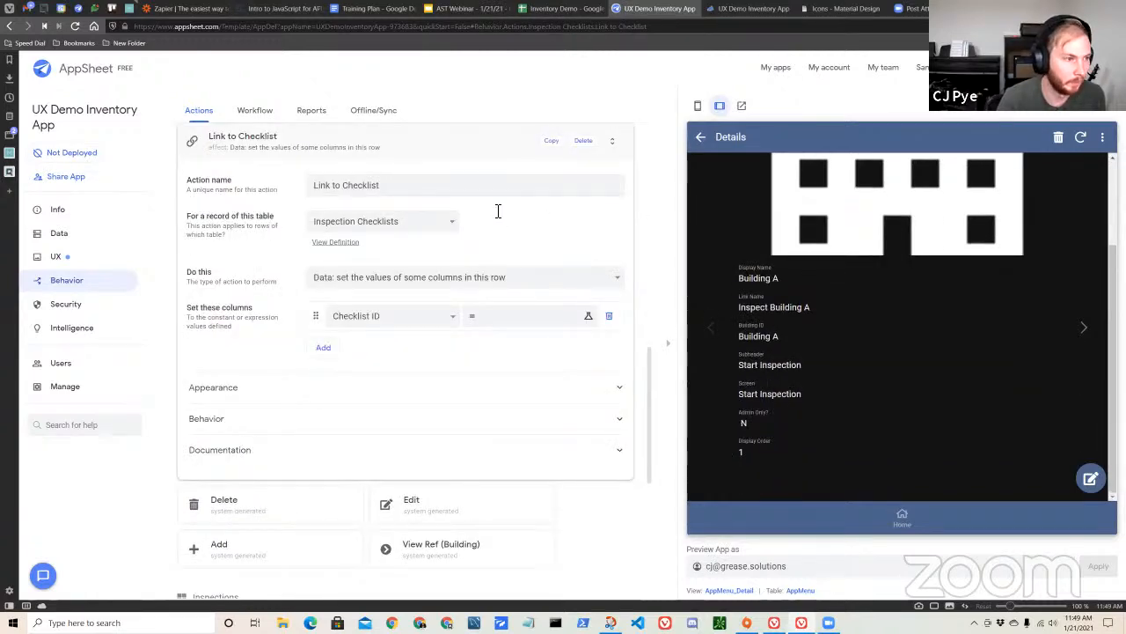
click(455, 281)
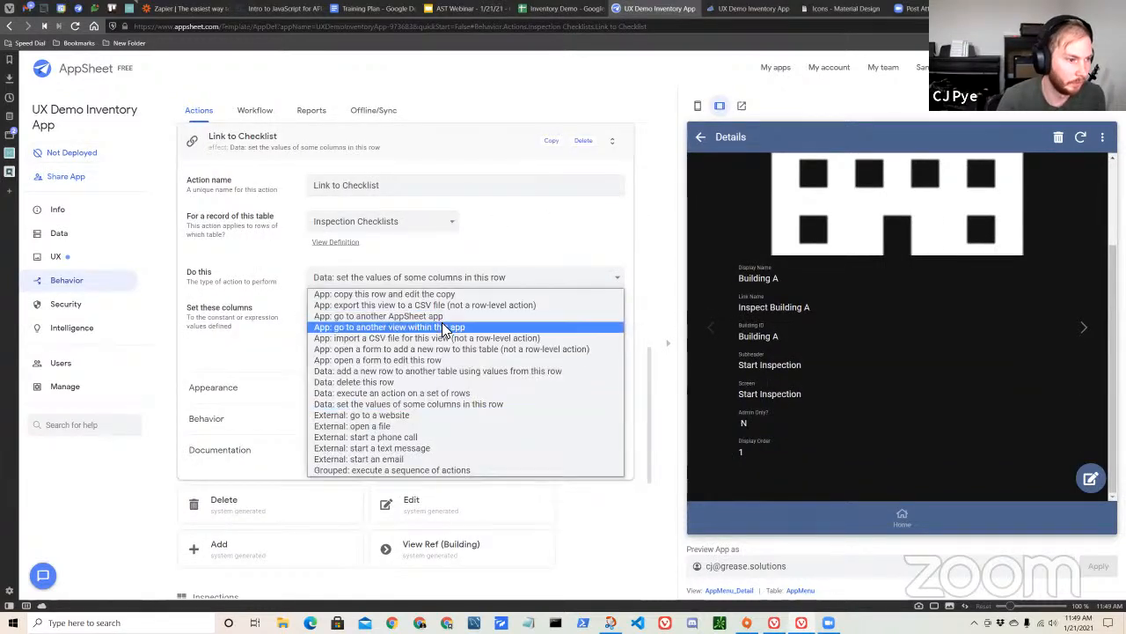
click(489, 326)
click(470, 354)
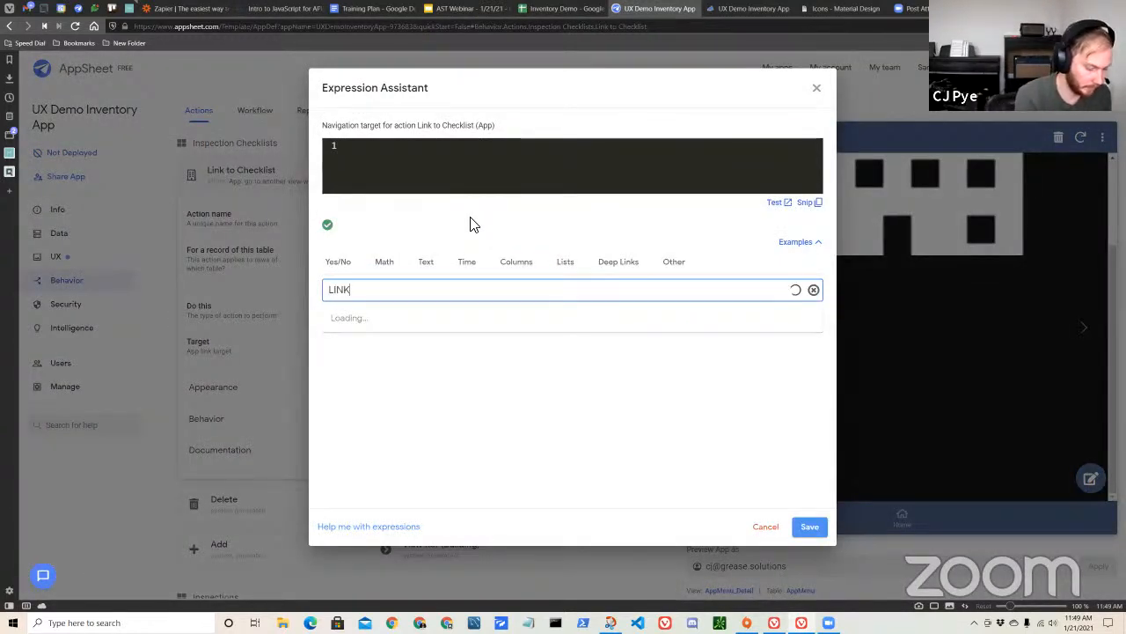
text(LINKTOVIEW()
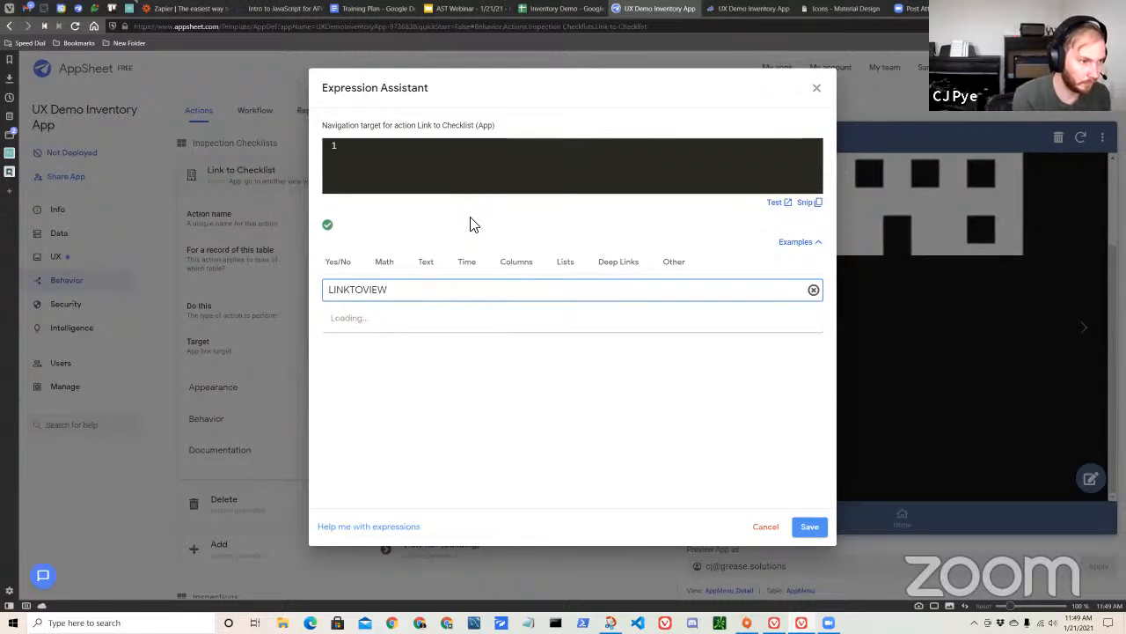
key(BackSpace)
key(BackSpace)
key(BackSpace)
key(BackSpace)
key(BackSpace)
key(BackSpace)
key(BackSpace)
key(BackSpace)
key(BackSpace)
key(BackSpace)
Write a LINKTOVIEW expression as the action's target, naming the inline inspections checklist view in quotes.
click(469, 164)
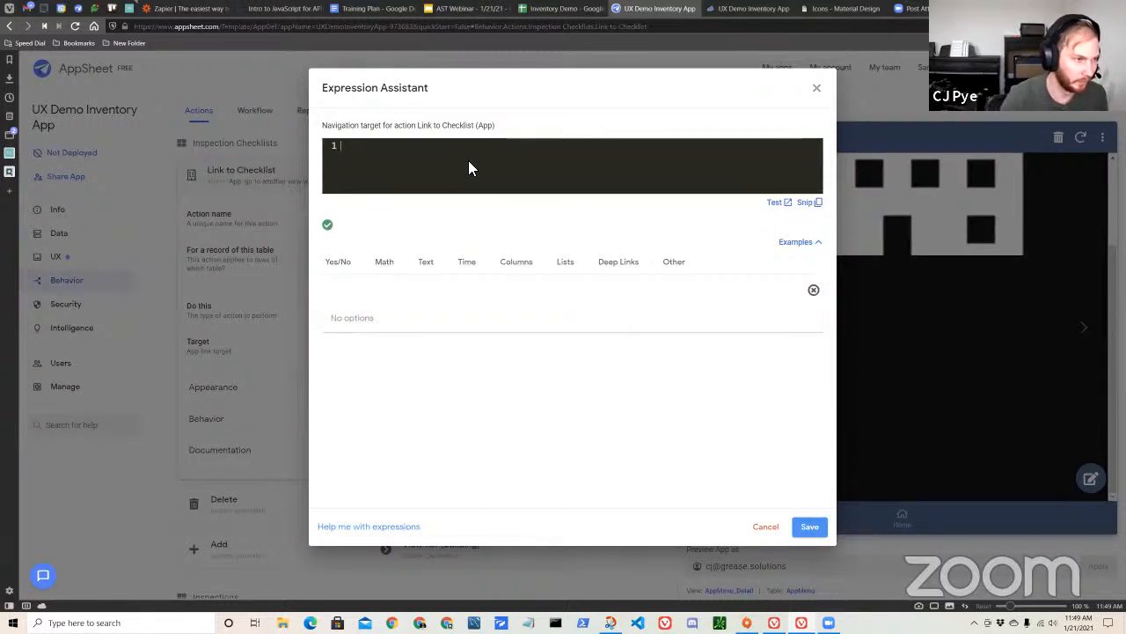
text(LINKTOV)
text(IEW("Inb)
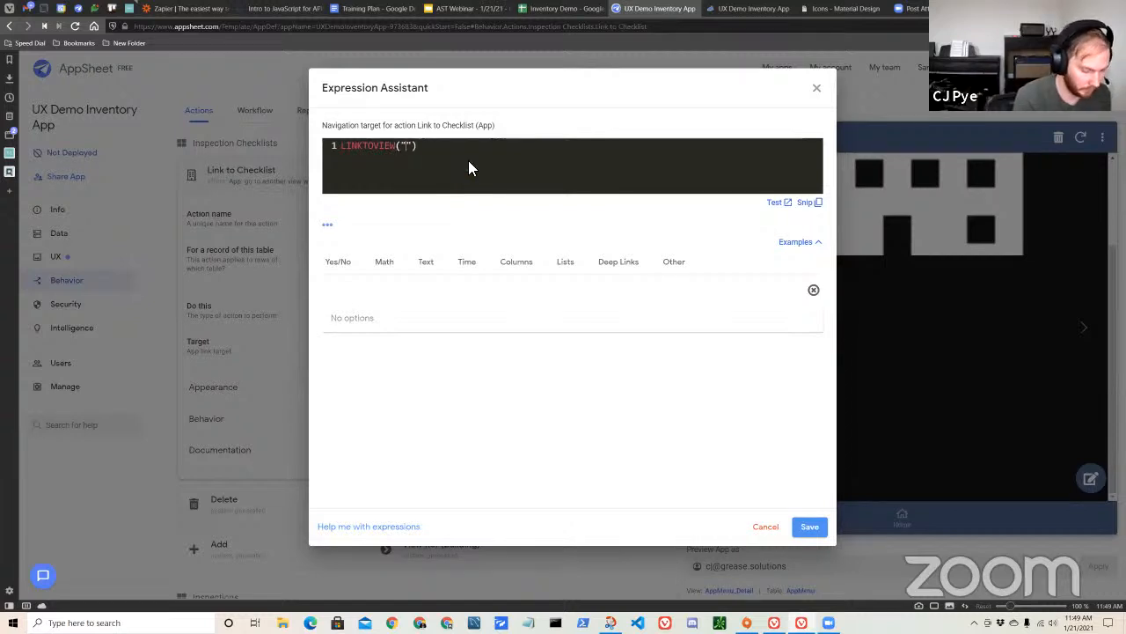
key(BackSpace)
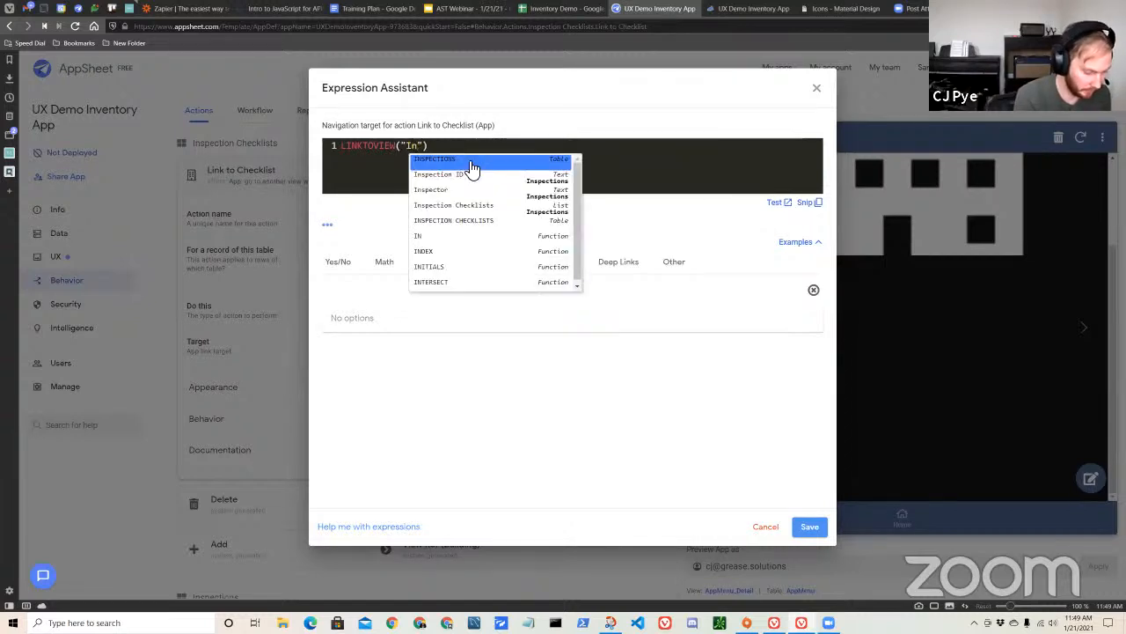
text(spections )
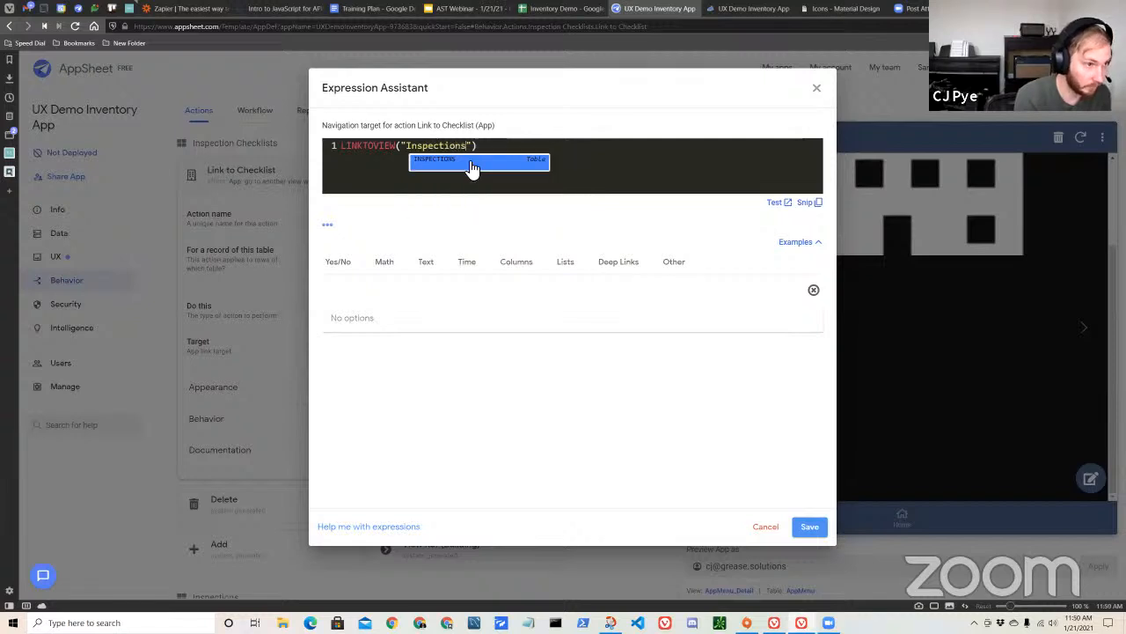
text(Ch)
key(BackSpace)
key(BackSpace)
key(BackSpace)
text(Checklist IDeck)
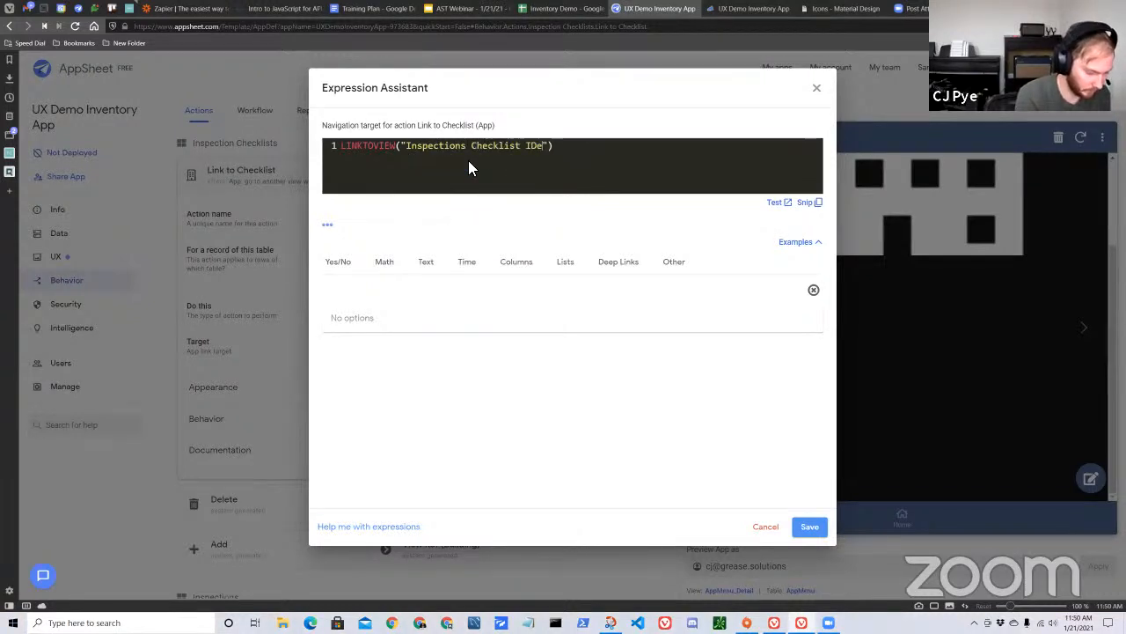
text(listyy_INline)
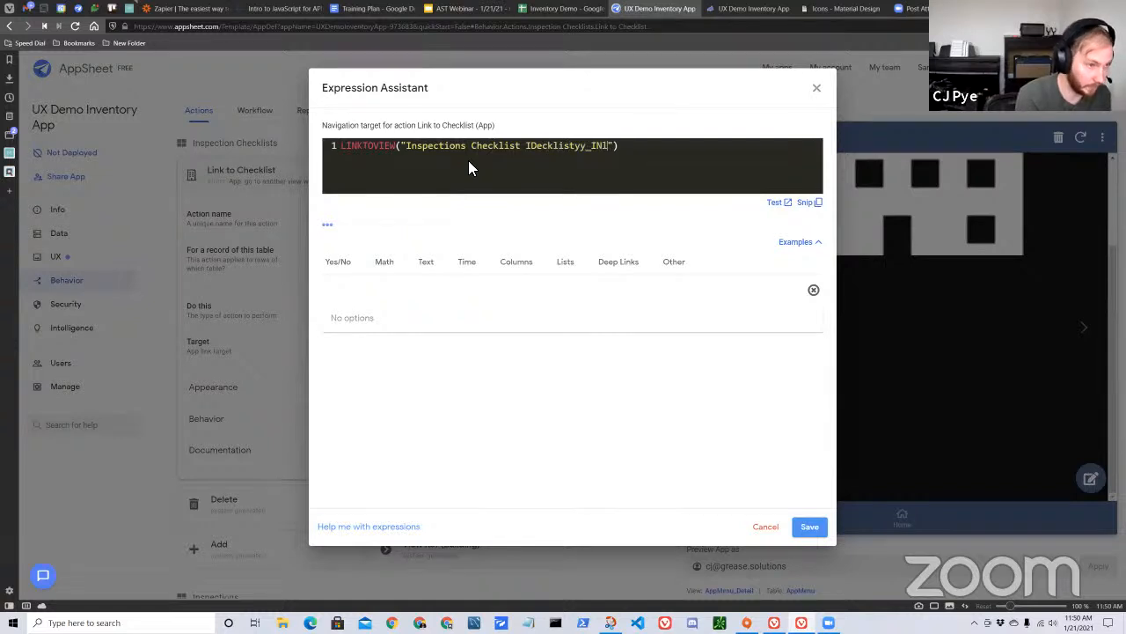
Correct the quoted view name to "Inspections Checklists_Inline" and save the target expression.
key(Left)
key(Left)
key(Left)
key(Left)
key(Left)
key(Left)
key(Left)
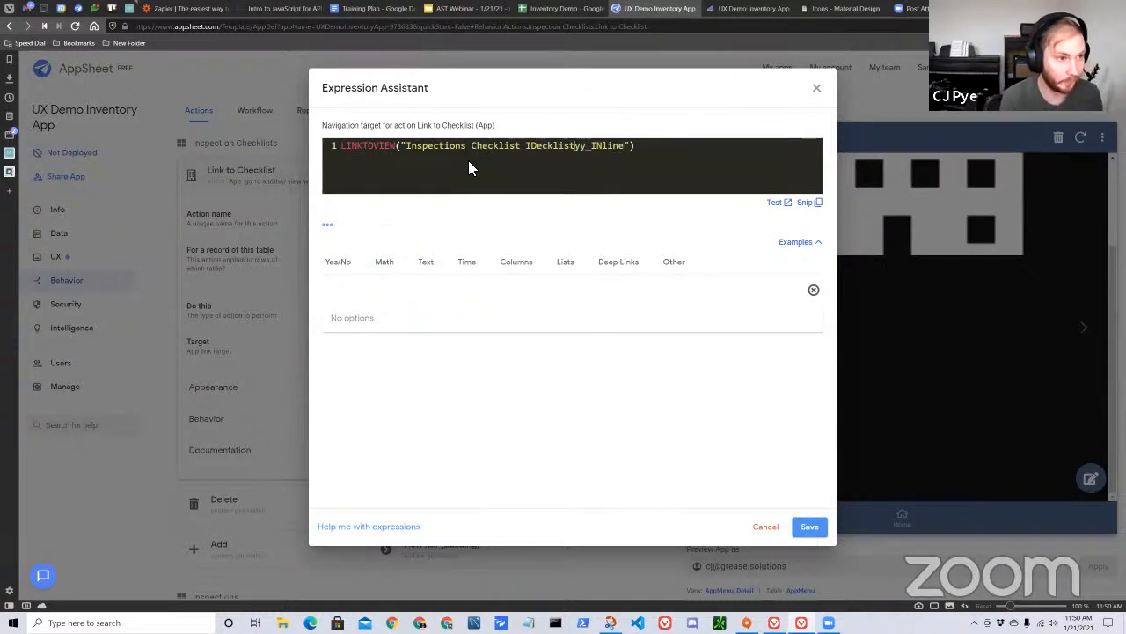
key(BackSpace)
key(BackSpace)
key(BackSpace)
key(BackSpace)
key(BackSpace)
key(BackSpace)
key(BackSpace)
key(BackSpace)
key(BackSpace)
key(BackSpace)
key(BackSpace)
key(BackSpace)
key(BackSpace)
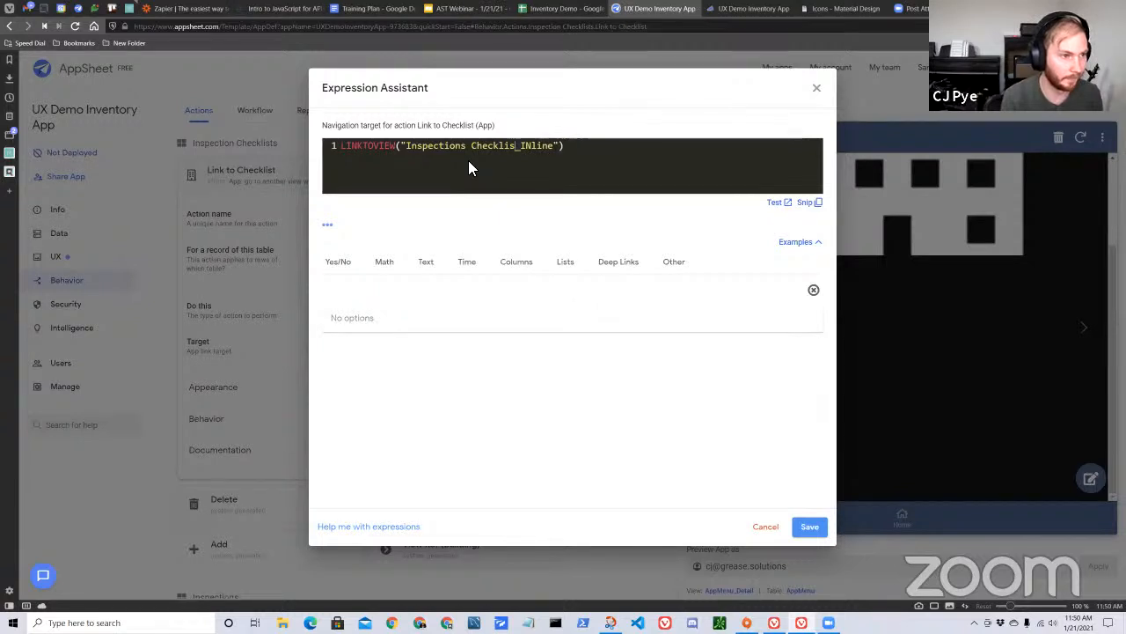
key(Right)
key(Right)
key(Right)
key(BackSpace)
text(n)
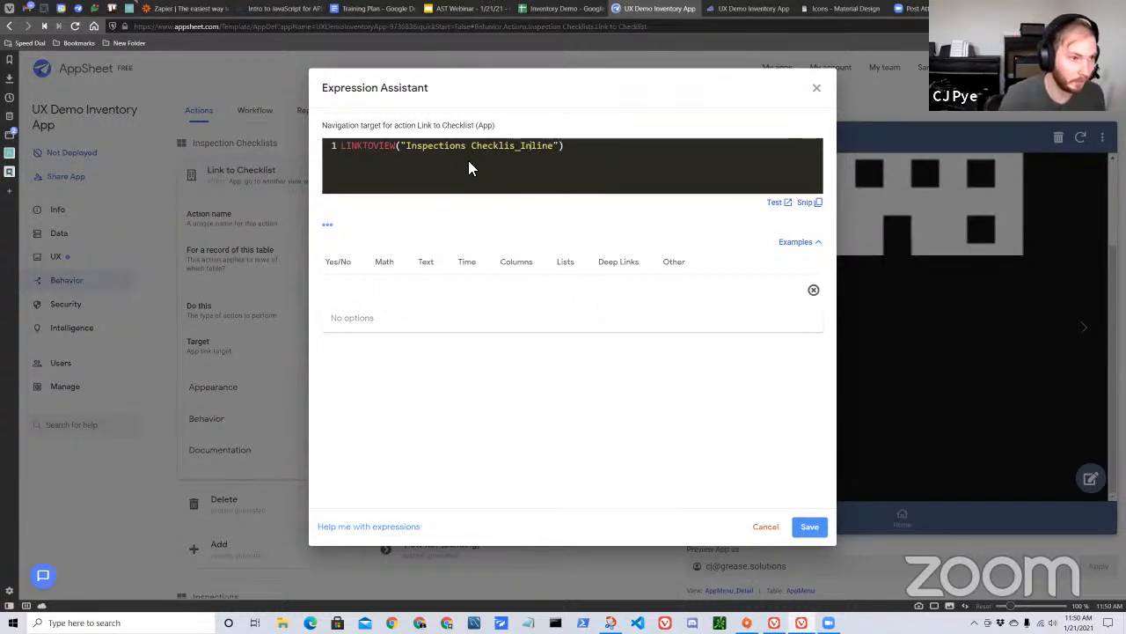
click(515, 150)
text(ts)
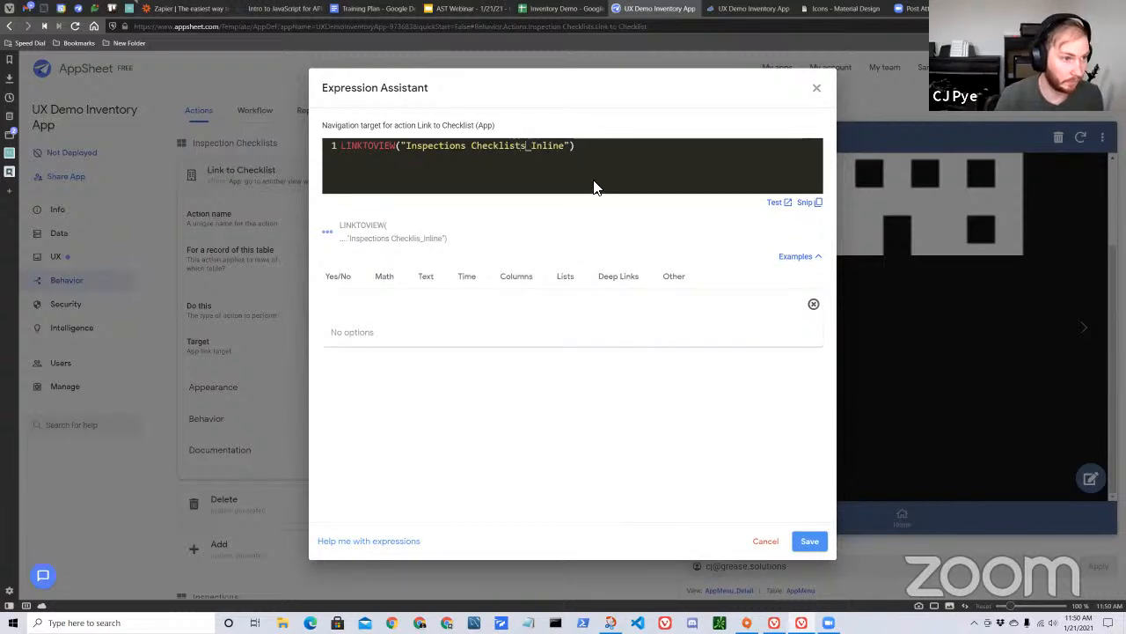
click(1115, 63)
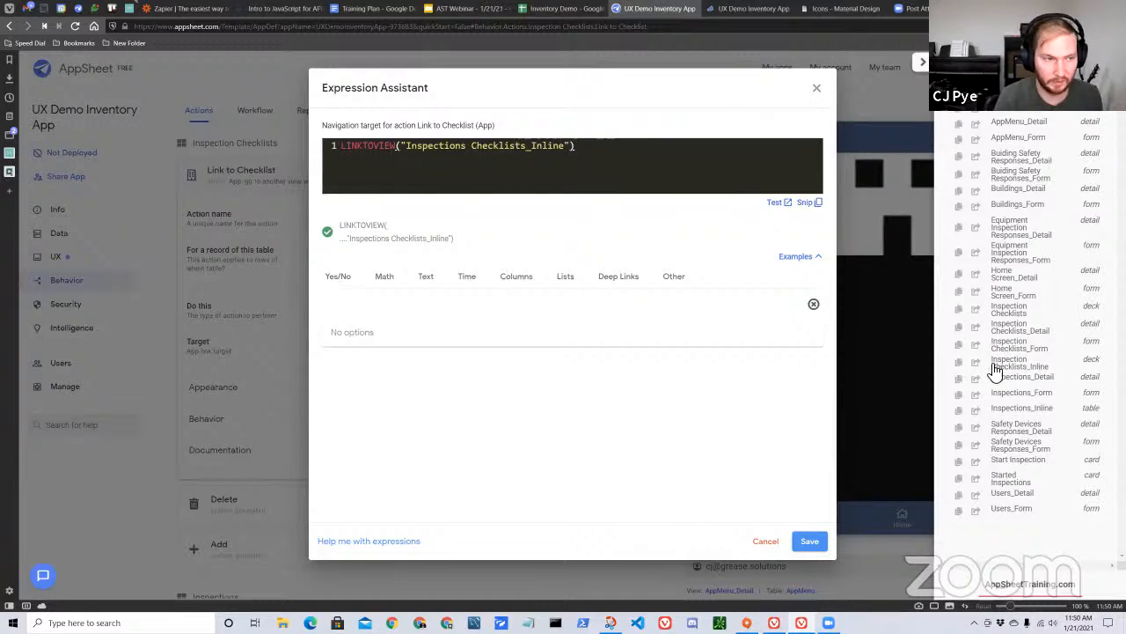
click(810, 541)
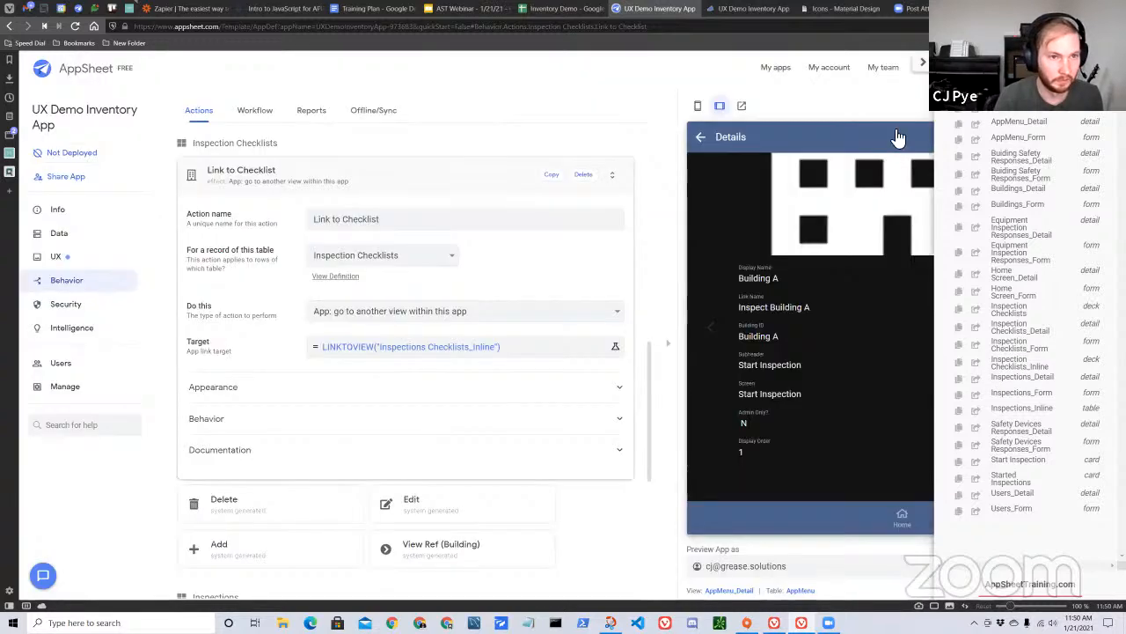
Review the Link to Checklist action's appearance settings and collapse the action.
click(344, 393)
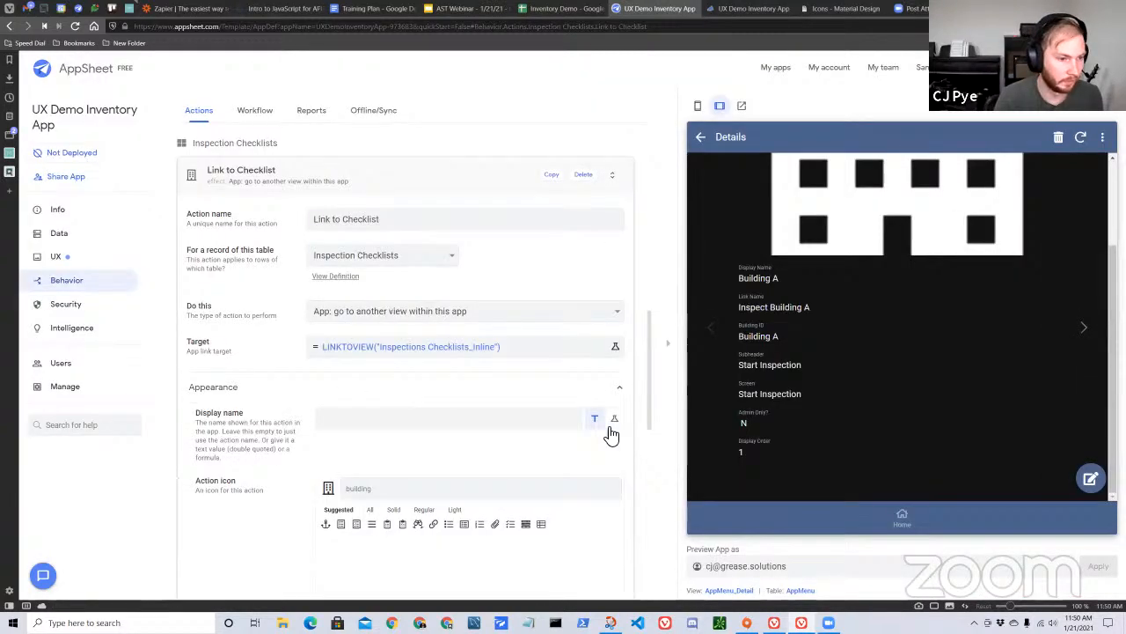
scroll(581, 422, down, 3)
scroll(446, 239, up, 5)
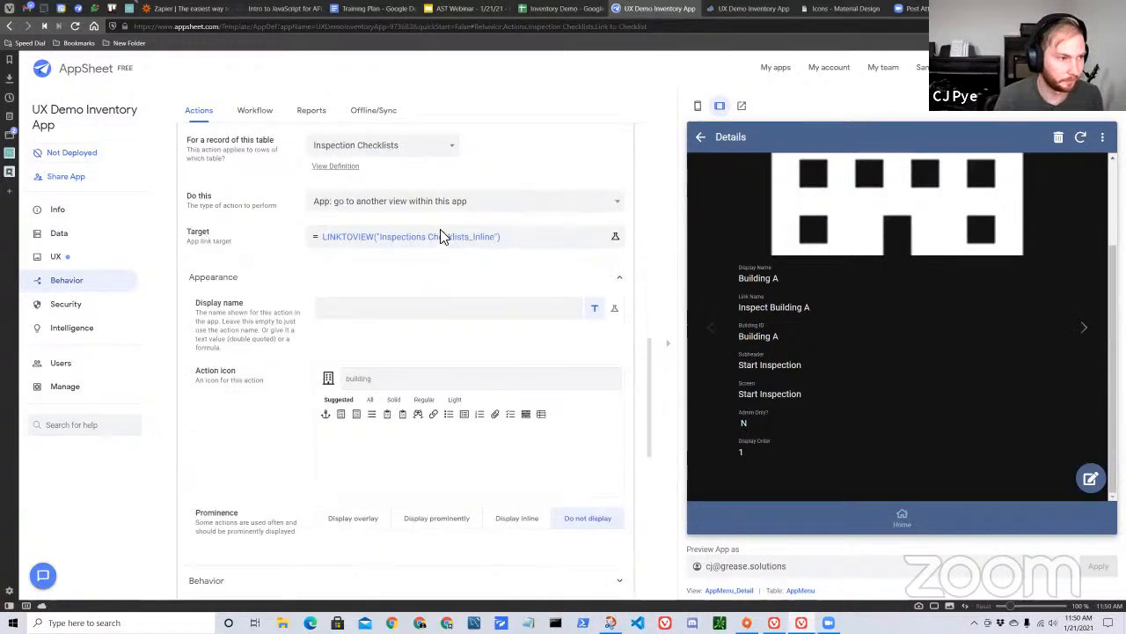
click(453, 342)
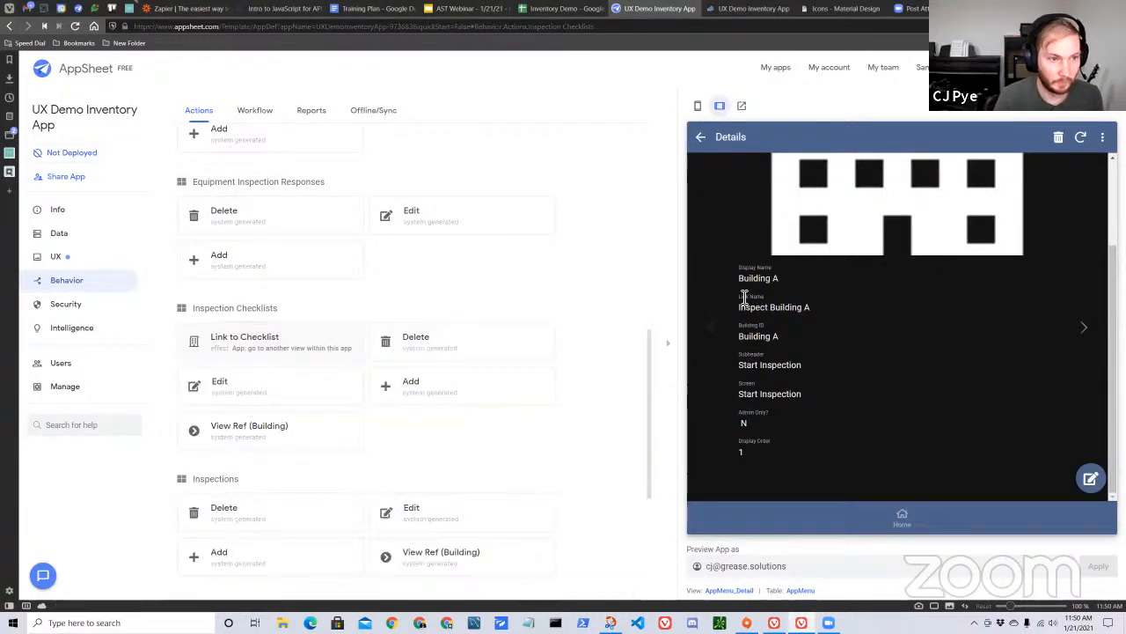
In the app preview, go to View Inspections, open the first Building A inspection and view its full checklist list.
click(701, 138)
click(703, 144)
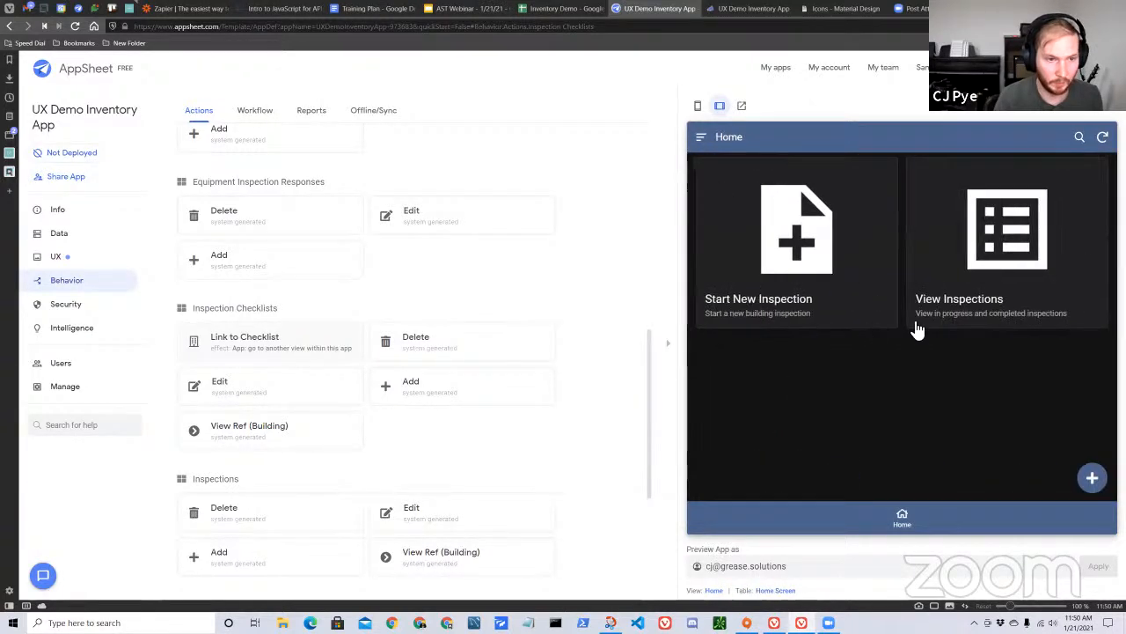
click(988, 277)
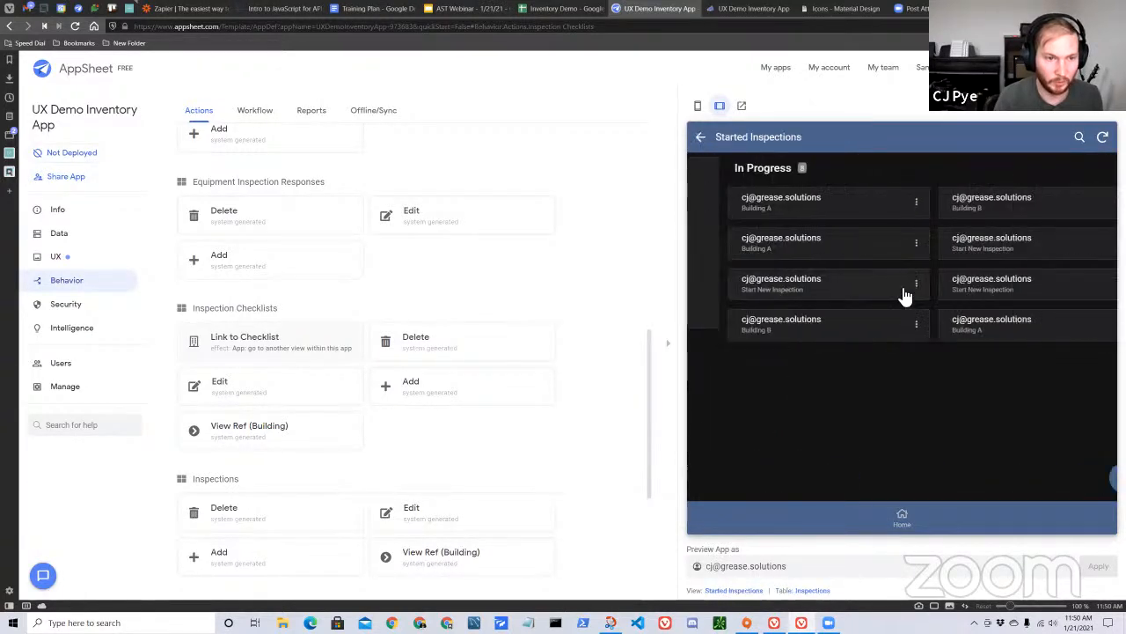
click(824, 213)
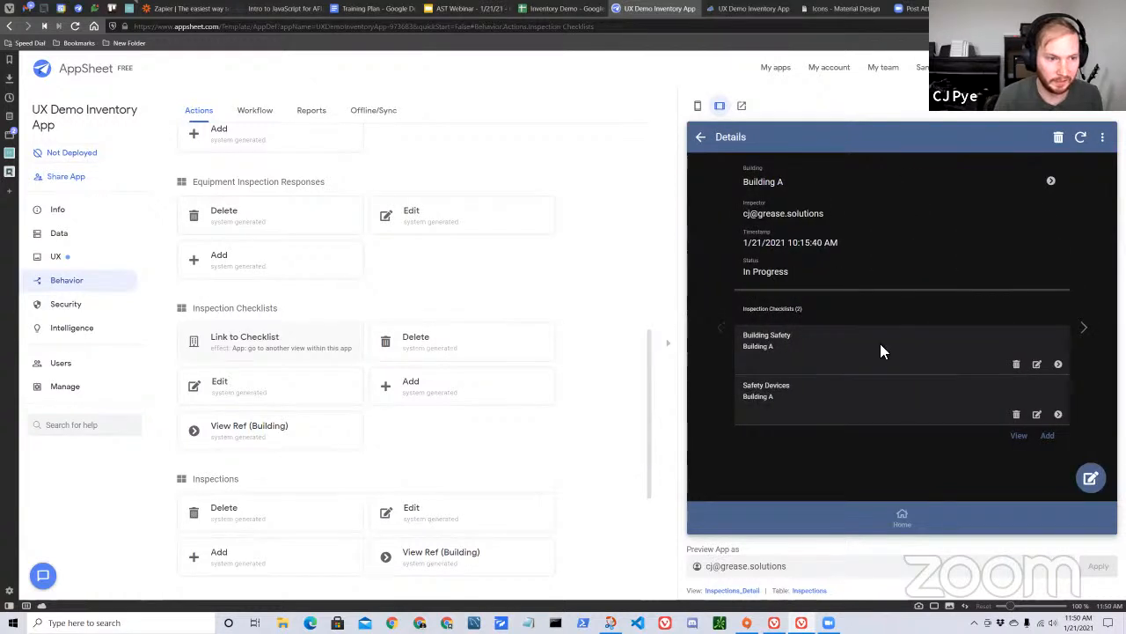
click(1018, 436)
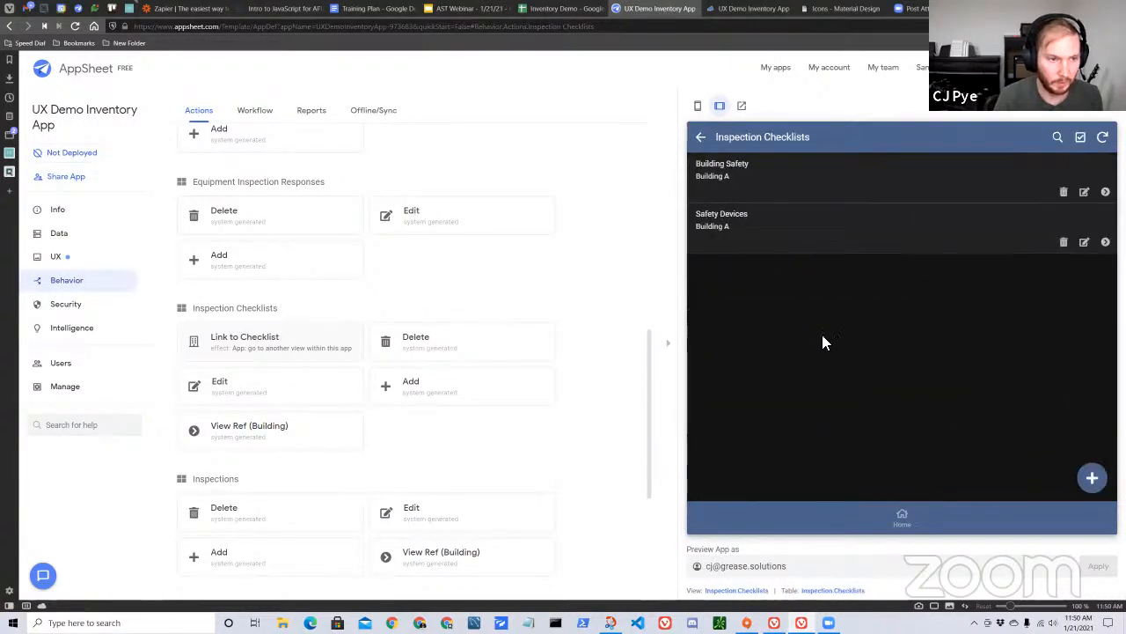
Open the settings of the previewed Inspection Checklists view and expand its Behavior options down to the event actions.
click(755, 593)
scroll(484, 432, down, 5)
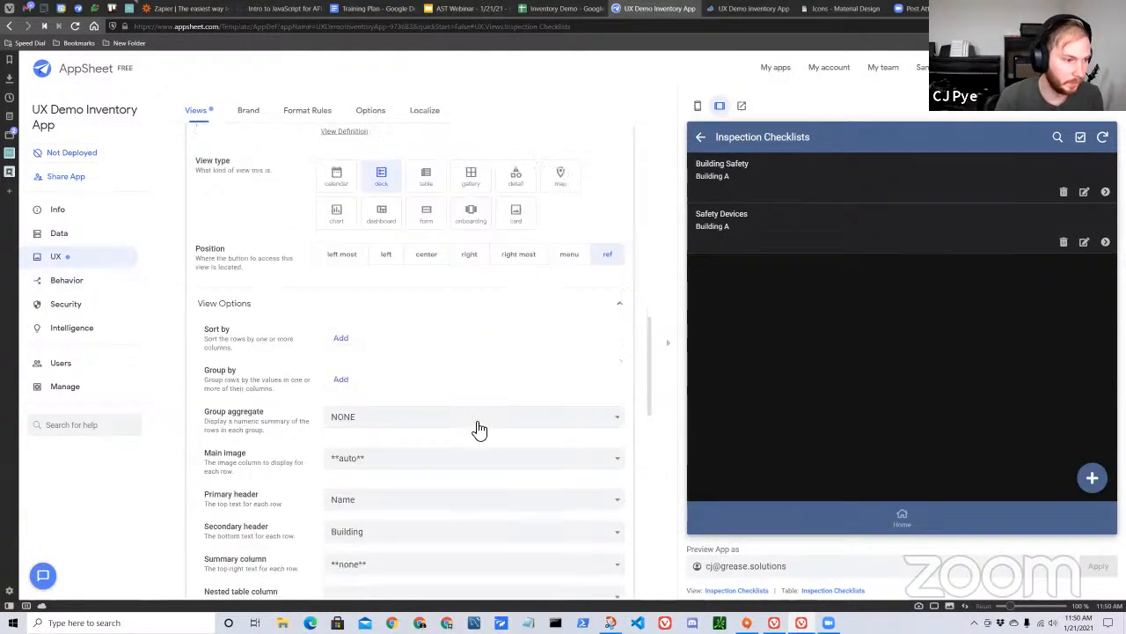
scroll(476, 426, down, 3)
click(535, 376)
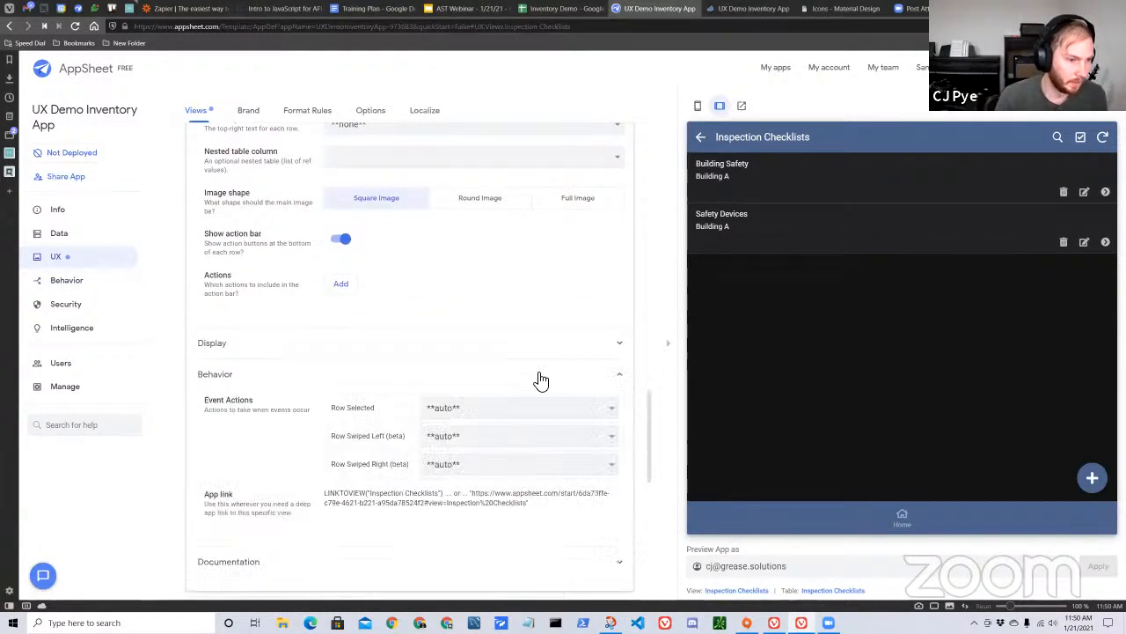
scroll(558, 295, down, 2)
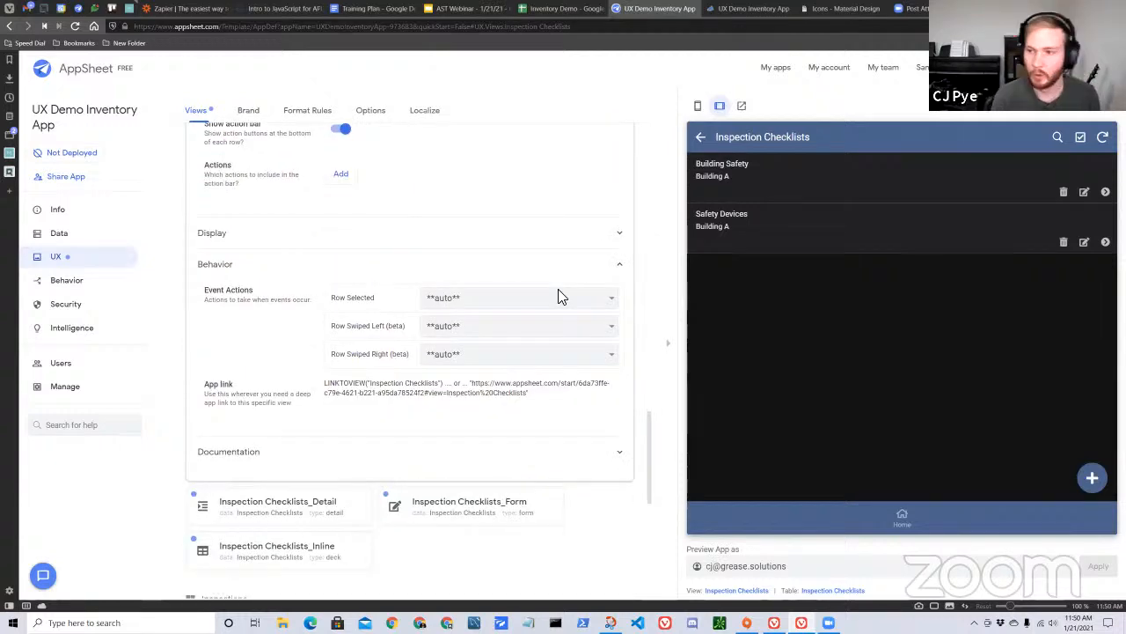
Check the Inspection Checklists view's name and data source, and reopen the checklist list from the Building A inspection in the preview.
scroll(239, 280, up, 2)
scroll(422, 307, up, 10)
drag(399, 249, 463, 253)
click(704, 140)
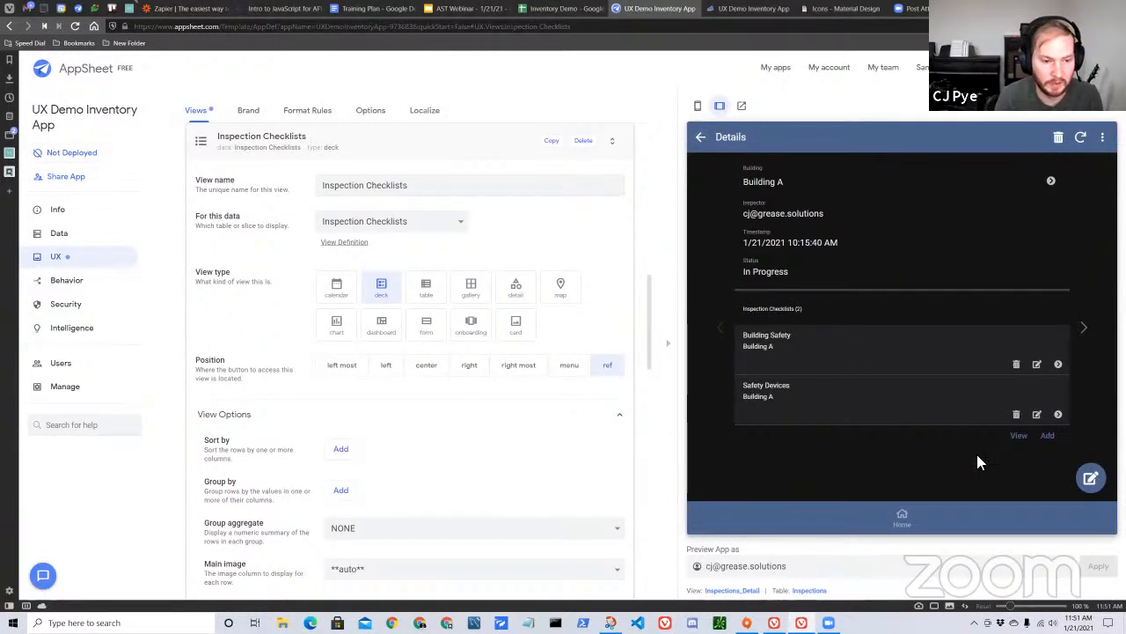
click(1020, 439)
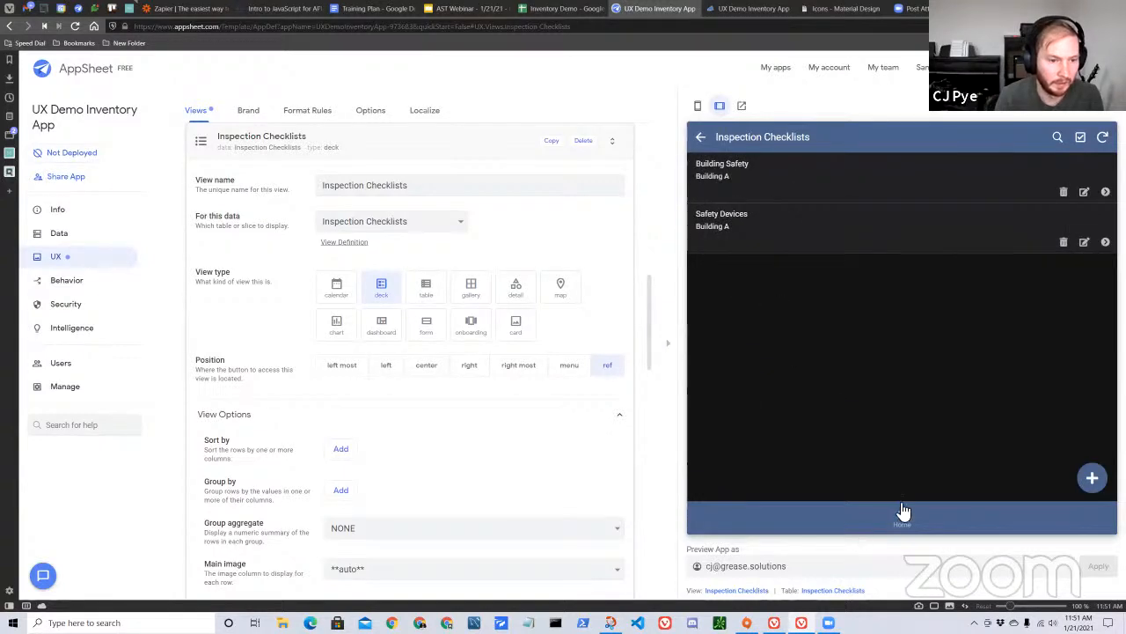
Set the Inspection Checklists view's Row Selected event action to Link to Checklist.
scroll(415, 372, down, 8)
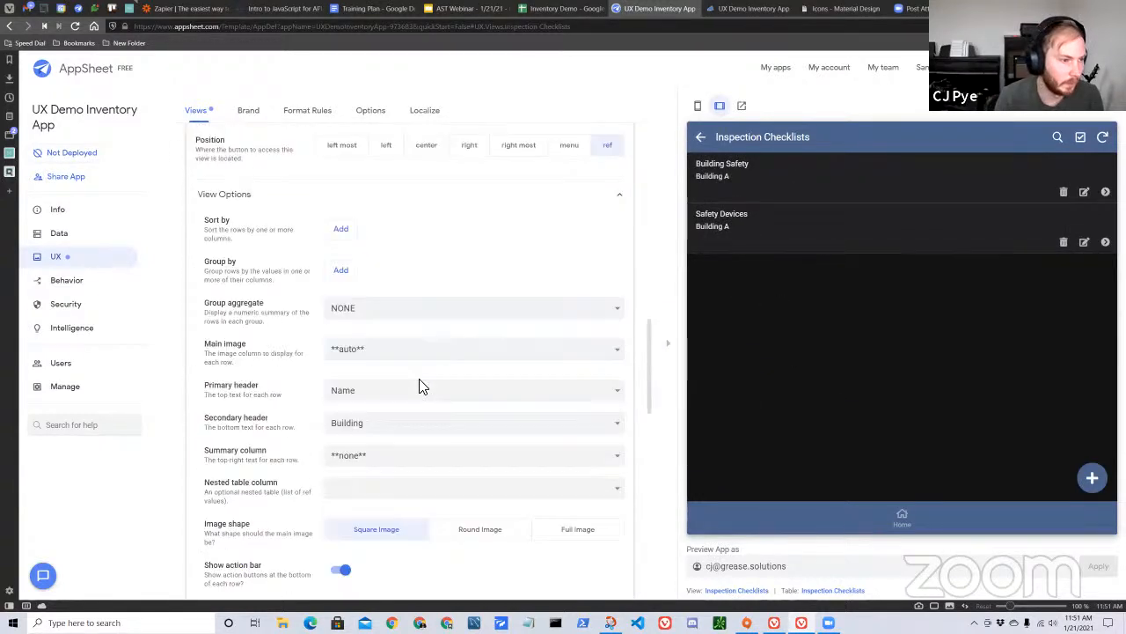
scroll(370, 477, down, 2)
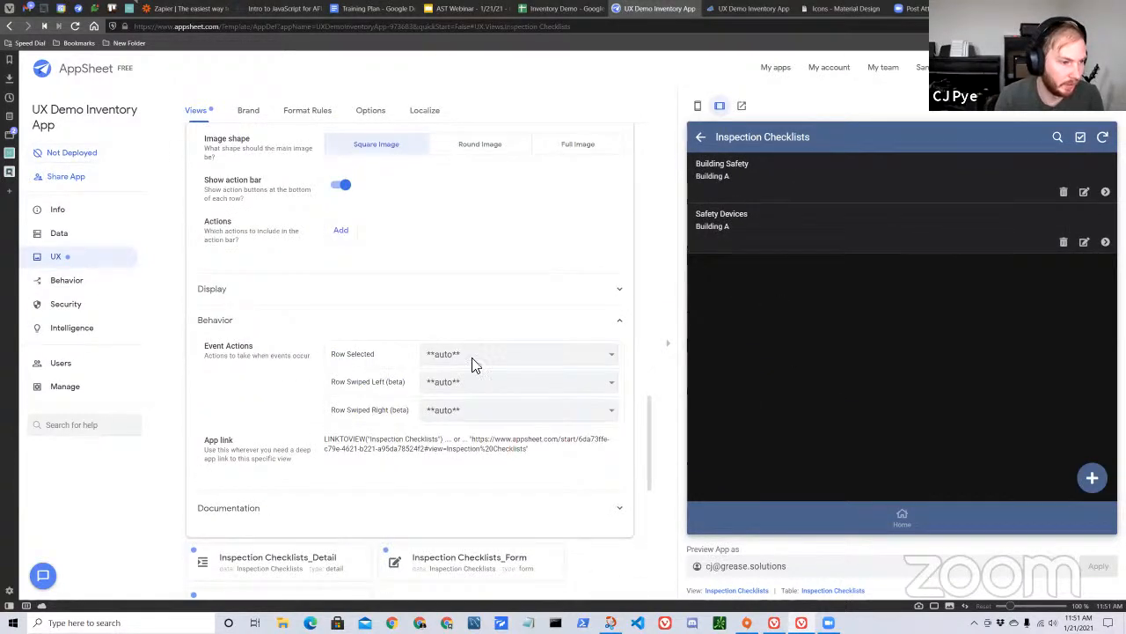
click(505, 354)
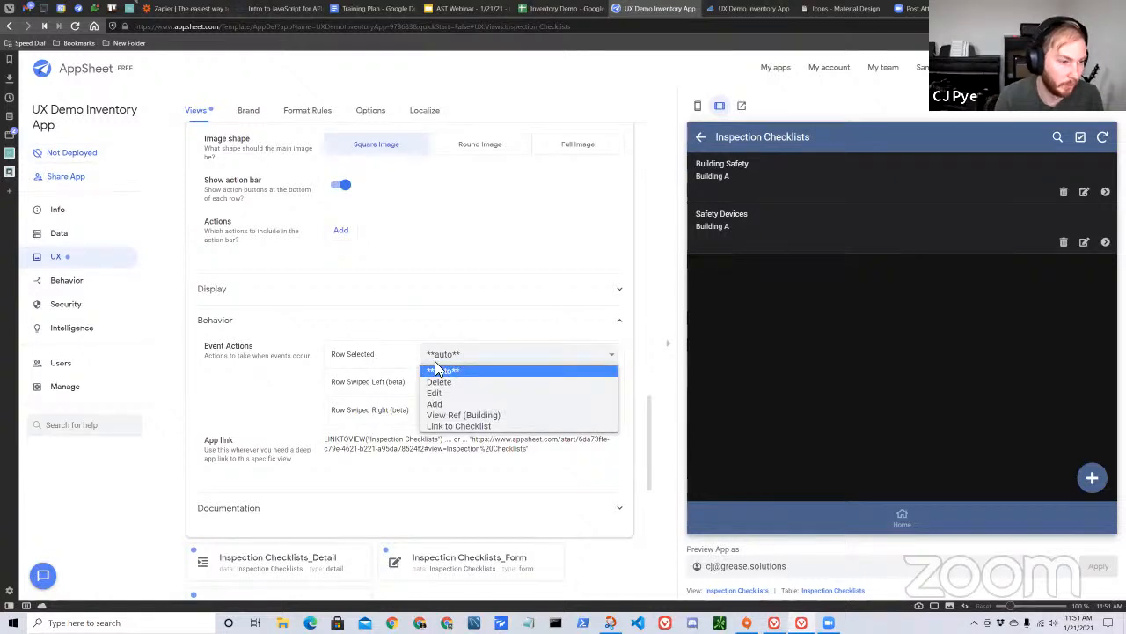
click(469, 429)
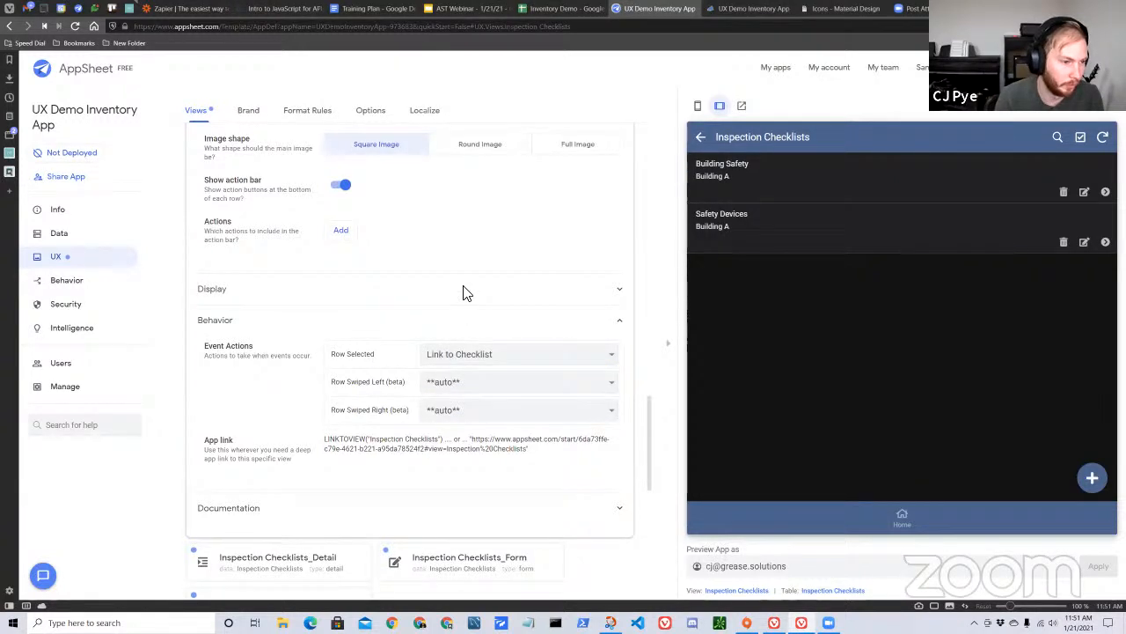
Review the Inspection Checklists view's options, action bar settings and event actions.
scroll(467, 299, up, 2)
scroll(504, 322, down, 2)
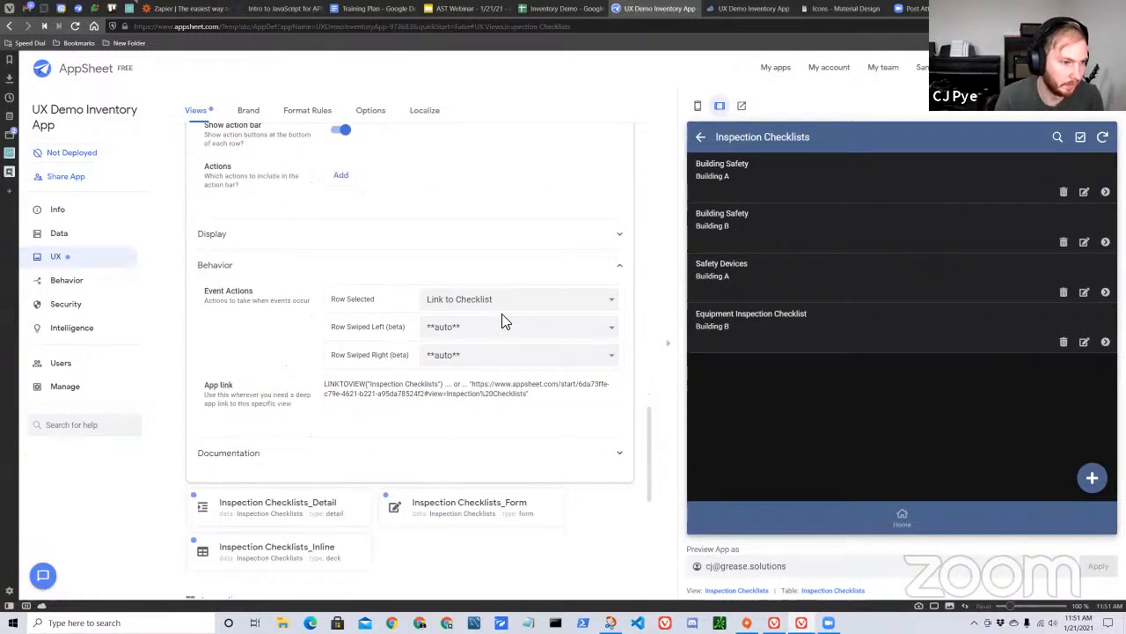
scroll(510, 390, up, 4)
scroll(518, 428, down, 3)
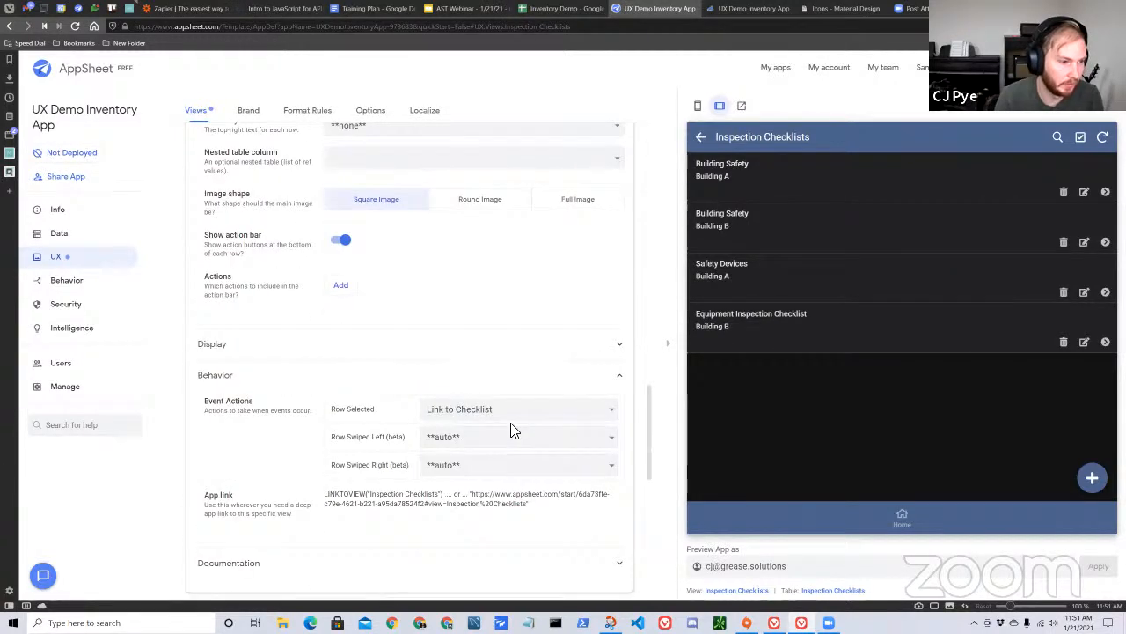
scroll(528, 408, up, 3)
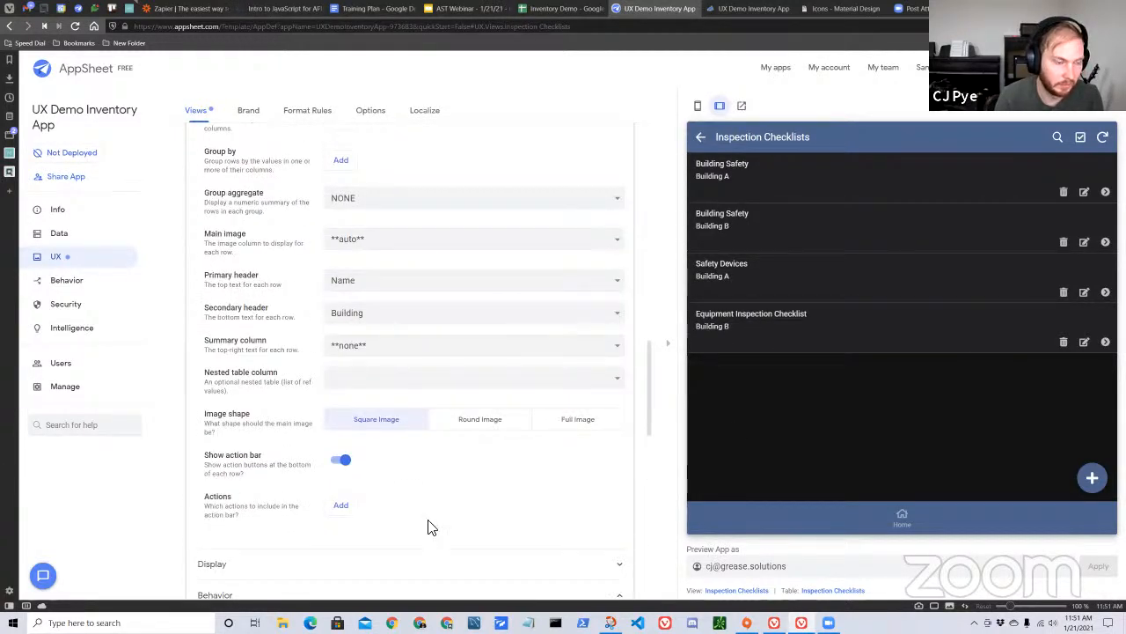
scroll(395, 508, down, 3)
scroll(470, 380, up, 4)
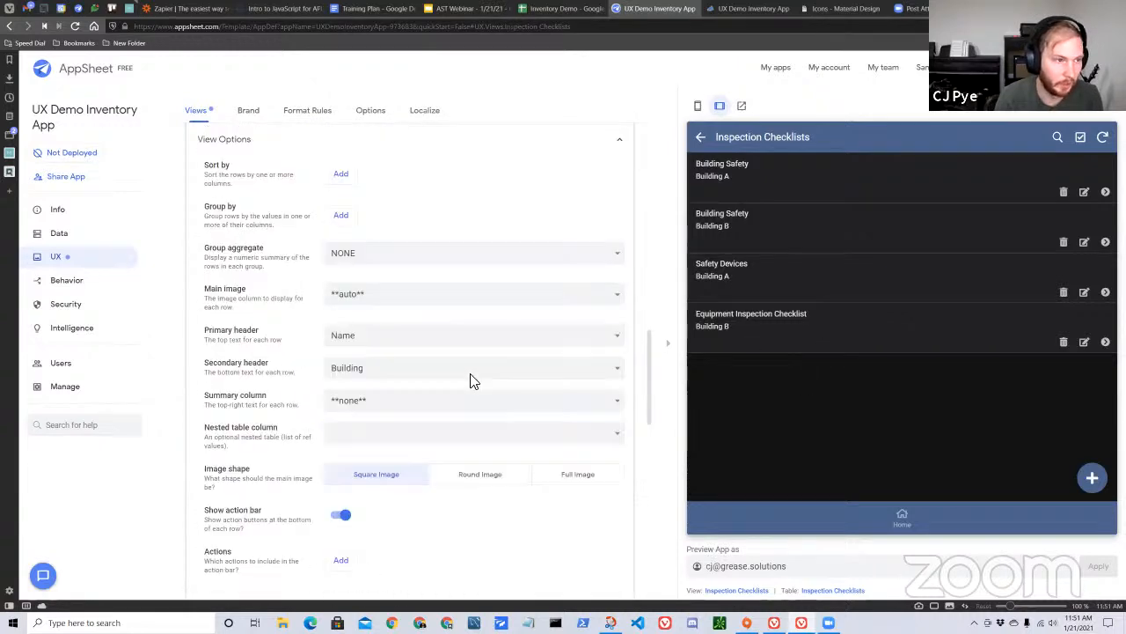
scroll(506, 405, up, 3)
scroll(544, 489, down, 3)
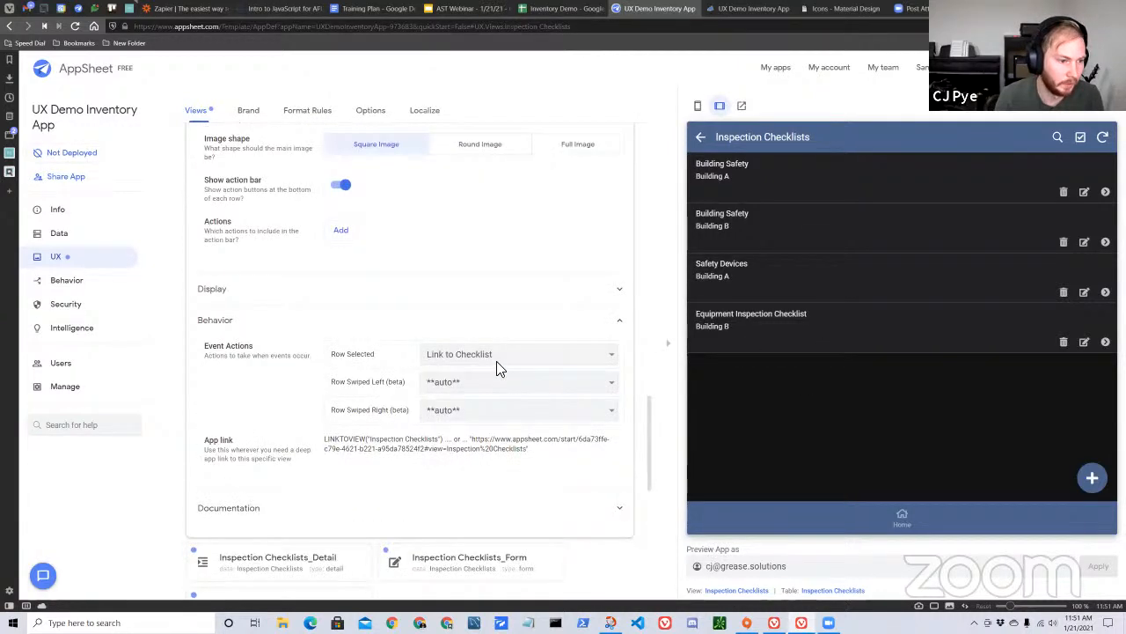
scroll(289, 347, up, 10)
Open the Link to Checklist action defined for the Inspection Checklists table.
click(291, 320)
scroll(543, 318, up, 3)
click(78, 283)
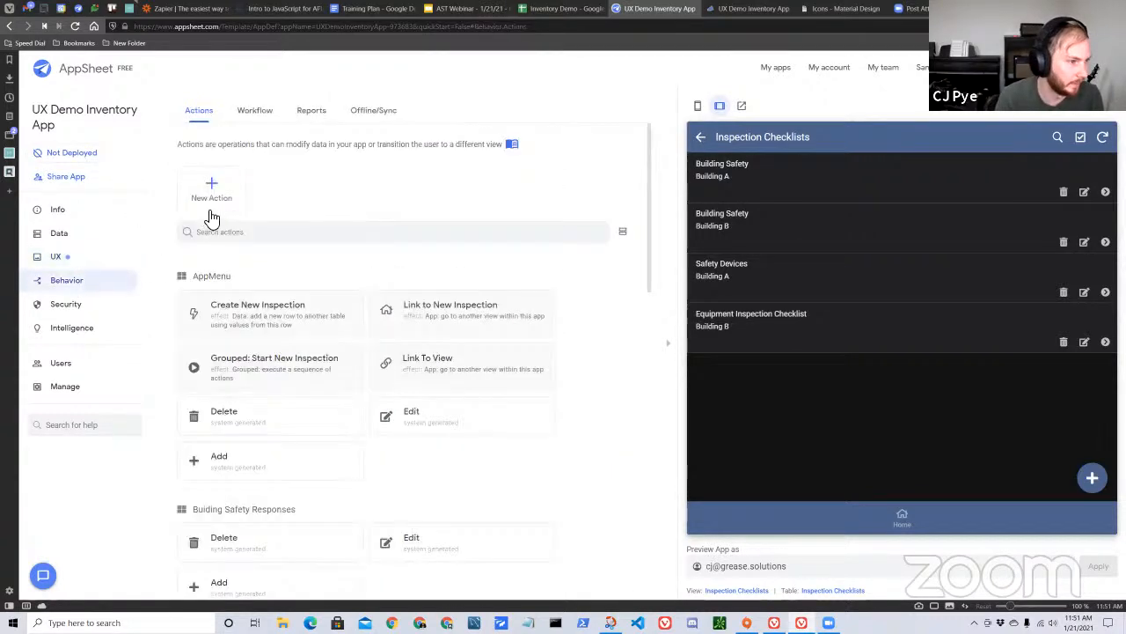
scroll(296, 332, down, 4)
scroll(358, 384, up, 3)
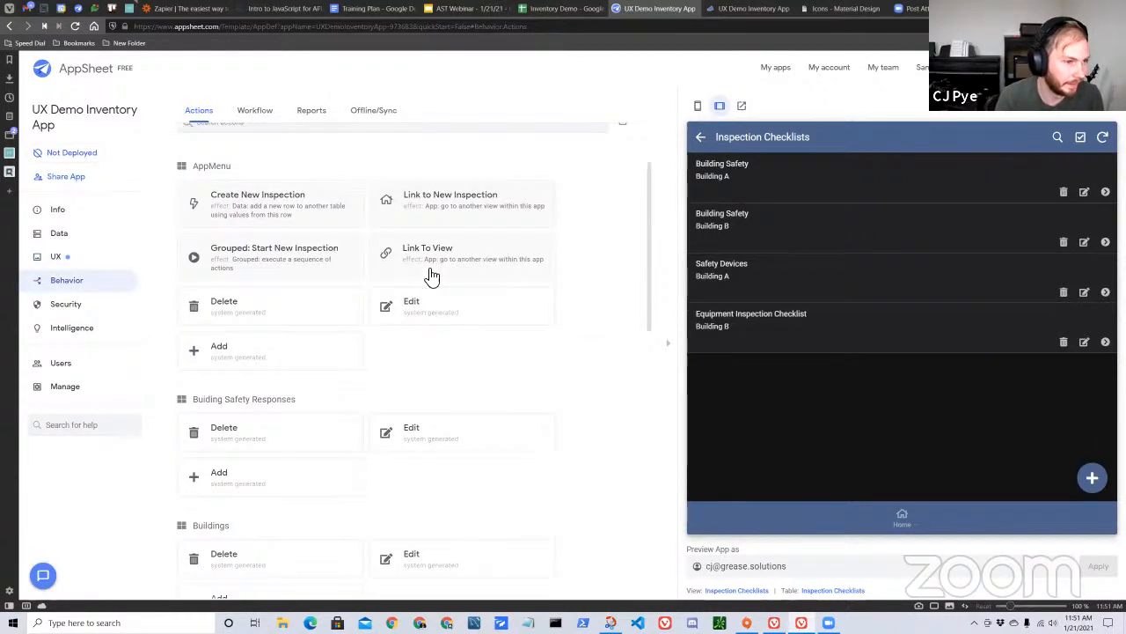
scroll(364, 344, down, 5)
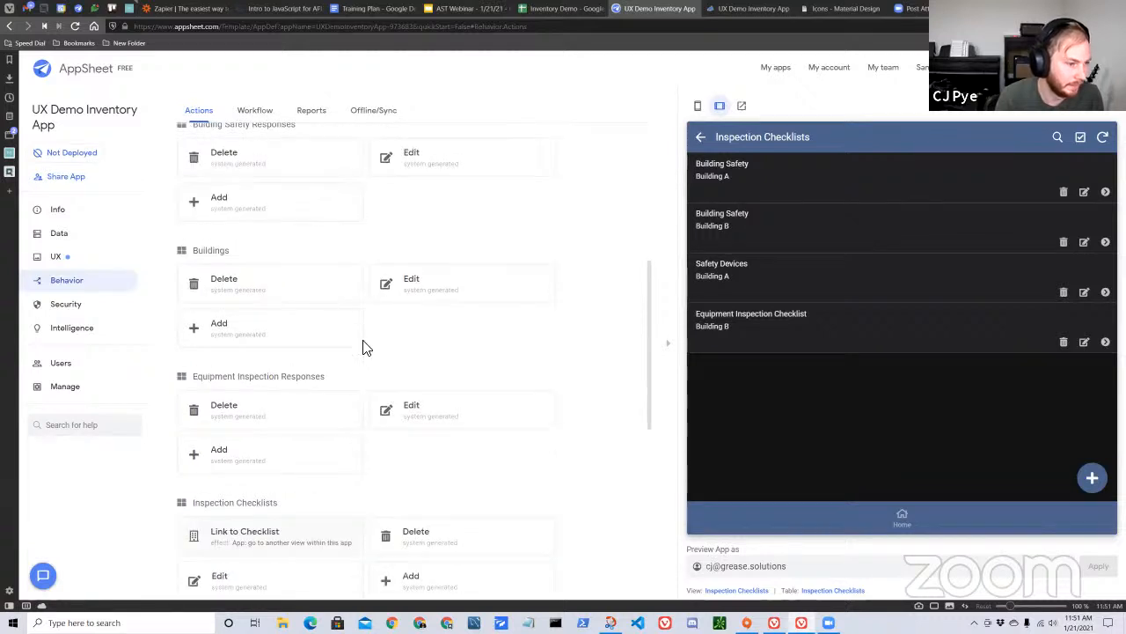
click(315, 383)
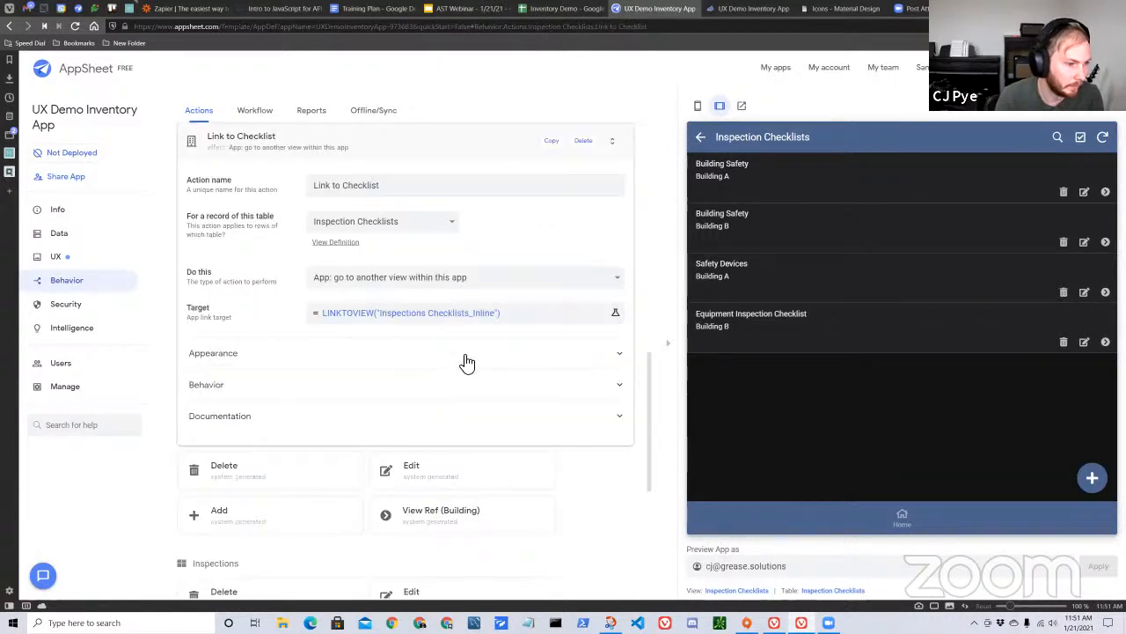
Replace the fixed view name in the action's LINKTOVIEW target expression with an empty column reference in square brackets.
click(520, 312)
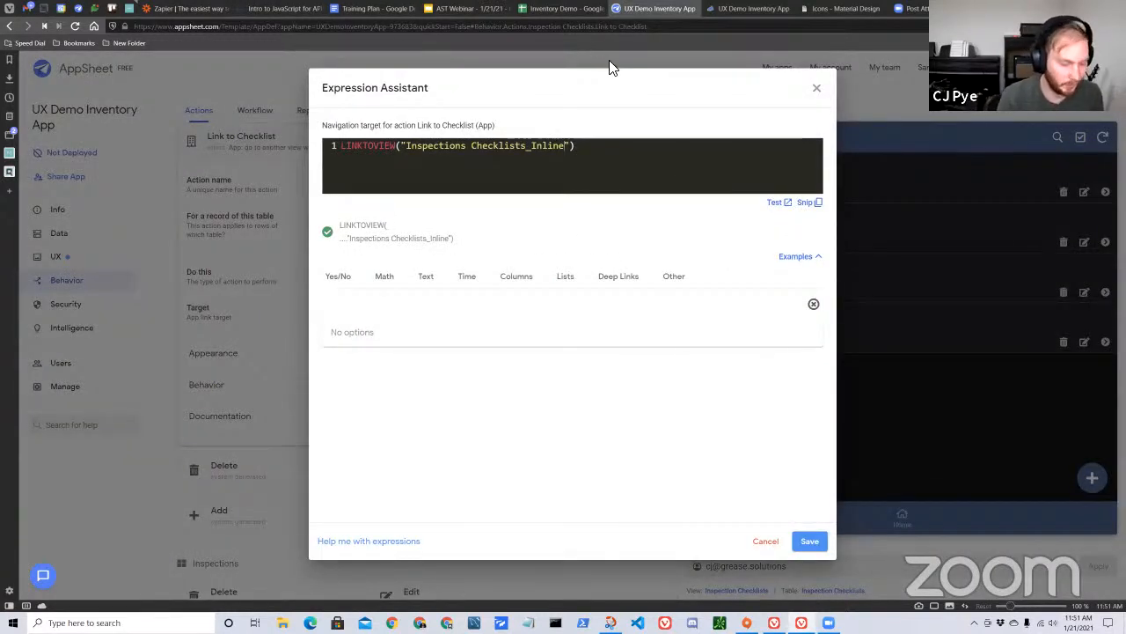
key(BackSpace)
key(BackSpace)
key(BackSpace)
key(BackSpace)
key(BackSpace)
key(BackSpace)
key(BackSpace)
key(BackSpace)
key(BackSpace)
key(BackSpace)
key(BackSpace)
key(BackSpace)
key(BackSpace)
key(BackSpace)
key(BackSpace)
key(BackSpace)
key(BackSpace)
key(BackSpace)
key(BackSpace)
key(BackSpace)
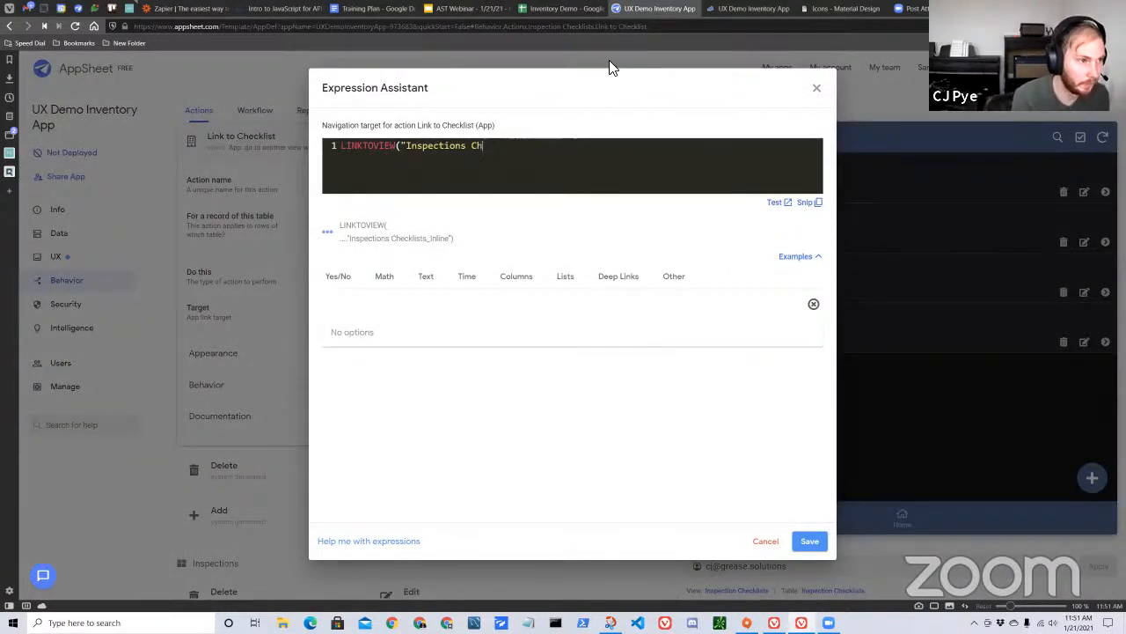
text([)
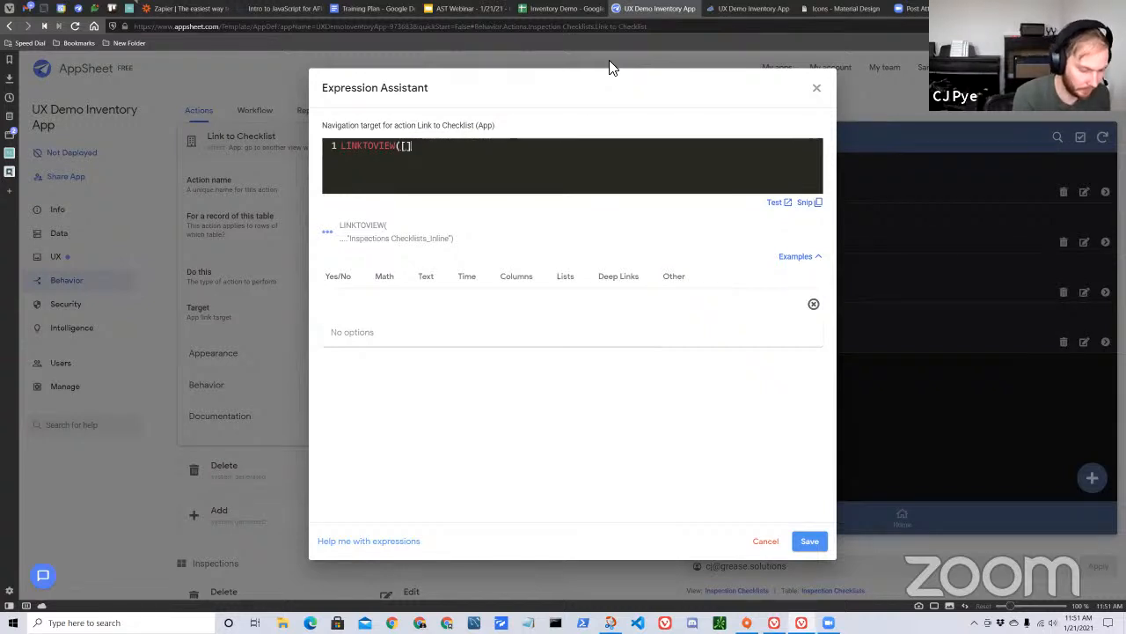
Switch to the Inventory Demo spreadsheet, widen the Name column of the Inspection Checklists sheet and review its checklist names.
click(560, 8)
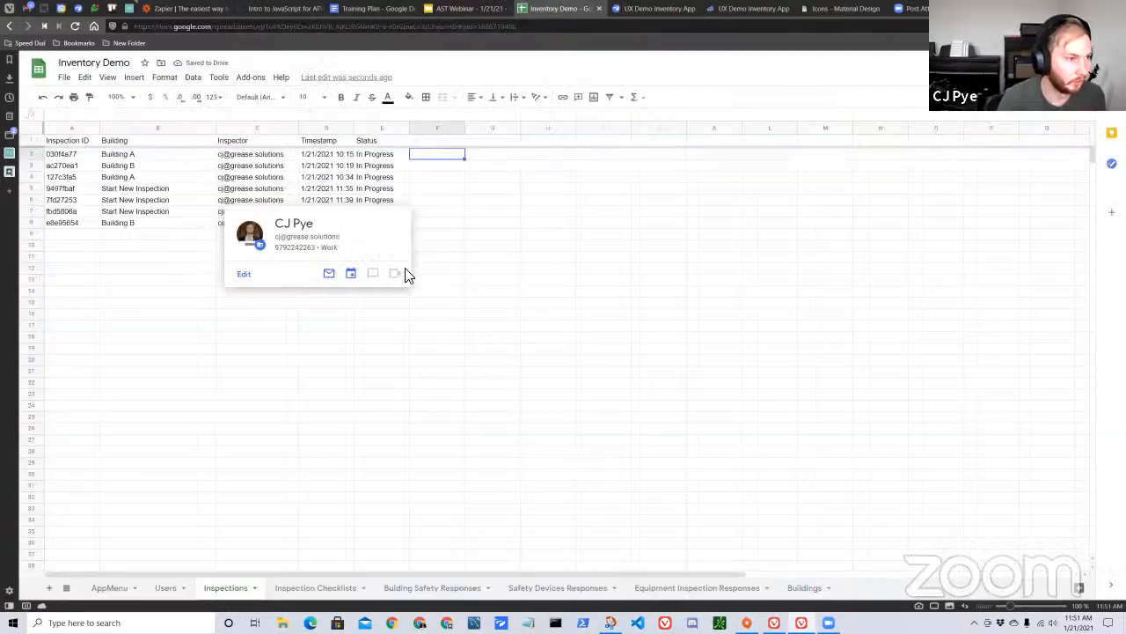
click(335, 588)
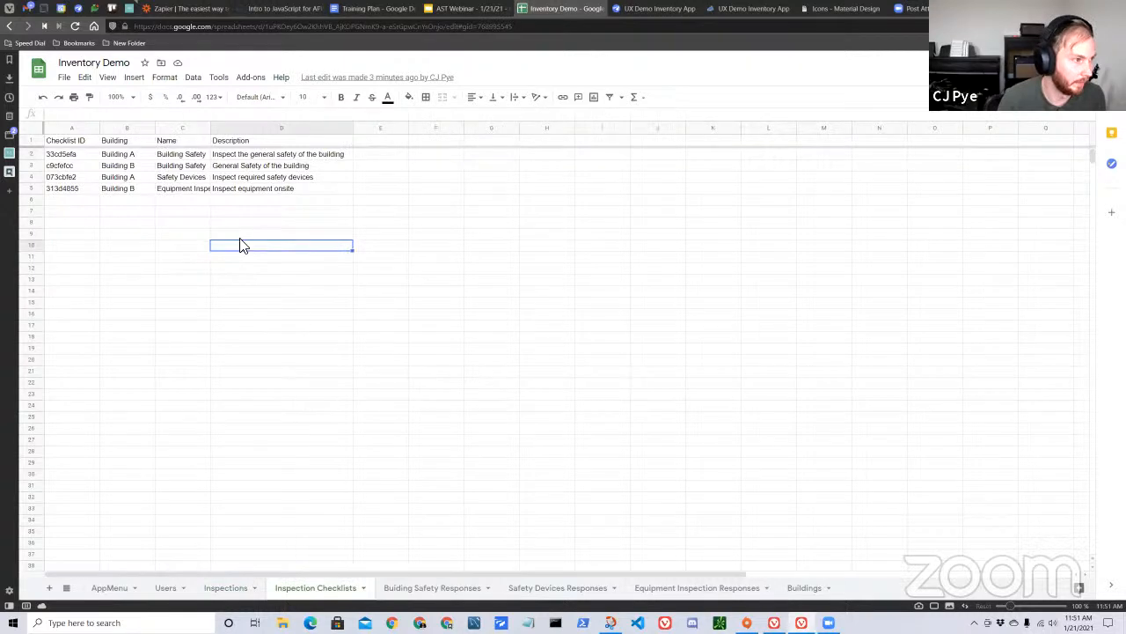
drag(209, 124, 273, 147)
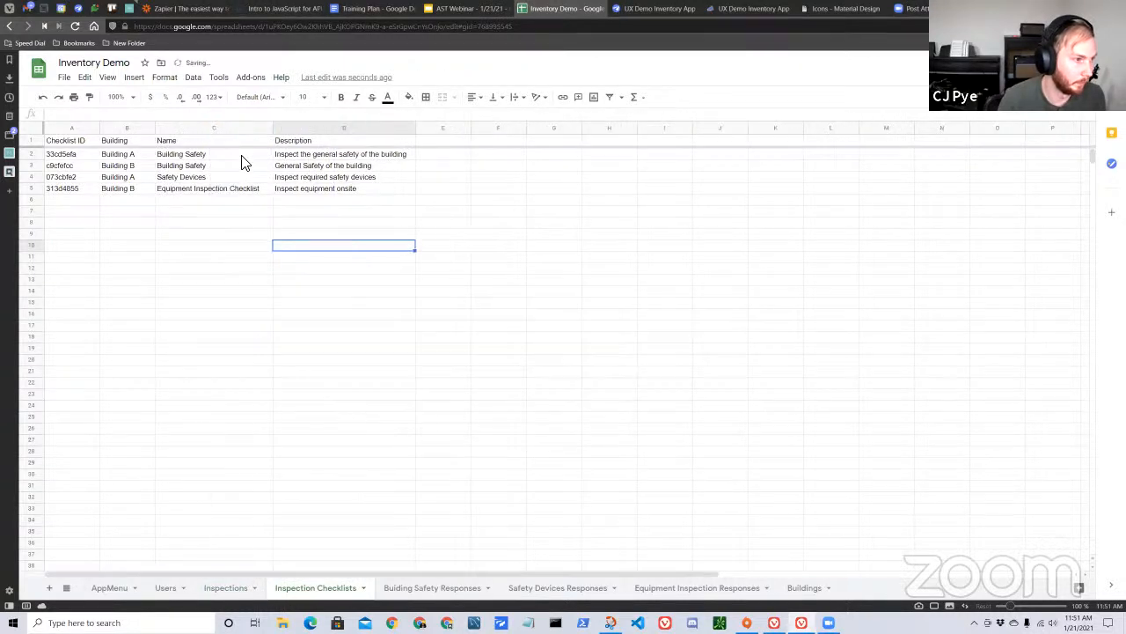
click(241, 157)
click(221, 166)
click(217, 180)
click(226, 166)
click(214, 182)
click(227, 156)
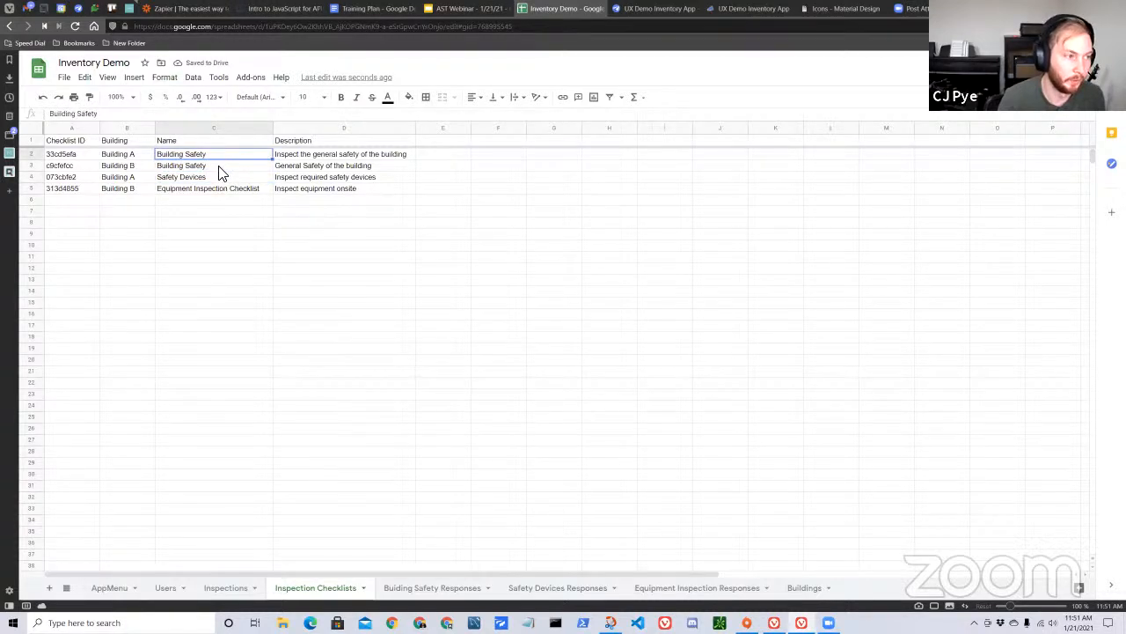
click(219, 142)
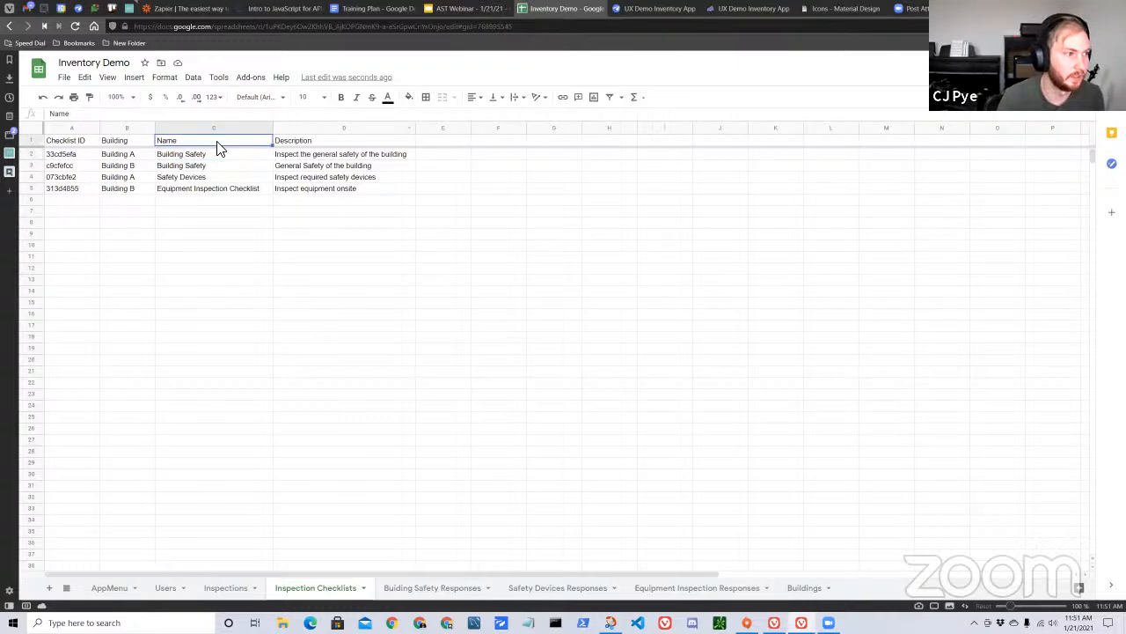
Back in AppSheet, set the Link to Checklist action's target to LINKTOVIEW([Name]), save the expression and collapse the action.
click(641, 16)
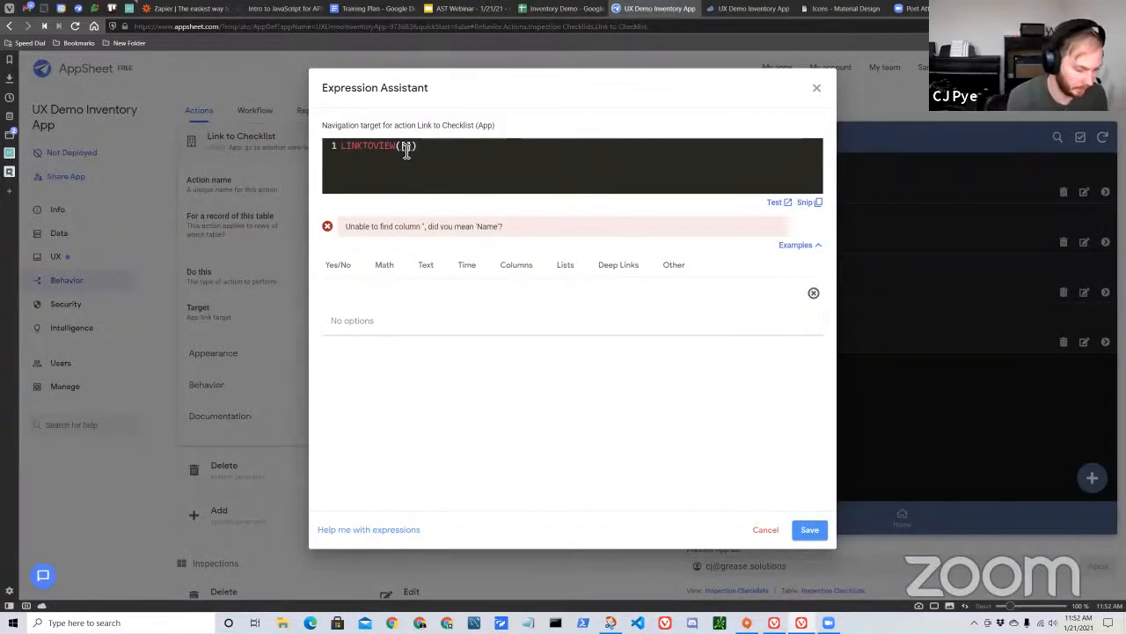
text(Name)
click(692, 162)
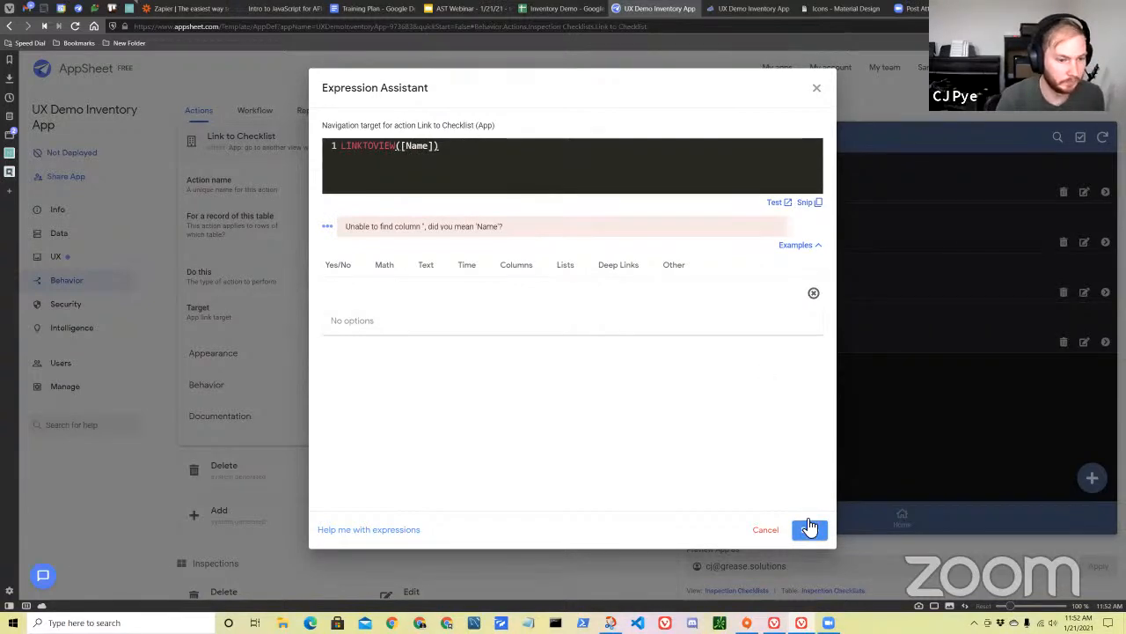
click(809, 531)
scroll(533, 437, up, 3)
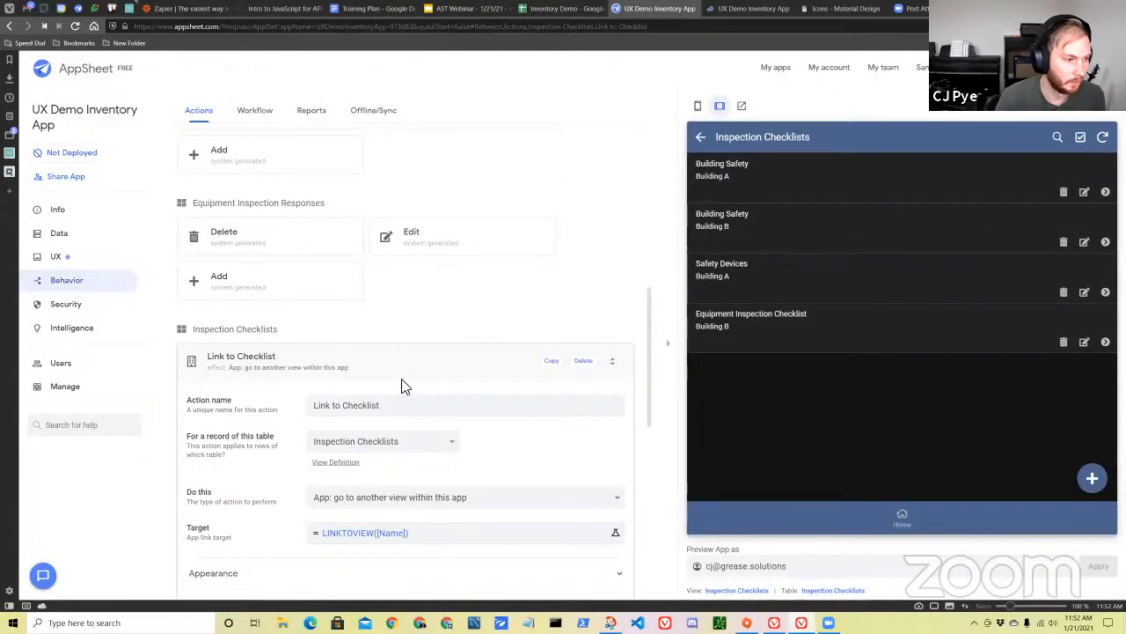
click(416, 377)
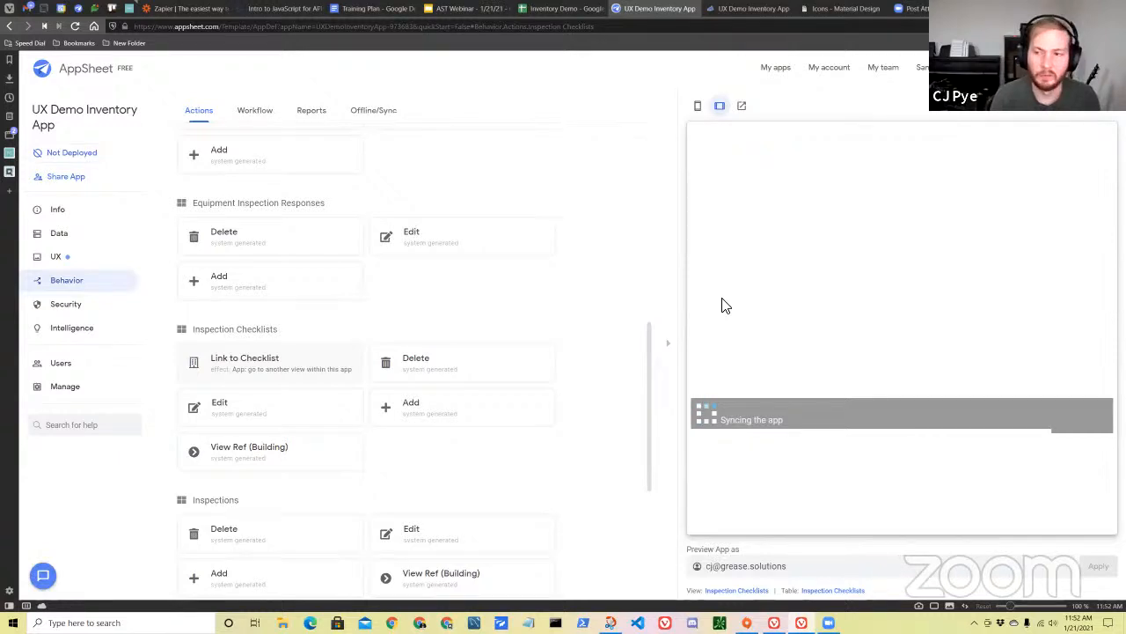
Return to the Inventory Demo spreadsheet and examine the ID, building, name and description columns of the Inspection Checklists sheet.
click(556, 12)
click(304, 292)
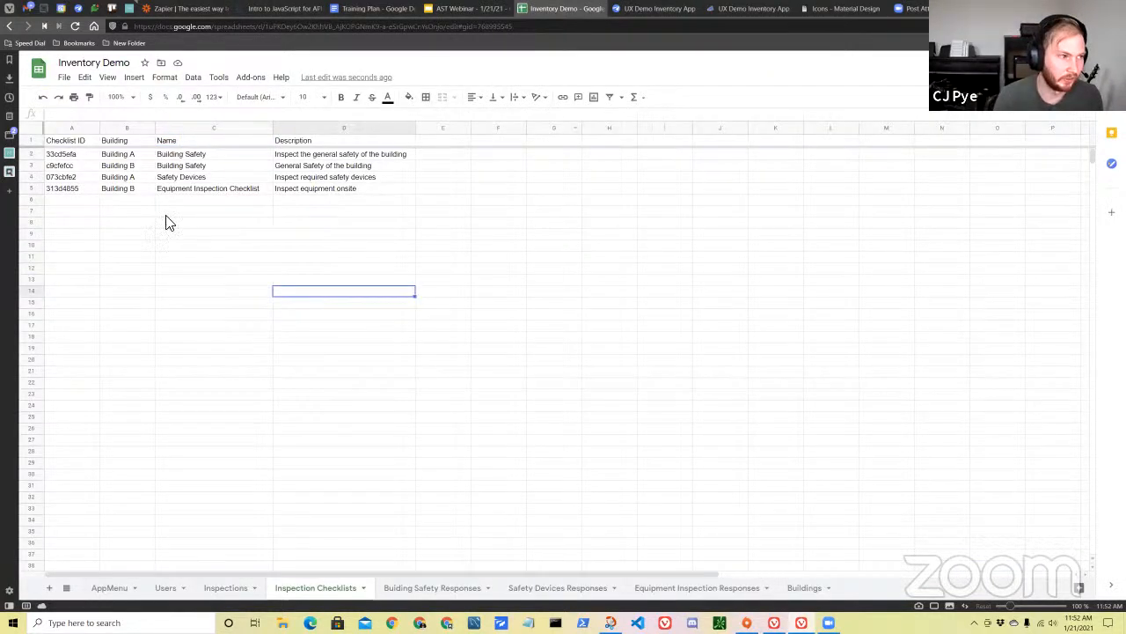
click(82, 152)
click(125, 155)
click(199, 157)
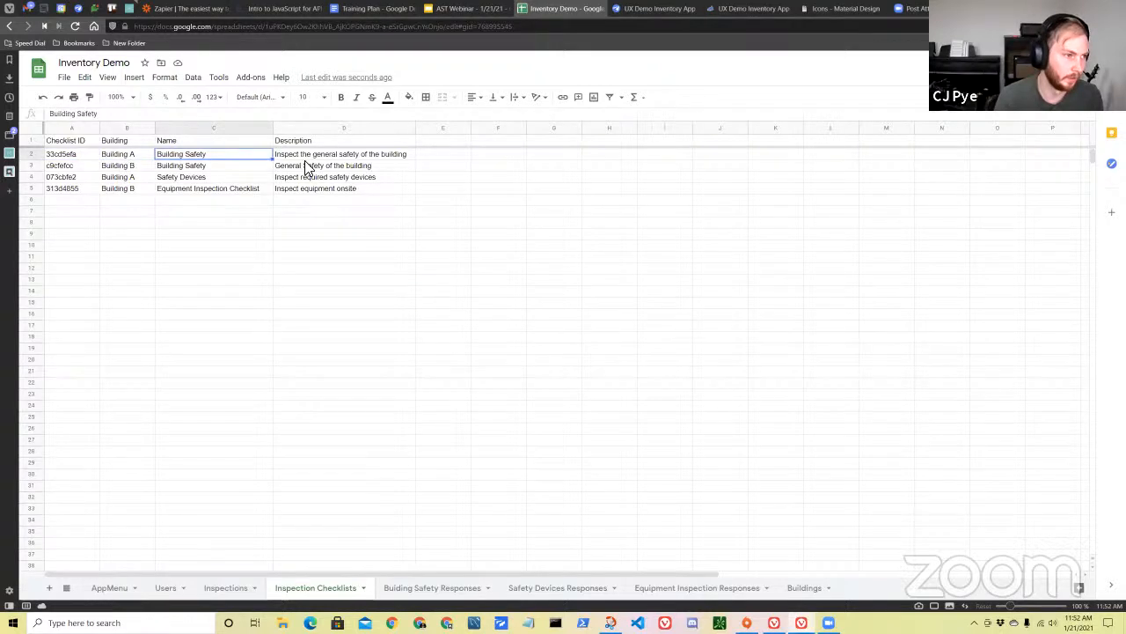
click(326, 295)
click(323, 142)
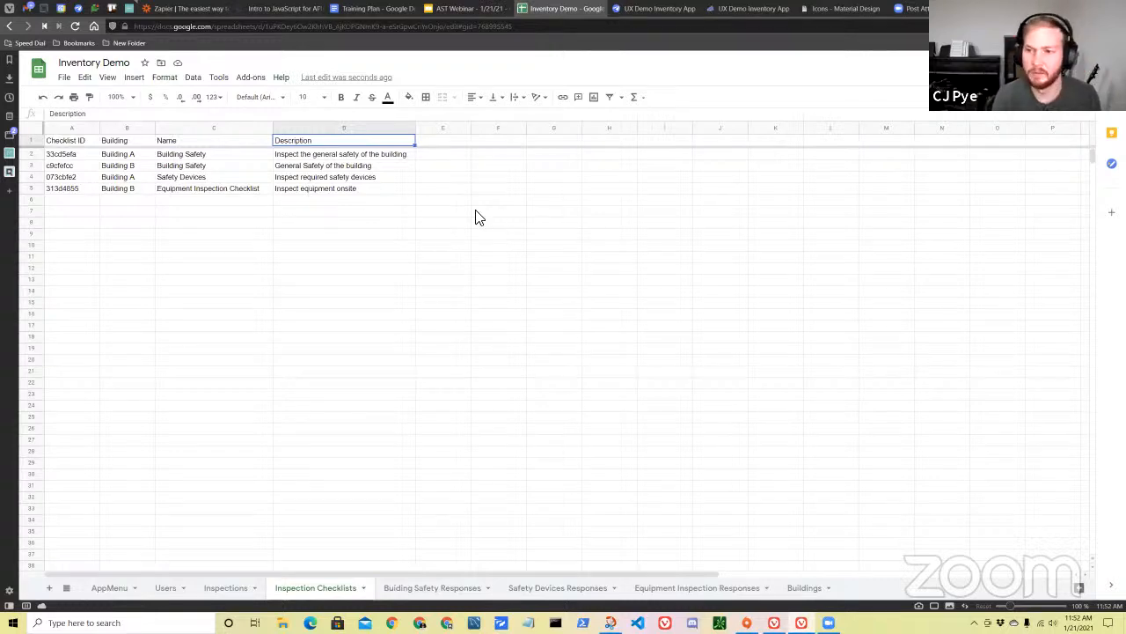
Compare the Building Safety, Safety Devices and Equipment Inspection response sheets with the entries in the Inspection Checklists sheet.
click(437, 592)
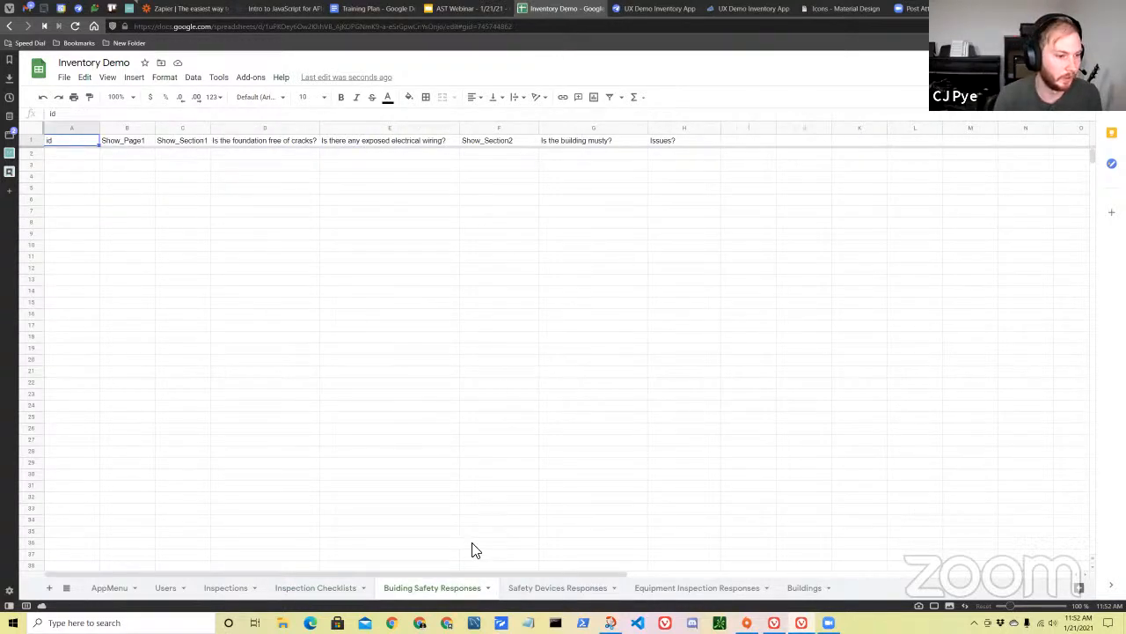
click(598, 589)
click(708, 590)
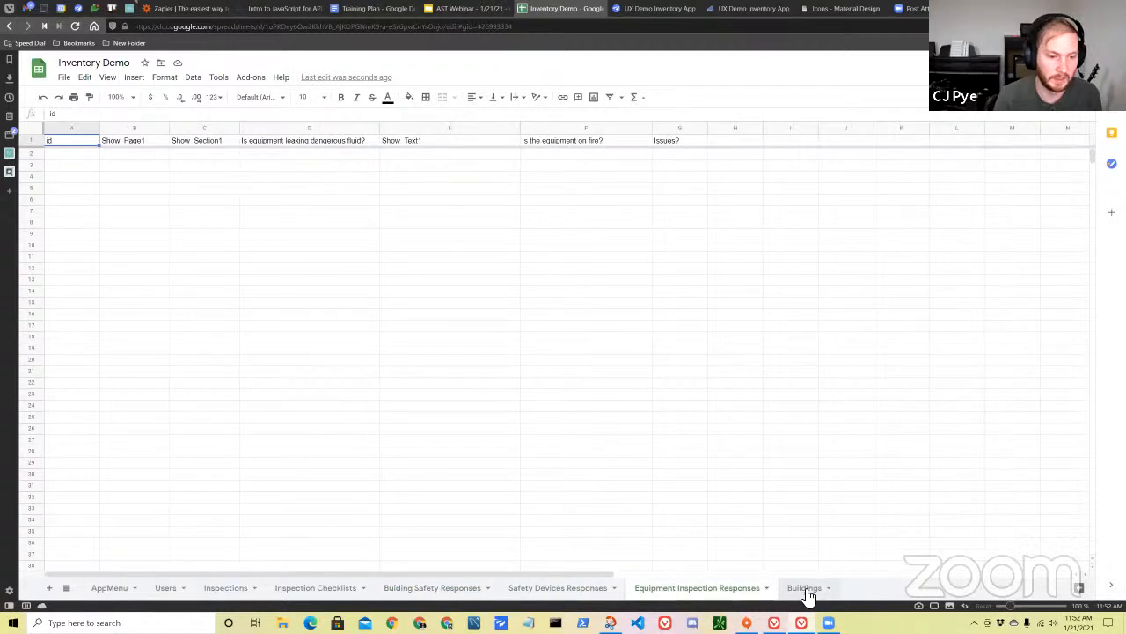
click(563, 592)
click(422, 592)
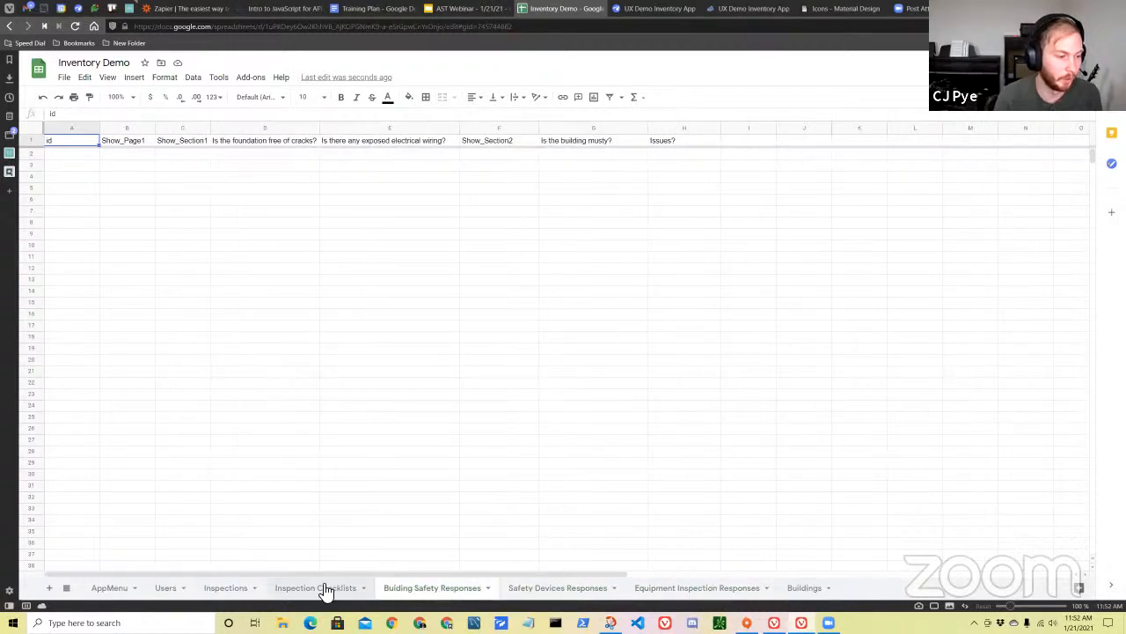
click(326, 588)
click(354, 361)
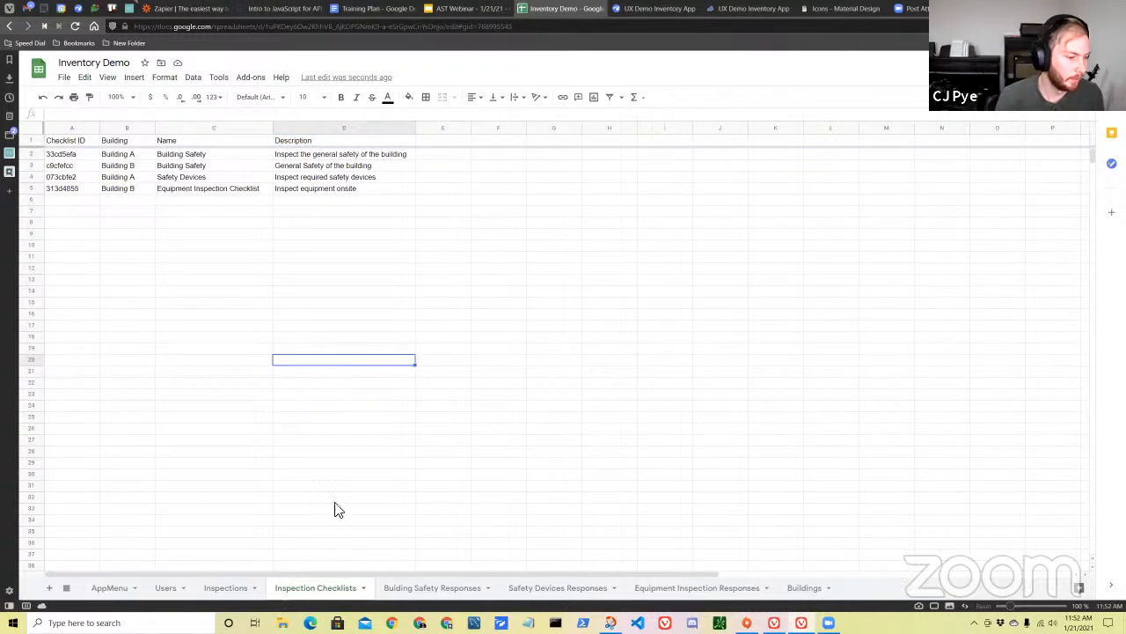
click(202, 214)
click(81, 157)
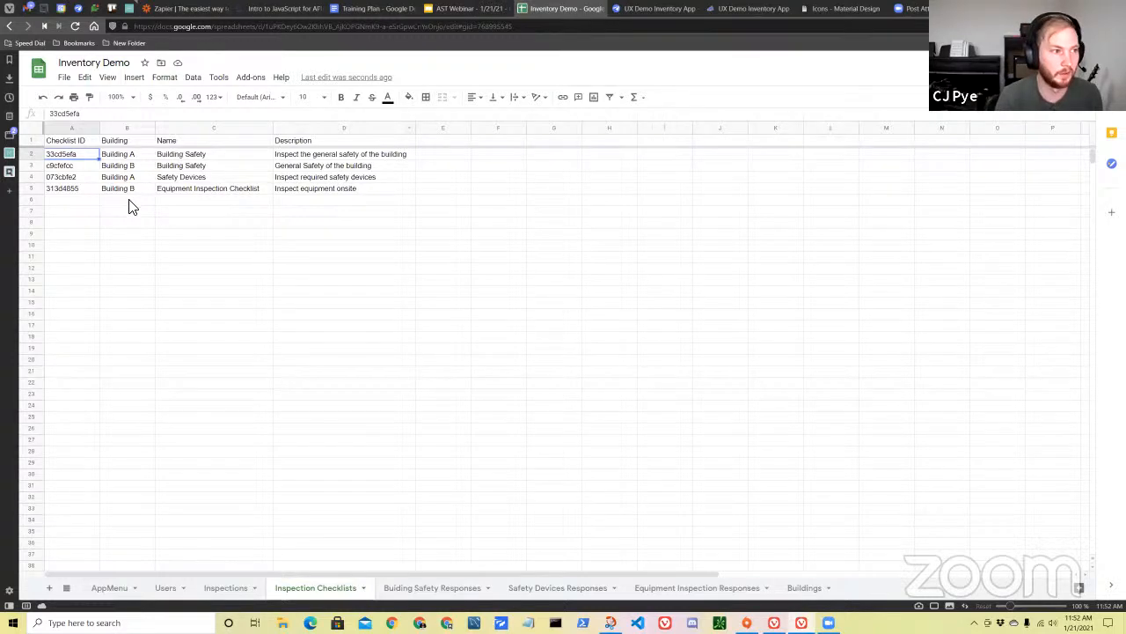
Check AppSheet's list of existing views against the checklist names in the Inventory Demo spreadsheet.
click(629, 9)
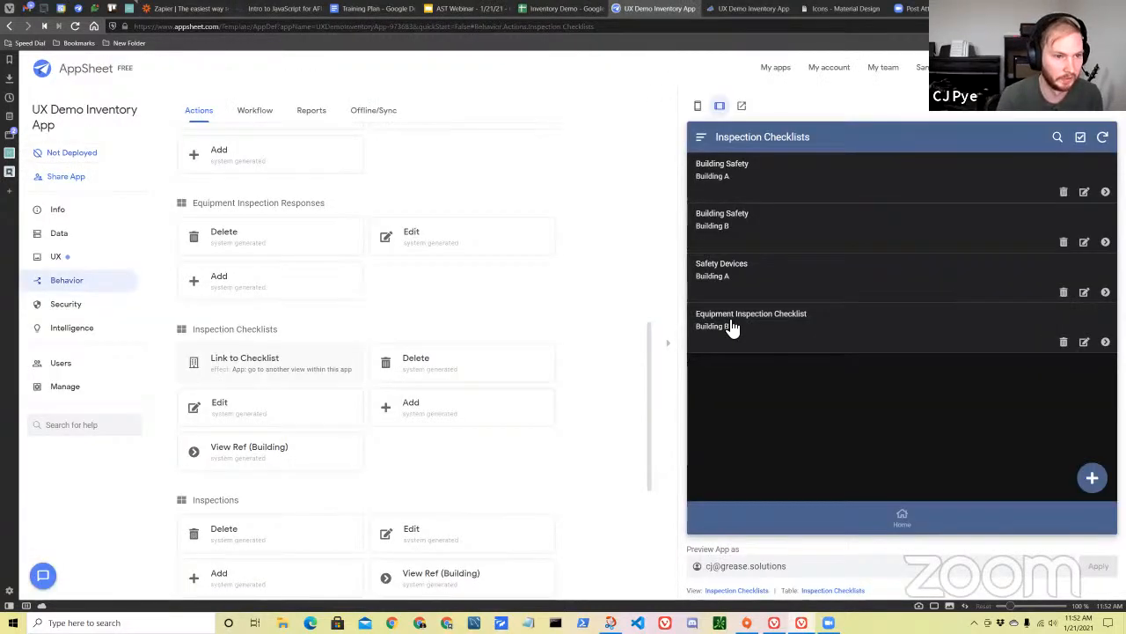
click(75, 257)
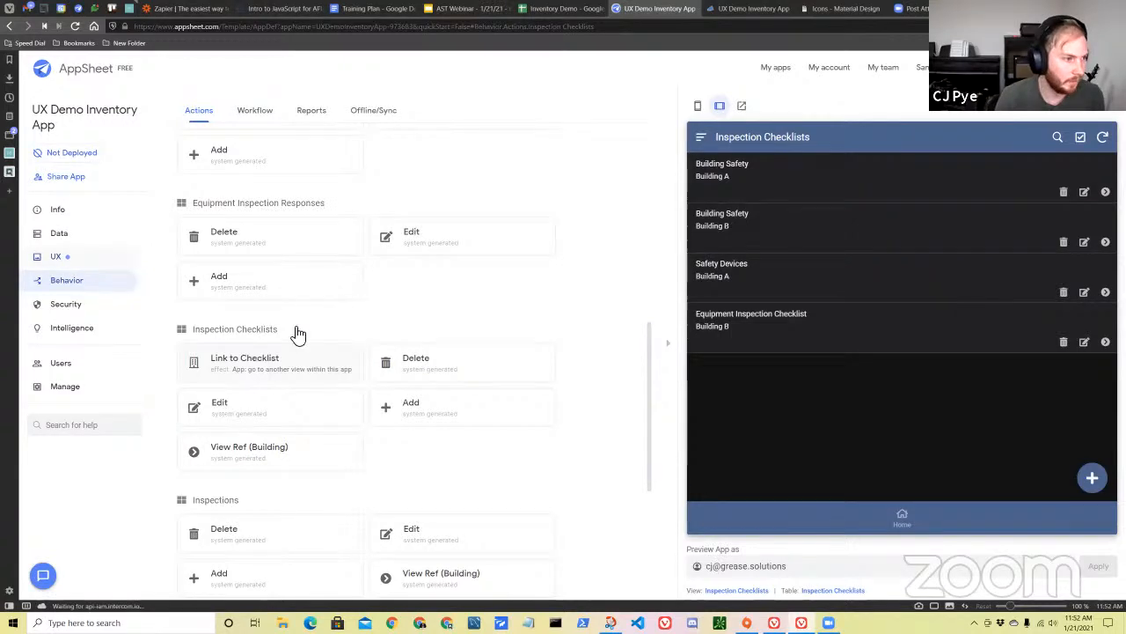
scroll(397, 390, down, 8)
scroll(369, 446, up, 4)
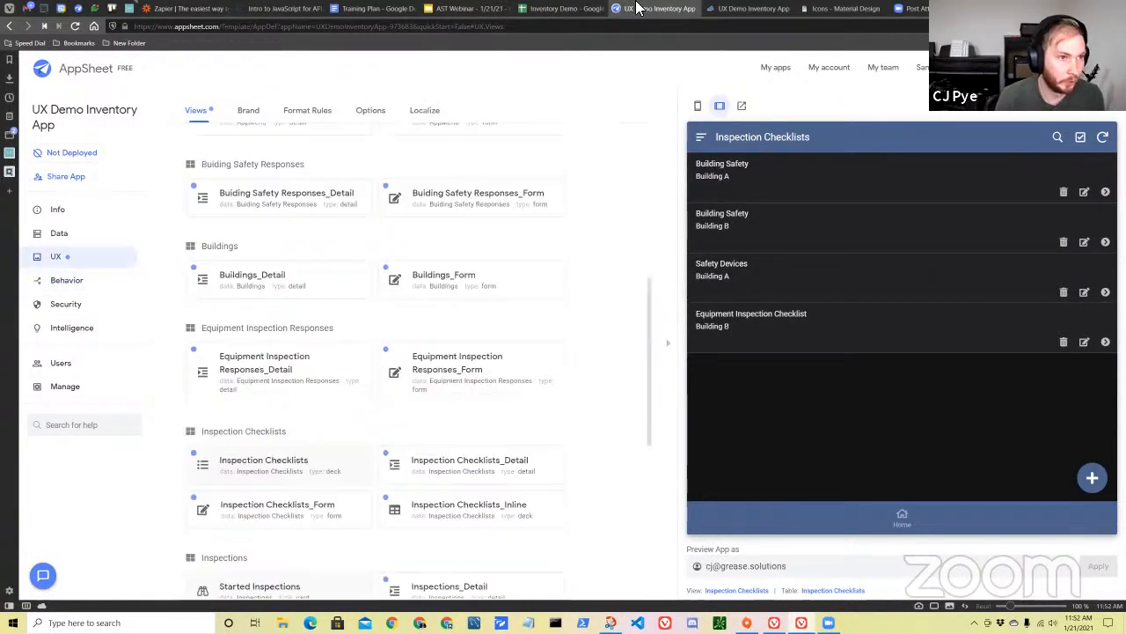
click(564, 9)
click(233, 155)
double_click(214, 179)
click(629, 14)
Add a new view from the suggested AppMenu card view, make it a form and base it on Safety Devices Responses.
scroll(156, 202, up, 4)
scroll(356, 279, up, 5)
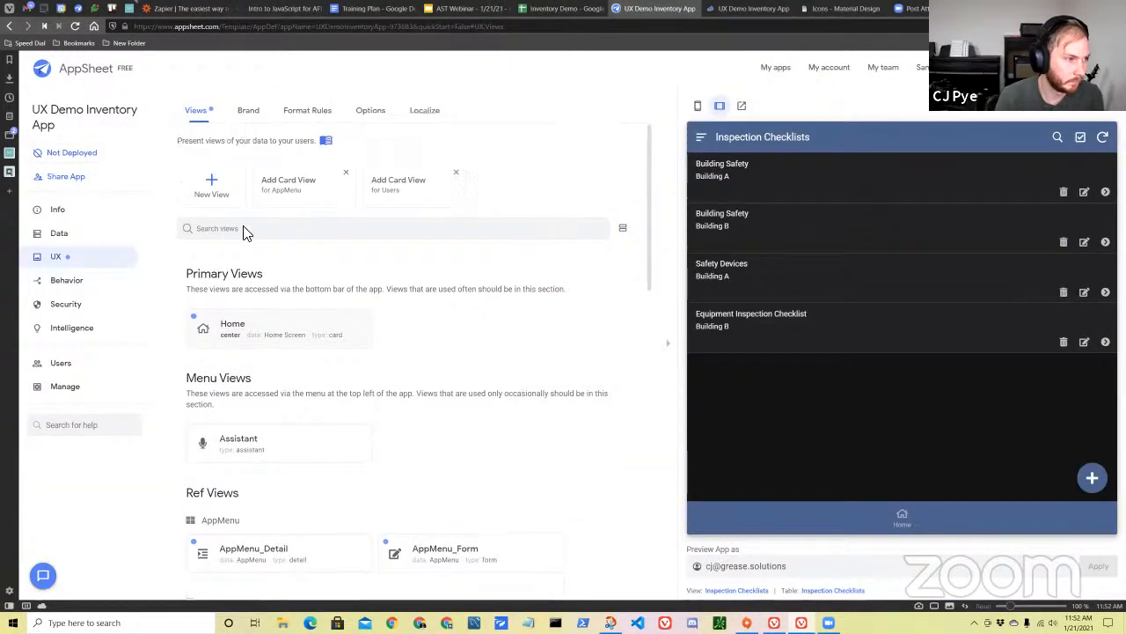
click(295, 187)
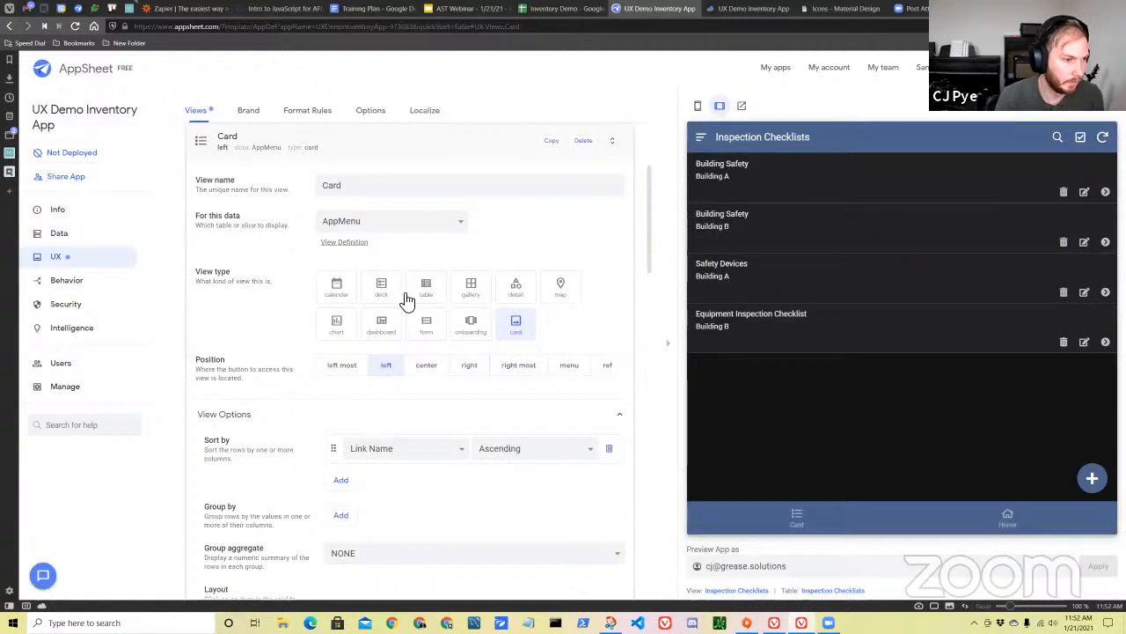
click(440, 330)
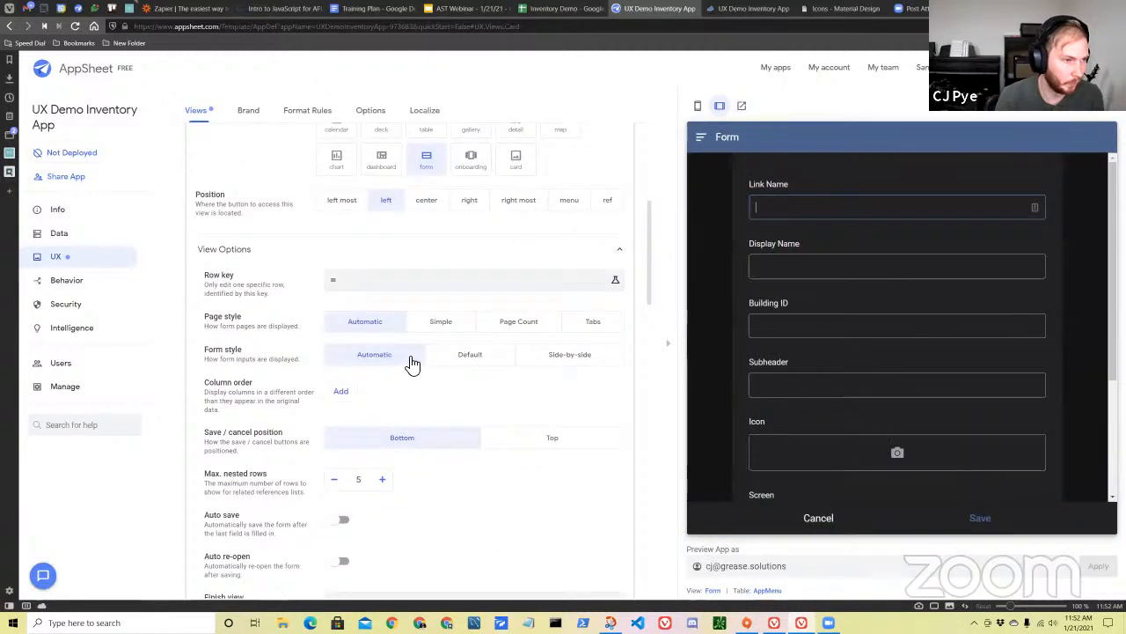
scroll(396, 422, up, 2)
click(394, 412)
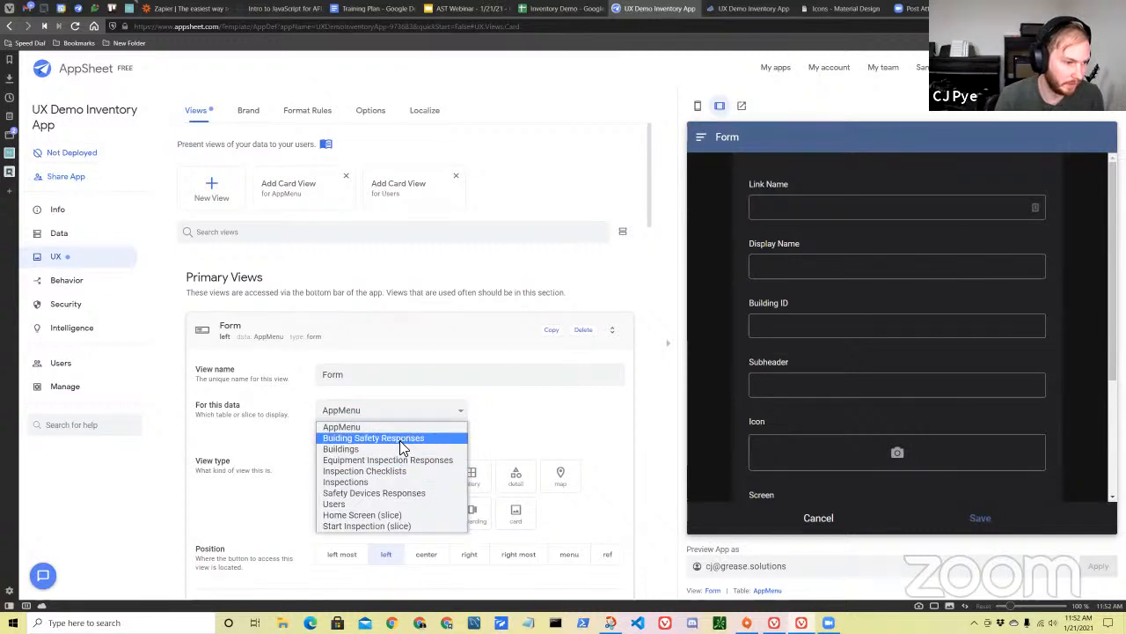
click(389, 494)
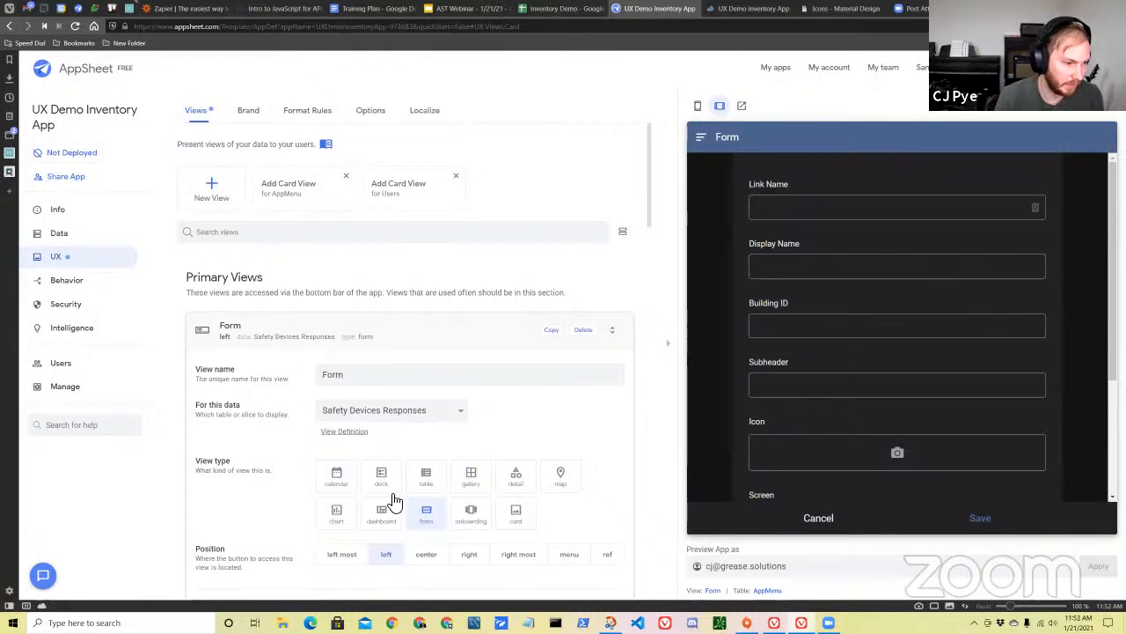
Name the new form view Safety Devices.
click(408, 383)
text(Sefety Devices)
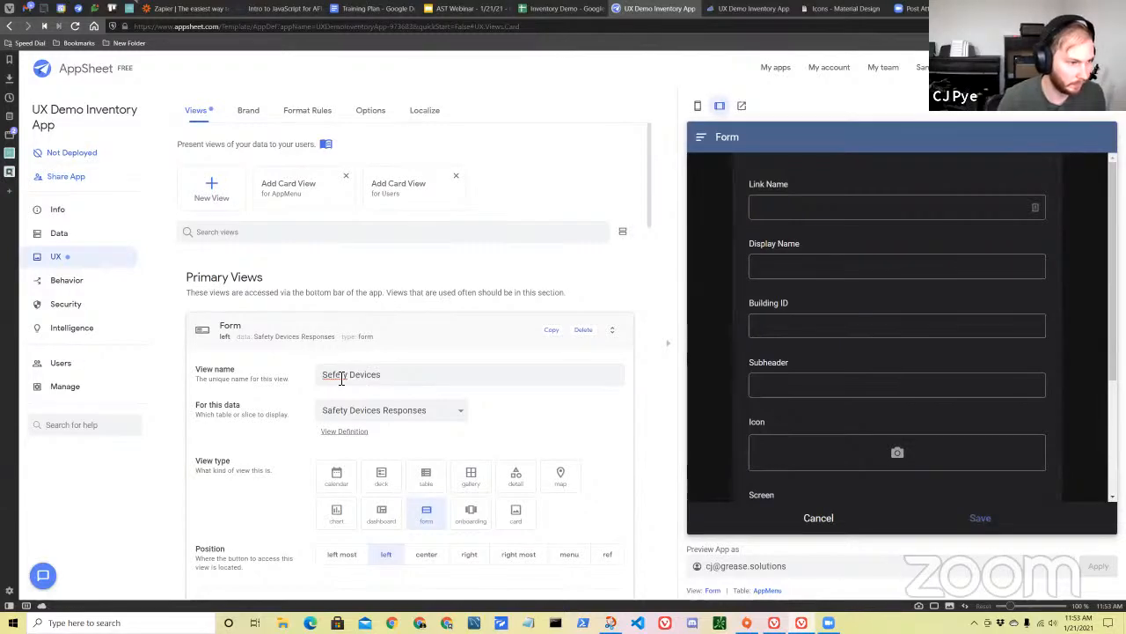
scroll(334, 388, down, 3)
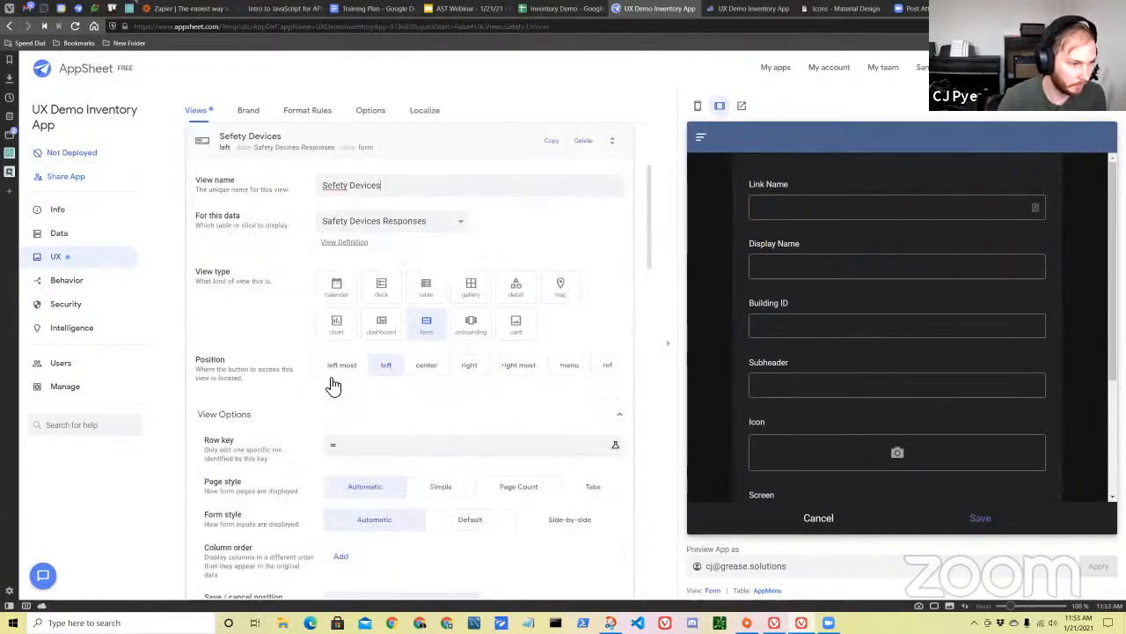
click(334, 190)
key(BackSpace)
text(a)
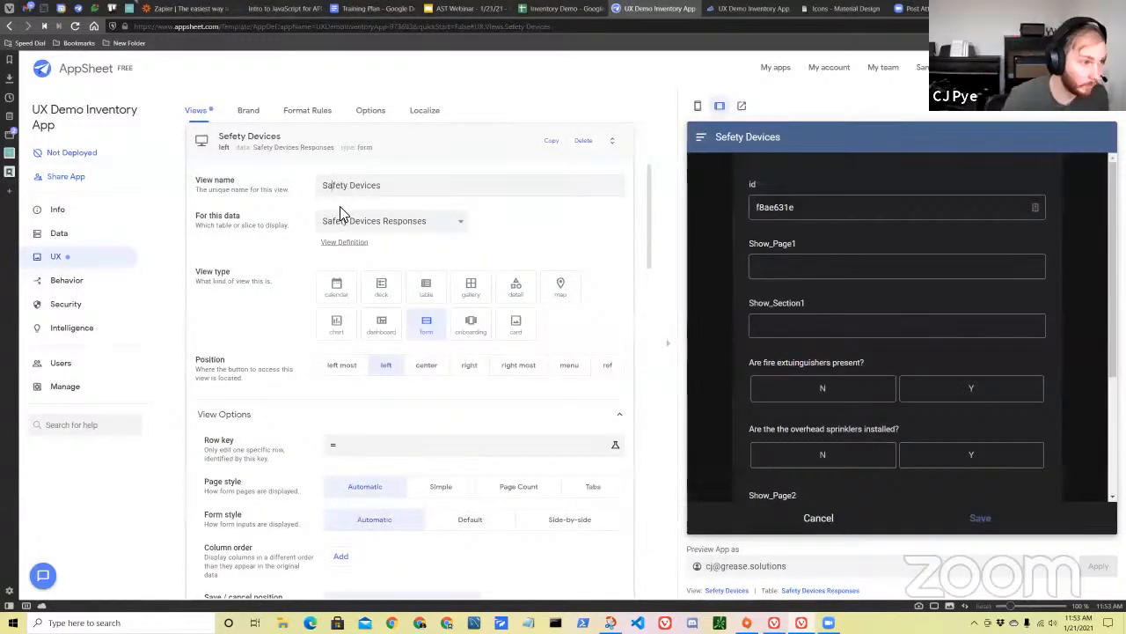
Review the Safety Devices form's settings and preview, and check the view list against the Inspection Checklists sheet.
scroll(522, 259, down, 2)
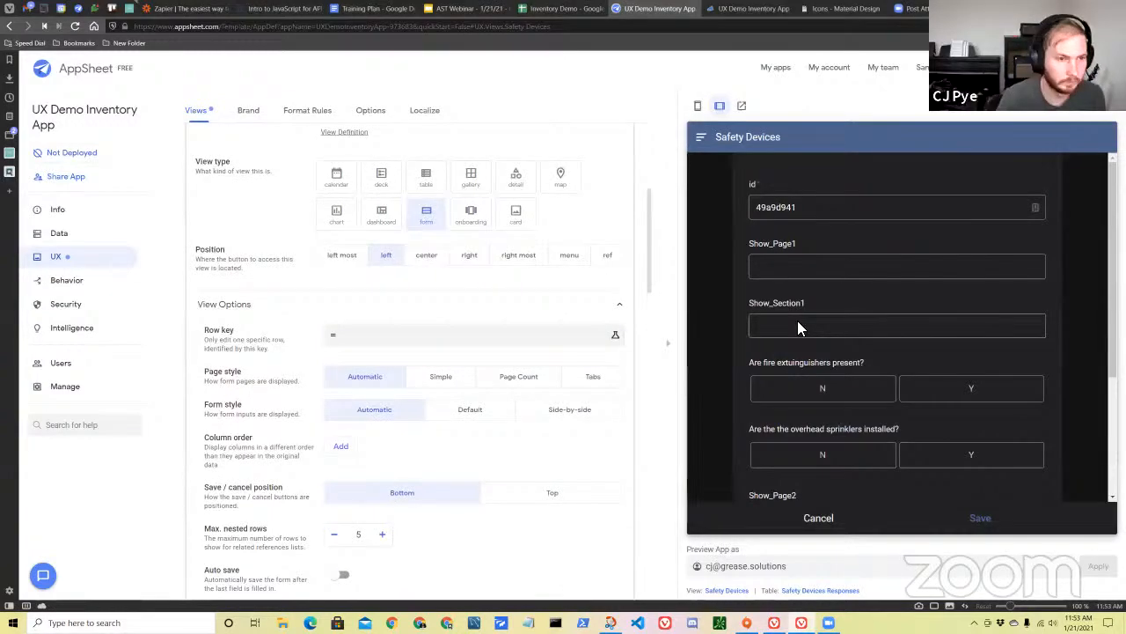
scroll(818, 327, down, 3)
scroll(845, 361, up, 1)
scroll(844, 361, down, 1)
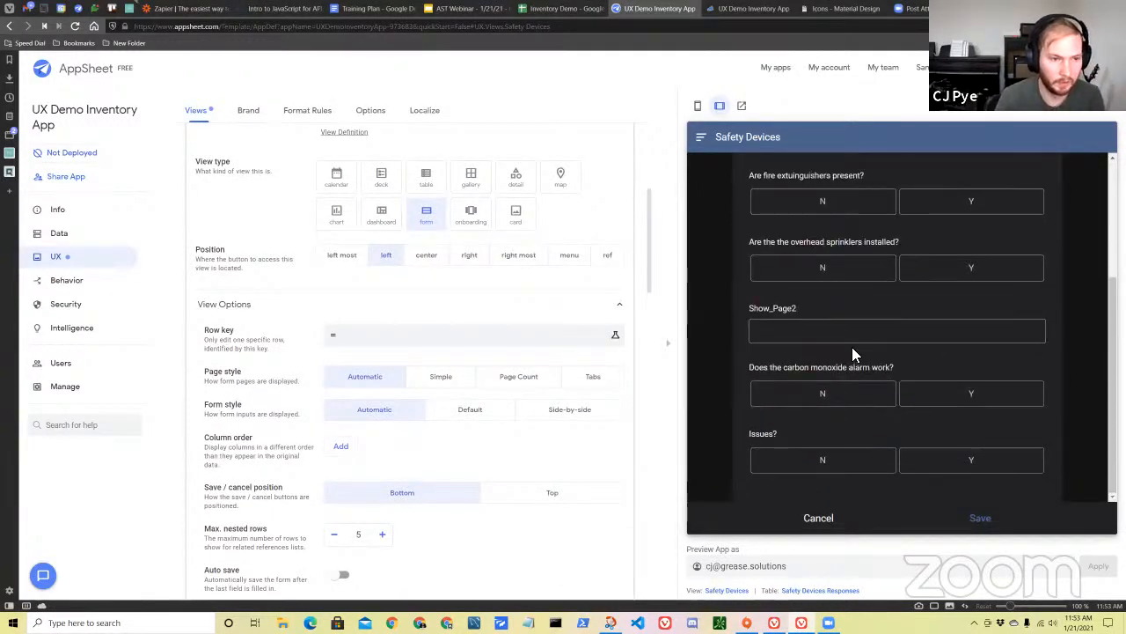
scroll(851, 347, up, 3)
scroll(287, 249, up, 2)
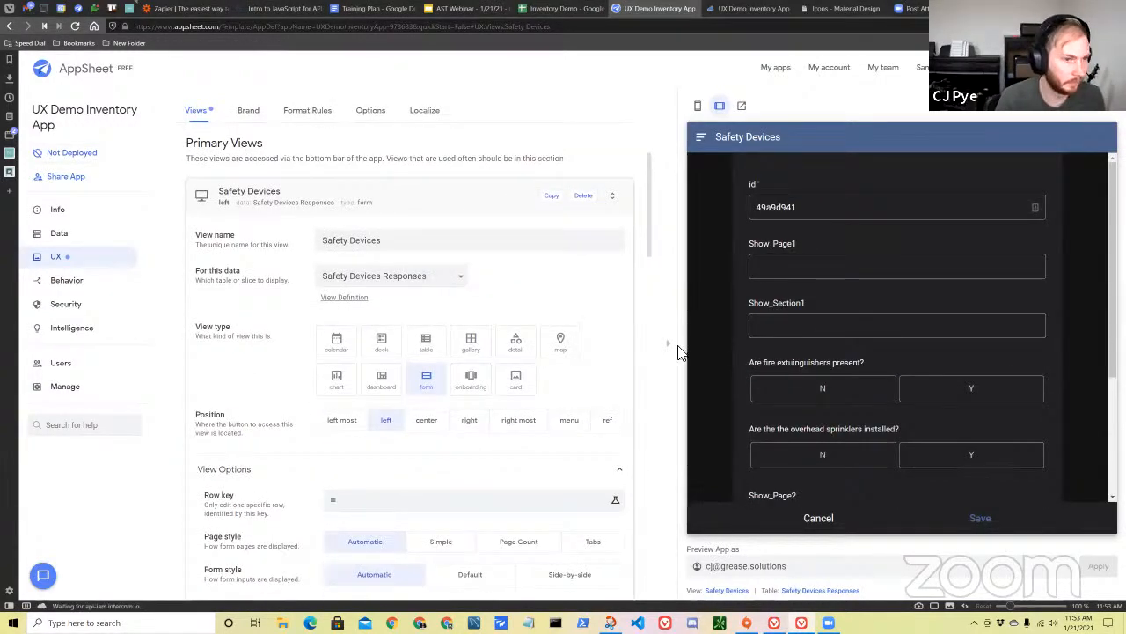
click(309, 212)
scroll(577, 370, up, 1)
scroll(576, 369, down, 3)
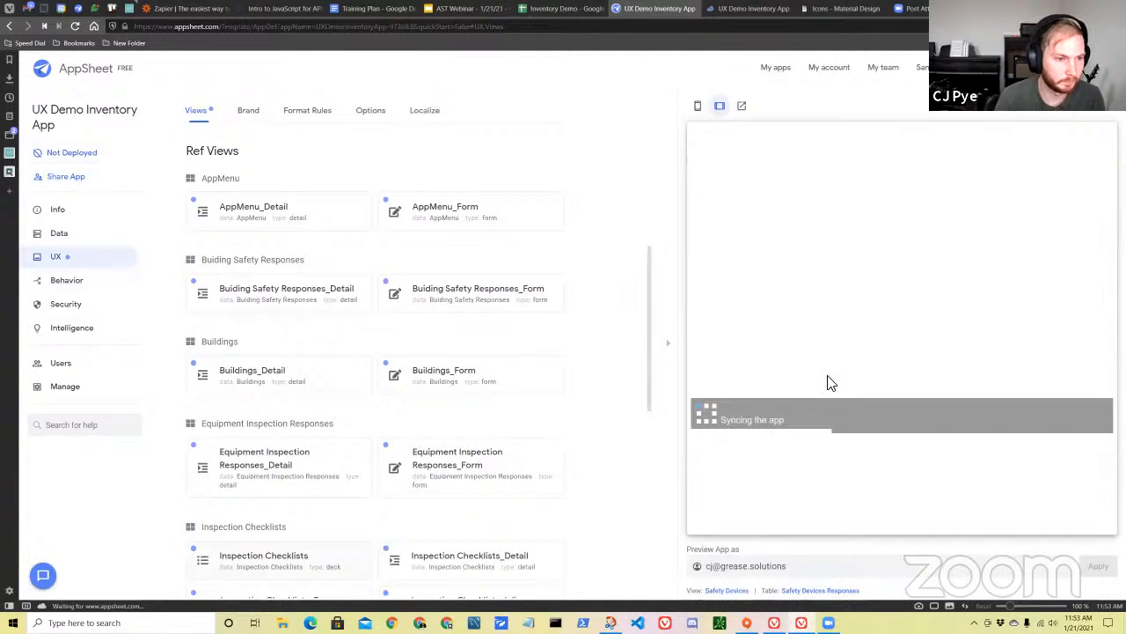
click(567, 11)
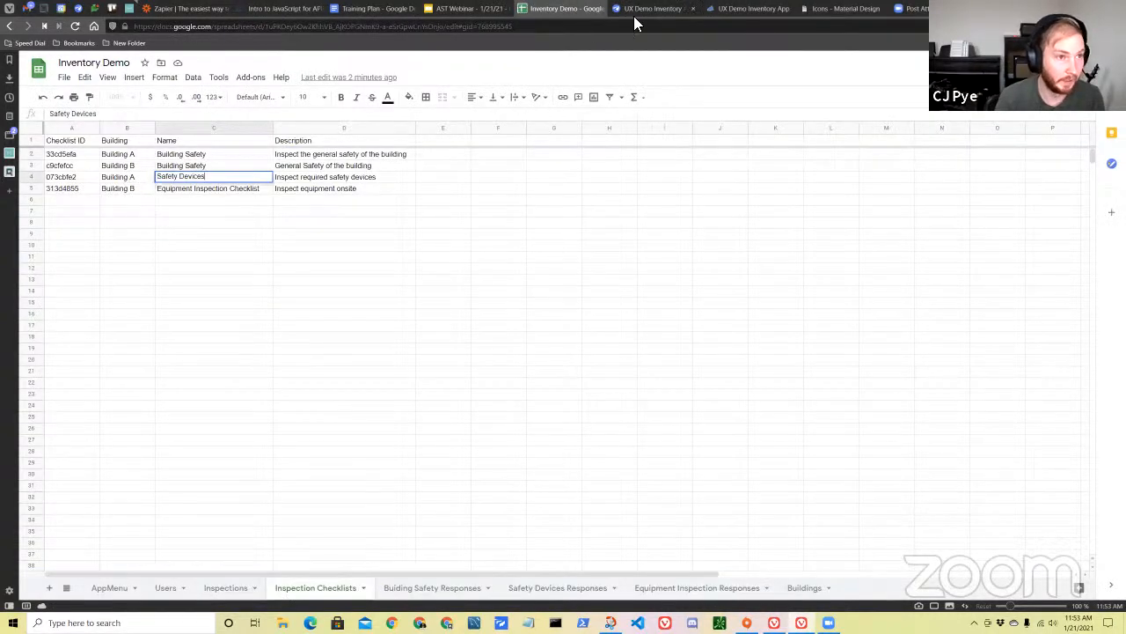
click(658, 10)
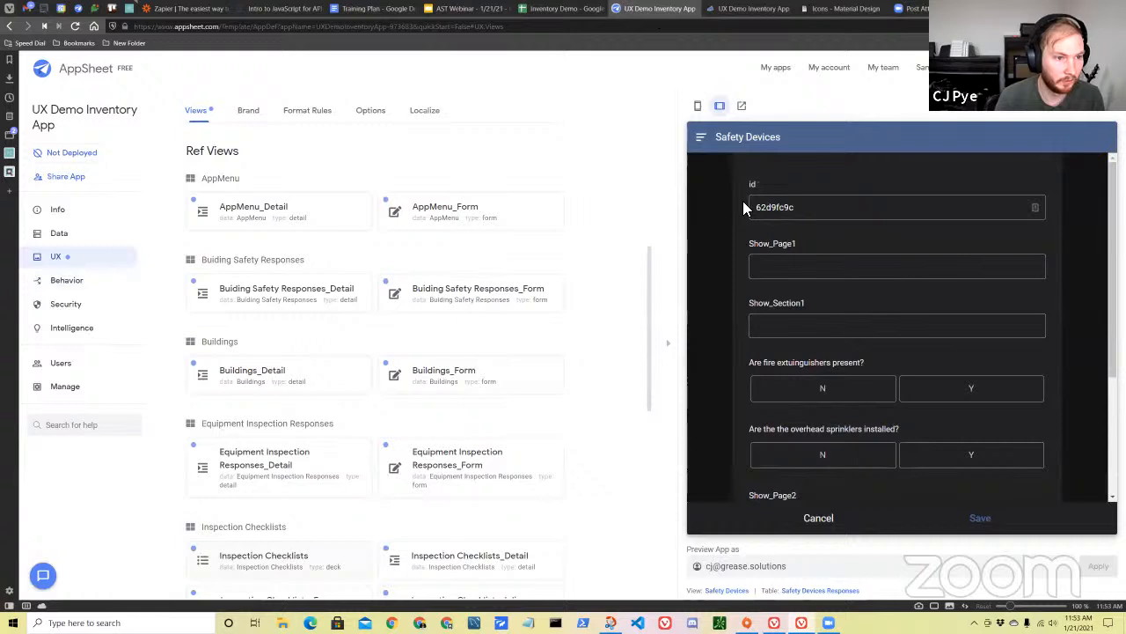
Test the checklist action in the app preview by opening an in-progress Building A inspection and selecting its Safety Devices checklist.
click(823, 519)
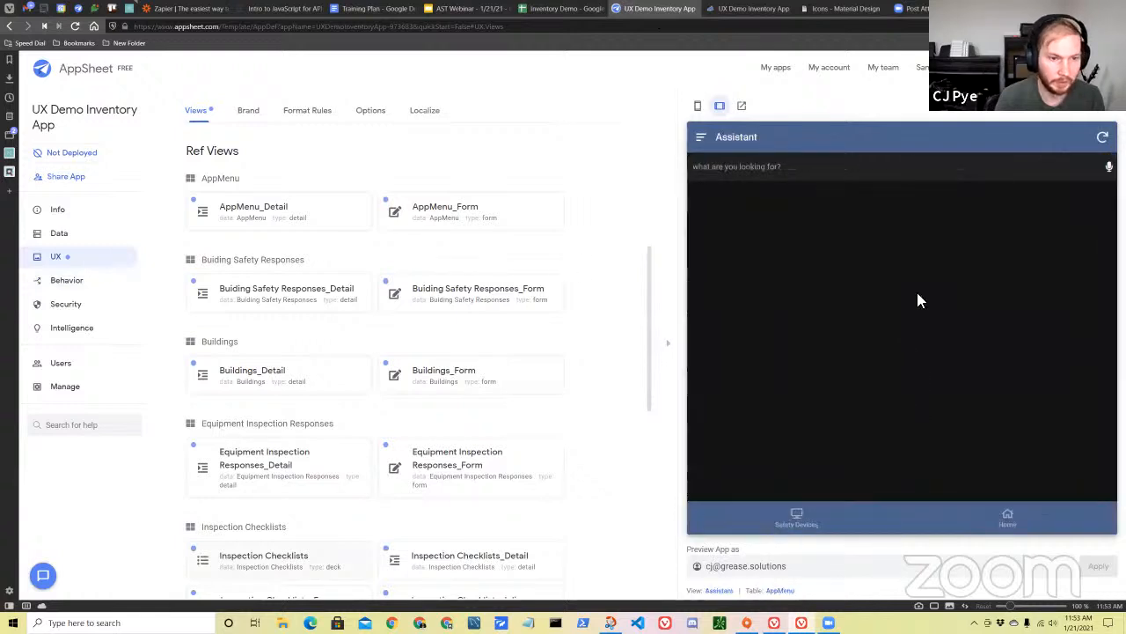
click(1010, 519)
click(964, 302)
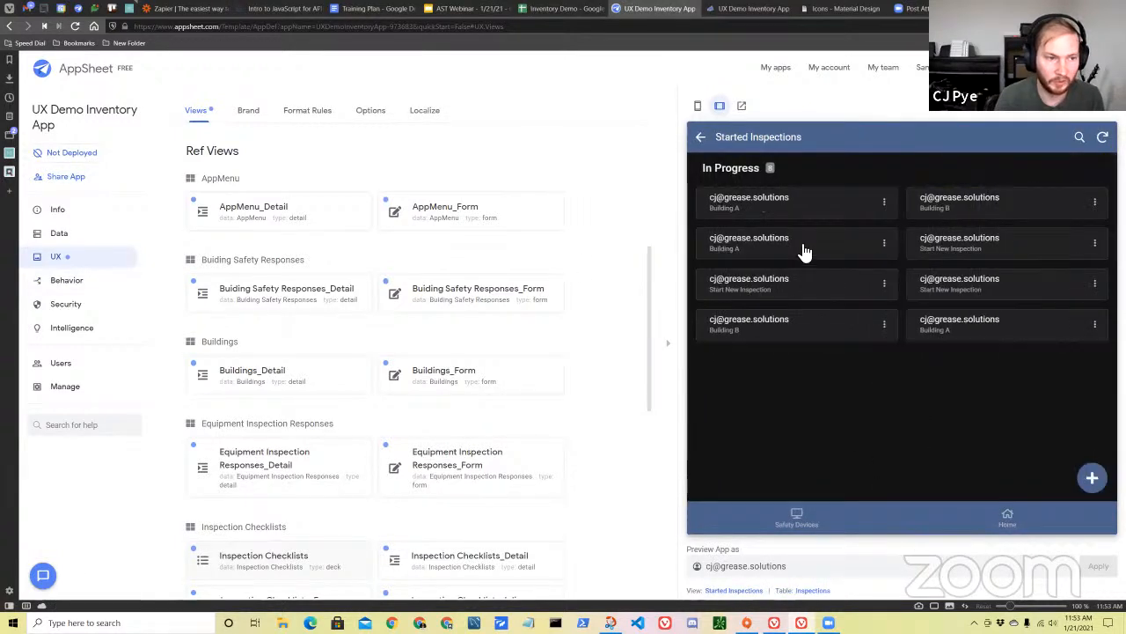
click(806, 244)
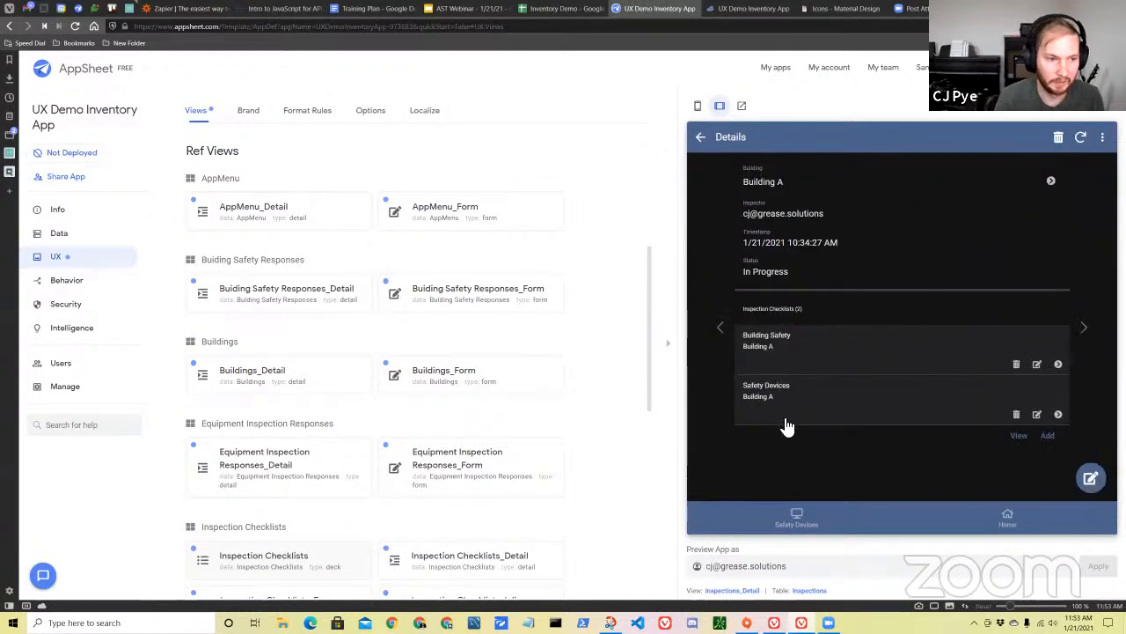
click(810, 400)
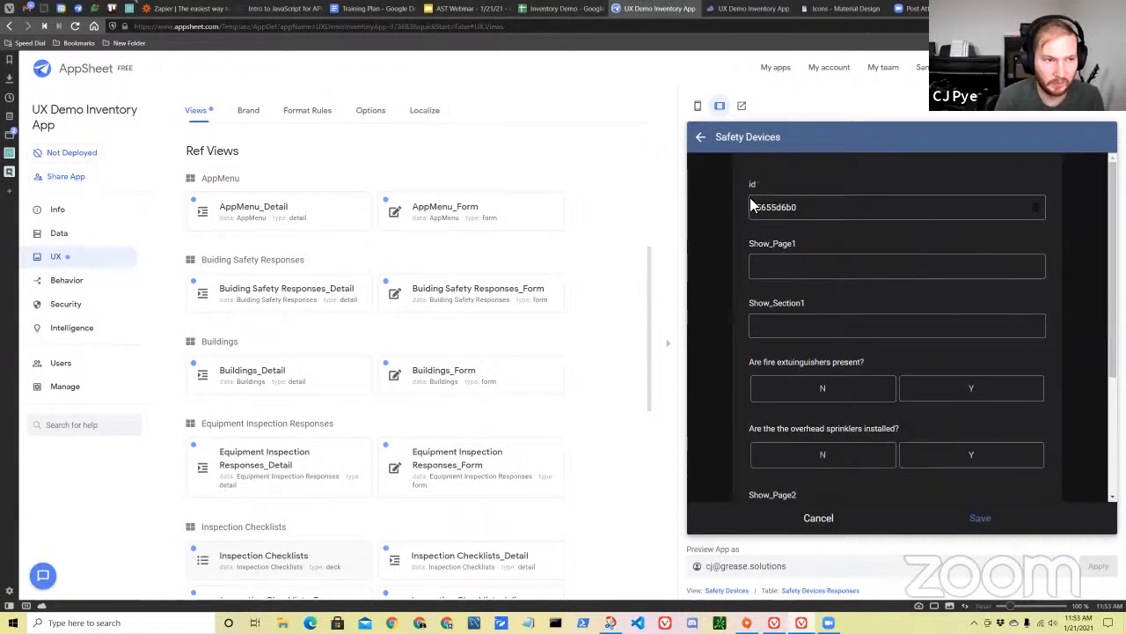
Go back to the inspection details, reopen the Safety Devices checklist and read through the form's fields.
click(699, 139)
click(797, 409)
scroll(871, 277, down, 2)
scroll(815, 250, up, 2)
scroll(899, 319, down, 1)
scroll(898, 377, down, 2)
scroll(855, 358, up, 2)
scroll(845, 352, down, 2)
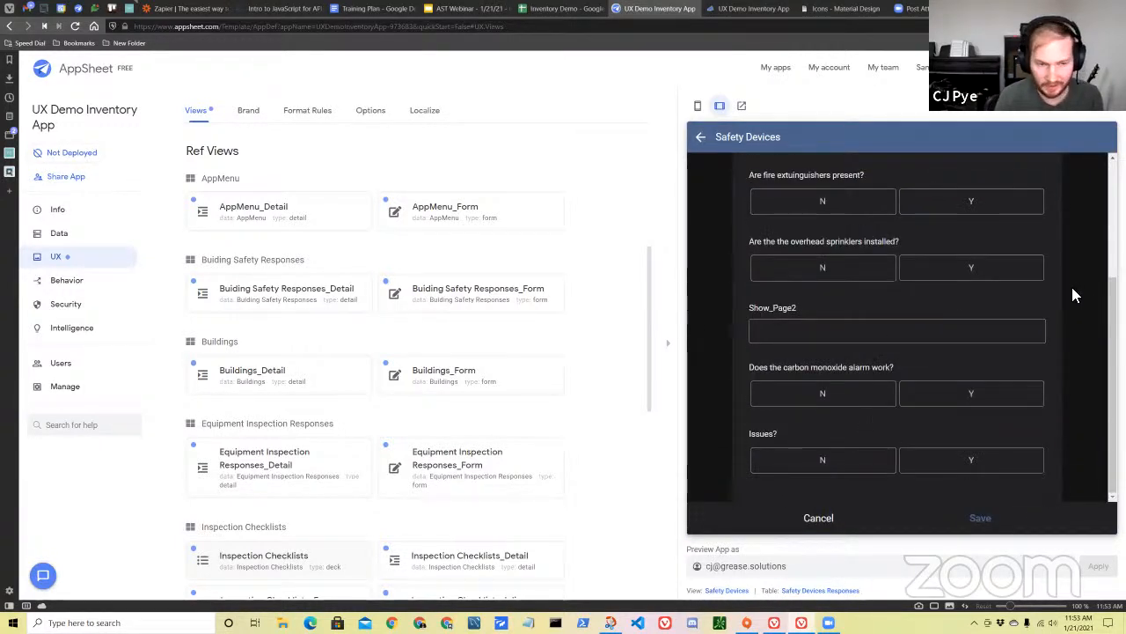
scroll(887, 312, up, 2)
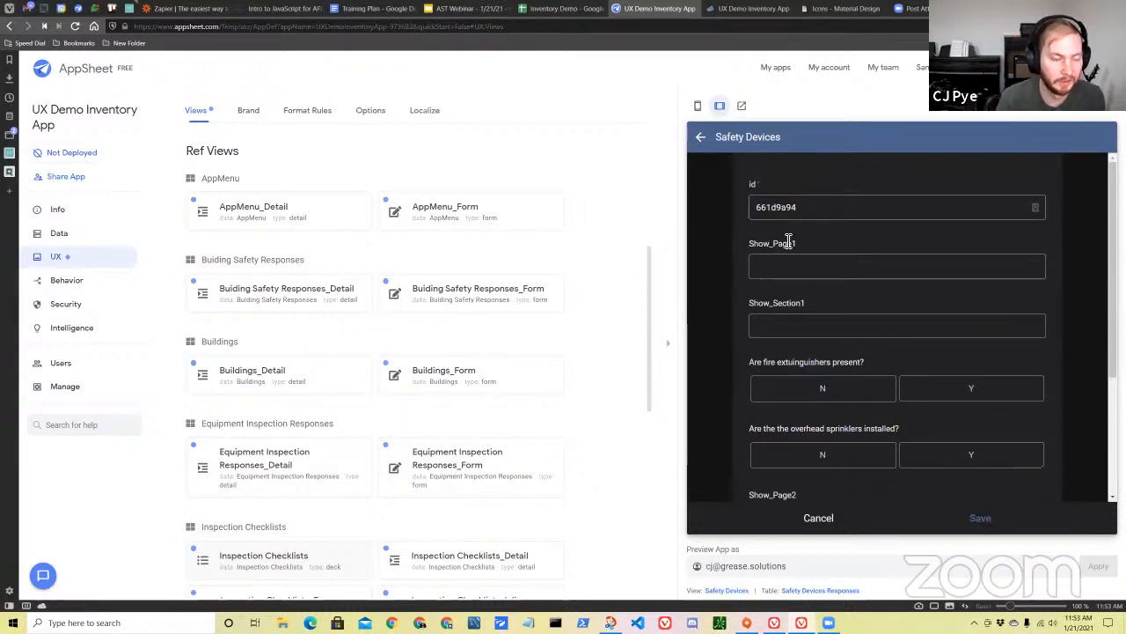
scroll(893, 414, down, 2)
scroll(850, 352, up, 2)
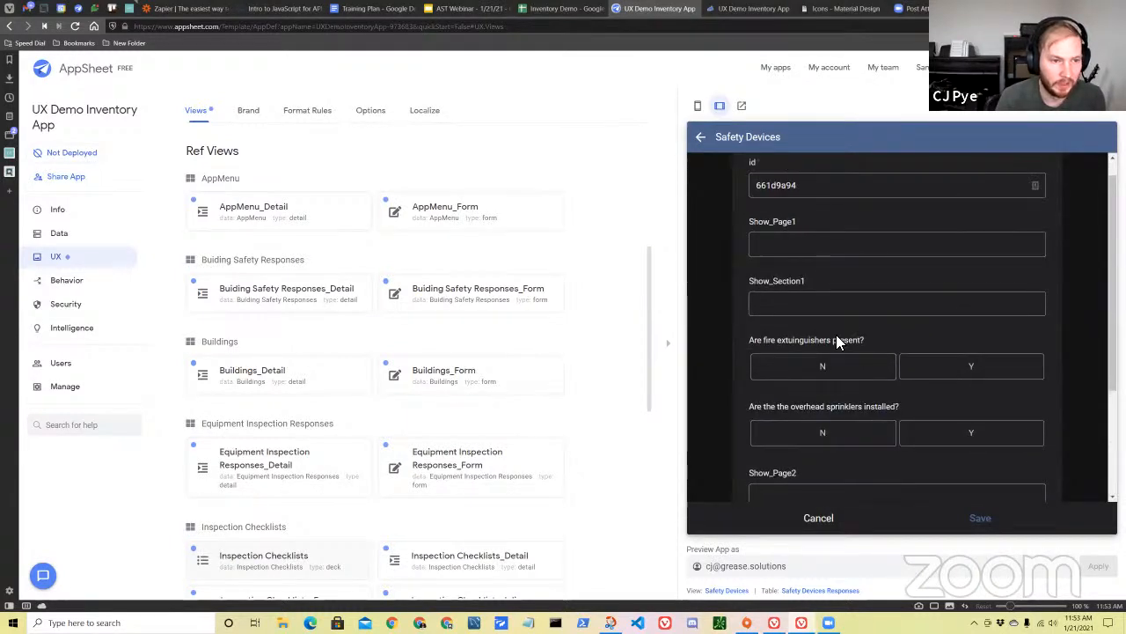
scroll(836, 339, down, 2)
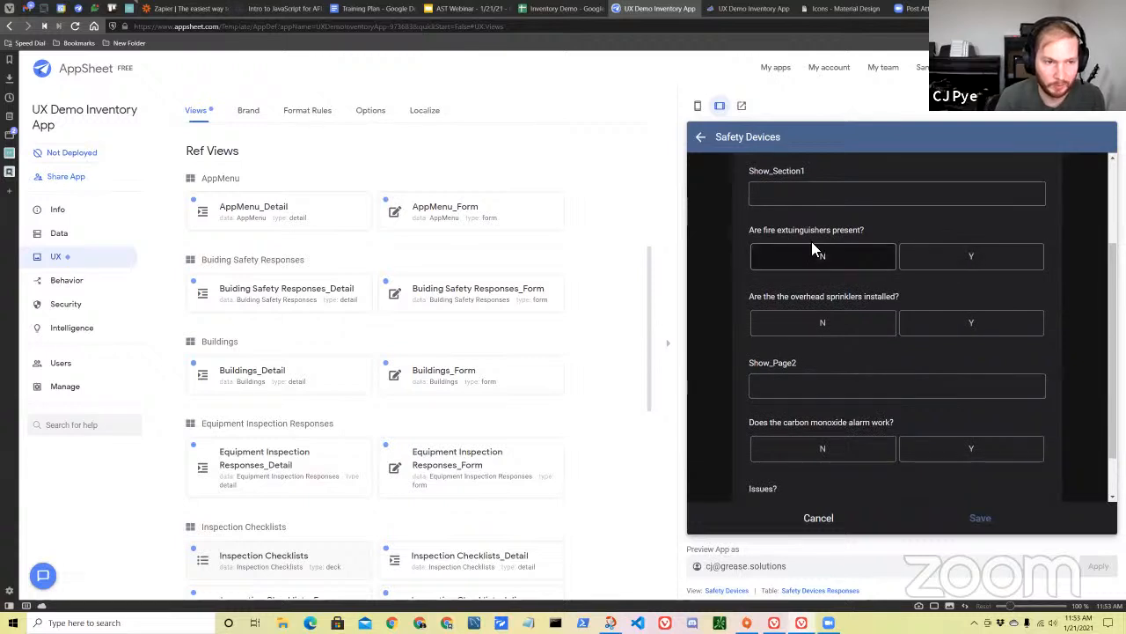
Answer Y for fire extinguishers and overhead sprinklers and N for the carbon monoxide alarm, and discard the response.
click(943, 264)
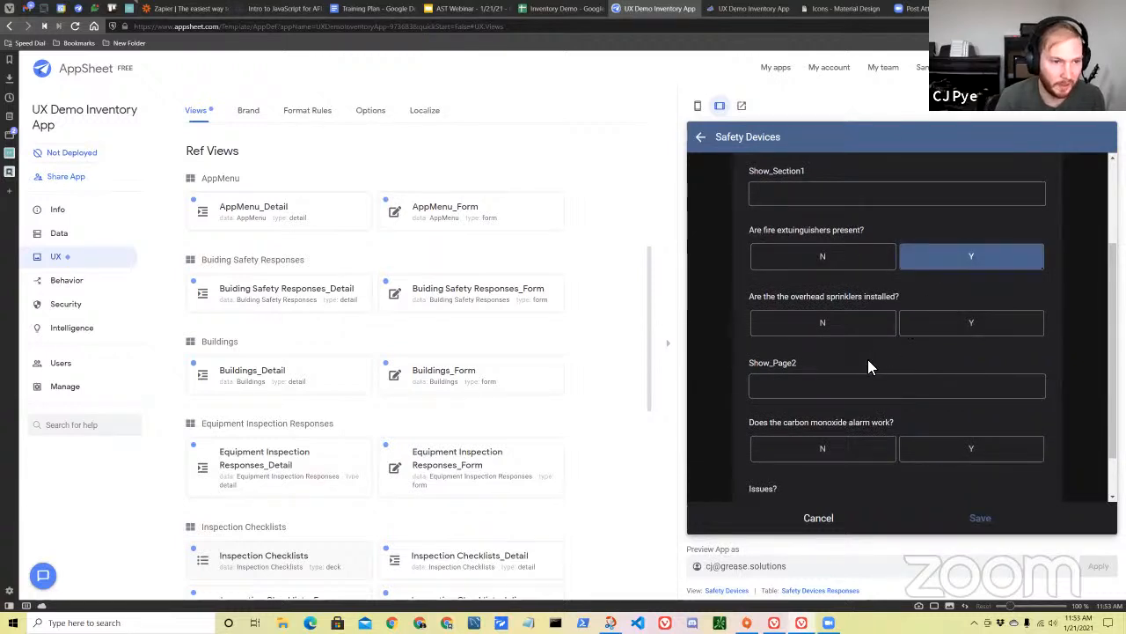
click(940, 332)
scroll(845, 370, down, 1)
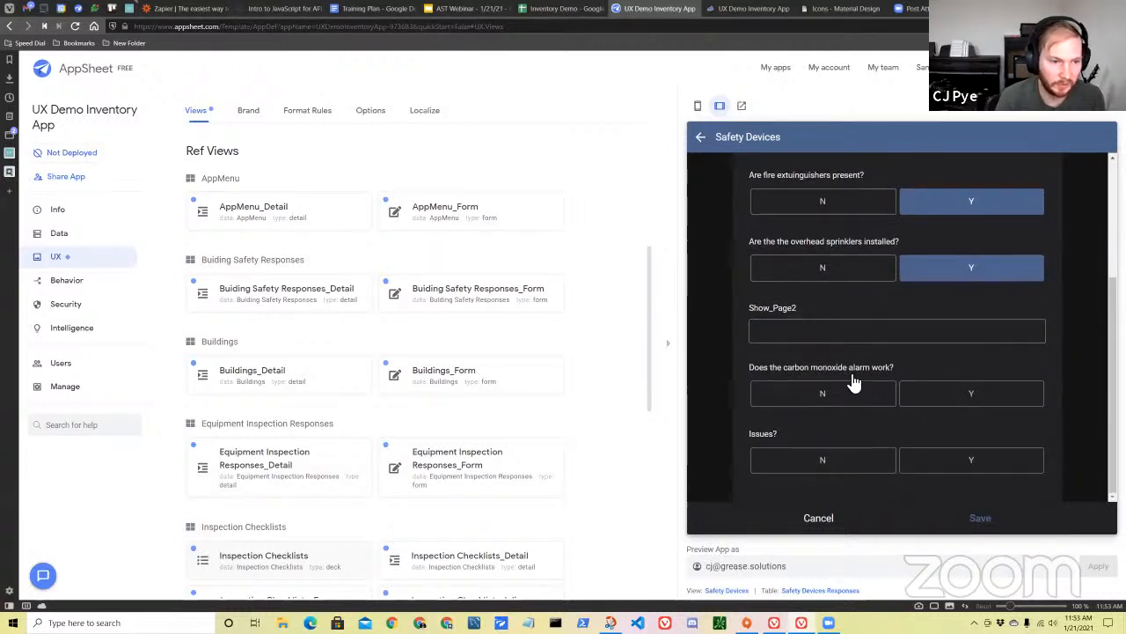
click(956, 395)
click(837, 397)
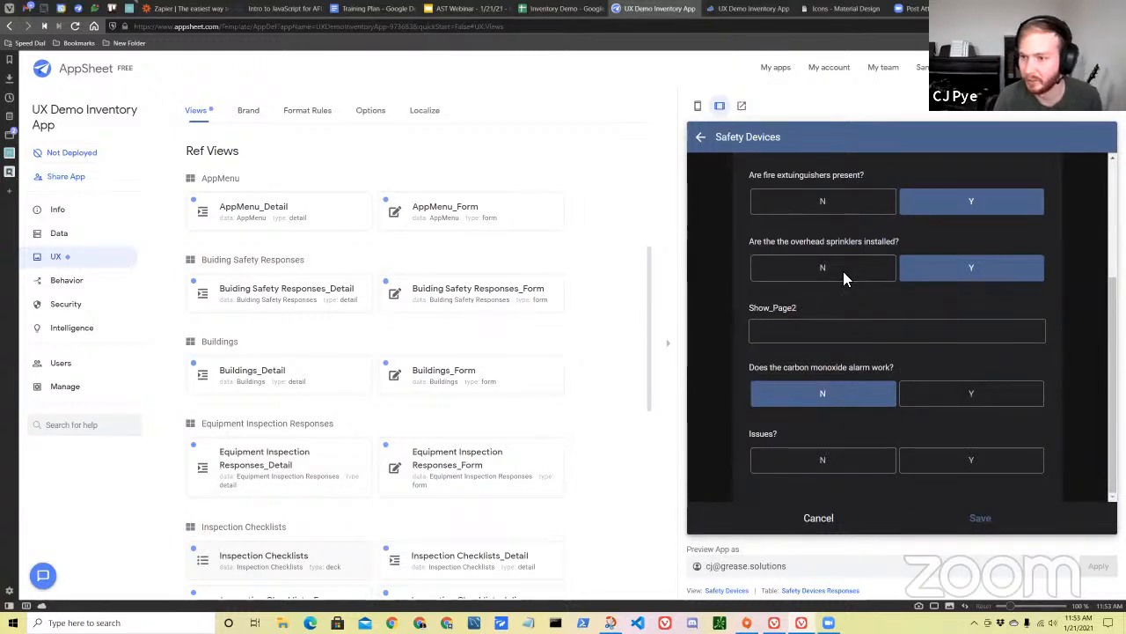
scroll(862, 322, up, 3)
scroll(814, 383, down, 3)
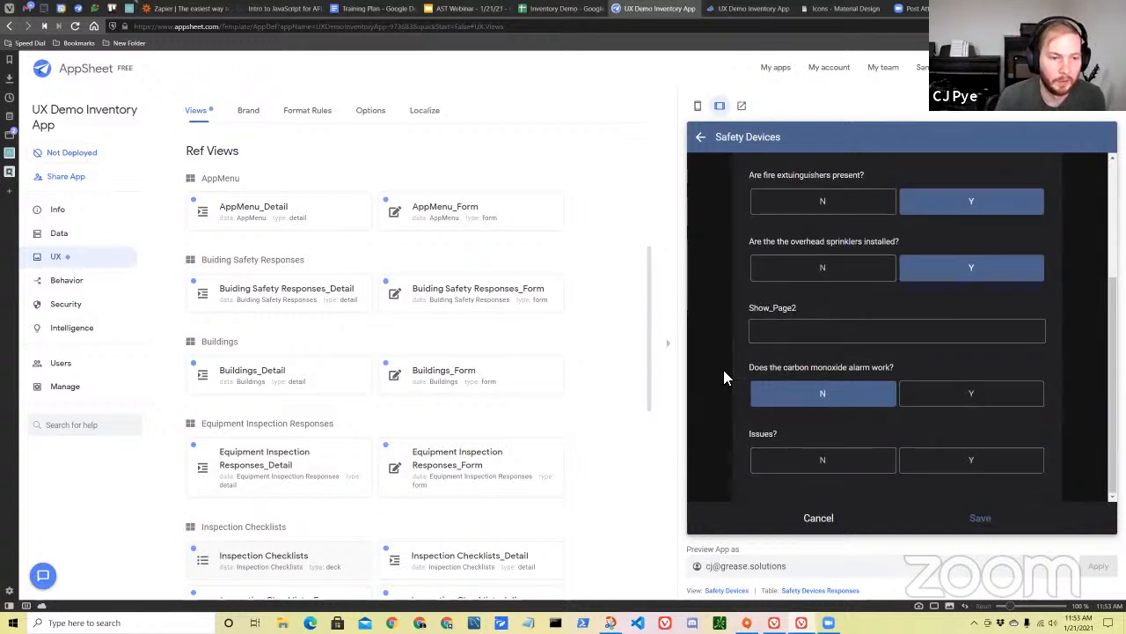
scroll(854, 326, up, 3)
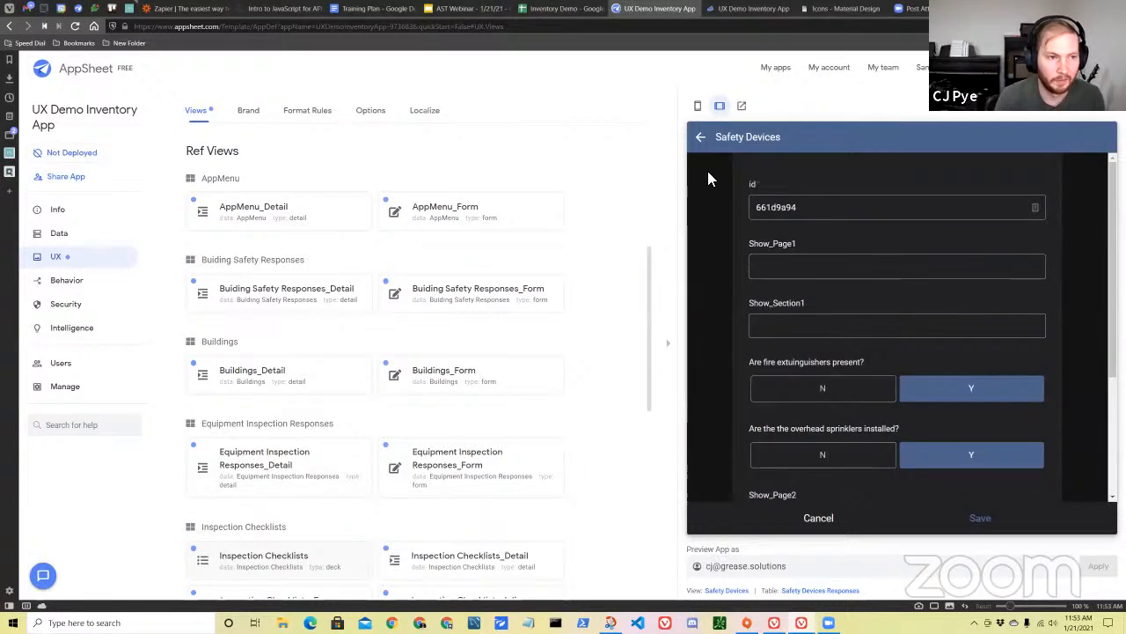
click(818, 517)
click(978, 345)
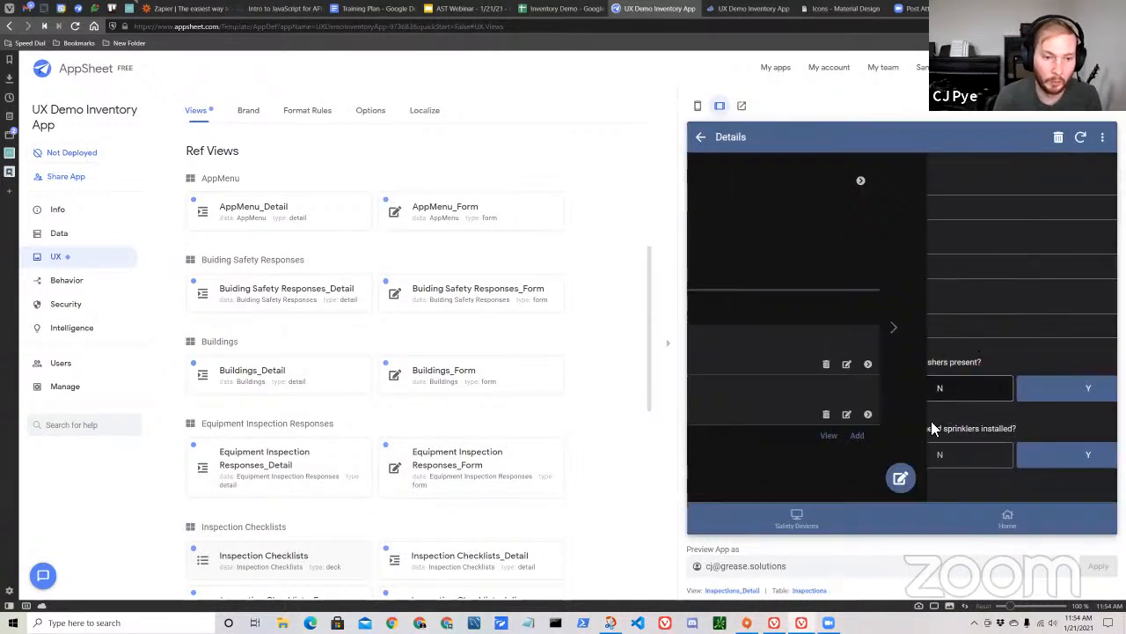
Start a new inspection for Building A from the Home view of the app preview.
click(1006, 516)
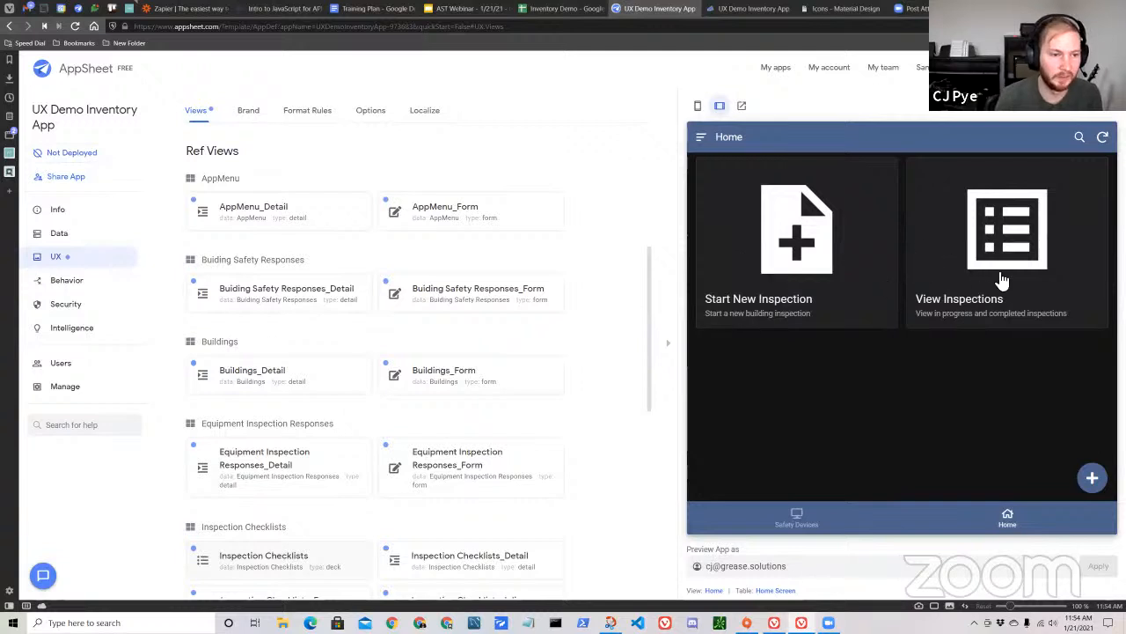
click(754, 264)
click(797, 274)
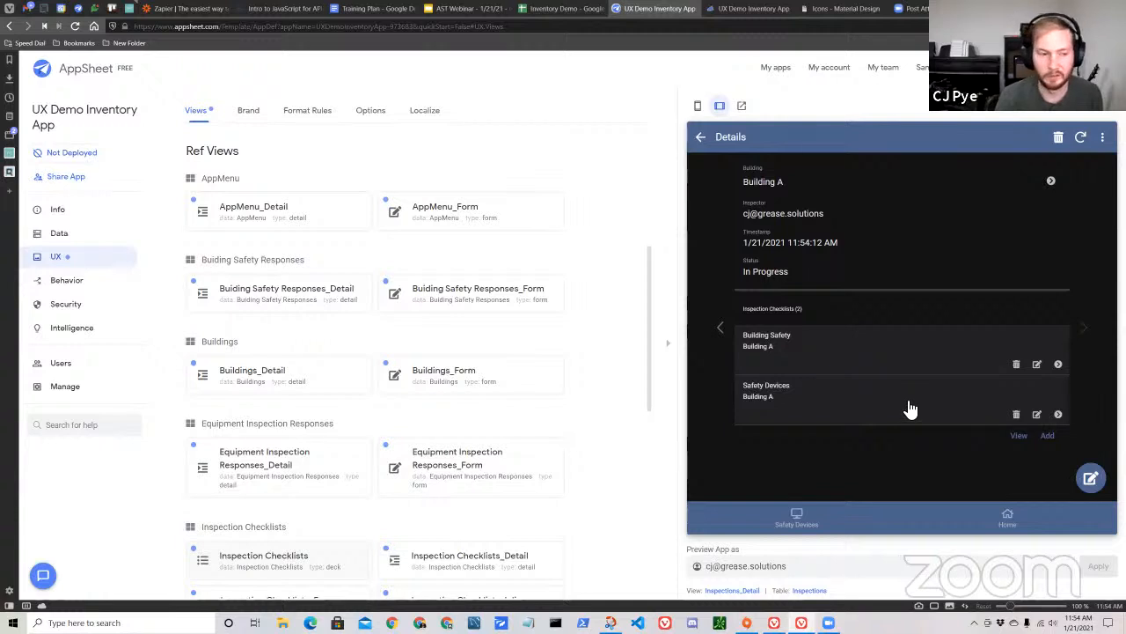
Open the new inspection's Safety Devices checklist and examine how the Show_Page and Show_Section fields appear in the form.
click(804, 411)
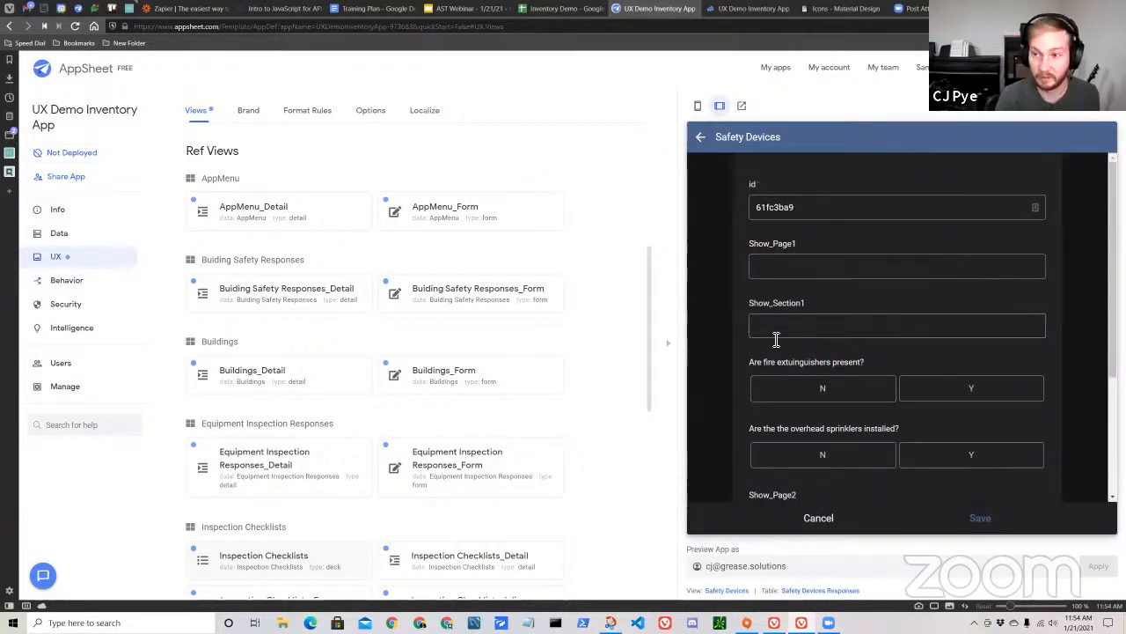
scroll(819, 352, down, 2)
scroll(836, 379, up, 2)
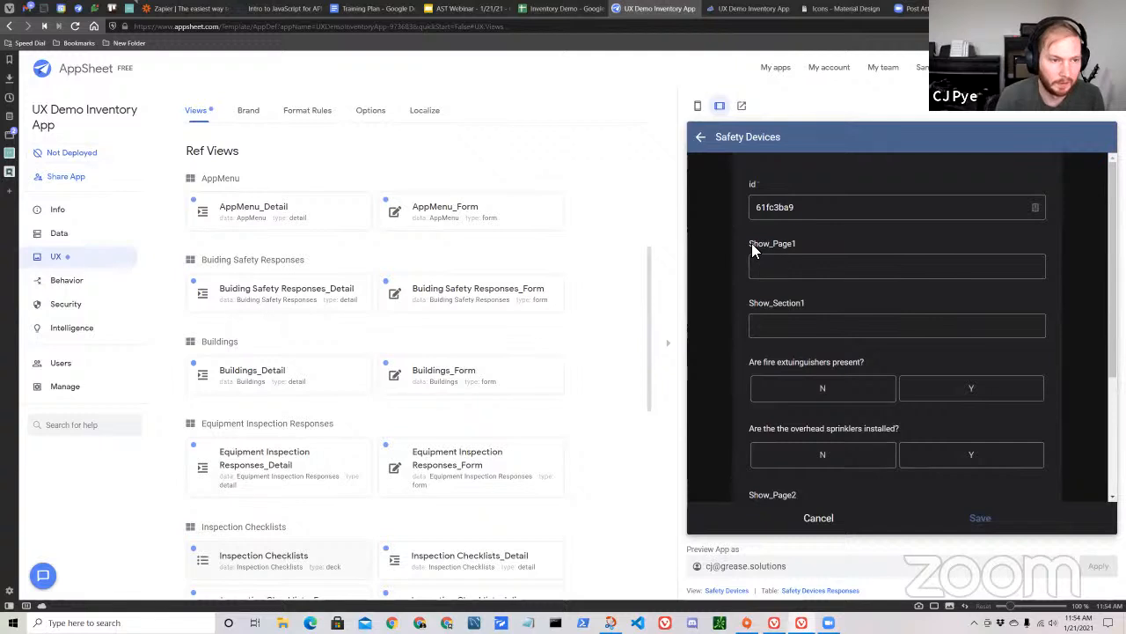
scroll(773, 247, down, 2)
scroll(867, 308, down, 2)
scroll(885, 335, up, 4)
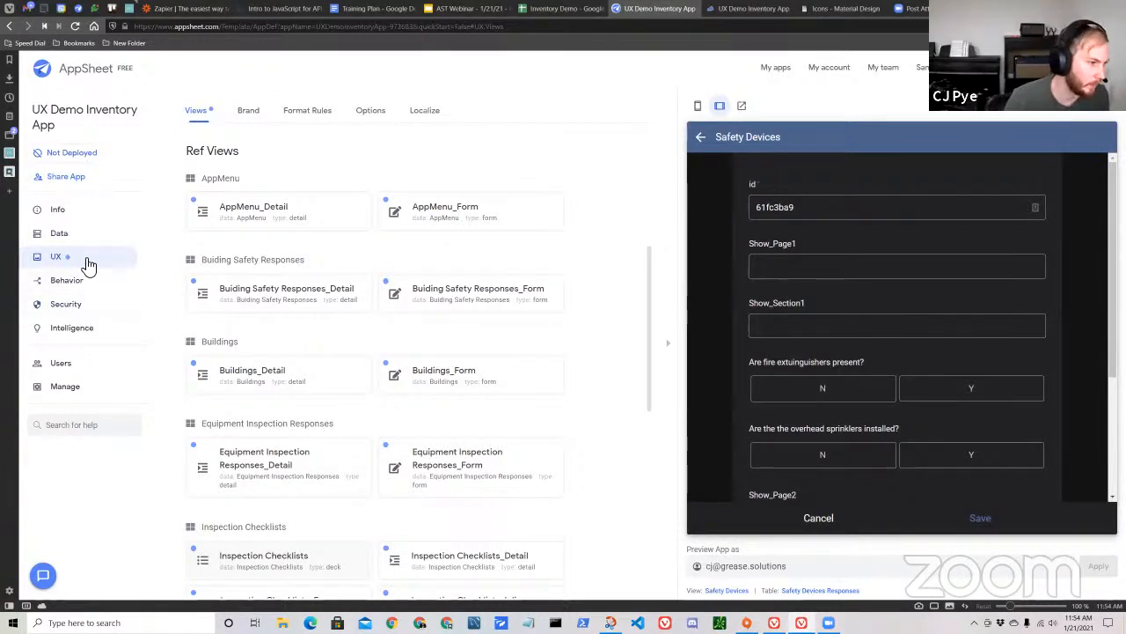
scroll(793, 365, down, 3)
scroll(396, 317, up, 4)
Open the columns of the Equipment Inspection Responses table and set the Show_Page1 column's type to Show.
click(55, 235)
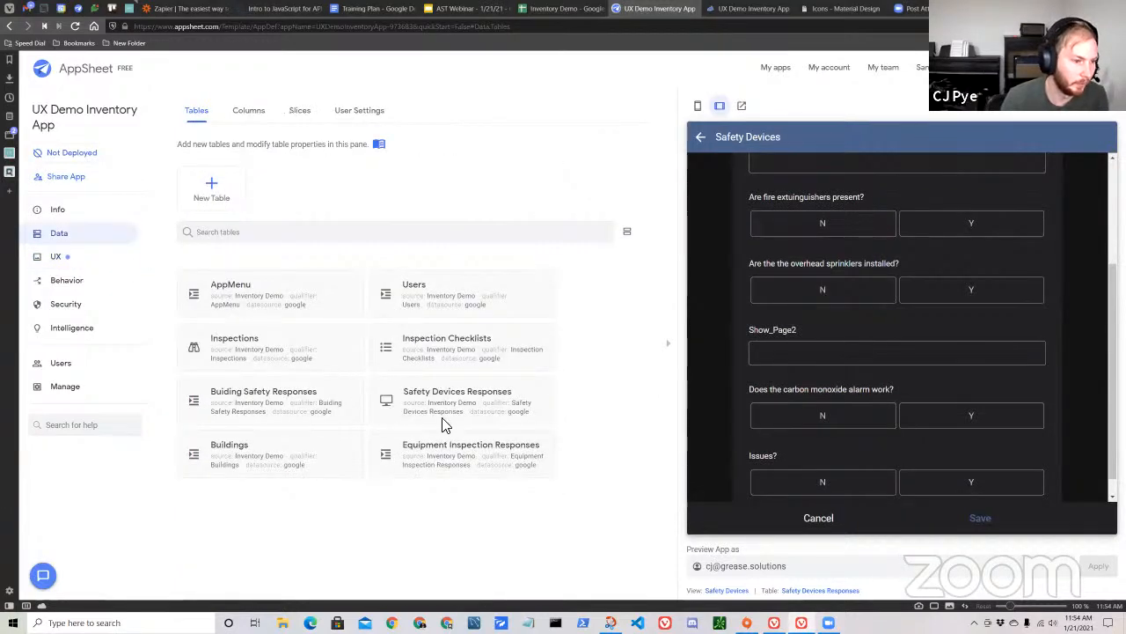
click(453, 459)
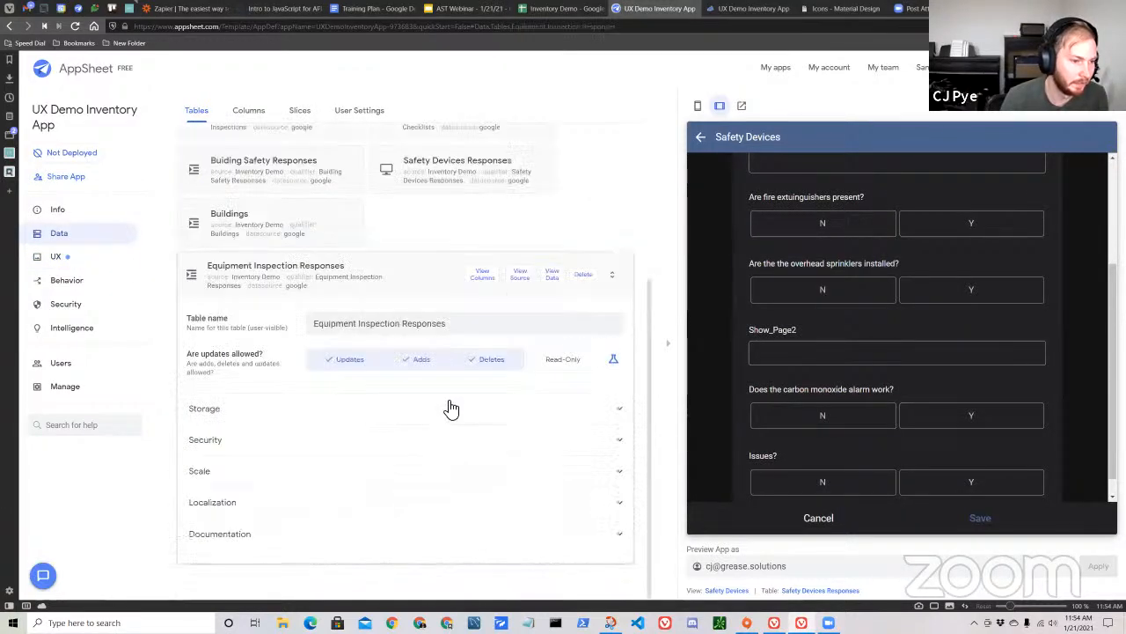
click(485, 282)
scroll(780, 332, down, 1)
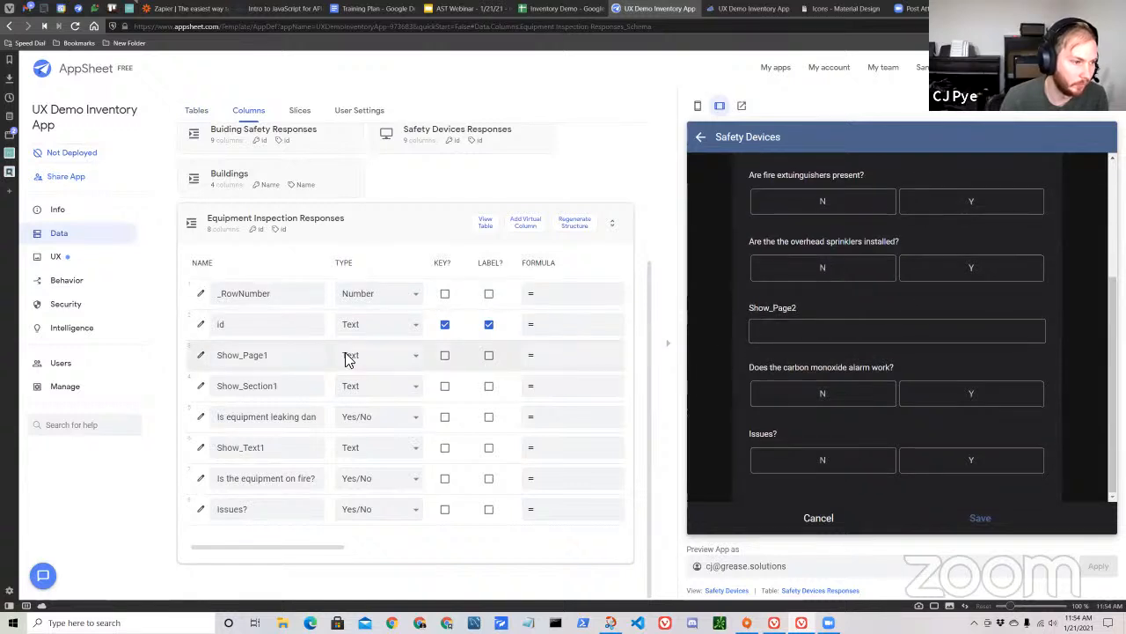
click(374, 356)
scroll(365, 493, down, 5)
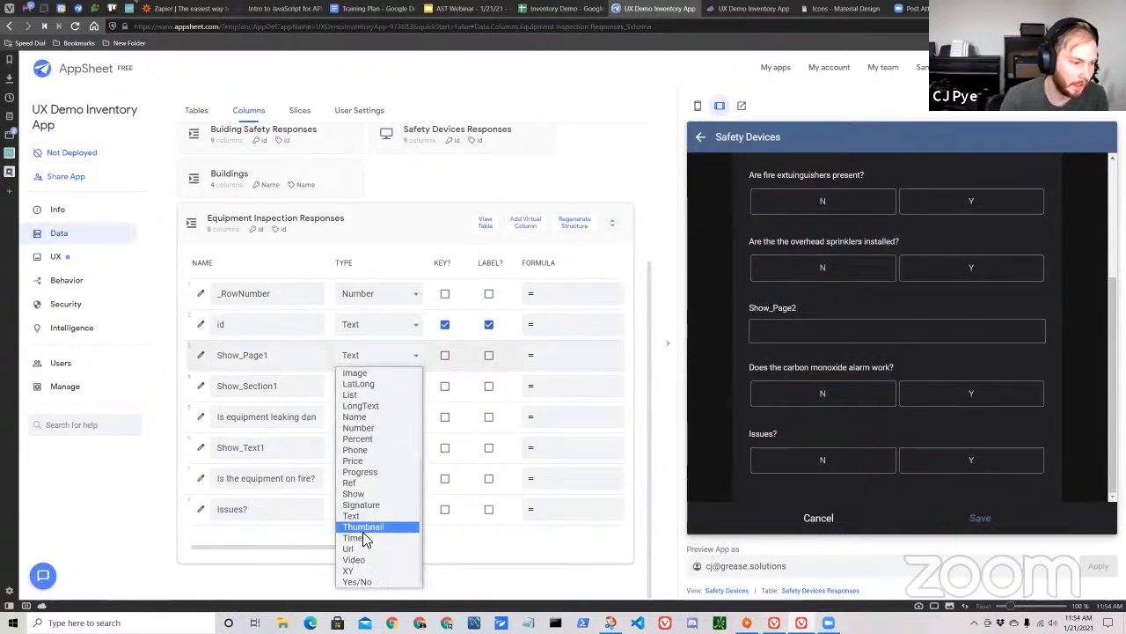
click(355, 495)
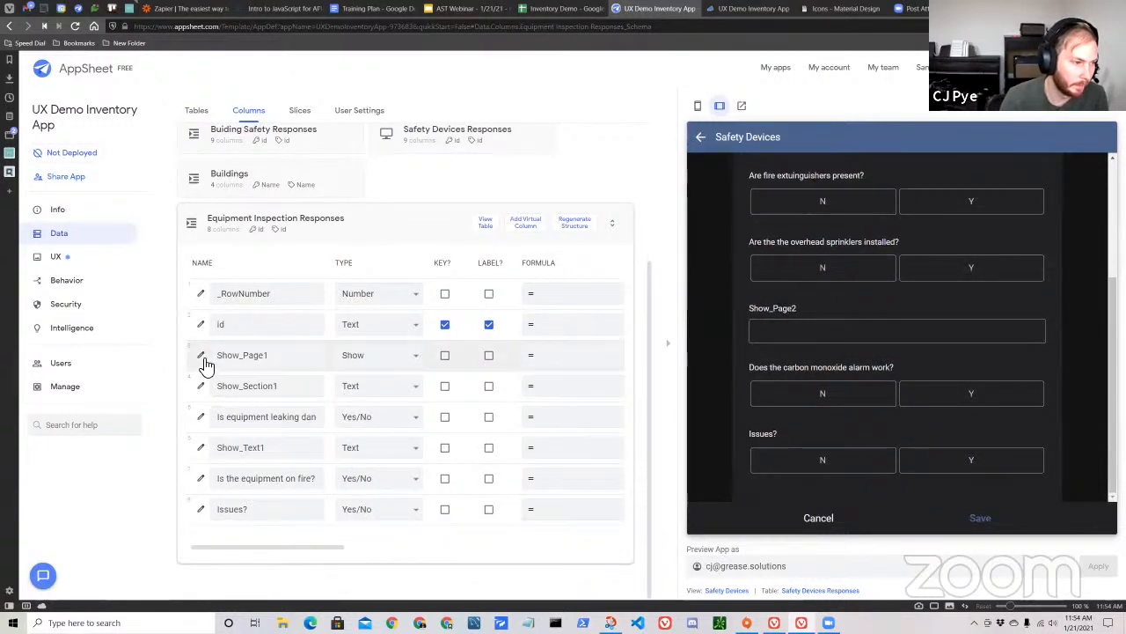
Set Show_Page1's category to Page_Header with the content HI, and finish editing the column.
click(202, 357)
click(545, 319)
click(561, 345)
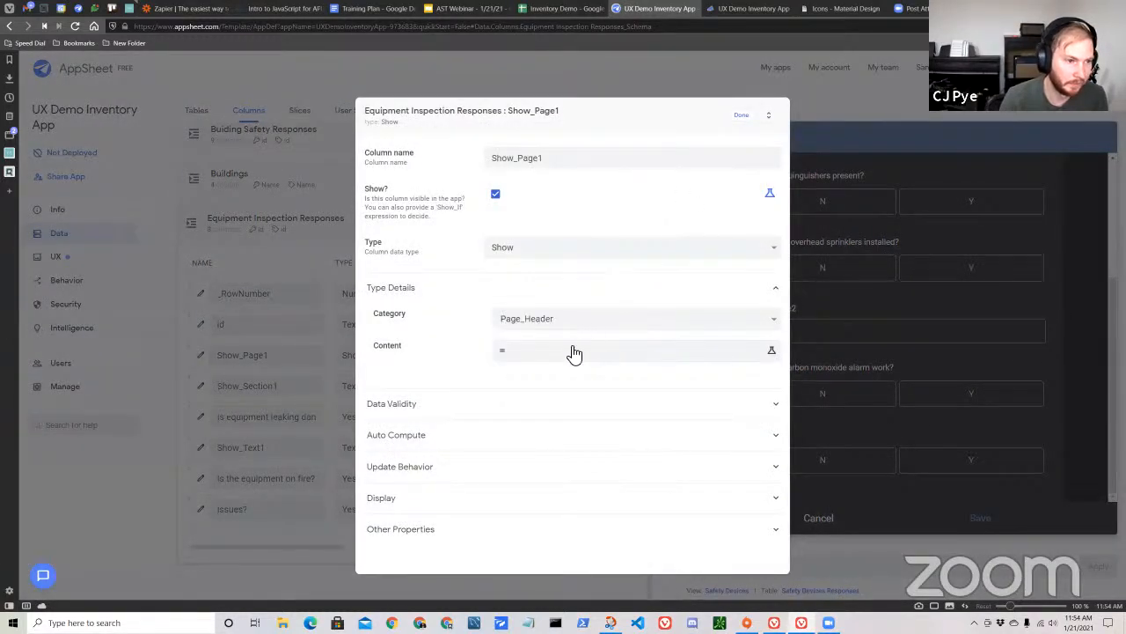
click(576, 351)
text(HI)
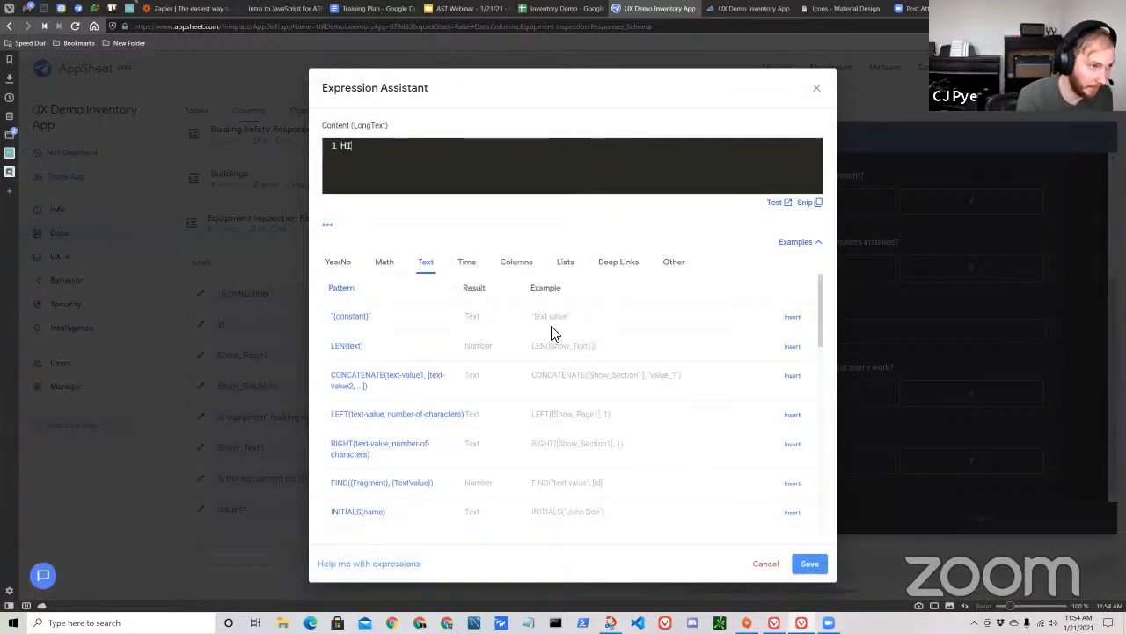
click(810, 564)
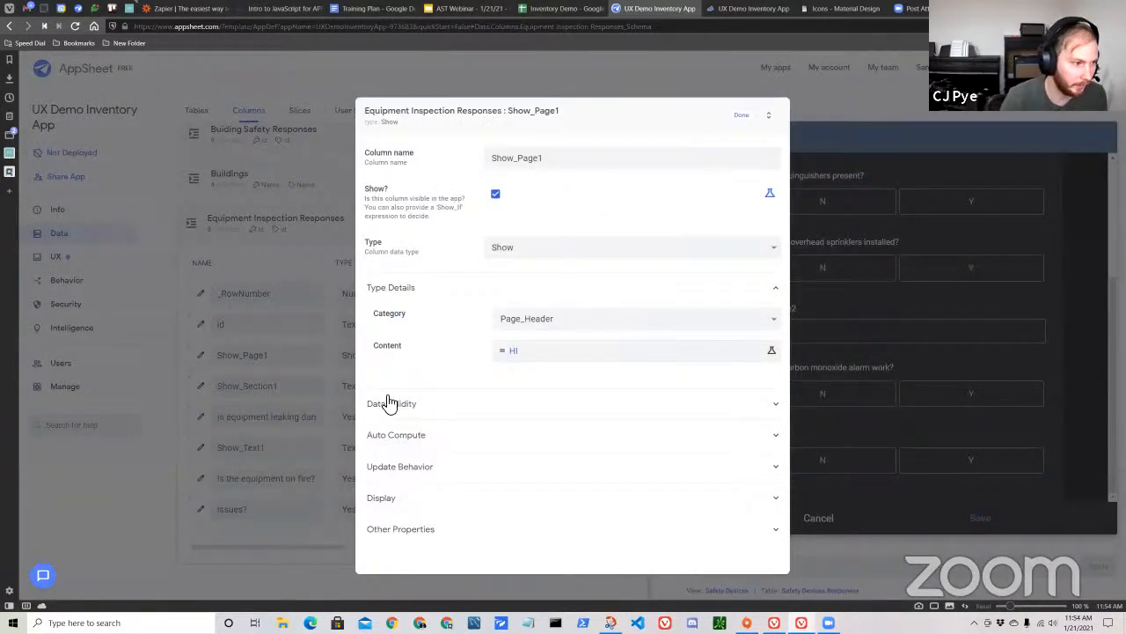
click(748, 115)
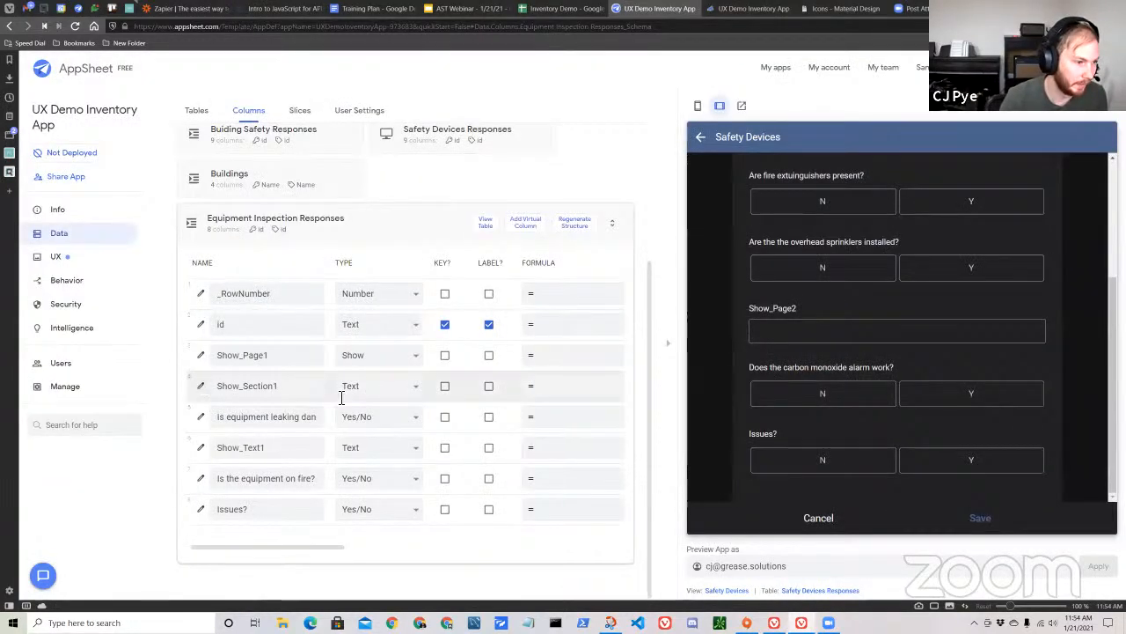
Set the Show_Section1 column's type to Show in the Equipment Inspection Responses table.
click(391, 394)
scroll(377, 352, down, 1)
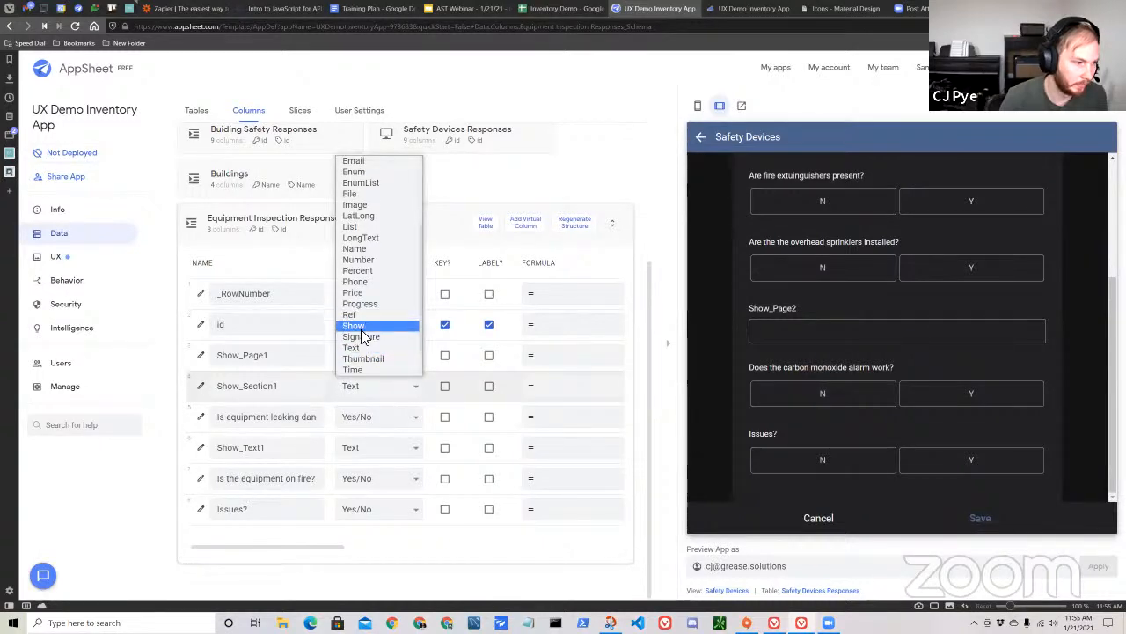
click(363, 327)
Set Show_Section1's category to Section_Header with the content "This is a section", and finish editing the column.
click(202, 388)
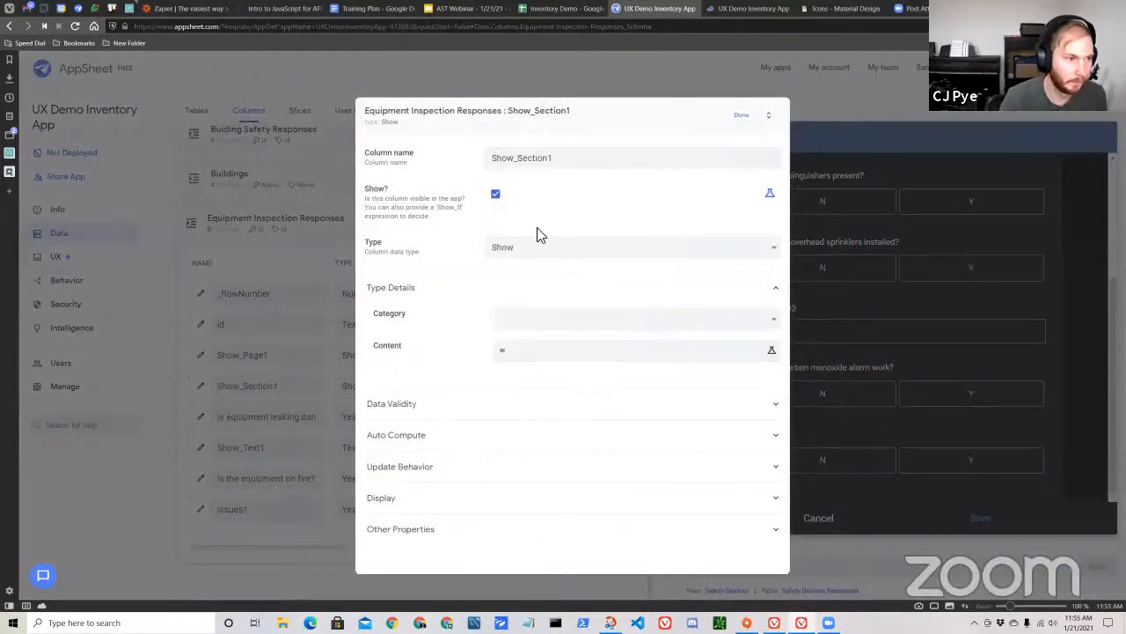
click(532, 324)
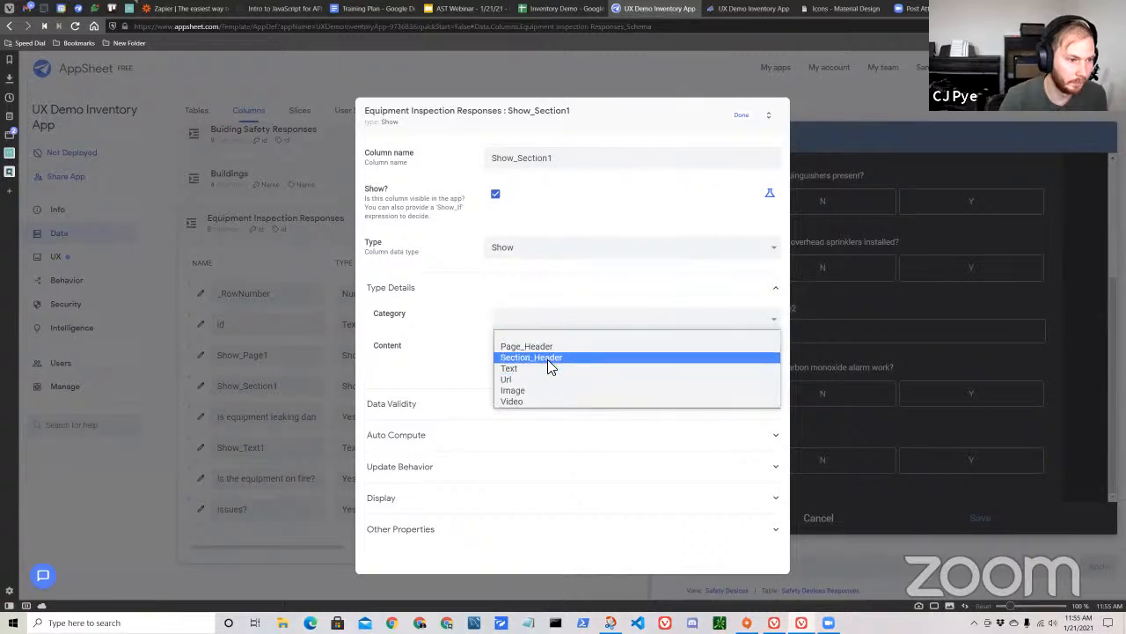
click(551, 357)
click(568, 354)
text(This is a section)
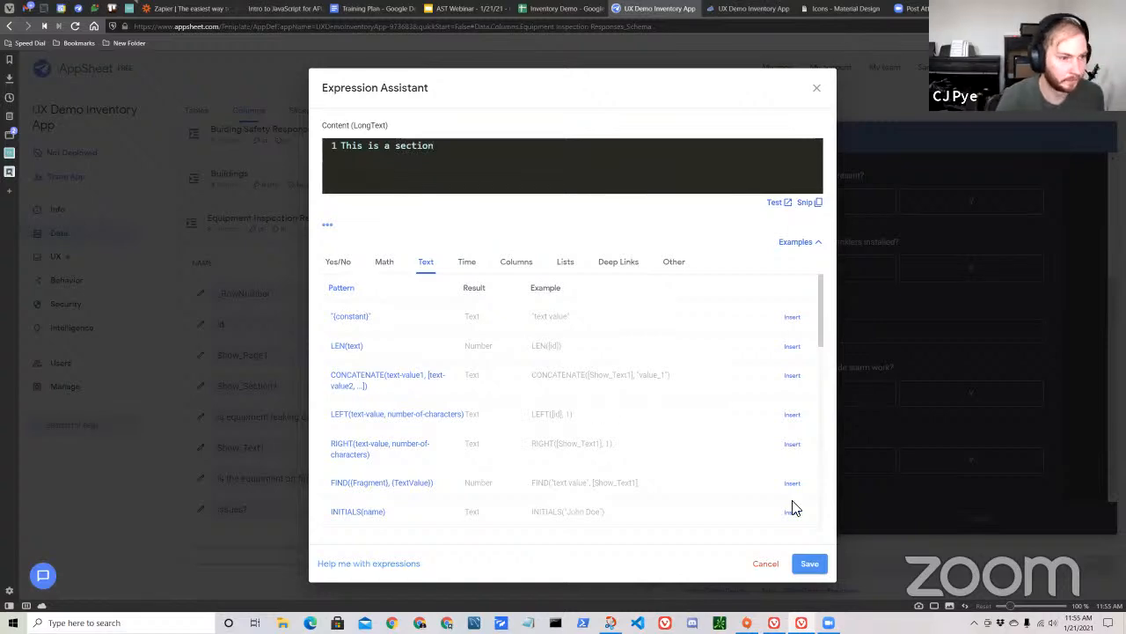
click(809, 563)
click(744, 119)
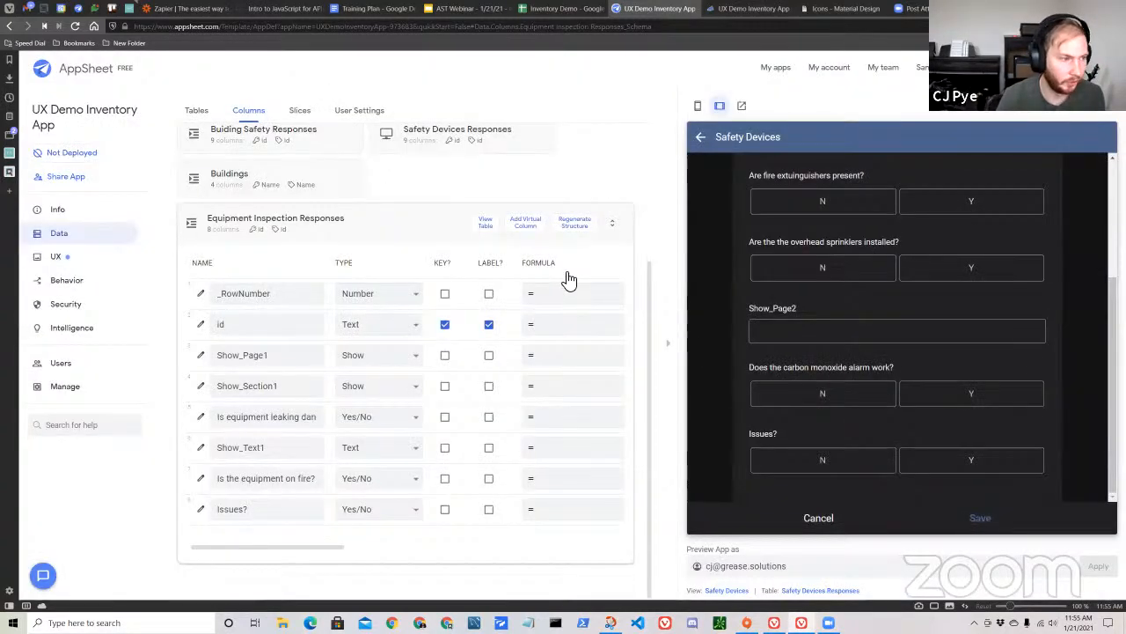
Review the type details of the Show_Page1 column and close its settings.
click(204, 357)
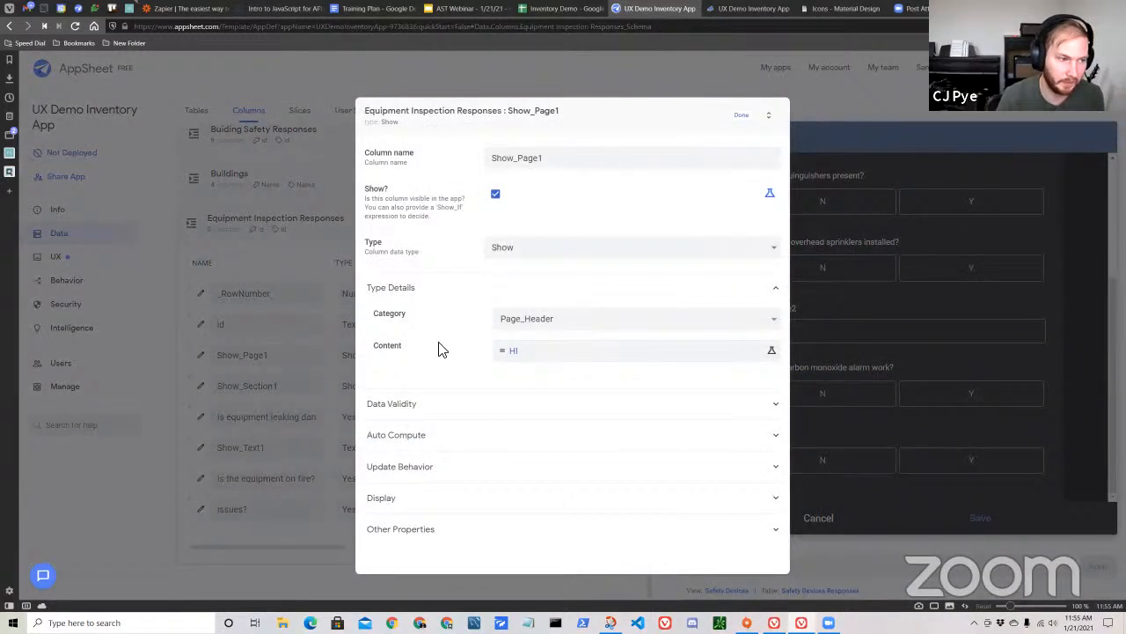
click(742, 116)
Look through the Safety Devices form in the app preview, cancel it, and go to the Home view.
scroll(819, 255, up, 3)
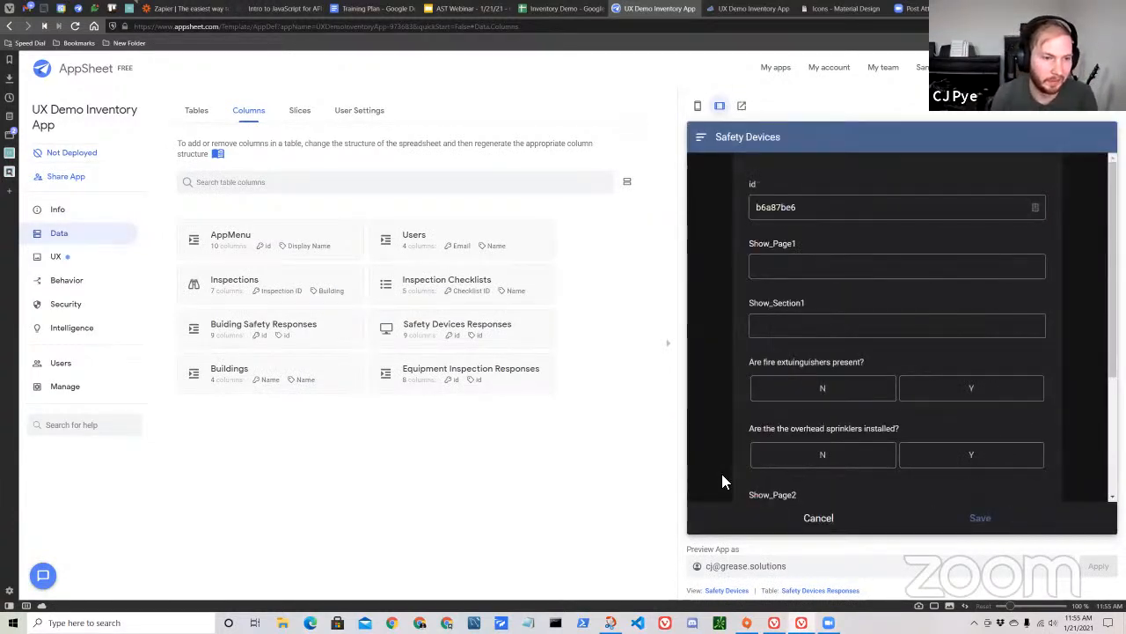
scroll(843, 347, down, 2)
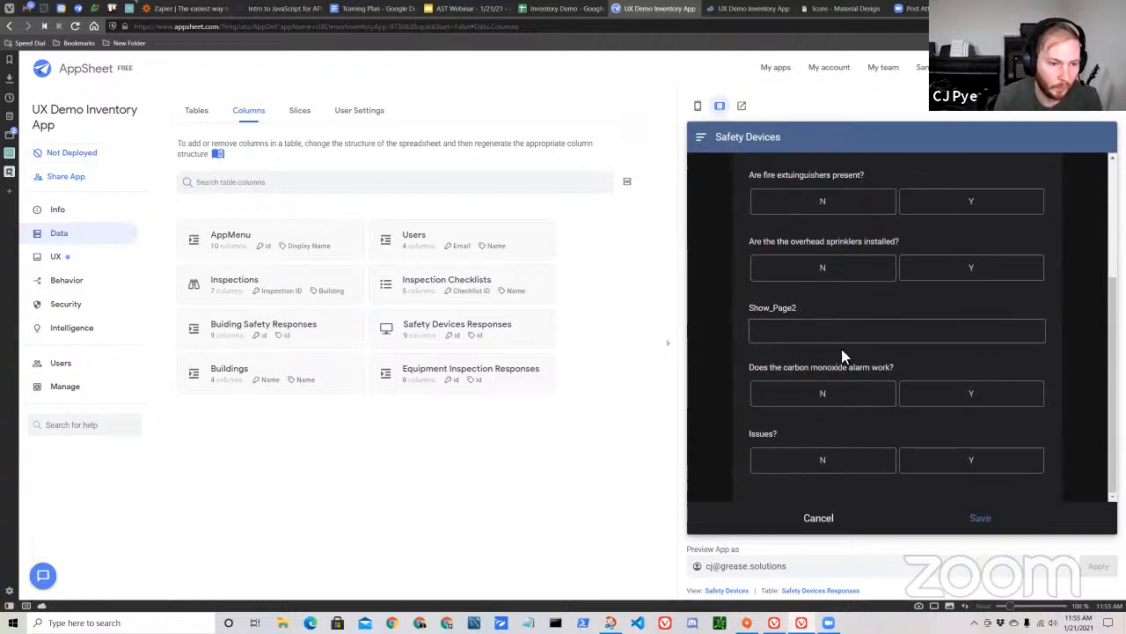
click(819, 518)
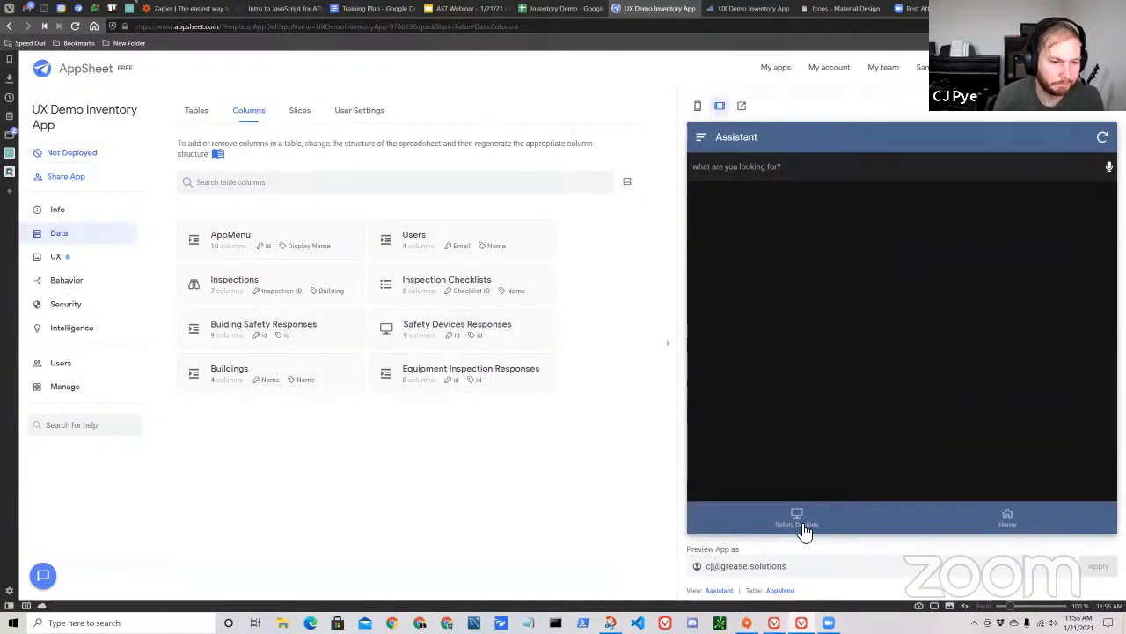
click(995, 519)
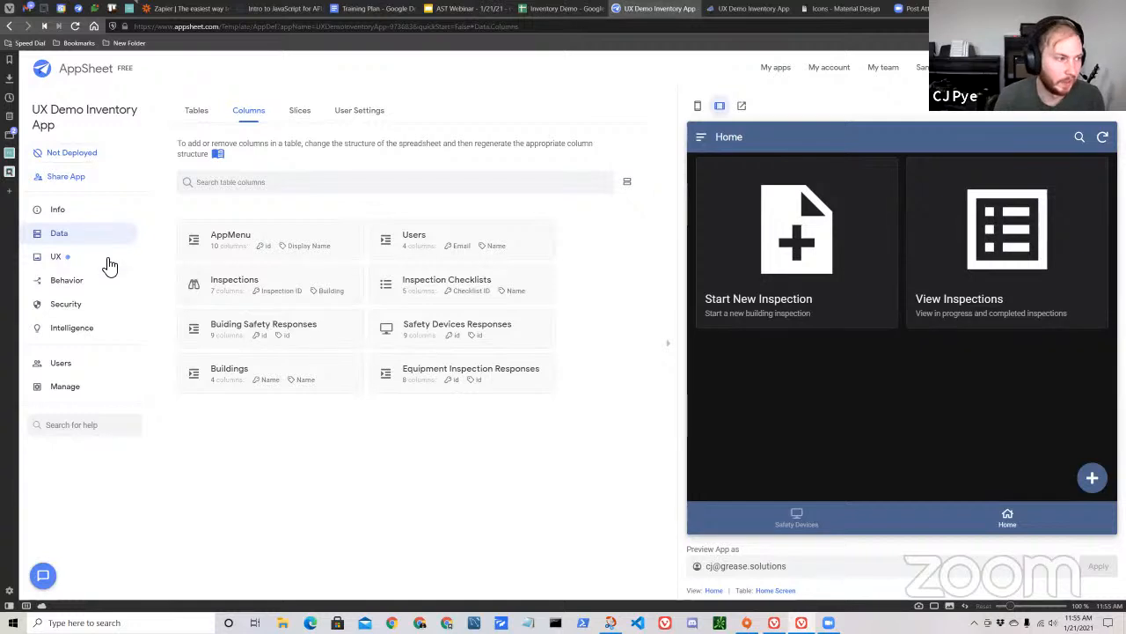
Open the settings of the Home view and change its view type to gallery.
click(67, 283)
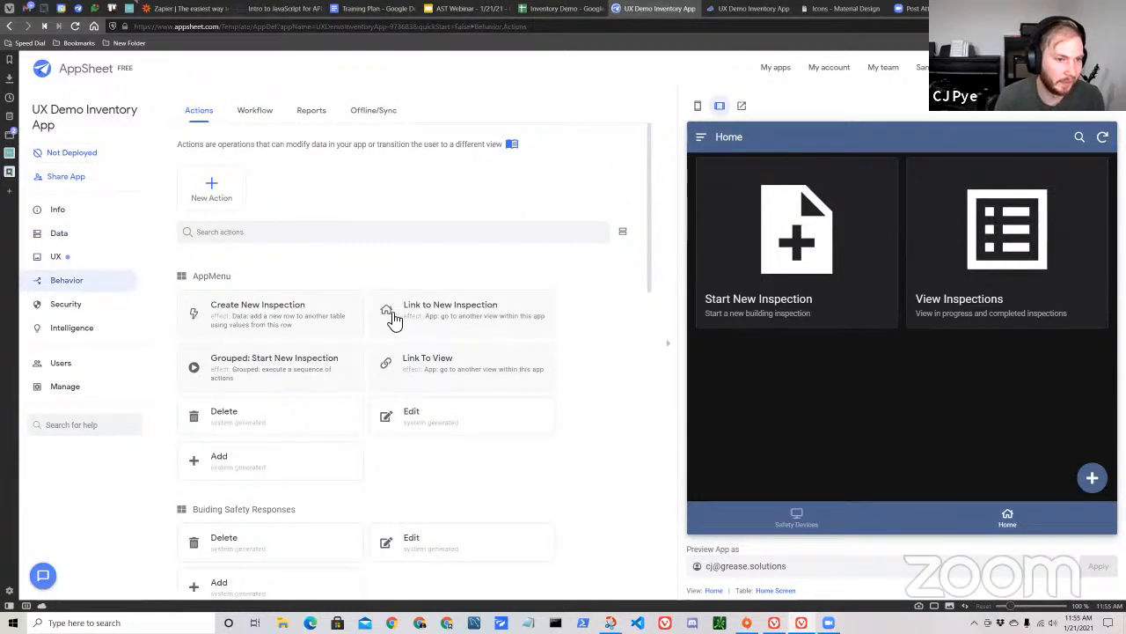
click(714, 591)
scroll(451, 464, down, 4)
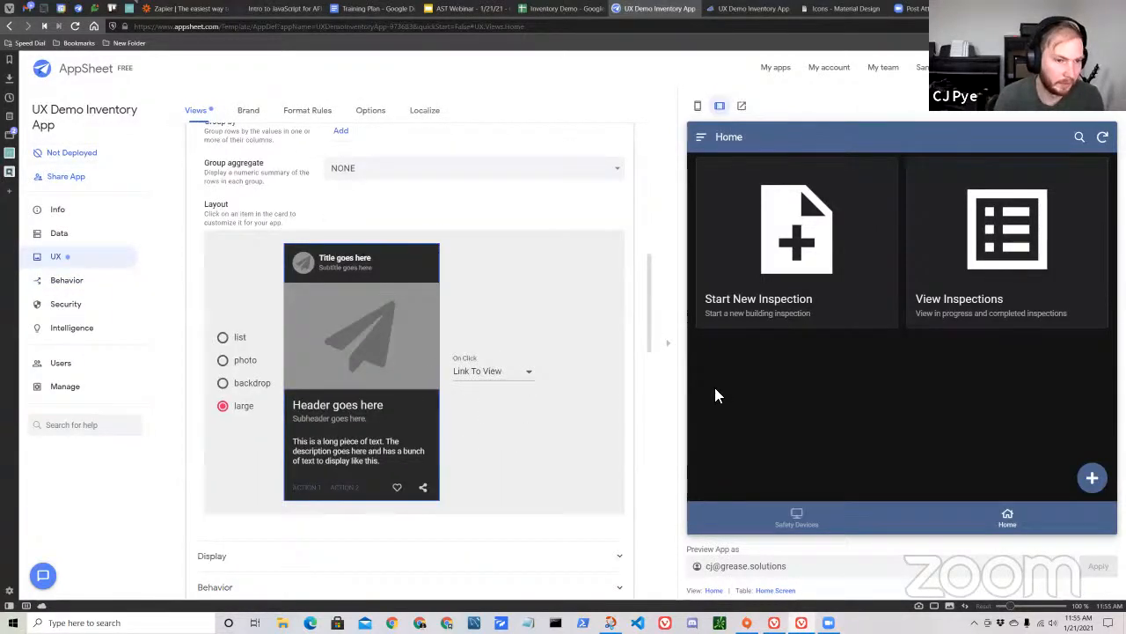
scroll(537, 449, up, 4)
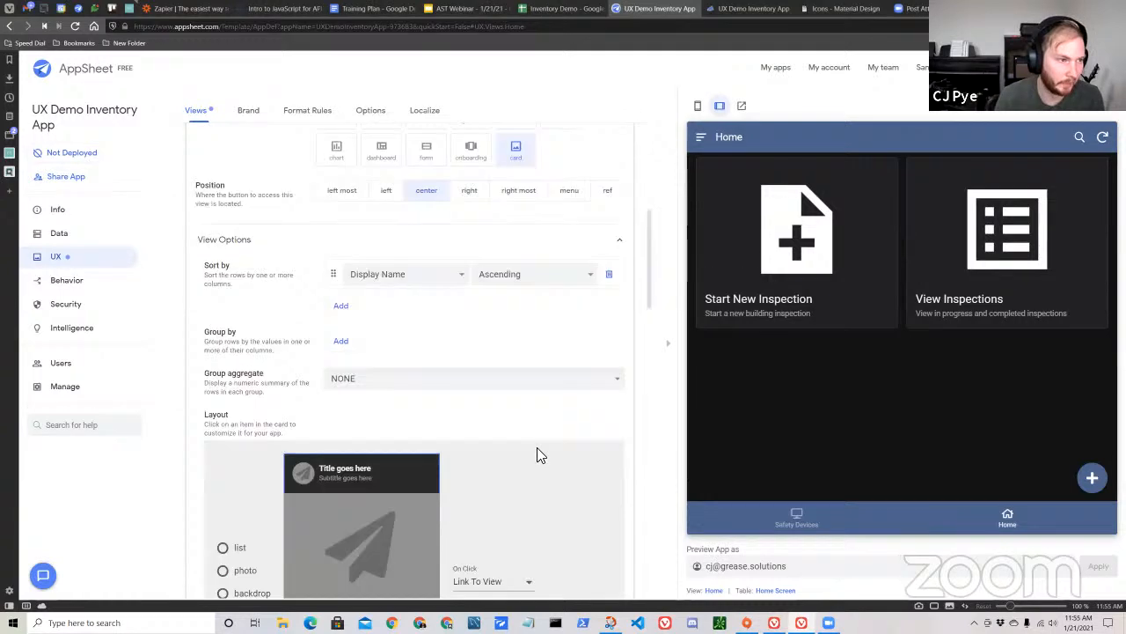
click(473, 234)
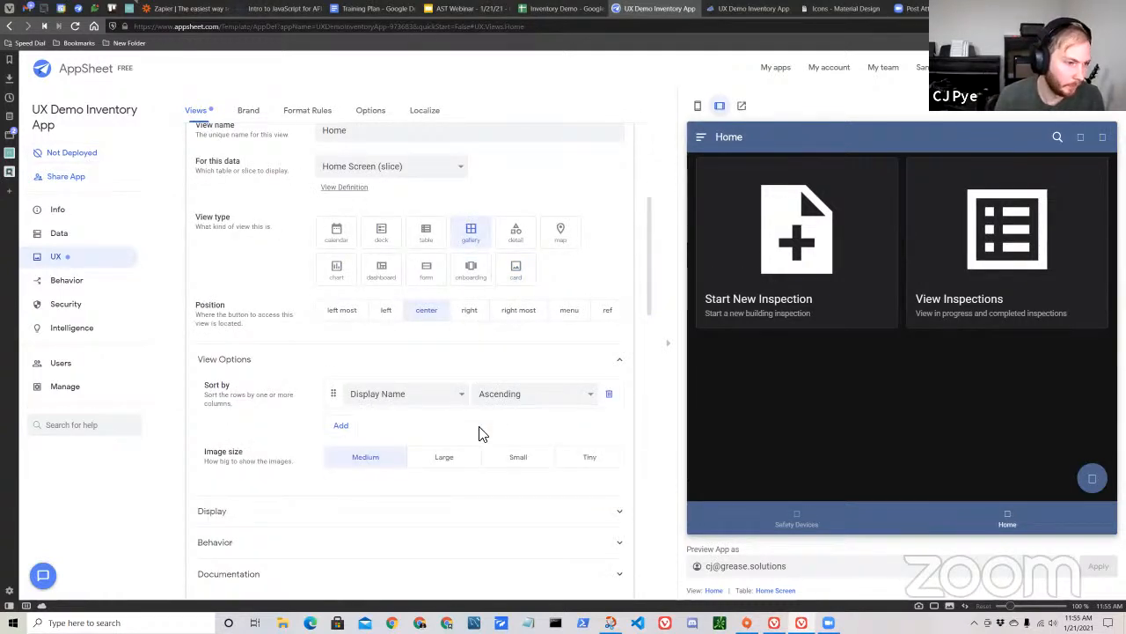
Examine the actions available for the Row Selected event in the Home view's behavior settings.
scroll(423, 440, down, 4)
scroll(342, 382, up, 1)
click(289, 336)
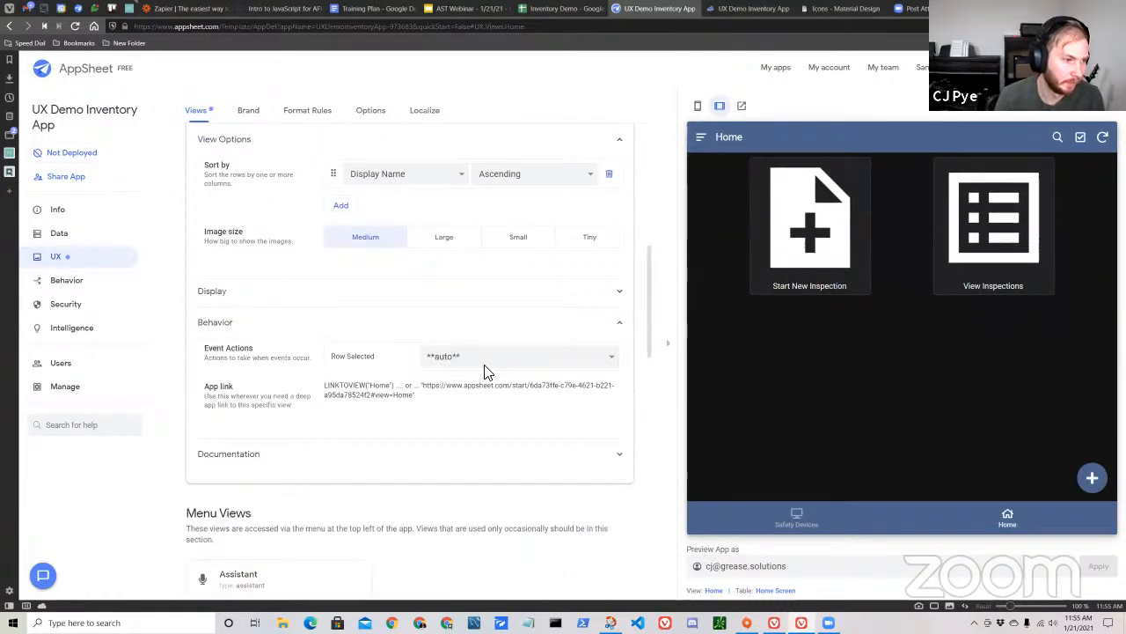
click(440, 359)
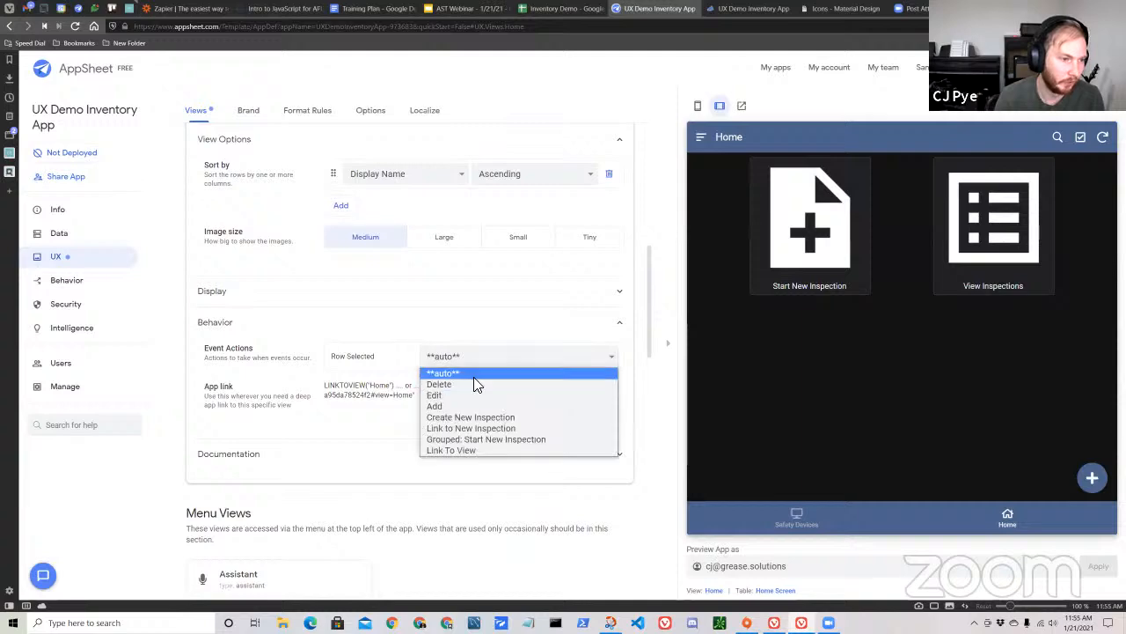
click(465, 322)
Collapse the Home view's settings and try the Start New Inspection tile in the app preview.
scroll(467, 324, up, 3)
scroll(440, 317, up, 5)
click(398, 308)
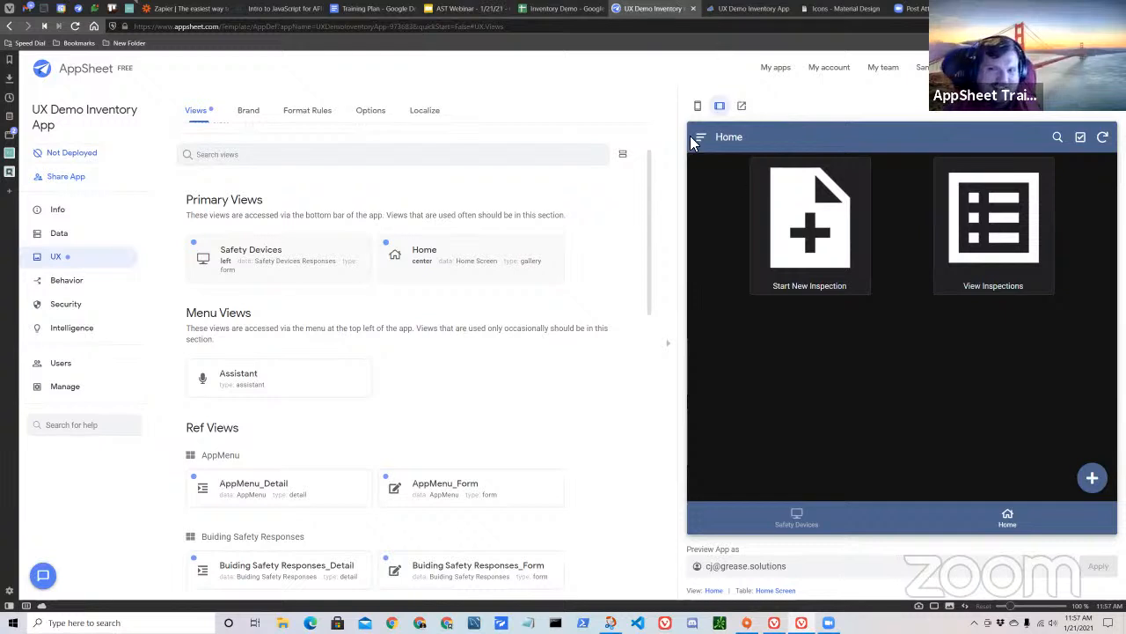
click(809, 256)
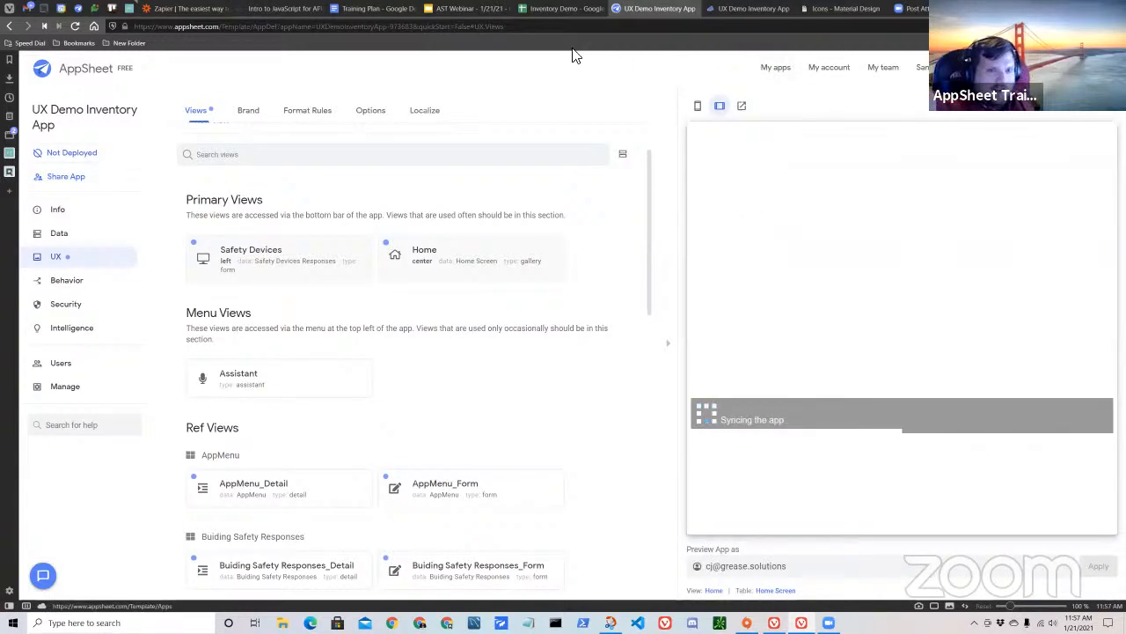
Switch to the AST Webinar deck in Google Slides, present it, and advance to the "Anything you want to know about?" slide.
click(475, 9)
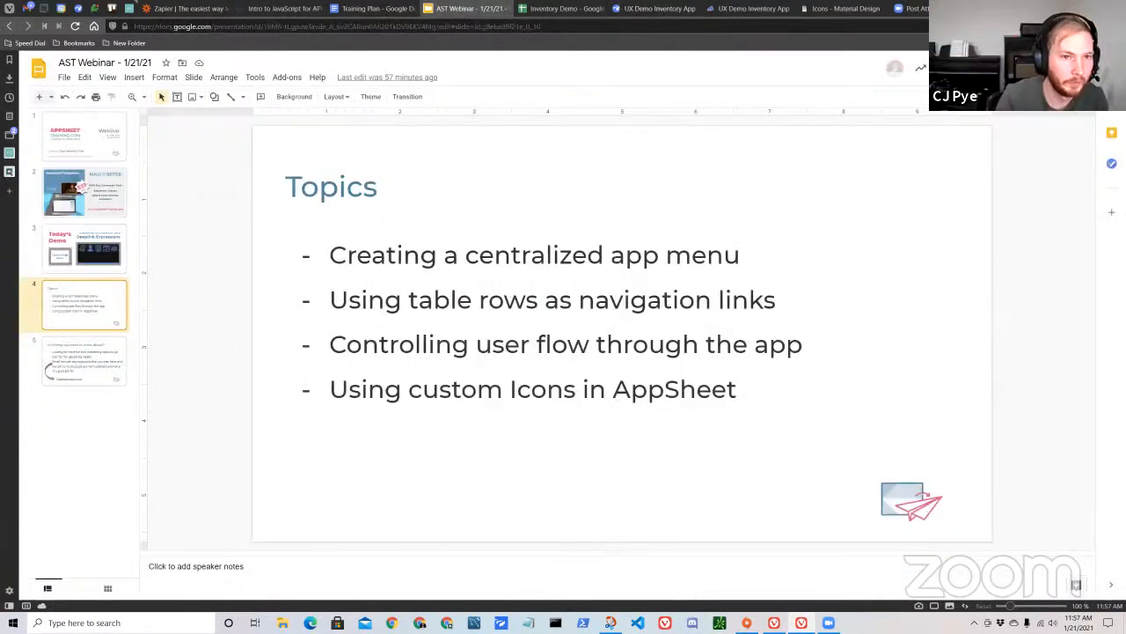
click(981, 69)
key(Right)
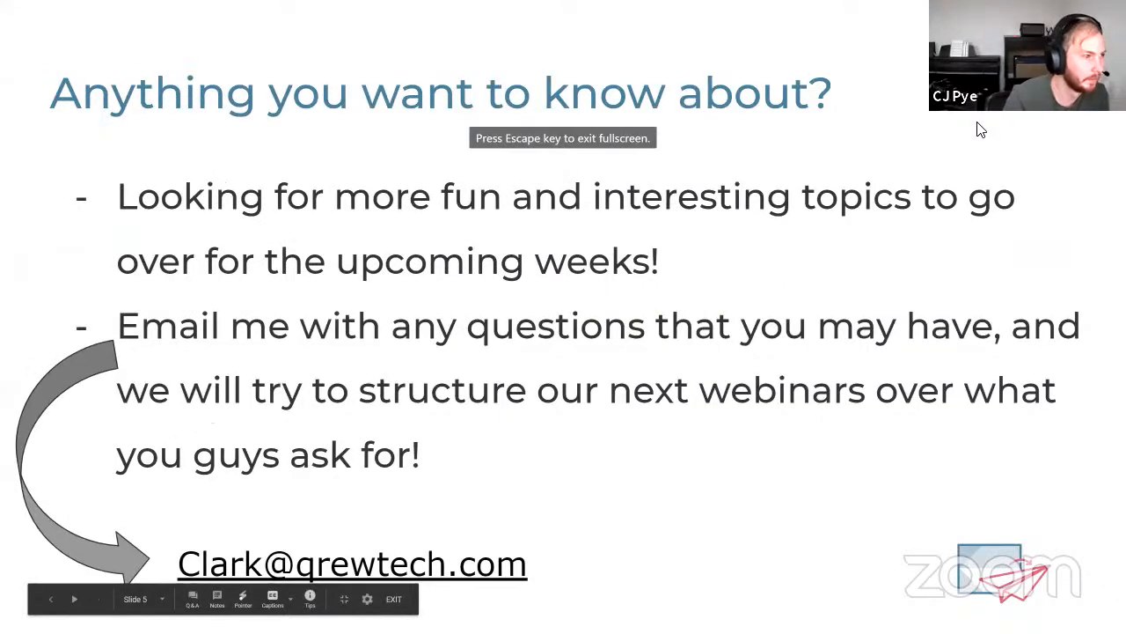